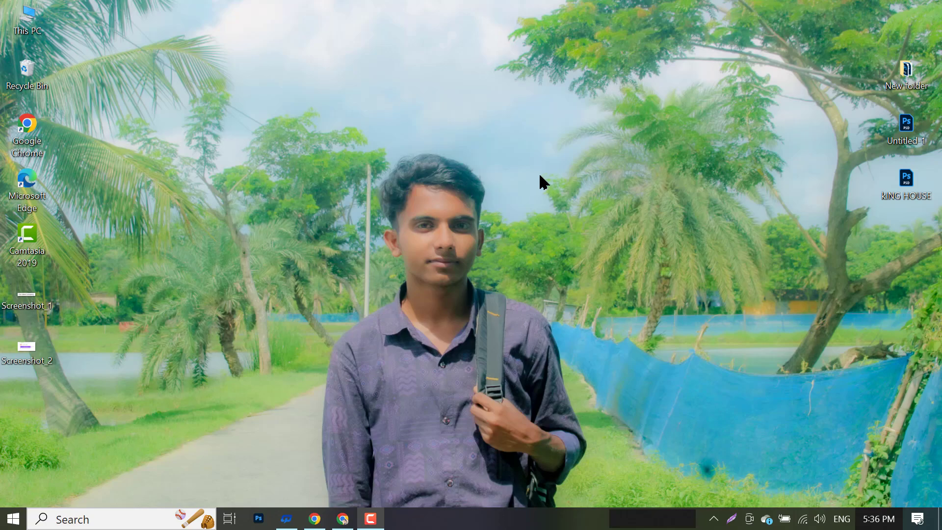
- Bring up the Class Notes document, dismiss the signed-in notice, and select the 'Facebook Ads Campaign' heading
click(343, 518)
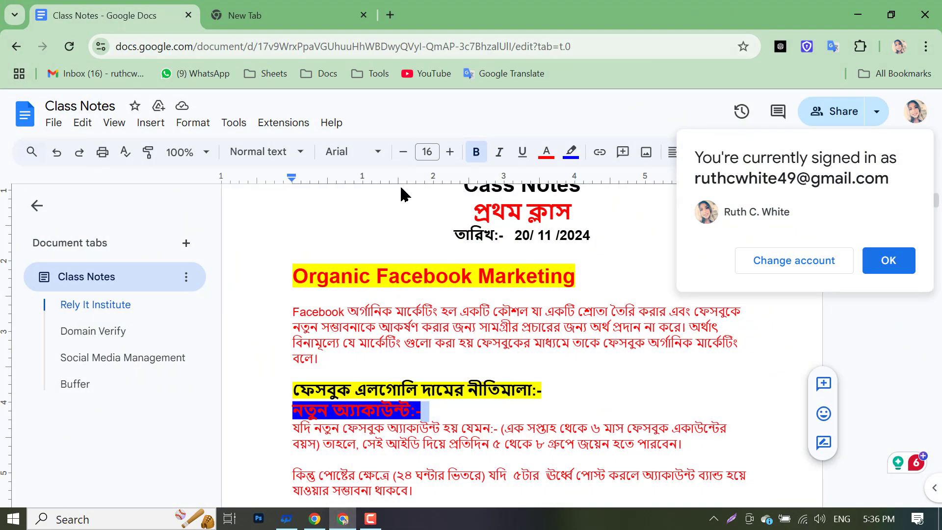
scroll(402, 245, down, 20)
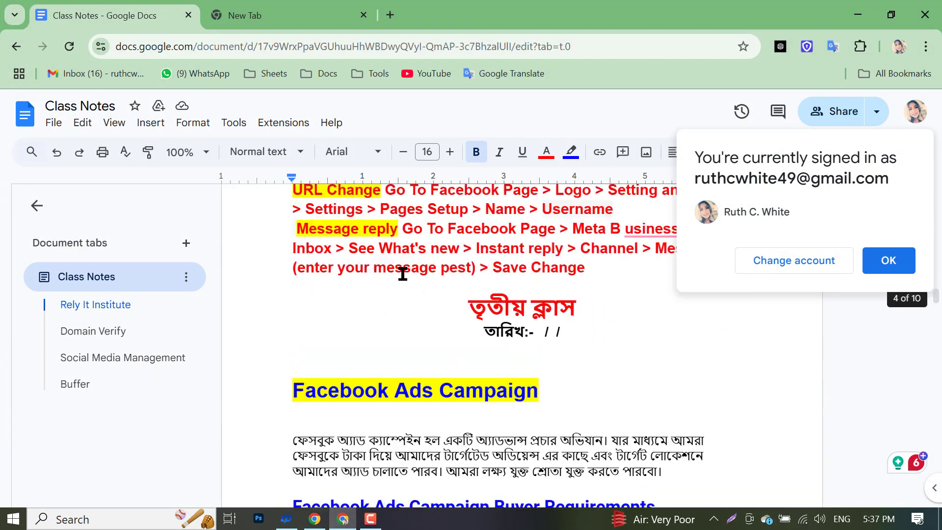
click(885, 261)
scroll(454, 367, down, 5)
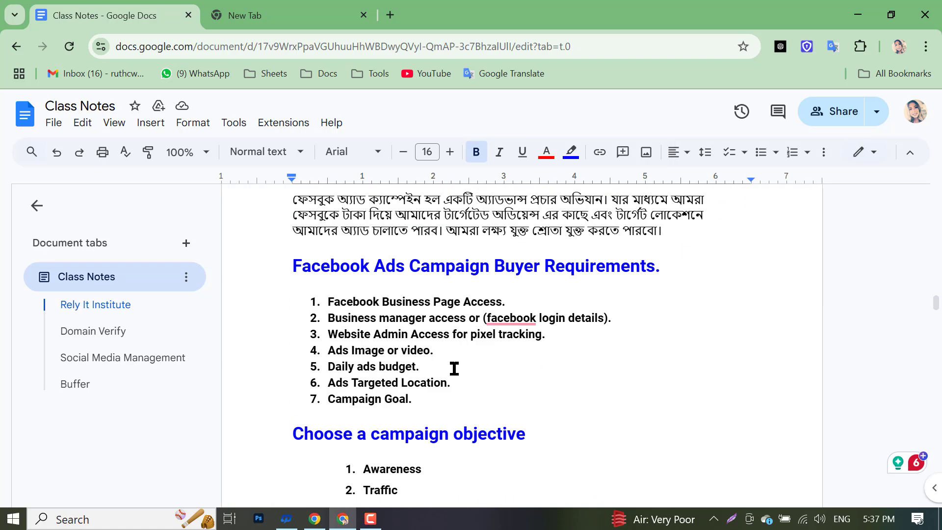
scroll(454, 368, up, 2)
drag(292, 254, 294, 295)
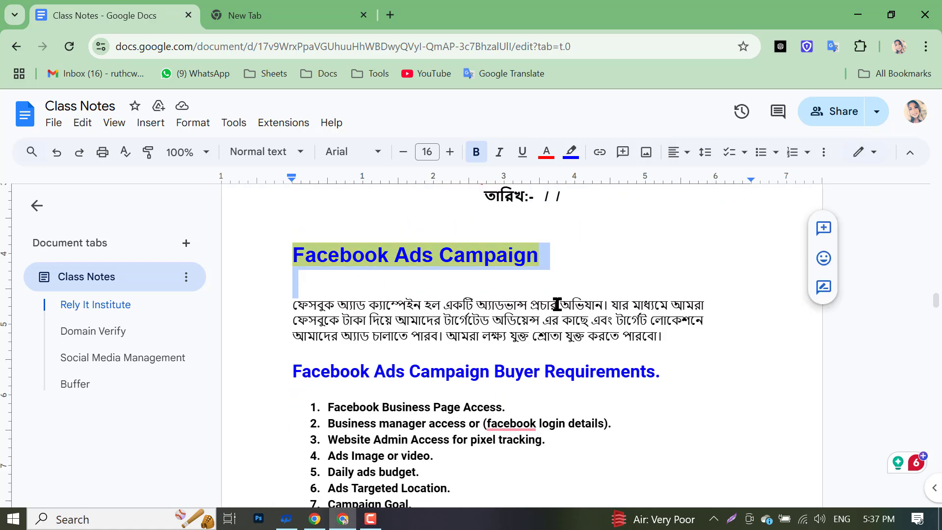
drag(556, 304, 577, 251)
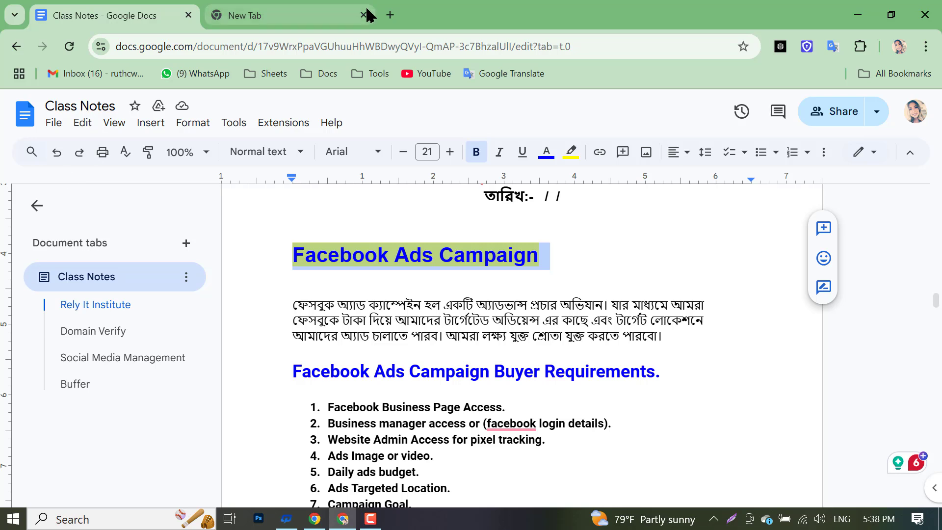
- Capture the whole new-tab page with Lightshot, frame it in red, and trim the area slightly
click(328, 13)
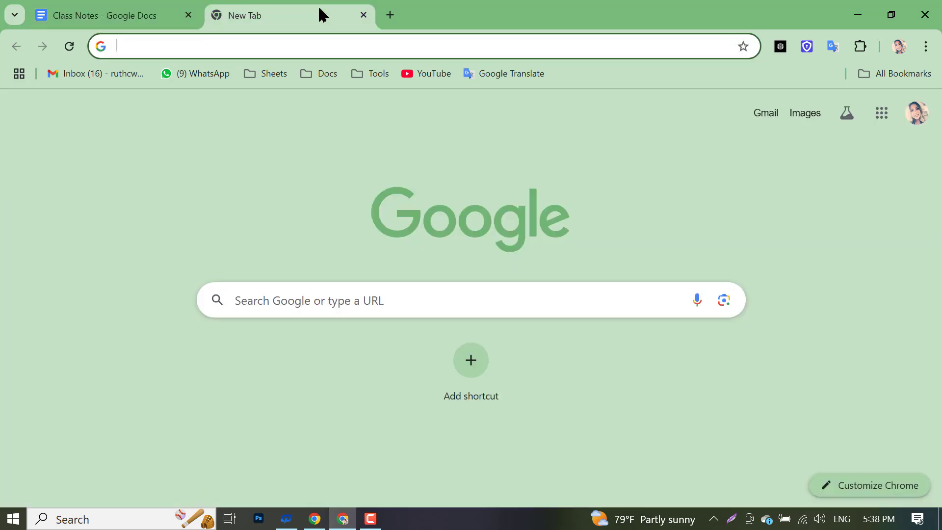
click(731, 519)
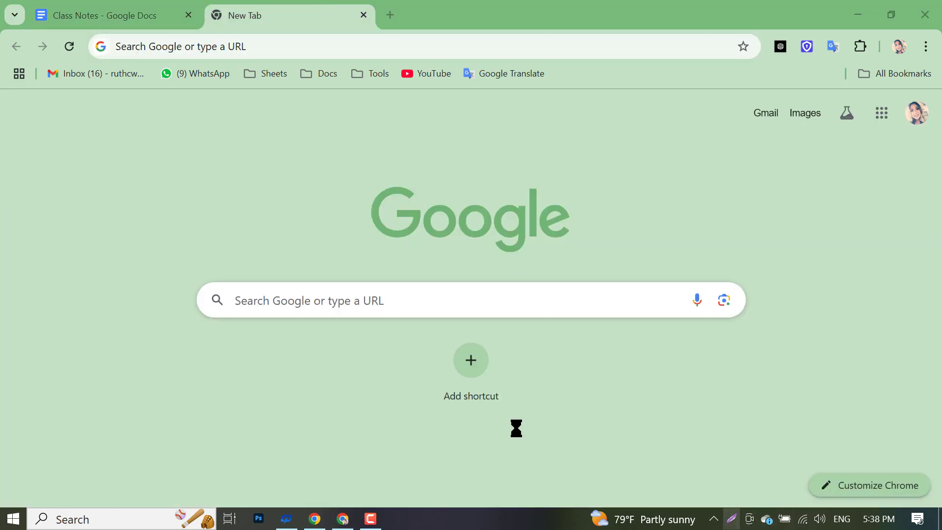
drag(0, 0, 941, 529)
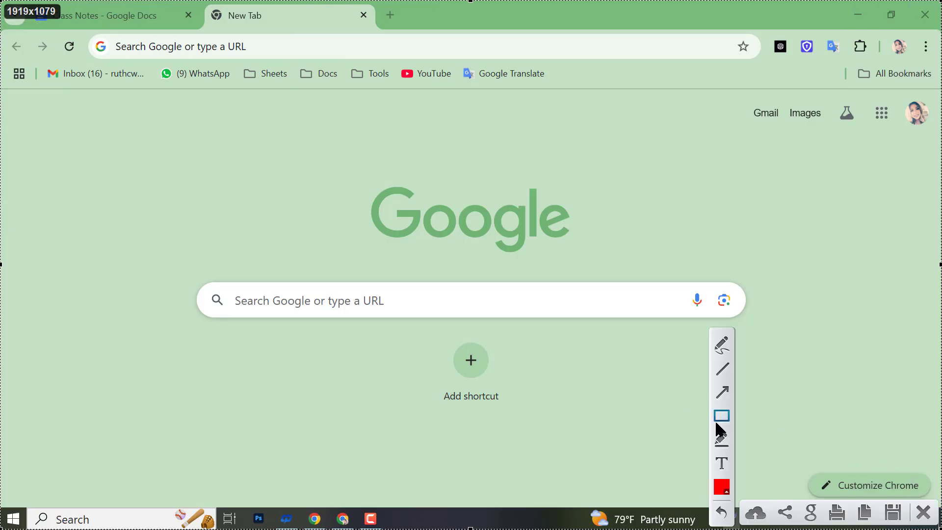
click(722, 417)
drag(18, 17, 927, 493)
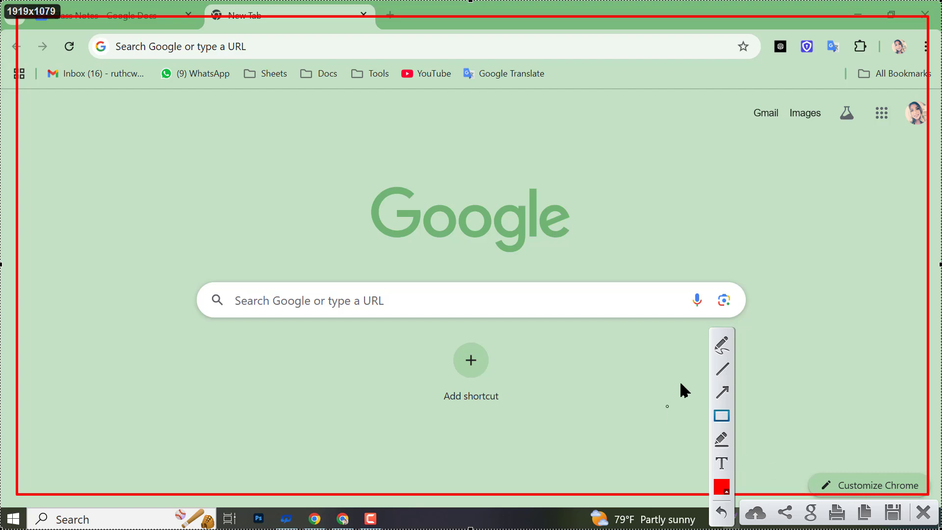
click(715, 416)
drag(282, 78, 292, 90)
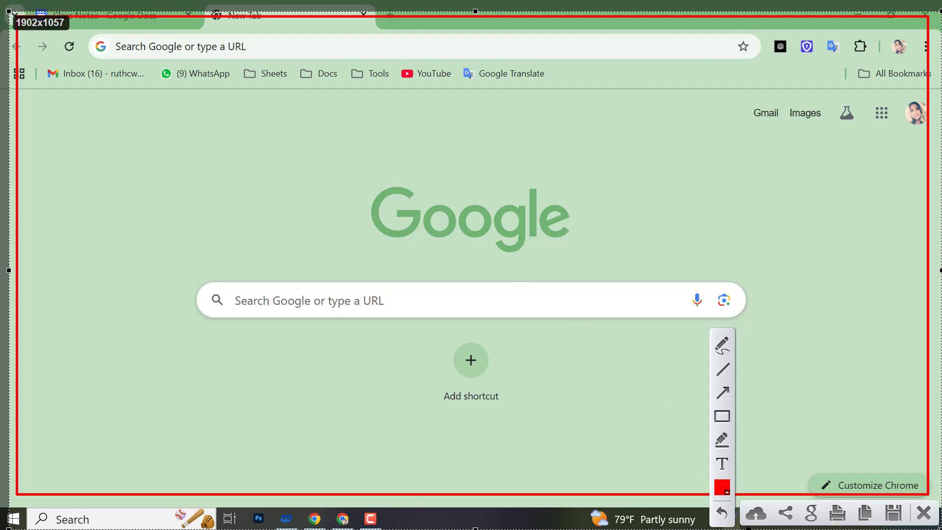
click(720, 414)
- Draw seven red boxes around page areas and a freehand red loop at lower left
drag(96, 48, 205, 136)
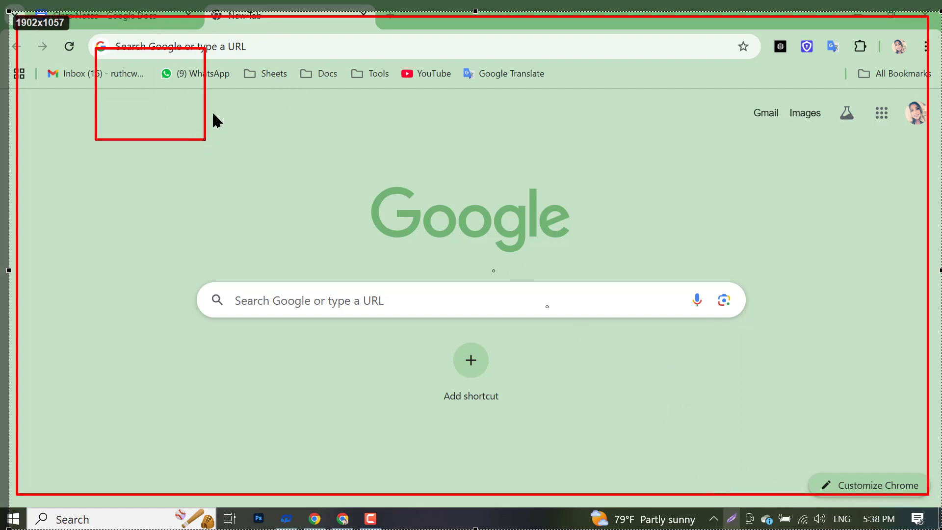
mouse_move(225, 105)
mouse_down()
mouse_move(405, 200)
mouse_move(413, 172)
mouse_up()
mouse_move(463, 91)
mouse_down()
mouse_move(581, 227)
mouse_move(582, 217)
mouse_up()
mouse_move(631, 135)
mouse_down()
mouse_move(697, 206)
mouse_move(700, 193)
mouse_up()
drag(754, 110, 817, 207)
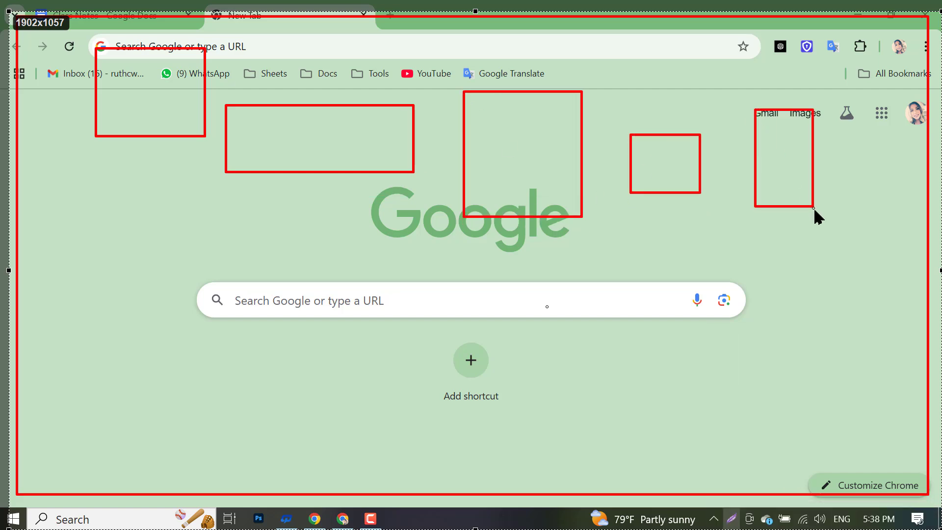
drag(802, 350, 870, 421)
drag(854, 250, 890, 312)
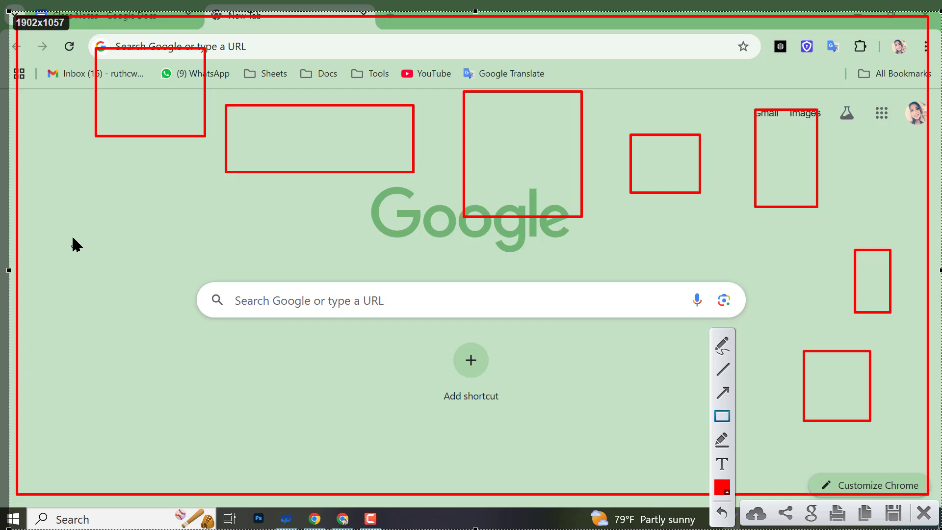
click(718, 349)
mouse_move(64, 415)
mouse_down()
mouse_move(105, 460)
mouse_move(183, 378)
mouse_move(76, 372)
mouse_move(45, 436)
mouse_move(77, 444)
mouse_up()
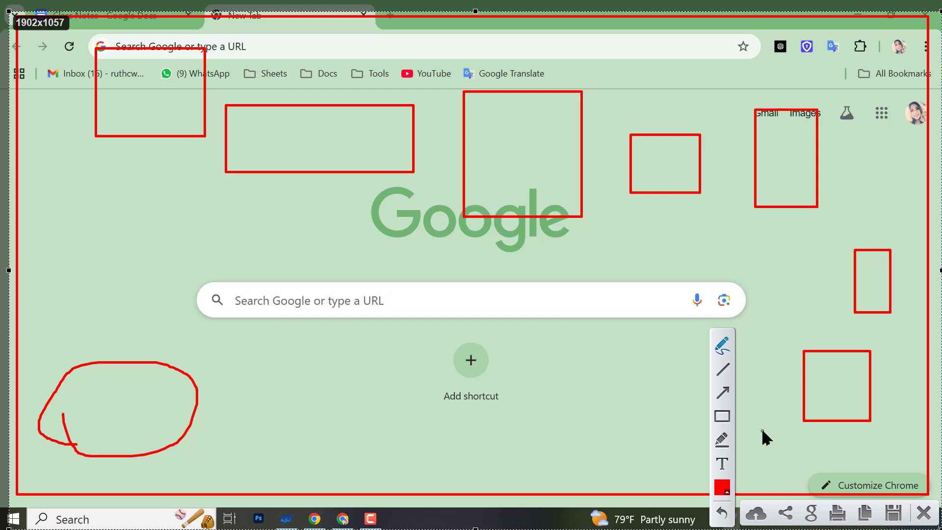
- Undo the loop and stray stroke, then split the top-middle box with two vertical lines and one horizontal line
key(ctrl+z)
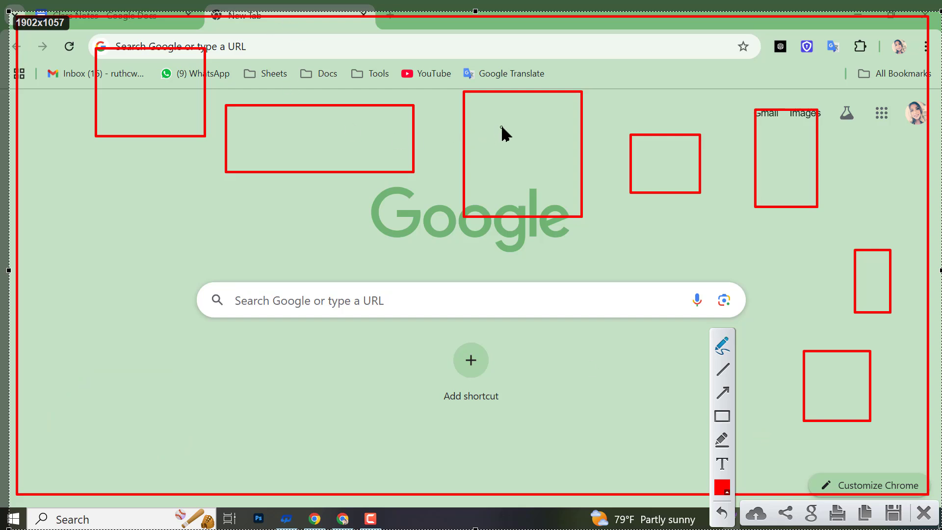
mouse_move(485, 128)
mouse_down()
mouse_move(559, 215)
mouse_move(546, 226)
mouse_up()
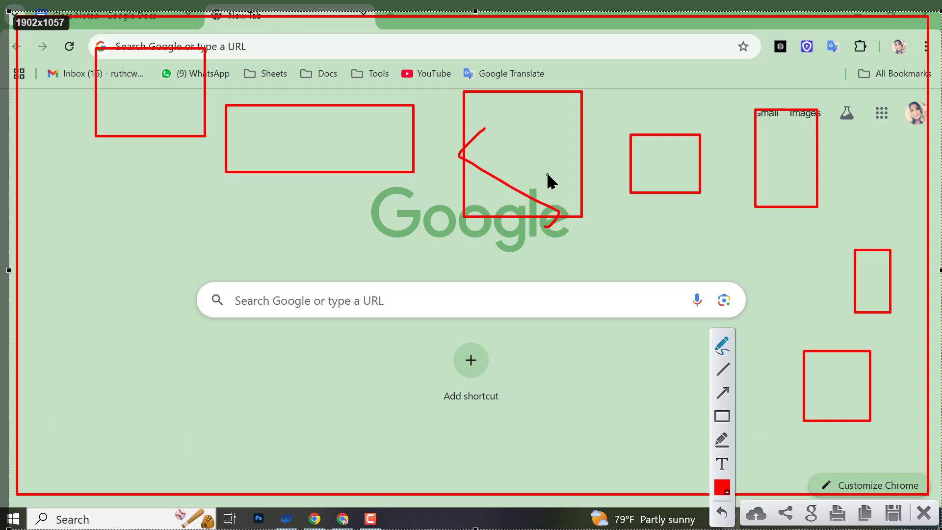
key(ctrl+z)
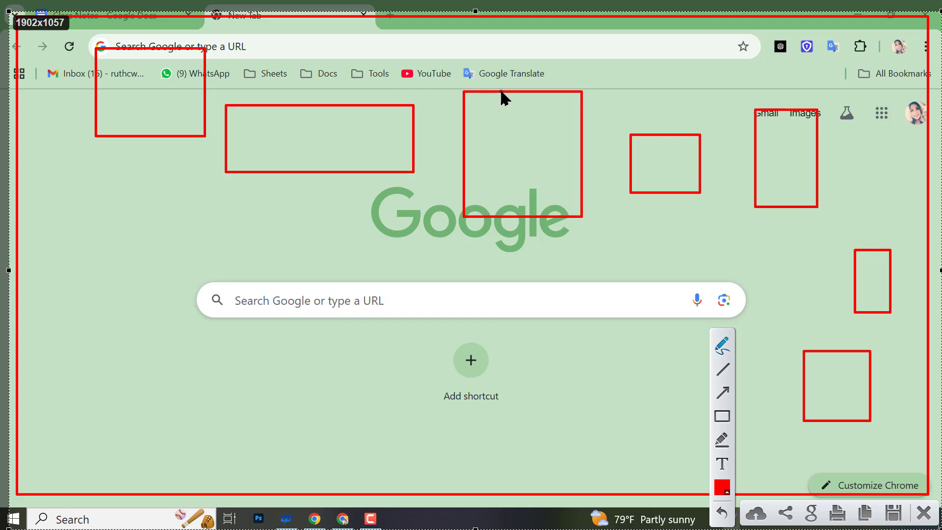
drag(501, 92, 504, 216)
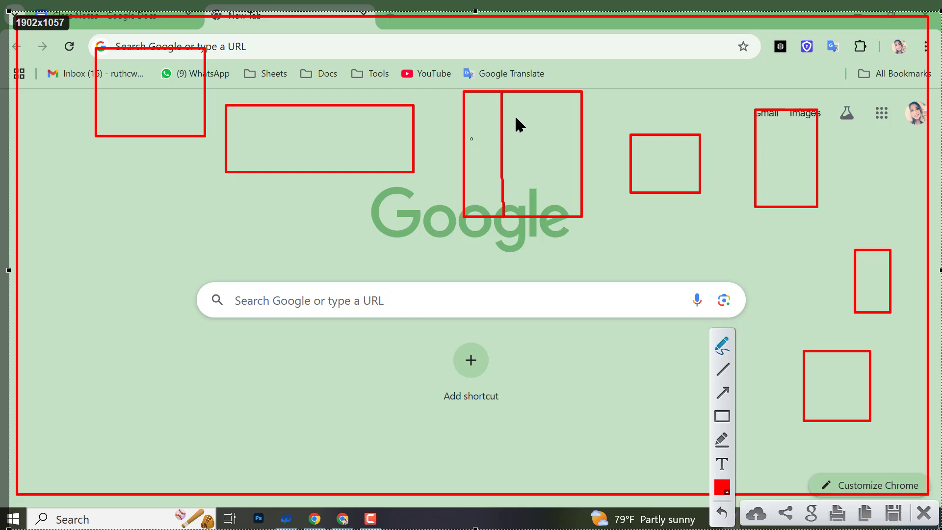
drag(542, 102, 545, 220)
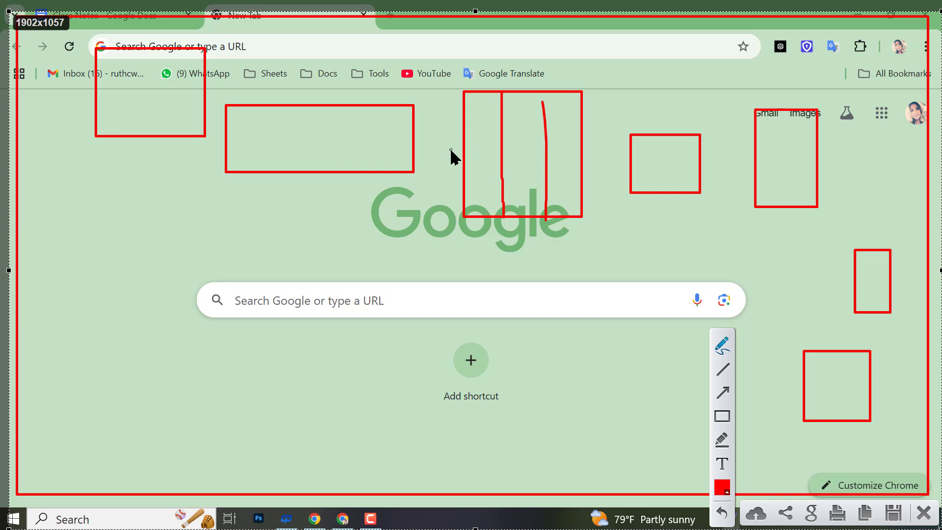
drag(464, 153, 584, 162)
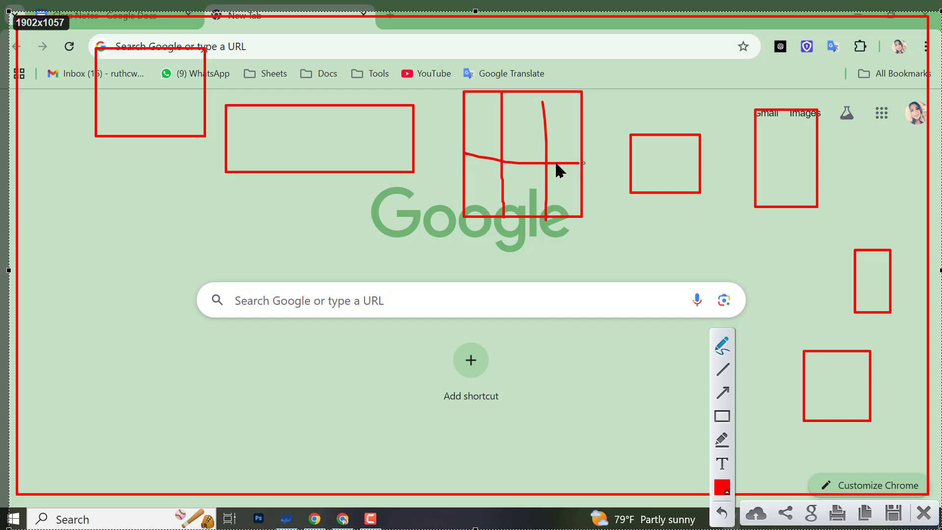
- Tick all six grid cells, cross the middle, then discard the capture and return to Class Notes
mouse_move(483, 137)
mouse_down()
mouse_move(485, 104)
mouse_move(481, 133)
mouse_up()
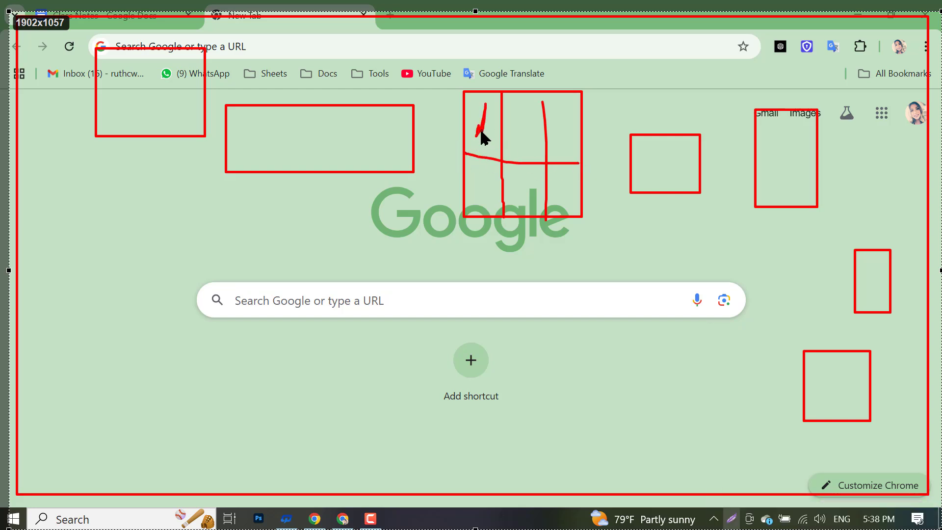
drag(485, 185, 491, 212)
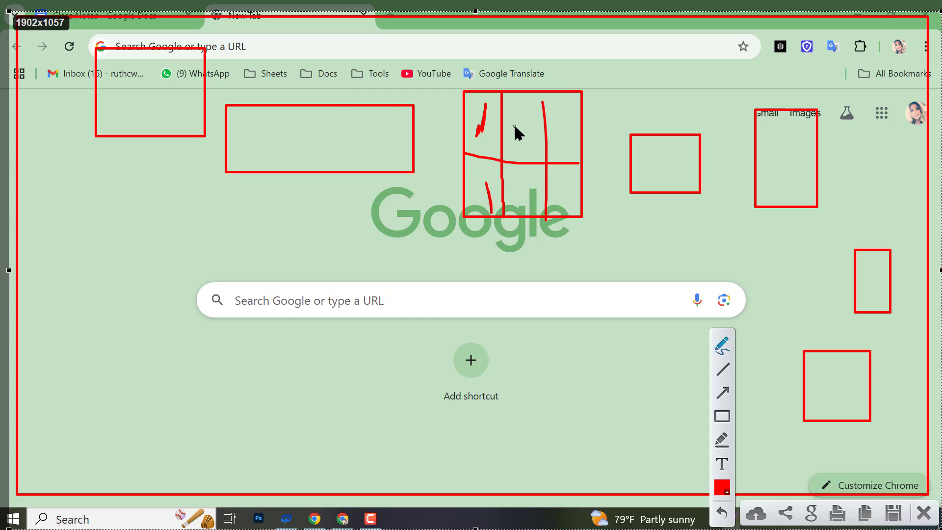
drag(529, 116, 526, 140)
mouse_move(524, 178)
mouse_down()
mouse_move(525, 202)
mouse_move(534, 178)
mouse_up()
drag(558, 120, 574, 126)
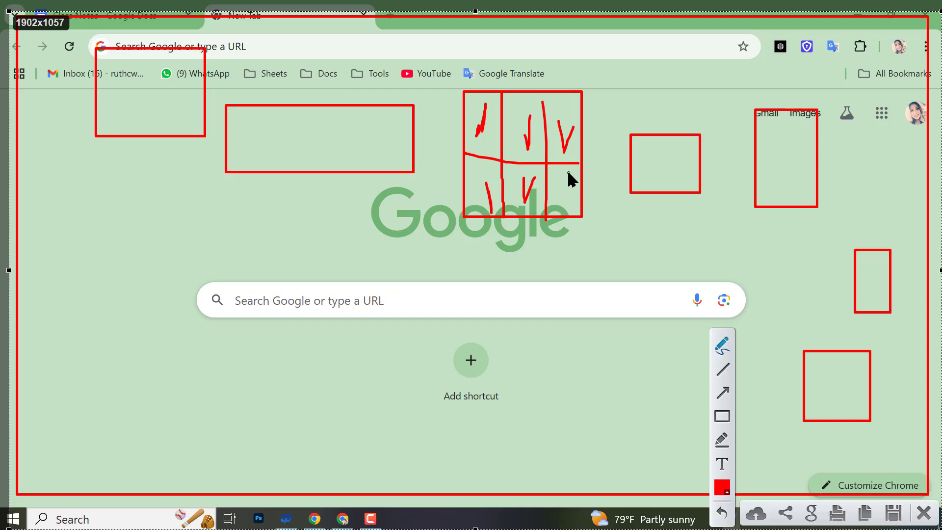
drag(569, 177, 575, 177)
mouse_move(504, 139)
mouse_down()
mouse_move(529, 167)
mouse_move(509, 154)
mouse_move(505, 162)
mouse_move(504, 152)
mouse_move(521, 167)
mouse_move(527, 153)
mouse_up()
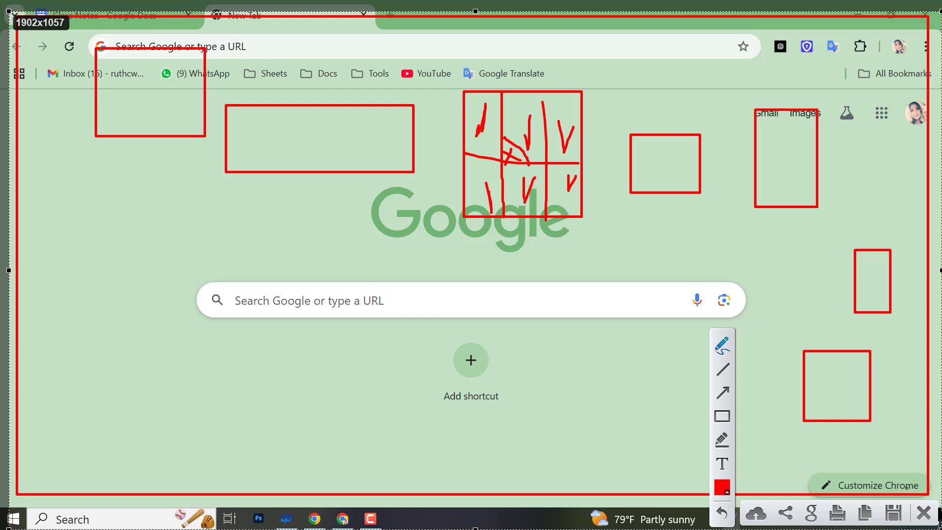
click(923, 512)
click(82, 6)
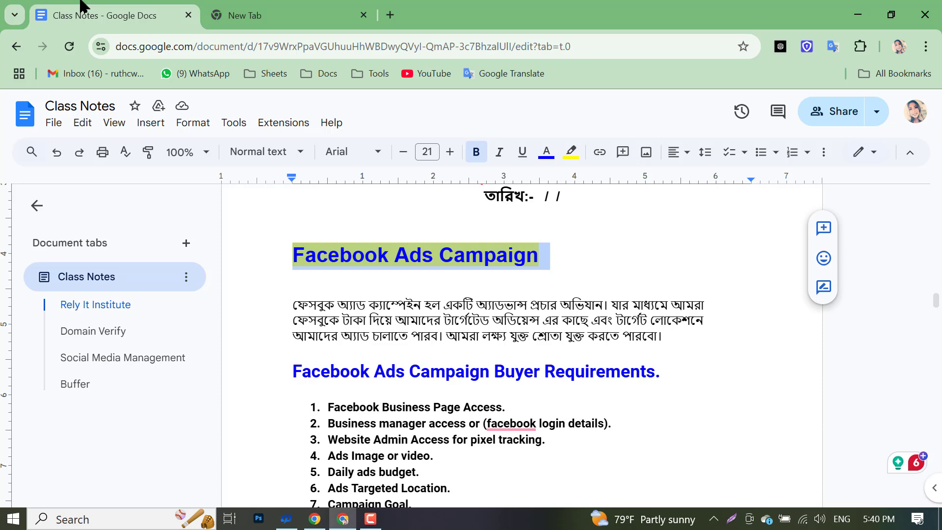
- Open an Incognito window and go to fiverr.com from the address-bar suggestion
scroll(366, 201, down, 2)
scroll(344, 334, up, 2)
click(312, 7)
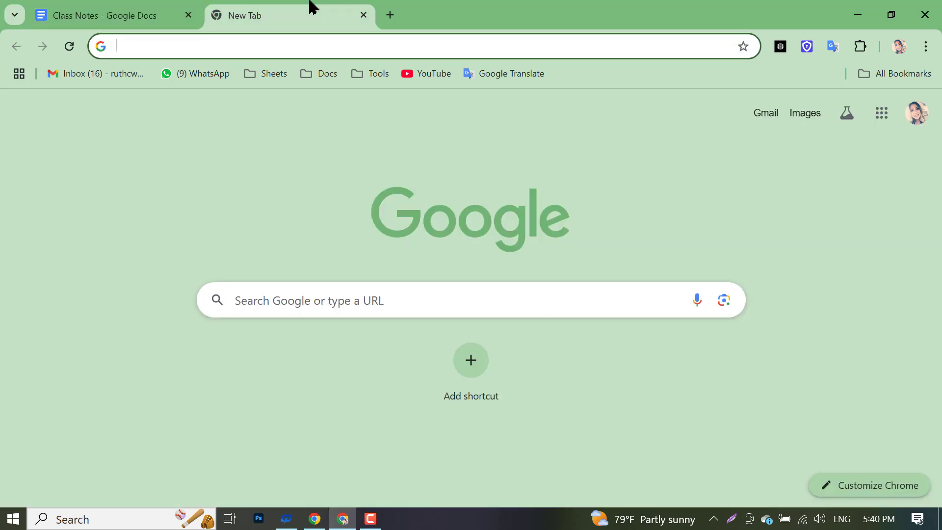
key(ctrl+shift+n)
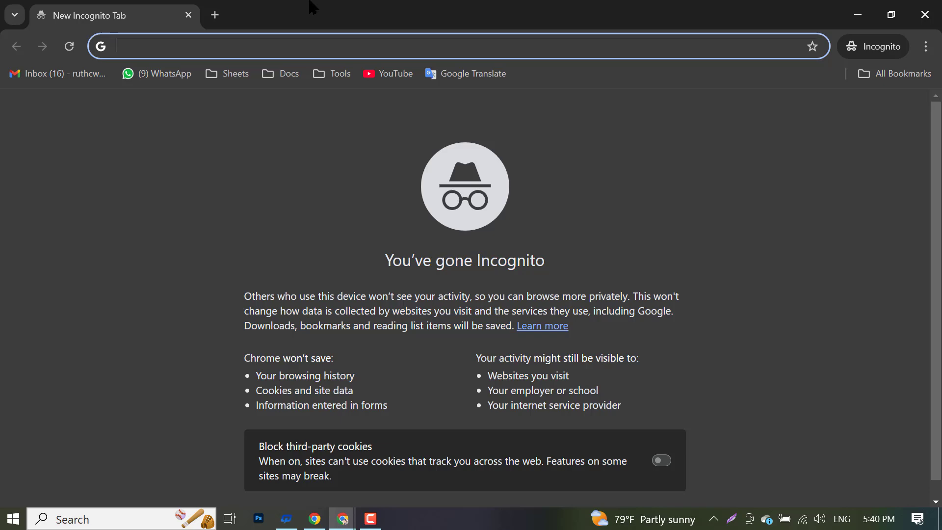
text(fi)
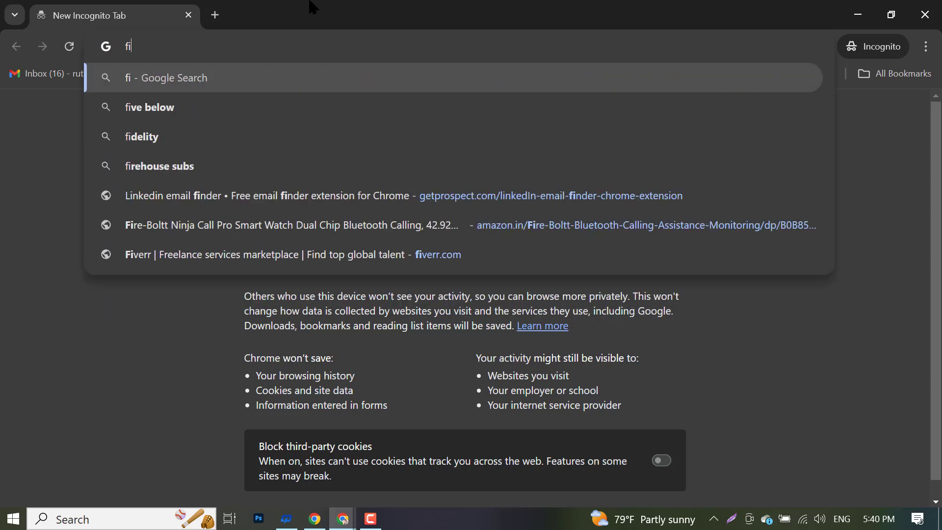
text(ve)
key(Return)
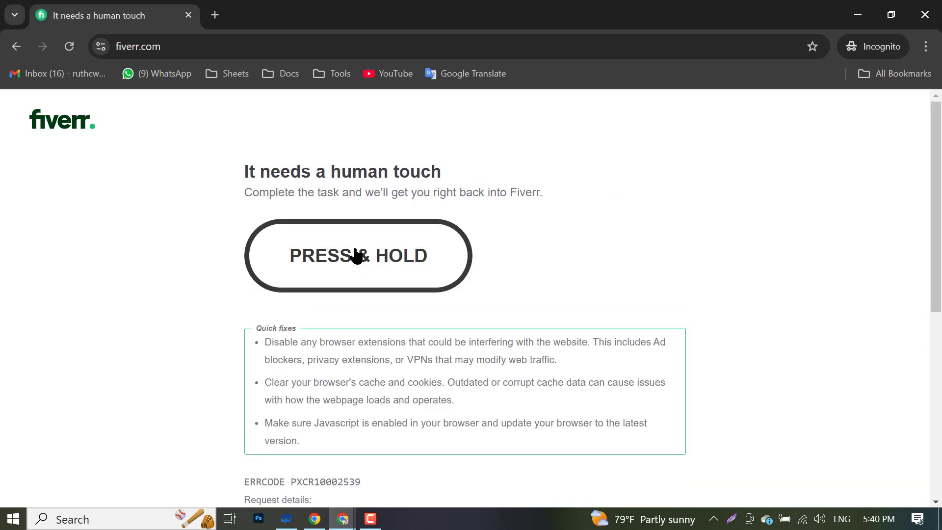
- Pass the human-verification check and search Fiverr for 'facebook ads'
drag(349, 259, 349, 259)
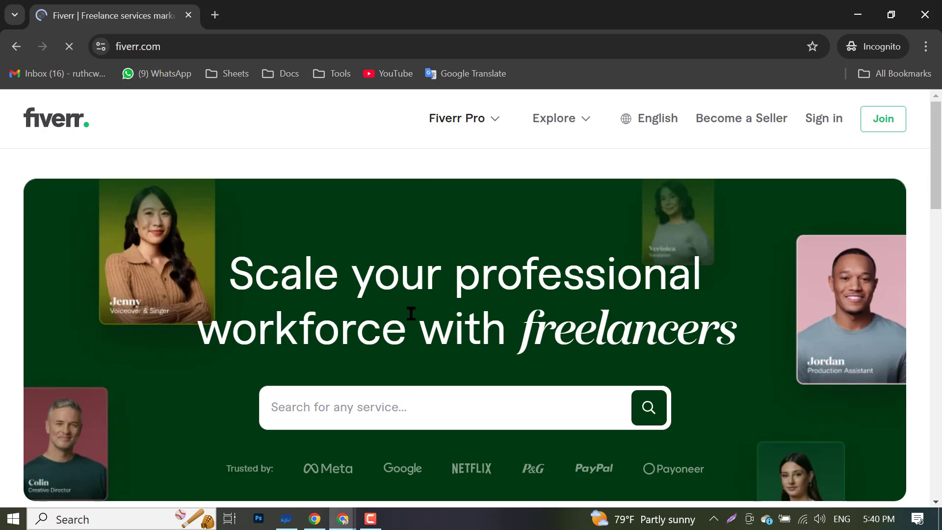
click(380, 396)
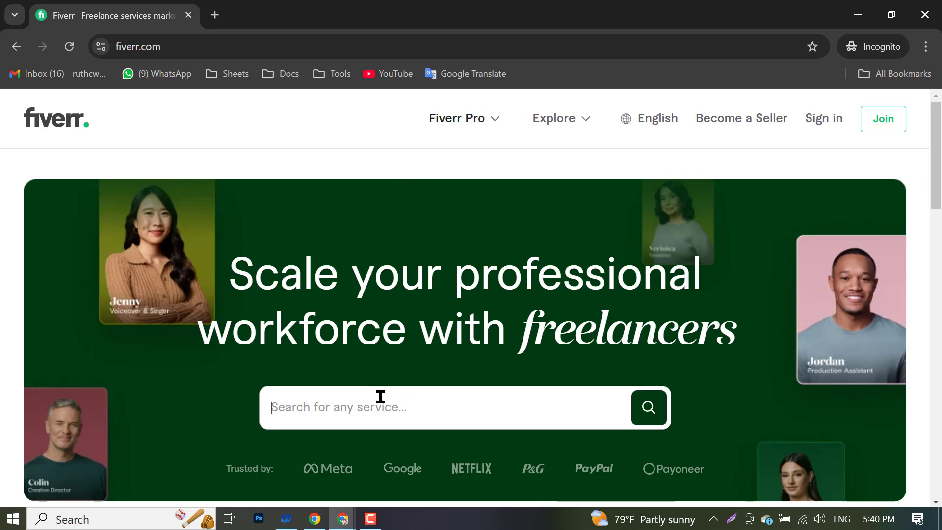
text(fas)
key(BackSpace)
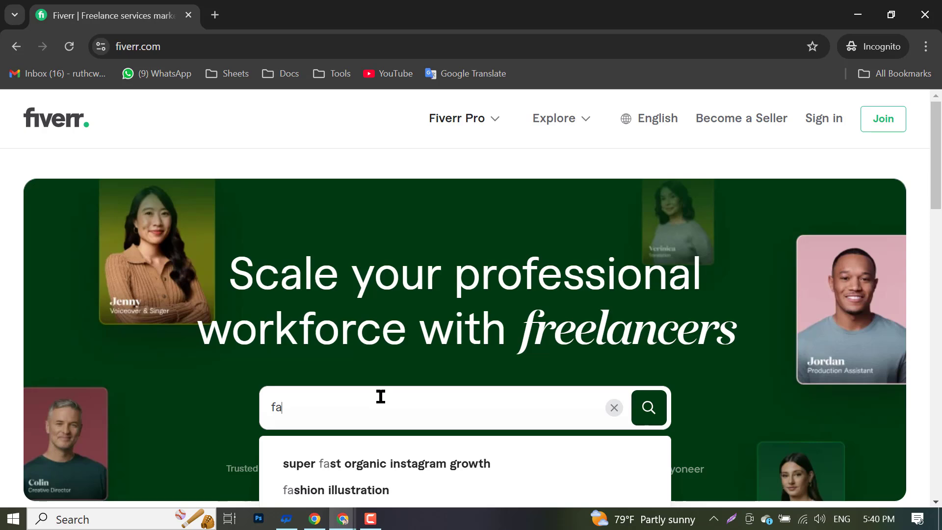
text(cebo)
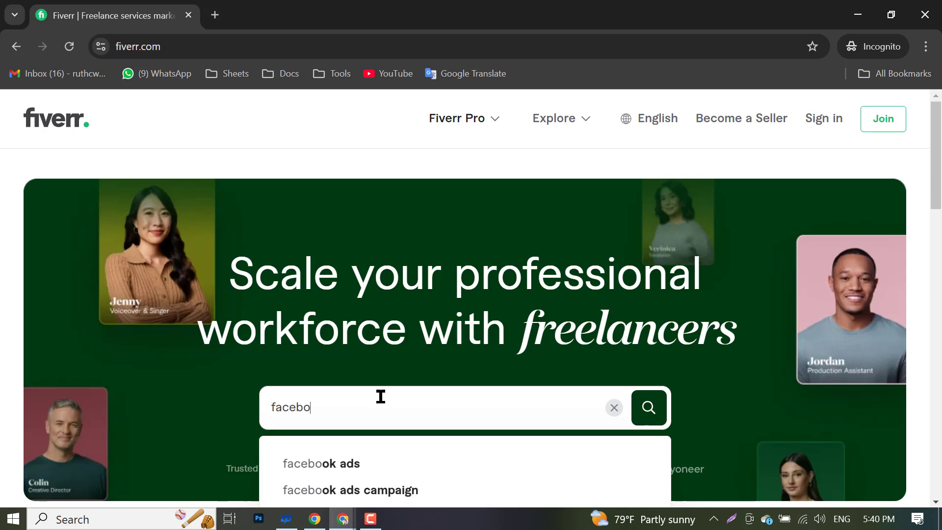
text(ok ads)
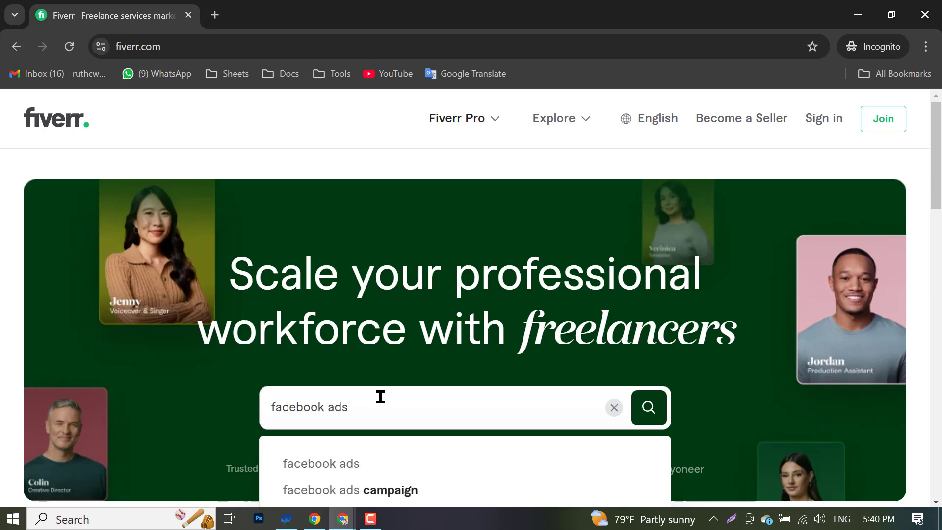
key(Return)
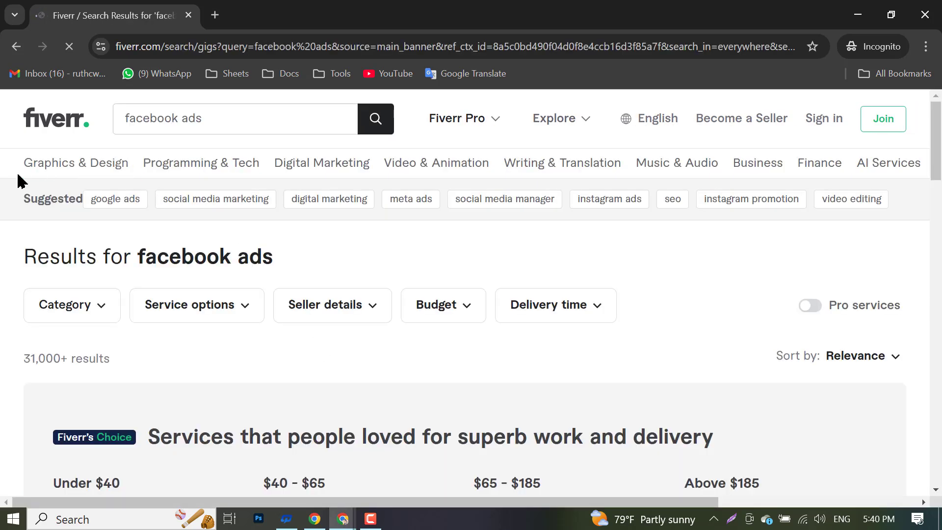
- Highlight the 31,000+ results count on the facebook ads results page
scroll(37, 314, down, 3)
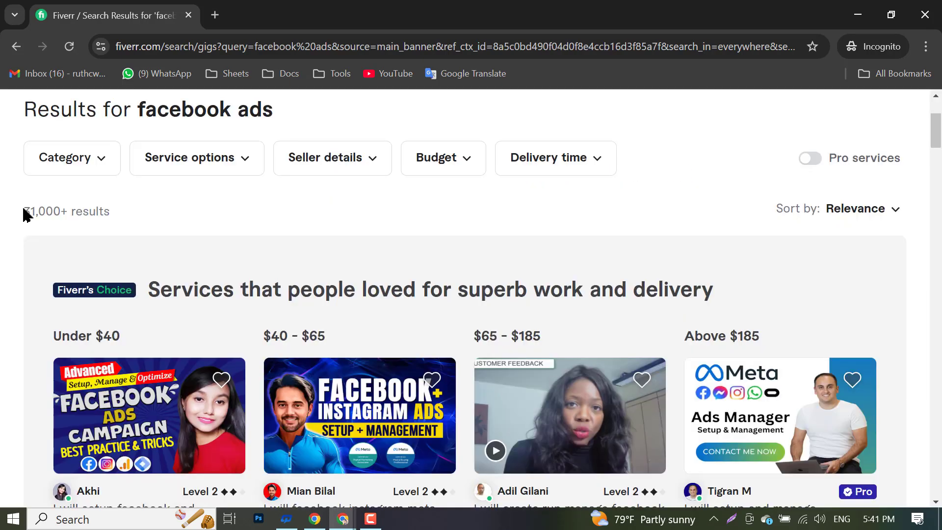
drag(24, 210, 69, 210)
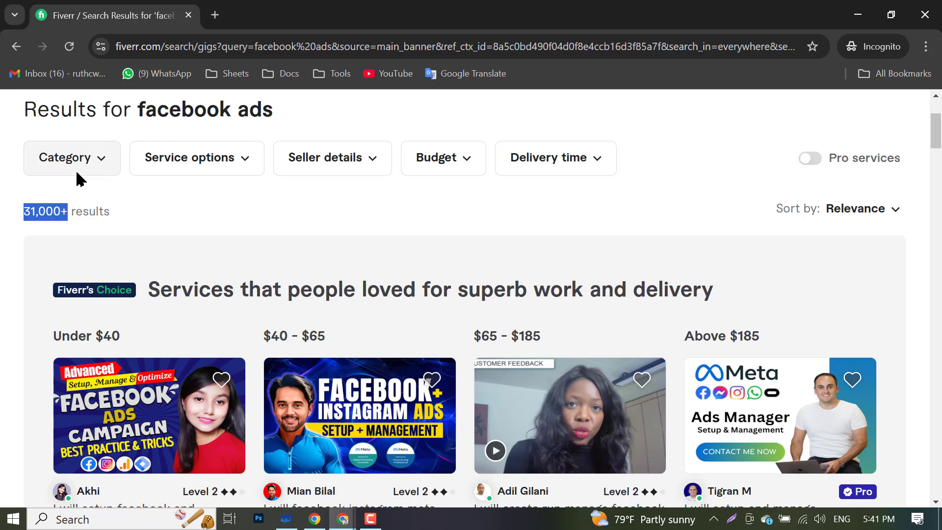
scroll(62, 294, down, 8)
scroll(189, 221, up, 5)
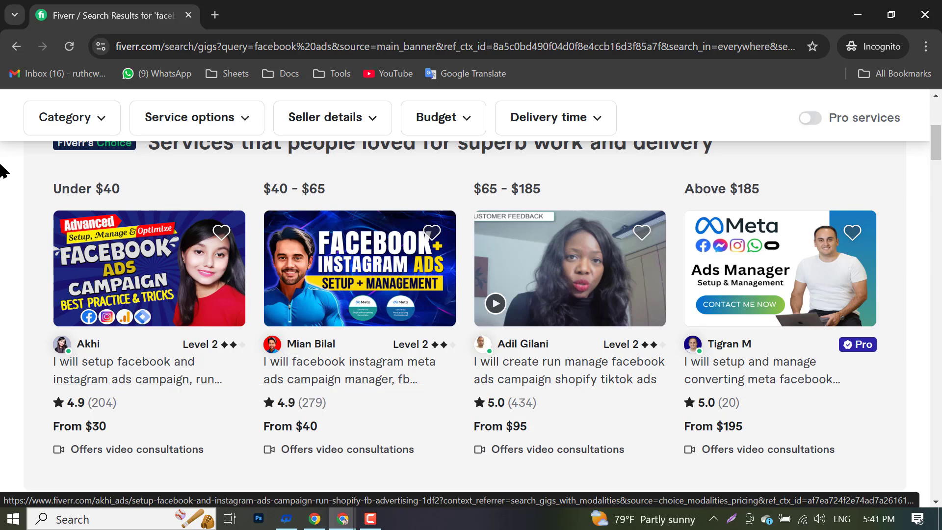
- Open six gigs in background tabs: four budget tiers, video ads editing, and premium ad images
middle_click(122, 363)
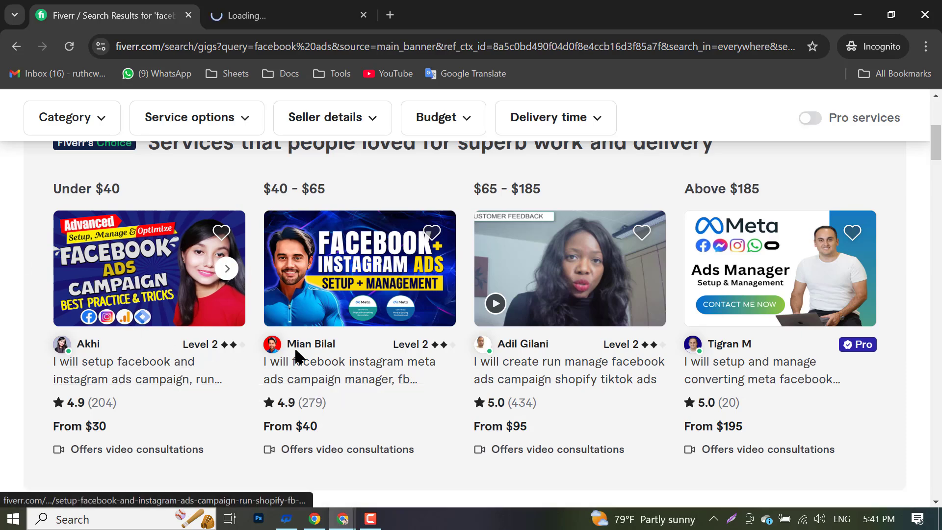
middle_click(325, 371)
middle_click(564, 387)
middle_click(769, 386)
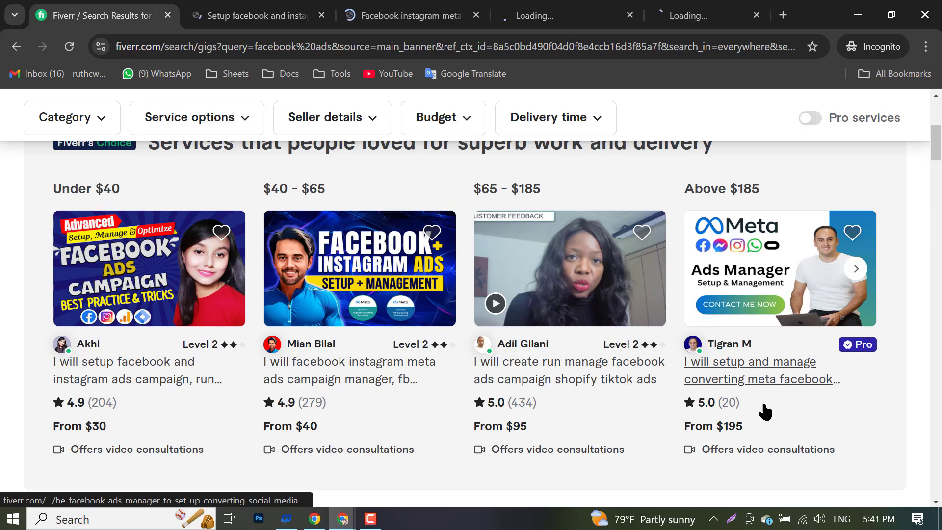
scroll(358, 381, down, 10)
scroll(158, 350, down, 3)
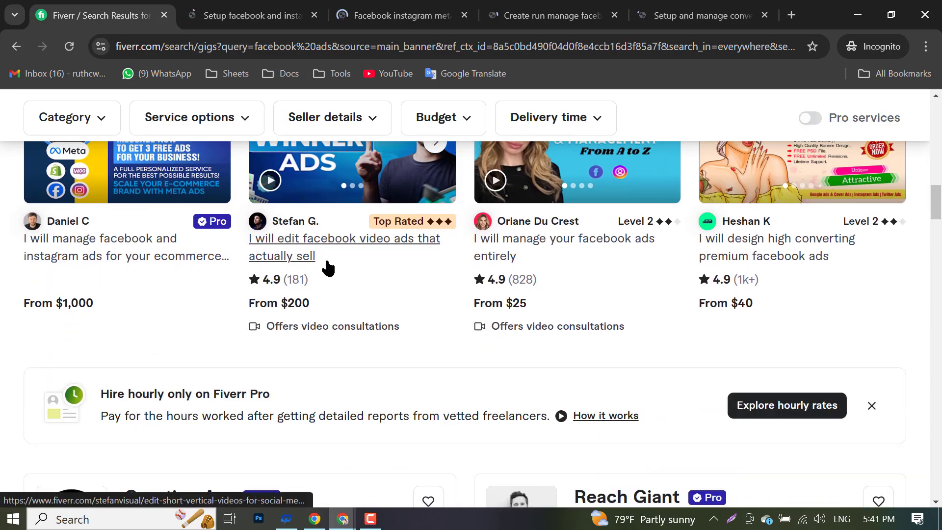
middle_click(309, 255)
scroll(371, 325, down, 7)
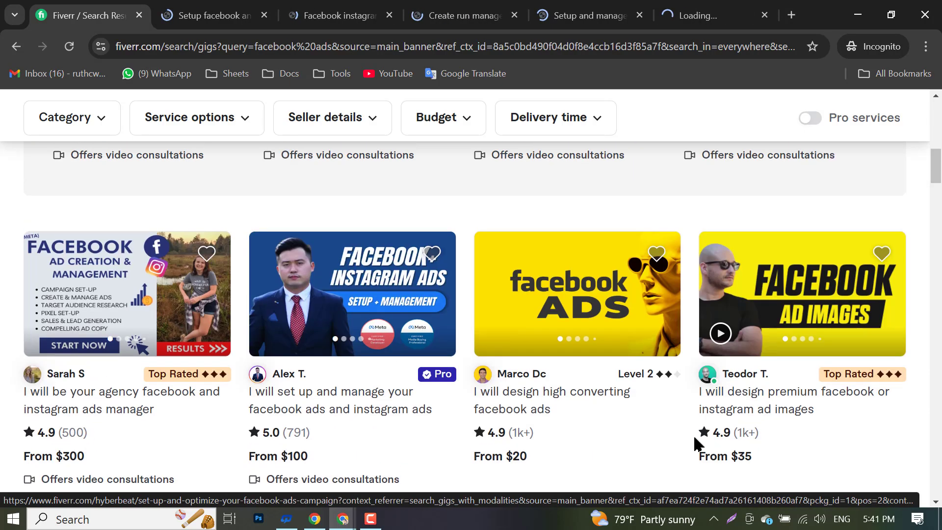
middle_click(759, 409)
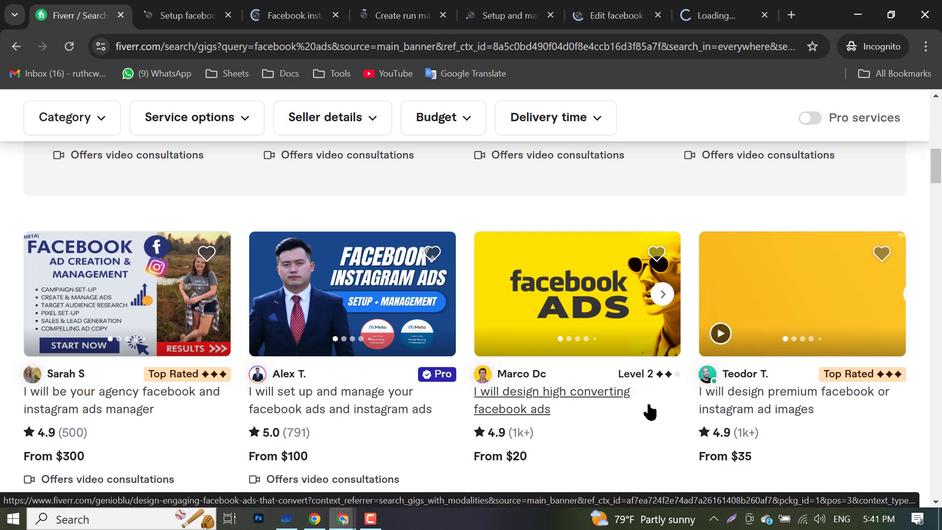
- View the first opened gig, a $30 facebook and instagram ads setup, dismissing the Request to order tip
scroll(354, 269, up, 12)
click(228, 4)
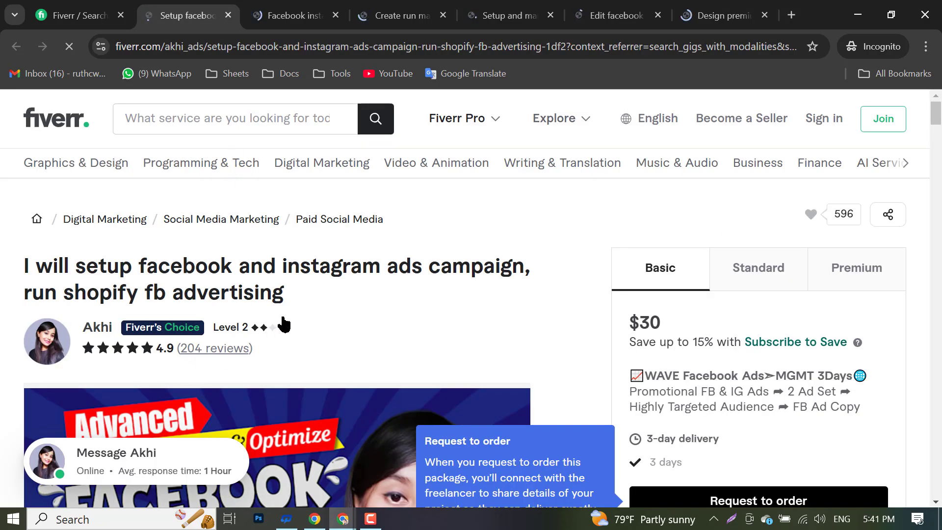
scroll(346, 255, down, 2)
scroll(348, 254, down, 1)
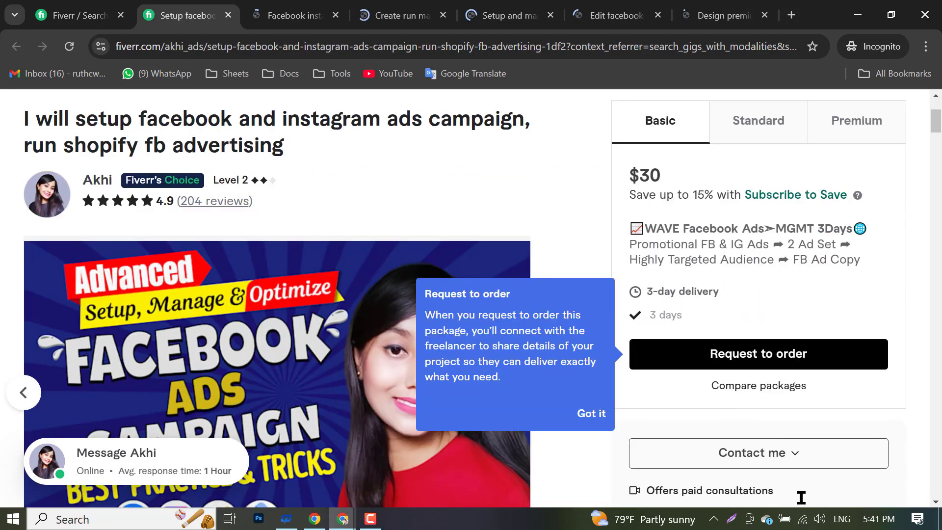
click(584, 424)
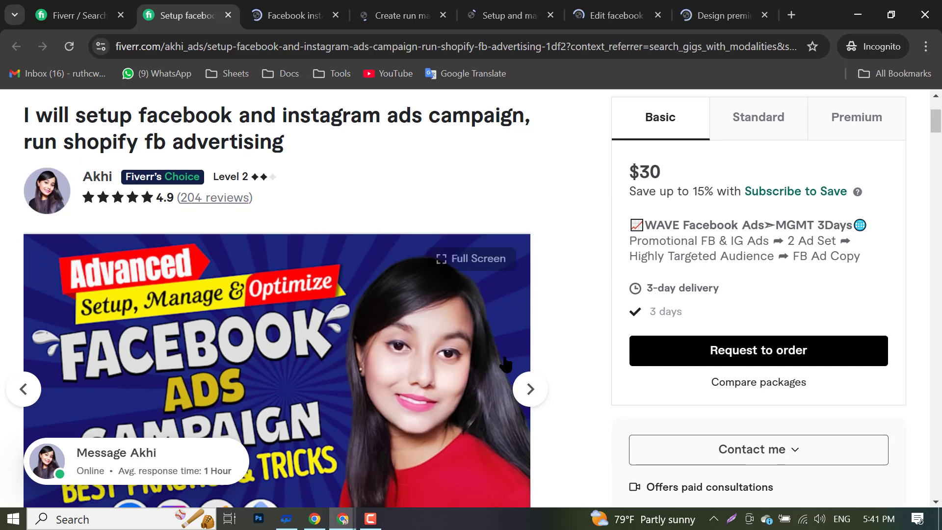
scroll(227, 361, down, 5)
scroll(153, 318, up, 8)
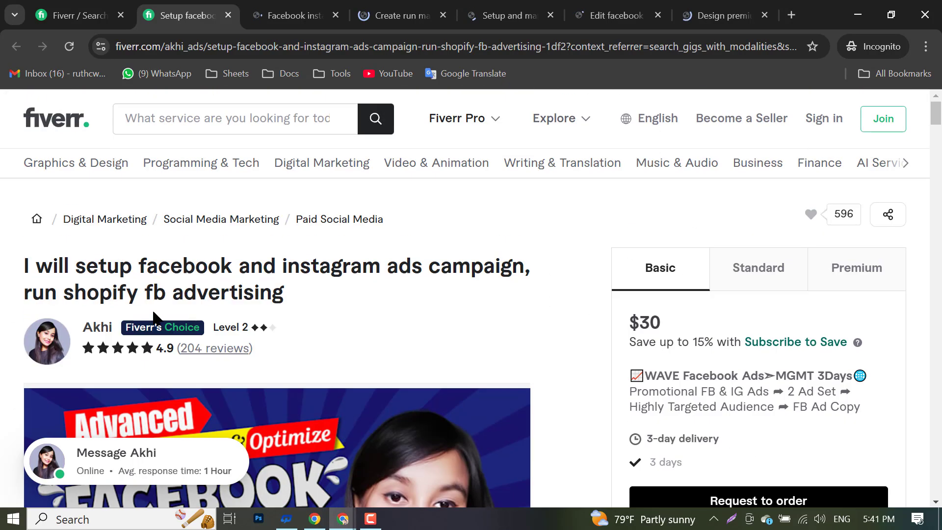
- Close the first gig and highlight the next gig's '9 orders in queue' note
click(228, 15)
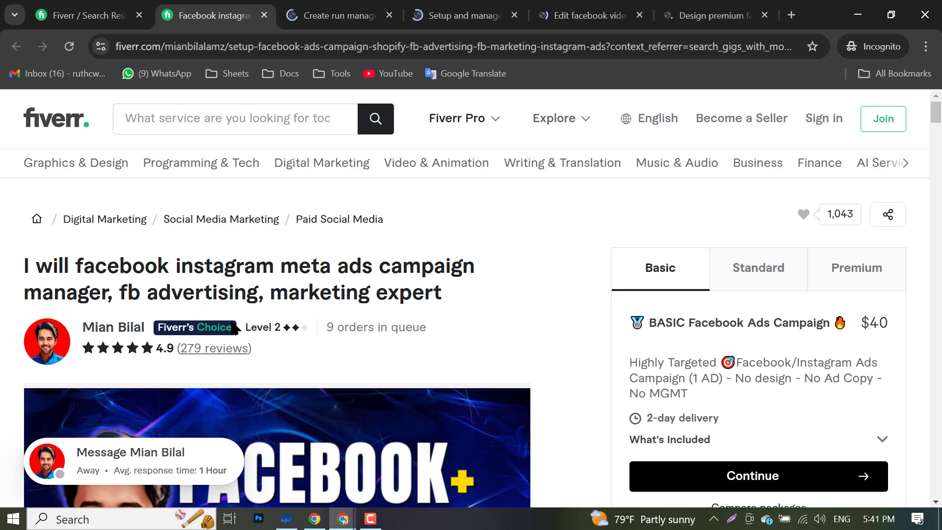
mouse_move(235, 329)
drag(328, 329, 430, 339)
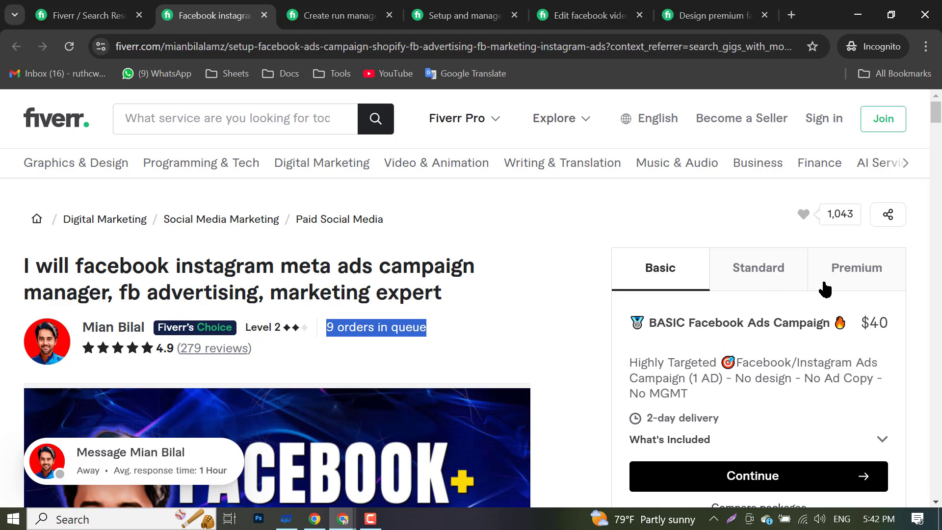
scroll(731, 319, down, 3)
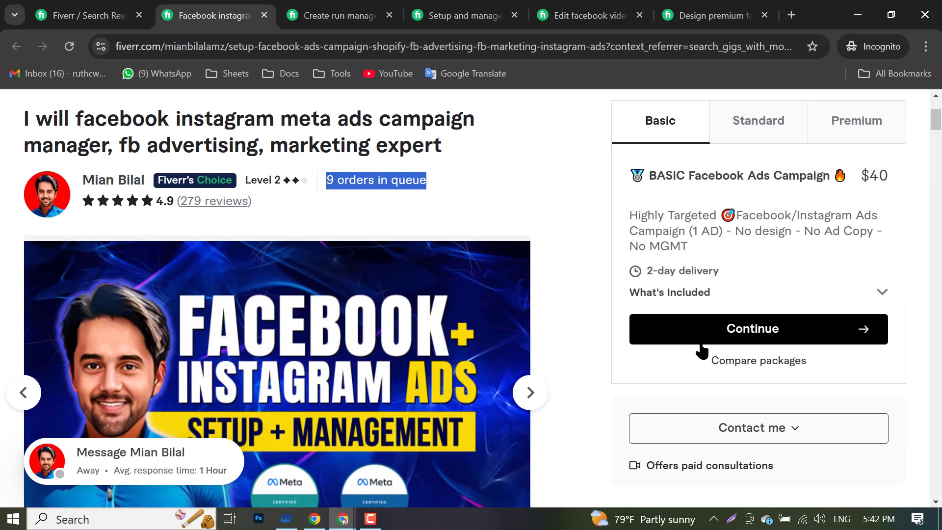
click(746, 135)
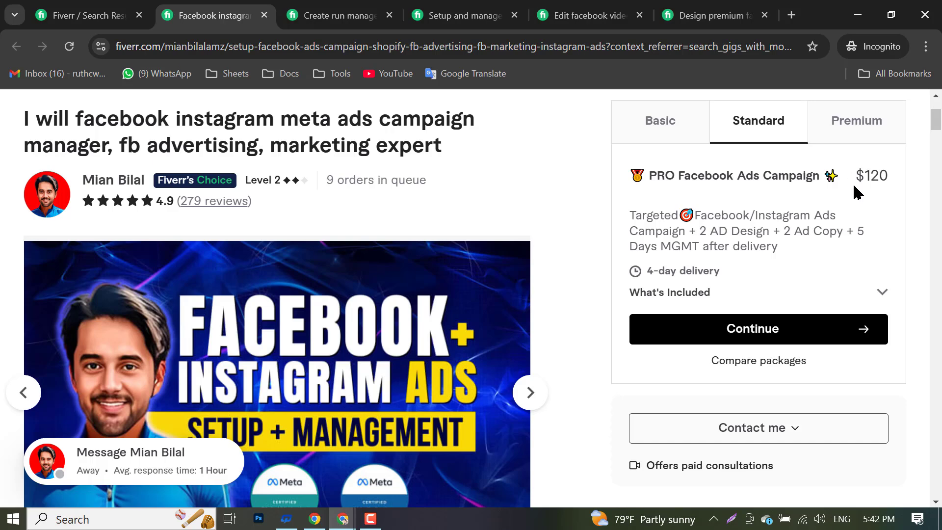
scroll(861, 189, up, 3)
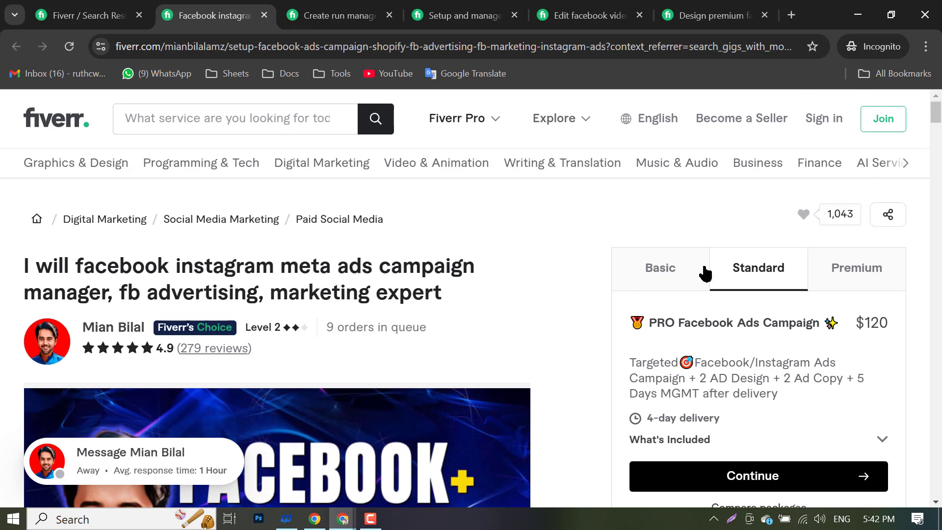
- Compare the $190 Premium and $120 Standard packages, leaving Standard shown
click(861, 272)
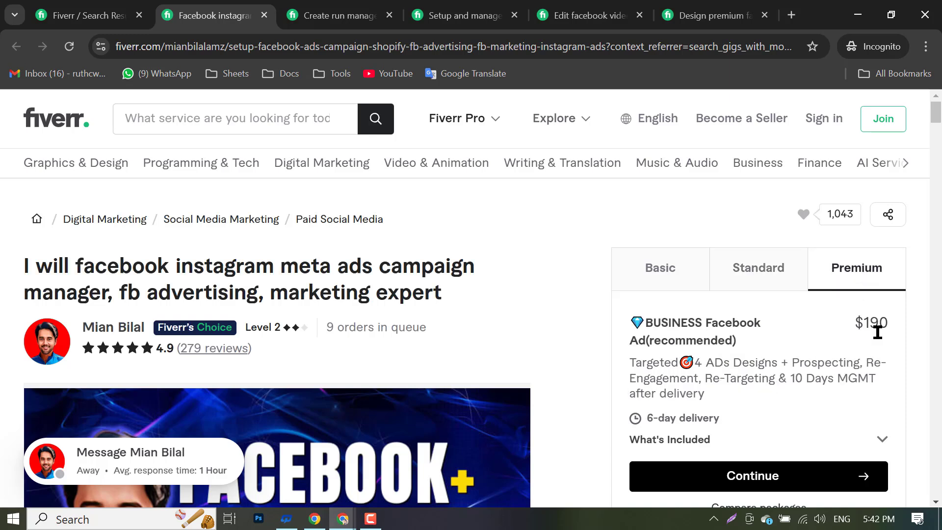
click(780, 271)
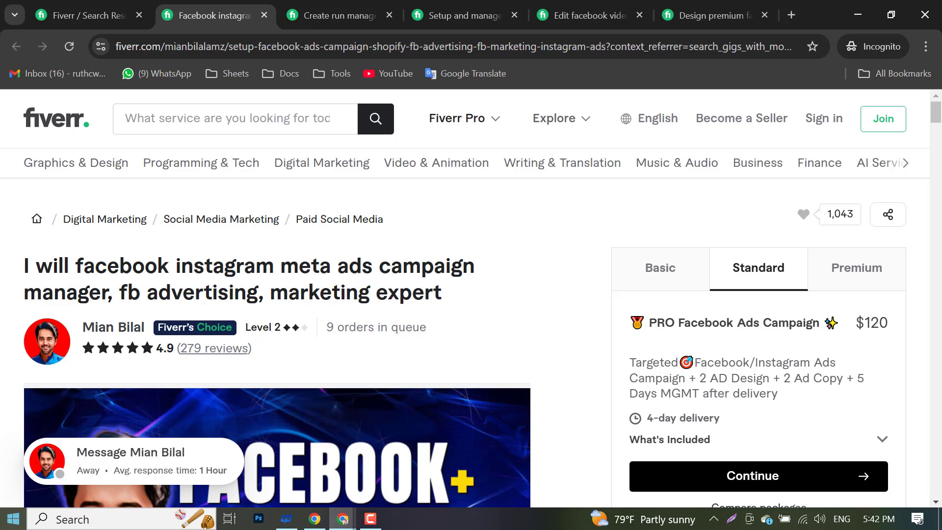
click(4, 516)
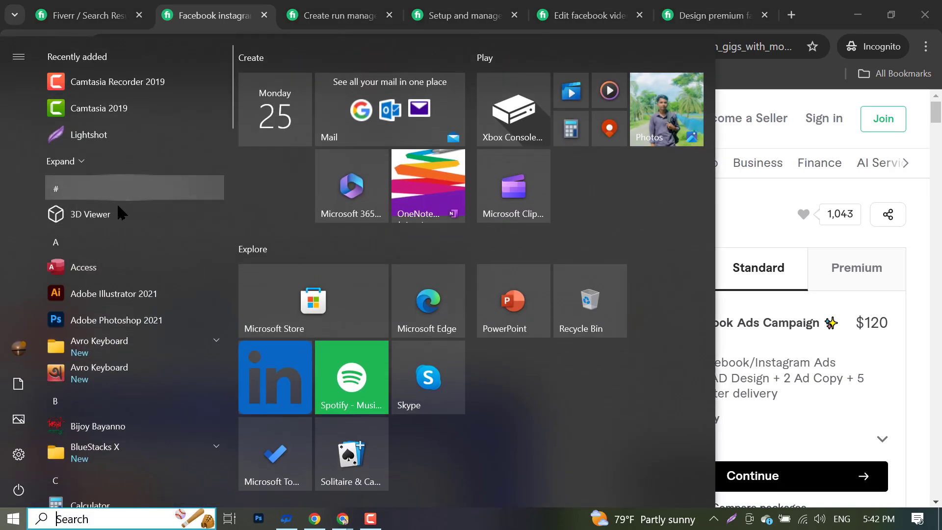
- Open Calculator over the gig page and compute 120 × 9 = 1,080
scroll(117, 206, down, 5)
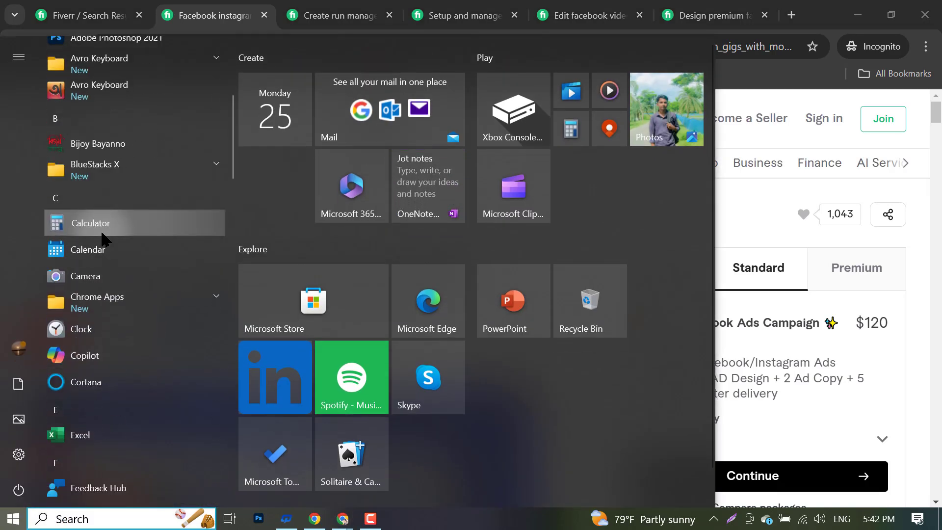
click(102, 232)
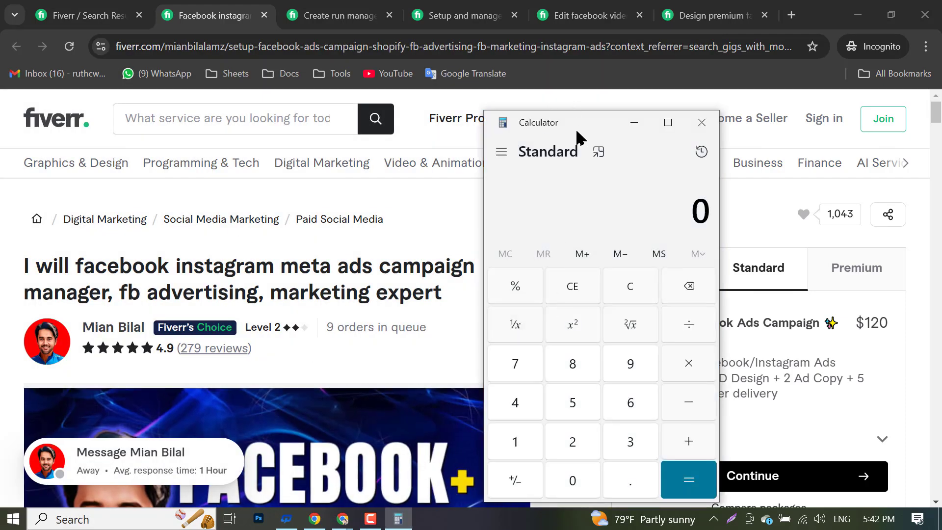
drag(580, 132, 331, 129)
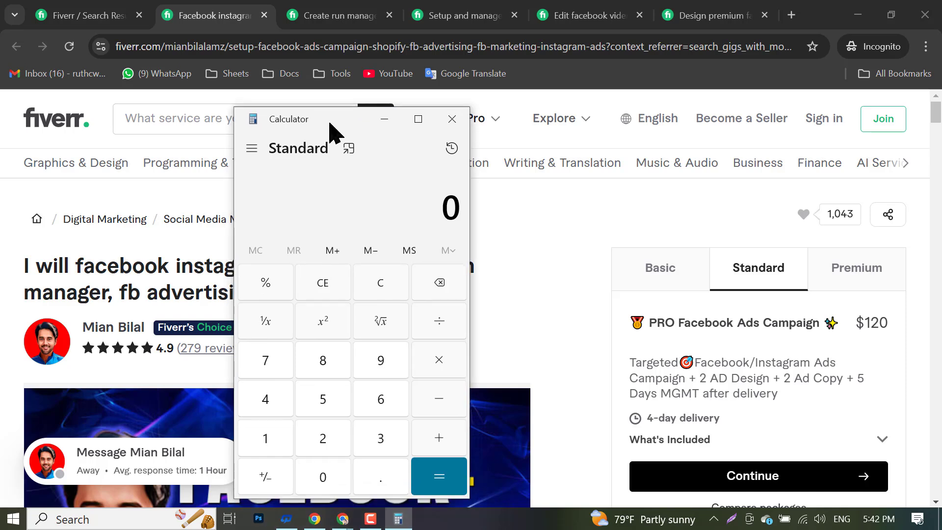
click(281, 441)
click(314, 444)
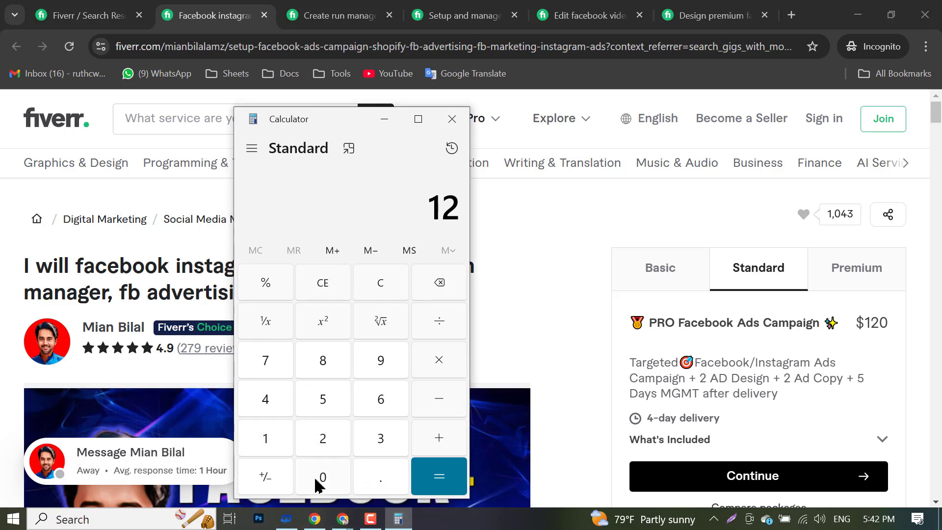
click(320, 478)
click(444, 369)
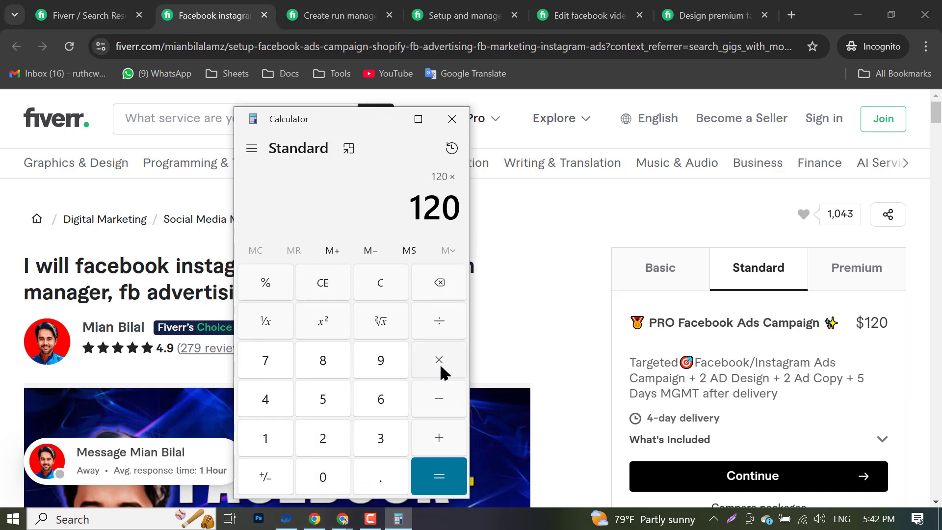
click(387, 358)
click(438, 479)
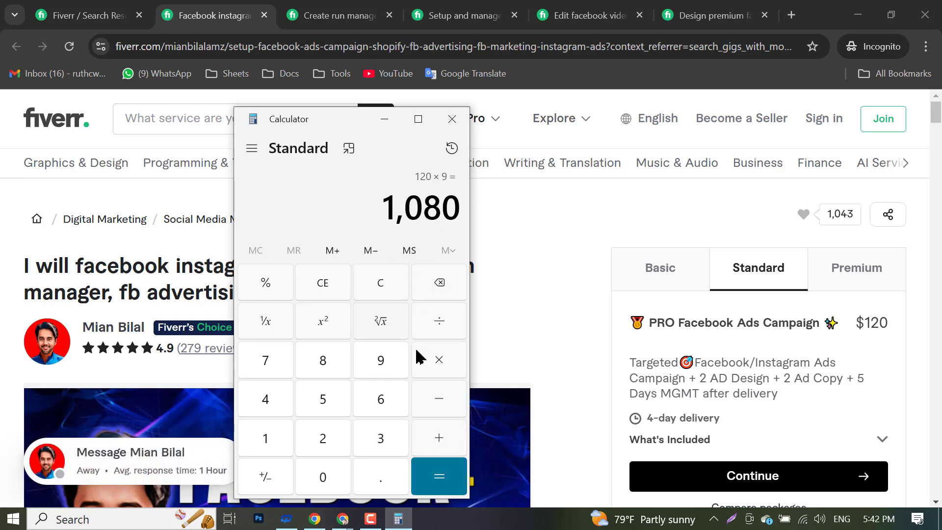
- Multiply 1,080 by 119 to get 128,520, then close Calculator
click(448, 373)
click(268, 439)
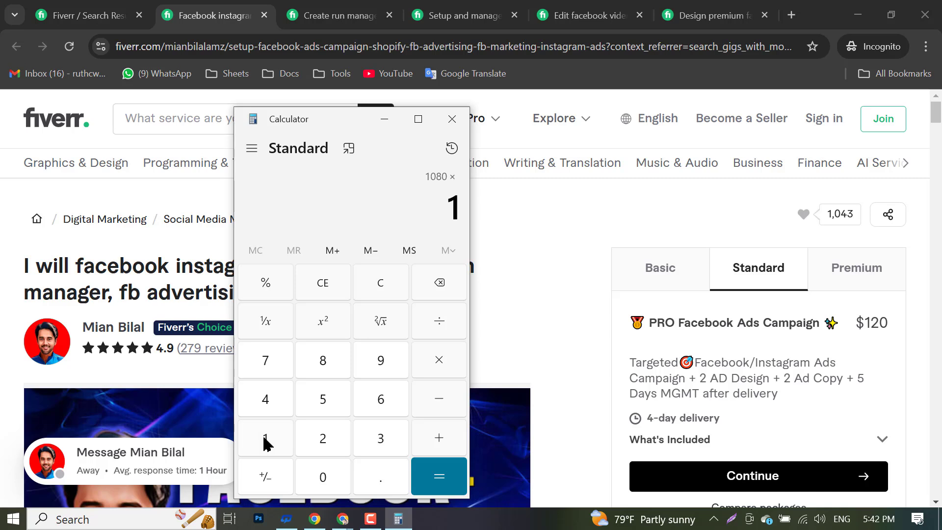
click(268, 439)
click(397, 356)
click(441, 478)
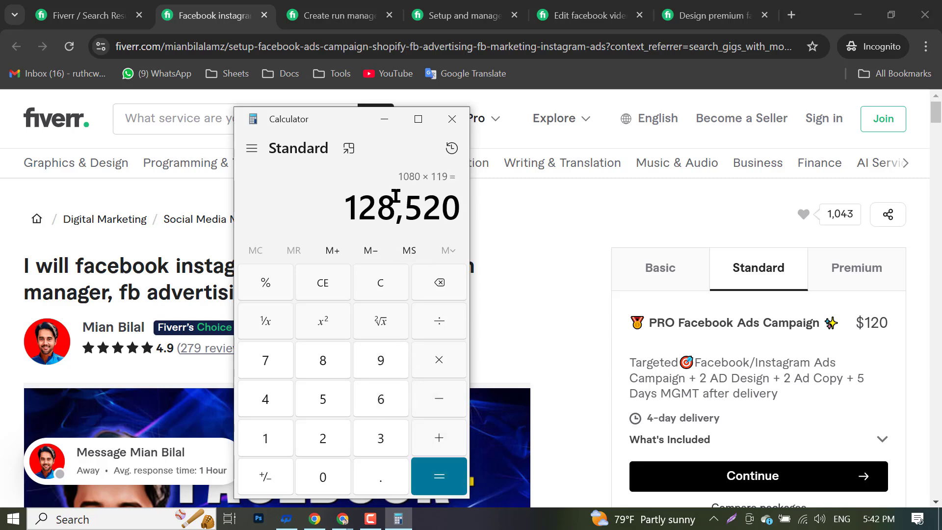
click(452, 119)
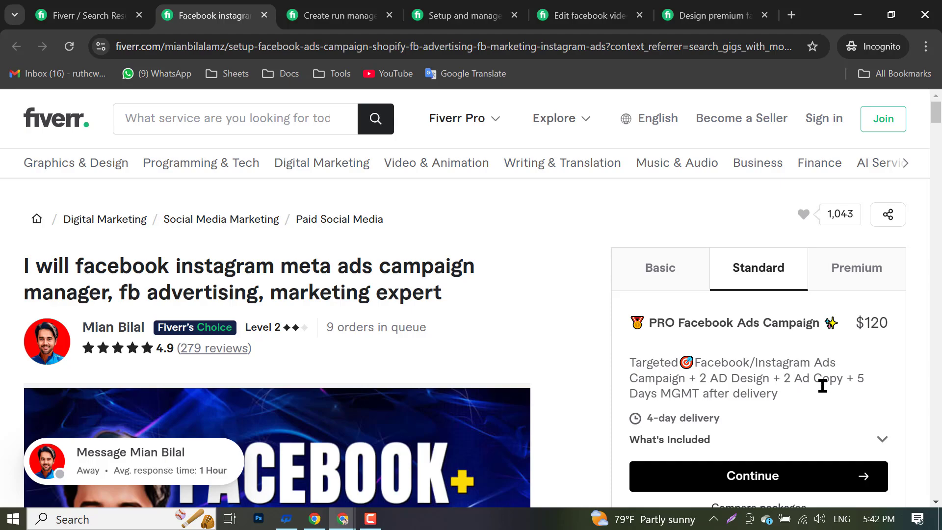
- Highlight the '4-day delivery' time of the $120 Standard package
scroll(791, 380, down, 3)
scroll(775, 290, up, 3)
scroll(711, 400, down, 3)
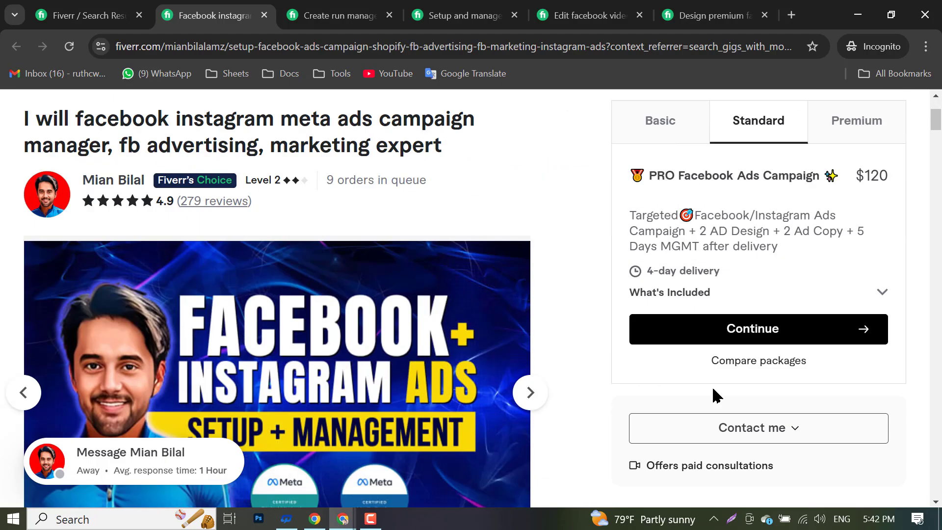
scroll(726, 353, up, 3)
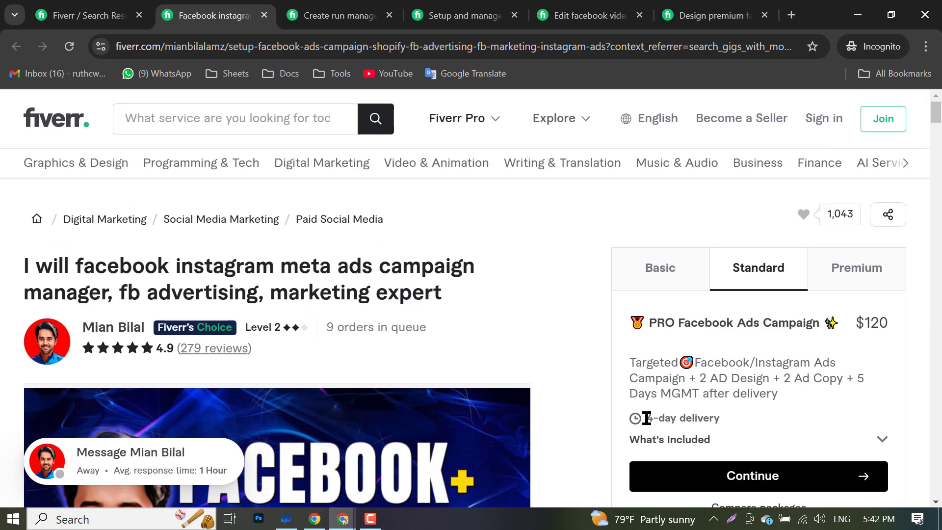
drag(645, 418, 731, 421)
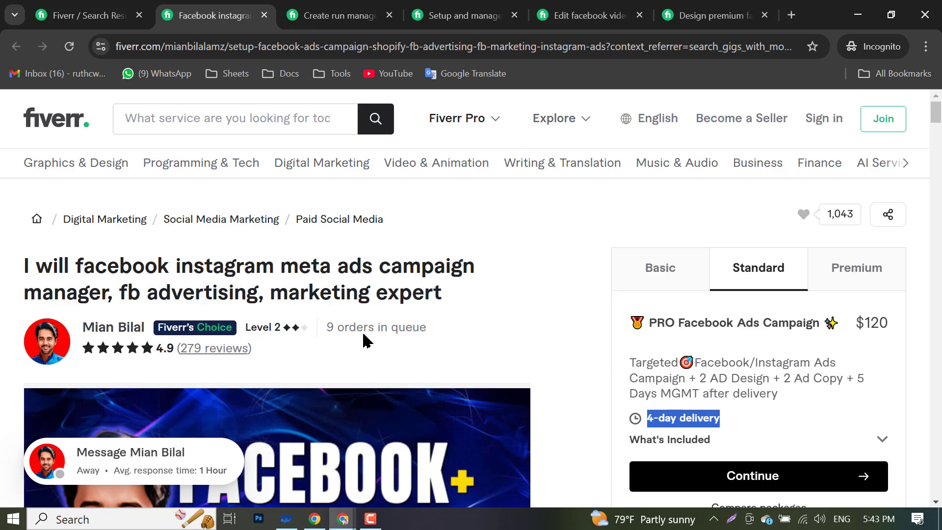
- Close the Facebook Instagram ads gig and view the next gig's Standard package
click(264, 15)
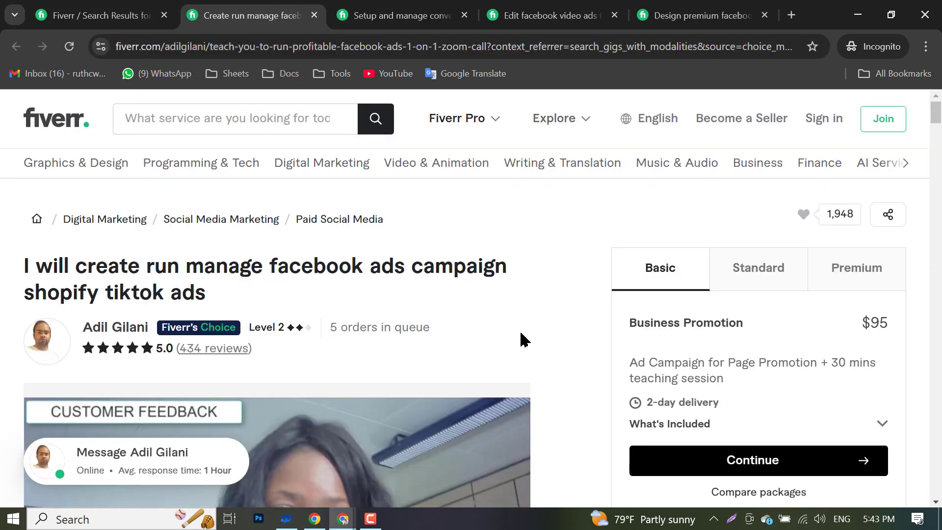
click(797, 280)
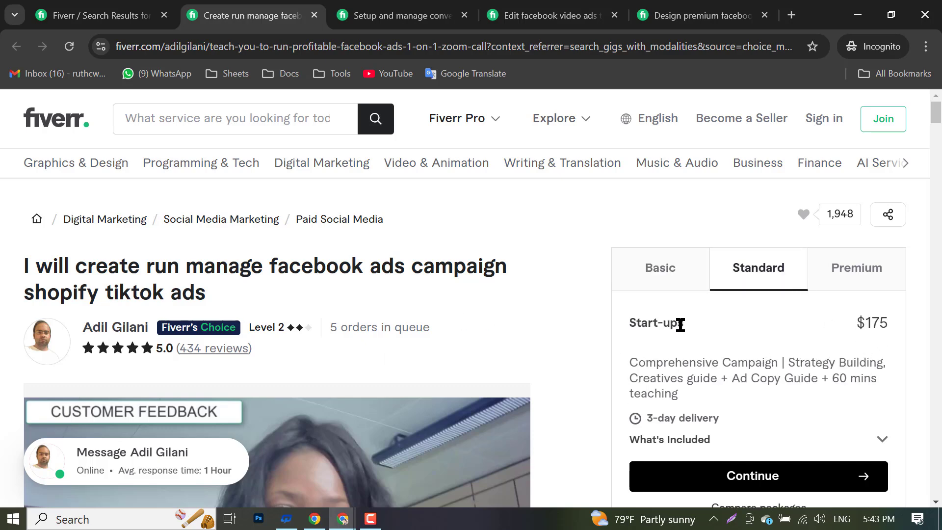
scroll(395, 301, down, 3)
scroll(330, 320, up, 3)
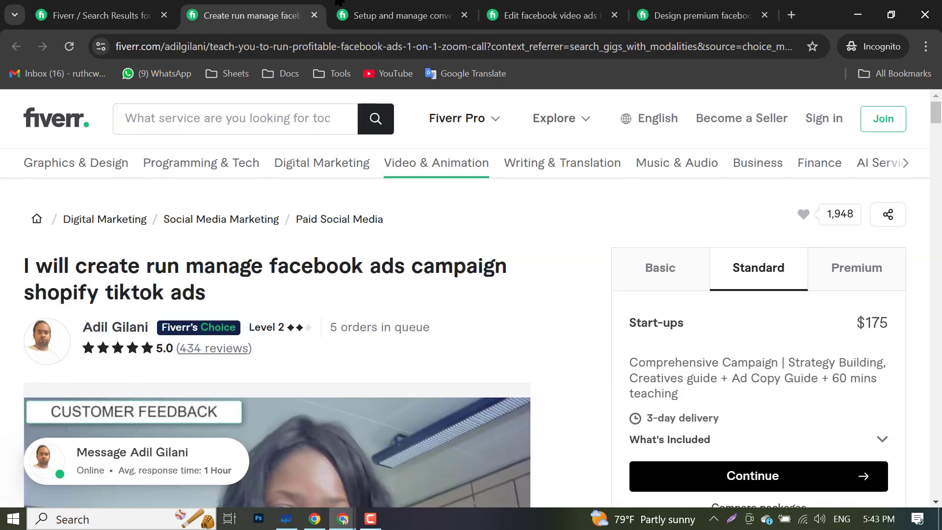
- Close the create-run-manage ads gig and review the converting meta ads gig's 9 queued orders and $295 Standard package
click(314, 15)
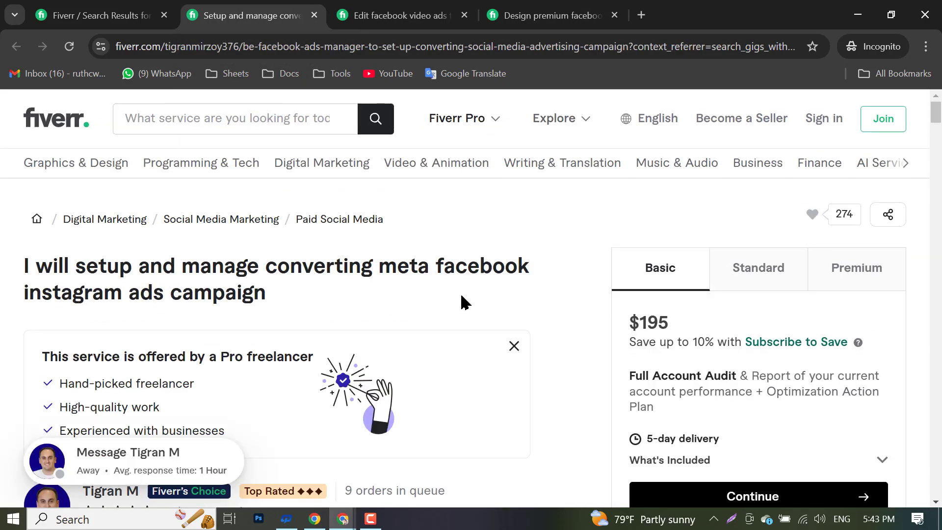
scroll(460, 299, down, 5)
scroll(267, 294, up, 3)
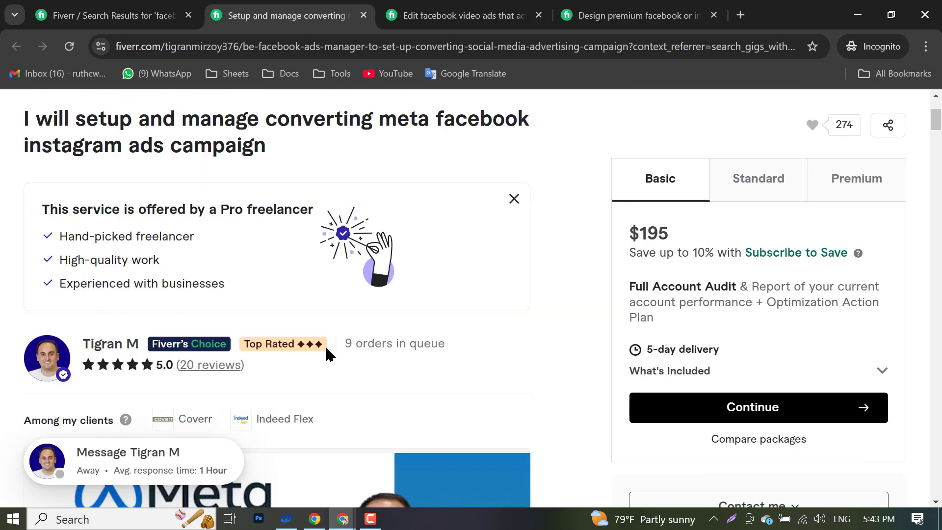
scroll(325, 353, up, 3)
scroll(326, 352, down, 3)
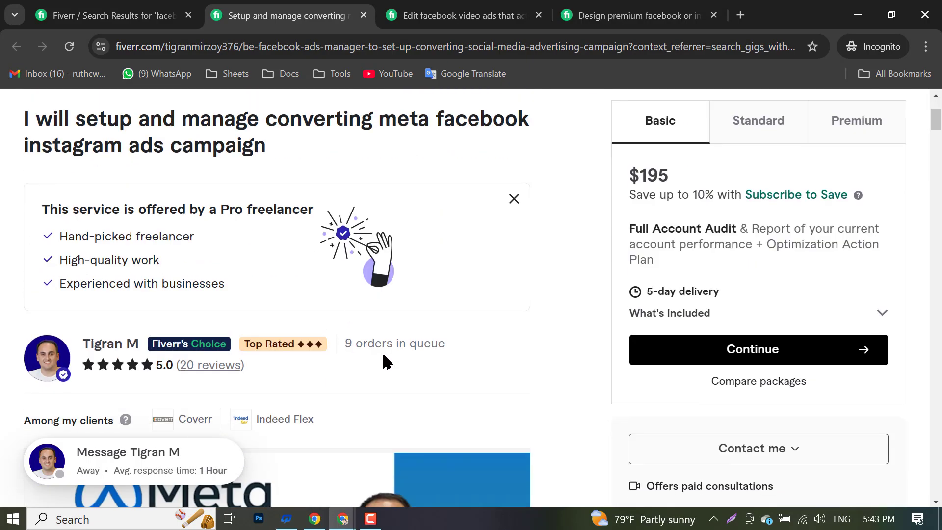
triple_click(387, 362)
click(762, 119)
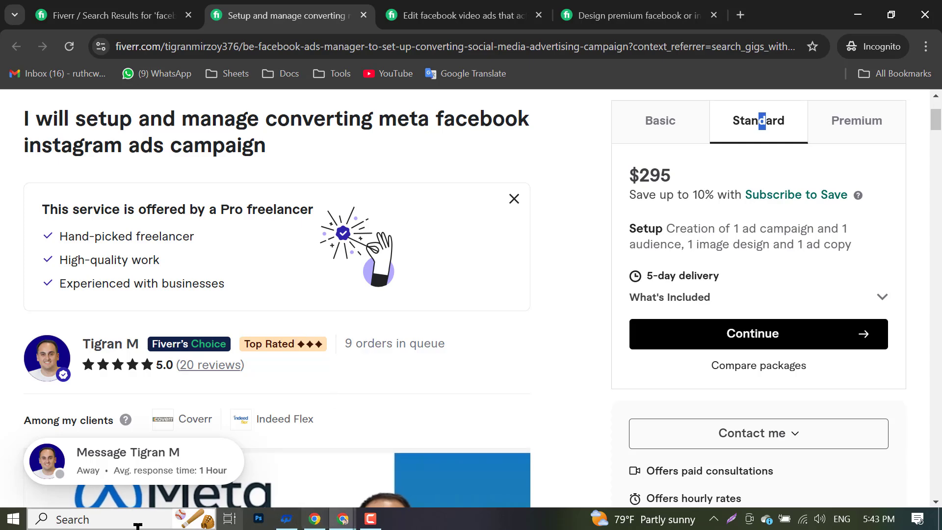
click(14, 519)
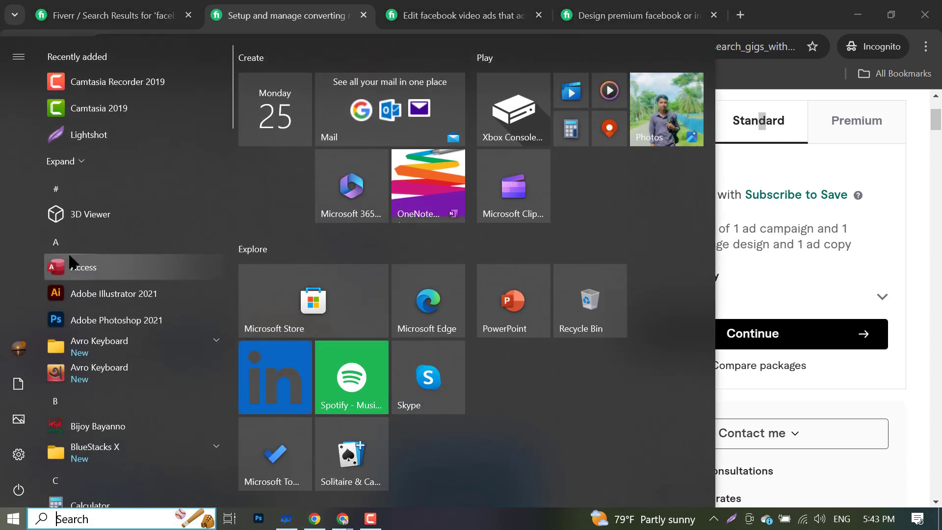
- Launch Windows Calculator and enter 295 ×
scroll(71, 263, down, 5)
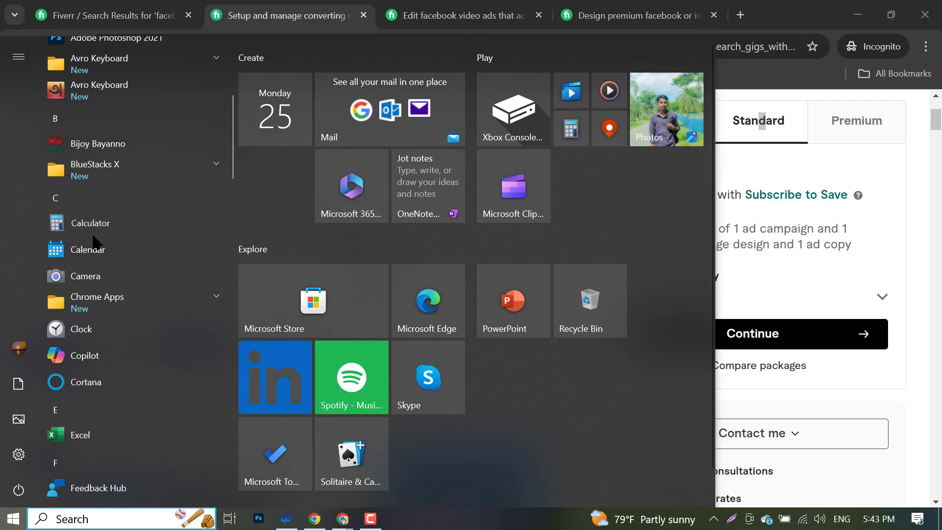
click(93, 234)
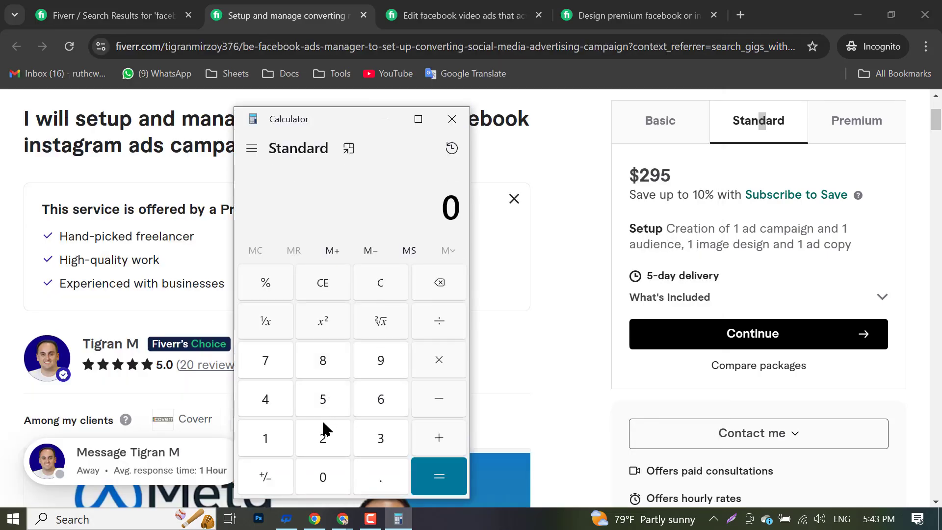
click(310, 449)
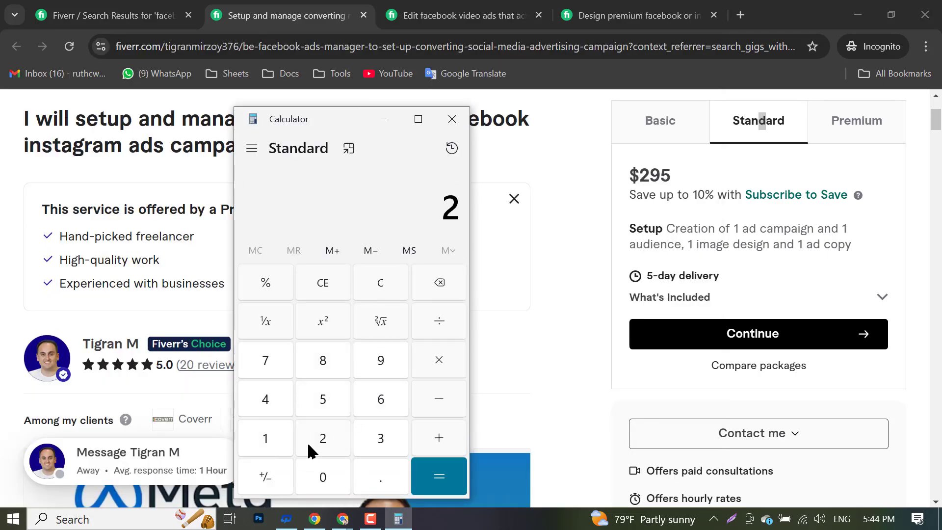
click(383, 362)
click(325, 396)
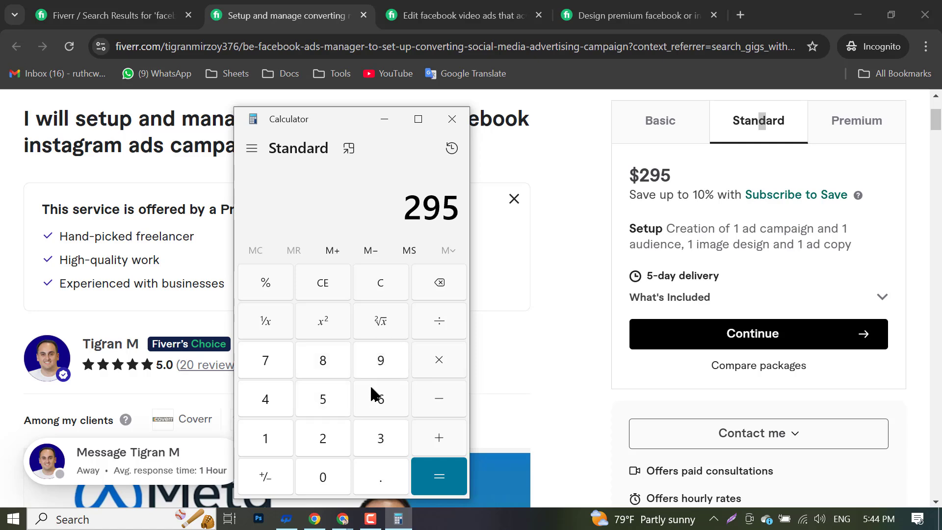
click(441, 372)
- Multiply by 9 (2,655), then by 119 to get 315,945, and highlight the gig's 5-day delivery
drag(369, 124, 341, 102)
click(378, 345)
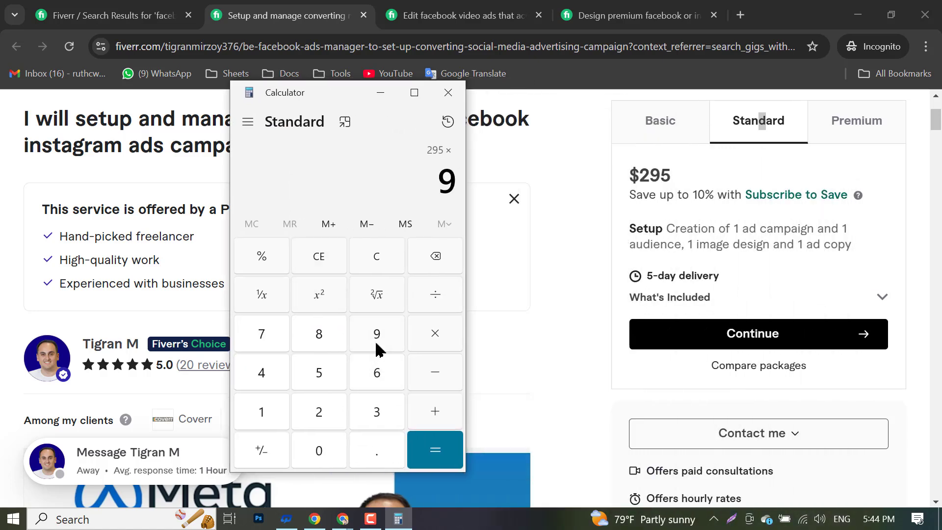
click(422, 334)
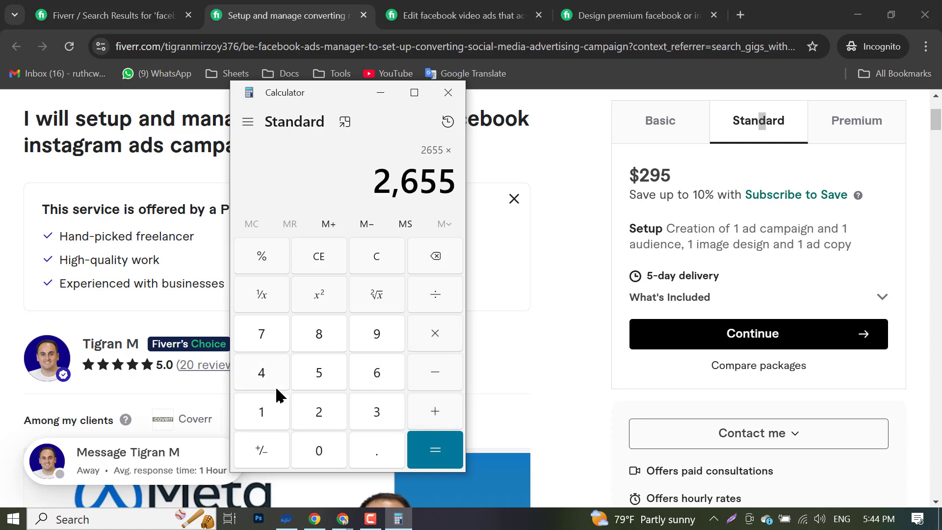
click(267, 417)
click(267, 416)
click(392, 338)
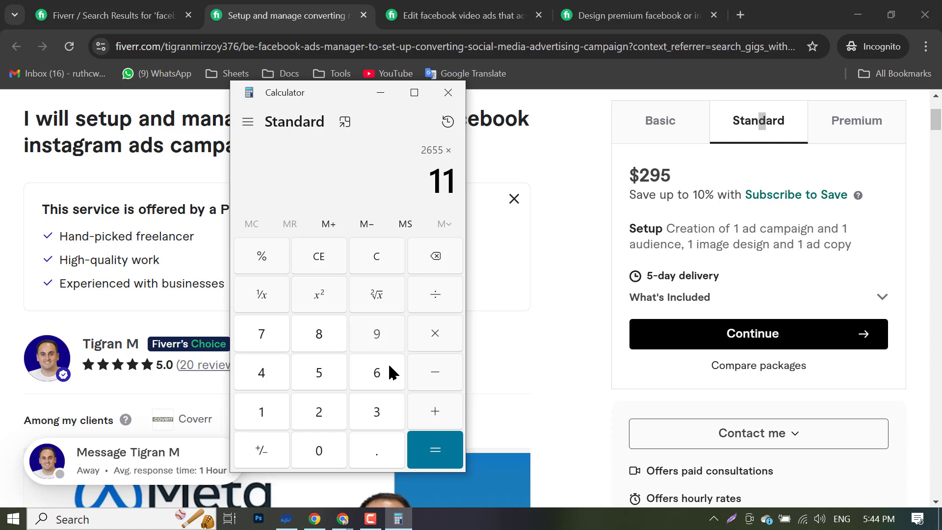
click(420, 459)
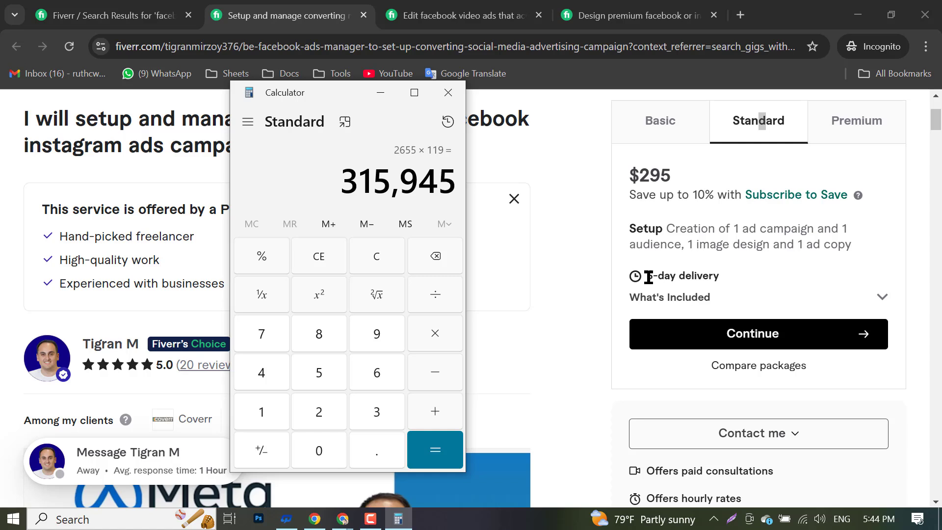
drag(648, 276, 734, 281)
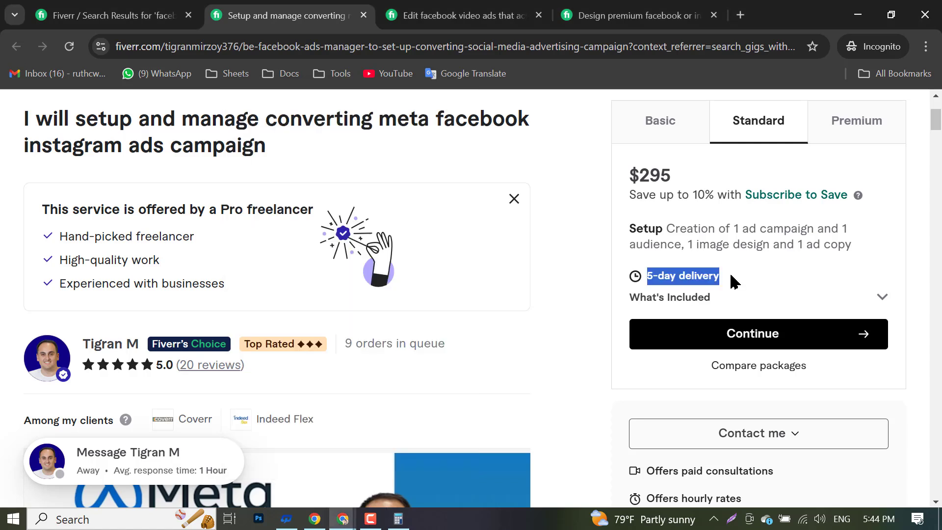
- Close the 'Setup and manage converting' and 'Edit facebook video ads' gig tabs
click(363, 16)
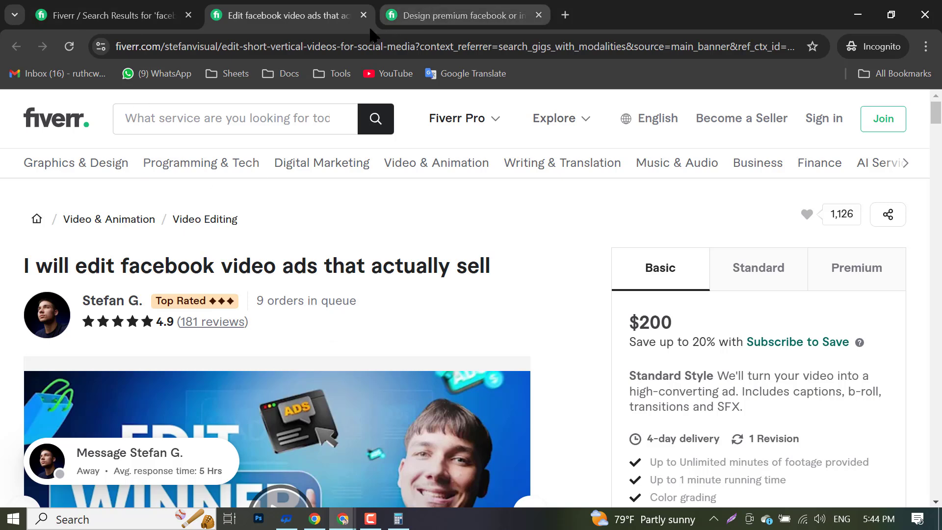
click(364, 15)
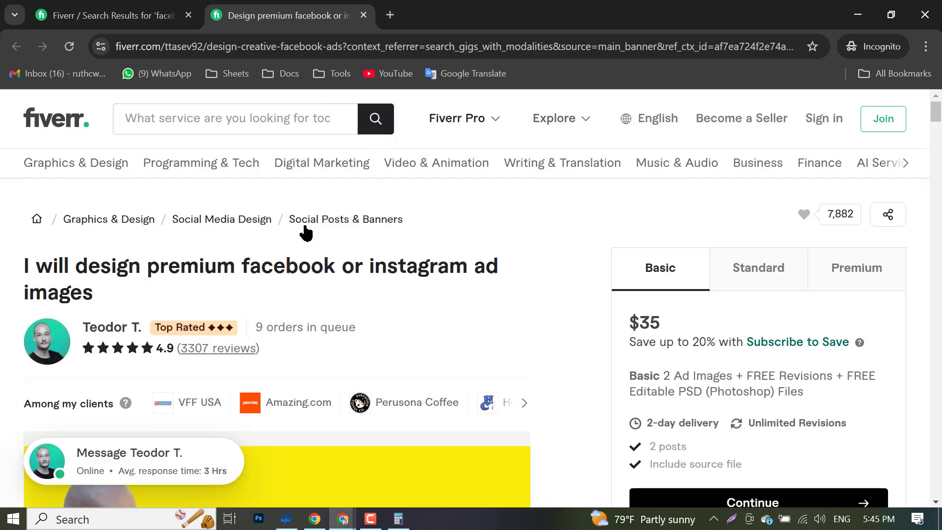
- View the premium ad images gig's $65 Standard package
scroll(387, 326, down, 3)
scroll(384, 326, up, 3)
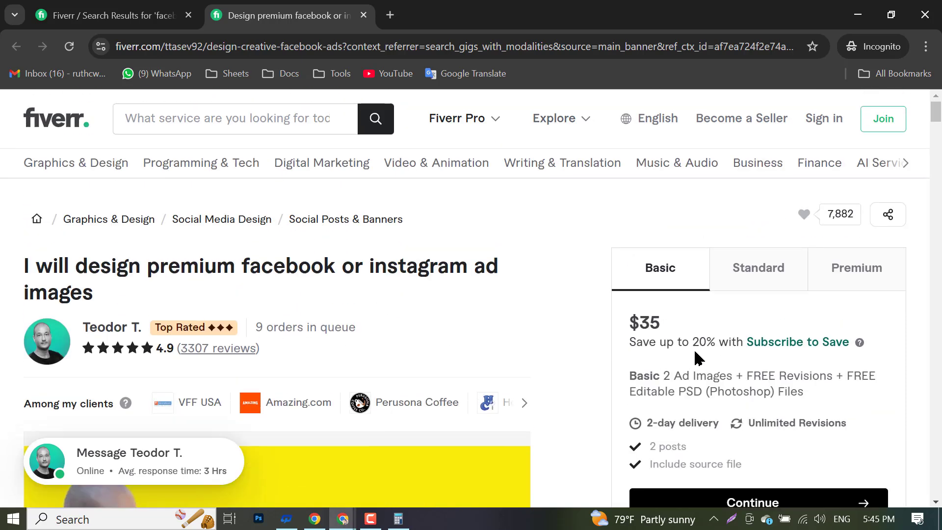
click(747, 284)
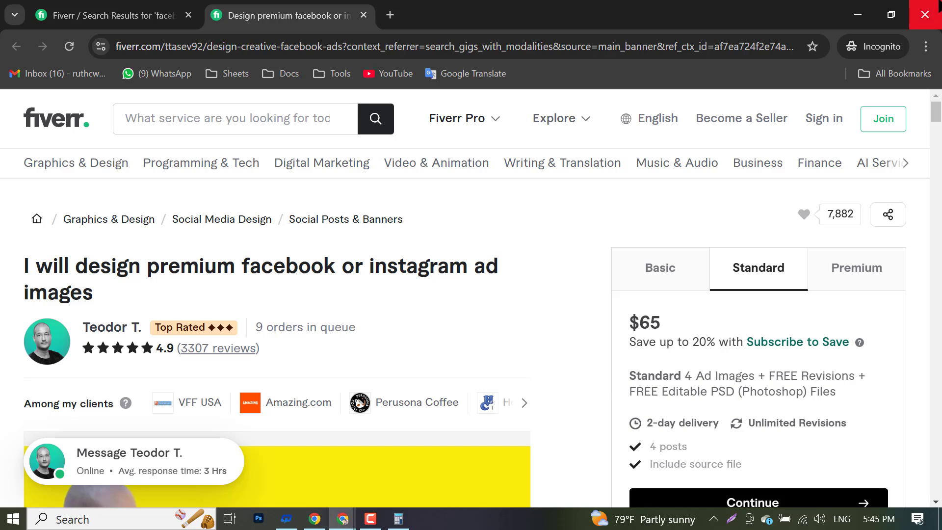
- Close the incognito Fiverr window and Calculator, ending on Chrome's new tab page
click(937, 5)
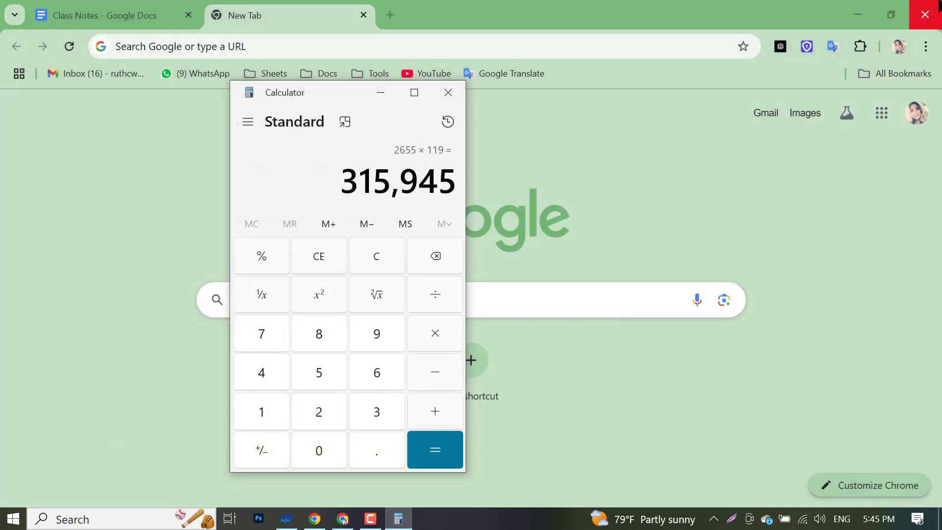
click(448, 92)
click(147, 4)
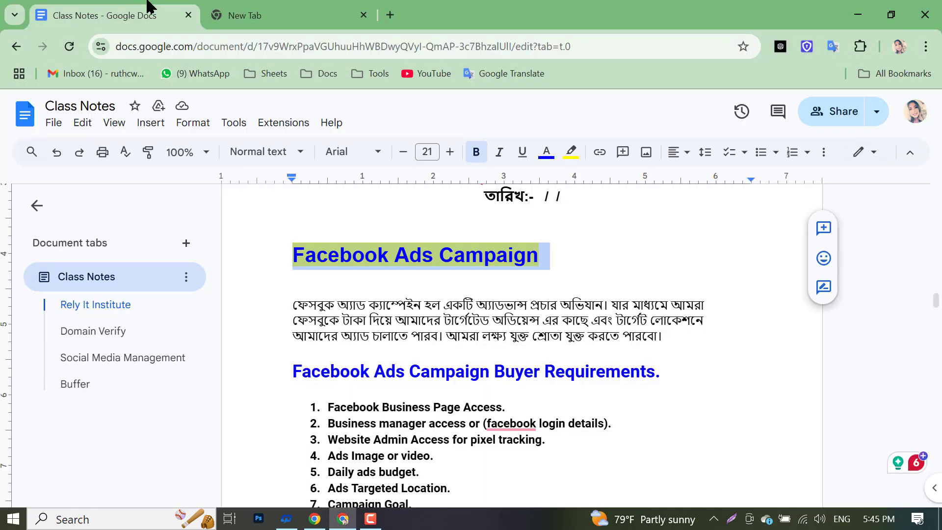
click(297, 7)
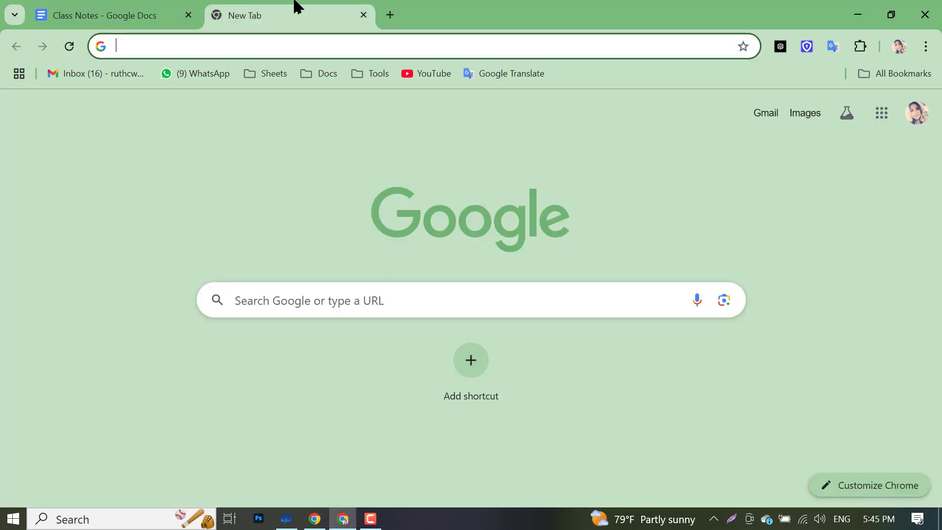
- Close the empty New Tab so only the Class Notes document remains
click(363, 16)
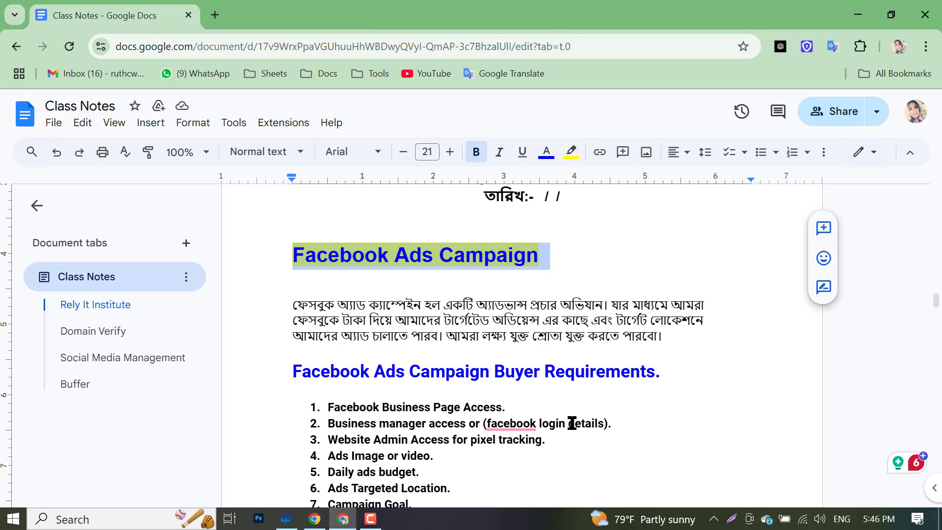
- Scroll to the Buyer Requirements list and select items 1–7, Business Page access through Campaign Goal
scroll(569, 421, down, 3)
drag(316, 258, 468, 361)
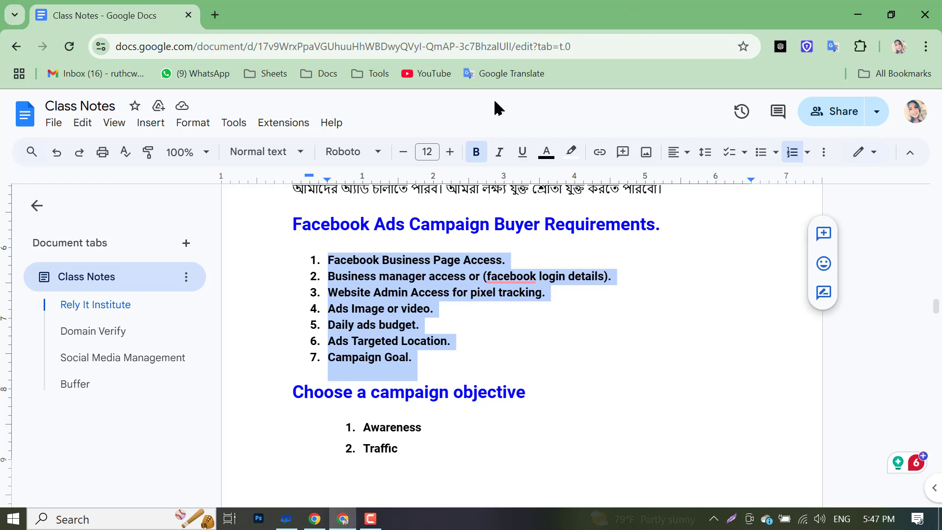
click(363, 524)
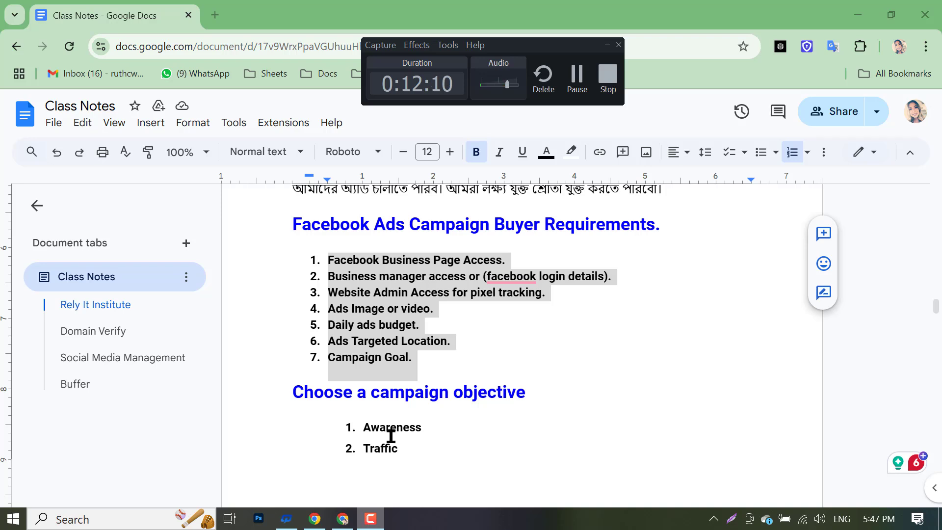
click(607, 45)
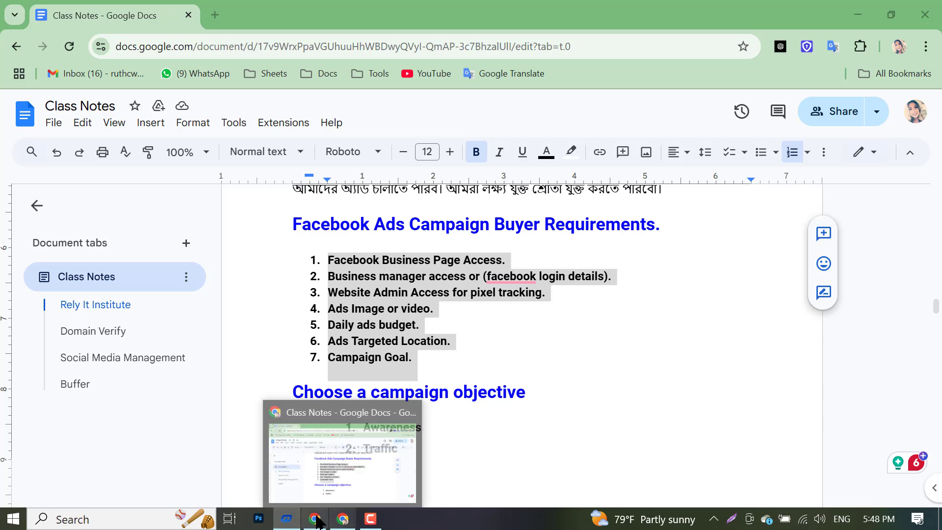
- Switch to Facebook, close the group chat, browse the news feed, then return to Class Notes
click(340, 520)
scroll(435, 447, down, 10)
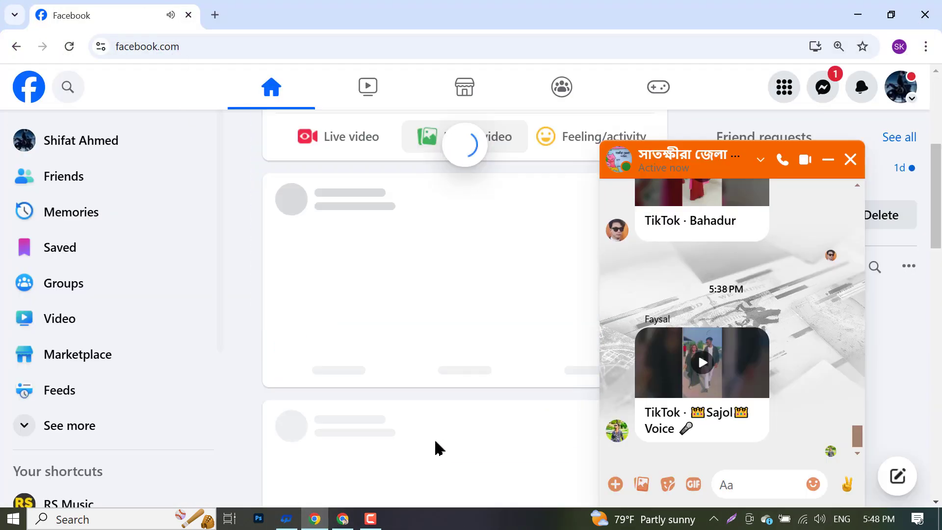
click(850, 159)
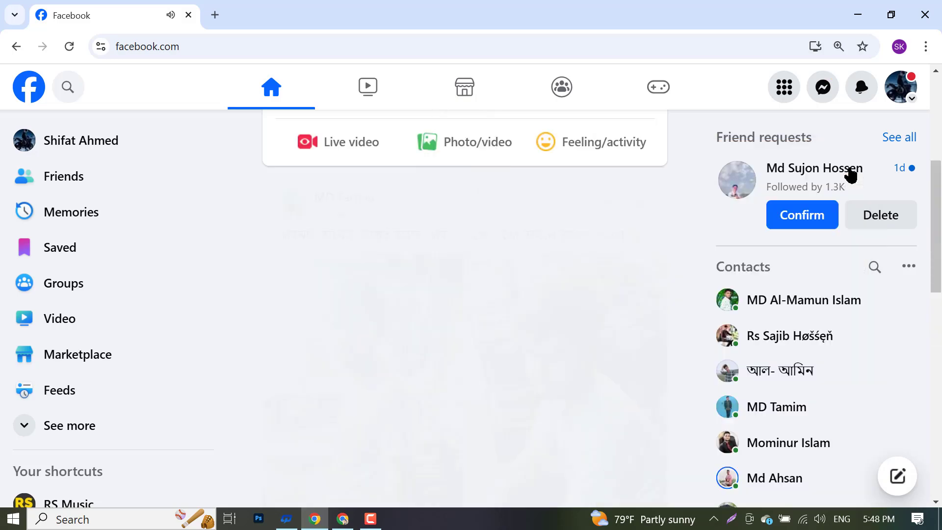
scroll(368, 343, down, 10)
scroll(382, 343, up, 5)
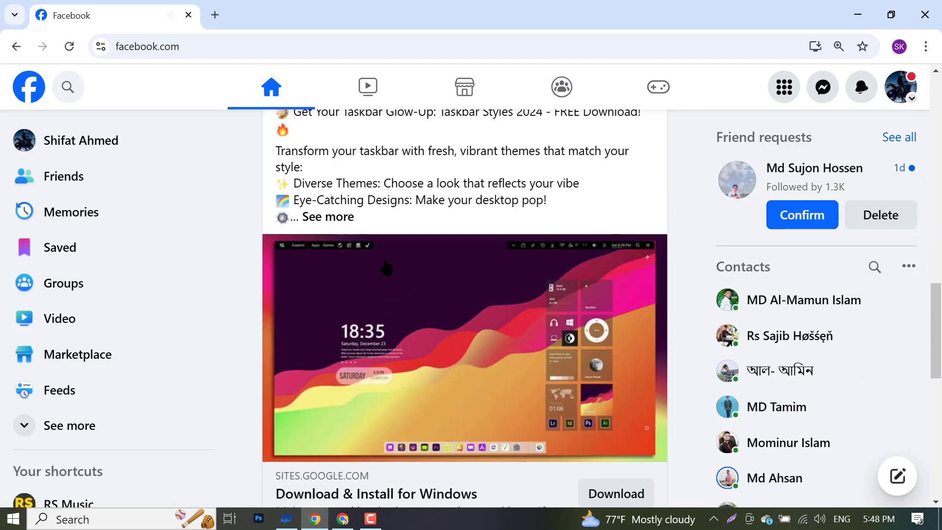
scroll(385, 267, up, 5)
scroll(349, 369, down, 7)
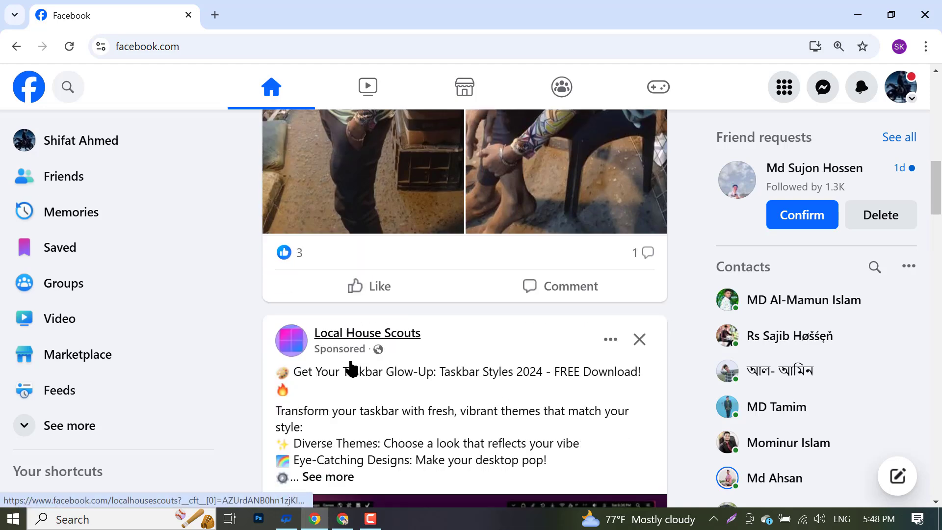
scroll(393, 314, up, 4)
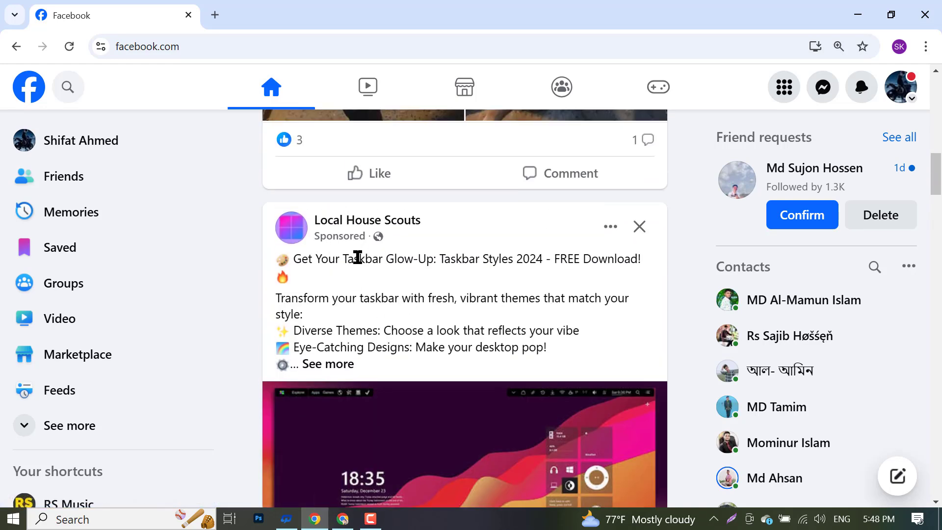
scroll(347, 273, down, 3)
scroll(540, 456, up, 3)
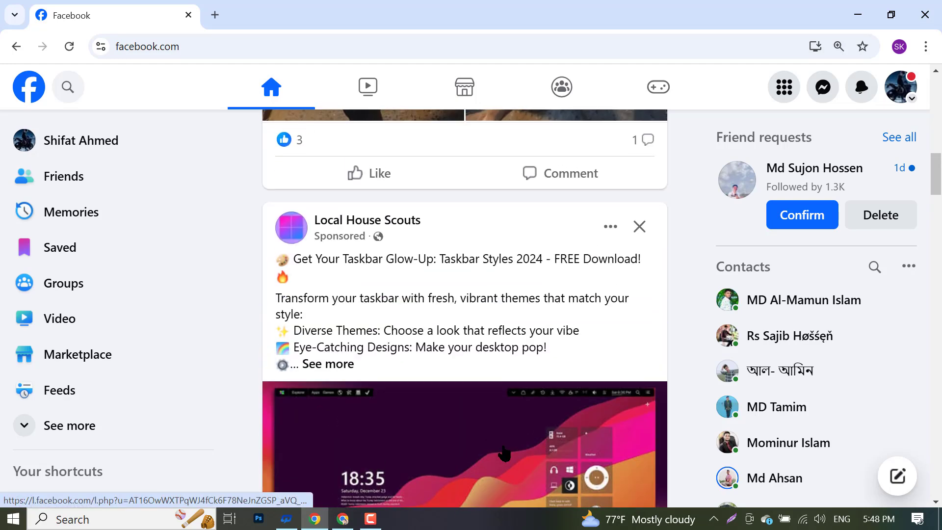
scroll(446, 399, down, 3)
scroll(370, 353, down, 3)
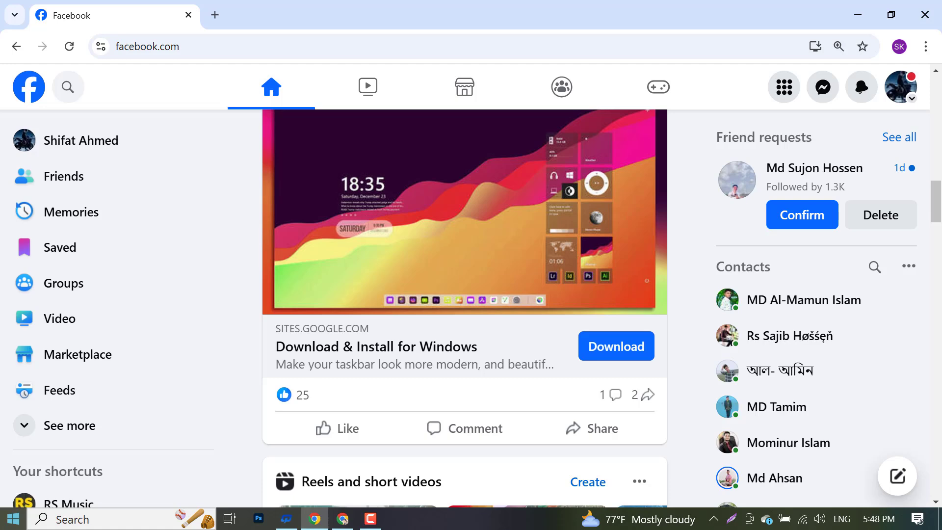
click(342, 518)
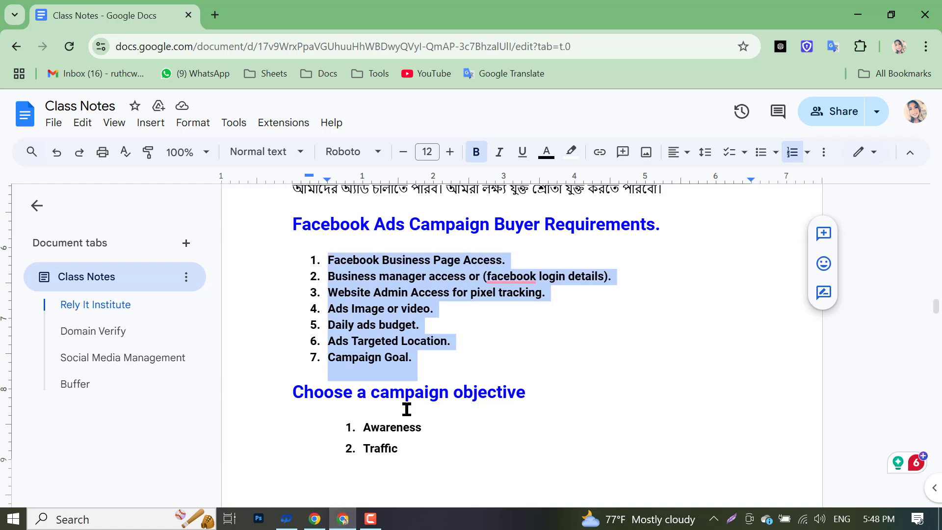
- Select buyer requirements 1–4 and change their text colour to red
click(398, 305)
drag(324, 308, 430, 309)
click(329, 245)
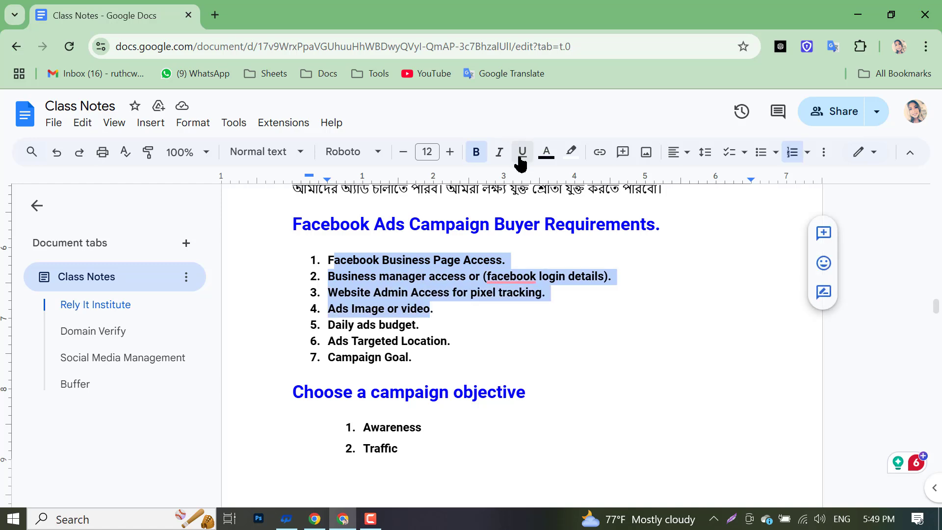
click(546, 152)
click(564, 197)
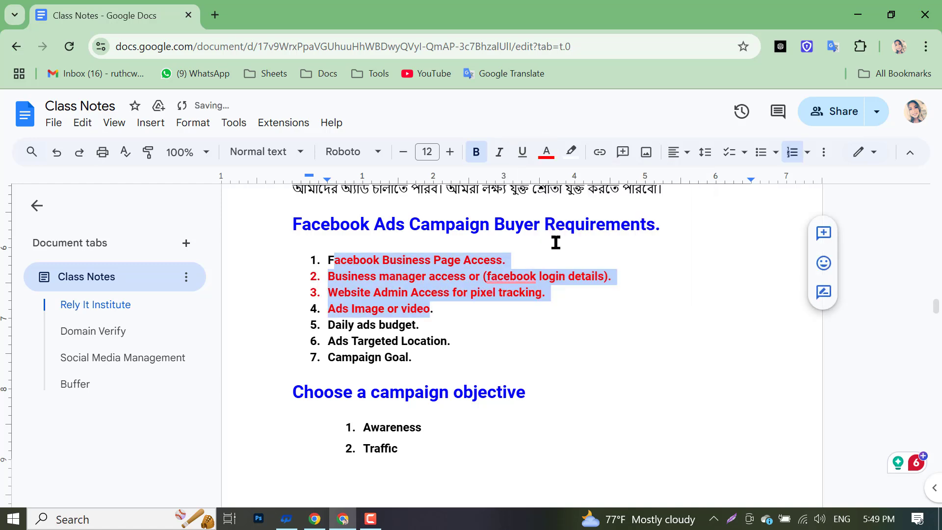
click(509, 309)
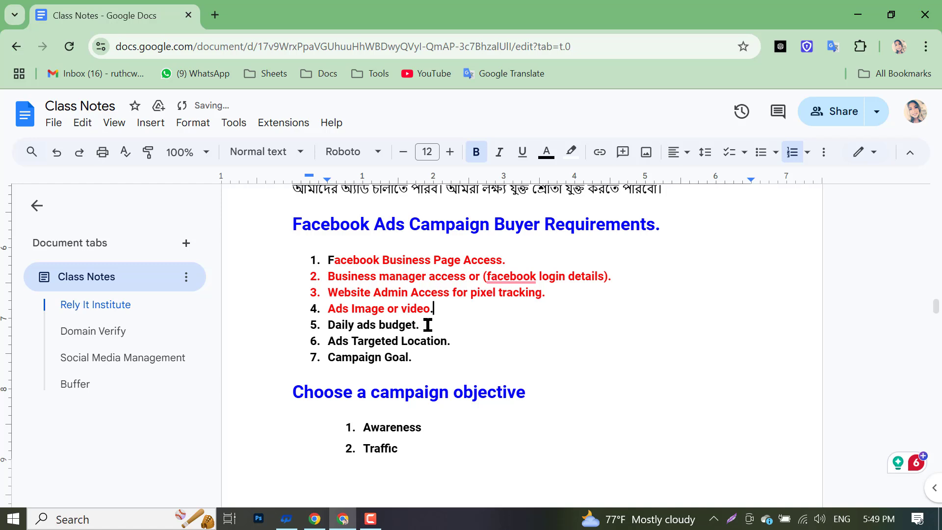
drag(420, 325, 323, 320)
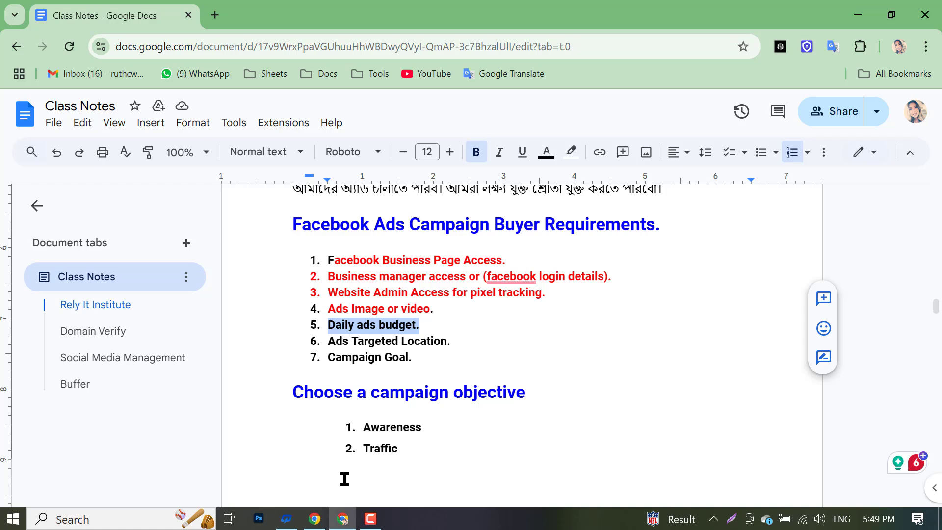
- Colour the fifth requirement, 'Daily ads budget.', red
drag(324, 325, 457, 321)
click(547, 152)
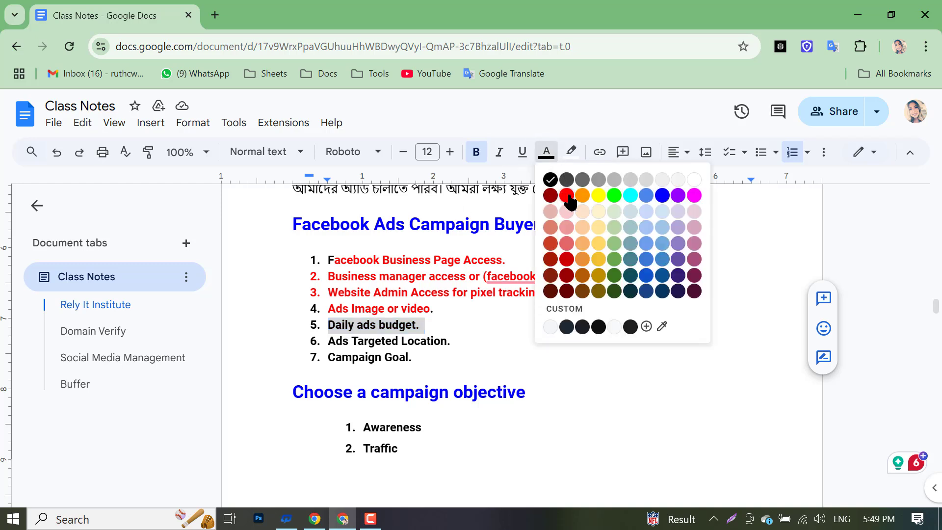
click(566, 195)
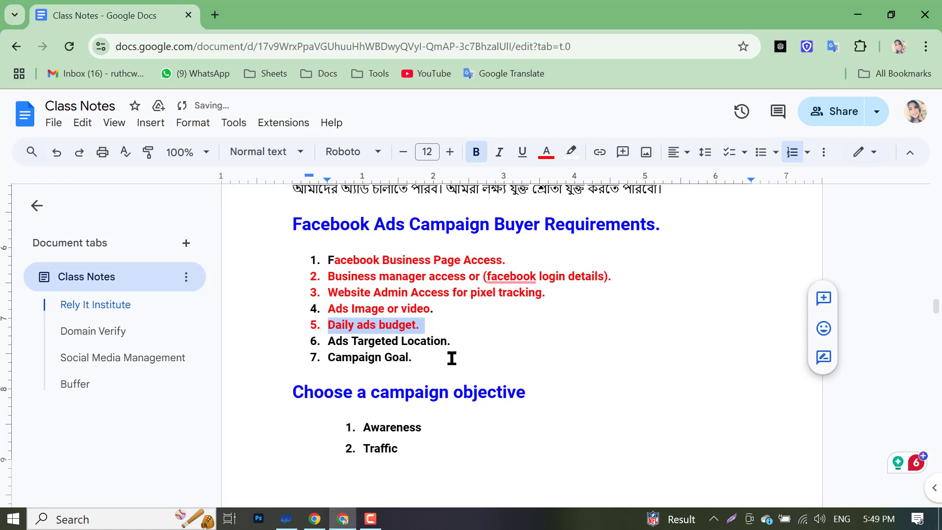
click(449, 341)
drag(449, 342, 328, 338)
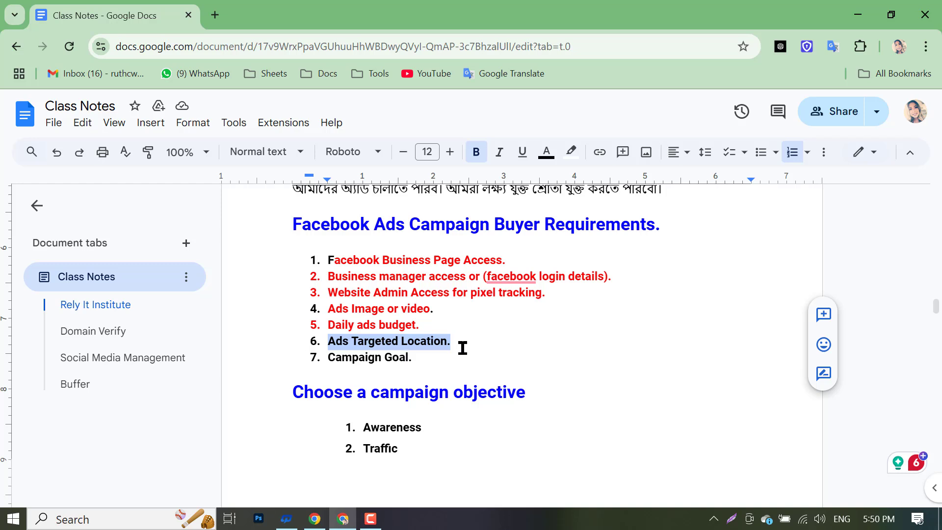
- Turn 'Ads Targeted Location.' red and select the 'Campaign Goal.' text
click(545, 151)
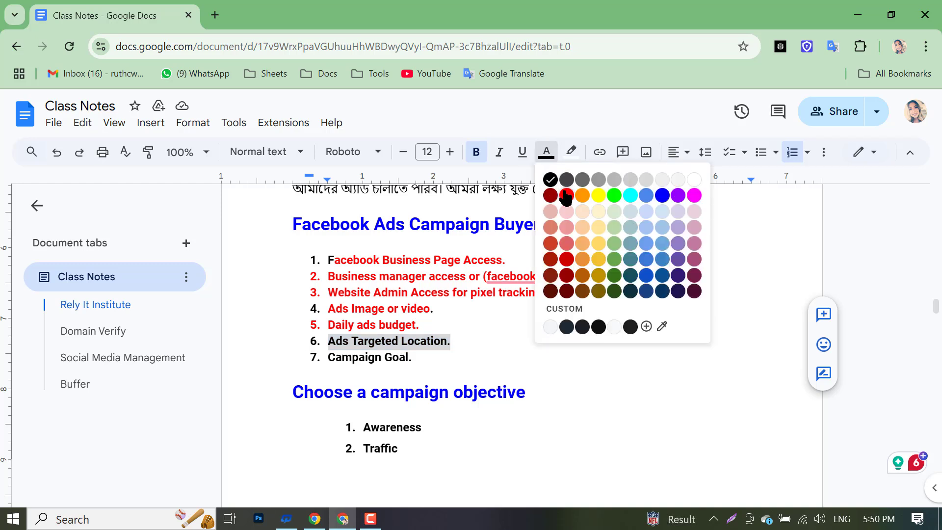
click(565, 196)
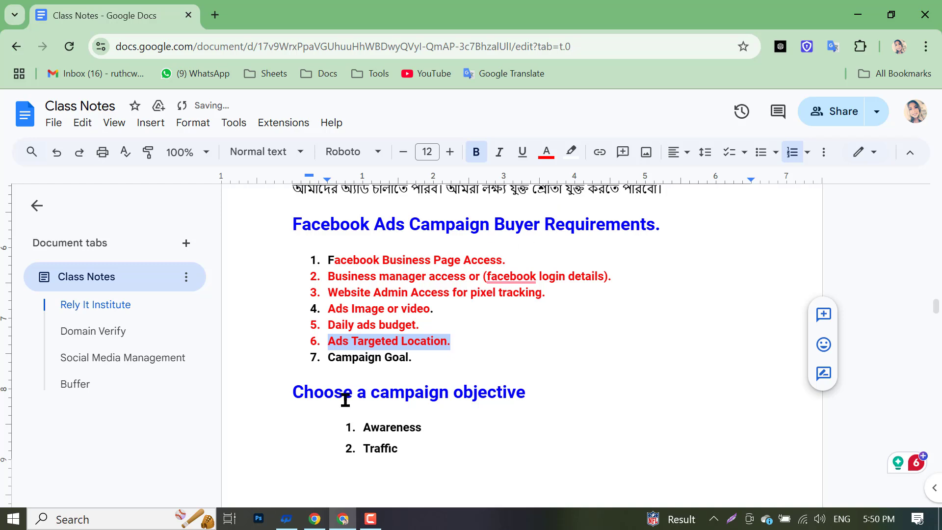
click(328, 365)
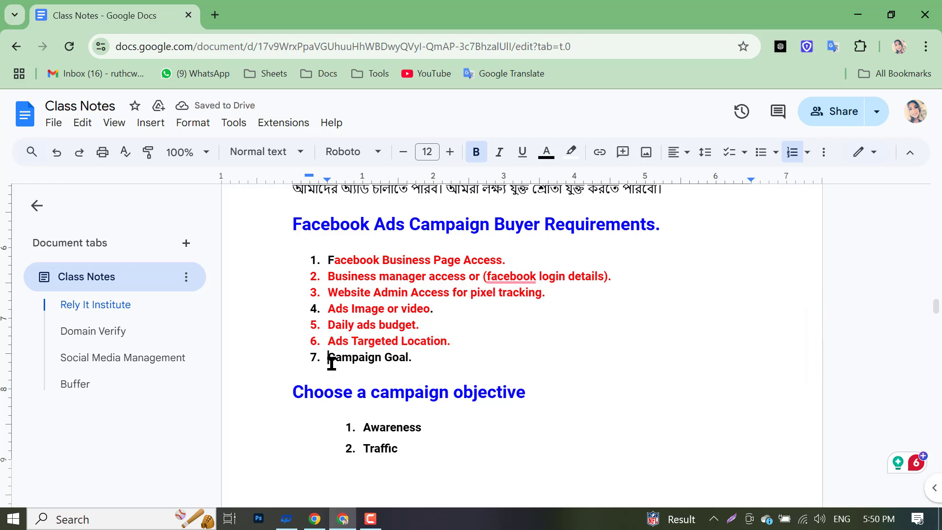
click(333, 362)
mouse_move(332, 362)
mouse_down()
mouse_move(418, 362)
mouse_move(334, 361)
mouse_up()
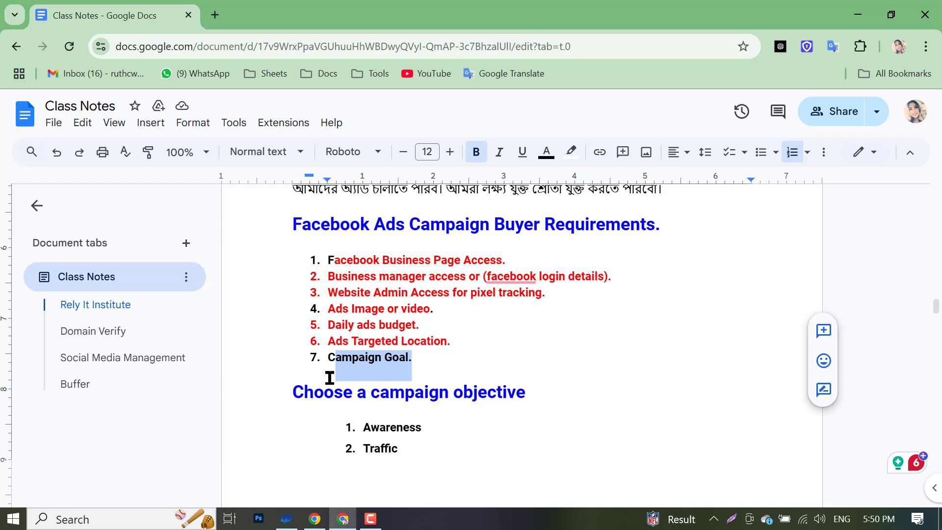
- Select all seven requirements and apply red text colour to the whole list
drag(328, 260, 427, 370)
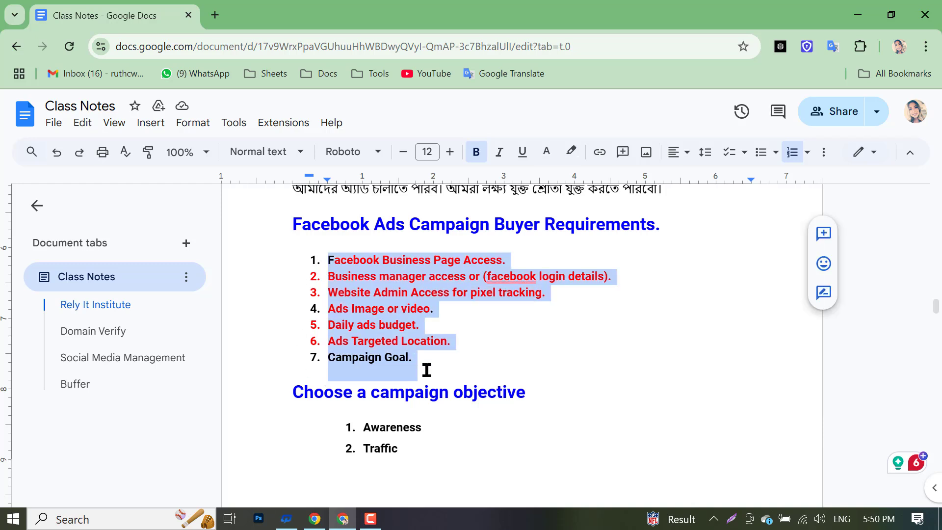
click(541, 155)
click(564, 195)
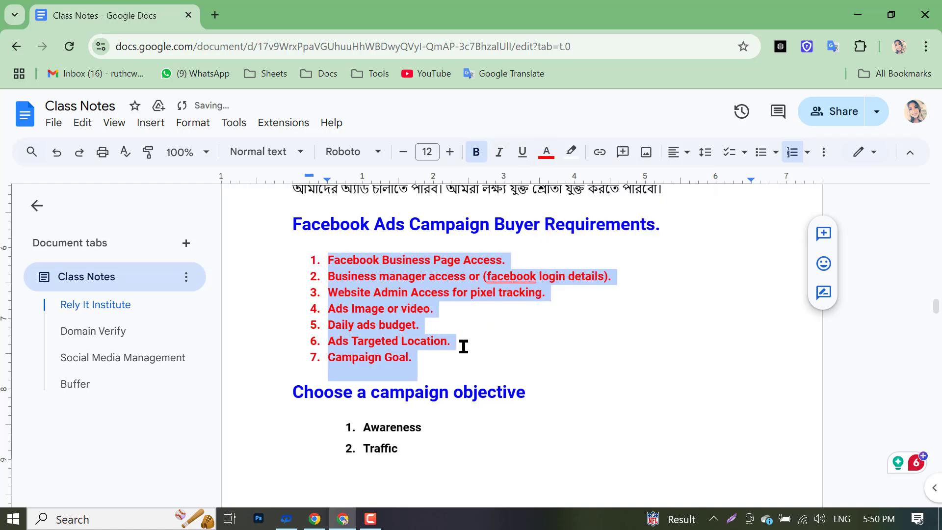
click(461, 343)
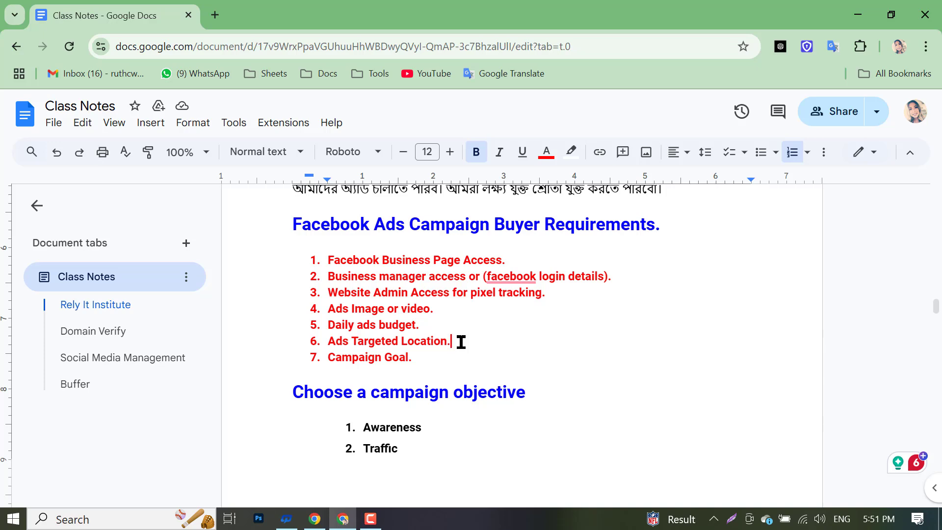
scroll(398, 337, down, 3)
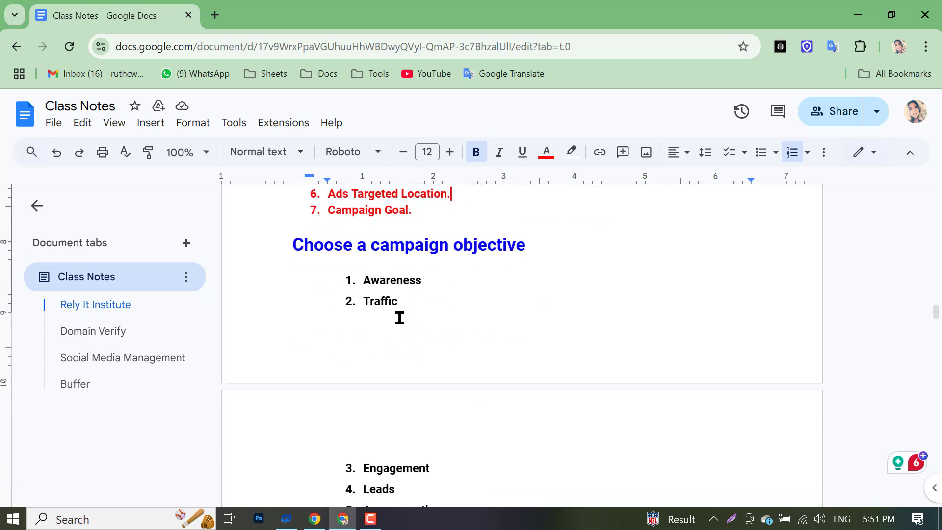
scroll(385, 321, down, 6)
scroll(380, 330, up, 3)
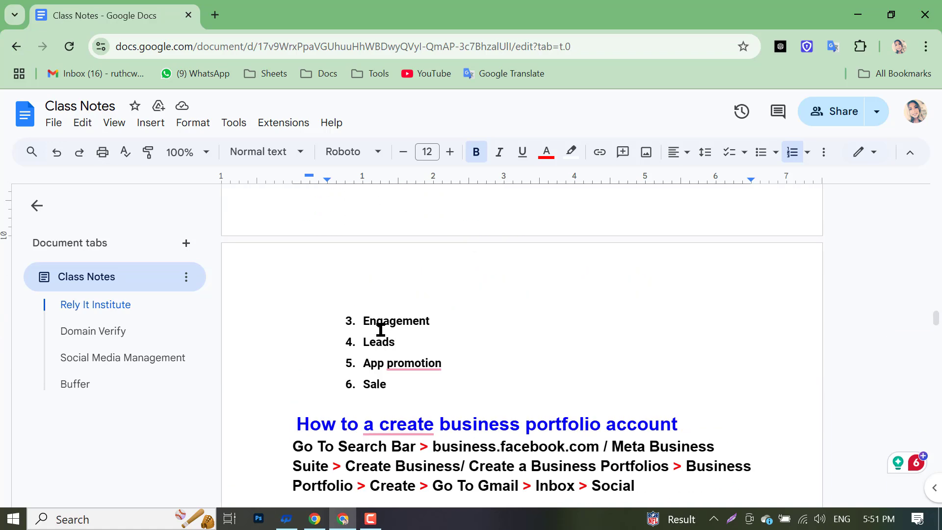
scroll(459, 406, up, 6)
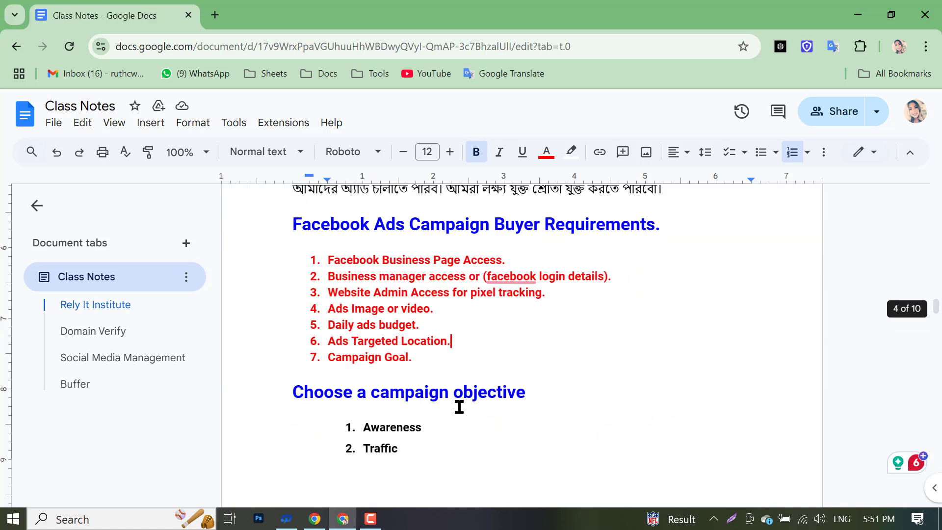
scroll(418, 443, down, 3)
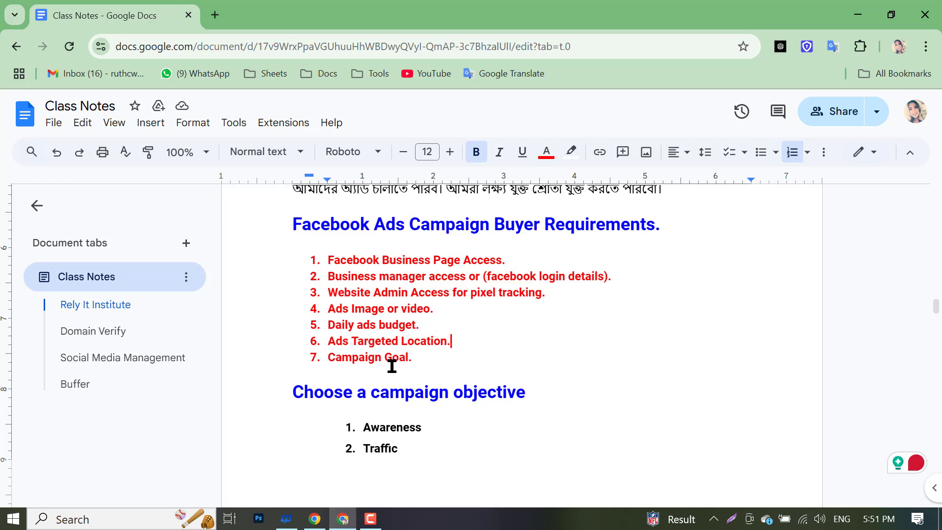
drag(319, 356, 446, 361)
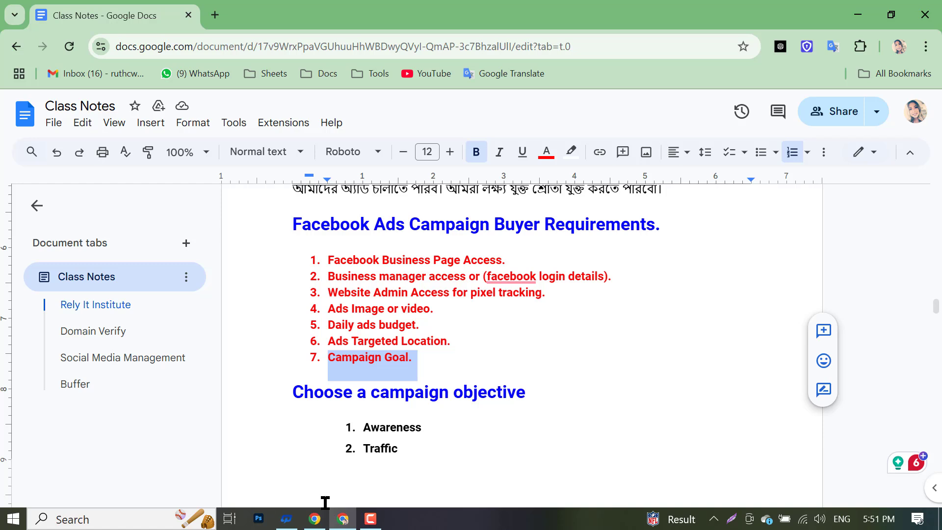
click(449, 340)
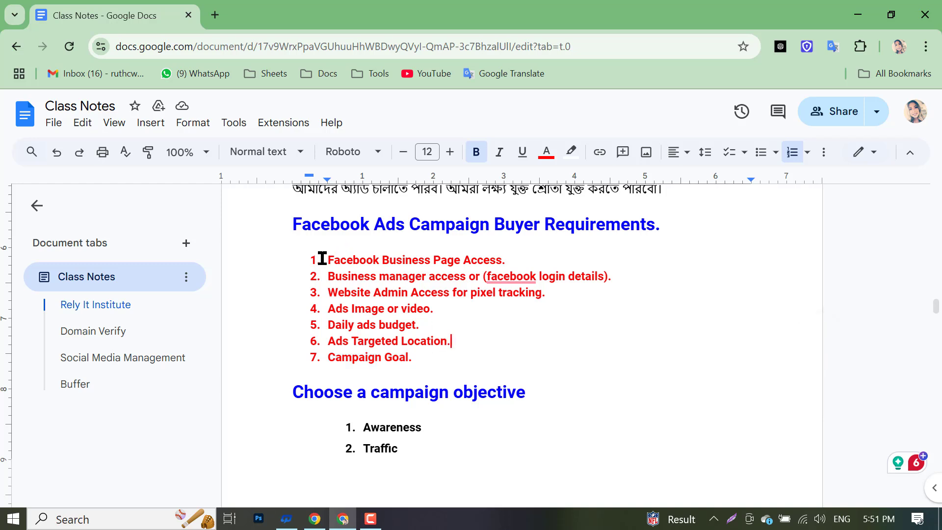
drag(321, 258, 431, 361)
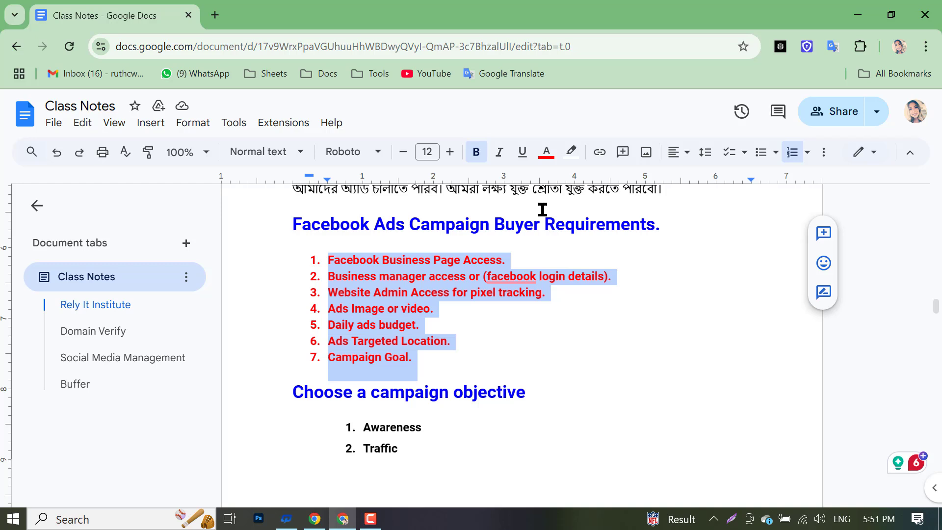
- Deselect the list and select the first item, 'Facebook Business Page Access.'
click(561, 321)
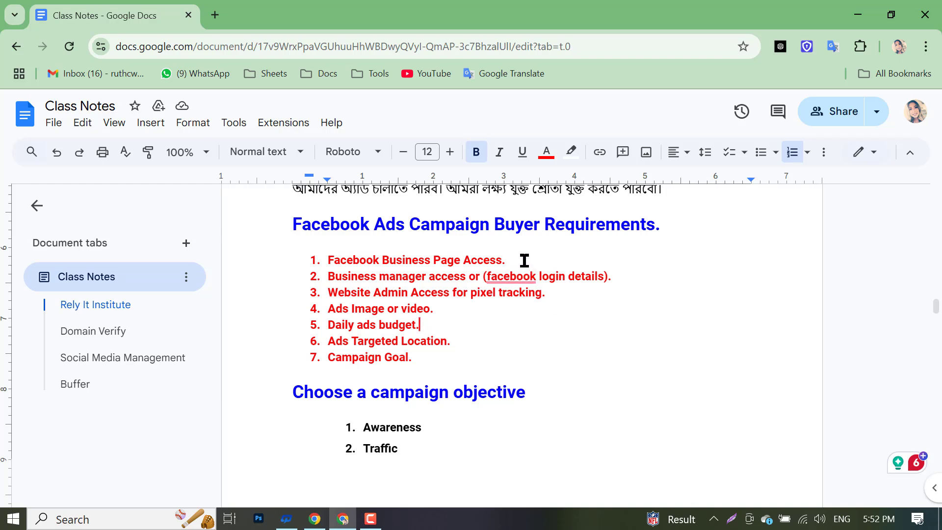
drag(523, 249, 316, 260)
drag(328, 260, 532, 263)
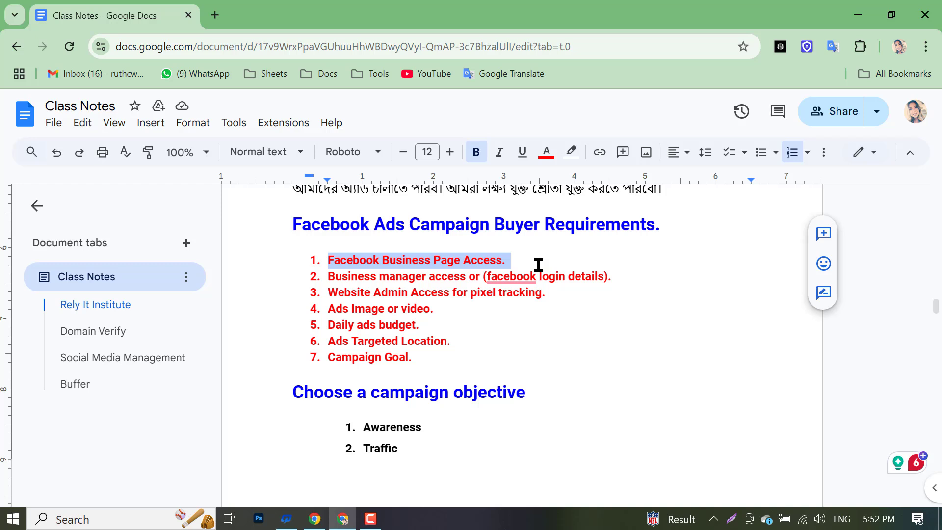
- Reselect just 'Facebook Business Page Access.' out of the seven red requirements, then open a new Chrome tab
click(506, 276)
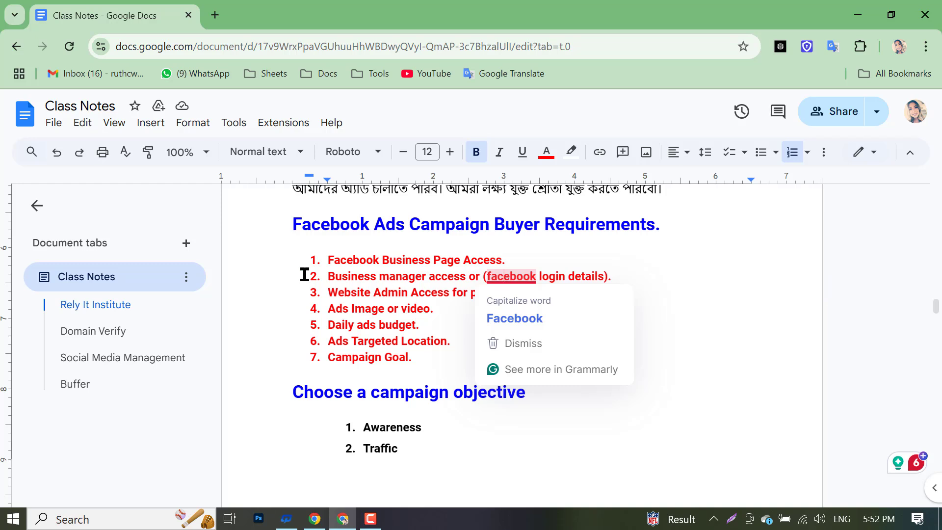
drag(324, 260, 450, 353)
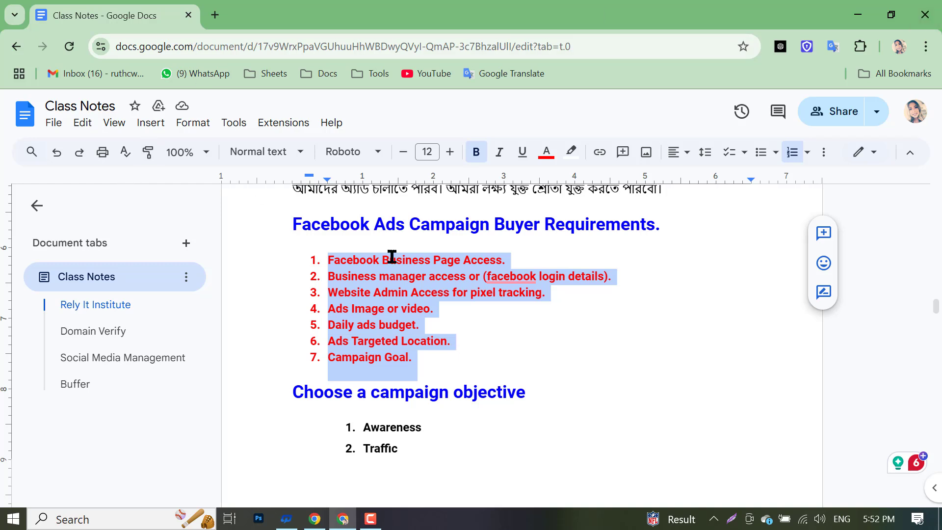
click(503, 261)
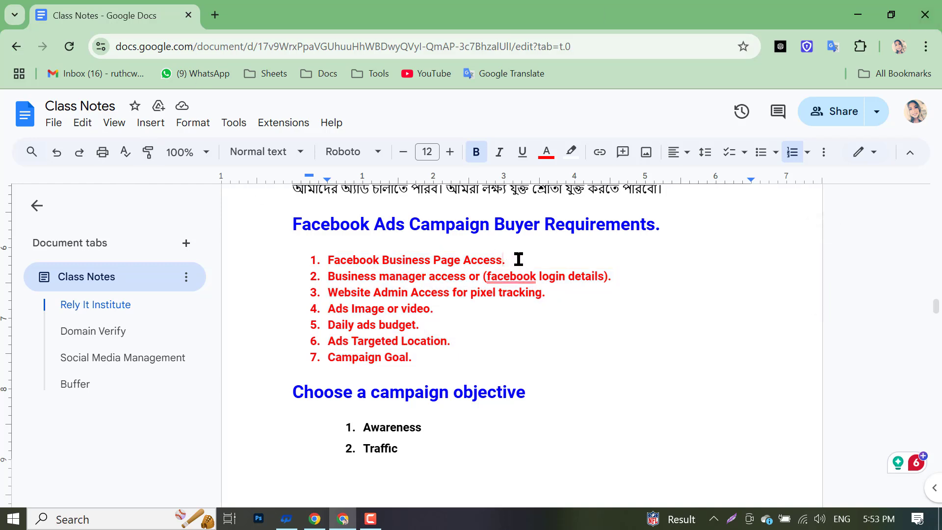
drag(518, 259, 324, 265)
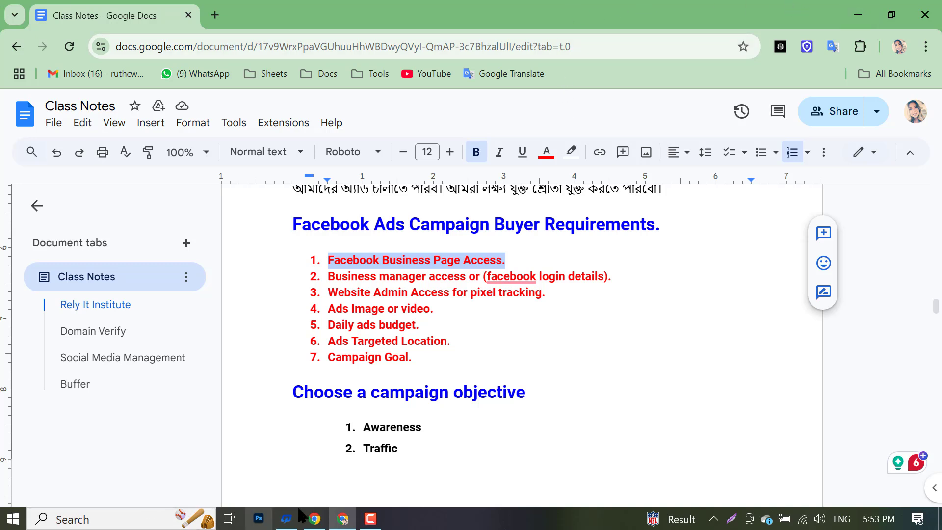
click(216, 16)
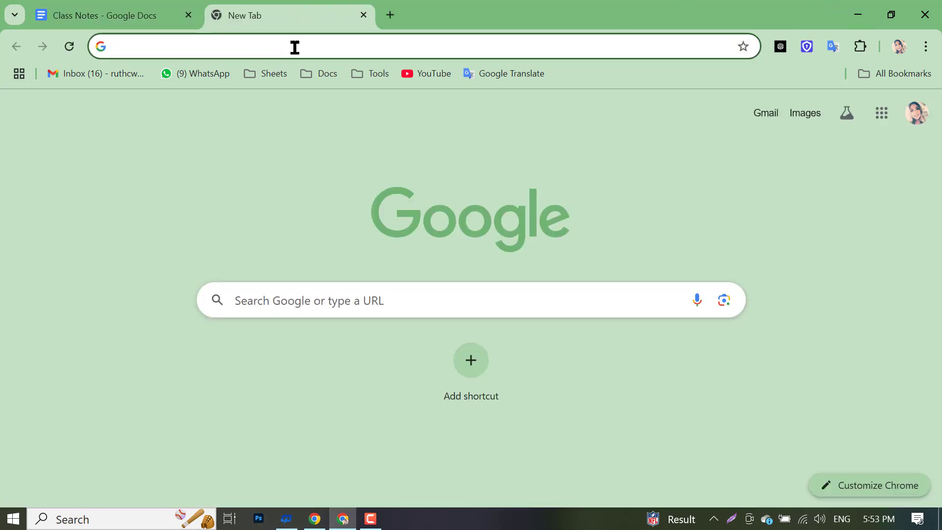
- In the Facebook window, use the profile switcher to act as Digital Marketing Agency
click(294, 47)
click(42, 236)
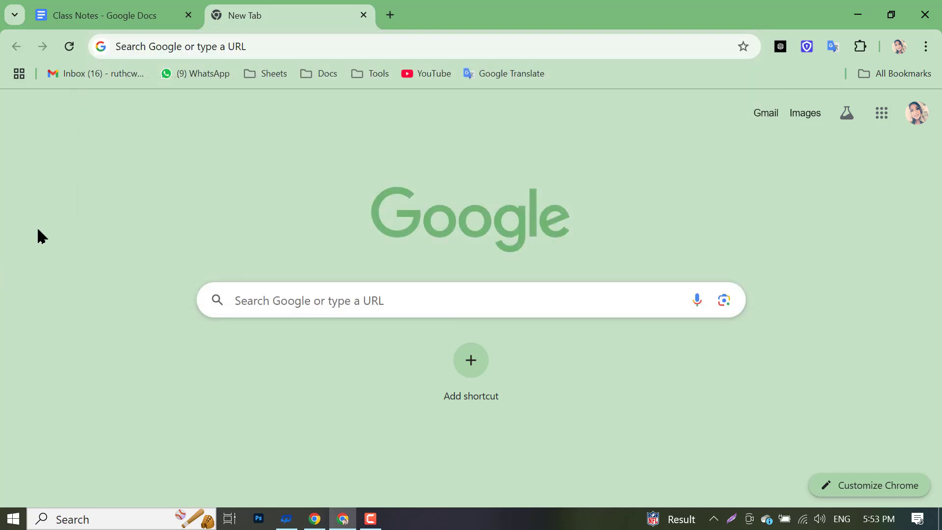
click(315, 519)
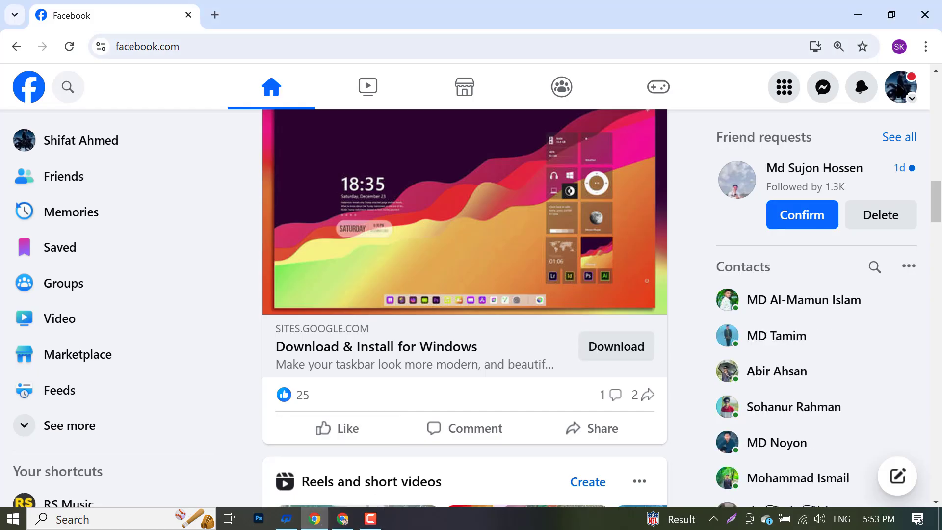
click(899, 89)
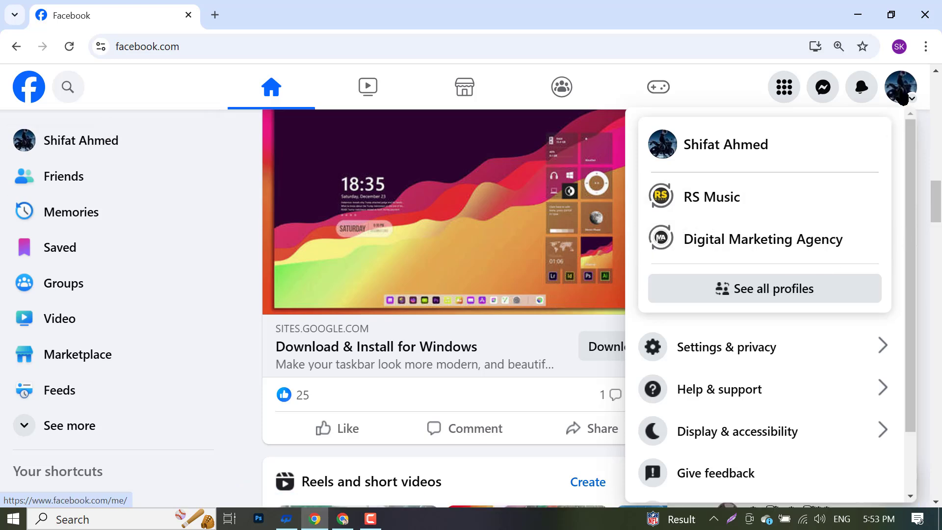
click(900, 86)
click(902, 96)
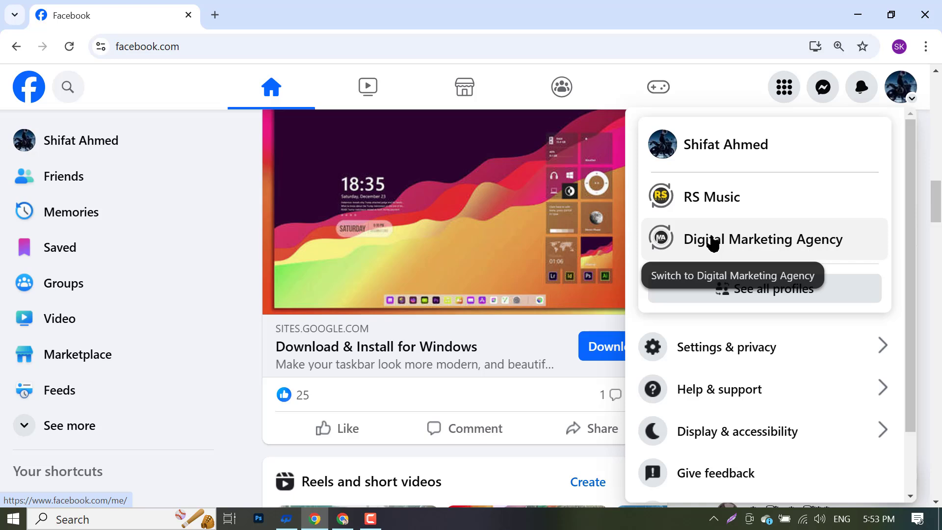
click(712, 242)
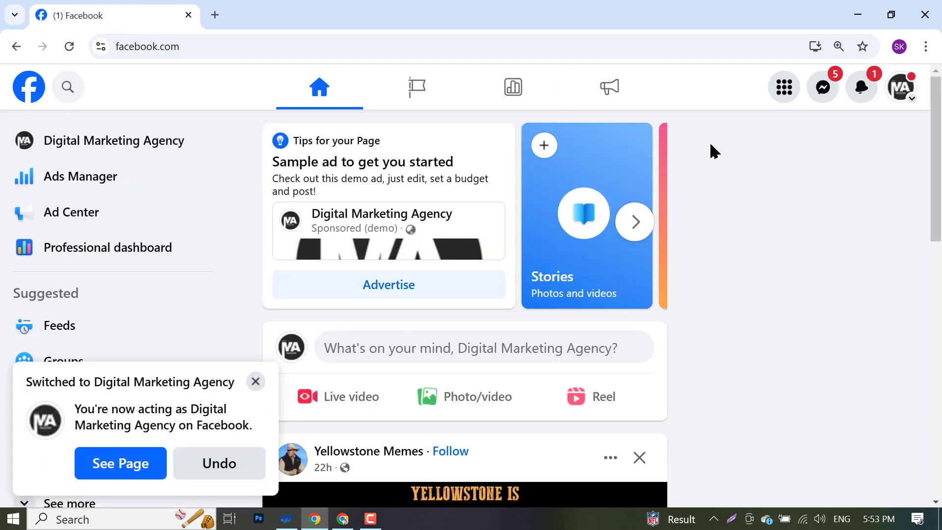
- Dismiss the Switched notice and open the Digital Marketing Agency Page's Professional dashboard
click(256, 381)
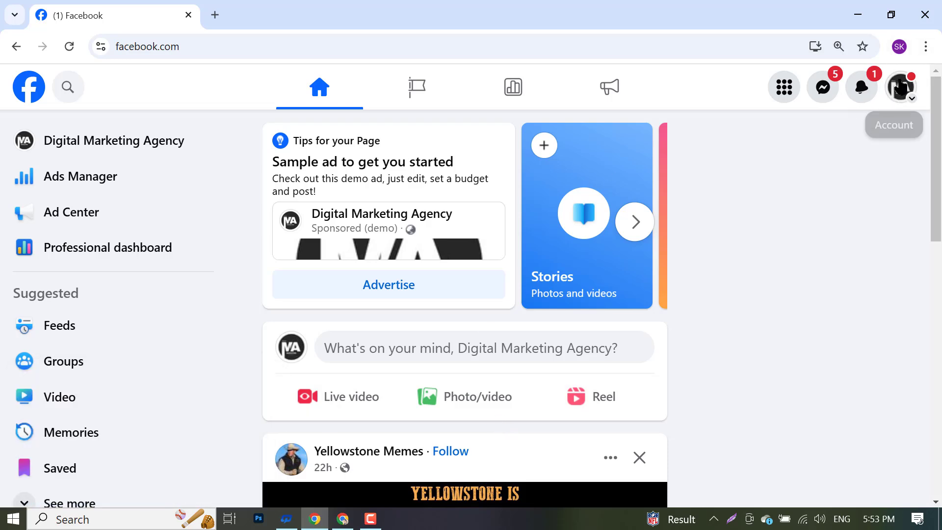
click(902, 88)
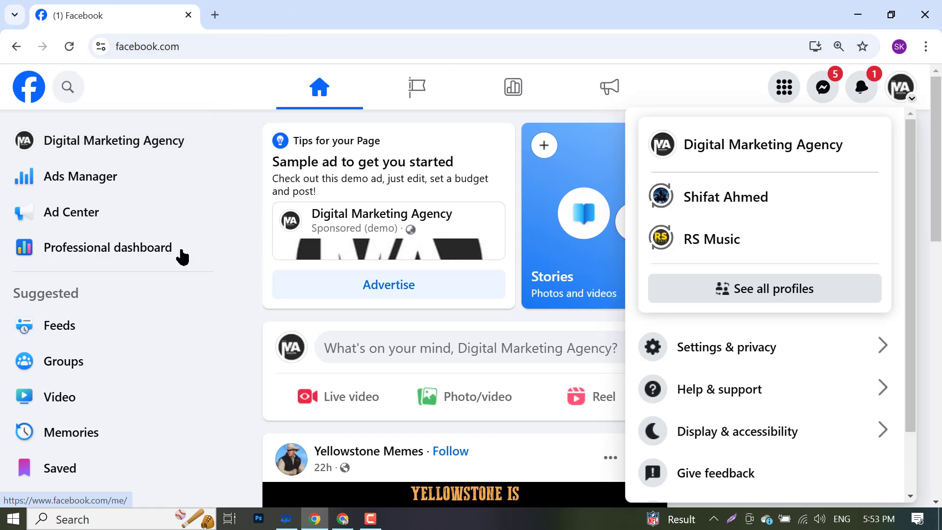
scroll(121, 374, down, 3)
scroll(219, 352, up, 3)
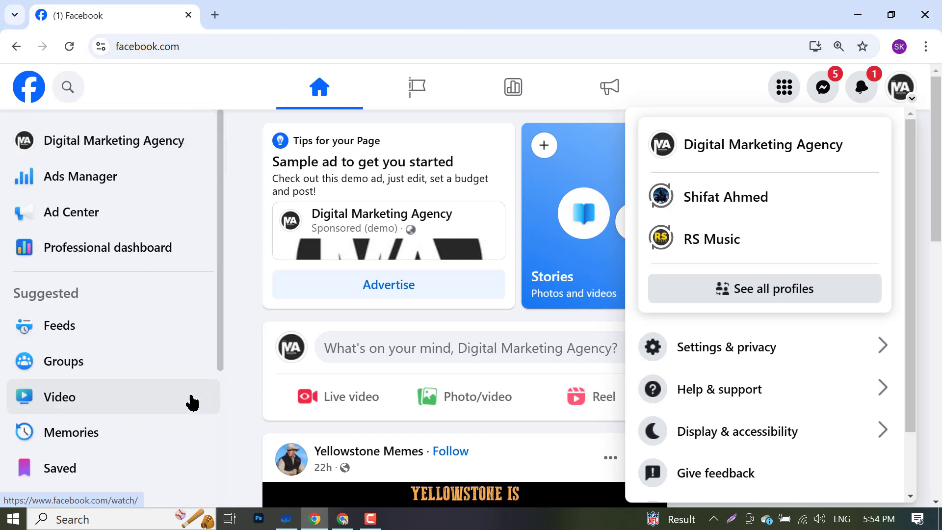
scroll(162, 416, down, 4)
scroll(137, 394, up, 4)
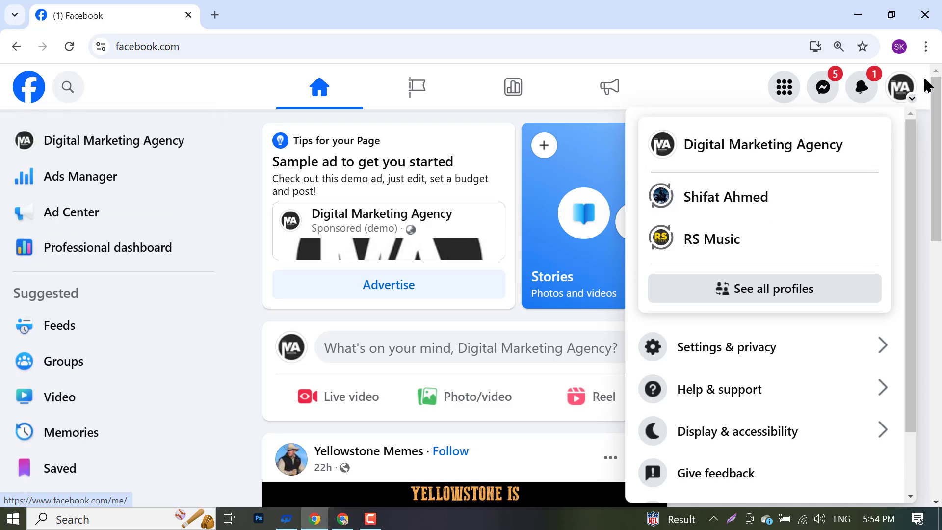
click(918, 90)
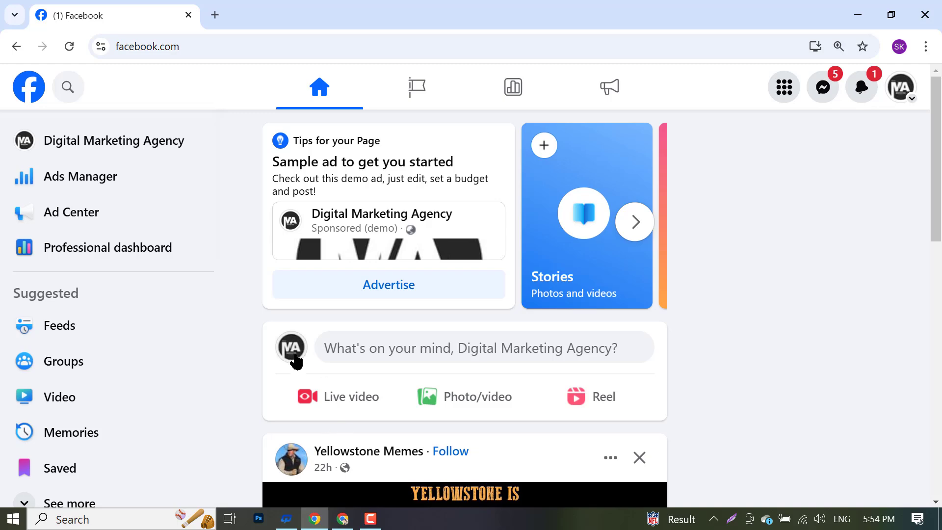
click(110, 143)
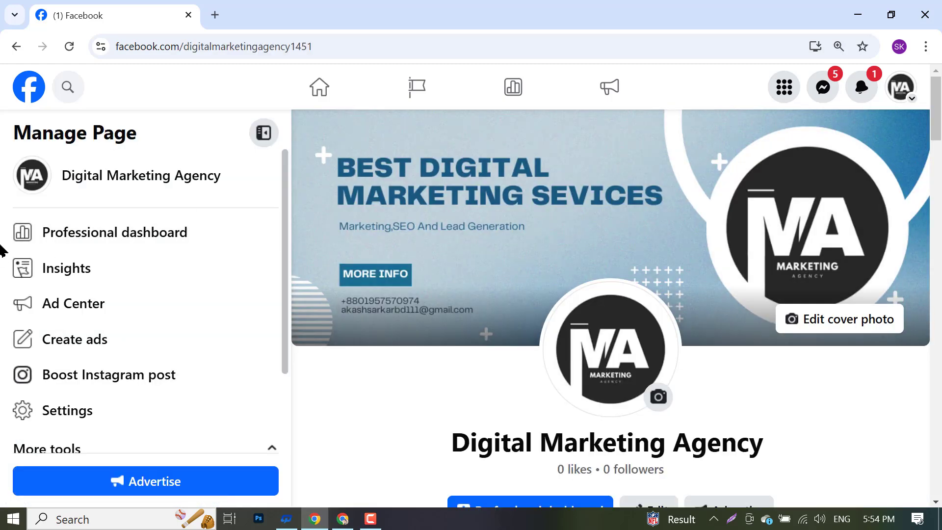
click(99, 240)
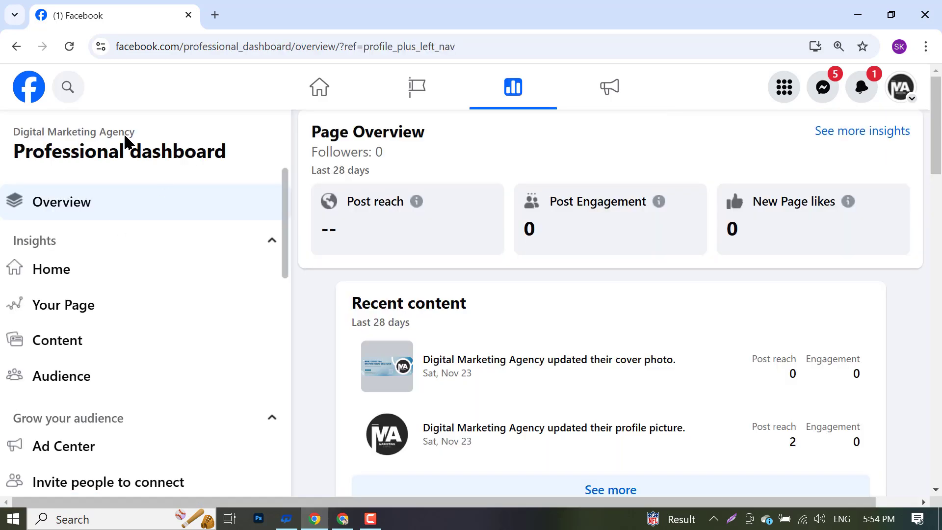
- Open Page access from the Your tools section of the dashboard navigation
scroll(75, 227, down, 8)
scroll(72, 235, down, 5)
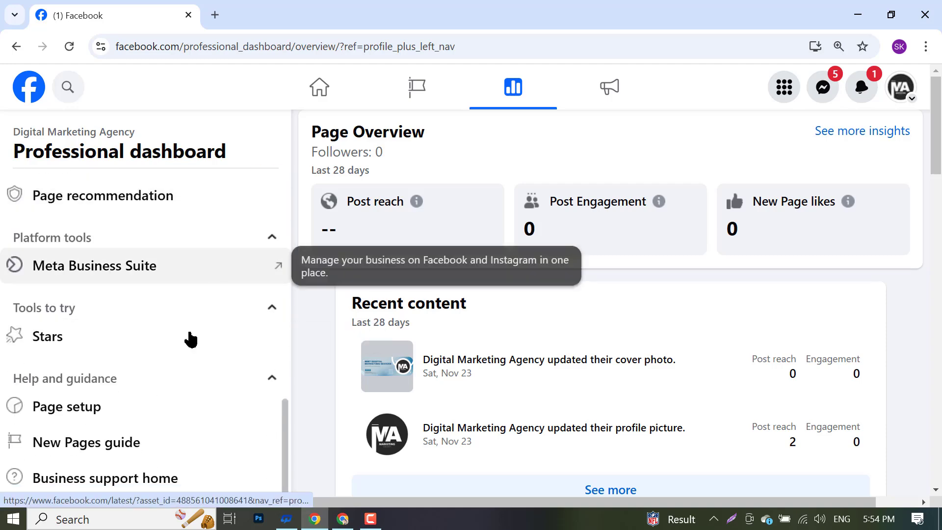
scroll(150, 371, up, 4)
scroll(108, 360, up, 5)
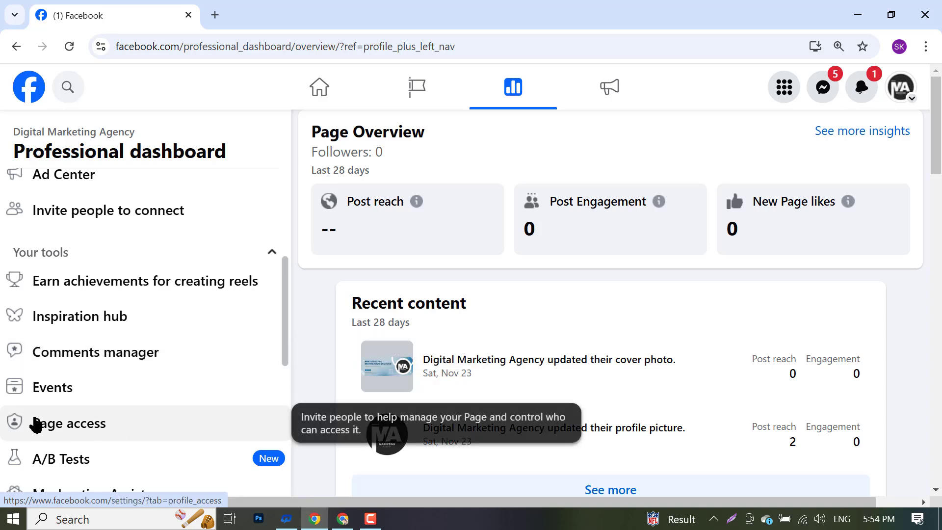
click(111, 422)
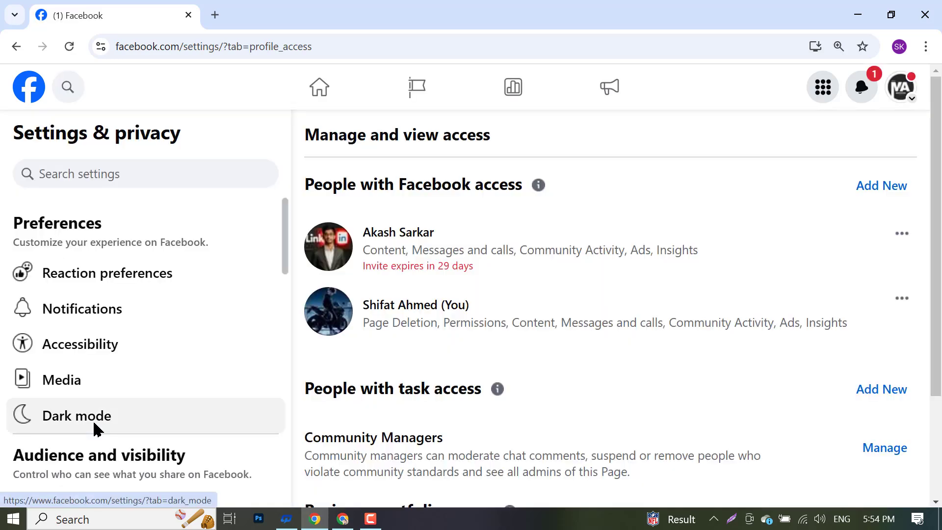
- Cancel the pending invitation and highlight the People with Facebook access heading
click(902, 233)
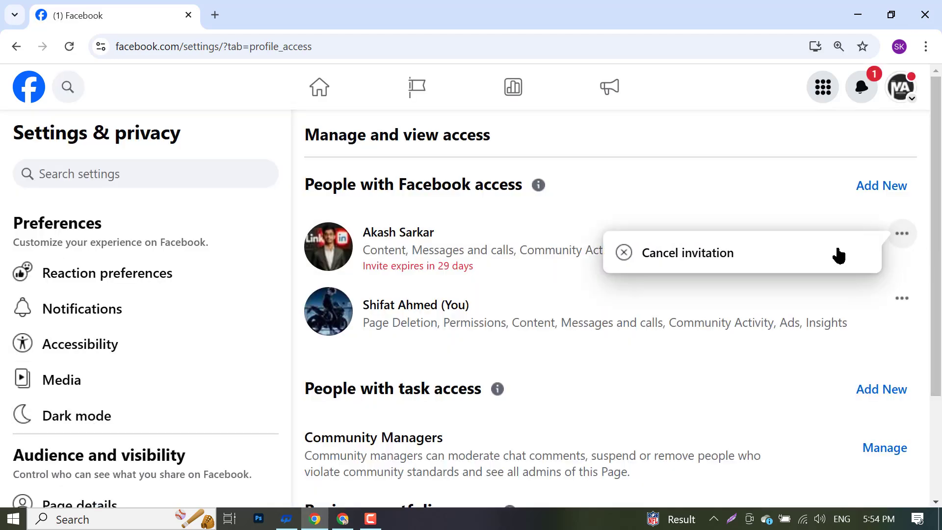
click(651, 260)
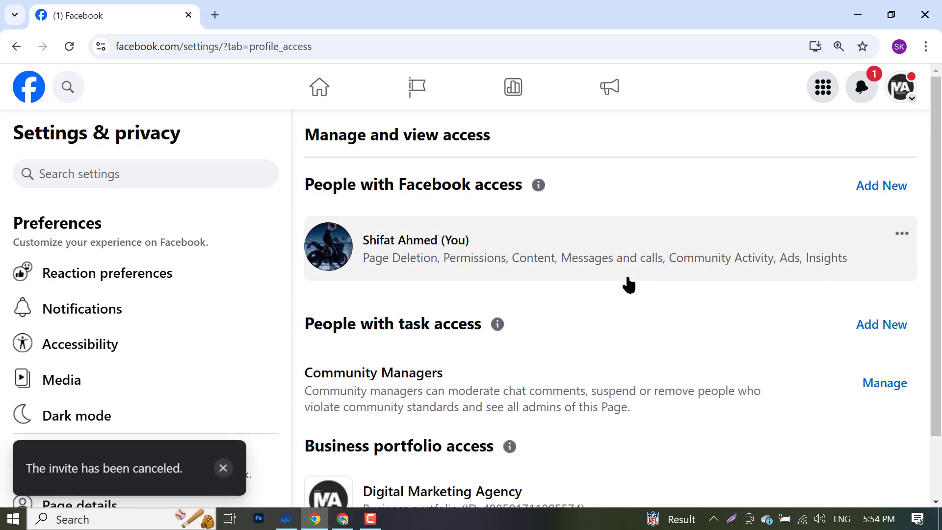
scroll(561, 245, down, 1)
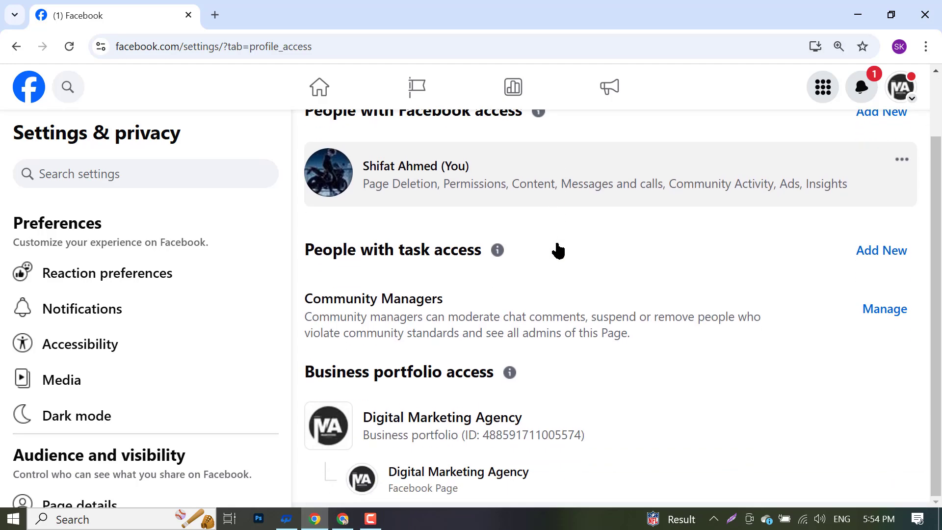
scroll(558, 250, up, 1)
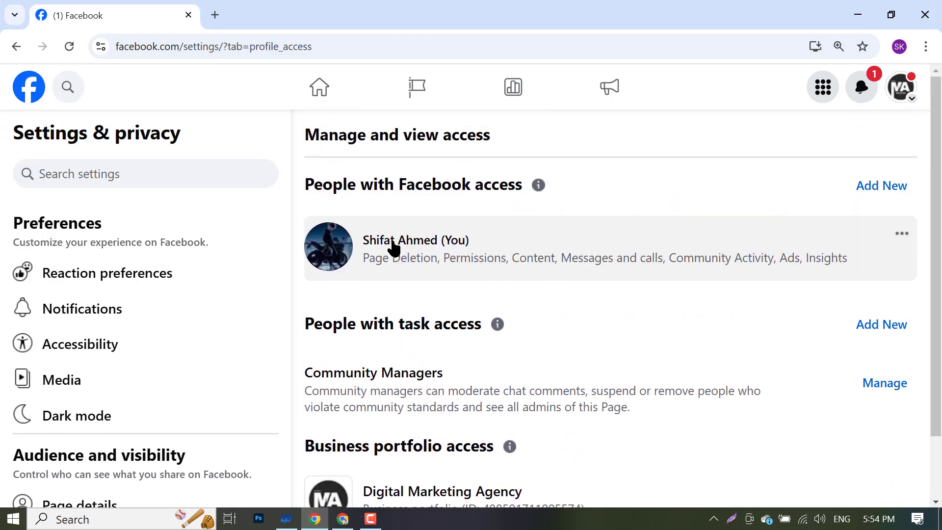
drag(306, 191, 545, 197)
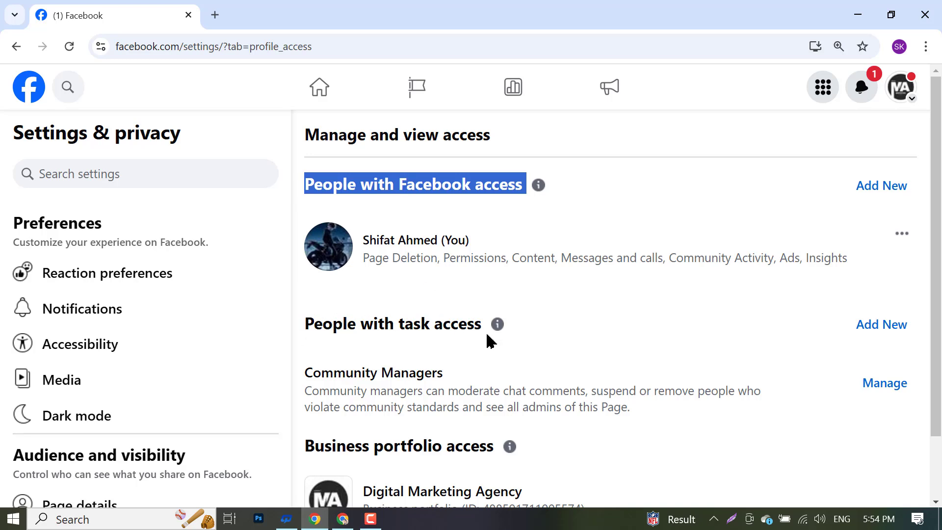
- Preview and close the task-access Add New explanation, then return to the new-tab Chrome window
scroll(489, 340, down, 1)
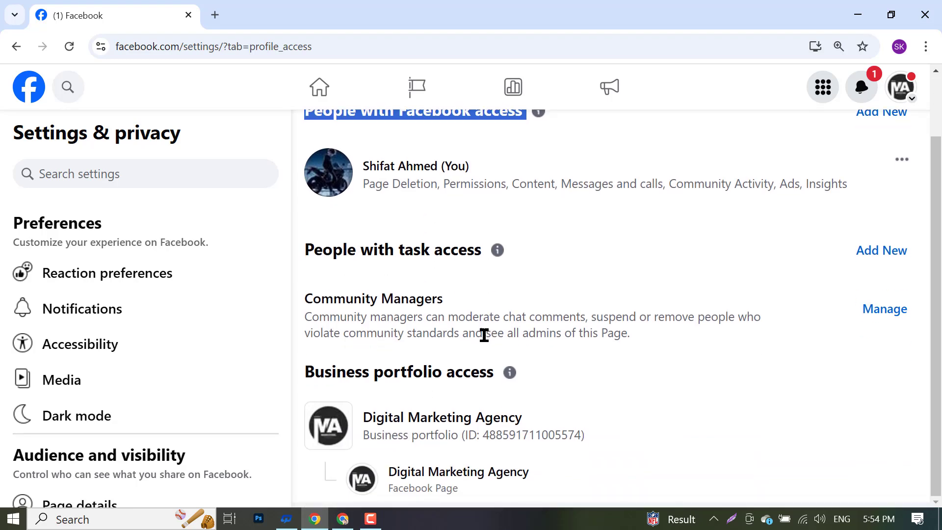
scroll(363, 303, up, 1)
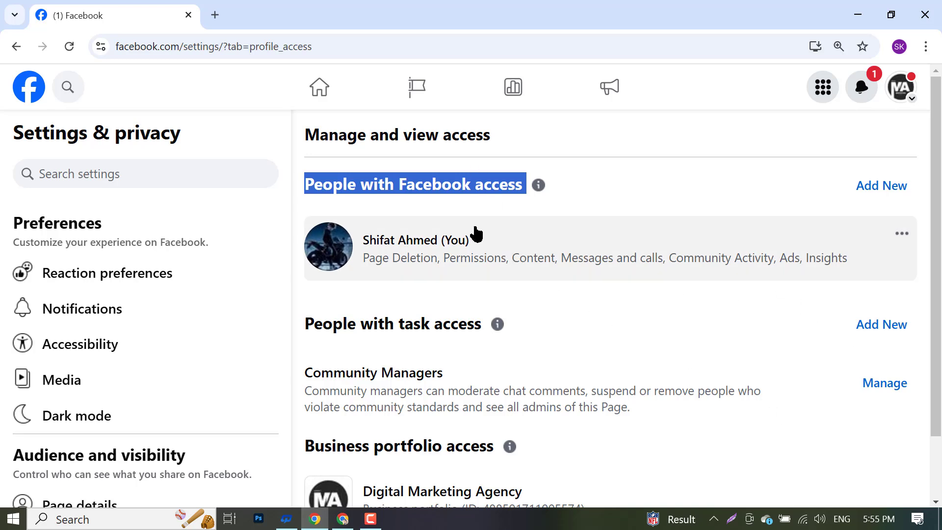
click(888, 324)
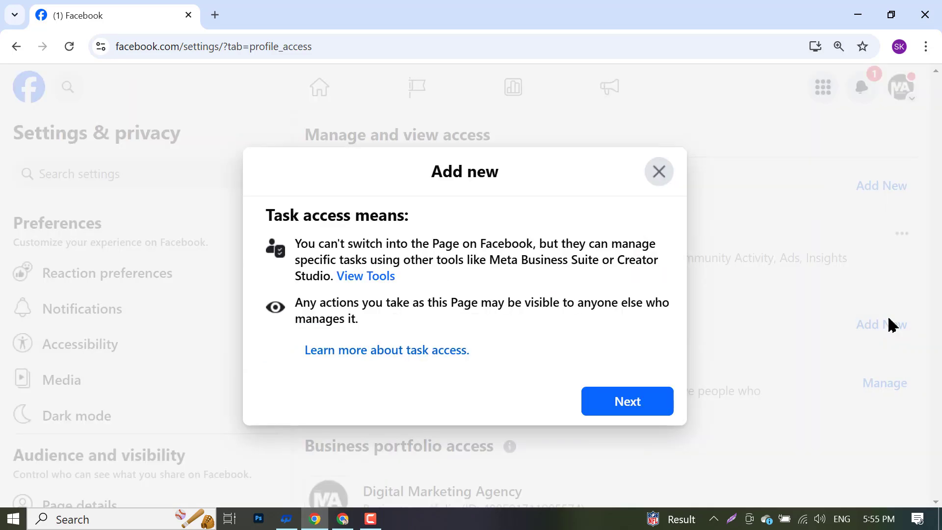
click(658, 171)
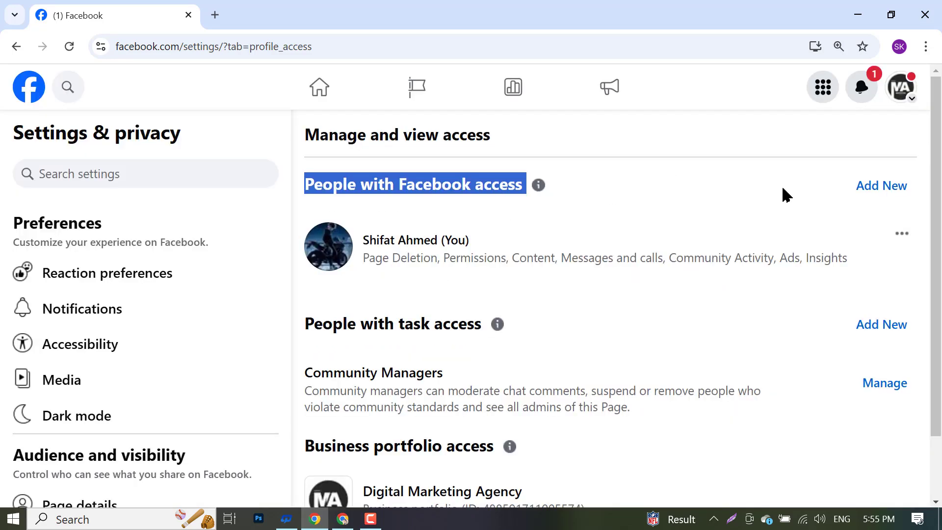
click(342, 518)
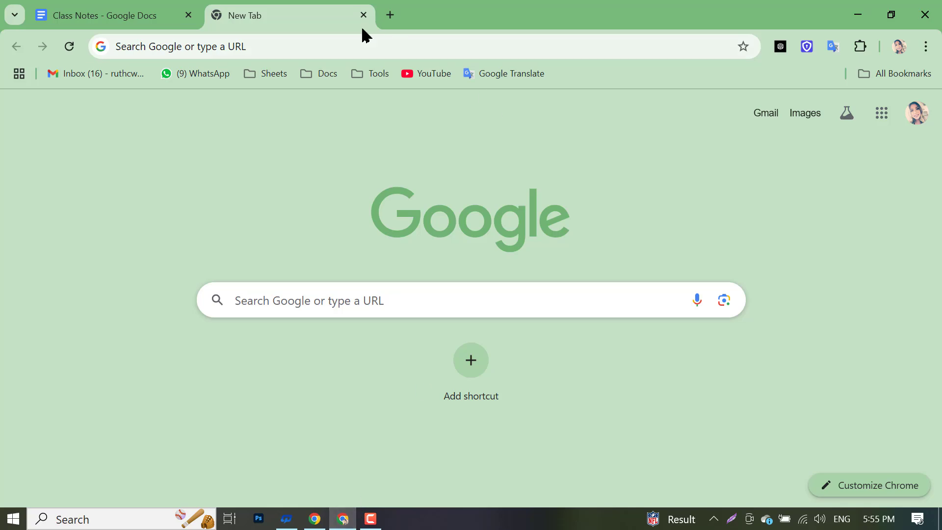
- Load facebook.com and save it as a bookmark
click(280, 51)
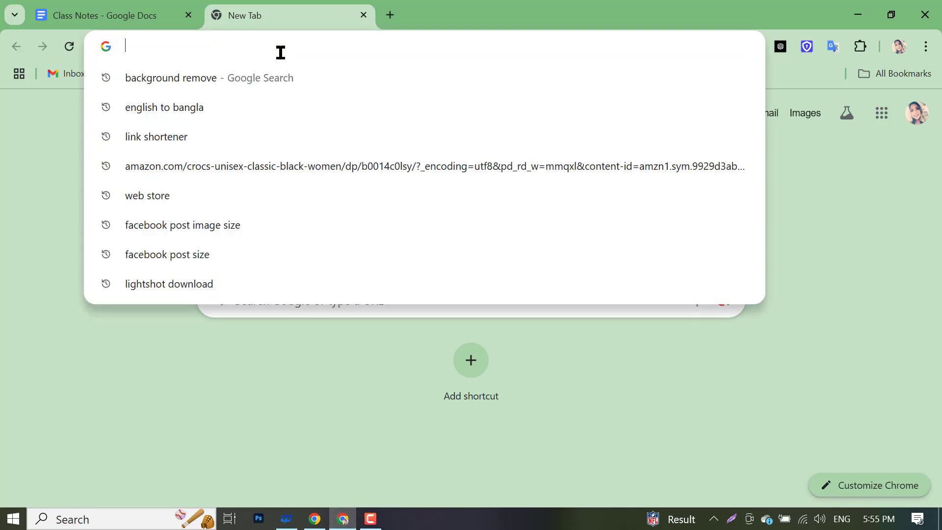
text(facebook.com)
key(Return)
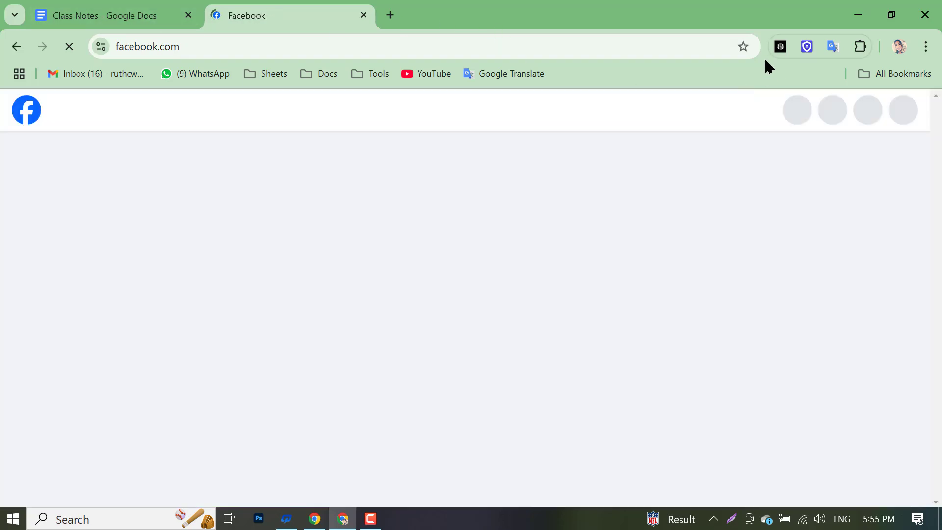
click(743, 47)
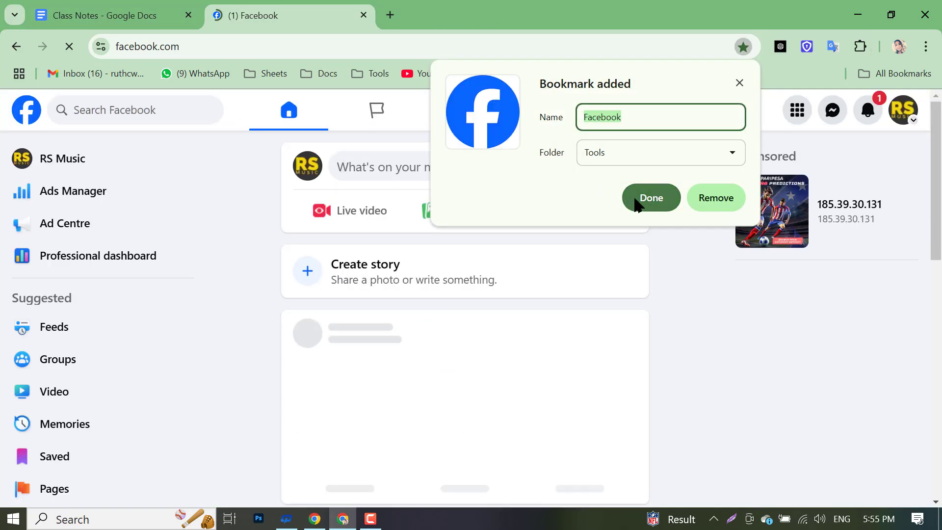
click(647, 198)
- Switch back to the personal profile and open its profile page
click(907, 113)
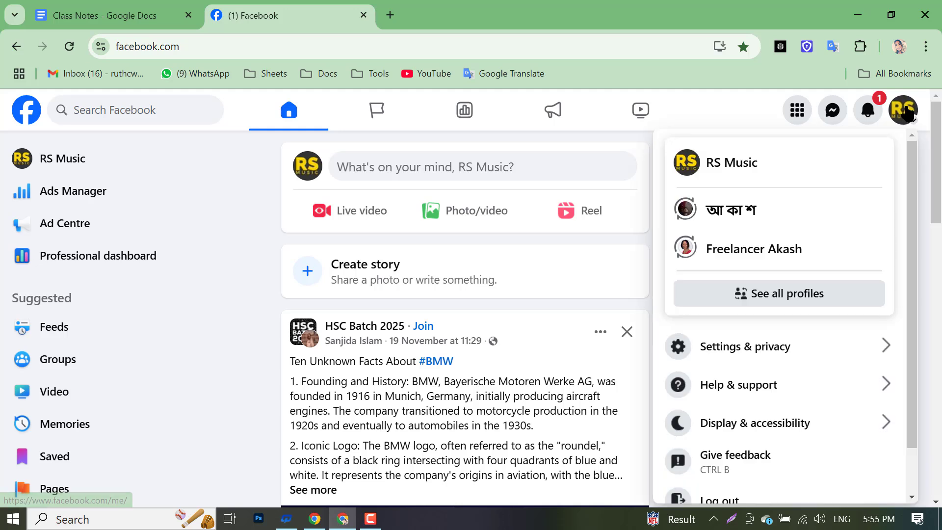
click(776, 250)
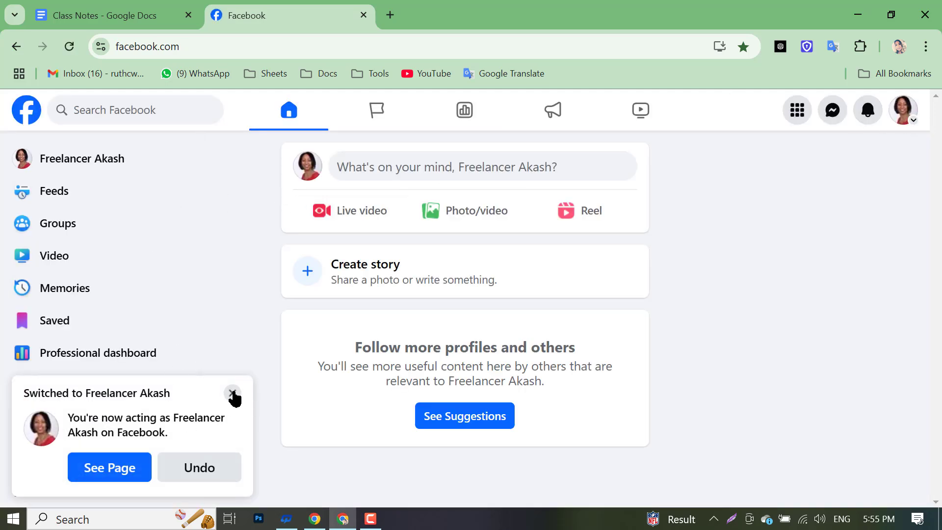
click(741, 210)
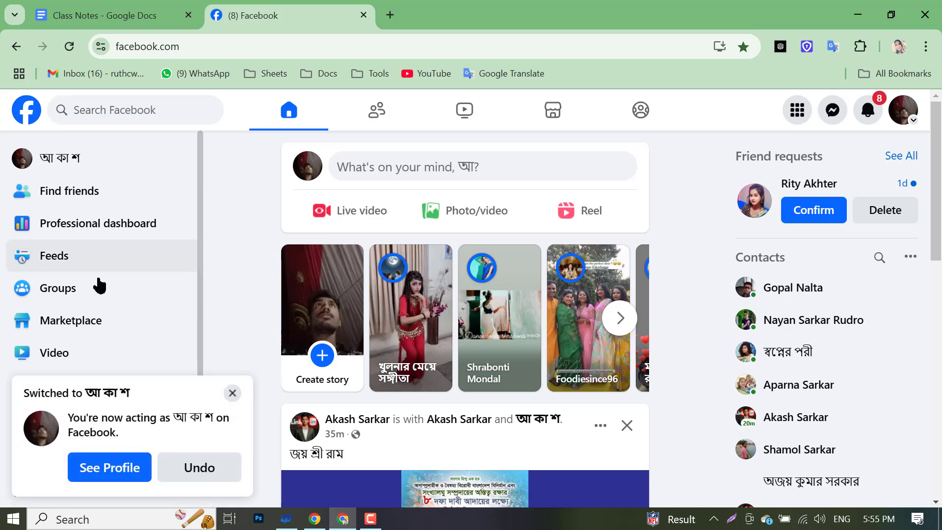
click(101, 161)
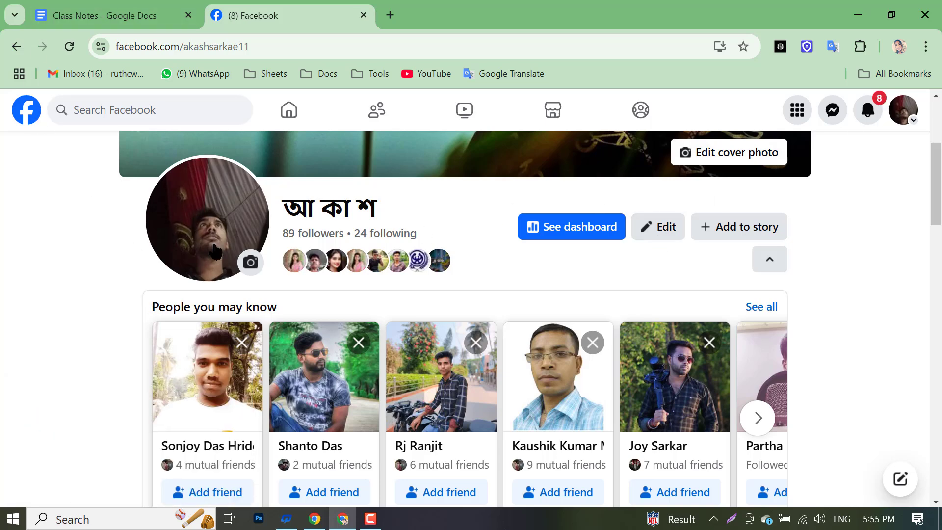
- Copy the profile username from the address bar and return to the Page settings window
click(242, 46)
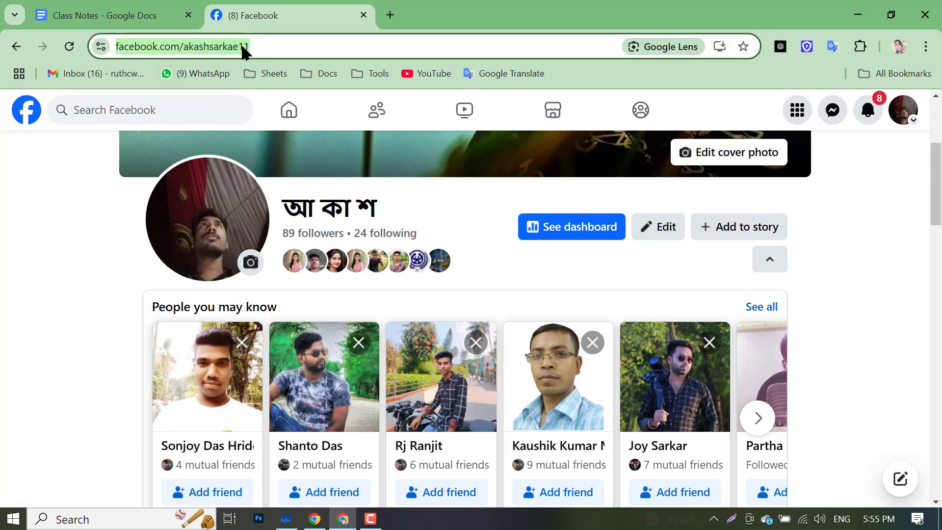
click(259, 46)
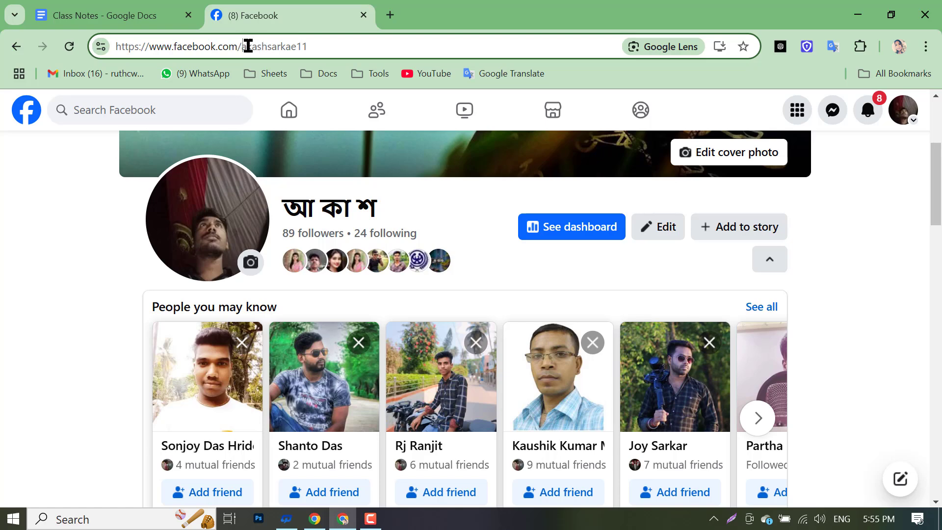
double_click(247, 45)
right_click(289, 48)
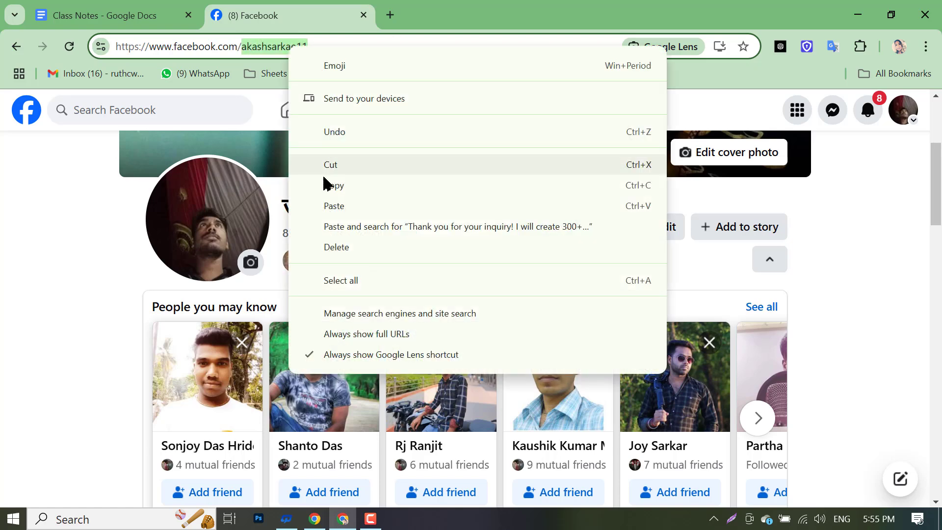
click(327, 185)
click(343, 518)
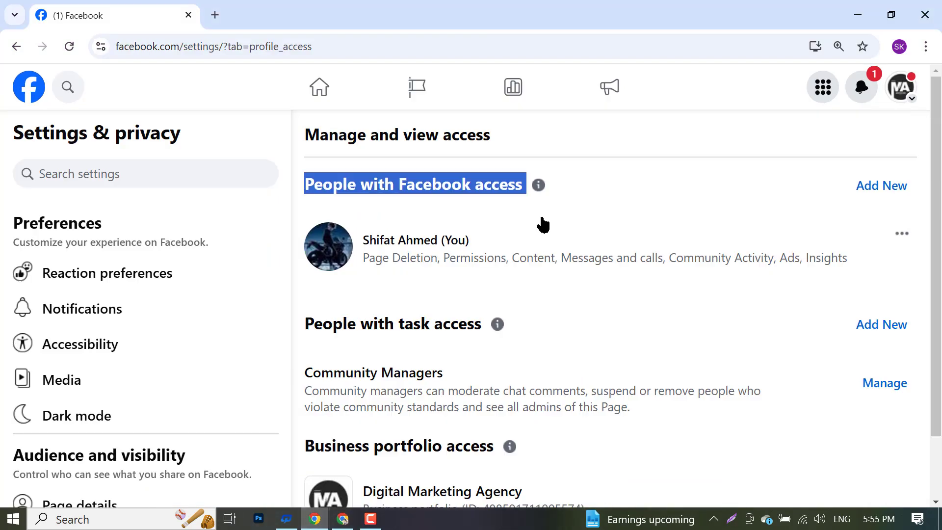
click(488, 218)
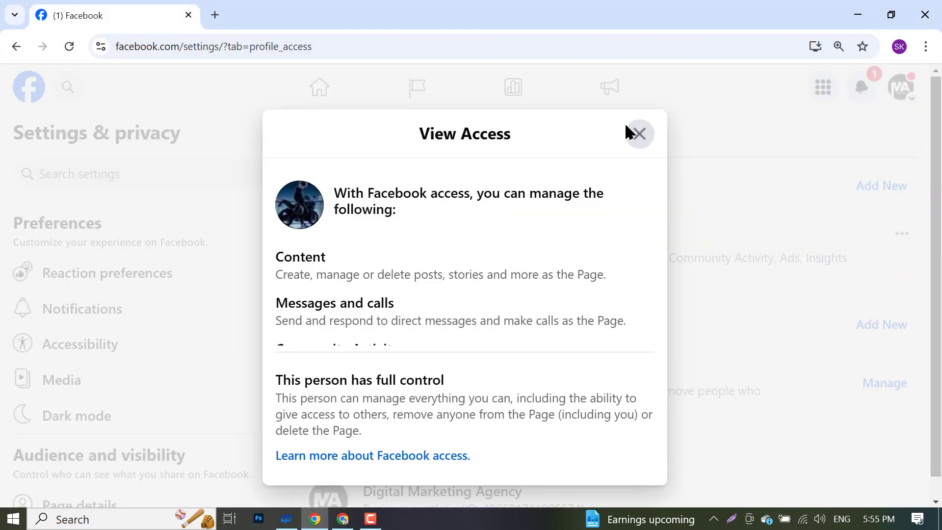
click(640, 135)
click(672, 216)
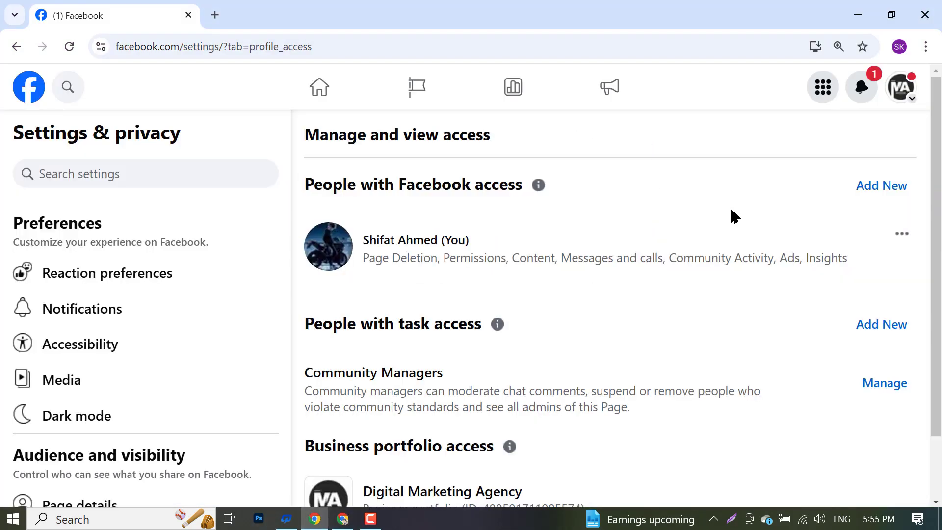
click(341, 520)
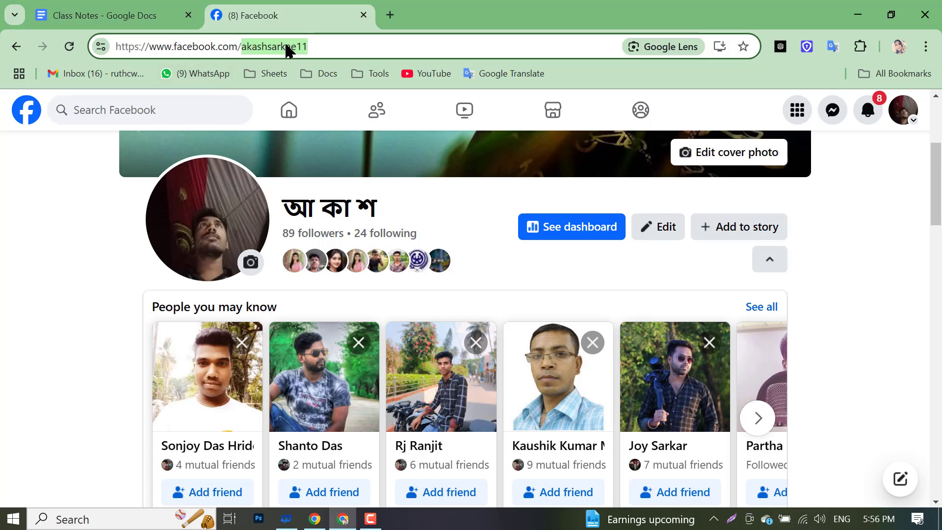
right_click(253, 43)
click(305, 175)
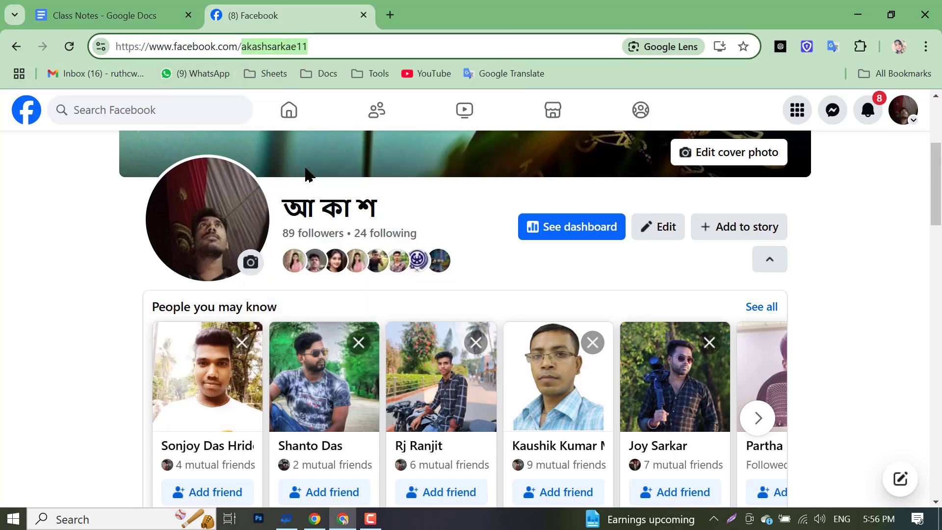
click(306, 521)
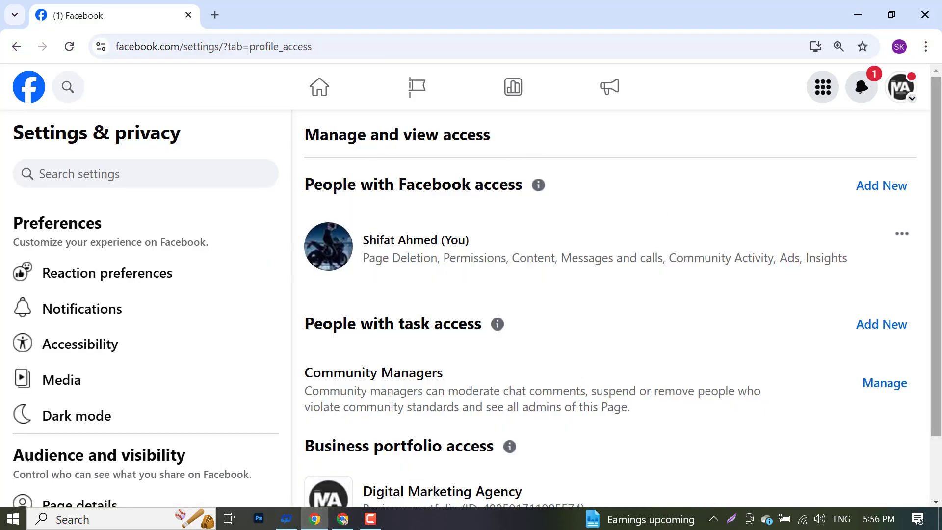
- Add a person with Facebook access by pasting the copied username and picking the matching profile
click(883, 193)
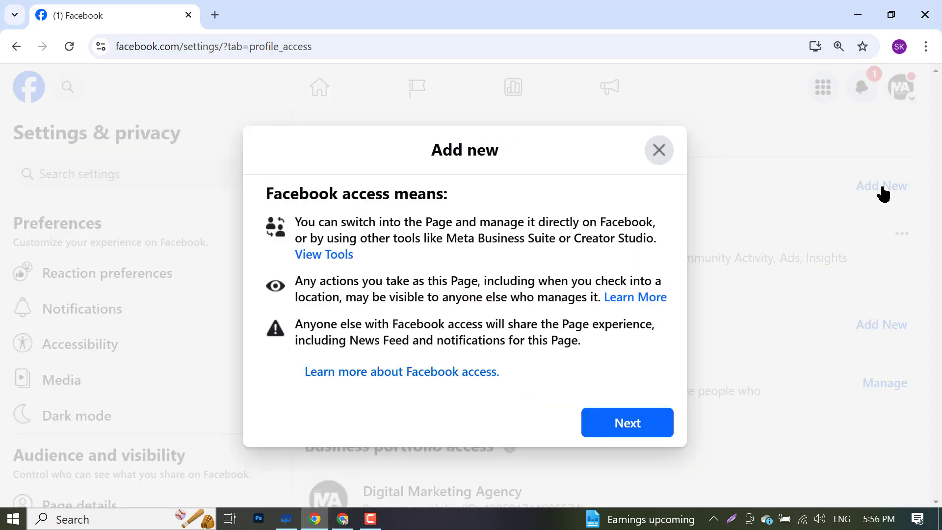
click(591, 434)
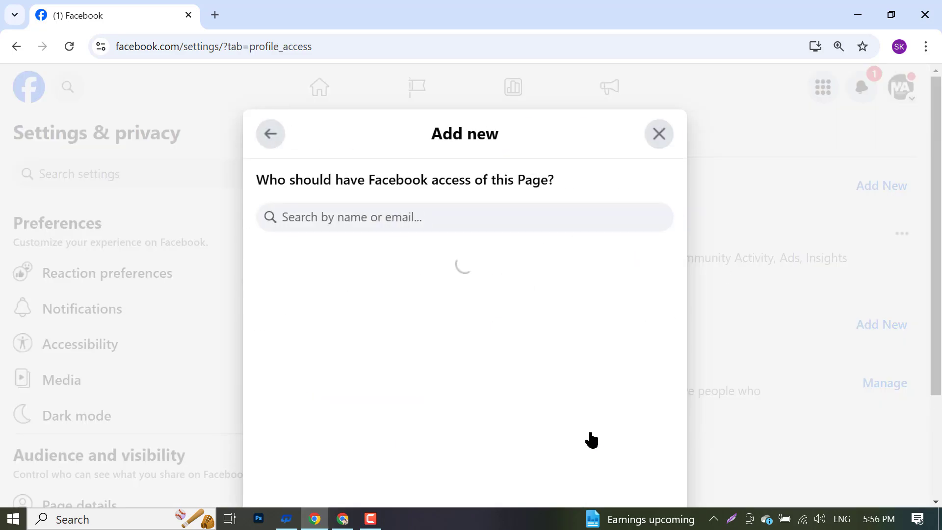
right_click(425, 214)
click(306, 218)
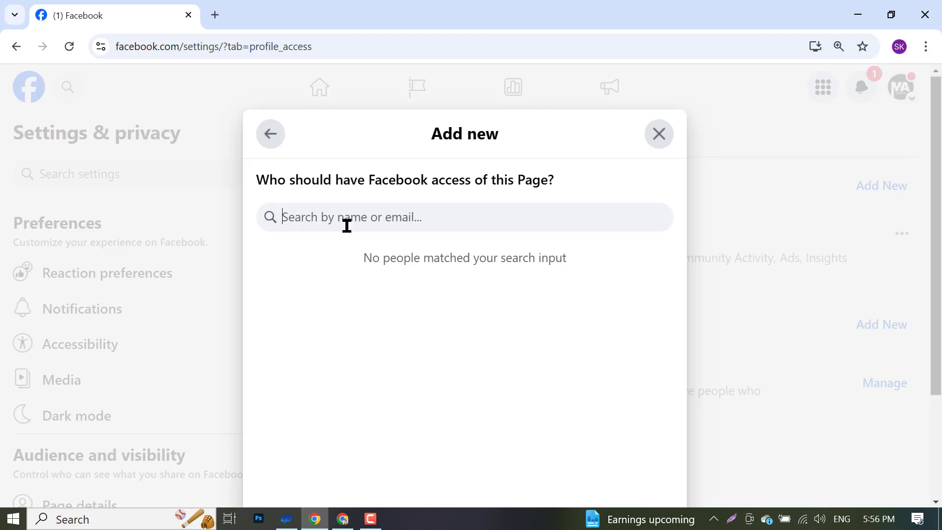
right_click(437, 220)
click(461, 369)
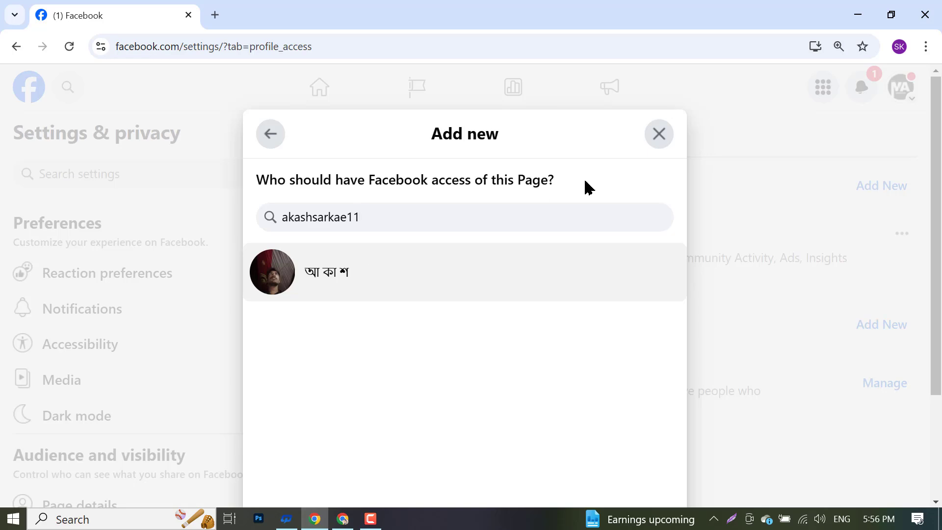
click(353, 288)
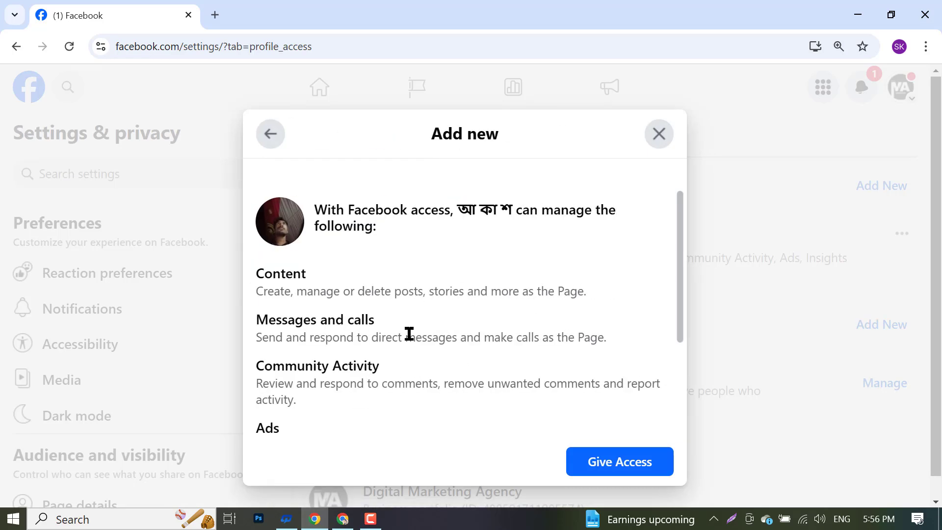
- Leave full control switched off and submit Give Access, reaching the password prompt
scroll(324, 274, down, 3)
scroll(322, 271, up, 3)
scroll(322, 269, down, 3)
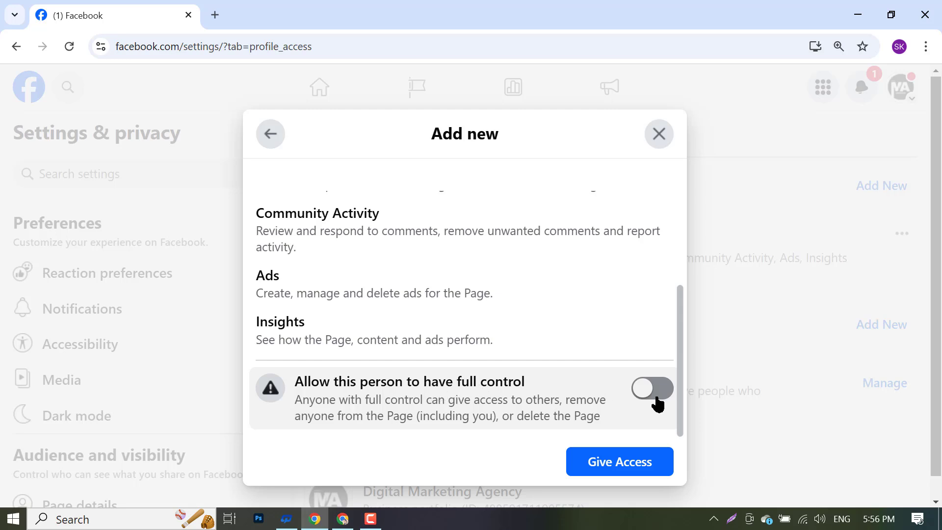
scroll(633, 400, up, 3)
scroll(623, 397, down, 3)
click(651, 389)
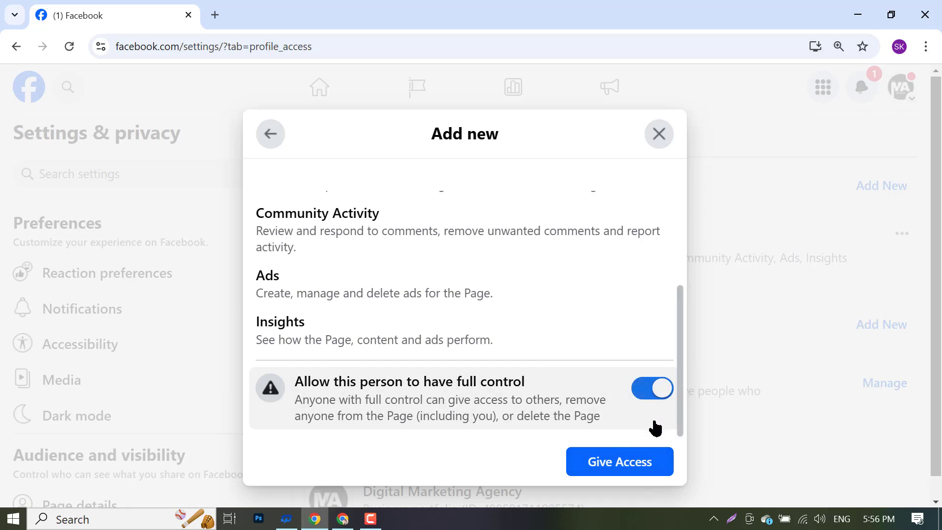
click(656, 395)
click(657, 393)
click(656, 393)
click(614, 460)
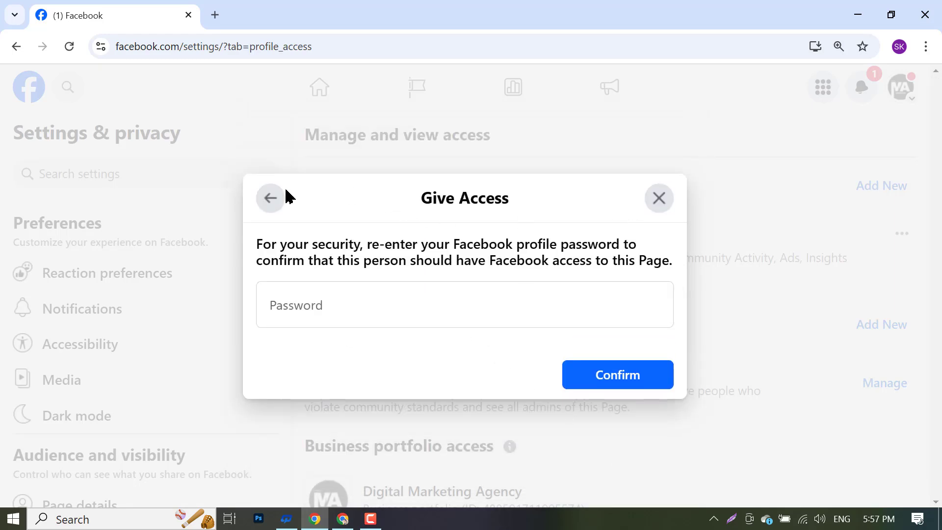
- Cancel the password prompt and redo Add New with the pasted username and matching profile
click(663, 205)
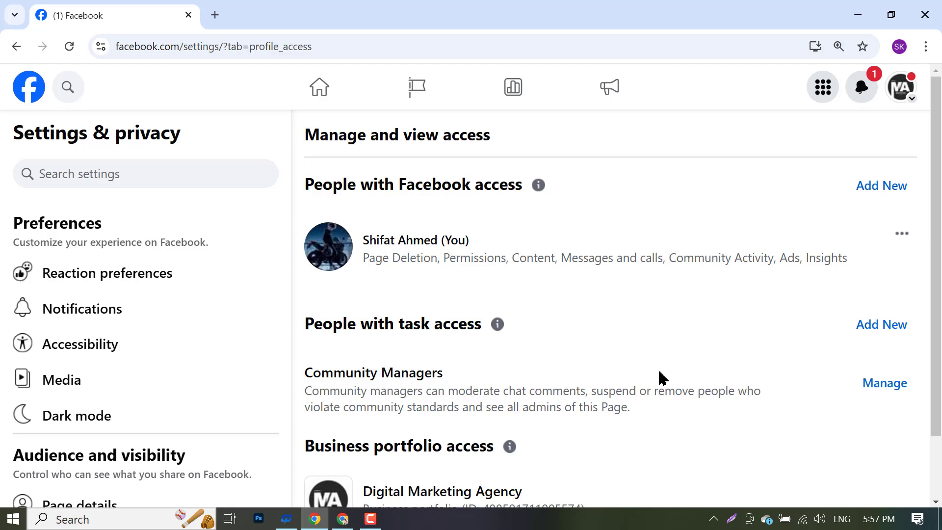
click(867, 196)
click(641, 421)
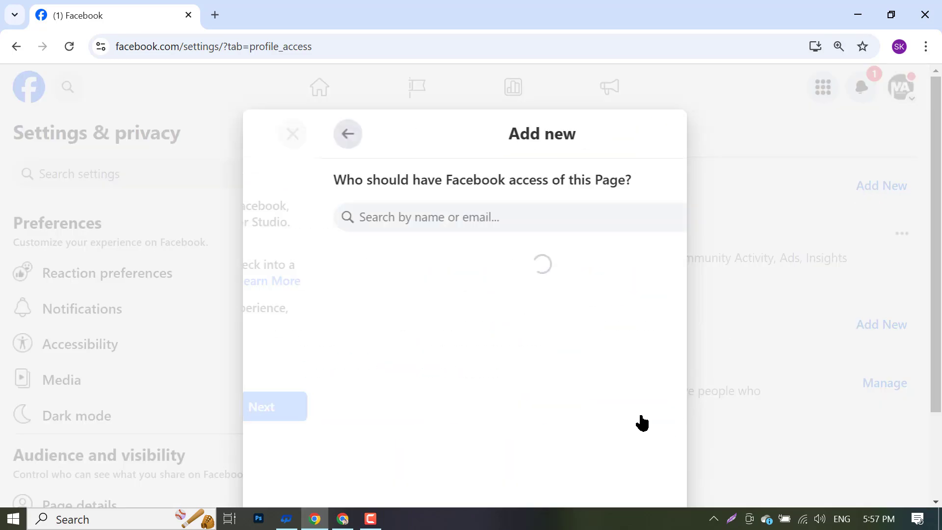
right_click(445, 217)
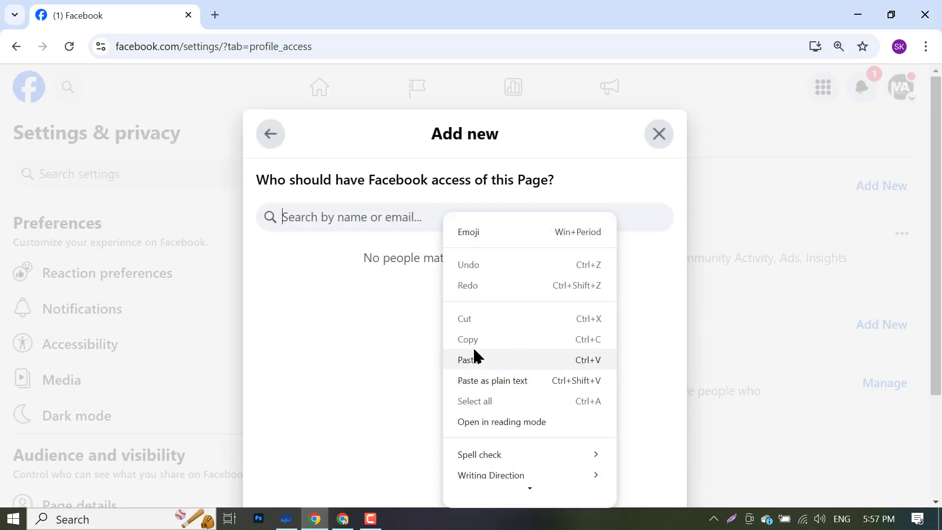
click(475, 358)
click(446, 293)
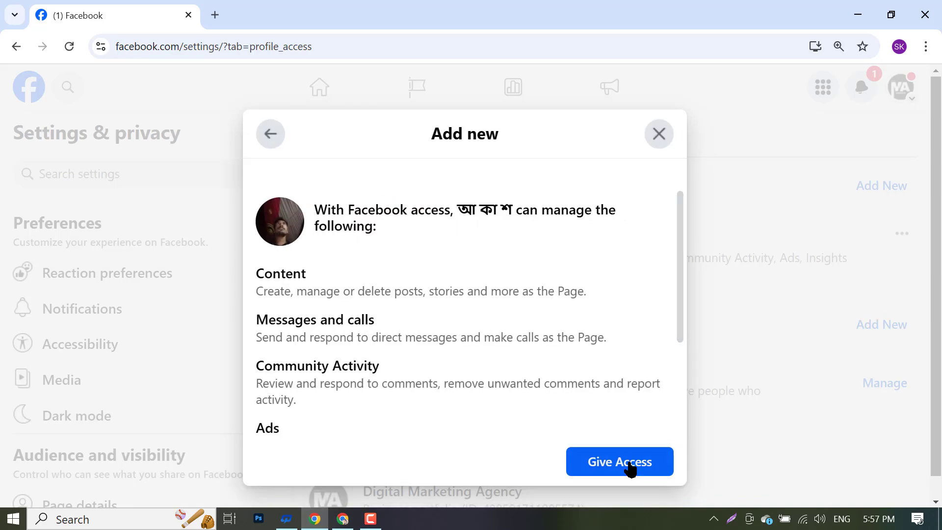
click(629, 464)
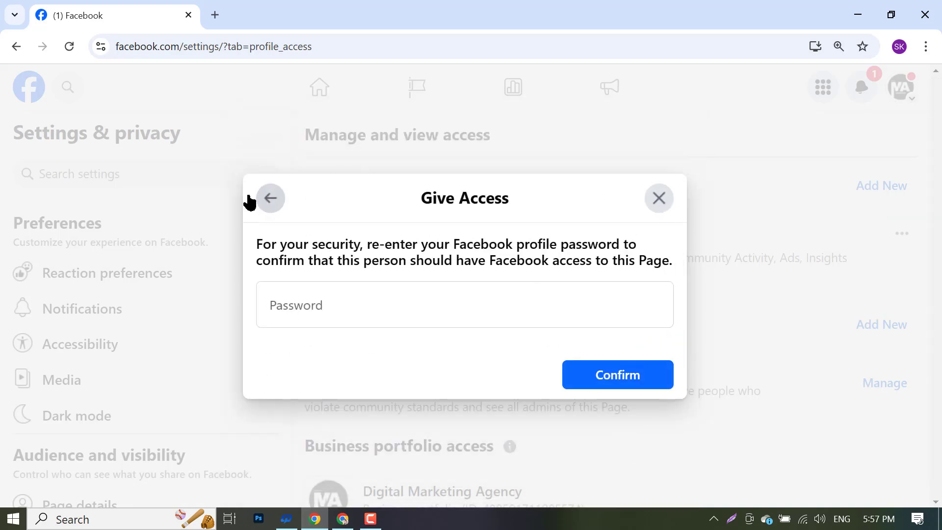
- Enable full control, give access, and submit the account password, correcting its last character
click(267, 197)
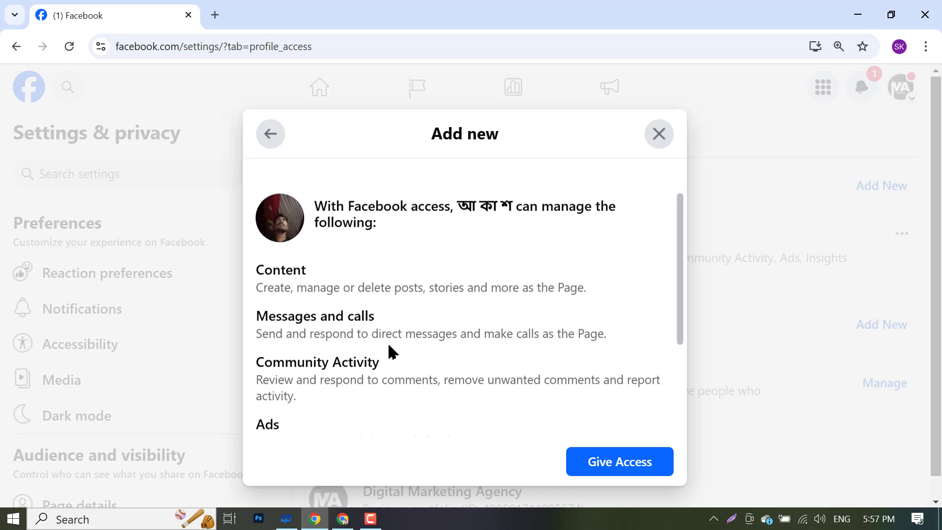
scroll(490, 373, down, 3)
click(662, 389)
click(617, 462)
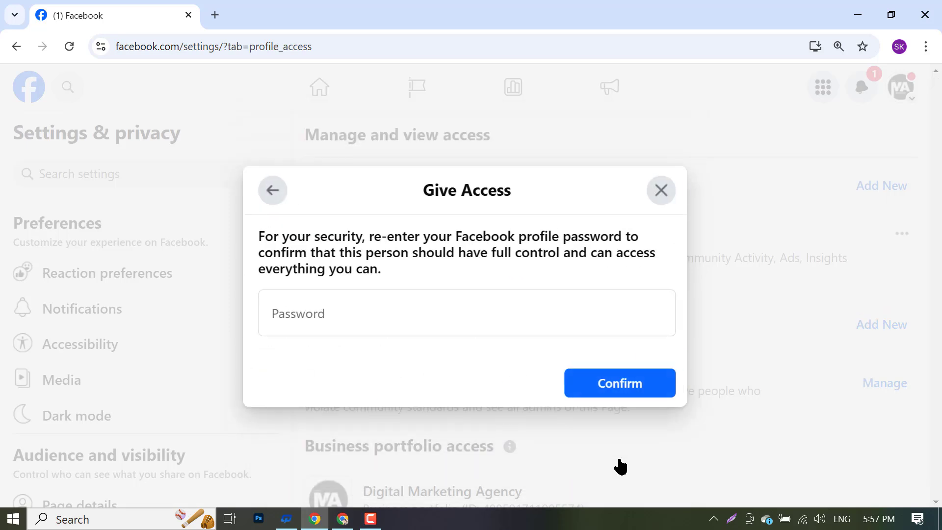
click(376, 322)
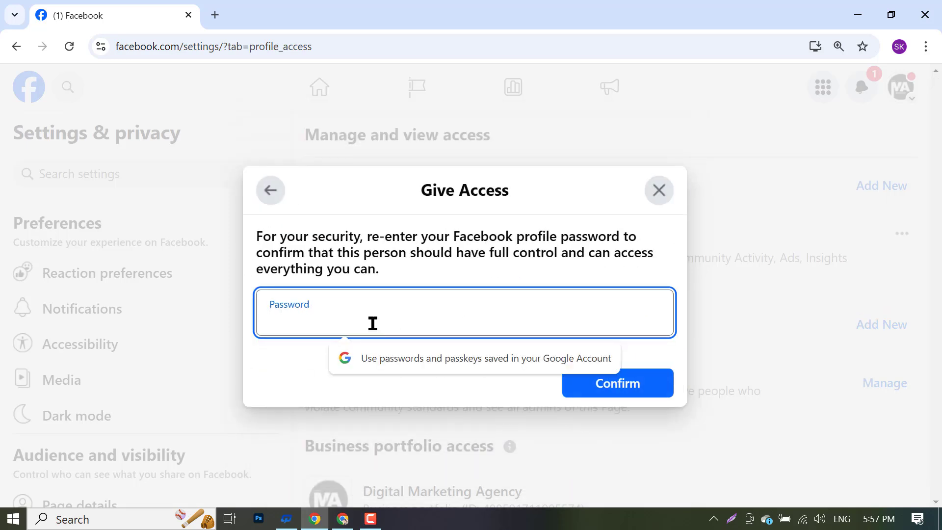
text(•)
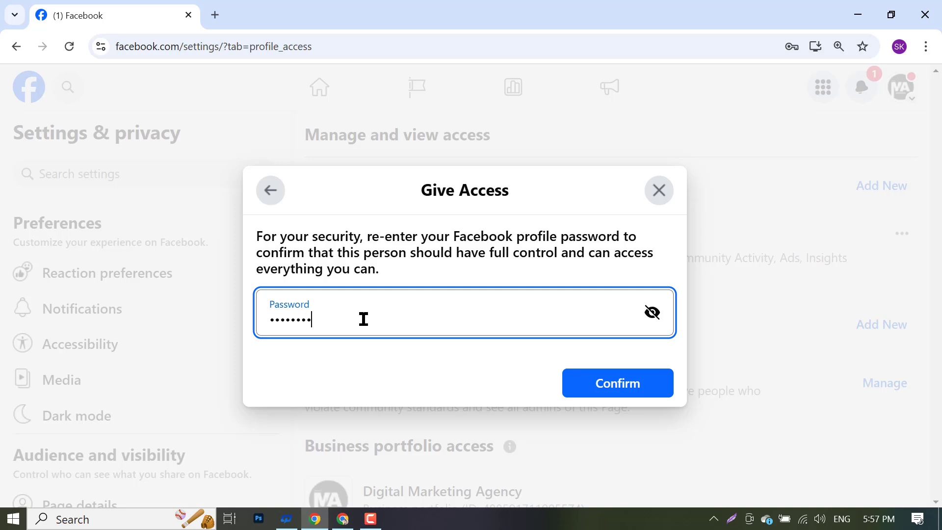
click(607, 380)
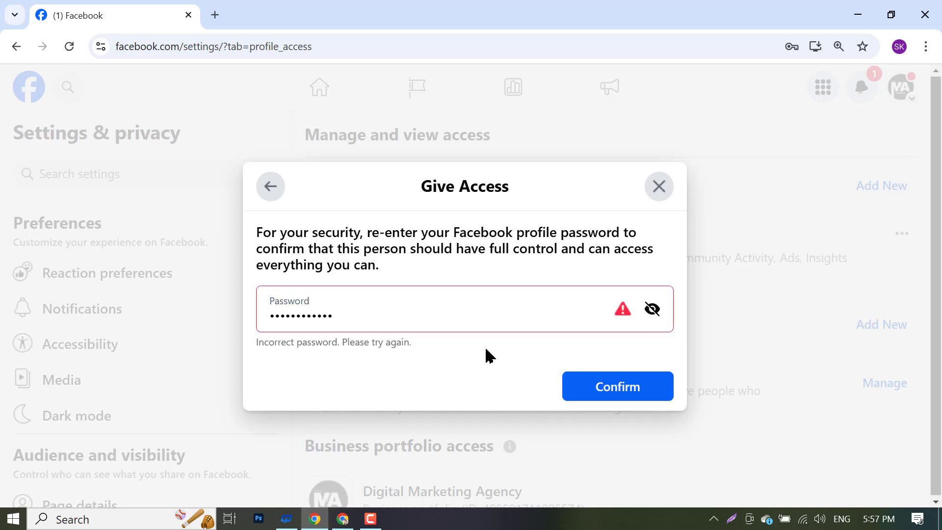
click(652, 309)
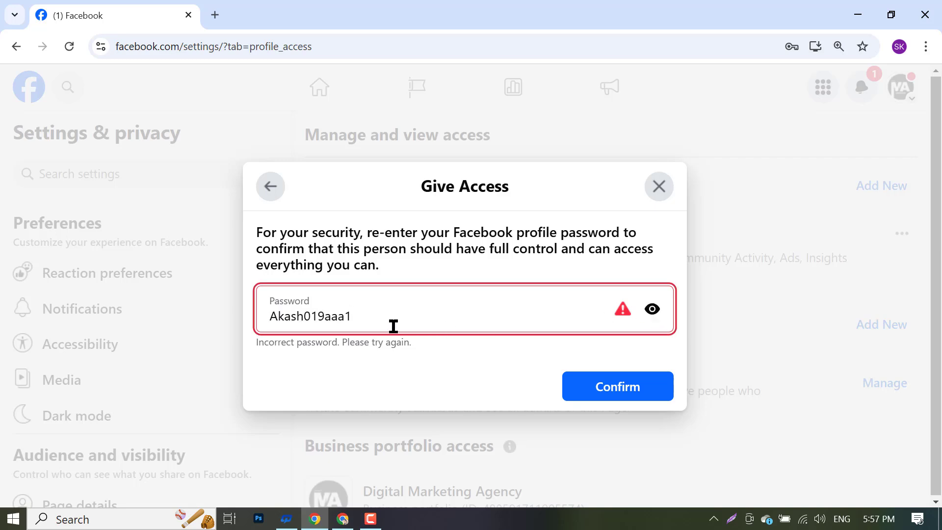
key(BackSpace)
key(BackSpace)
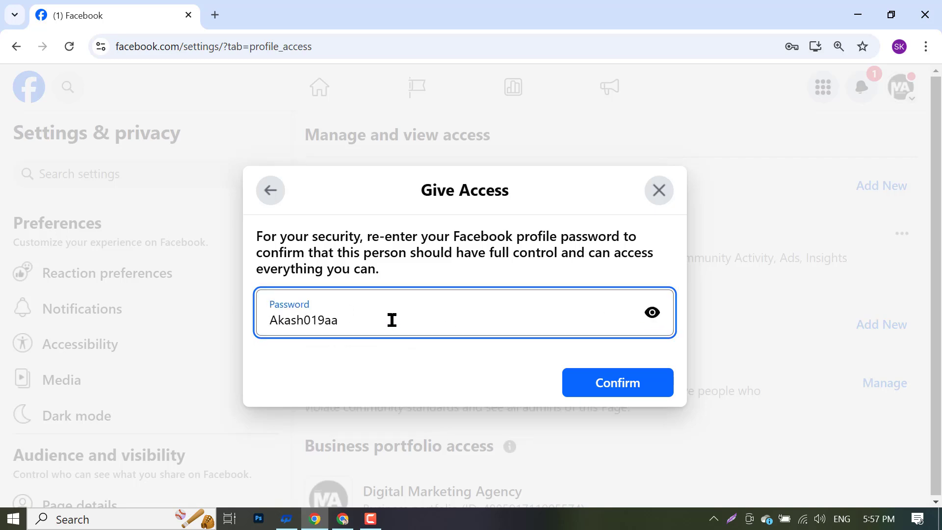
text(1)
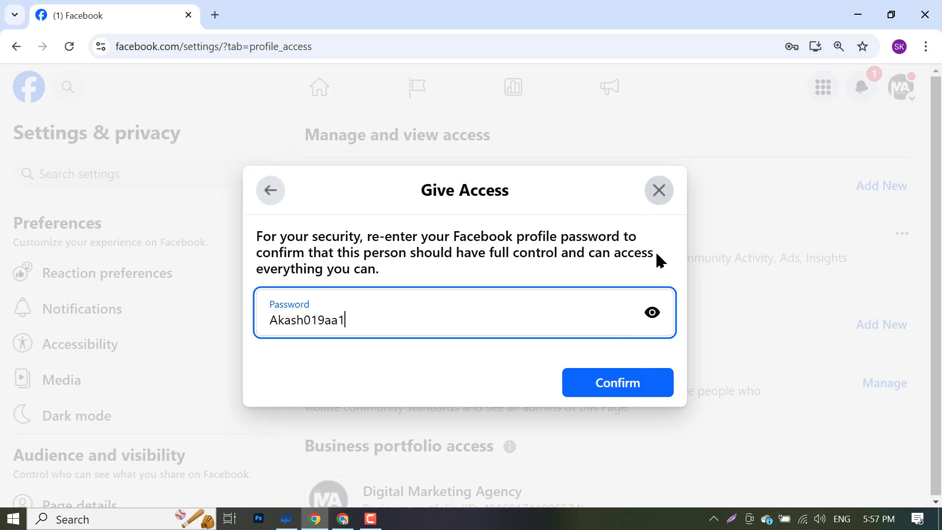
click(652, 313)
click(635, 376)
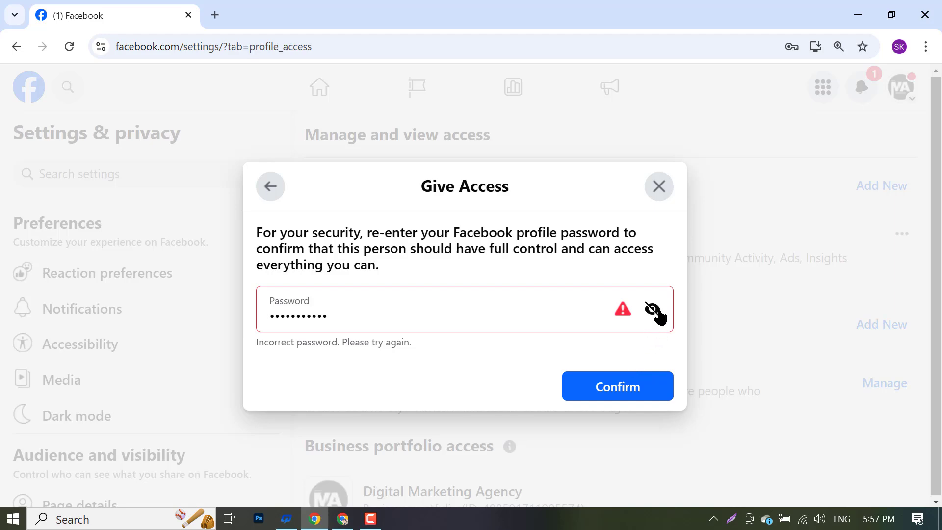
- Close the password dialog and restart Add New, pasting the username and choosing the invitee
click(661, 189)
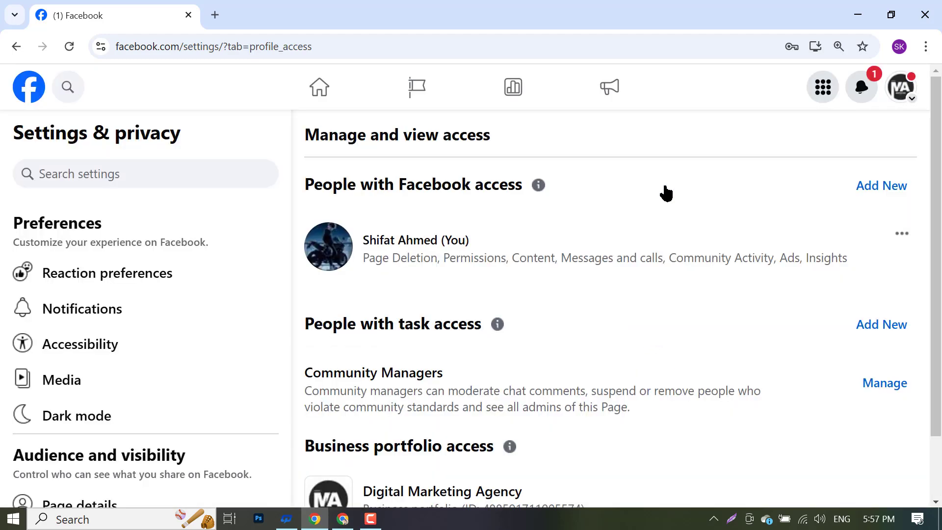
scroll(606, 326, down, 1)
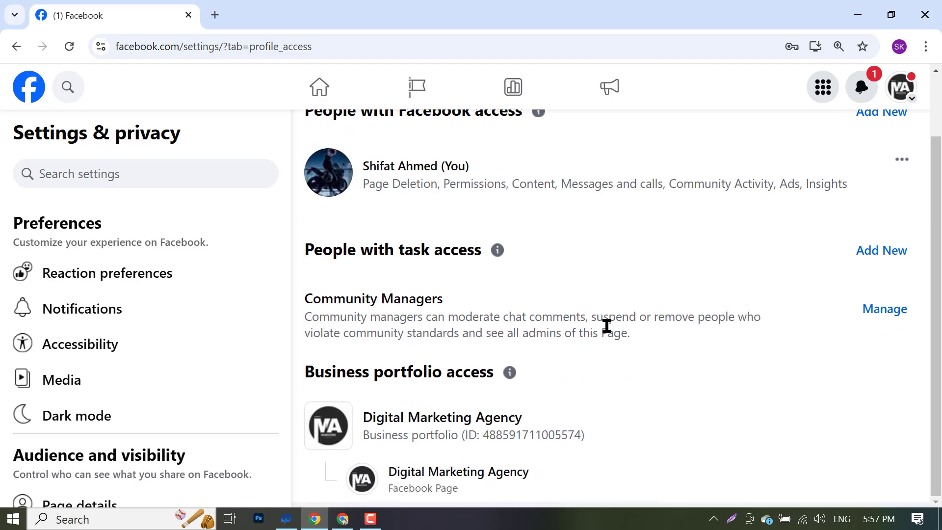
scroll(606, 324, up, 1)
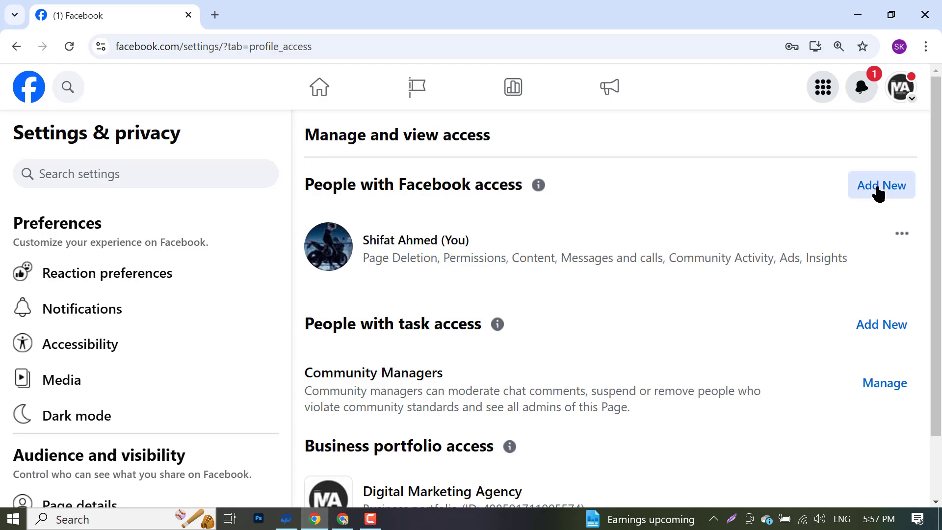
click(878, 191)
click(612, 425)
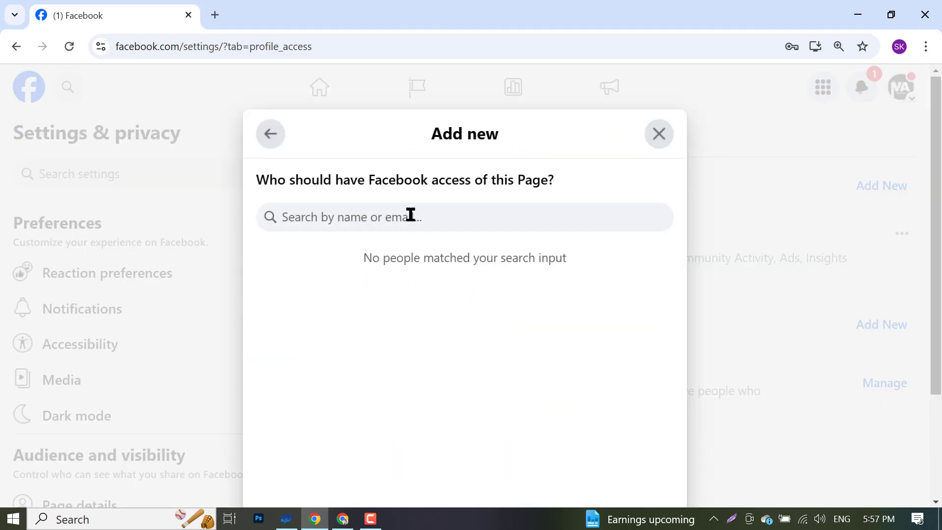
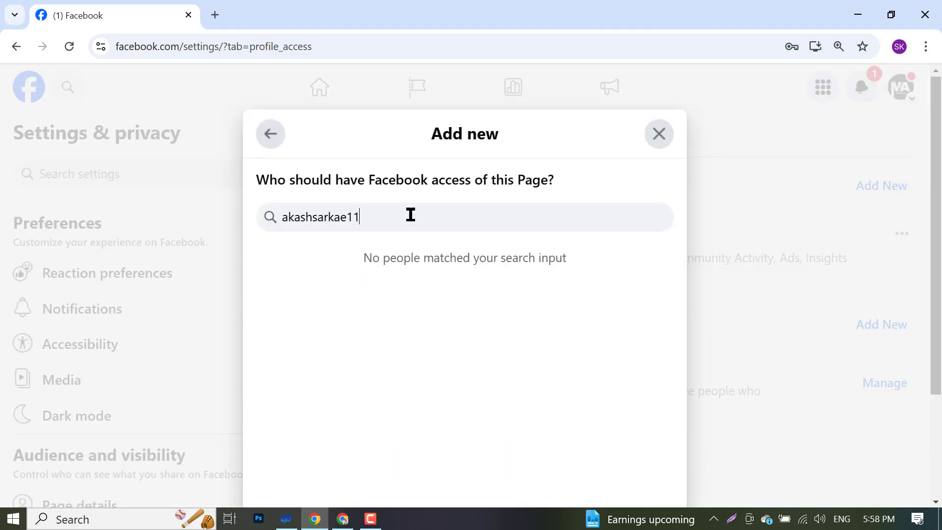
click(431, 271)
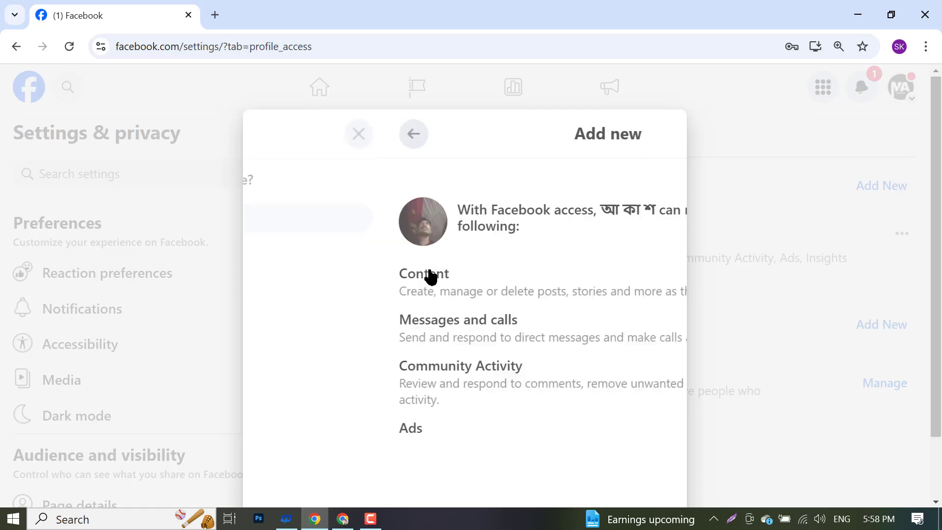
- Turn on full control, give access, and confirm with the account password
scroll(606, 362, down, 2)
scroll(607, 362, down, 1)
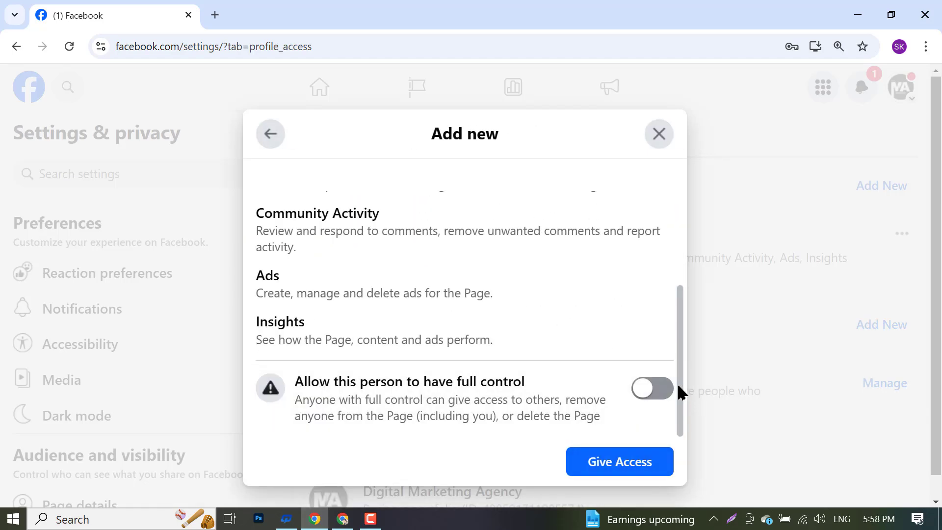
click(657, 387)
click(605, 472)
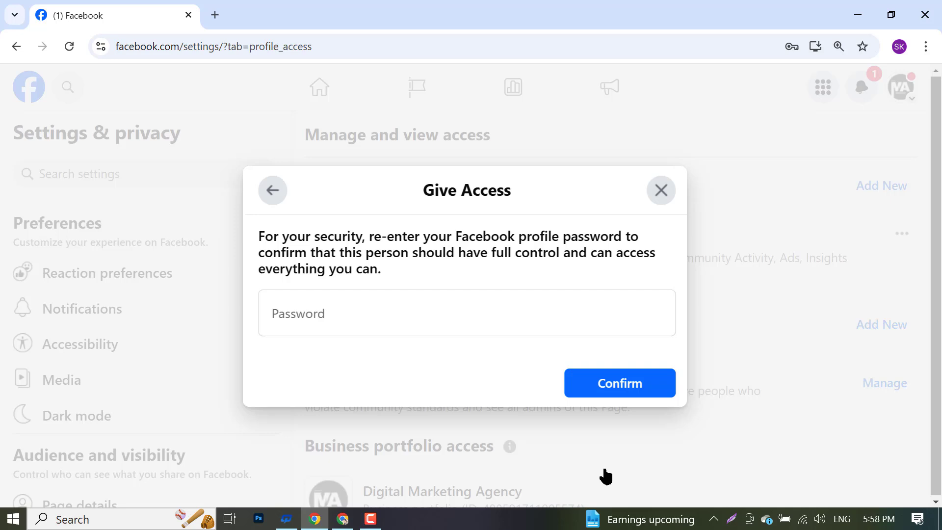
click(488, 310)
text(••)
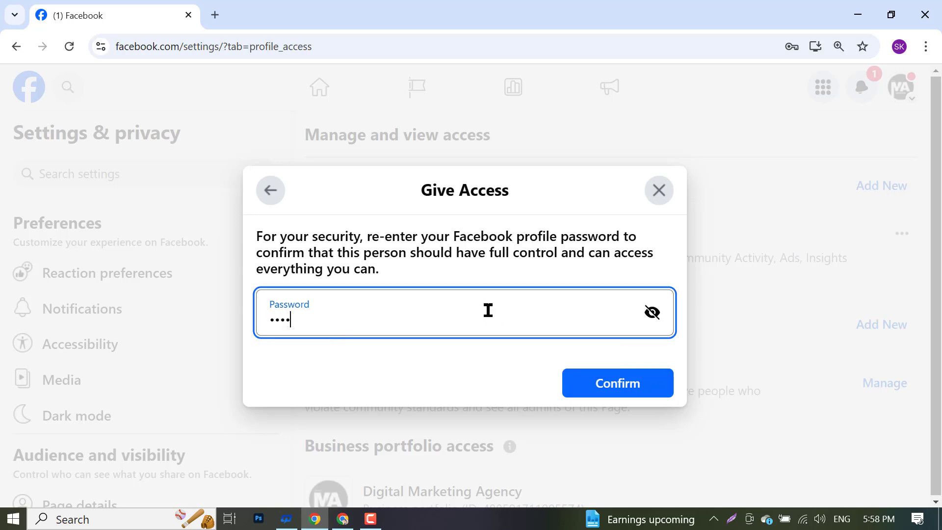
key(Return)
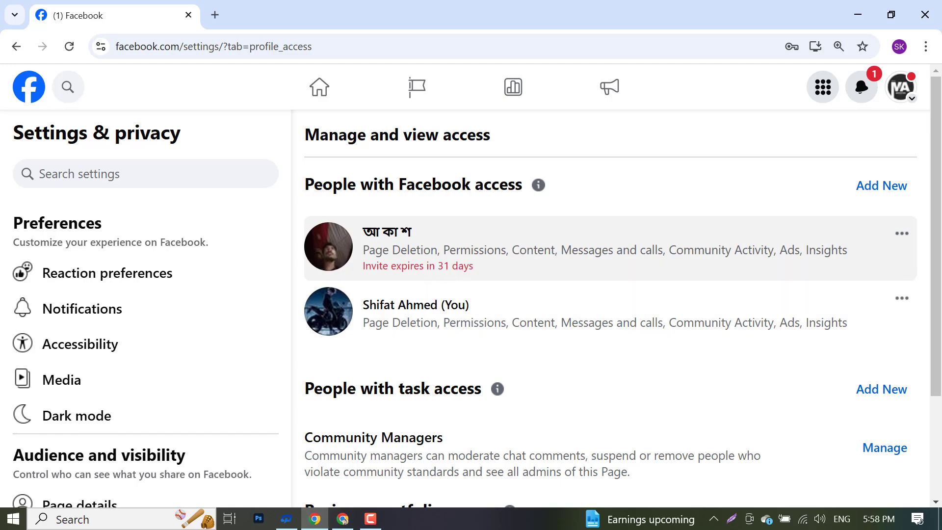
click(342, 518)
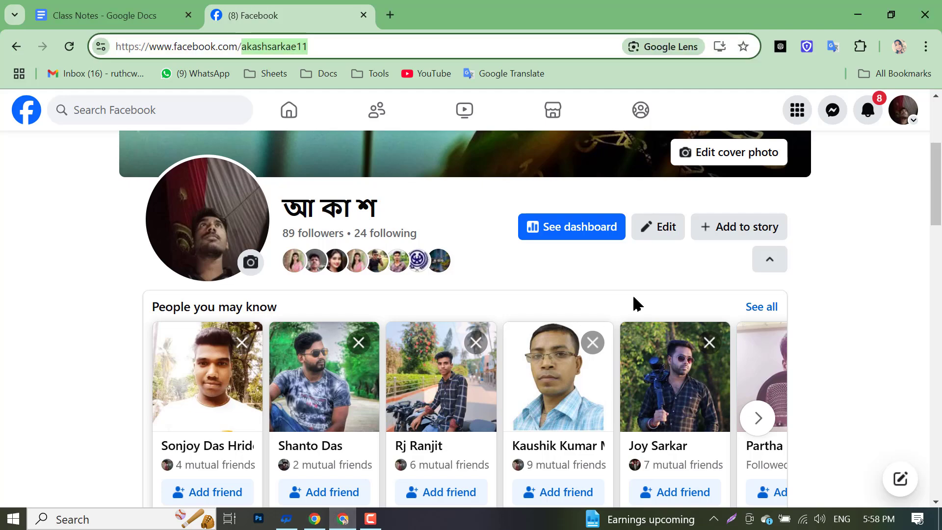
scroll(174, 275, down, 14)
scroll(181, 275, up, 8)
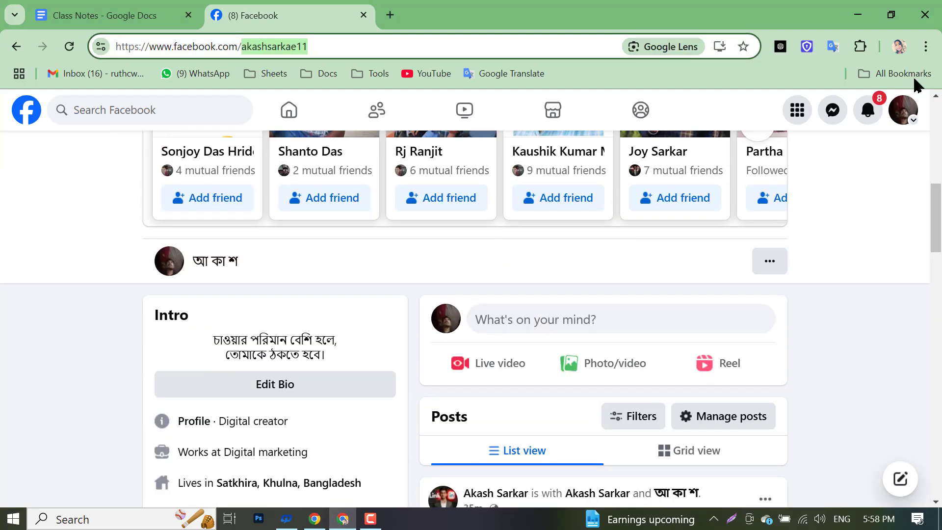
click(868, 111)
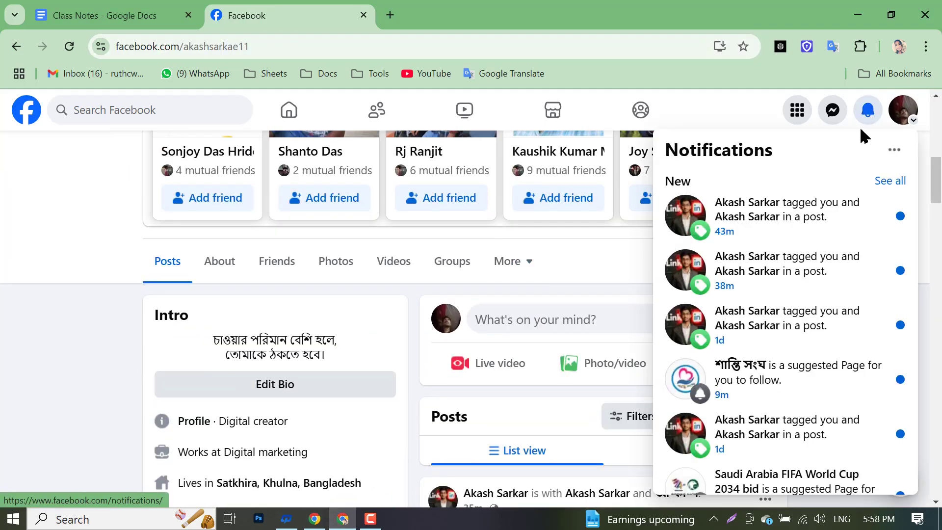
click(69, 48)
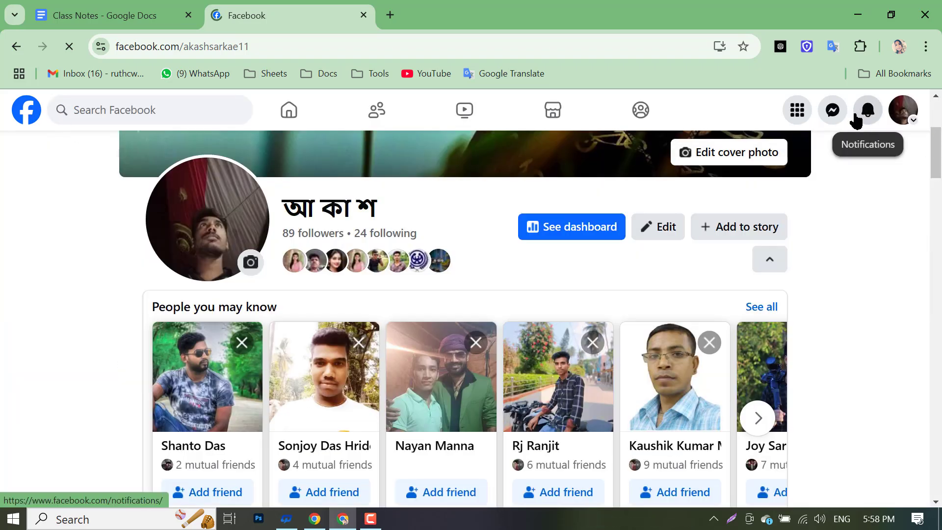
click(860, 118)
scroll(840, 157, down, 3)
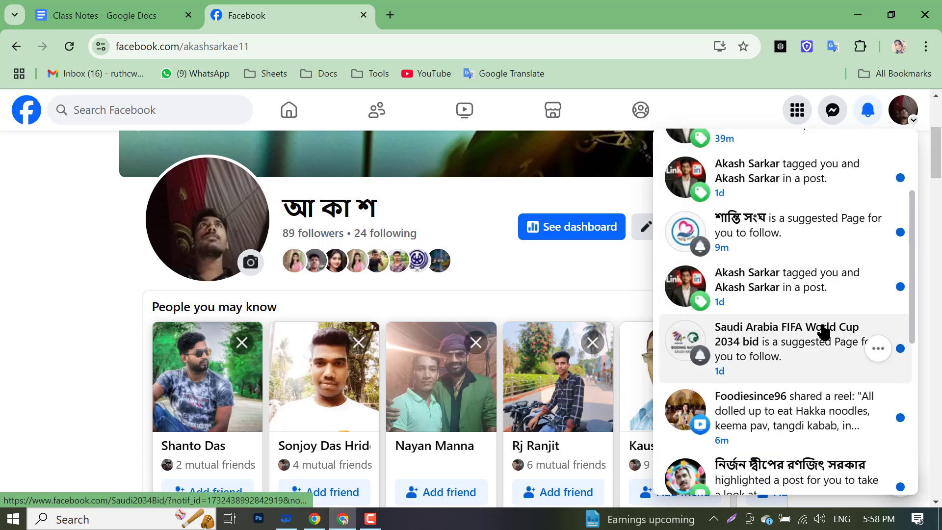
scroll(66, 275, down, 10)
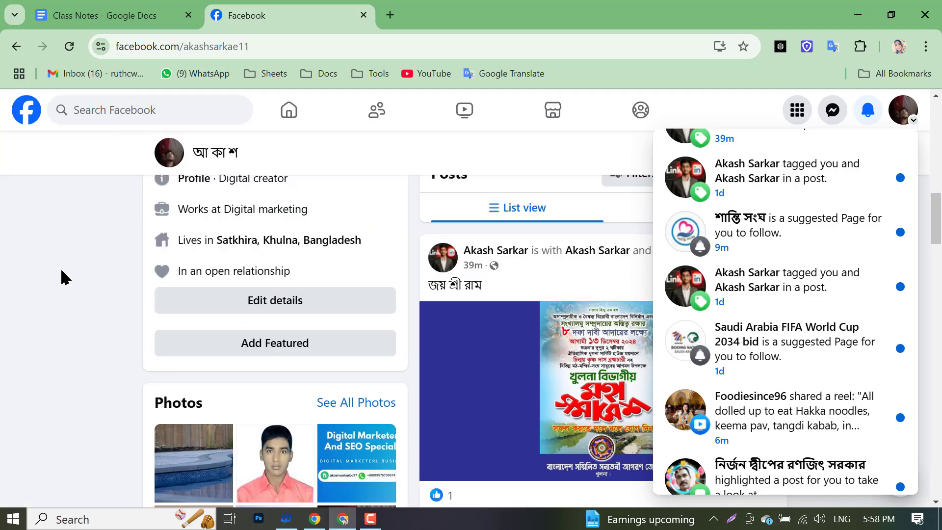
scroll(162, 295, up, 3)
scroll(539, 302, up, 4)
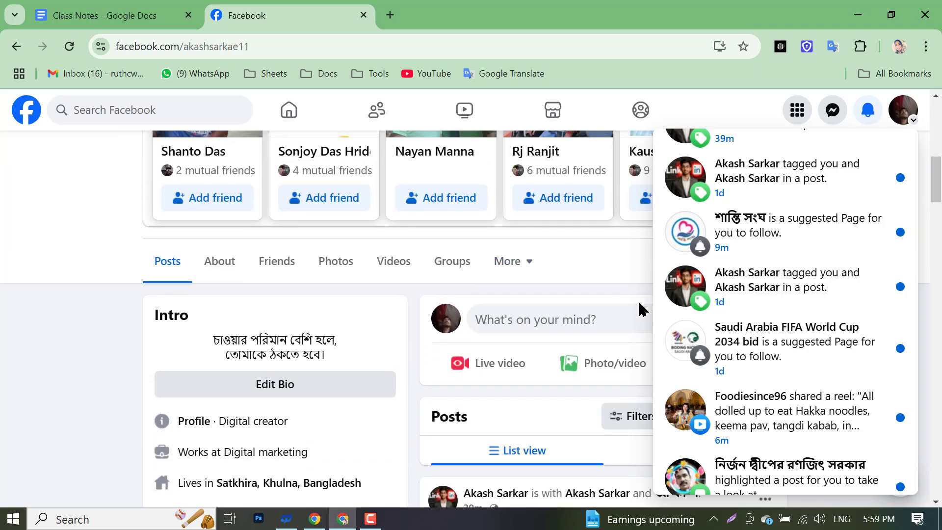
click(311, 520)
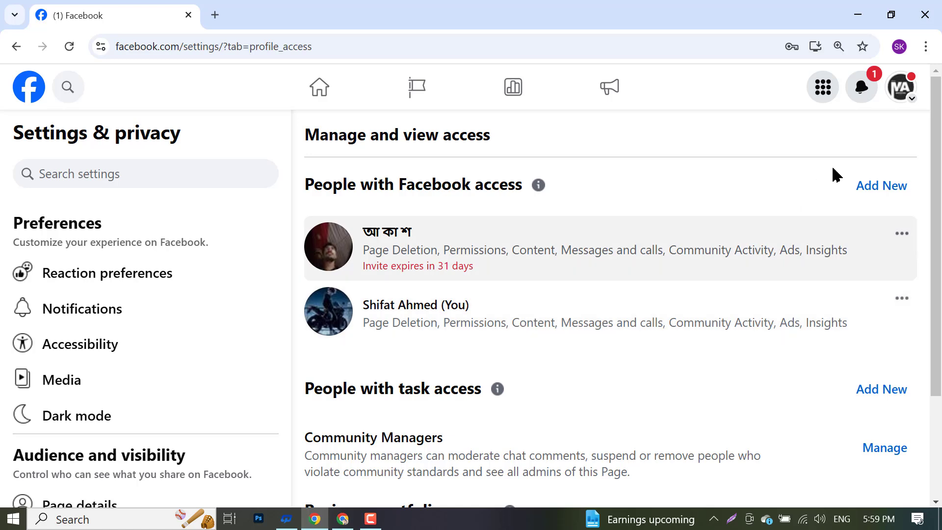
- Cancel the pending full-access invitation on the Page
click(901, 233)
click(676, 265)
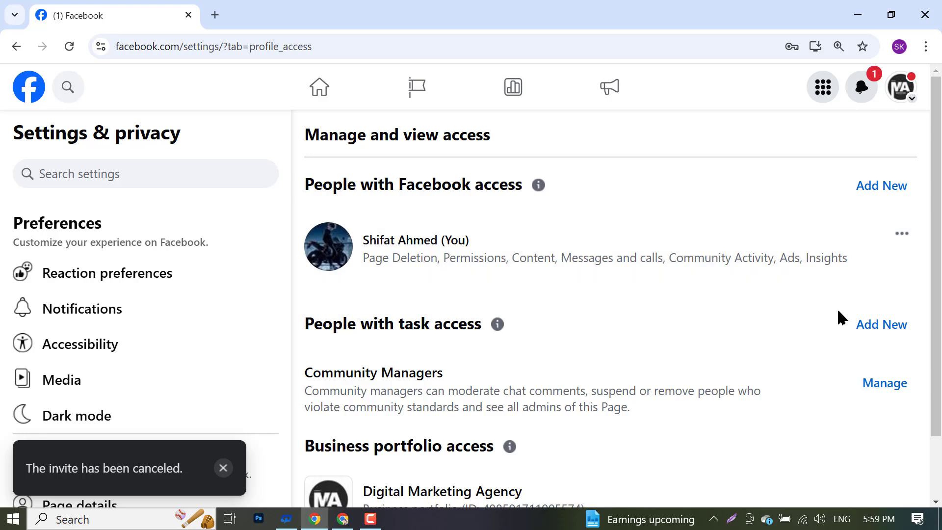
scroll(676, 316, down, 1)
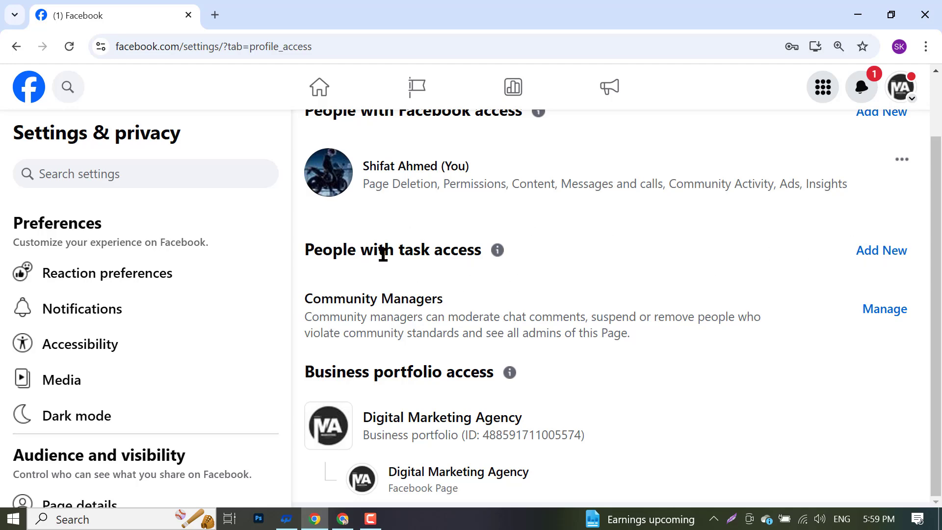
- Start a task-access invite and choose the invitee found by their pasted username
click(893, 259)
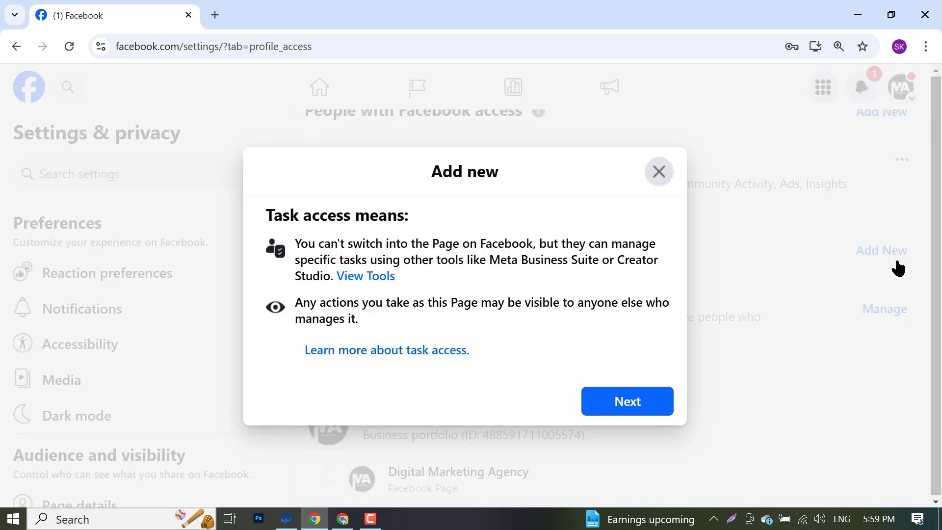
click(656, 403)
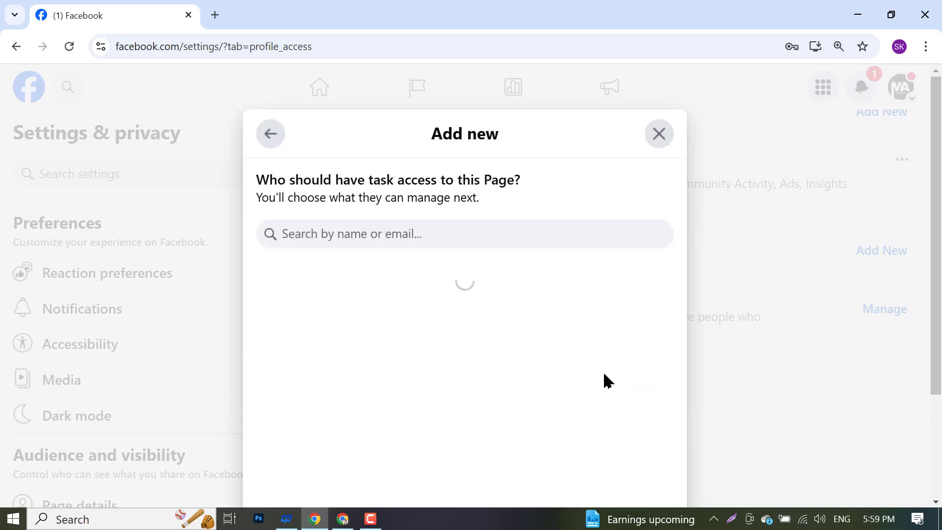
right_click(388, 232)
click(440, 380)
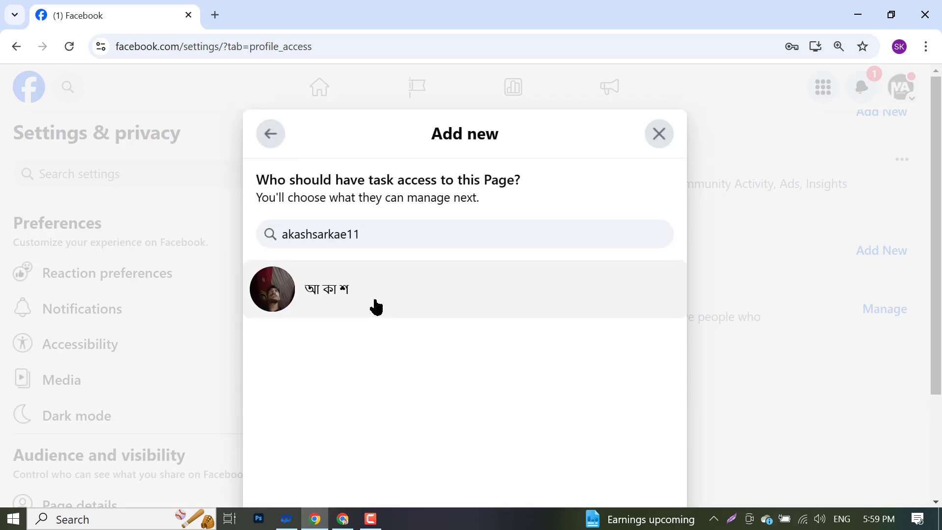
click(377, 305)
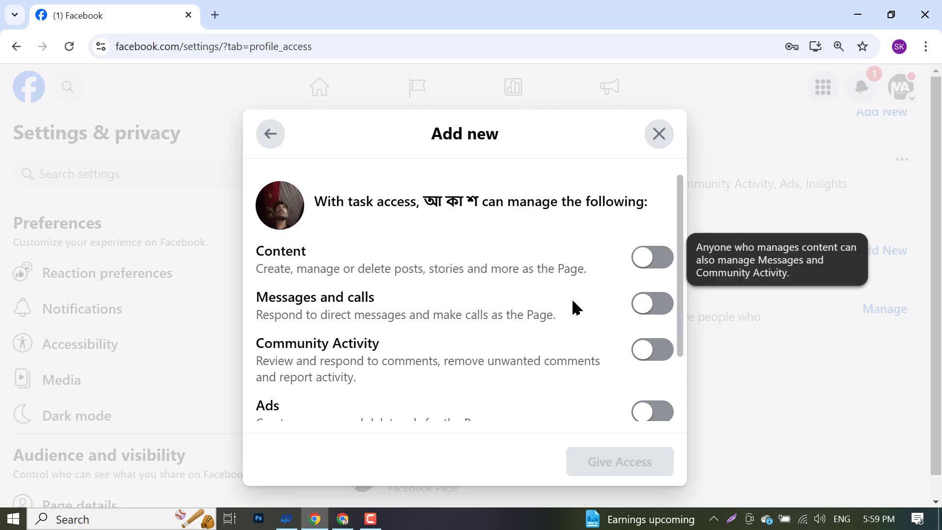
- Allow Content, Messages and calls, Community Activity, and Ads and Insights, then submit the grant
click(646, 264)
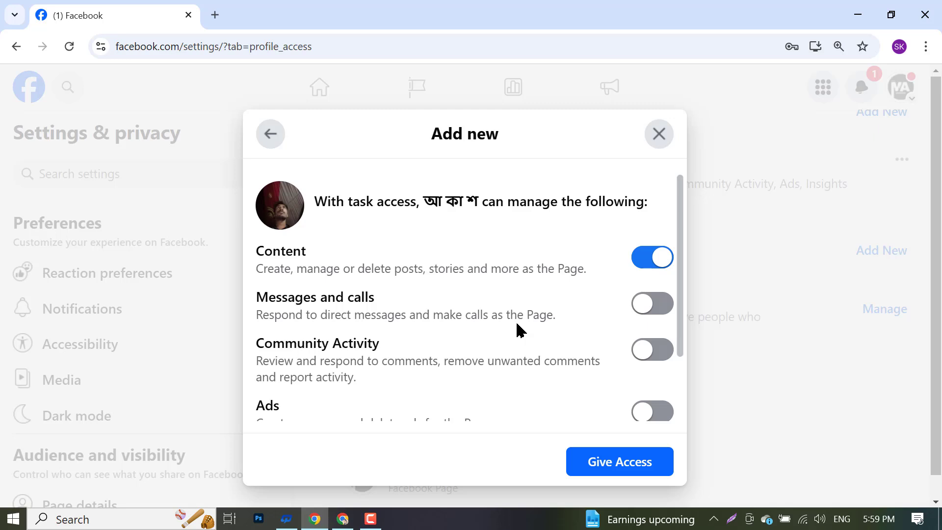
scroll(561, 358, down, 2)
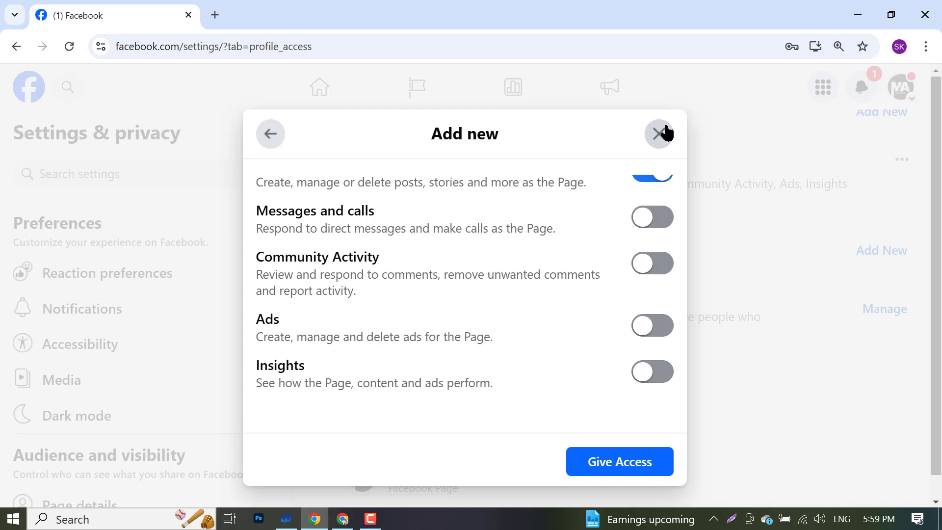
click(655, 227)
click(654, 223)
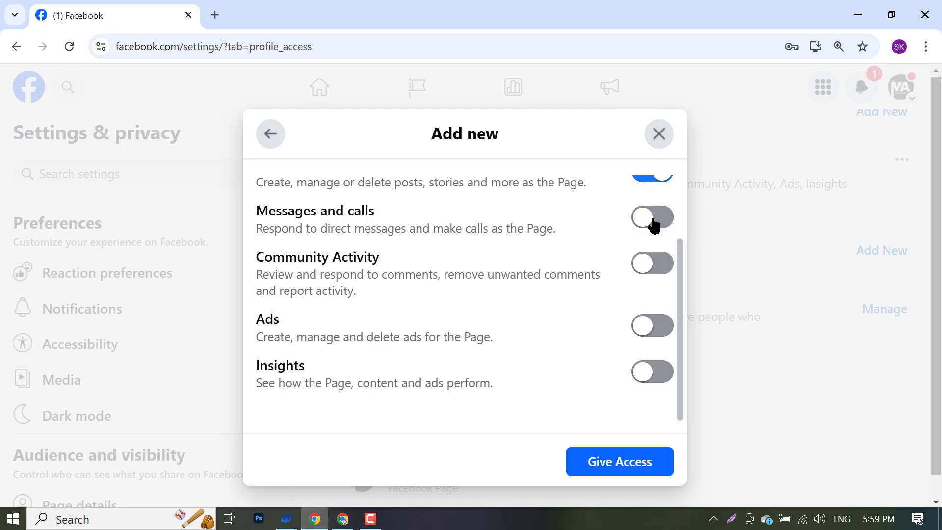
click(654, 226)
click(668, 268)
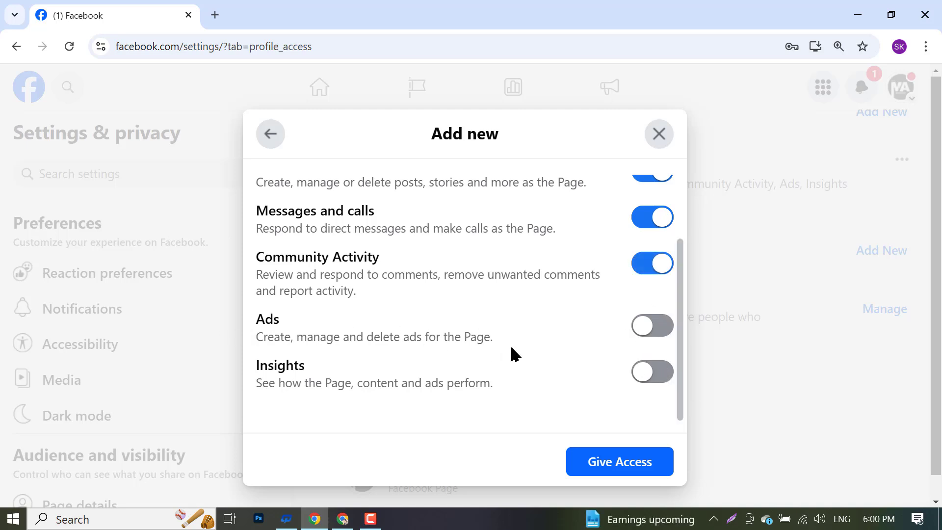
click(658, 333)
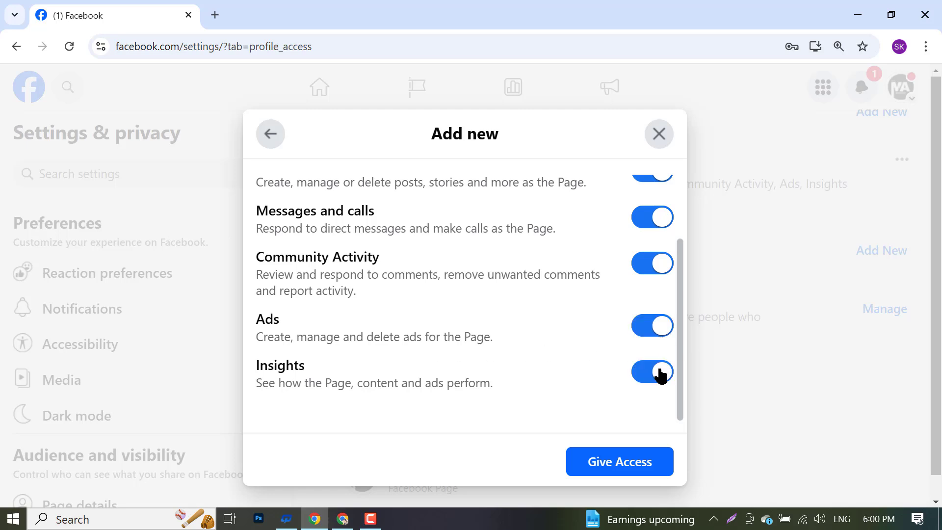
click(595, 470)
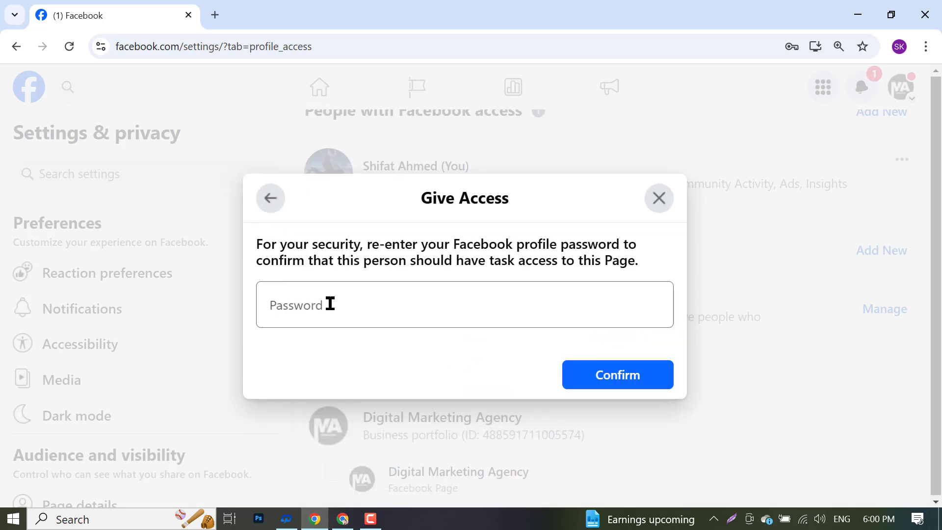
- Confirm the task-access grant by entering the account password
click(328, 304)
text(••)
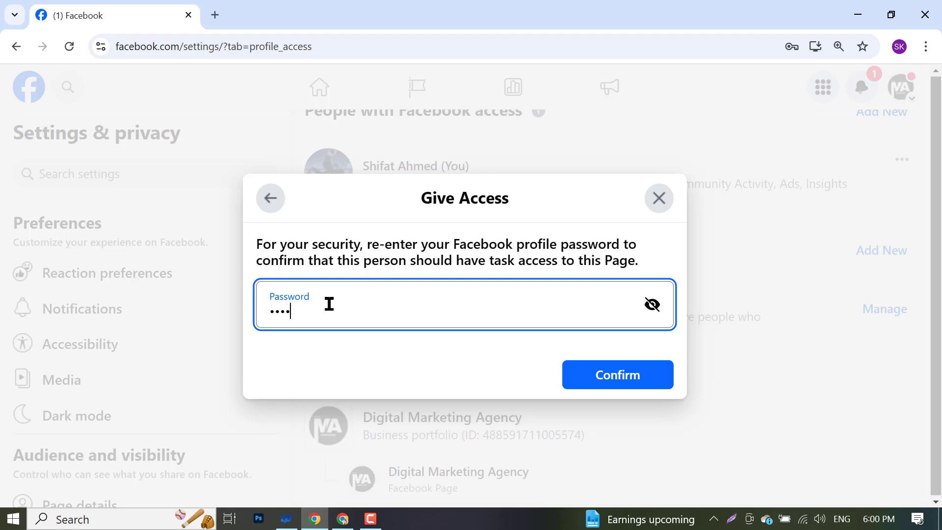
text(••••)
click(638, 385)
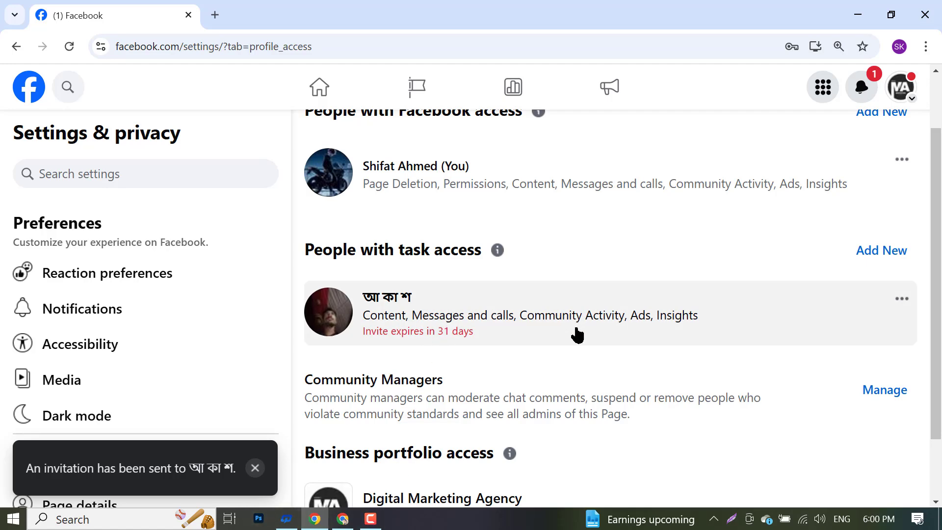
- Bring the invited account's browser window to the front
scroll(625, 316, up, 1)
scroll(624, 319, down, 2)
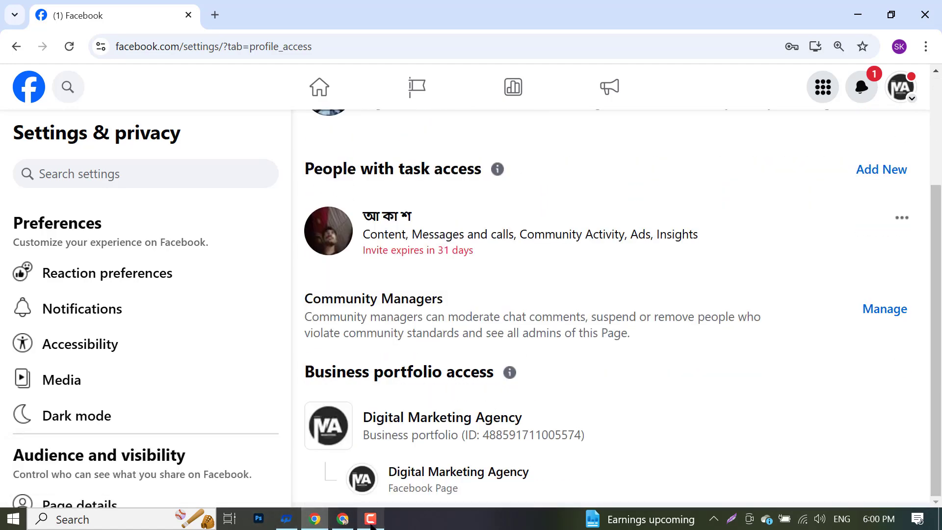
click(342, 518)
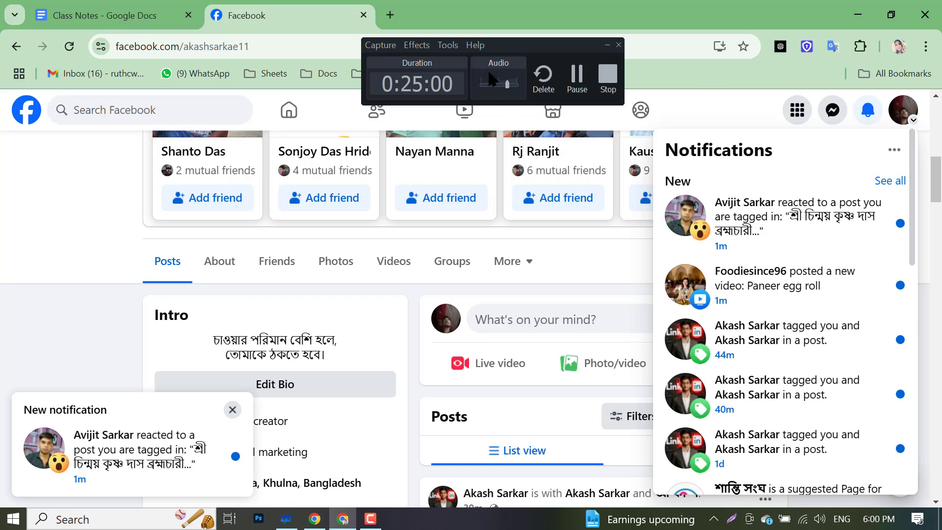
- Reload the invitee's profile, scroll its notifications for the task-access invite, then close them
click(607, 45)
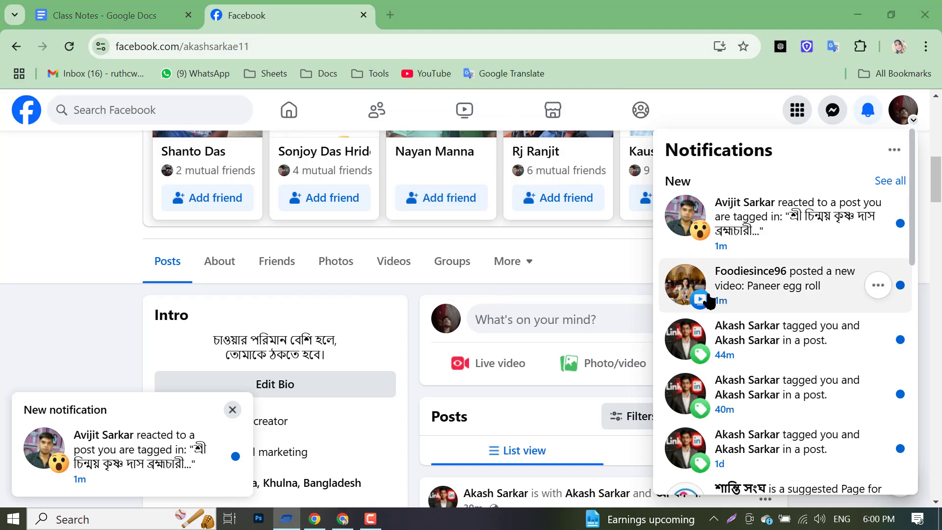
click(74, 51)
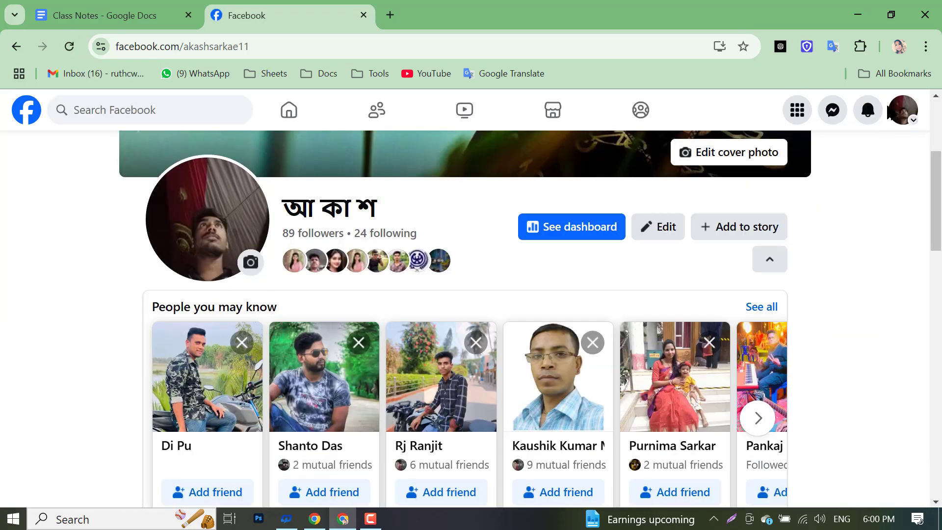
click(866, 111)
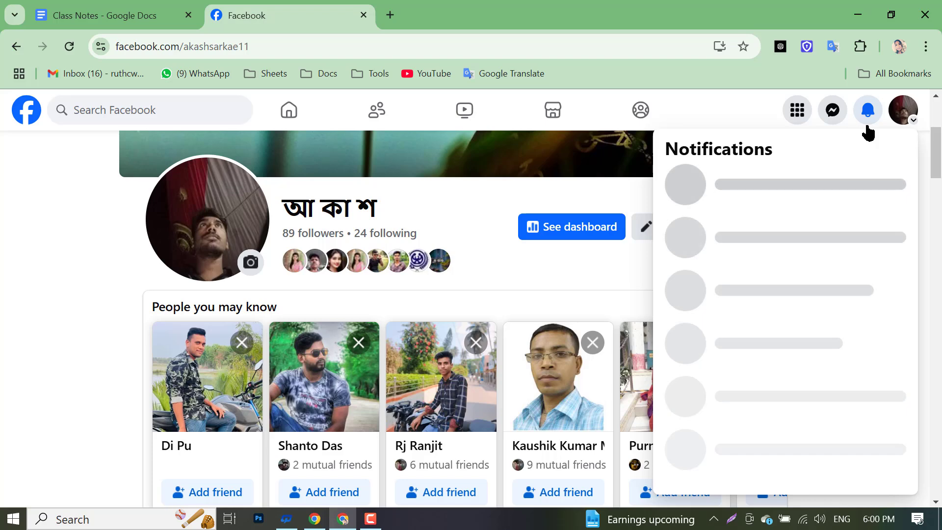
scroll(803, 224, down, 3)
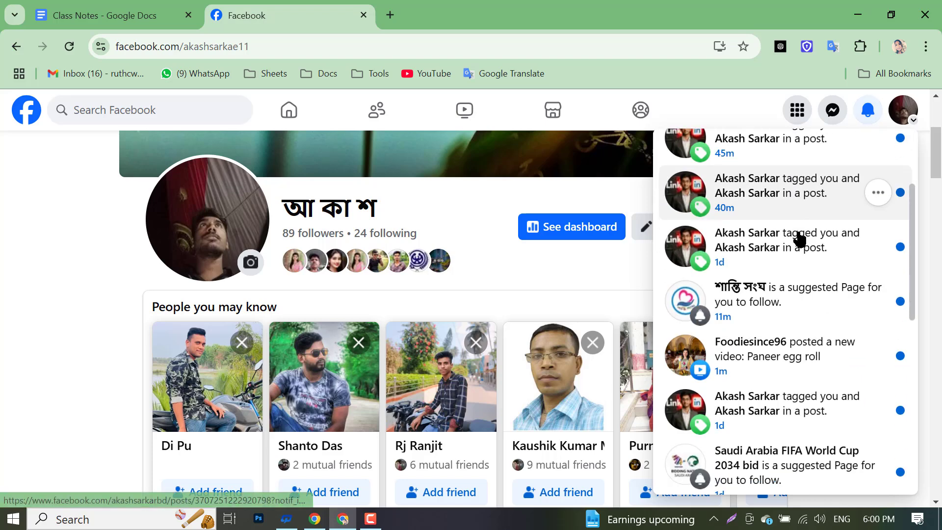
scroll(794, 255, down, 7)
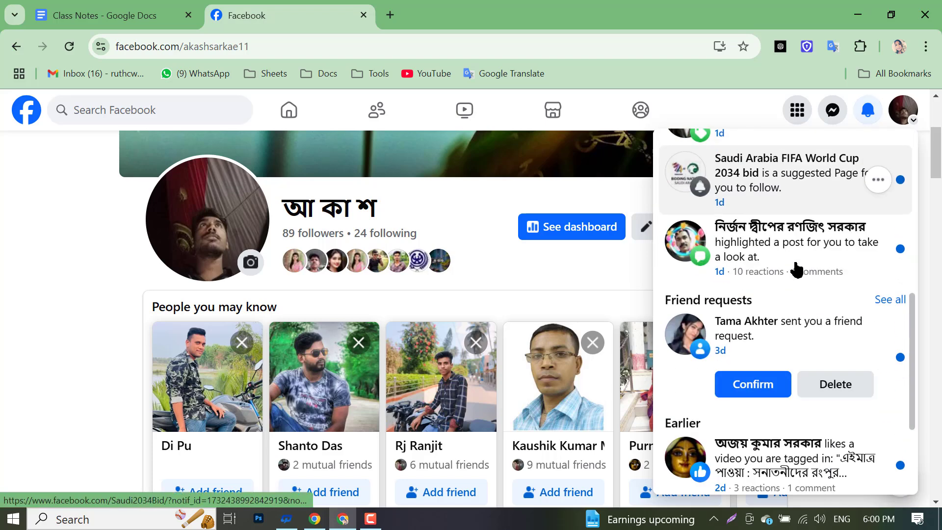
scroll(782, 273, down, 3)
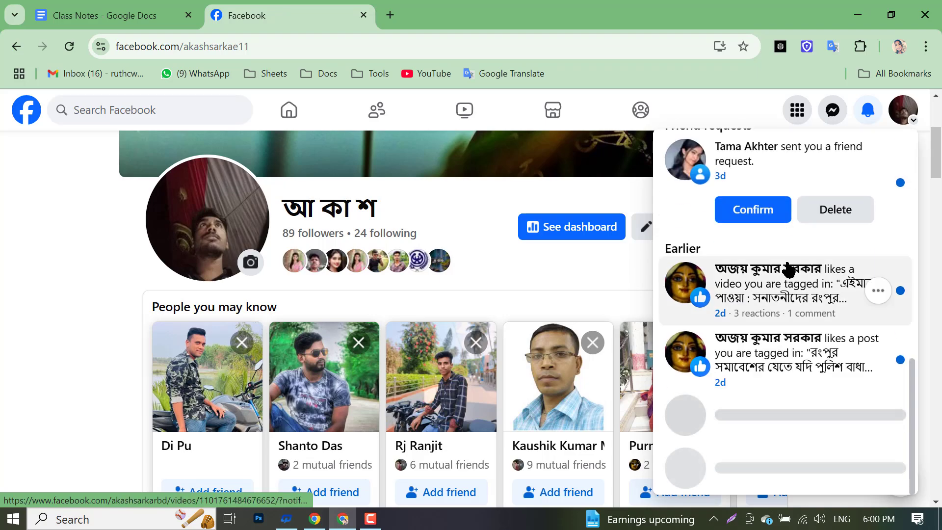
scroll(784, 271, up, 8)
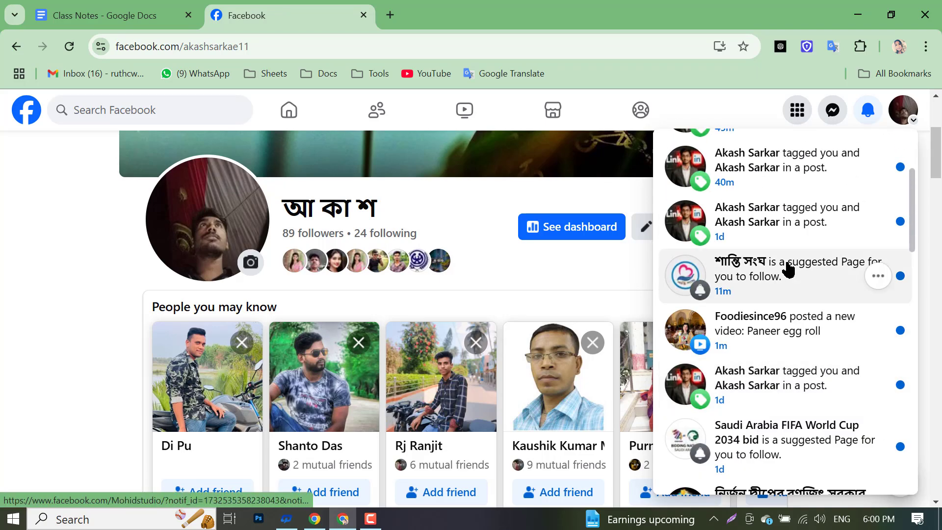
scroll(783, 273, down, 1)
scroll(740, 278, up, 5)
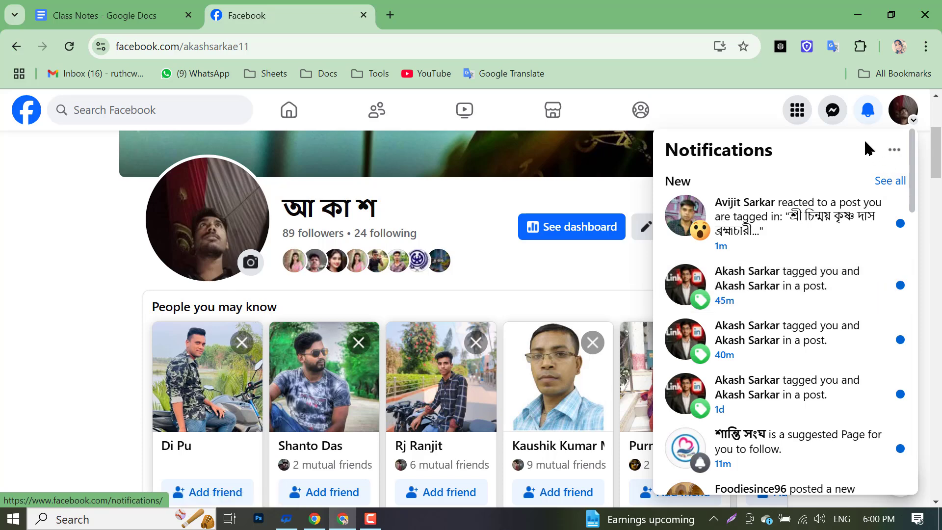
click(867, 110)
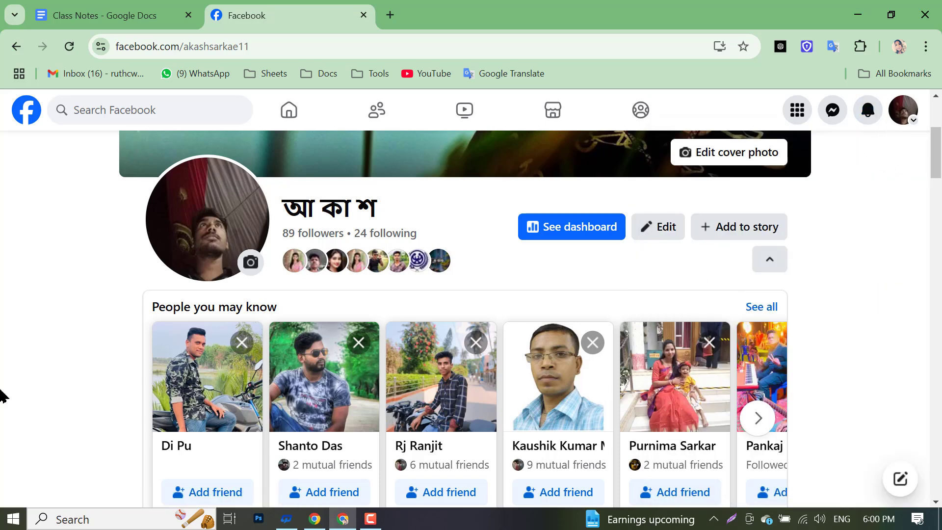
scroll(44, 488, down, 6)
scroll(64, 476, up, 6)
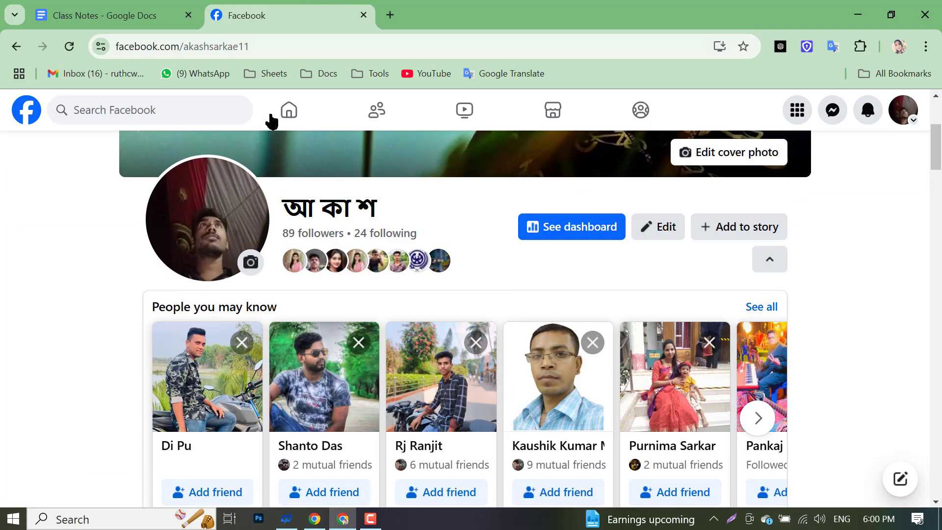
- Cancel the pending task-access invitation in the Page settings, then return to Class Notes
click(353, 515)
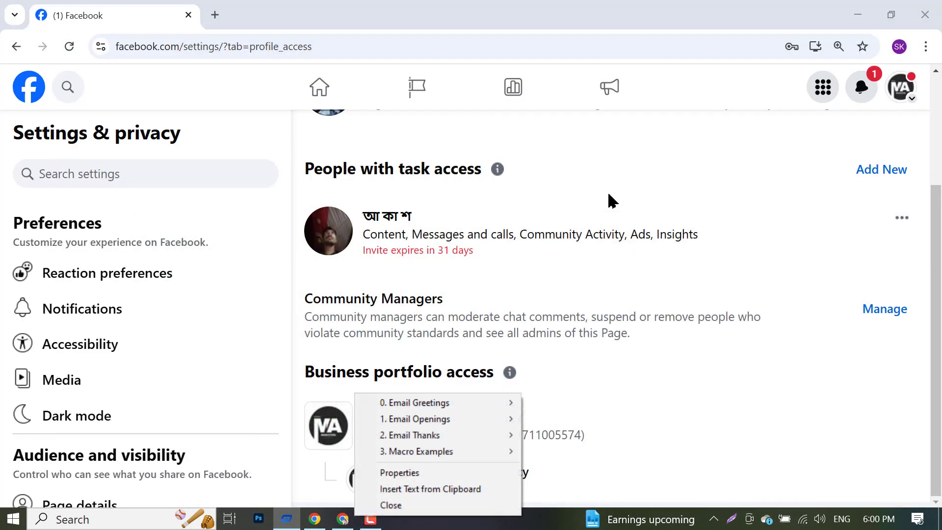
click(898, 219)
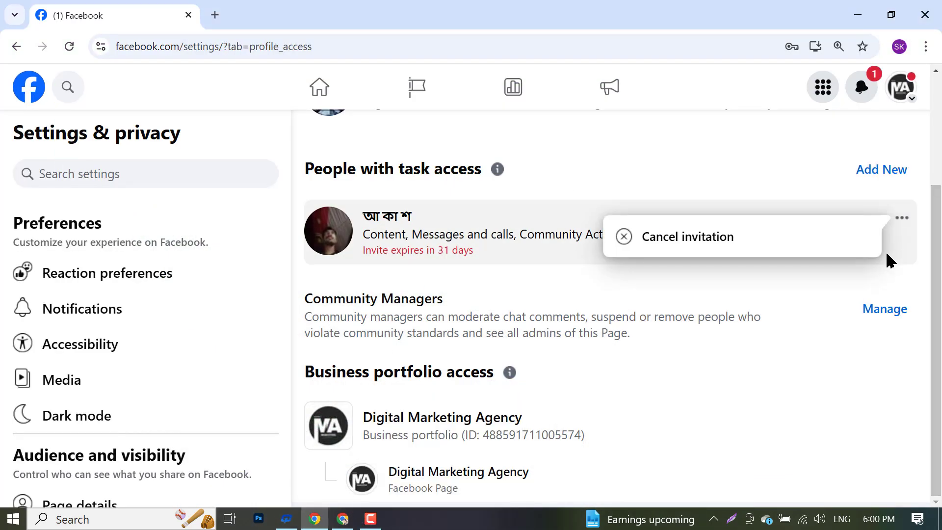
click(715, 239)
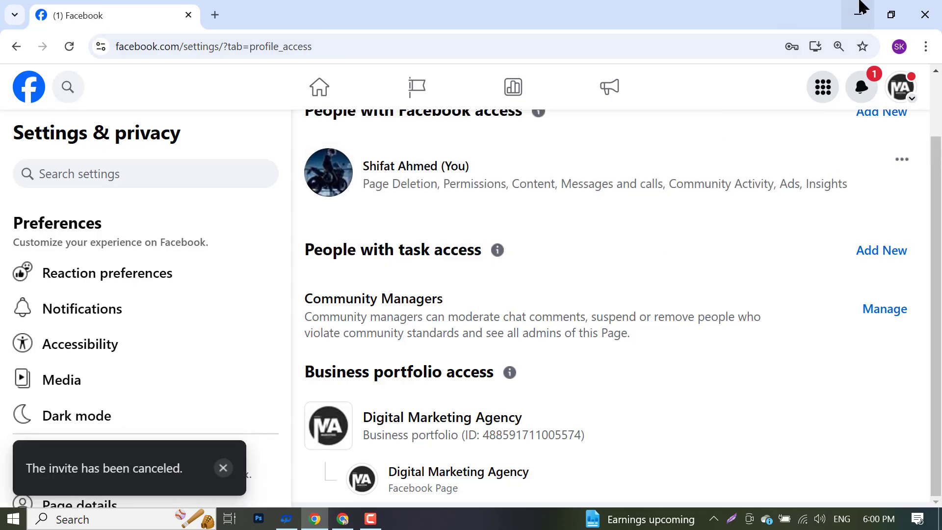
click(353, 520)
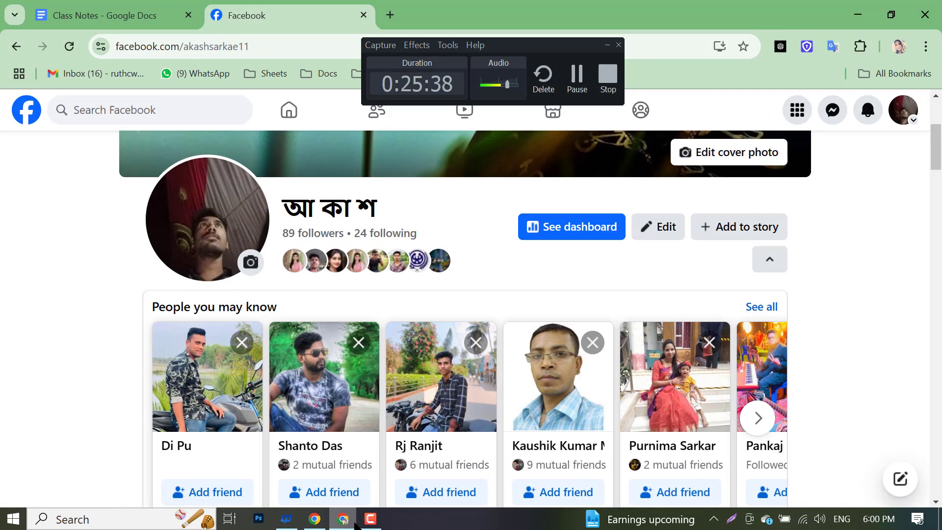
click(134, 16)
- Select 'Facebook Business Page Access.' and give it a blue highlight
click(396, 258)
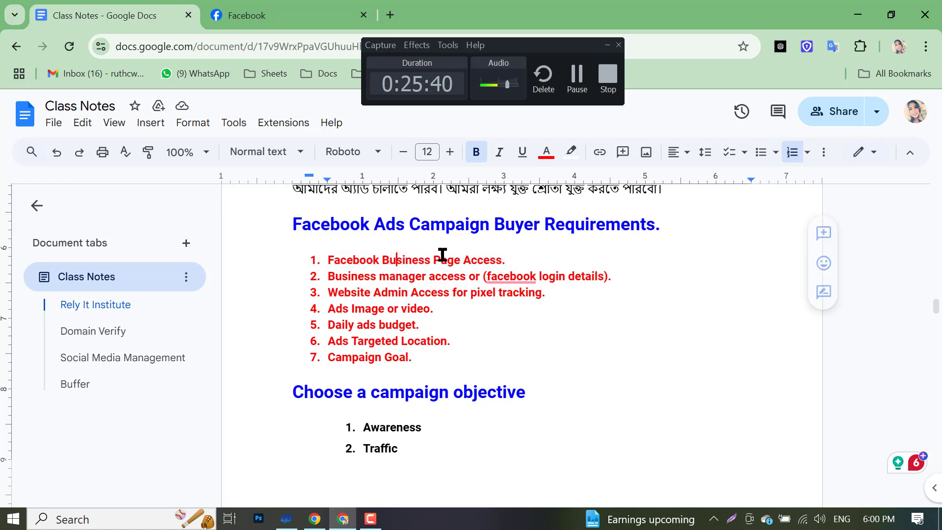
drag(525, 249, 411, 263)
click(415, 276)
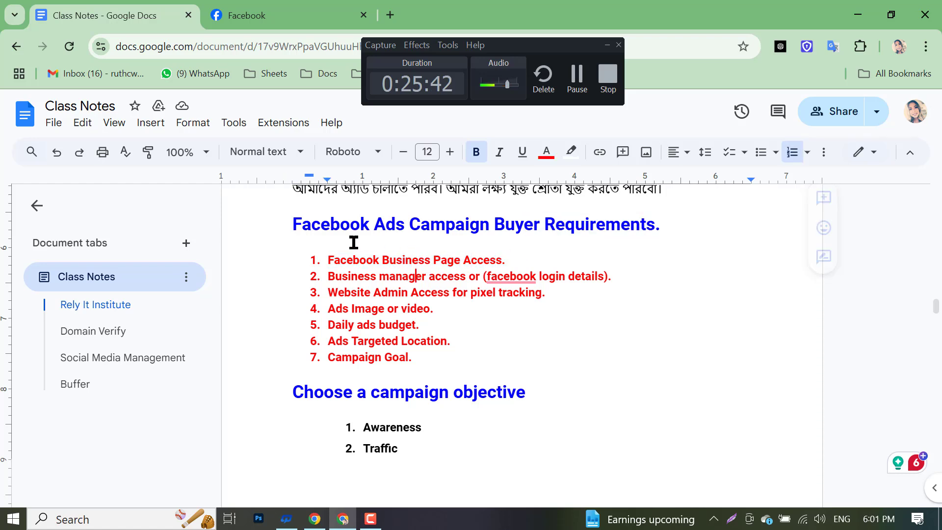
drag(327, 260, 520, 263)
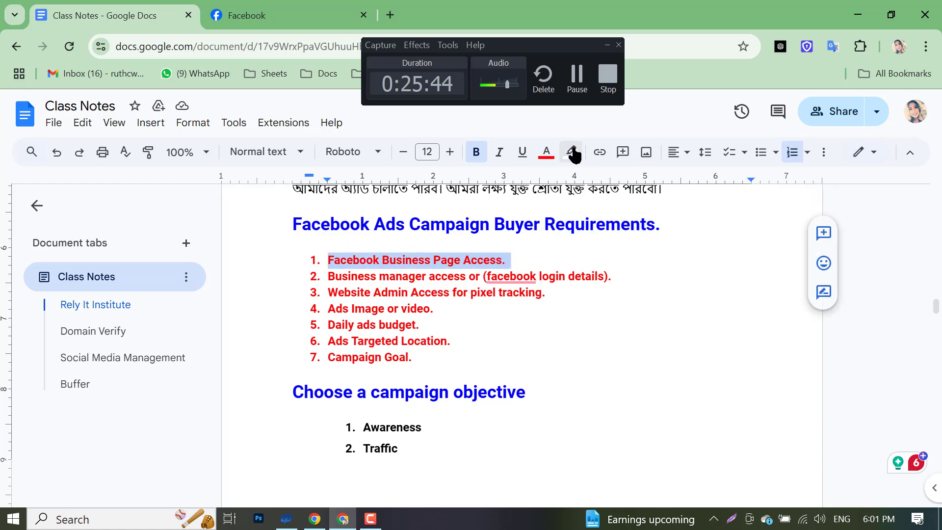
click(575, 155)
click(678, 220)
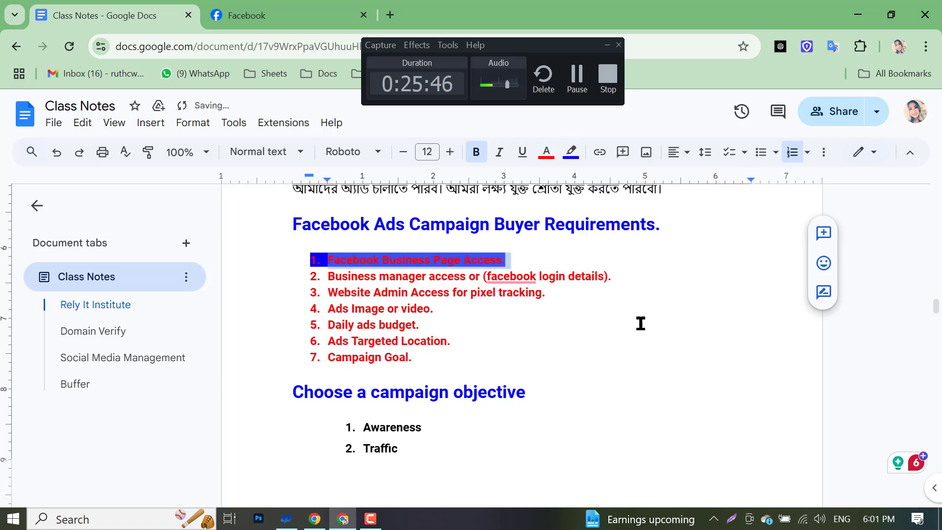
- Deselect the highlighted line and switch back to Facebook
click(637, 334)
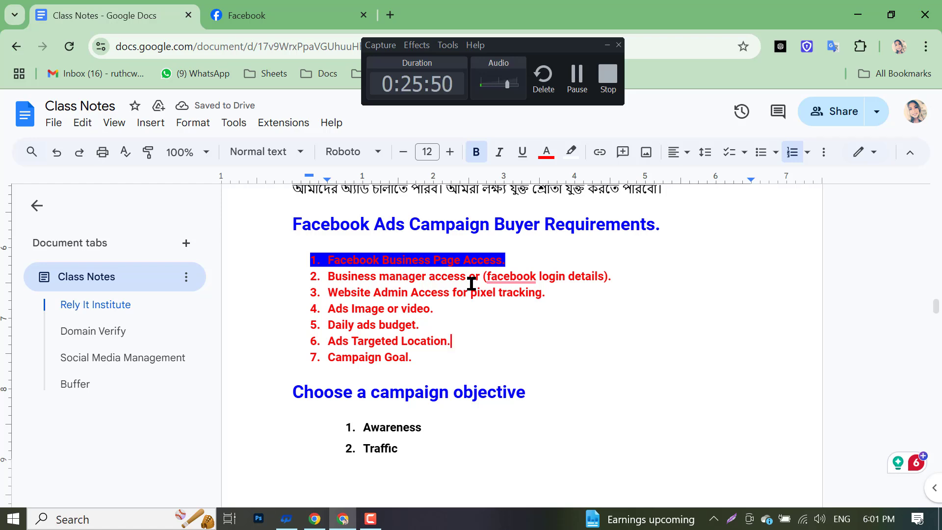
click(634, 391)
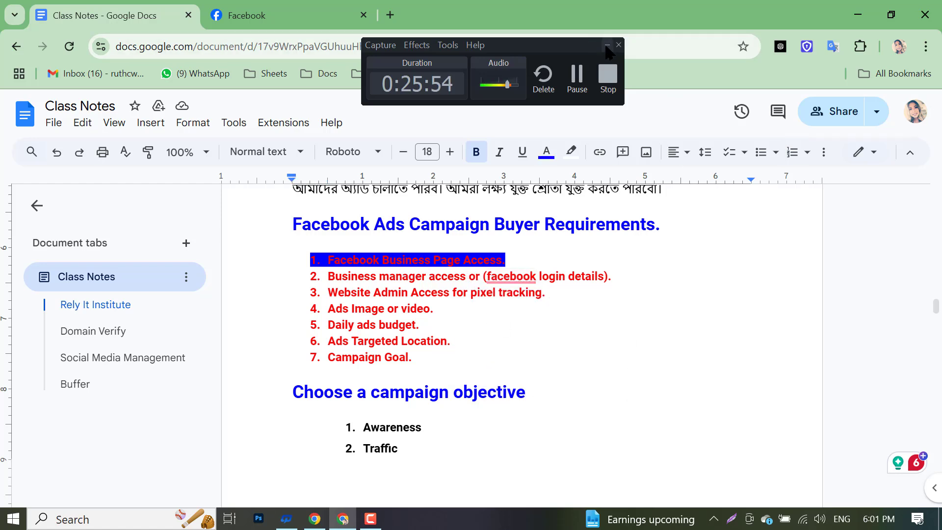
click(606, 45)
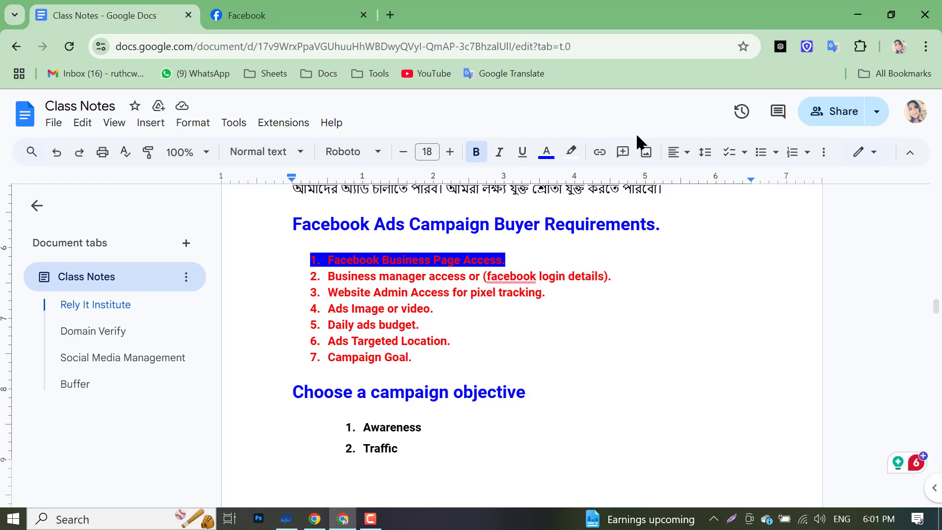
click(295, 11)
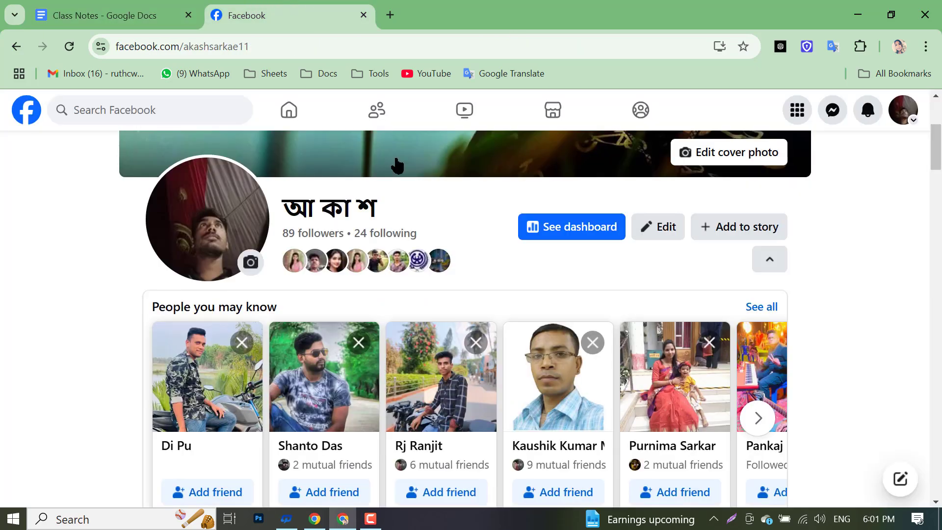
- Switch the admin window from Digital Marketing Agency to the personal profile, then go Home
click(318, 520)
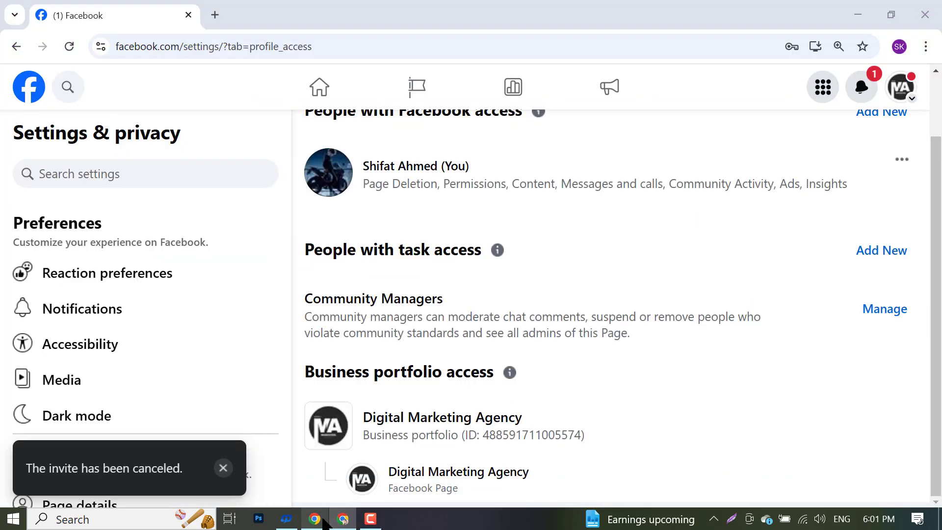
click(906, 88)
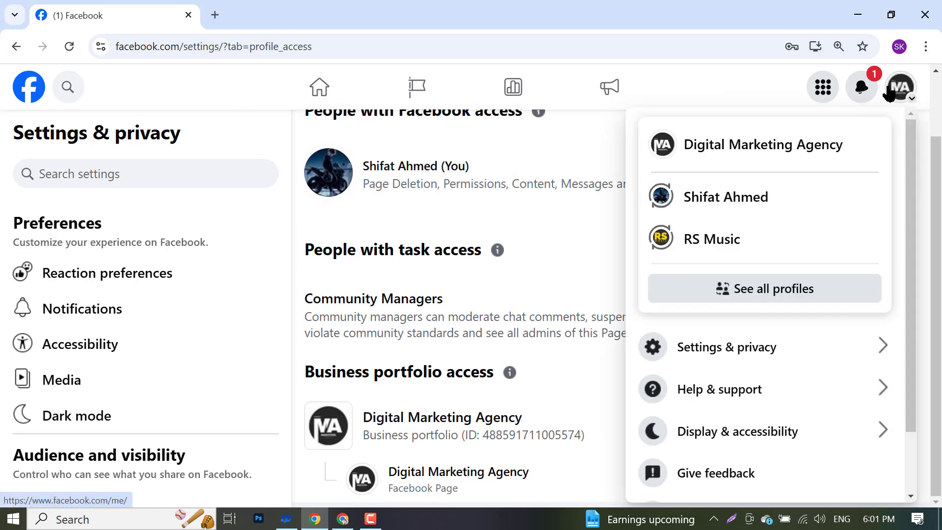
click(755, 203)
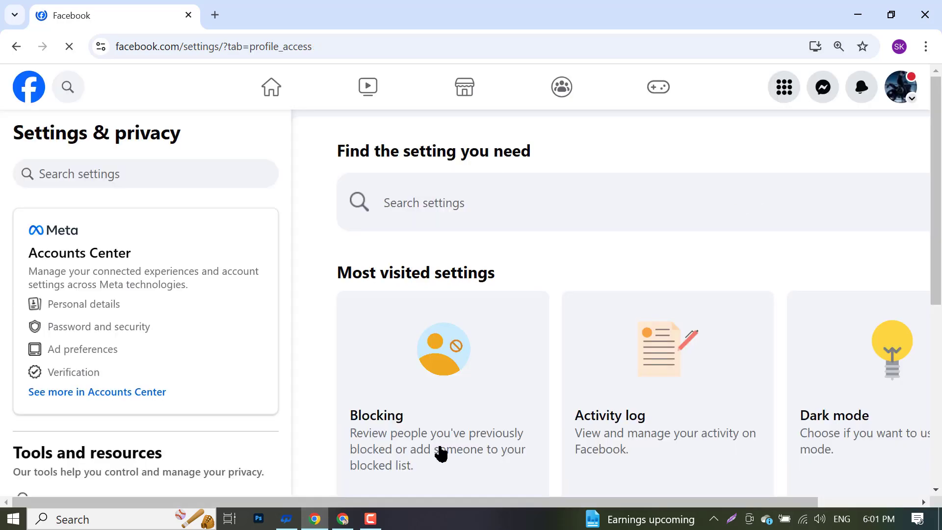
click(269, 88)
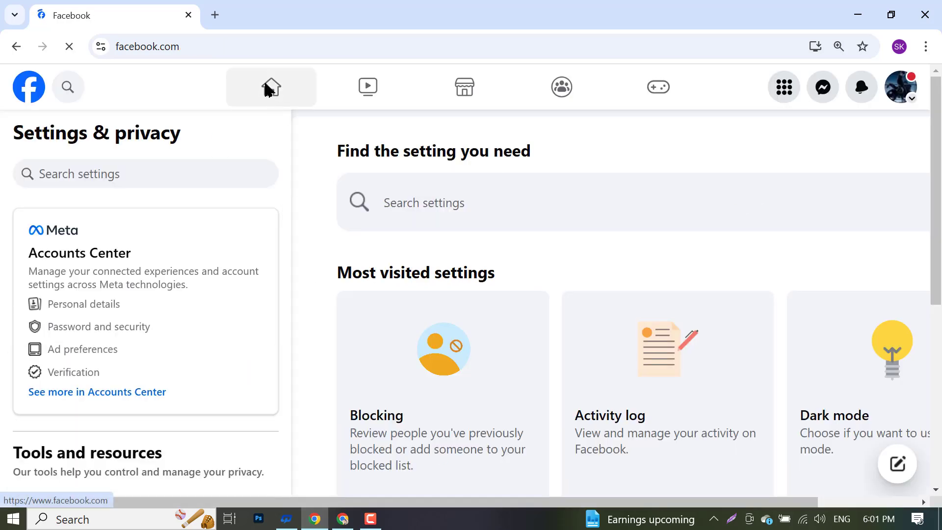
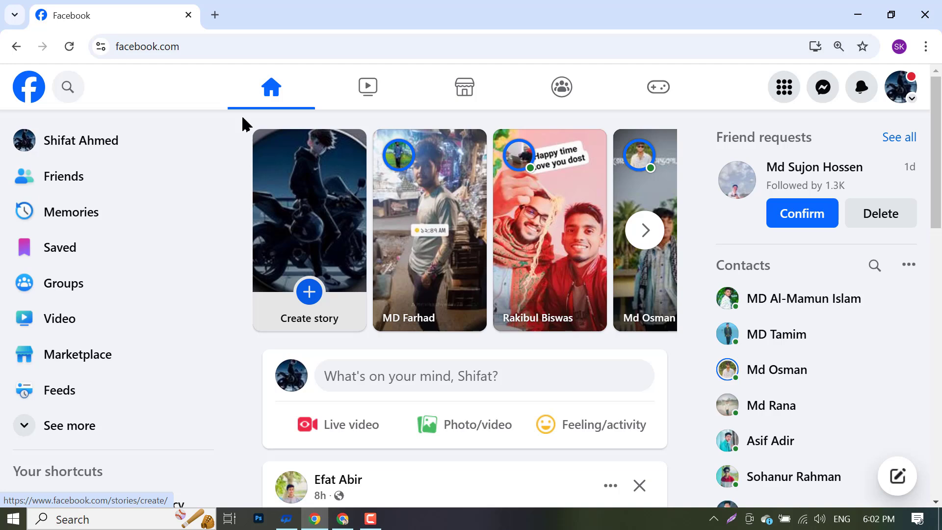
- Switch Facebook to act as the Digital Marketing Agency Page and dismiss the notice
scroll(187, 204, down, 3)
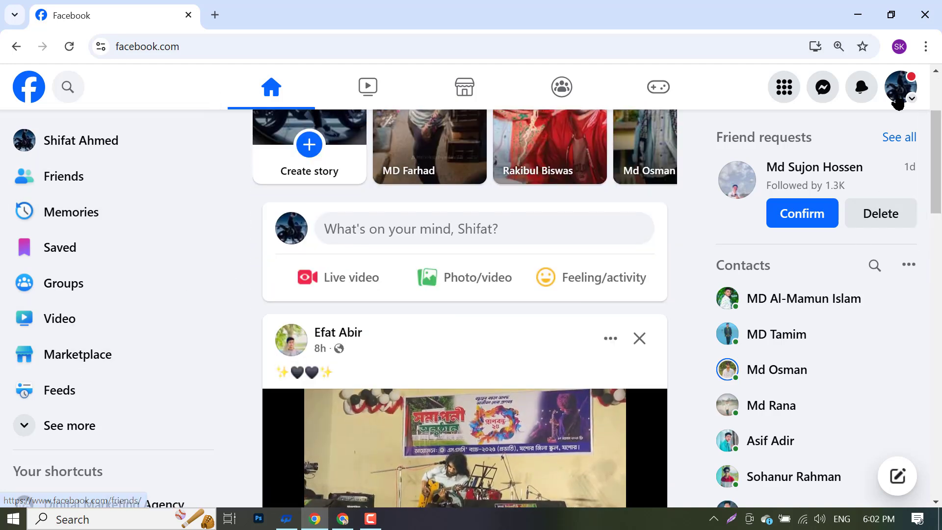
click(900, 87)
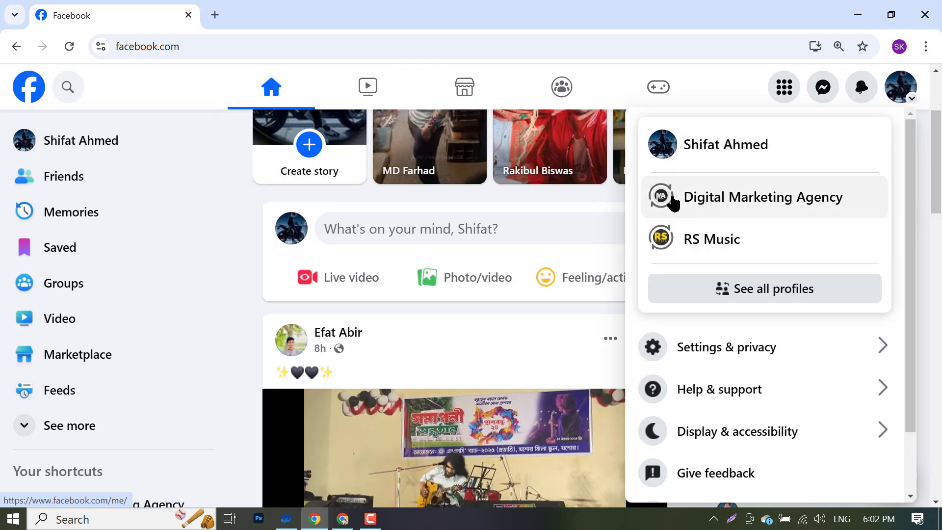
click(777, 202)
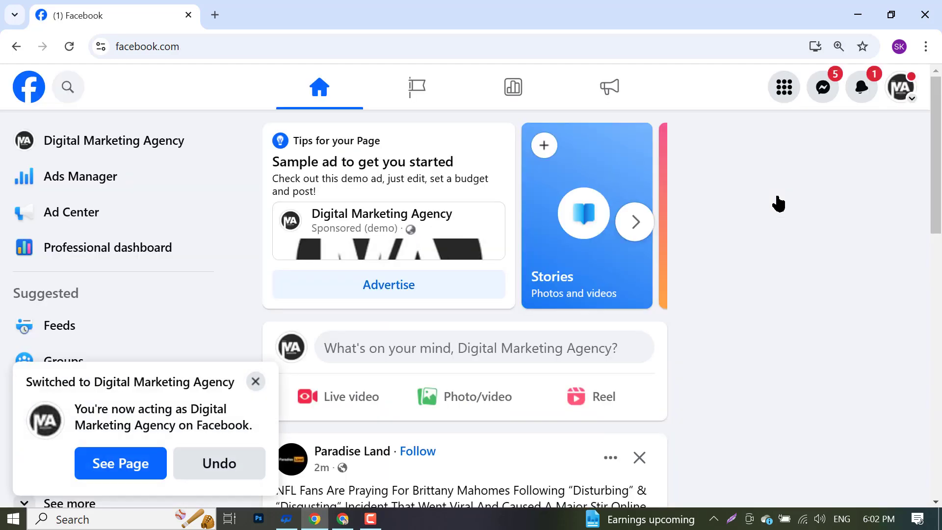
click(255, 382)
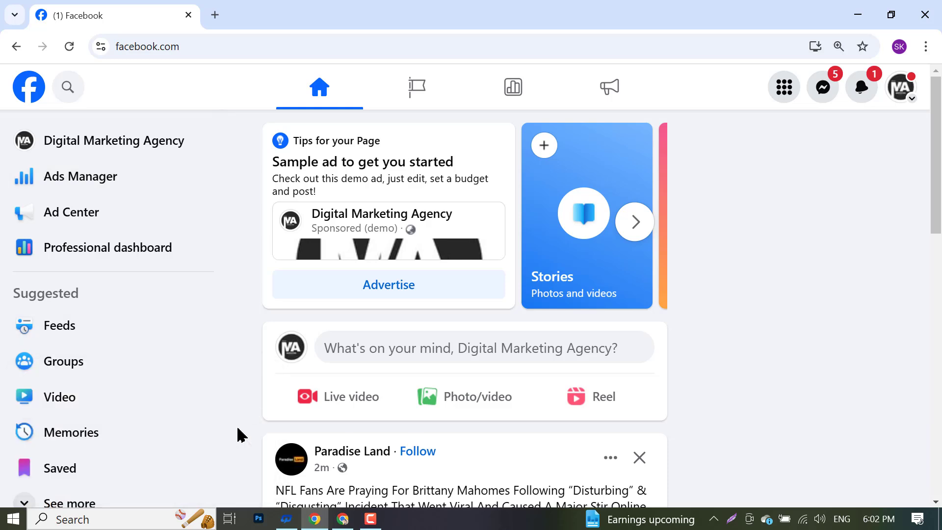
- Open the Digital Marketing Agency Page from the left sidebar
click(214, 15)
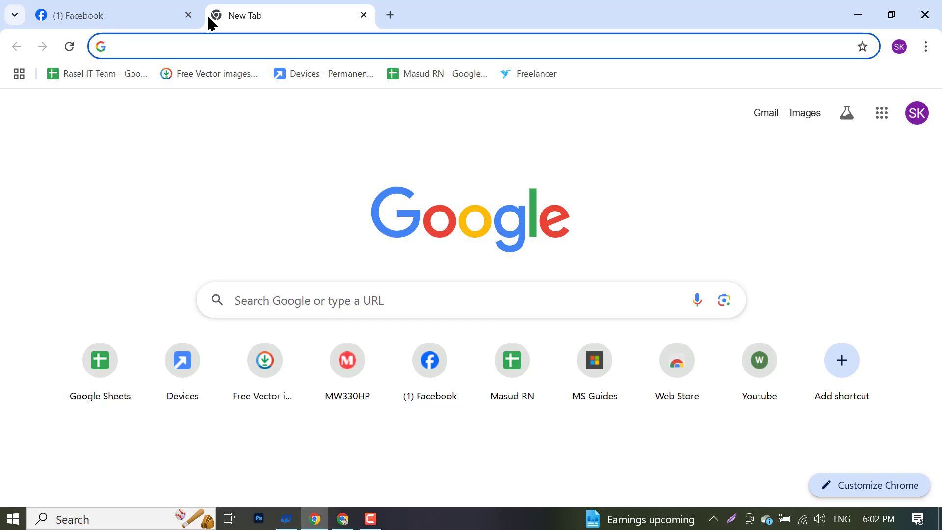
click(98, 8)
scroll(82, 491, down, 4)
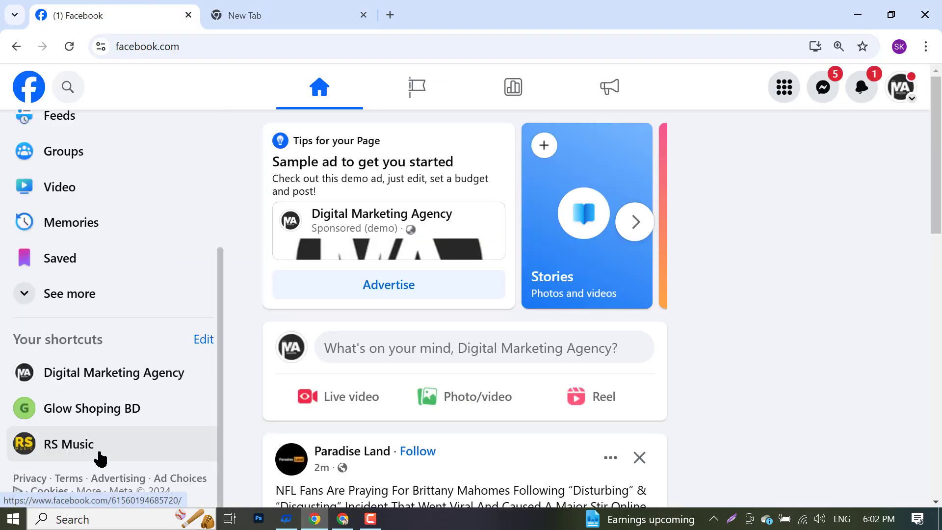
scroll(99, 456, up, 4)
scroll(105, 256, down, 4)
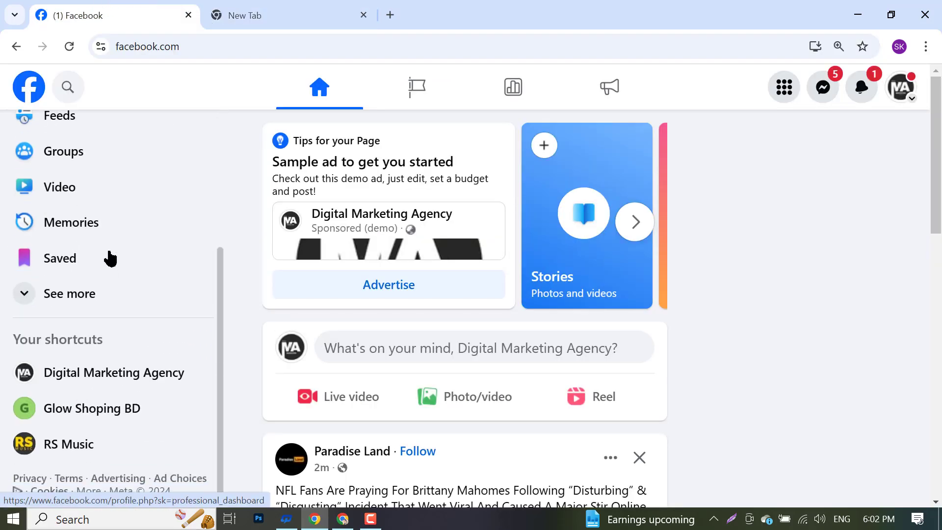
scroll(112, 314, up, 4)
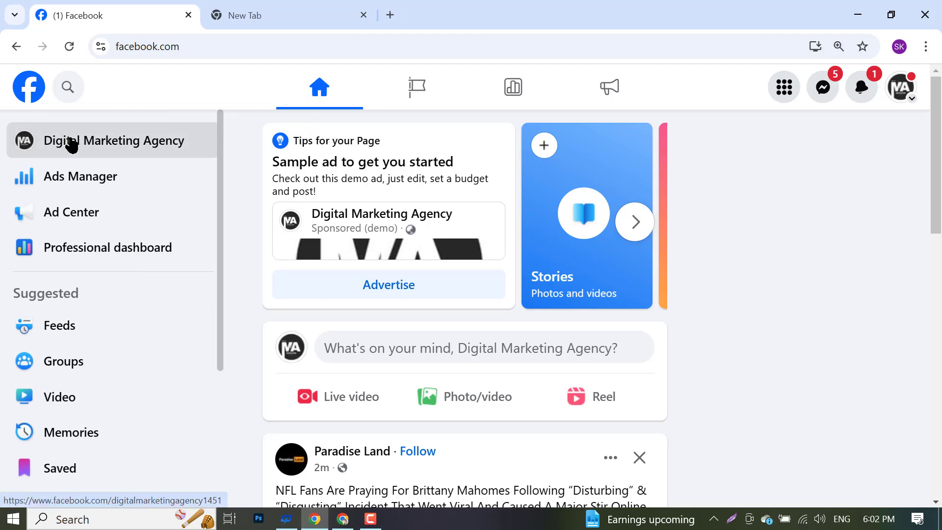
click(70, 143)
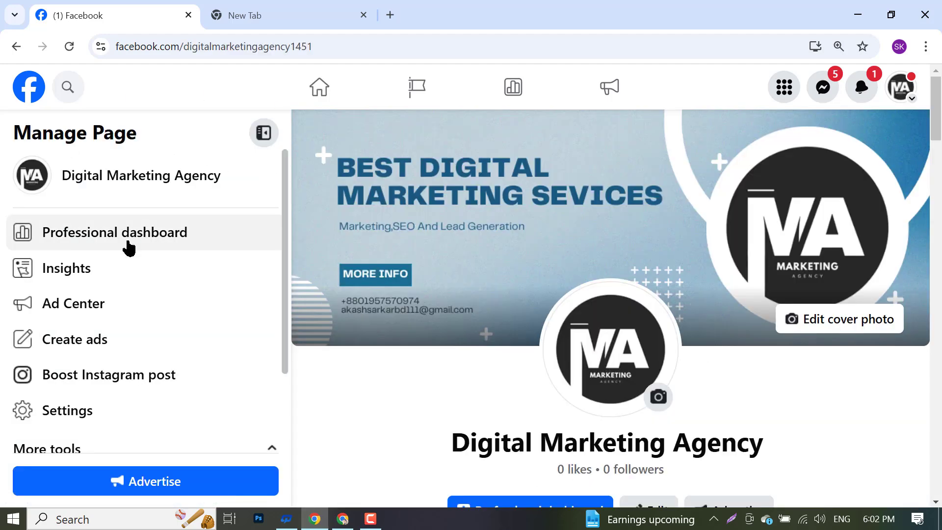
- Load business.facebook.com in the blank second tab to reach Meta Business Suite Home
scroll(121, 260, down, 2)
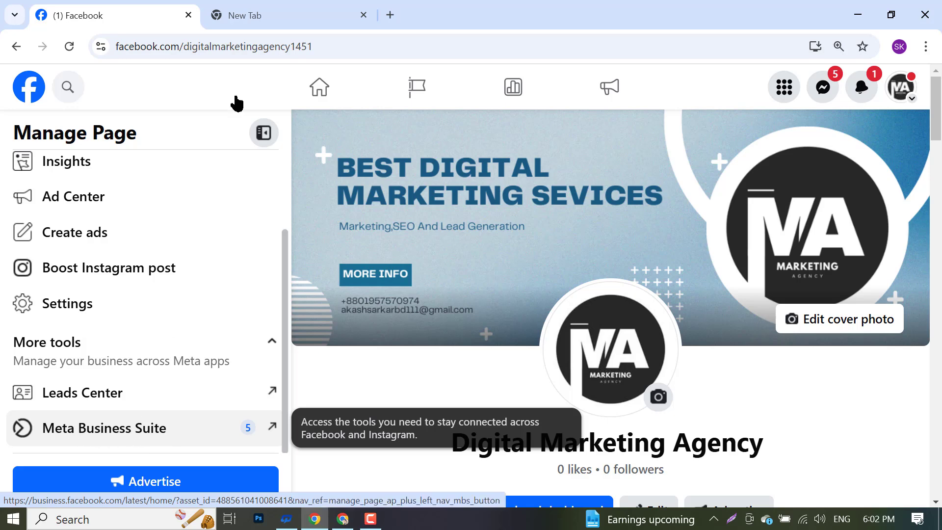
click(225, 9)
text(bu)
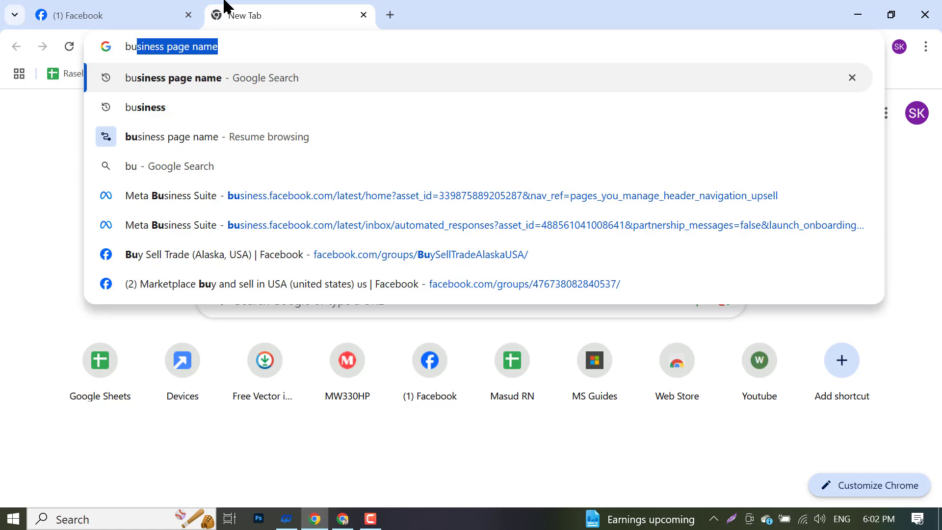
key(End)
key(BackSpace)
key(BackSpace)
key(BackSpace)
key(BackSpace)
key(BackSpace)
key(BackSpace)
key(BackSpace)
key(BackSpace)
key(BackSpace)
key(BackSpace)
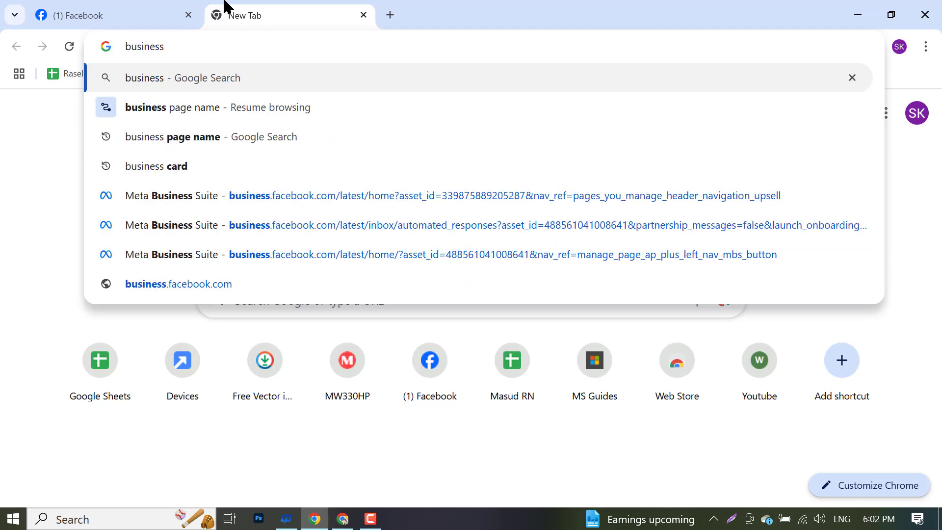
text(.f)
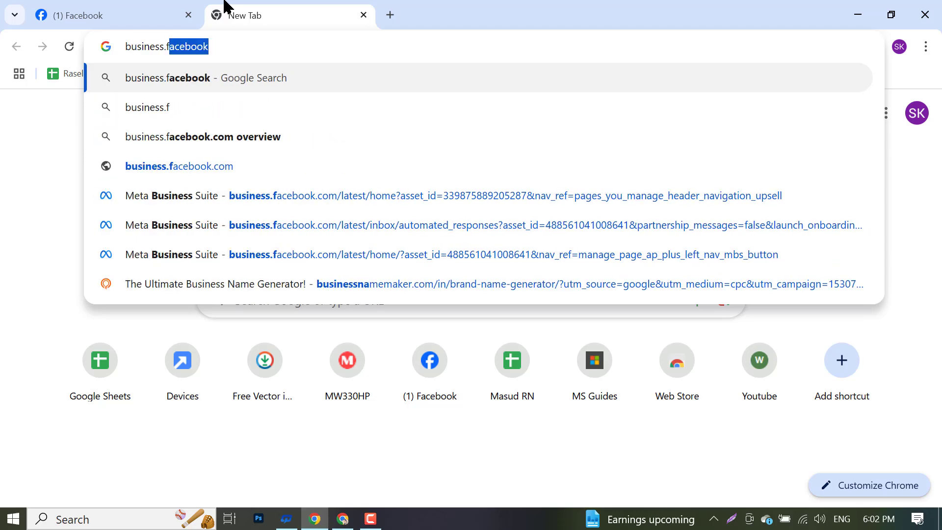
key(End)
text(.com)
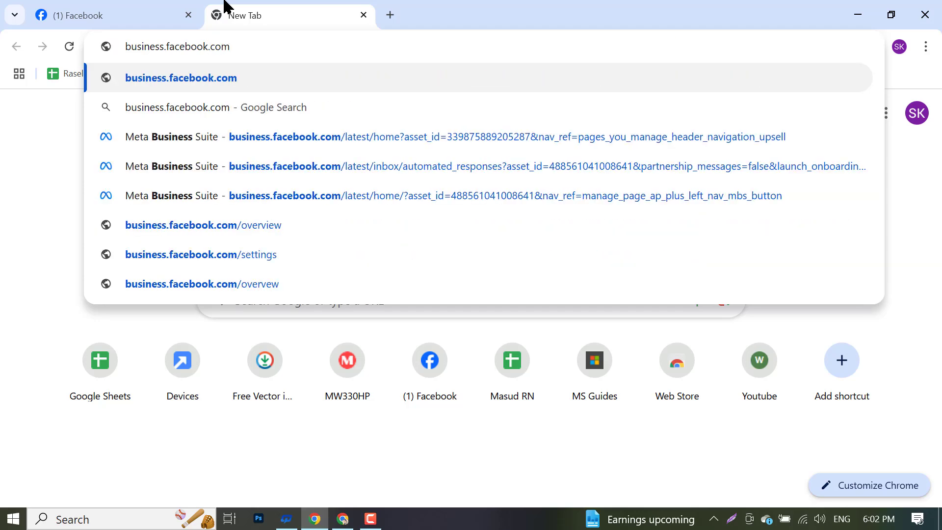
key(Return)
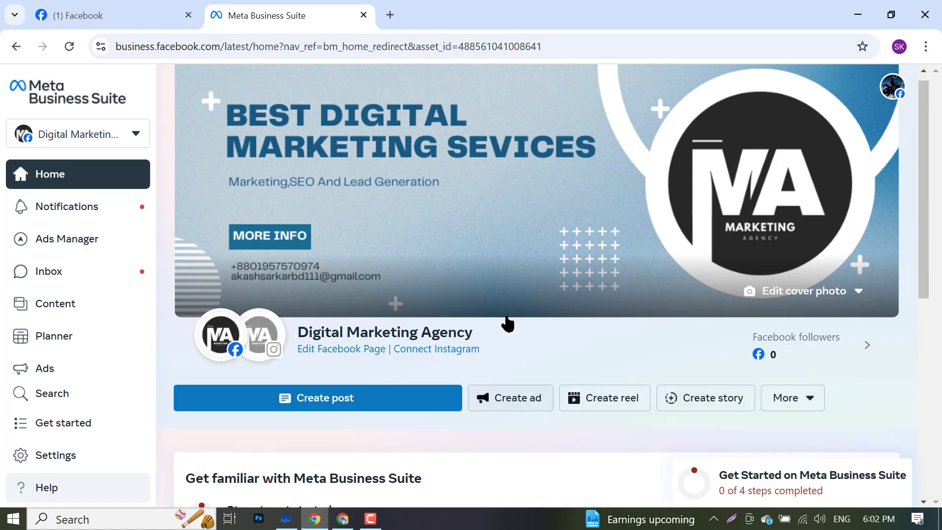
- Open the Page's Meta Business Suite link in a new tab
click(88, 8)
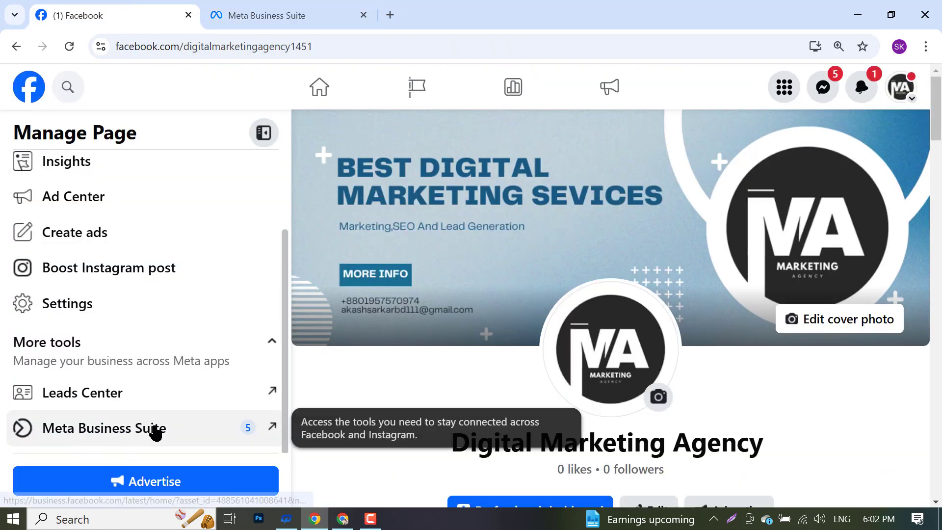
right_click(86, 430)
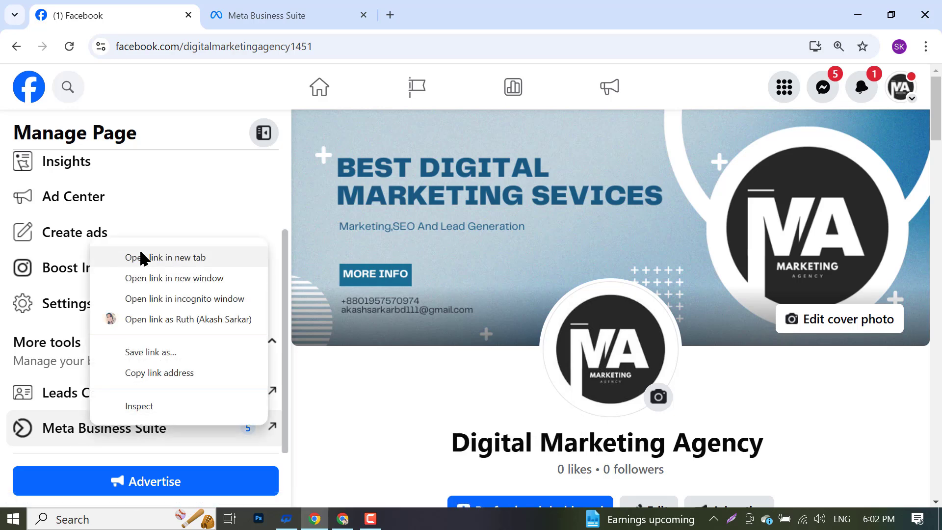
click(142, 255)
click(253, 7)
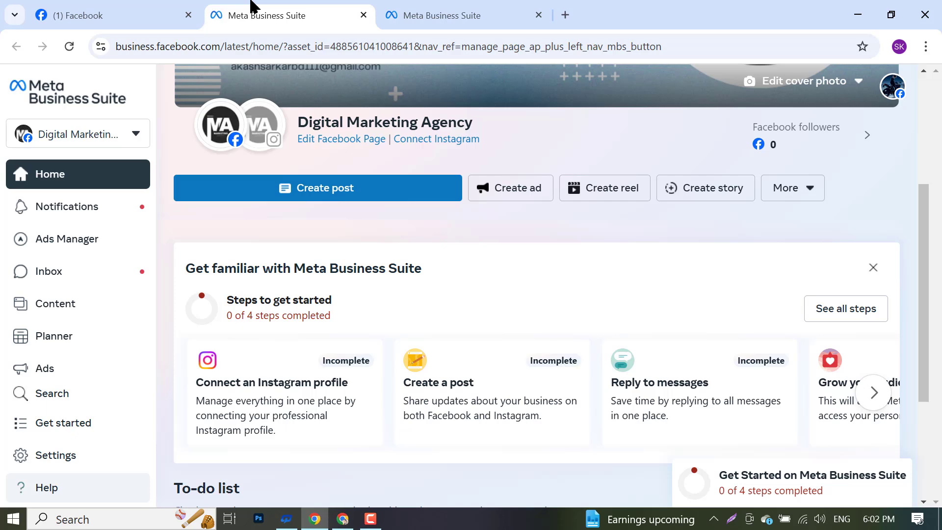
- Compare the two Business Suite tabs, ending back on the Facebook Page tab
click(533, 9)
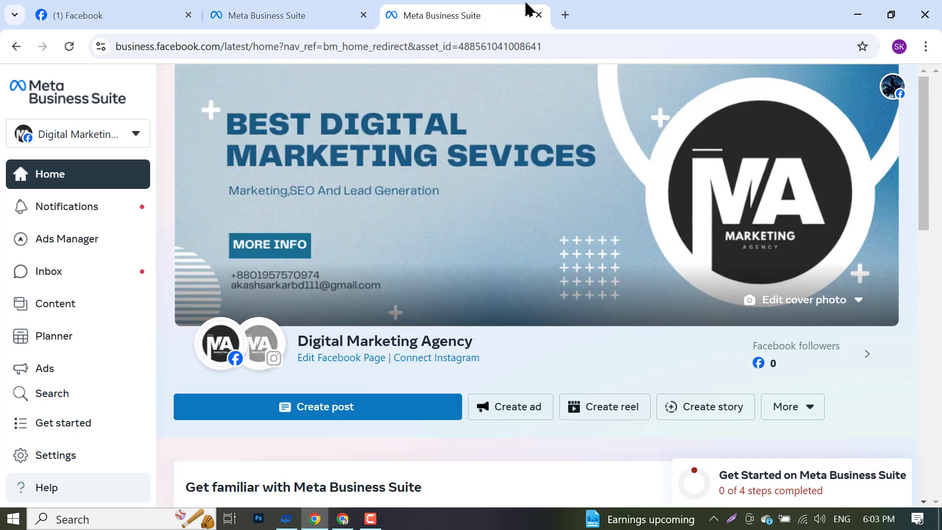
click(320, 6)
scroll(462, 177, up, 4)
click(431, 2)
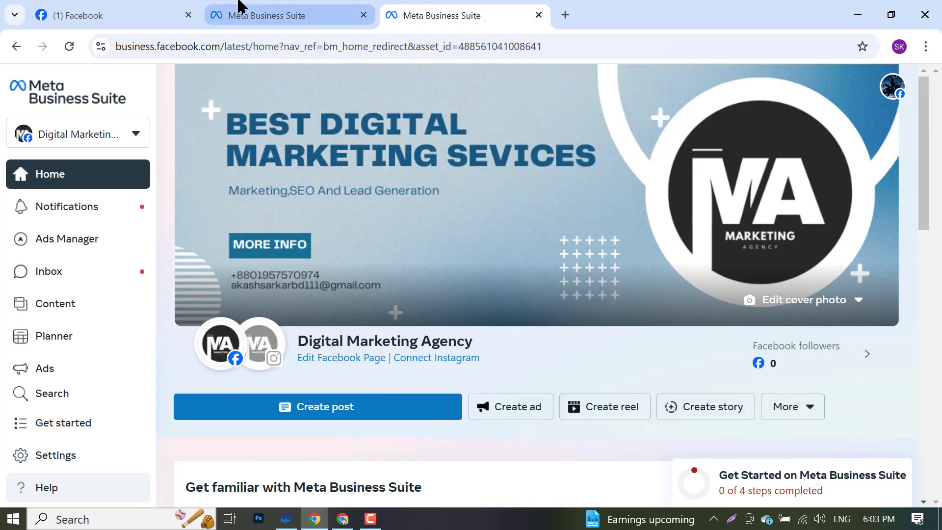
click(239, 2)
click(456, 6)
click(298, 8)
click(478, 6)
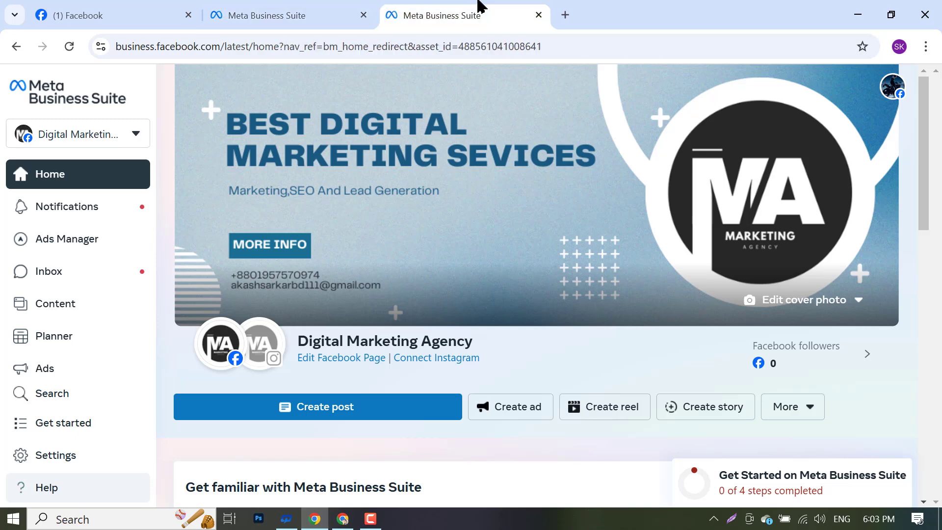
click(314, 7)
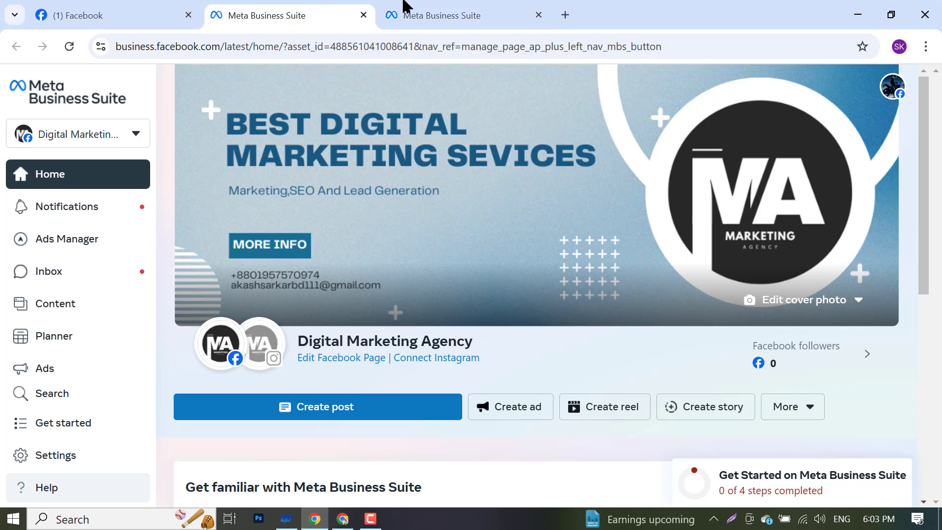
click(392, 7)
click(39, 6)
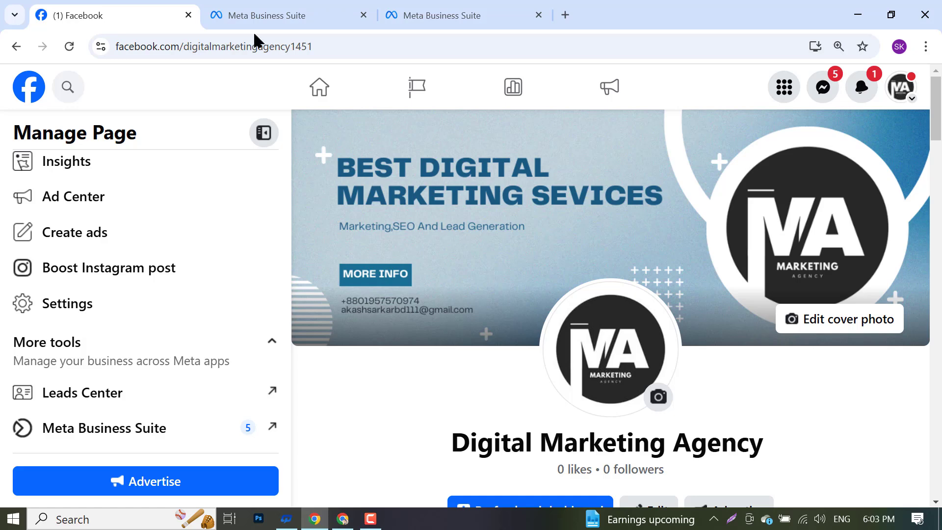
- Close the extra blank tab and the duplicate Business Suite tab
click(563, 14)
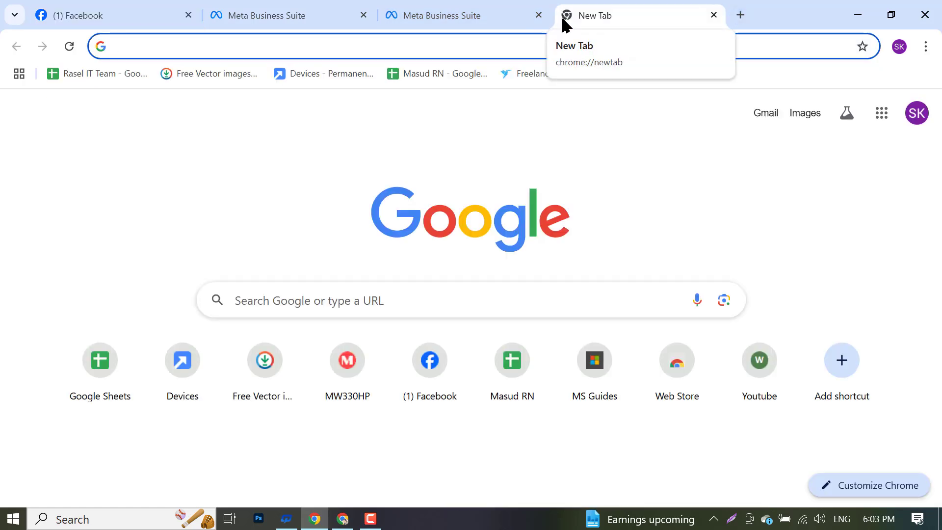
click(432, 8)
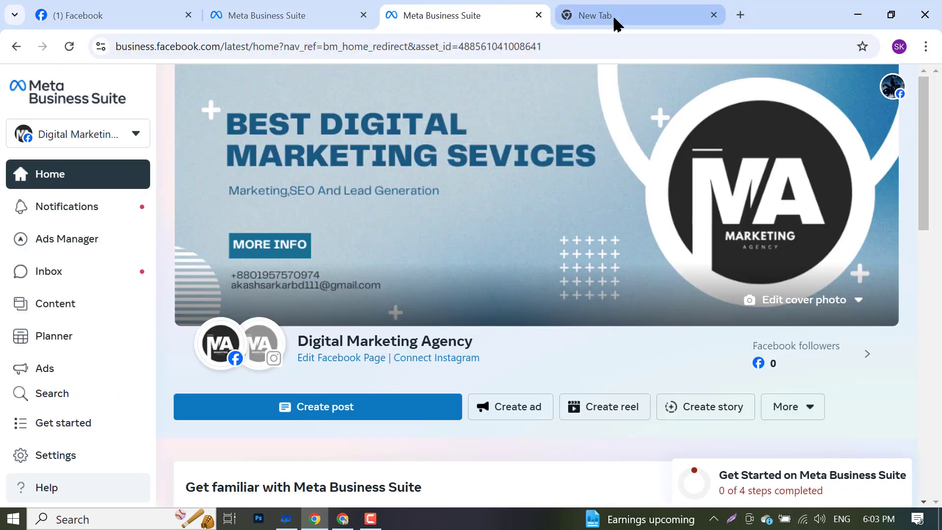
click(714, 14)
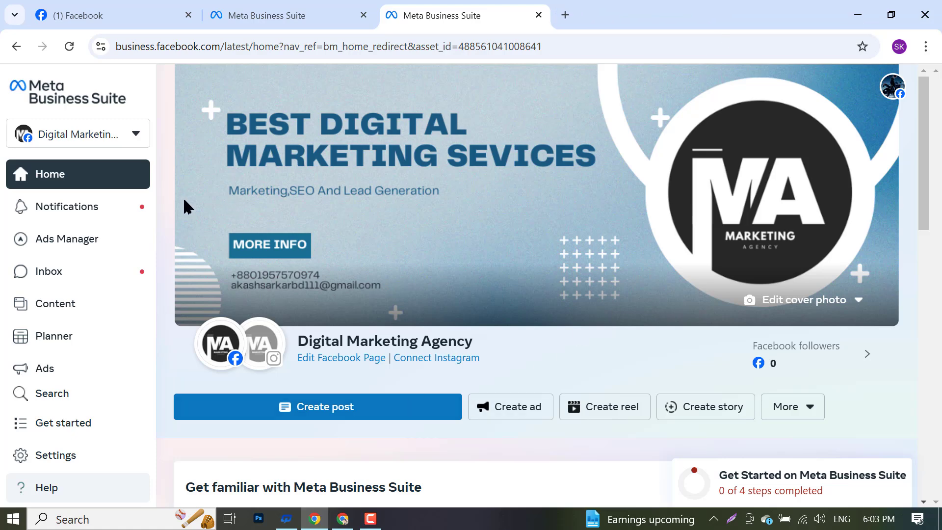
scroll(101, 317, down, 2)
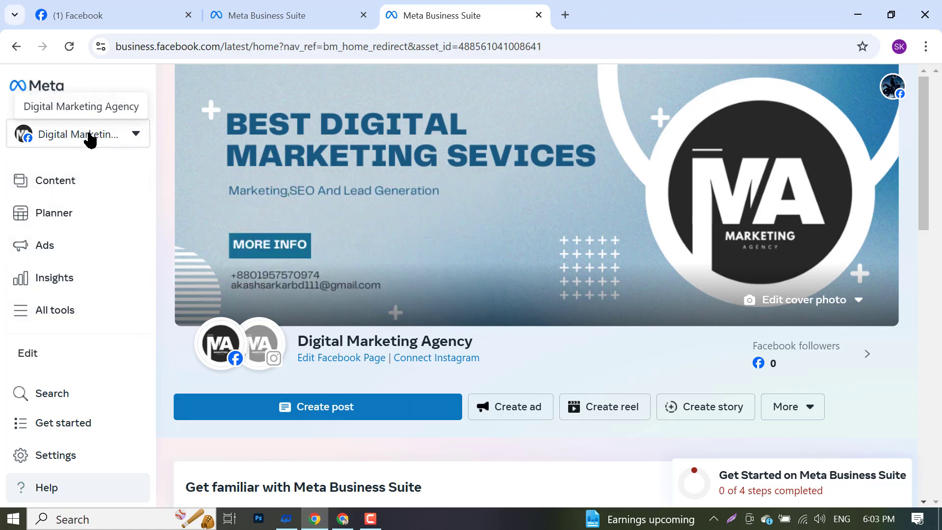
click(277, 7)
click(538, 15)
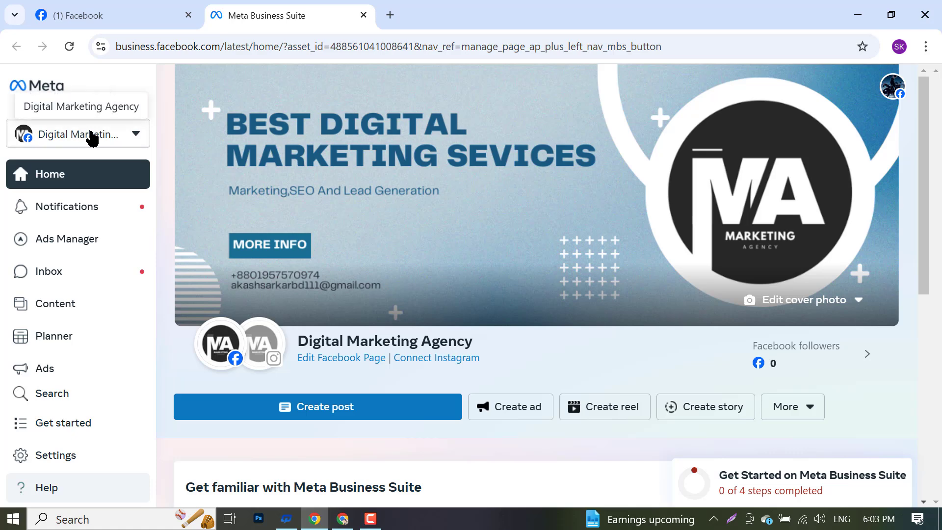
- Screenshot the Business Suite Home and mark the portfolio selector with a red box
click(731, 518)
drag(1, 3, 941, 528)
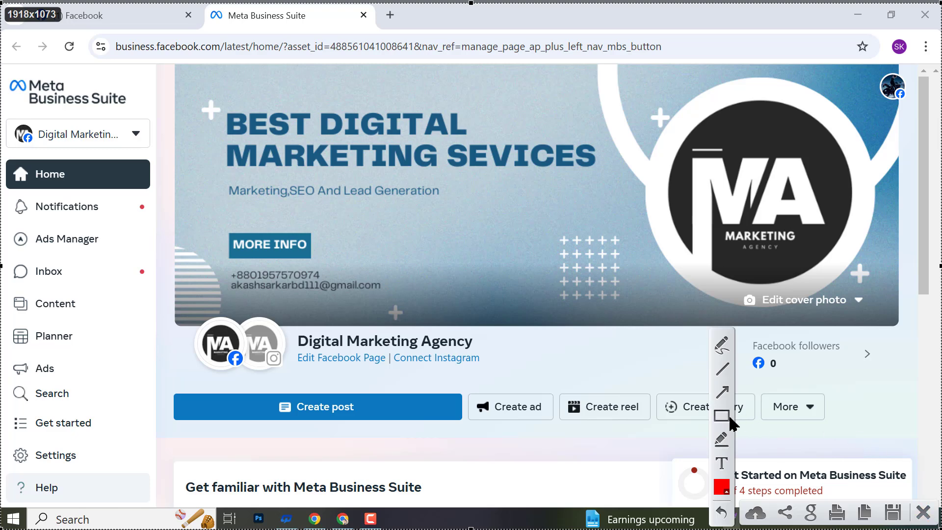
click(726, 416)
drag(3, 113, 162, 157)
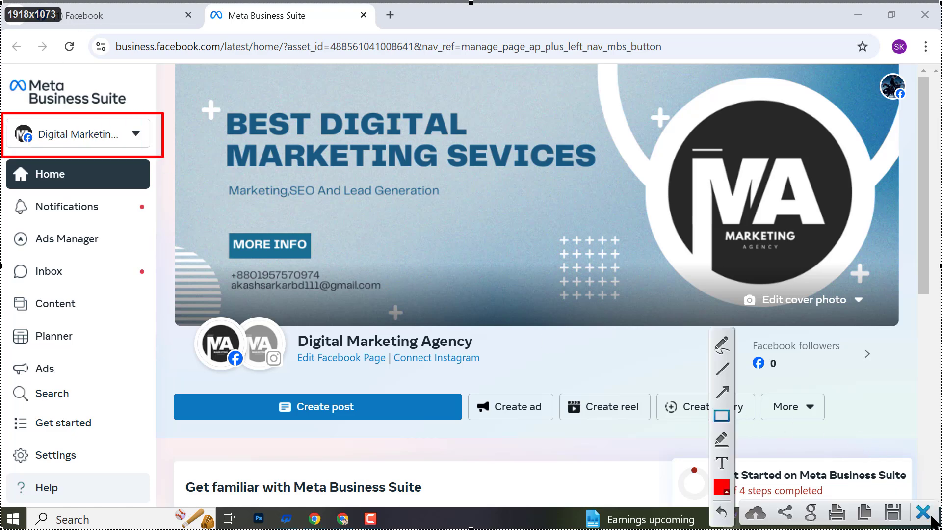
click(897, 512)
- Open the business portfolio switcher listing portfolios and Facebook Pages
click(81, 130)
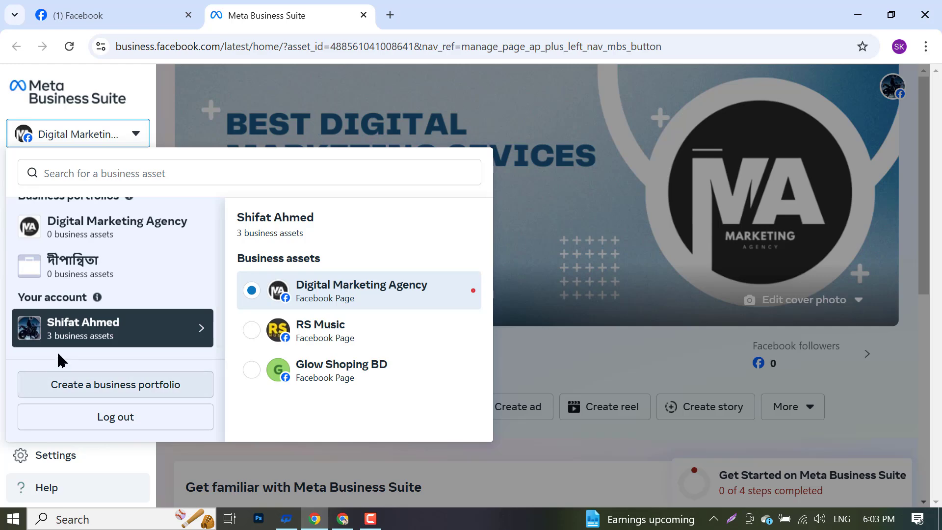
scroll(71, 325, up, 1)
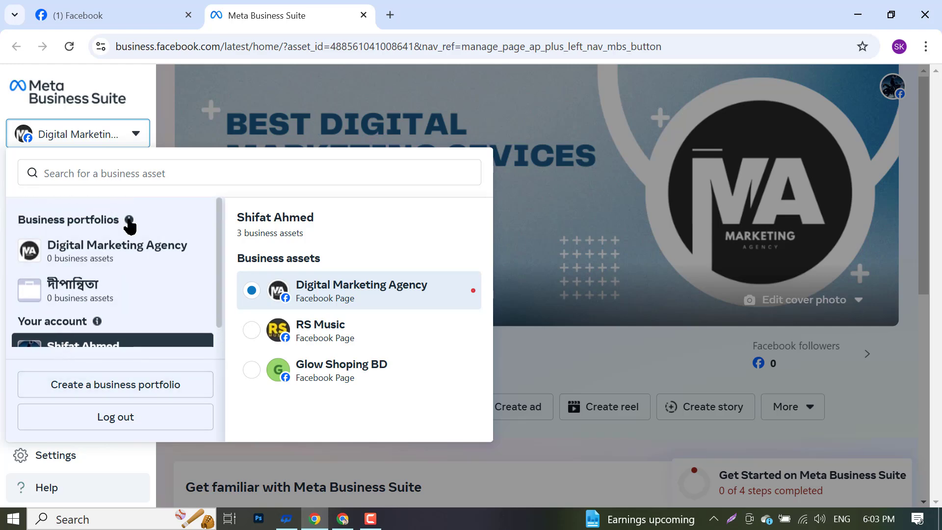
mouse_move(127, 219)
scroll(113, 336, down, 1)
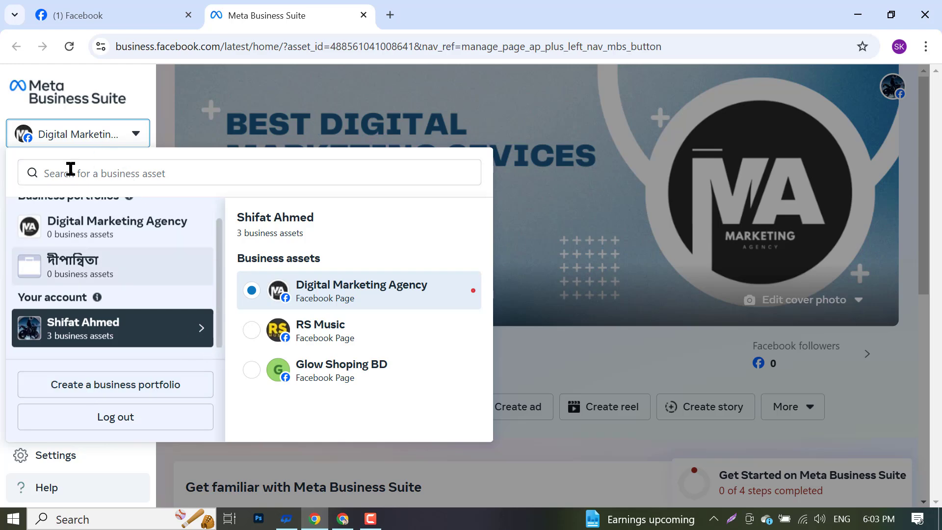
click(62, 146)
click(63, 146)
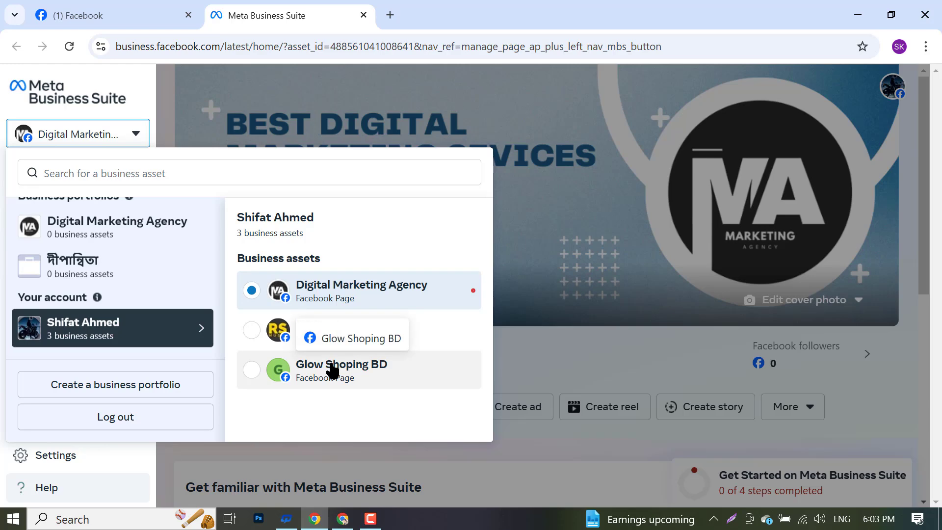
- Capture the screen and mark the 'Create a business portfolio' option
key(Print)
click(679, 67)
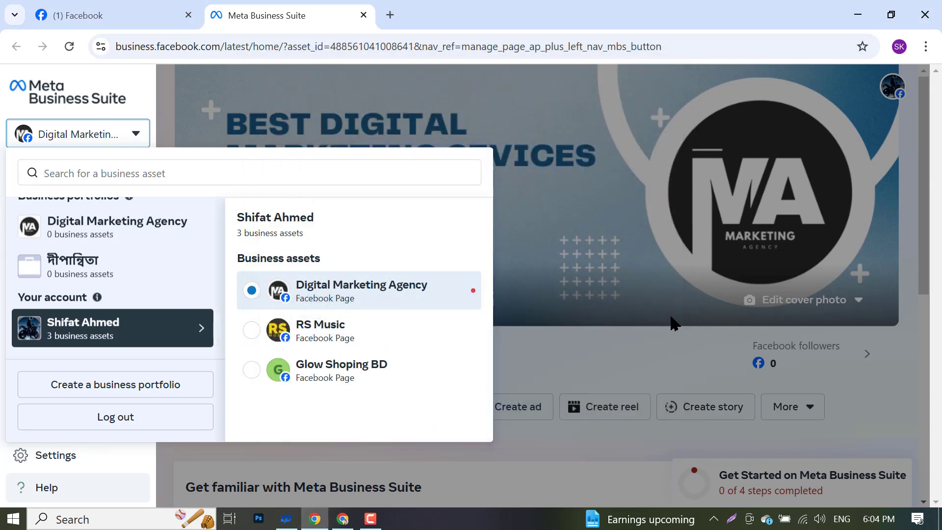
click(733, 520)
mouse_move(1, 1)
mouse_down()
mouse_move(483, 314)
mouse_move(940, 529)
mouse_up()
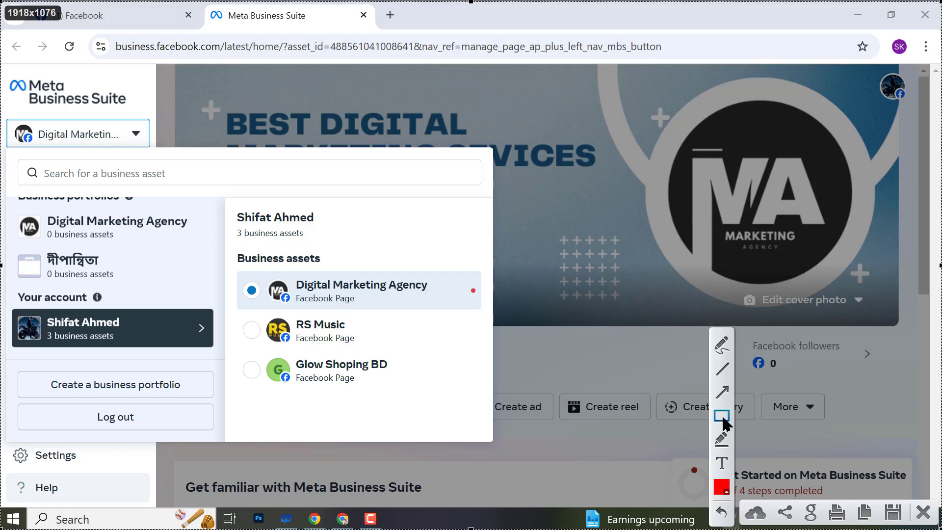
mouse_move(12, 363)
mouse_down()
mouse_move(142, 397)
mouse_move(222, 404)
mouse_up()
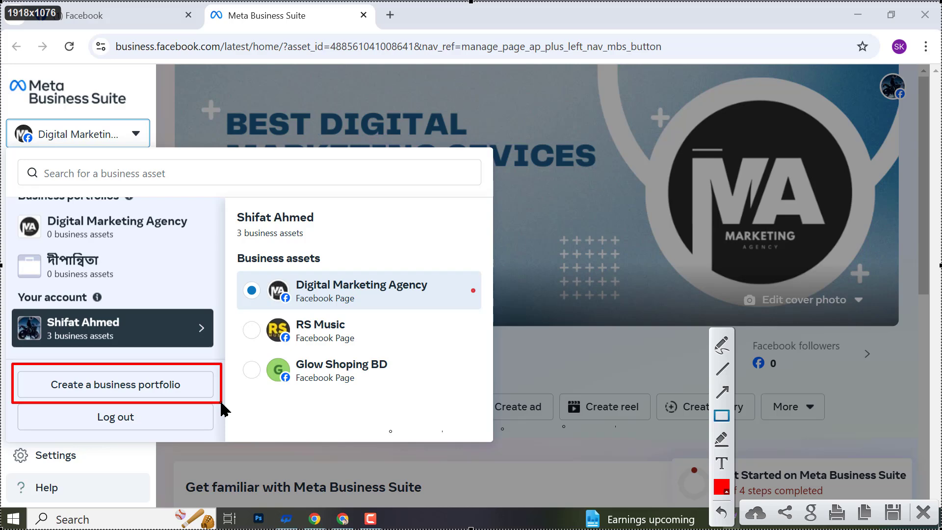
click(926, 512)
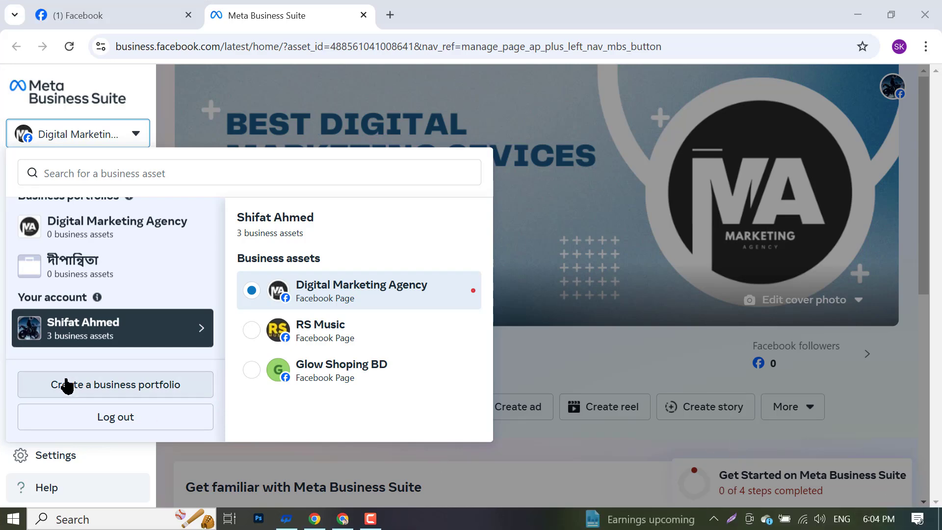
- Start a new business portfolio and enter the name 'Digital Marketing Agency'
click(63, 384)
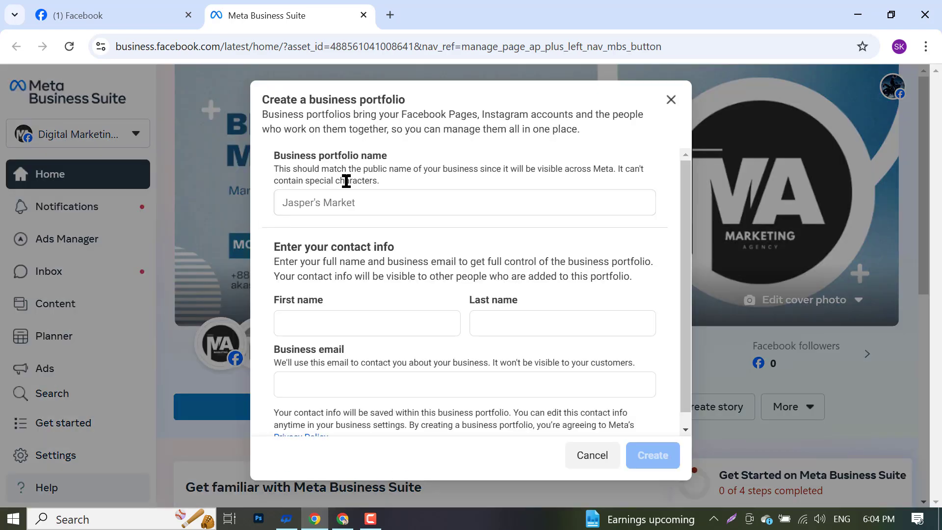
click(356, 202)
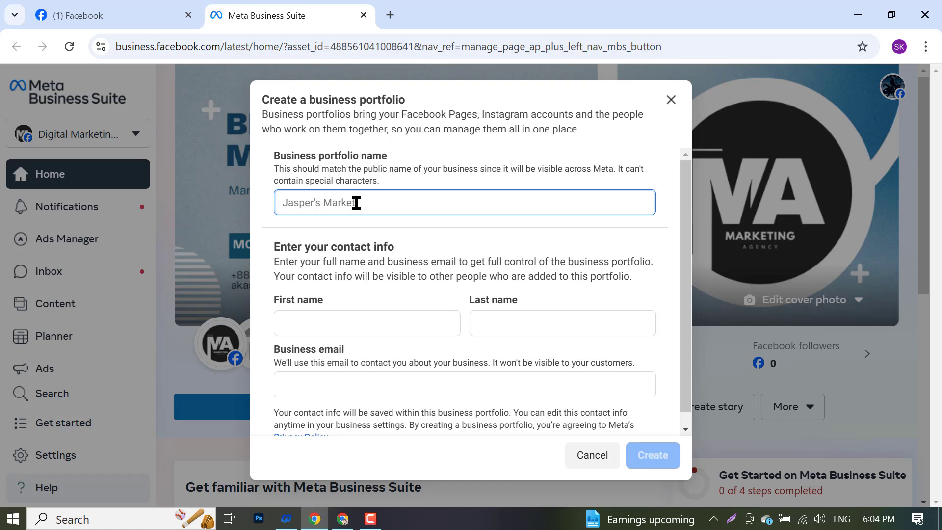
text(d)
key(BackSpace)
text(D)
text(gital Marketing Agency)
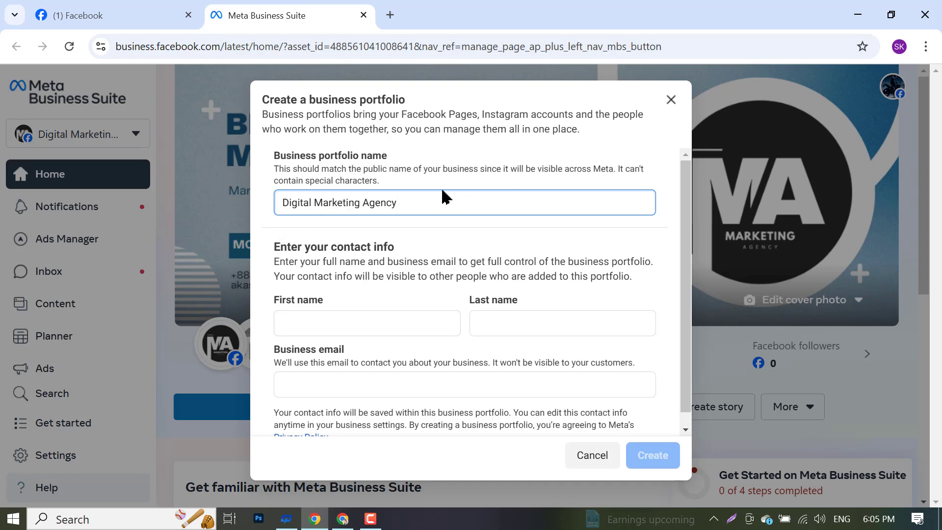
- Copy the portfolio name 'Digital Marketing Agency'
triple_click(361, 211)
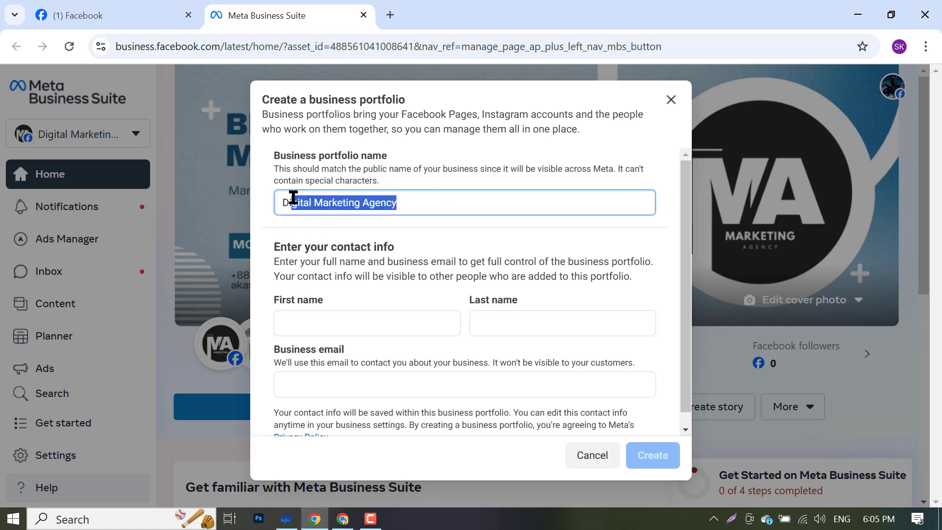
click(280, 204)
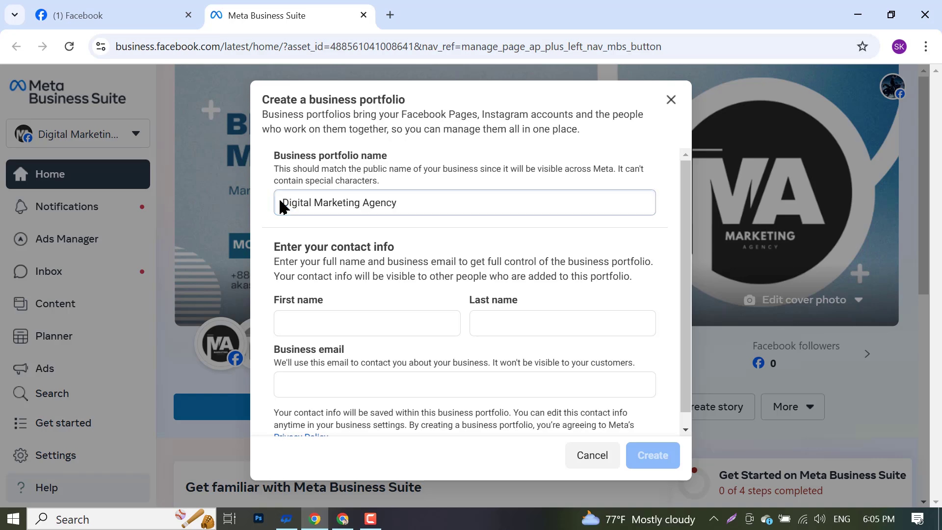
right_click(316, 203)
click(326, 195)
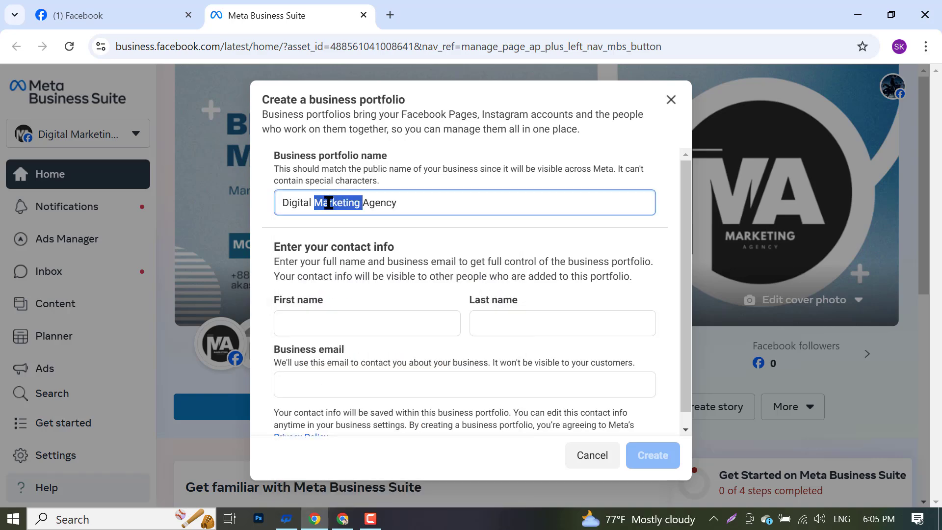
triple_click(328, 202)
right_click(328, 202)
click(357, 276)
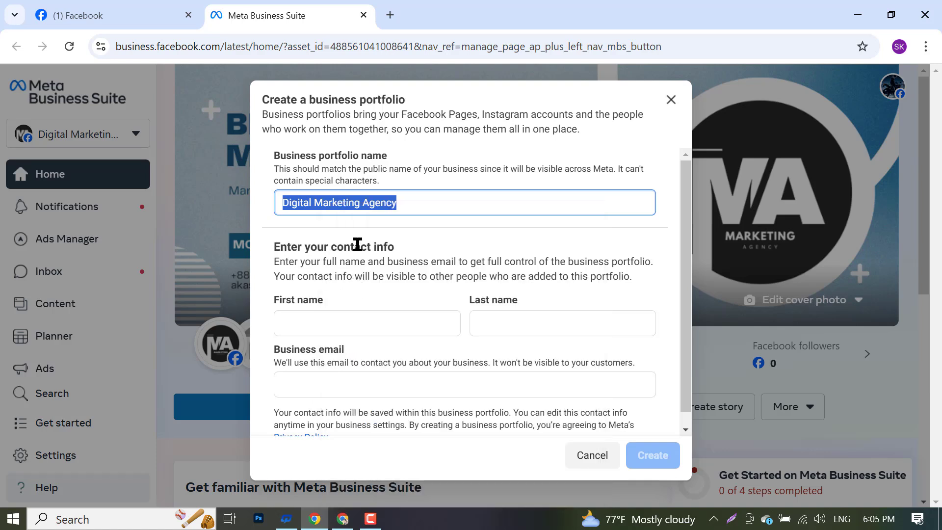
- Fill first name 'Digital' and last name 'Marketing Agency' from the copied name
click(363, 318)
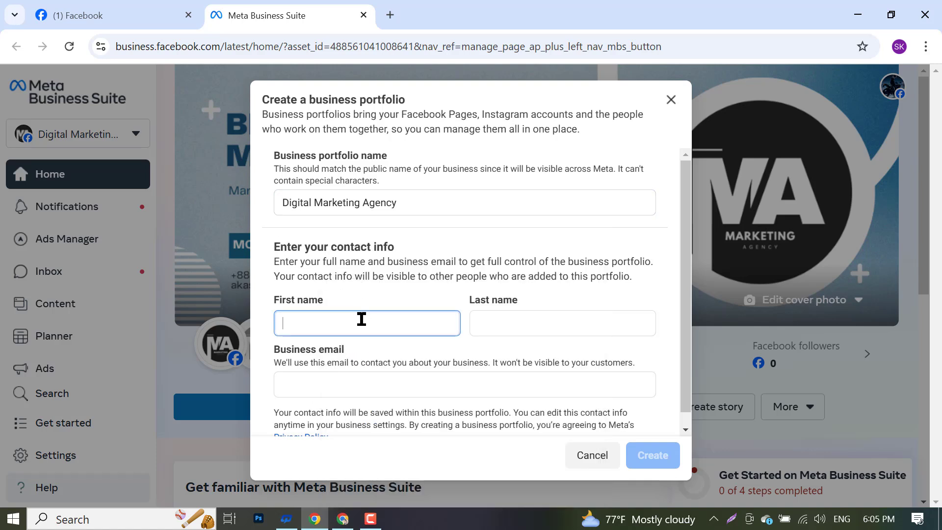
key(ctrl+v)
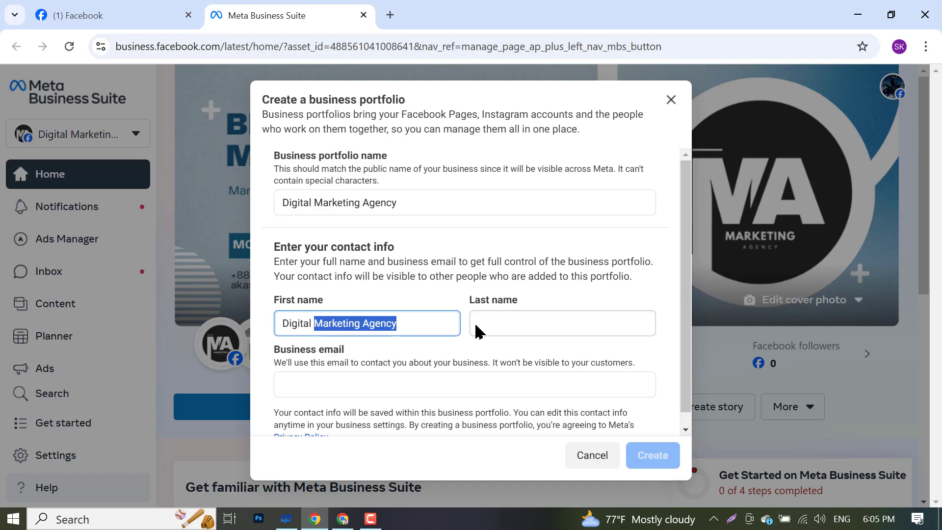
key(BackSpace)
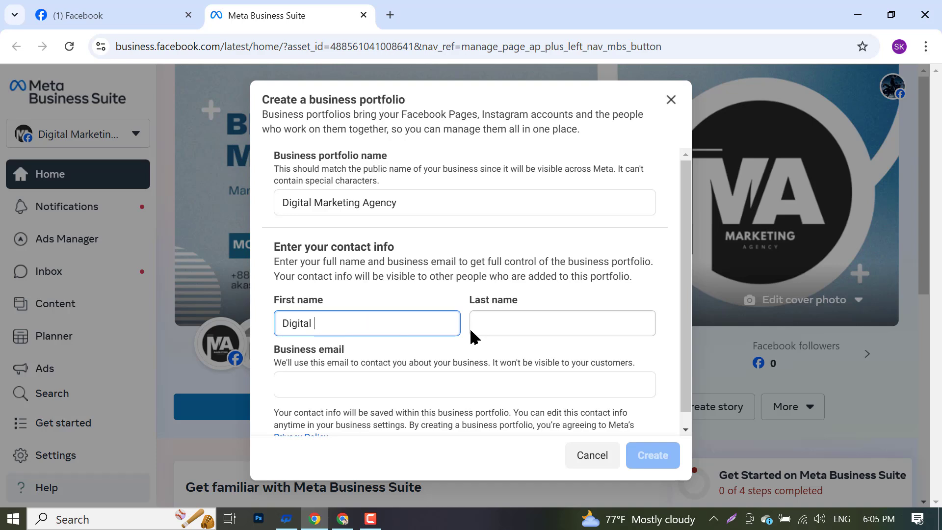
click(513, 321)
click(523, 318)
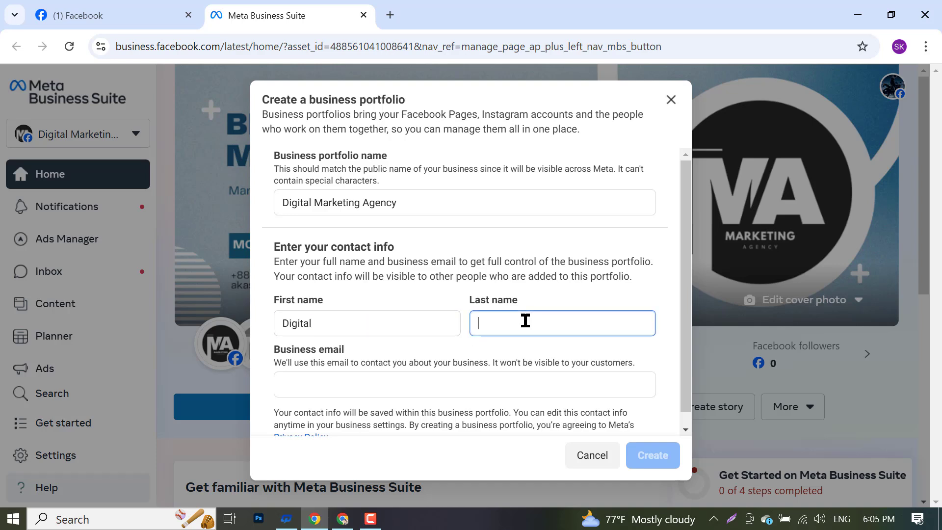
key(ctrl+v)
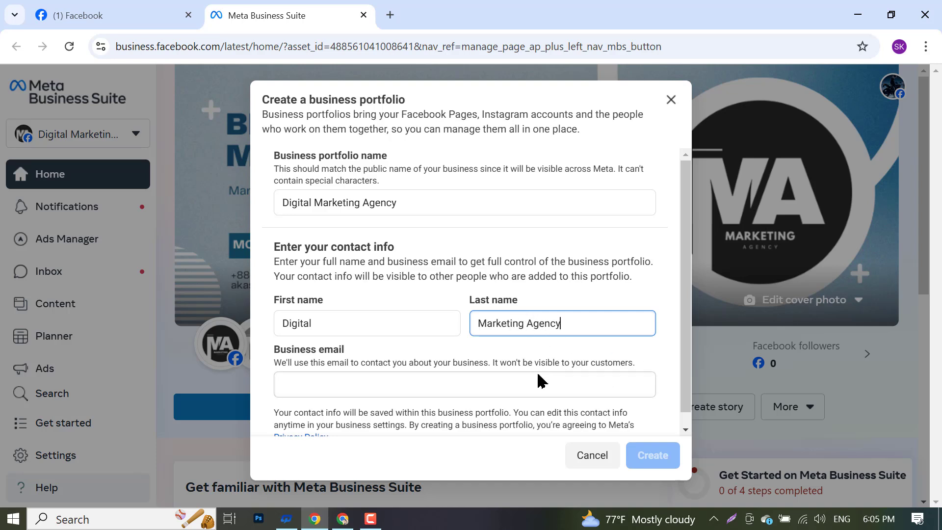
- Review the form and open a blank new browser tab
scroll(514, 370, down, 1)
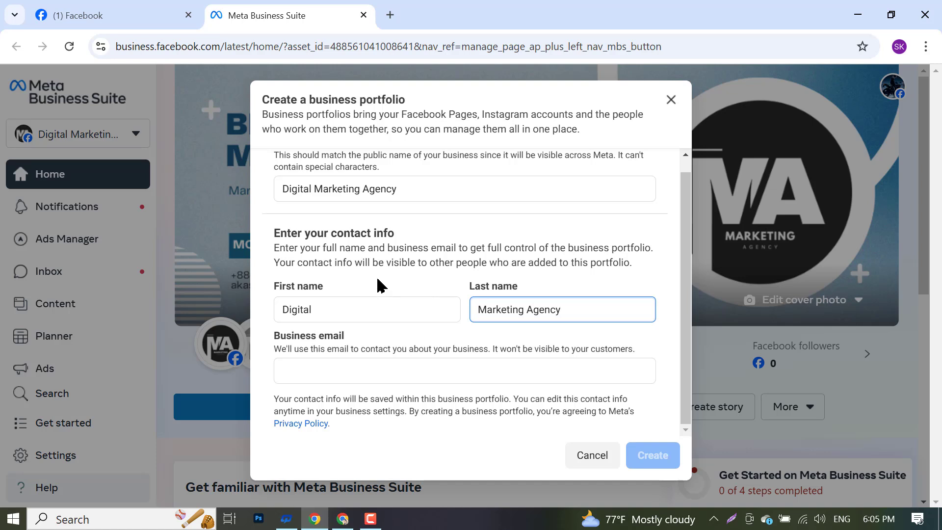
scroll(303, 266, up, 1)
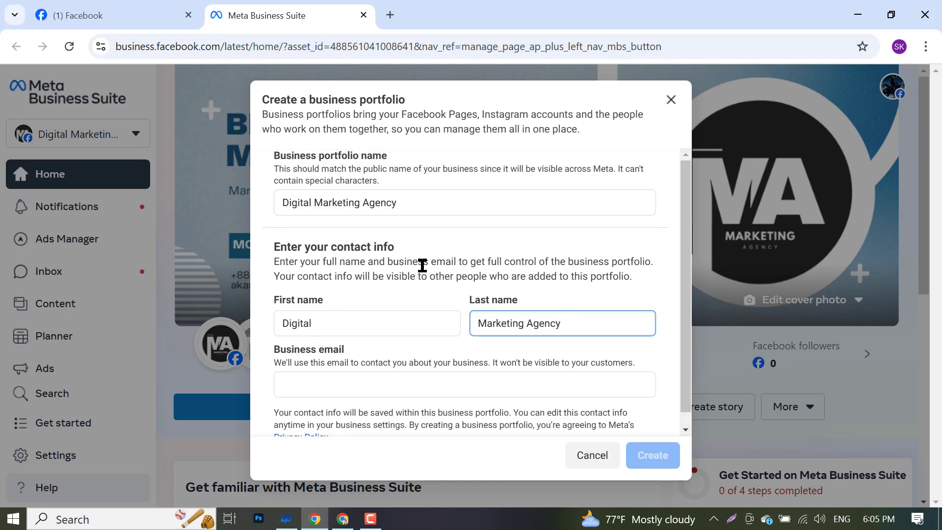
scroll(343, 324, down, 1)
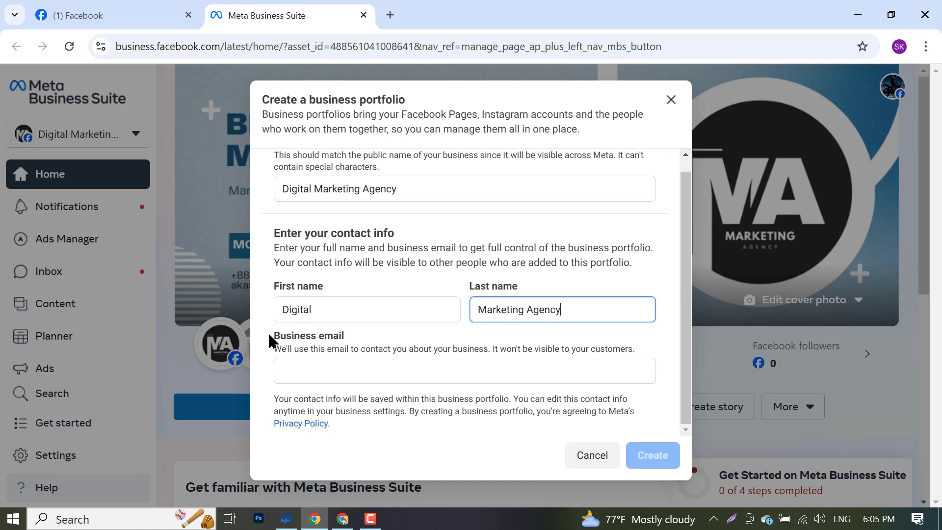
click(390, 14)
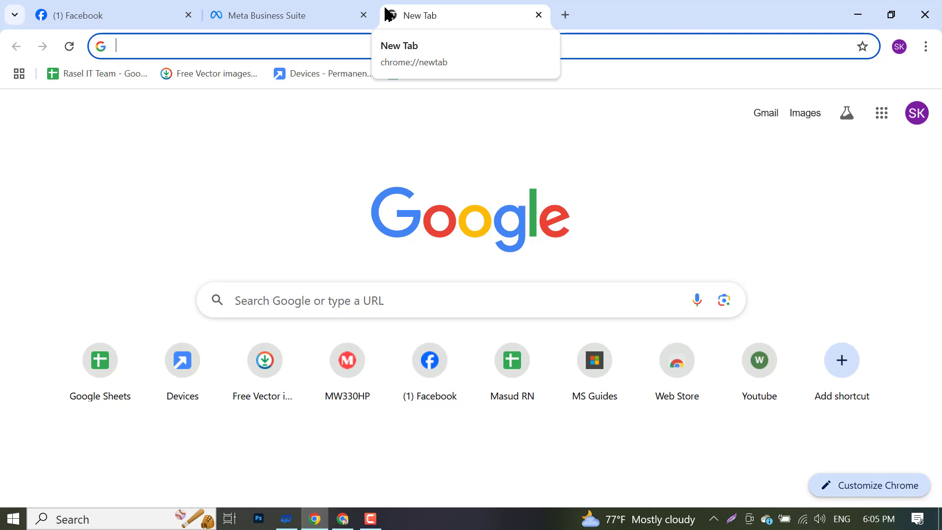
- Erase stray text in the new tab and glance back at the Business Suite form
text(sadndfncf)
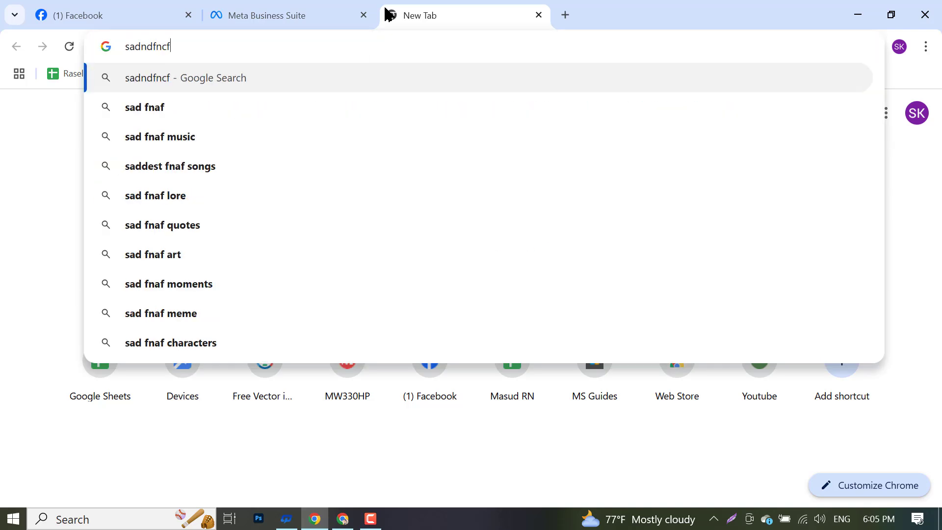
key(BackSpace)
key(BackSpace)
key(BackSpace)
key(BackSpace)
key(BackSpace)
key(BackSpace)
key(BackSpace)
key(BackSpace)
key(BackSpace)
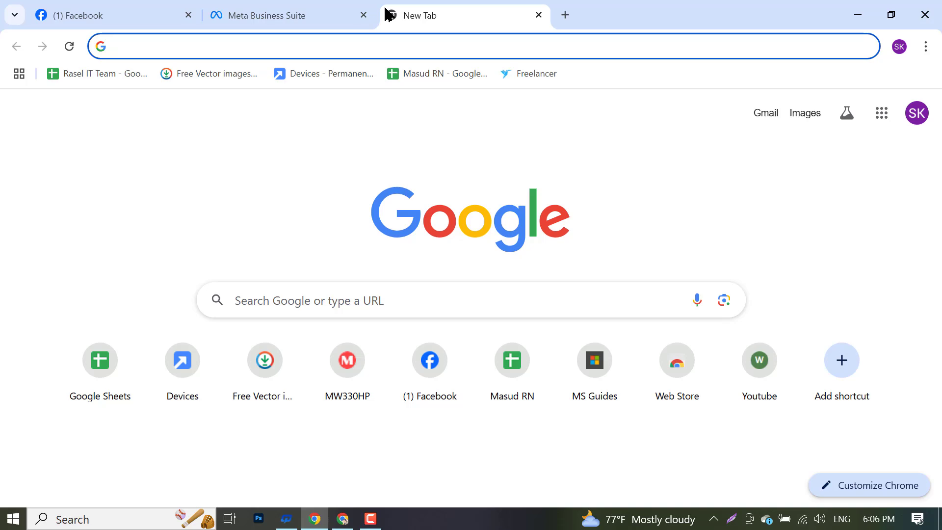
click(308, 7)
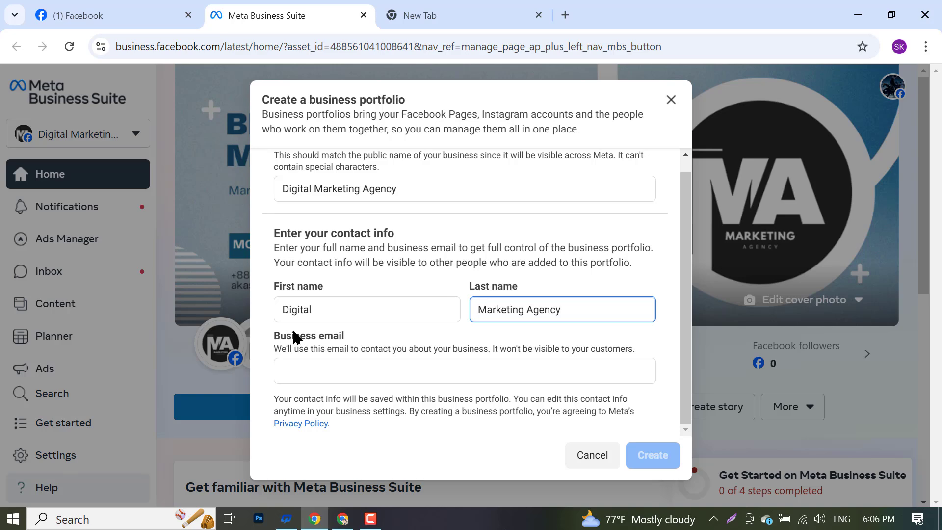
click(467, 7)
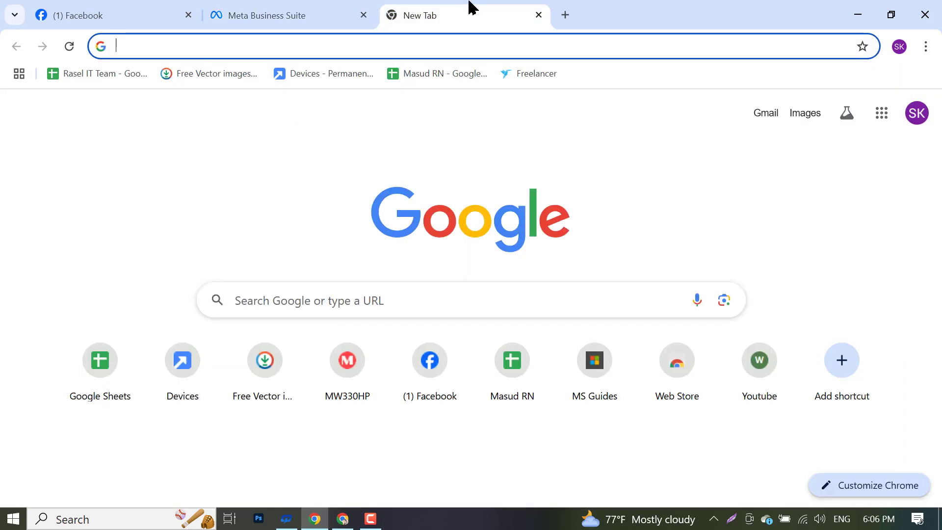
- Copy the signed-in Google account's e-mail, open Gmail, and return to the business email field
click(908, 119)
triple_click(809, 155)
key(ctrl+c)
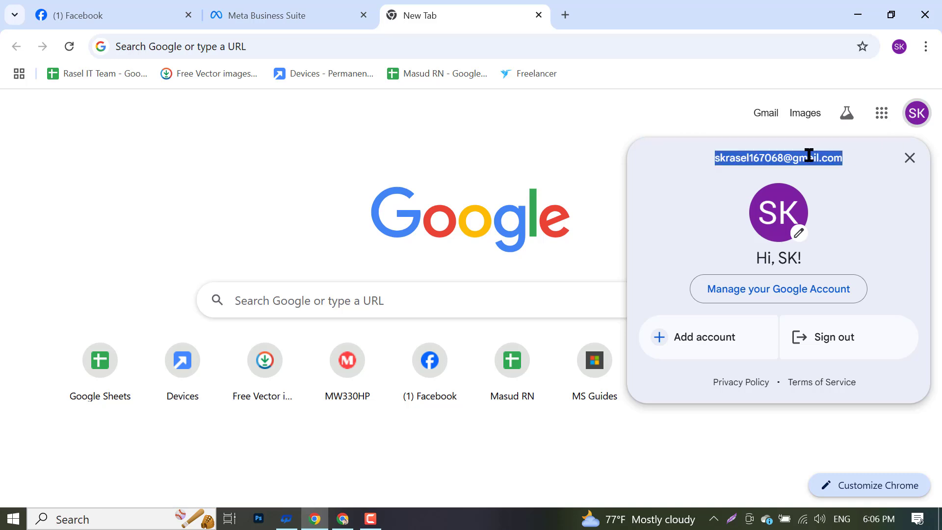
click(593, 140)
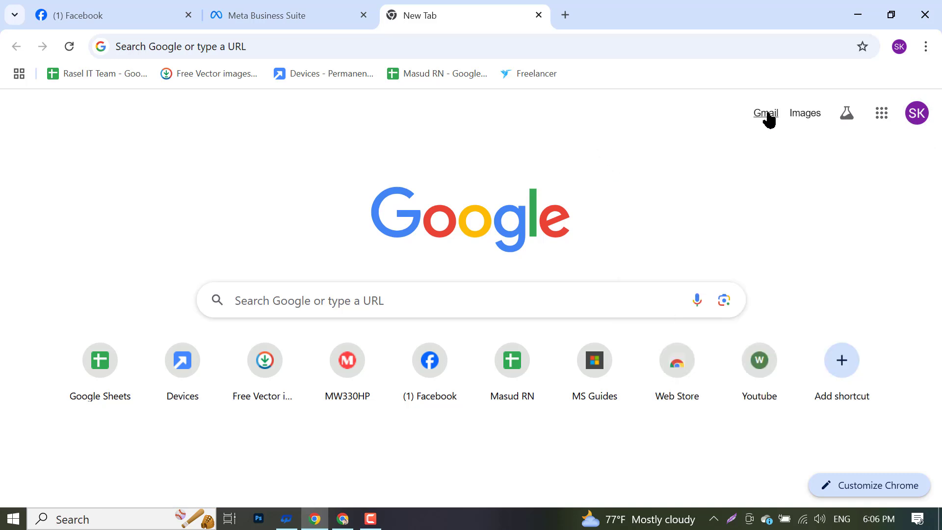
click(766, 118)
click(235, 15)
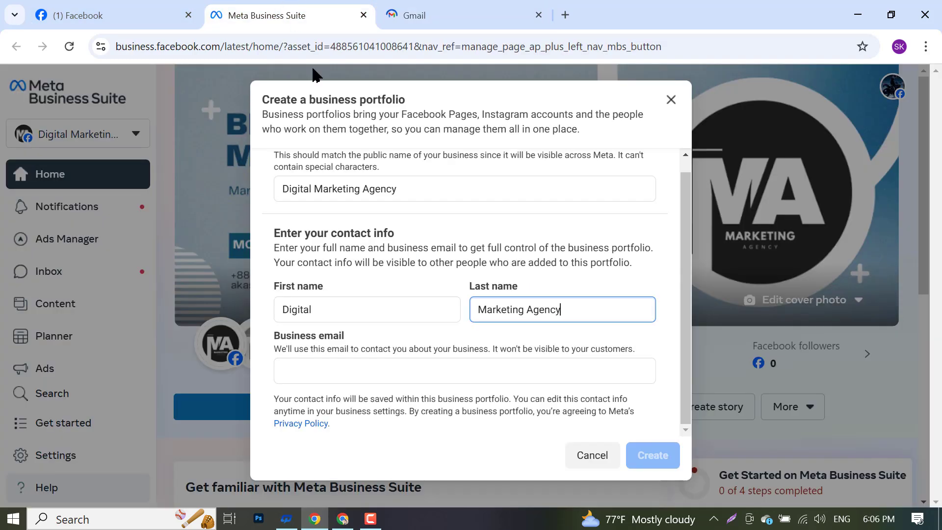
click(357, 375)
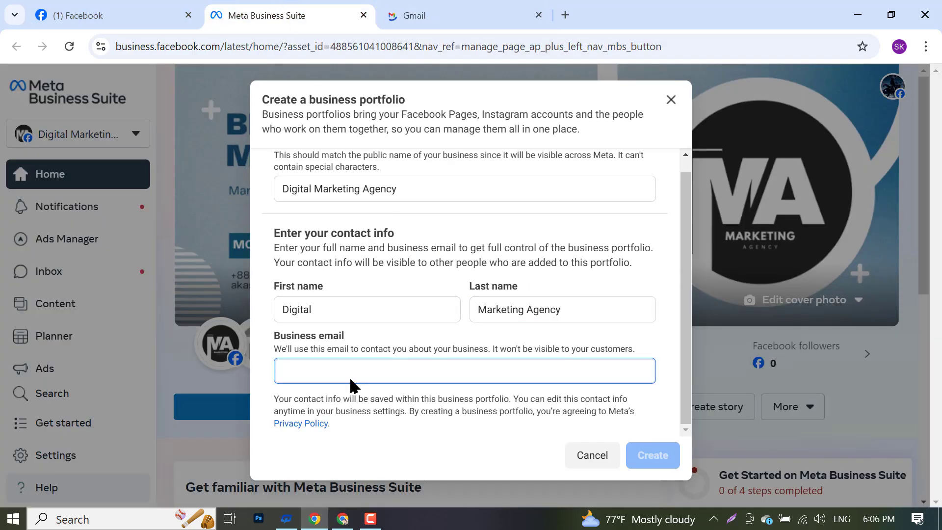
- Paste the business email and submit the portfolio
key(ctrl+v)
click(667, 462)
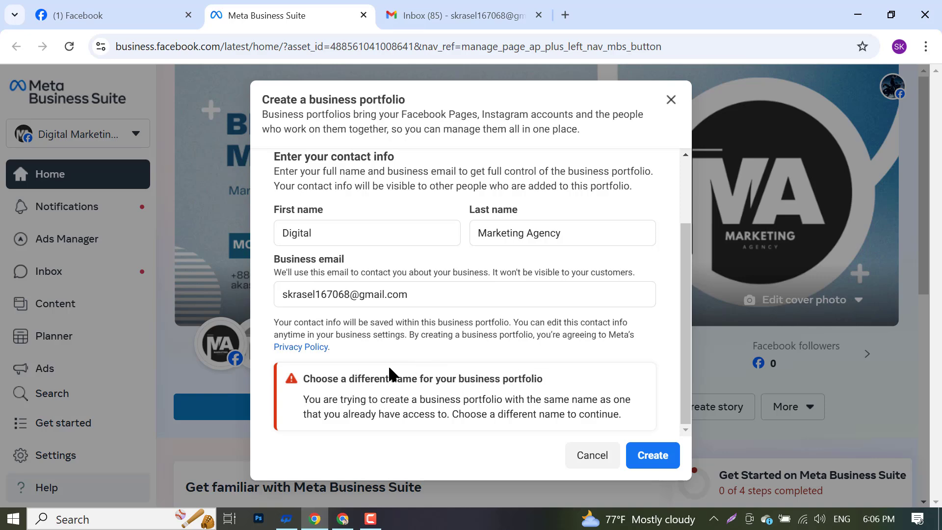
scroll(373, 338, up, 2)
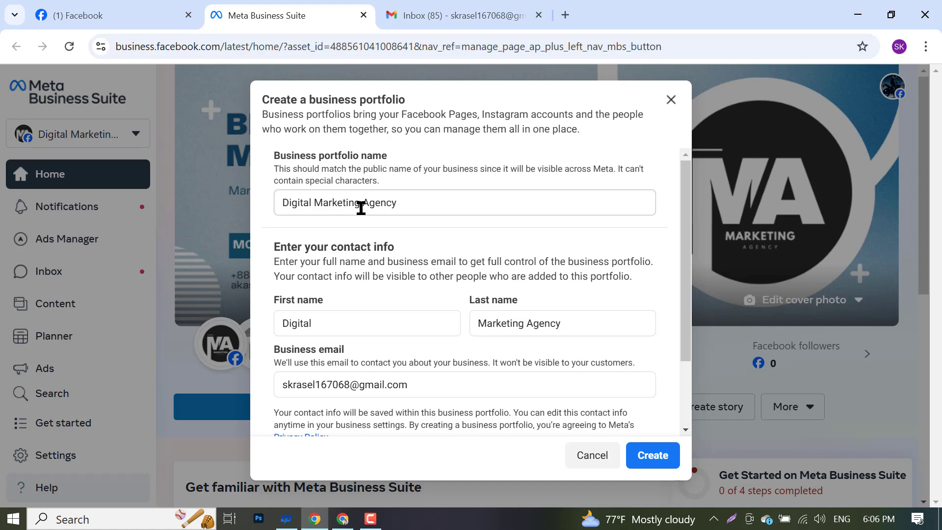
- Shorten the portfolio name to 'Digital Marketing' and last name to 'Marketing', then resubmit
drag(361, 207, 444, 222)
key(BackSpace)
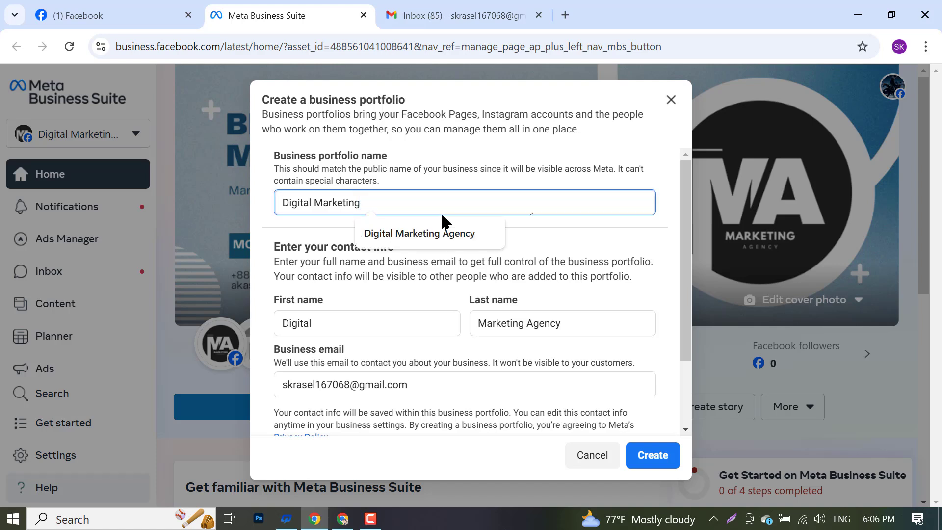
click(540, 323)
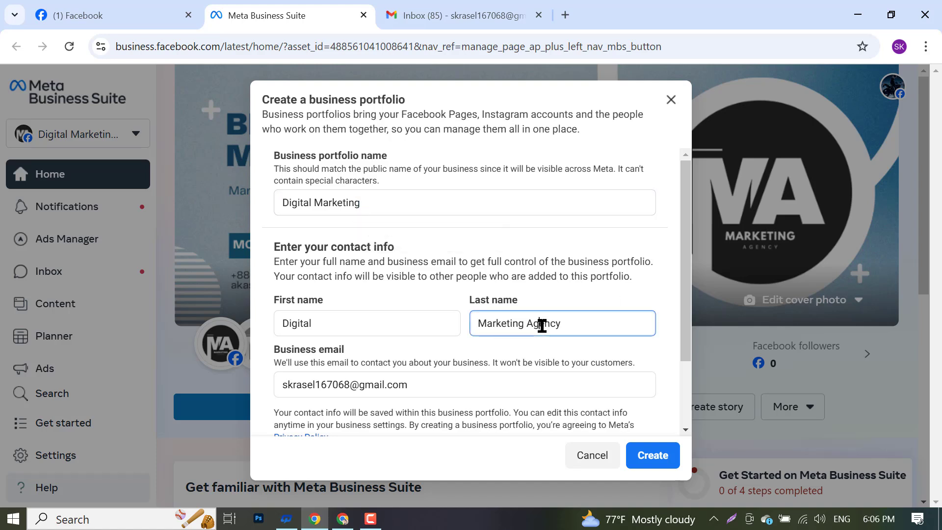
double_click(544, 325)
key(BackSpace)
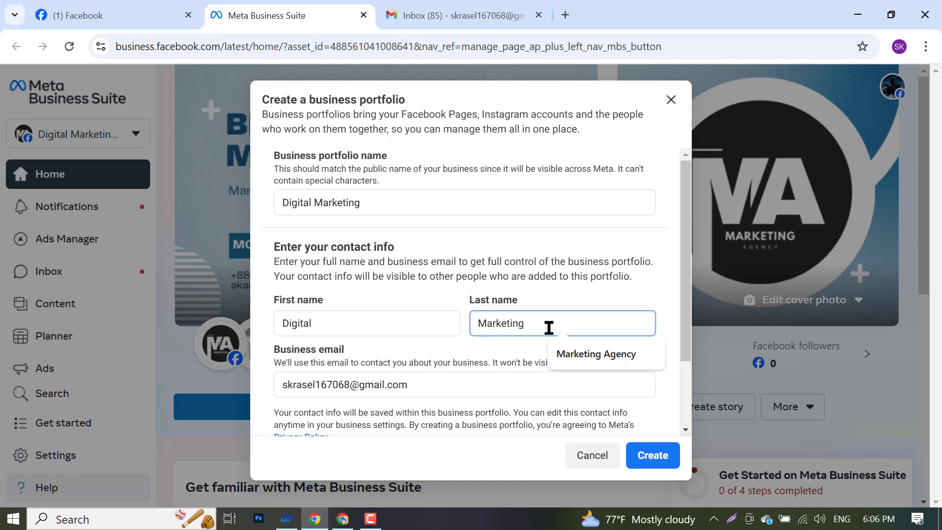
click(653, 464)
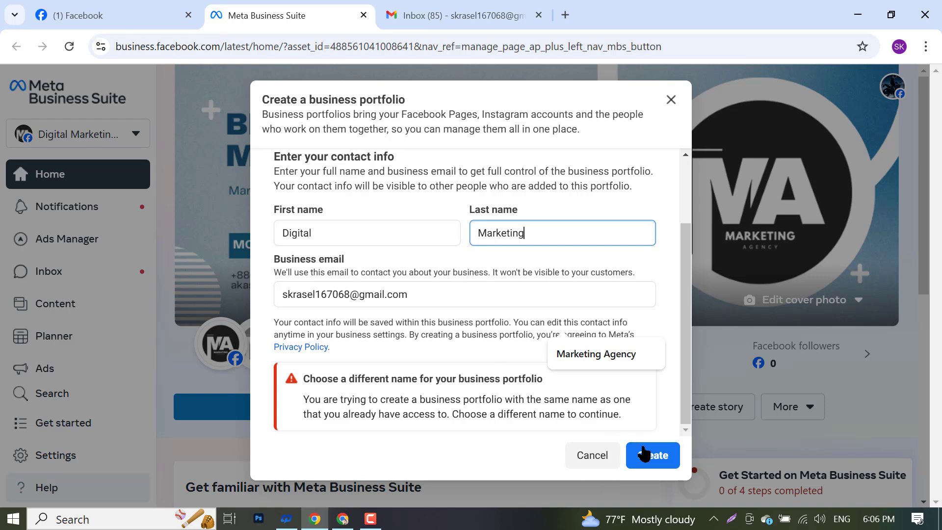
click(675, 460)
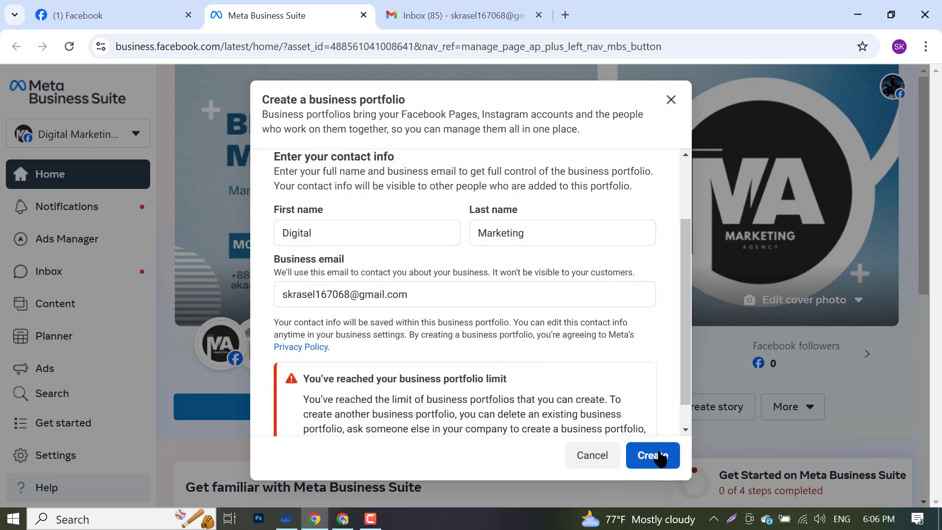
- Replace the portfolio name with the owner's full personal name
scroll(540, 349, down, 1)
scroll(540, 349, up, 4)
click(372, 204)
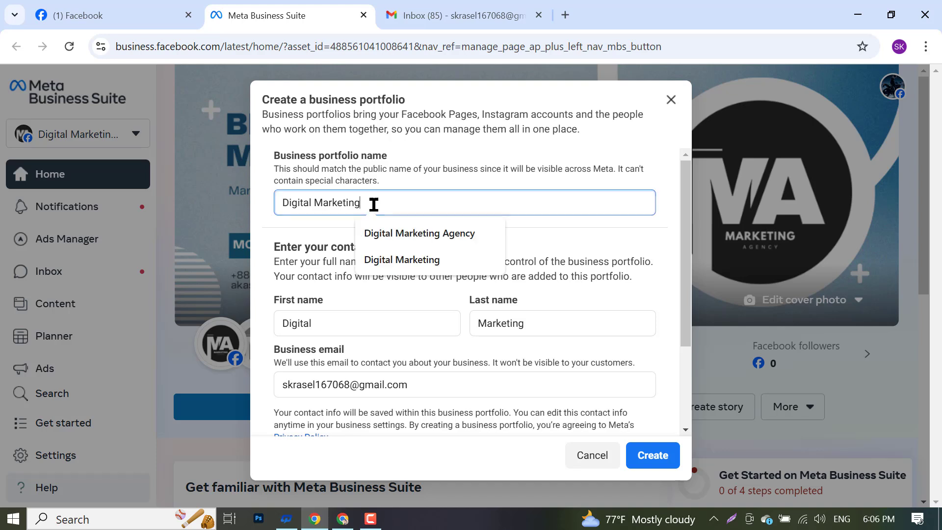
double_click(375, 202)
click(374, 202)
triple_click(374, 202)
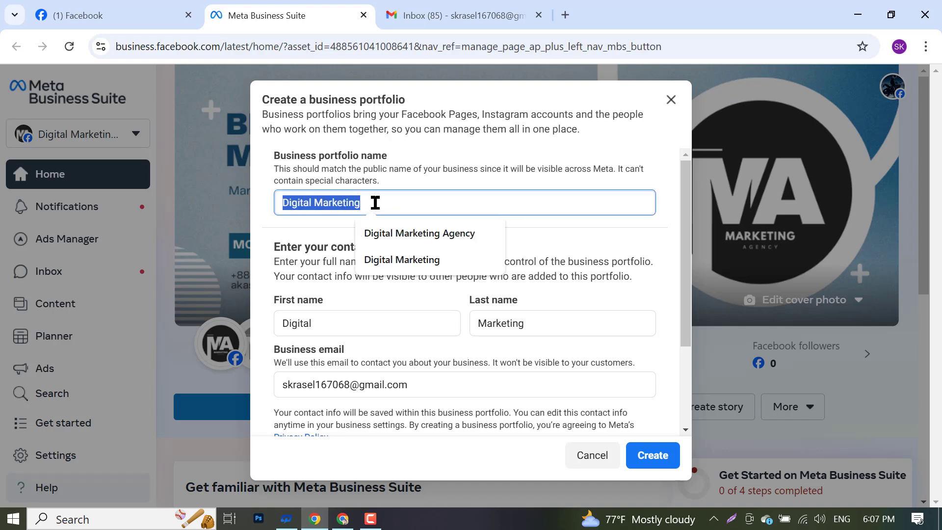
text(Akash Sarka)
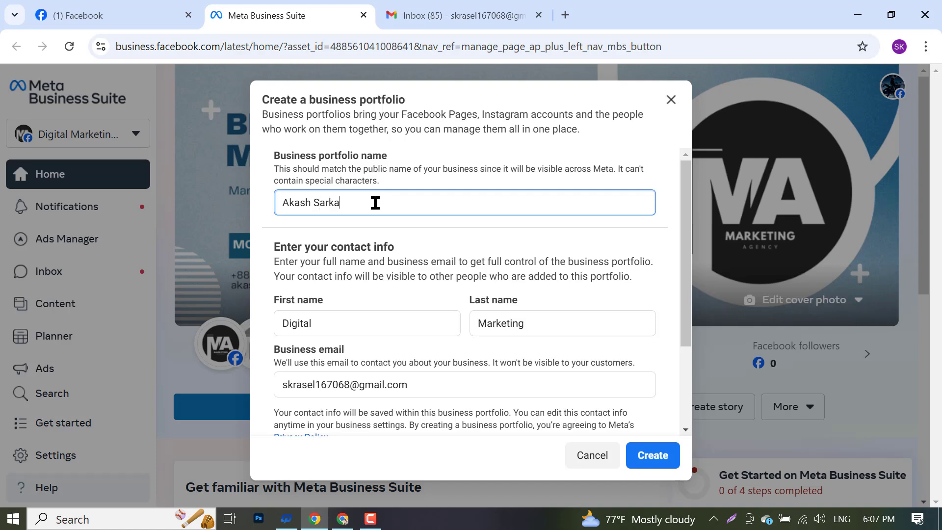
text(r)
- Set the first name to the owner's first name
click(316, 323)
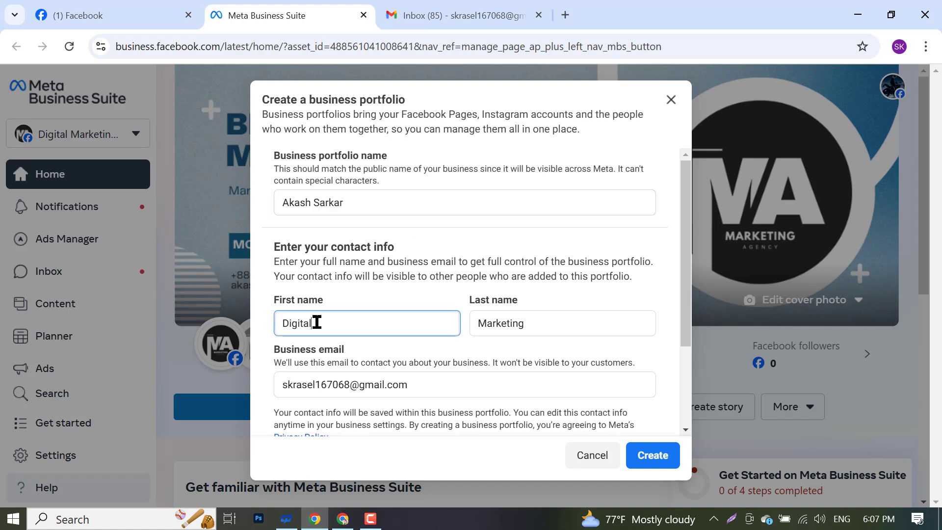
double_click(316, 323)
click(347, 202)
triple_click(351, 208)
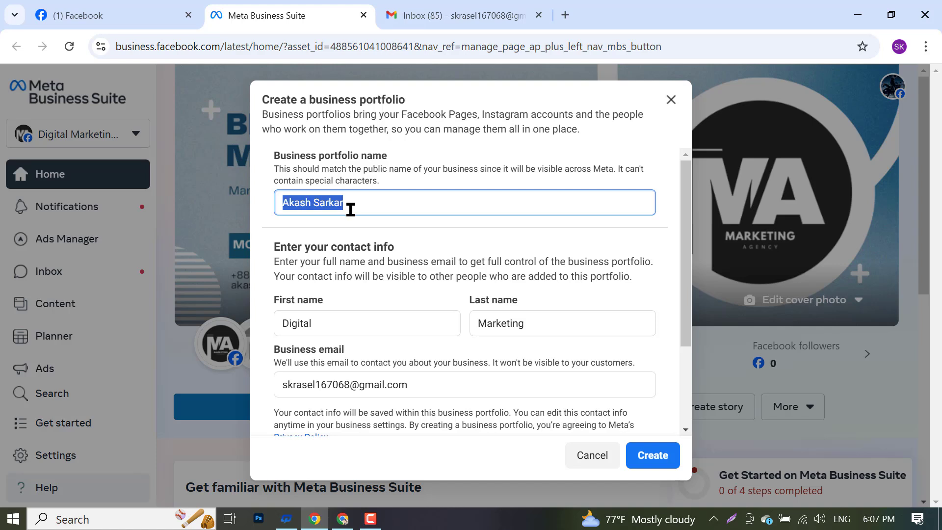
double_click(343, 316)
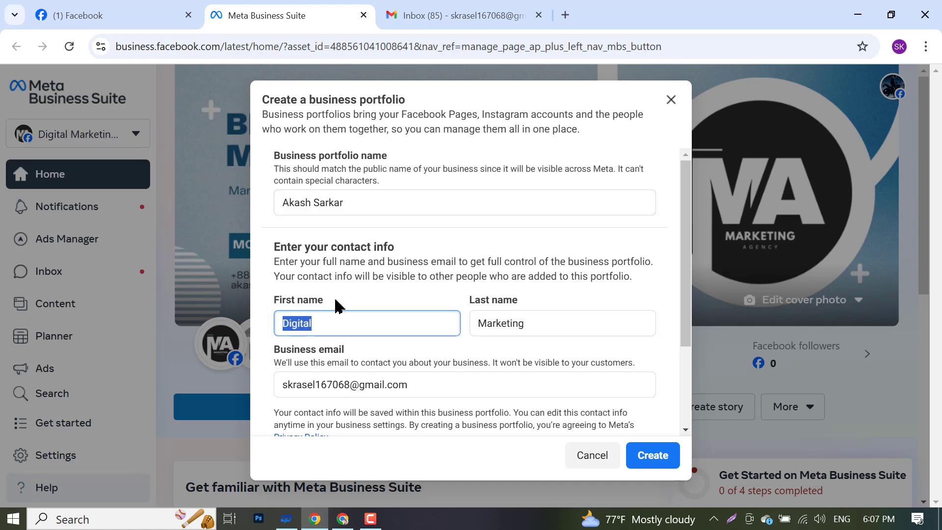
triple_click(364, 207)
key(ctrl+c)
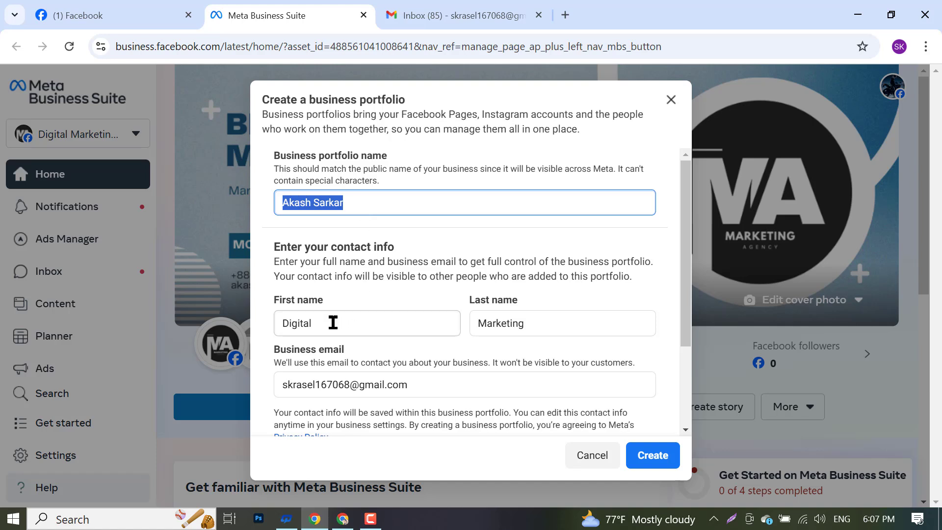
double_click(333, 323)
key(ctrl+v)
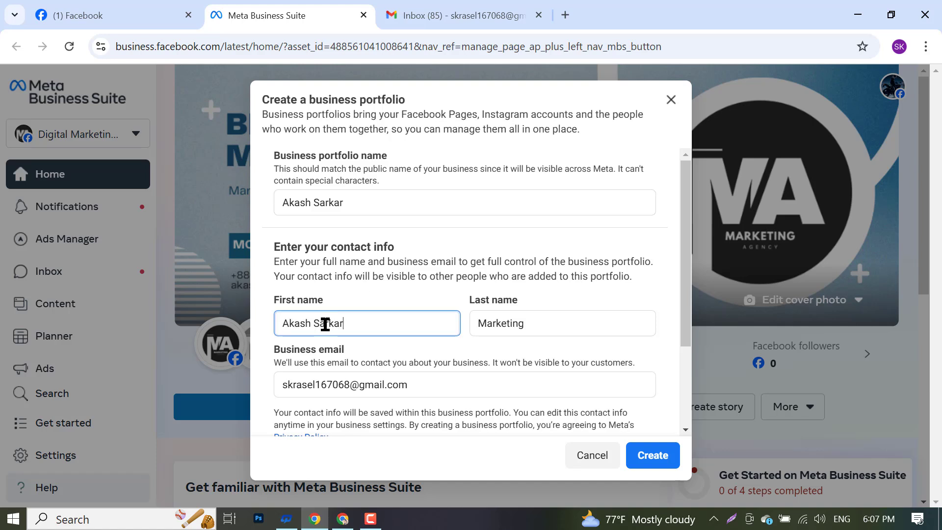
double_click(325, 325)
key(BackSpace)
- Set the last name to the owner's surname, submit, then cancel the form
click(521, 324)
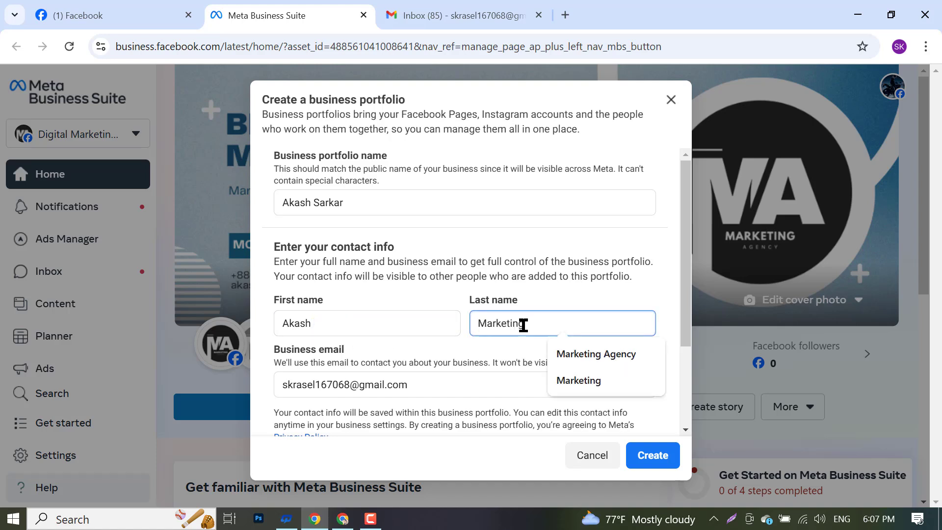
text(Sarkar)
double_click(529, 324)
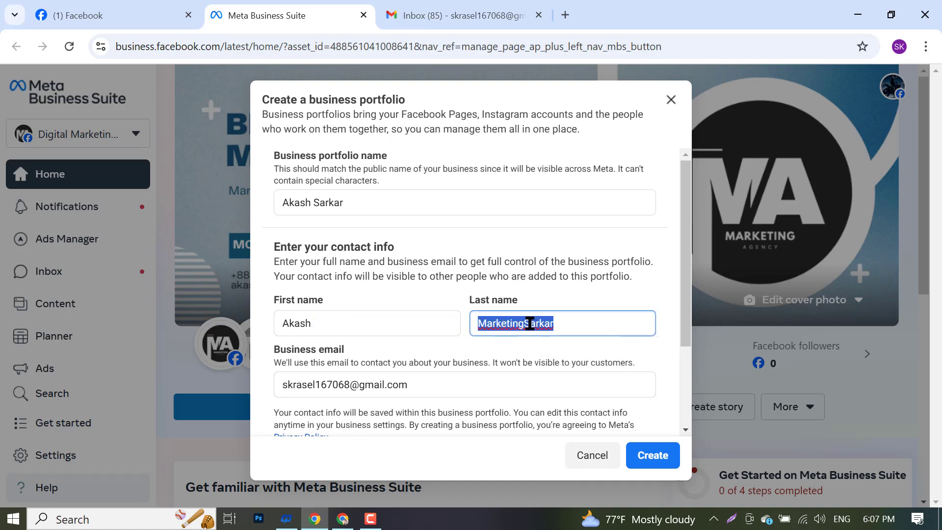
text(Sarkar)
click(636, 459)
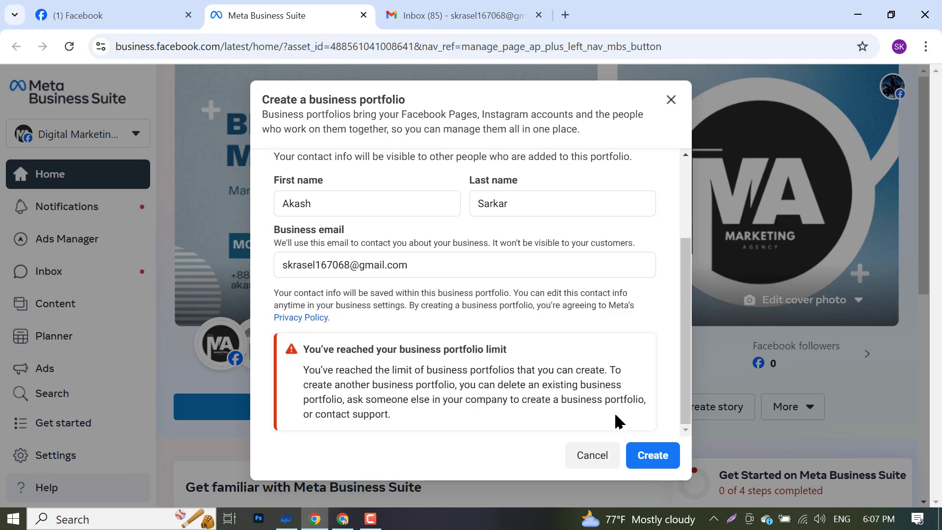
click(598, 456)
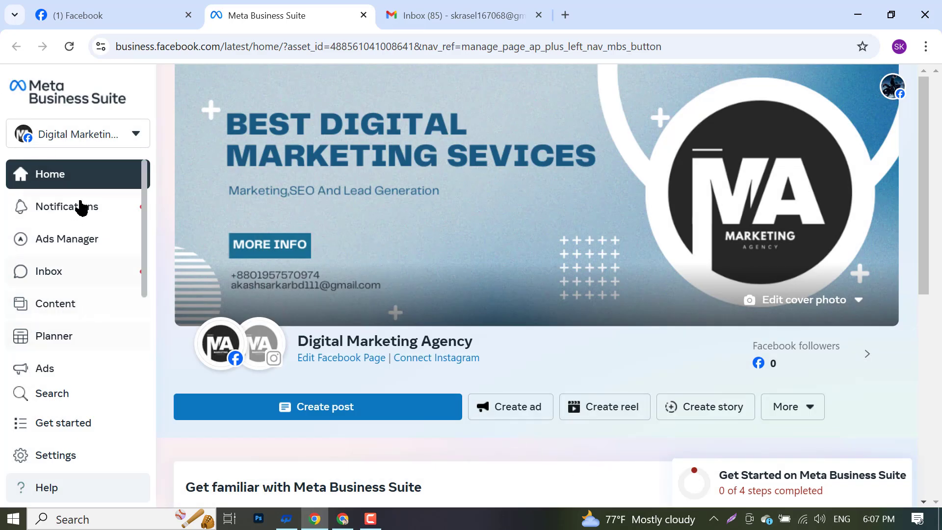
- Start a new business portfolio from the portfolio list and enter the name Bd Shop
click(76, 134)
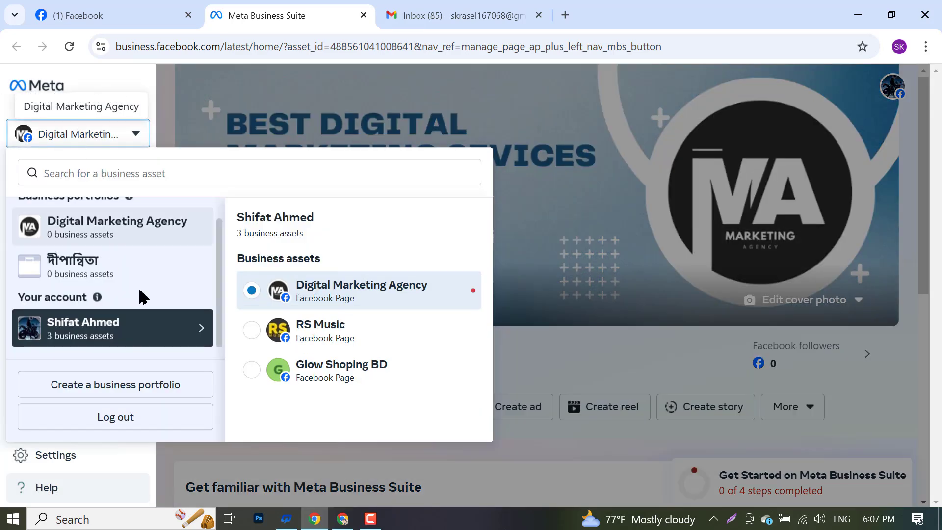
click(101, 388)
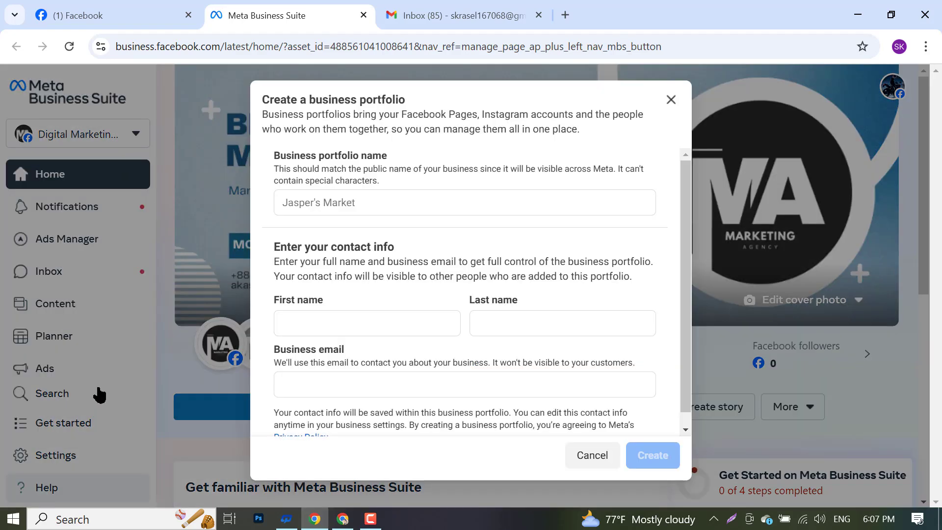
click(413, 196)
text(Sarkar)
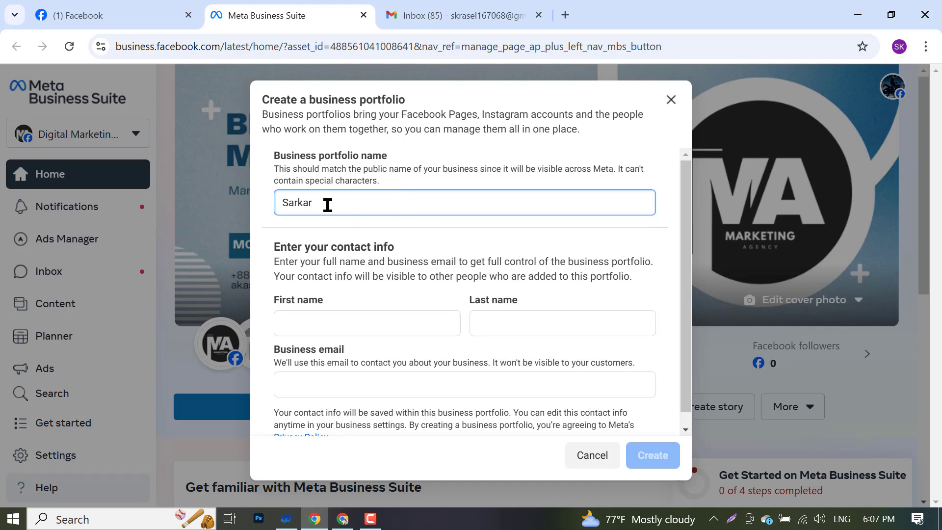
key(ctrl+a)
key(BackSpace)
text(aK)
key(BackSpace)
key(BackSpace)
key(BackSpace)
text(A)
click(308, 211)
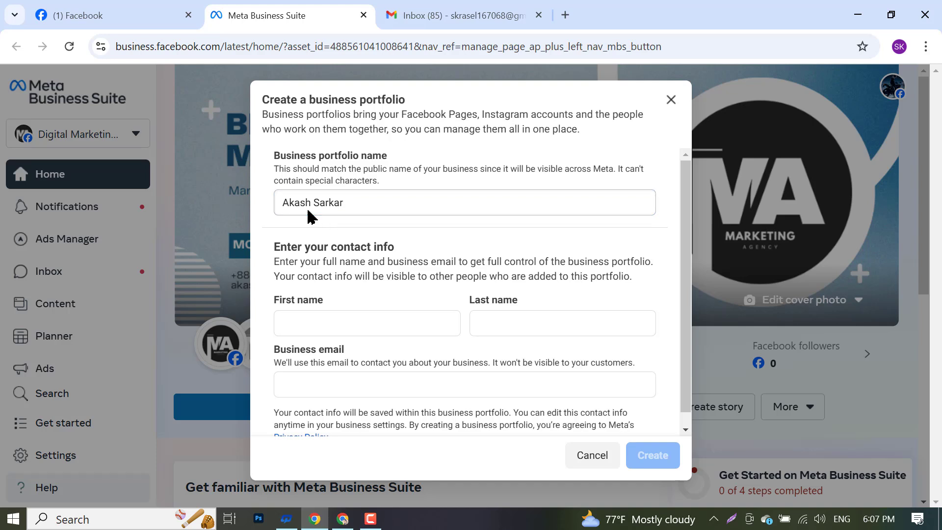
triple_click(307, 204)
key(ctrl+c)
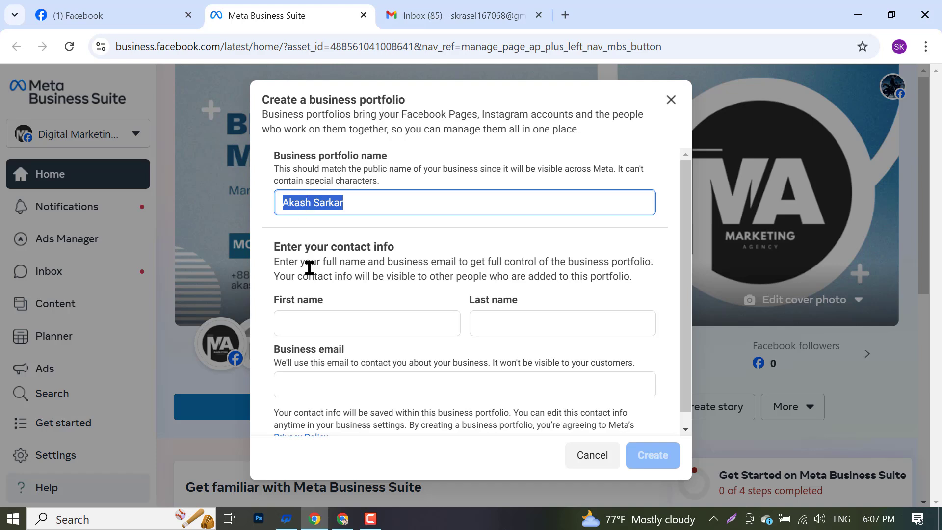
- Fill the first and last name fields by splitting the pasted owner's full name
click(316, 320)
key(ctrl+v)
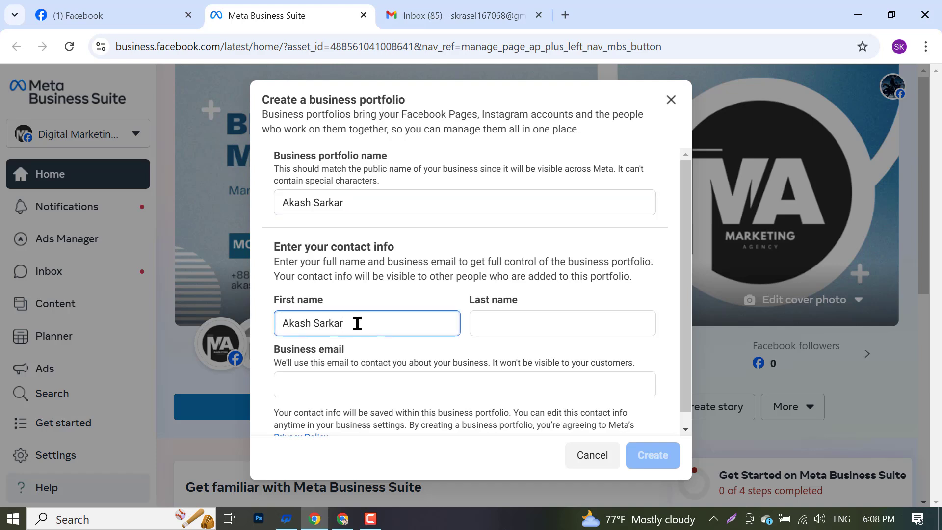
double_click(339, 322)
key(ctrl+x)
click(512, 322)
key(ctrl+v)
- Copy the Google account's email address and paste it as the business email
click(445, 389)
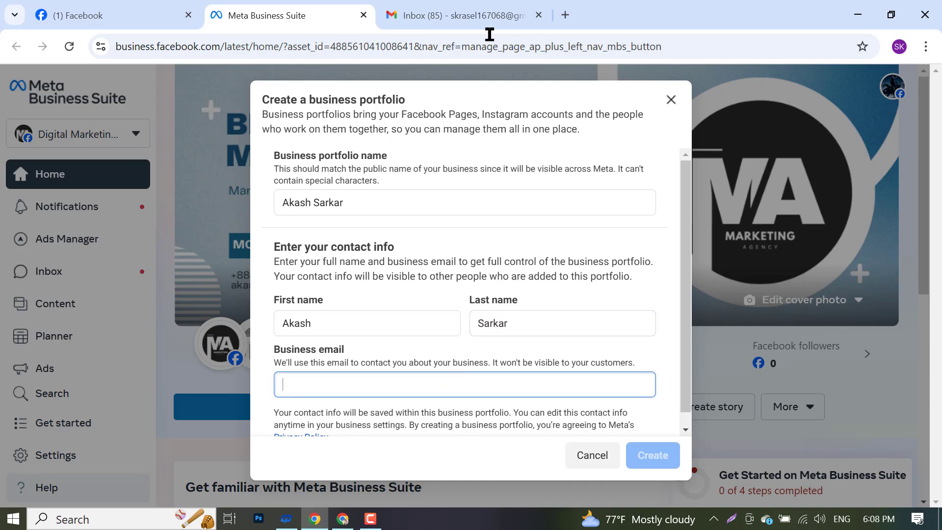
click(488, 16)
click(916, 88)
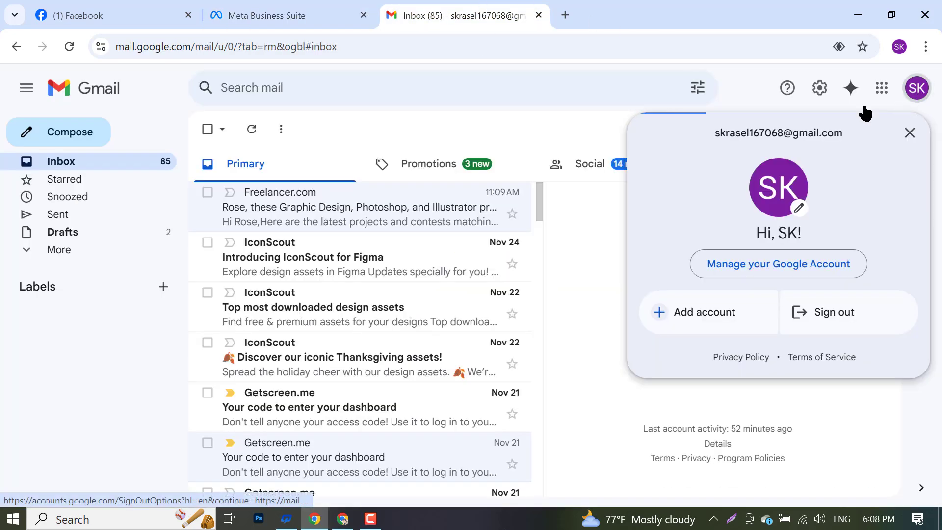
triple_click(761, 135)
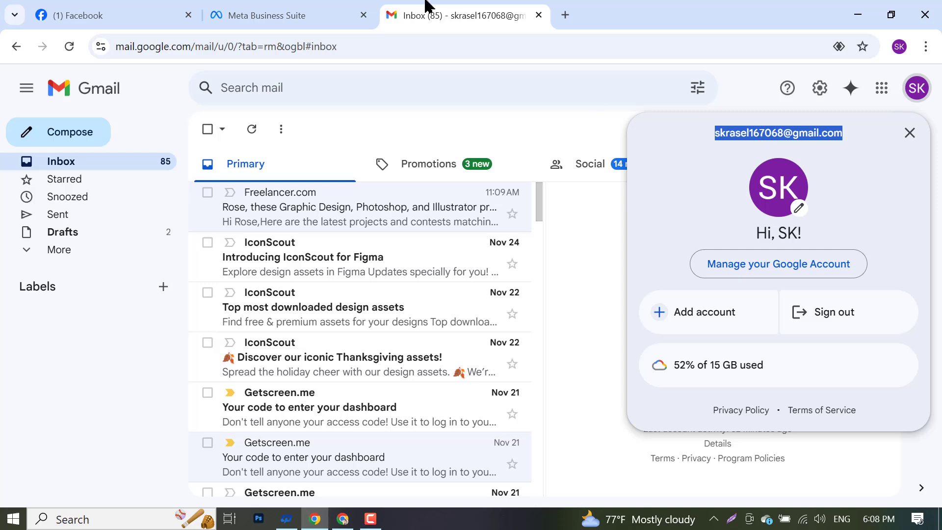
click(292, 15)
click(342, 378)
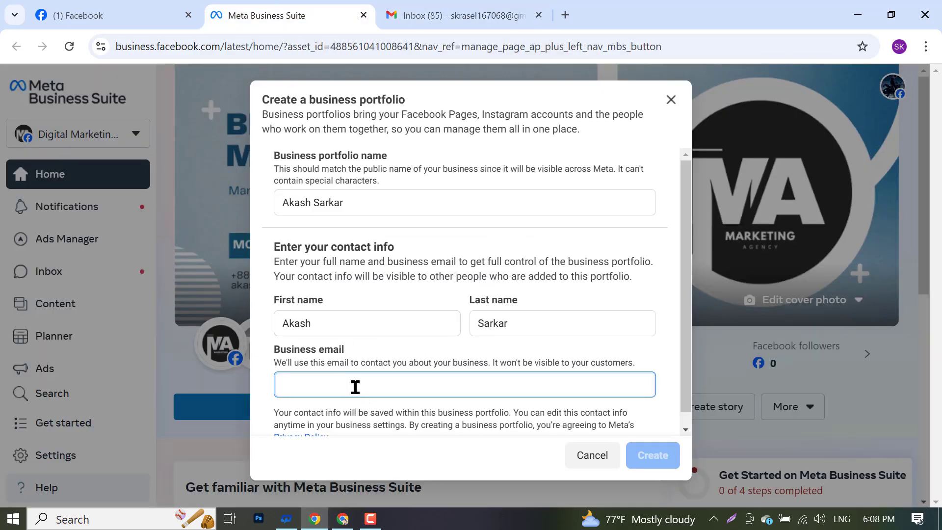
key(ctrl+v)
- Submit the portfolio, read the portfolio-limit error, and close the form
click(633, 452)
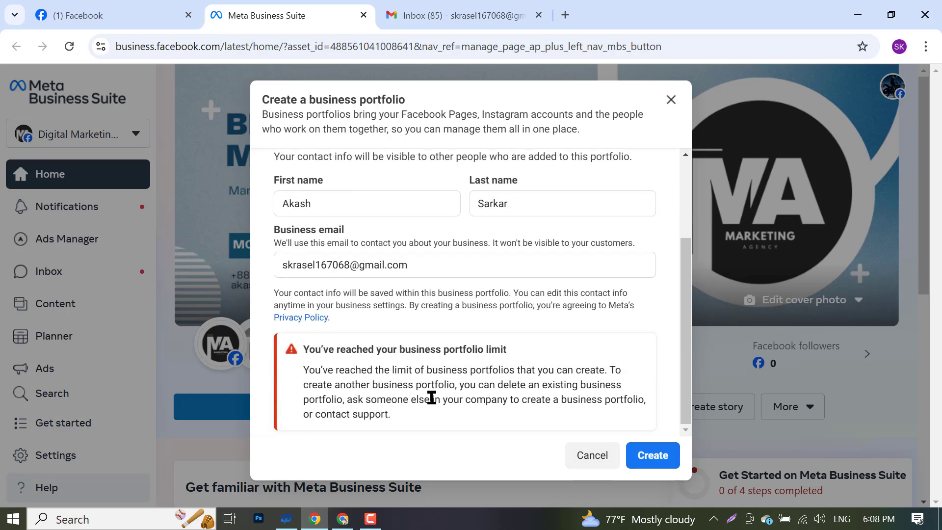
scroll(542, 393, up, 3)
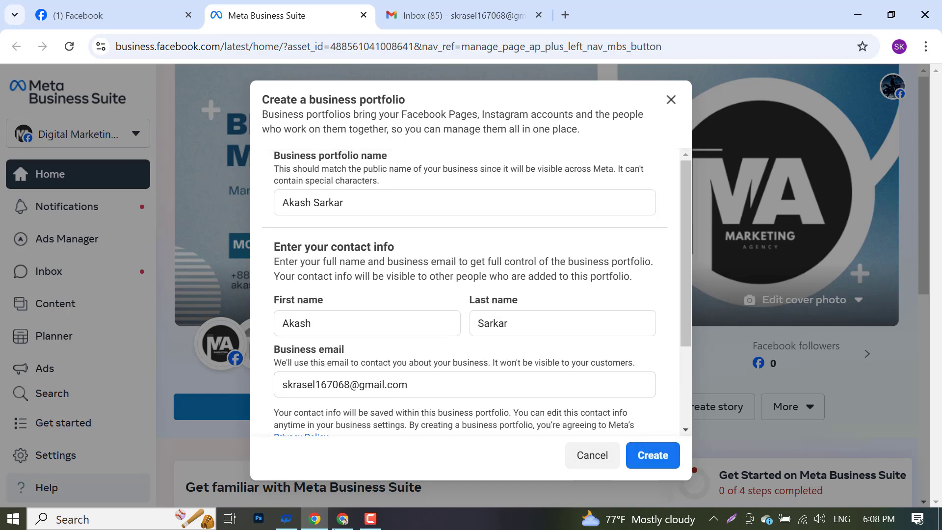
click(370, 519)
click(566, 73)
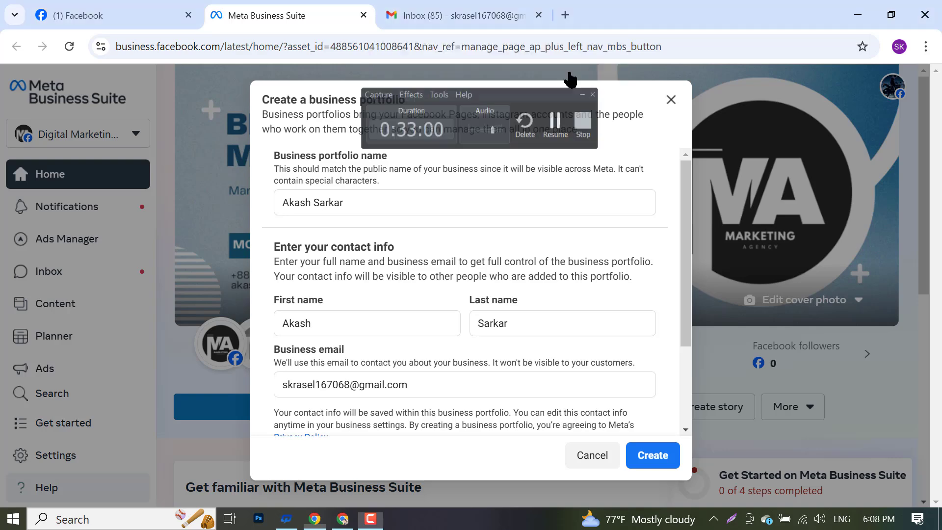
click(371, 519)
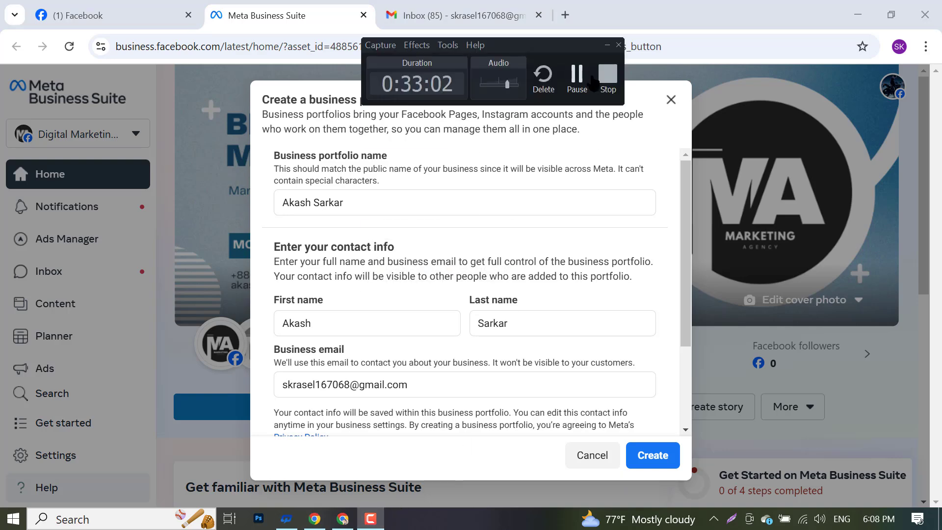
click(571, 76)
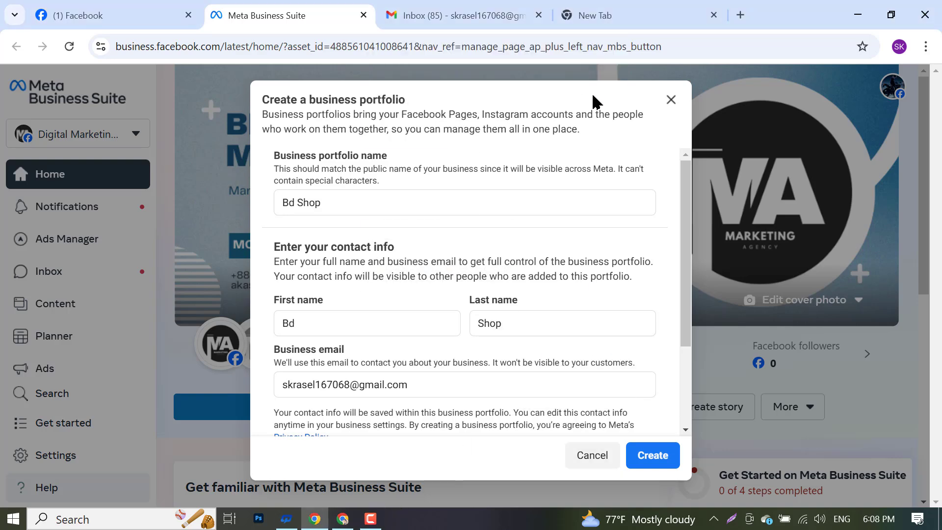
scroll(575, 328, down, 3)
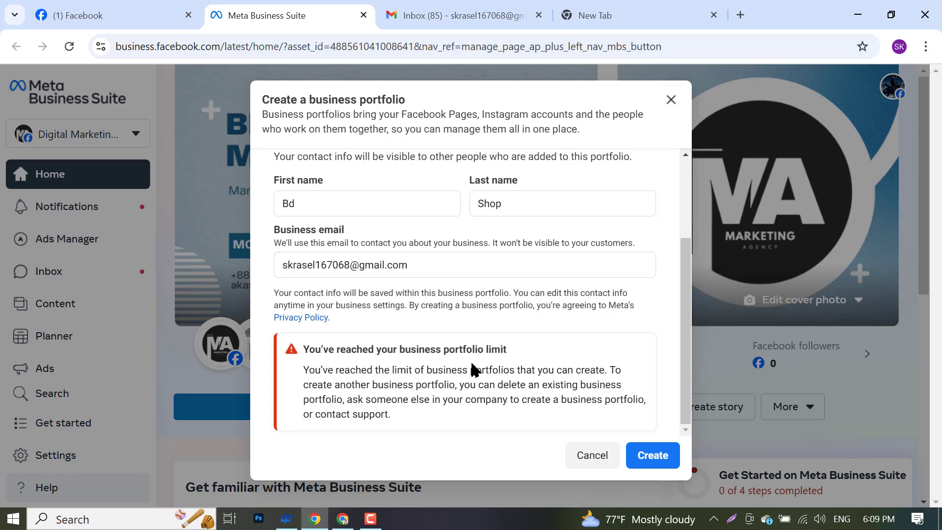
scroll(442, 335, up, 1)
scroll(441, 334, up, 5)
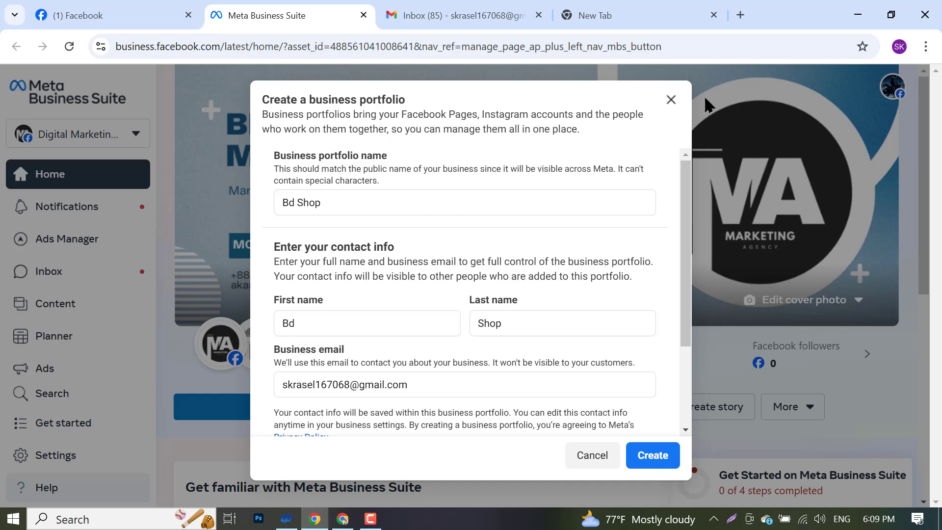
click(671, 99)
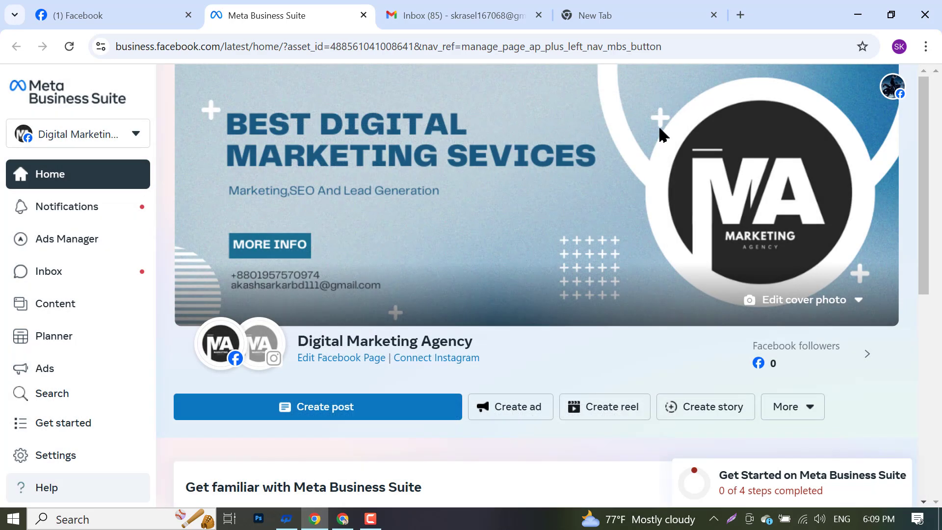
- Close the Meta Business Suite tab and the Gmail browser window
click(892, 88)
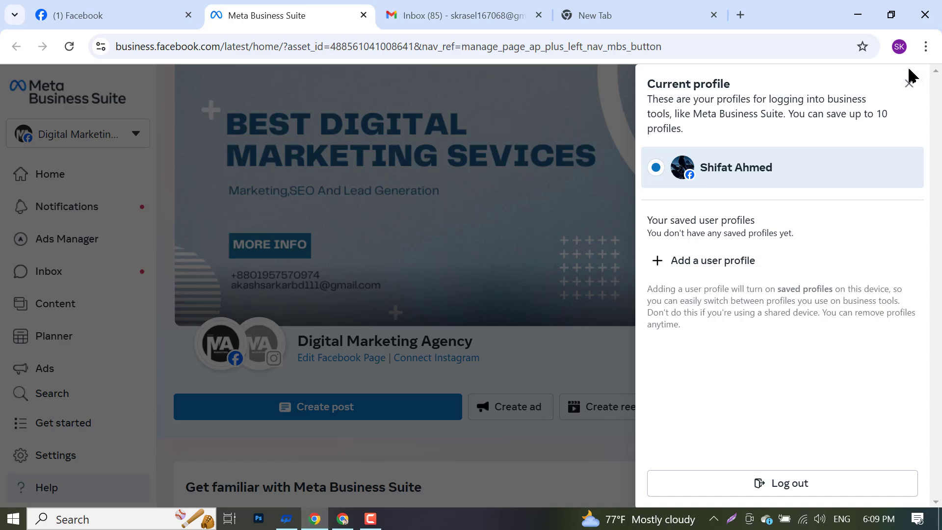
click(364, 16)
click(379, 522)
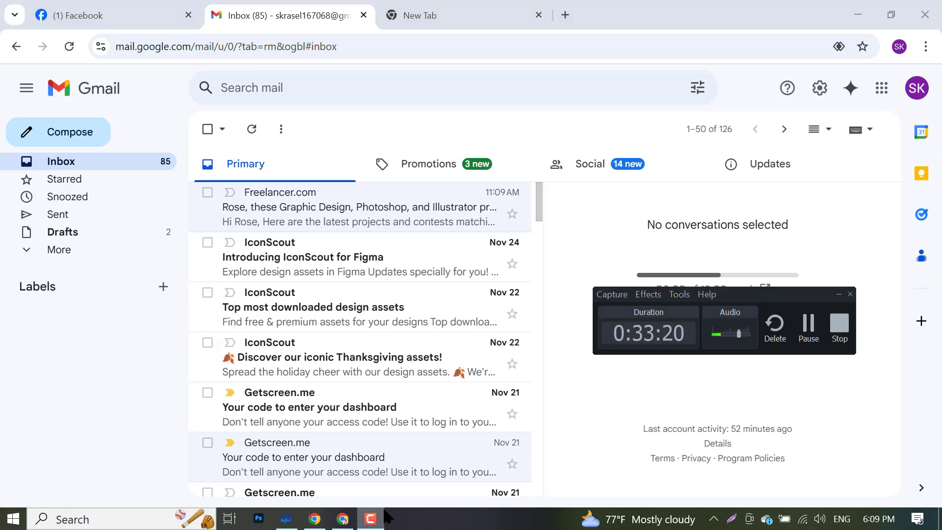
click(922, 13)
- Switch Chrome to the other SK profile, opening a New Tab page
click(903, 48)
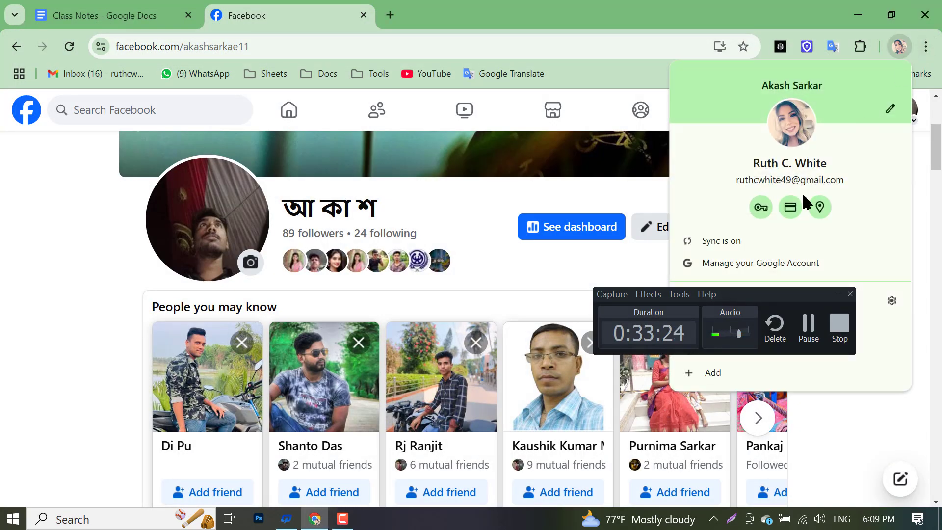
drag(734, 295, 713, 512)
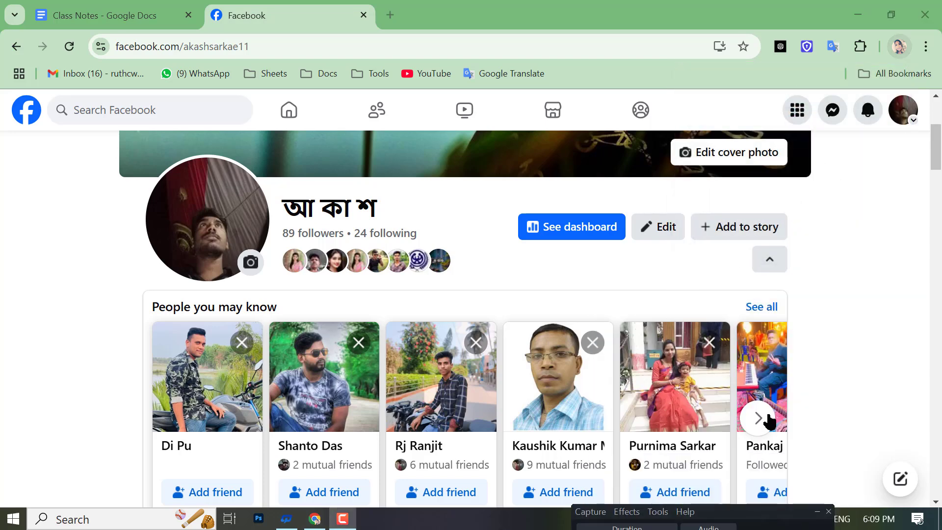
click(899, 47)
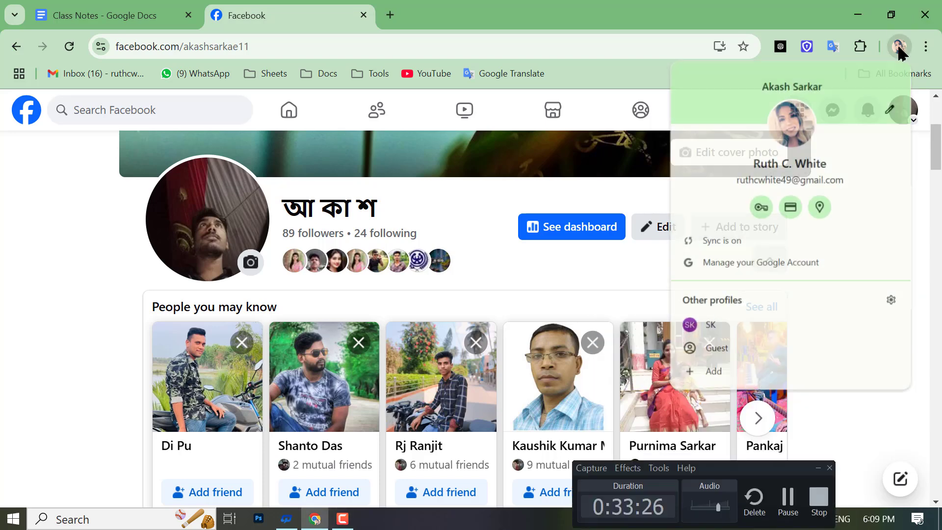
click(706, 326)
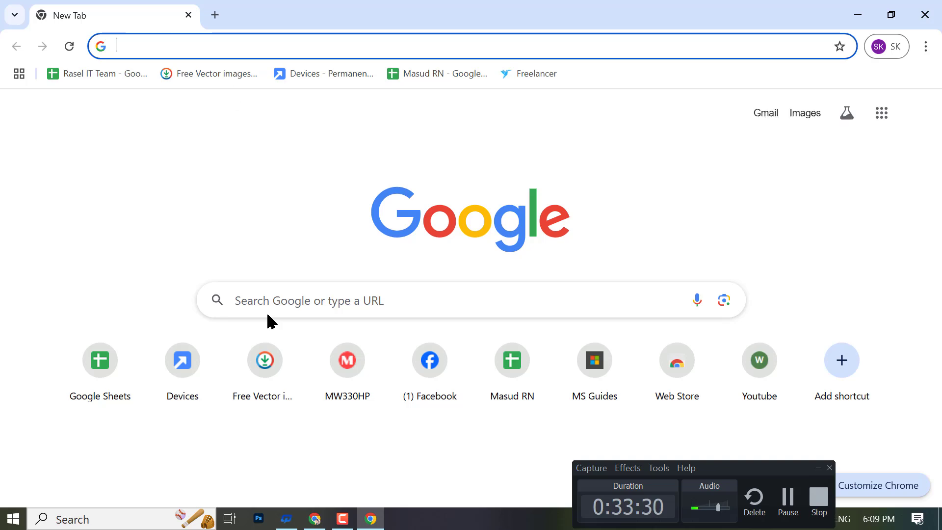
- Load business.facebook.com in the SK profile and open a blank Create a business portfolio form
text(b)
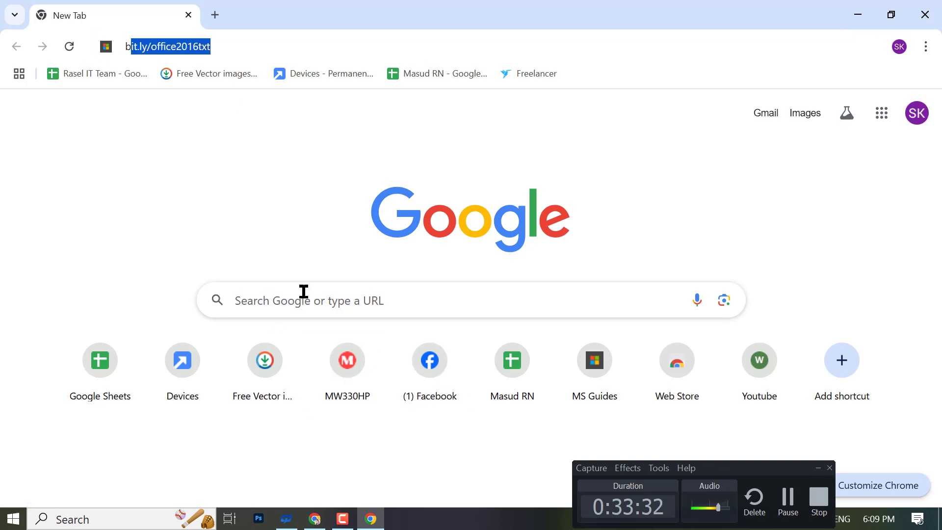
text(usiness.facebook.com)
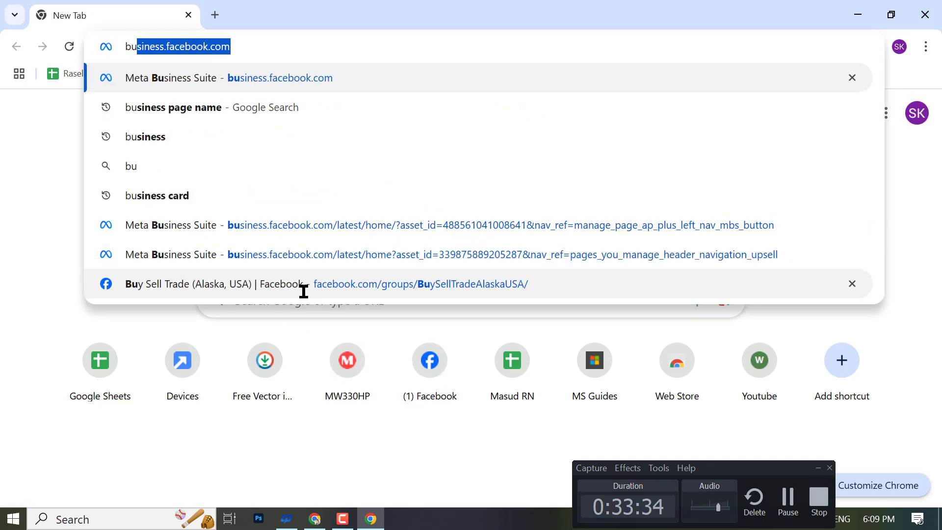
key(Right)
key(Return)
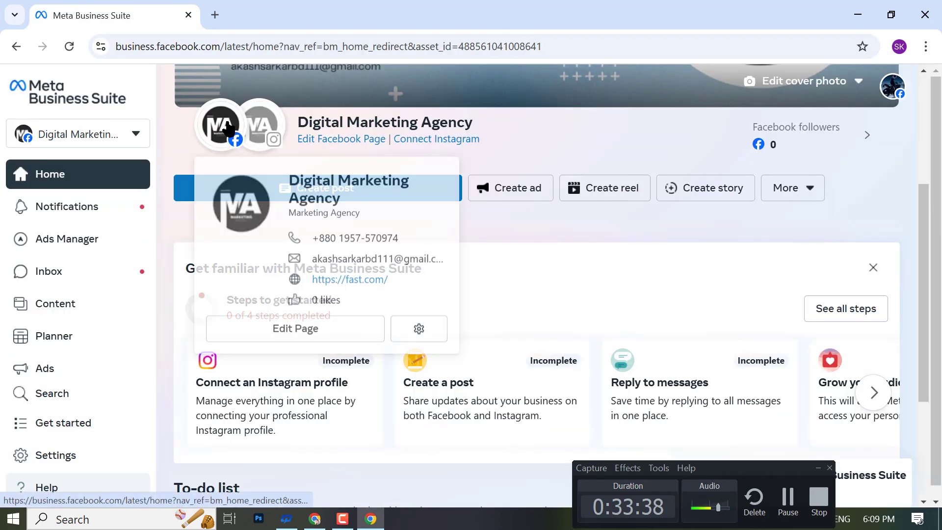
click(47, 131)
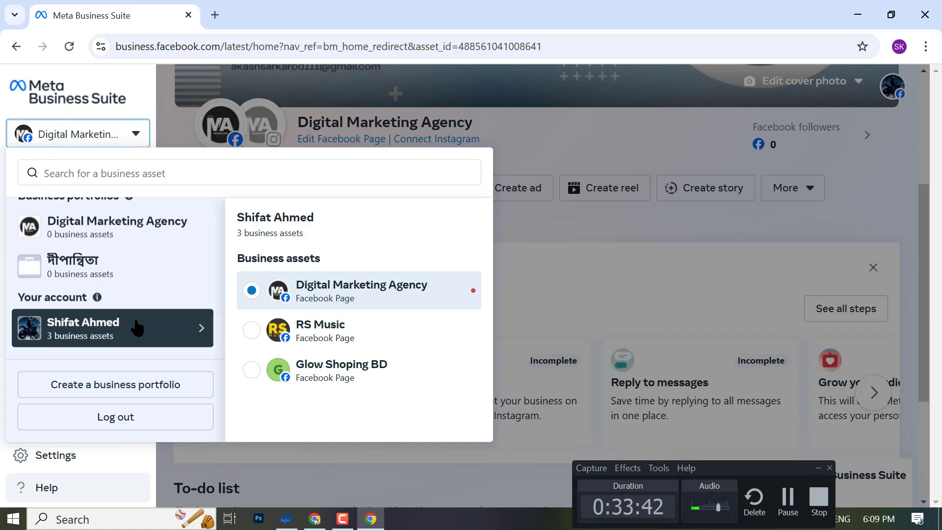
scroll(98, 275, up, 1)
click(67, 265)
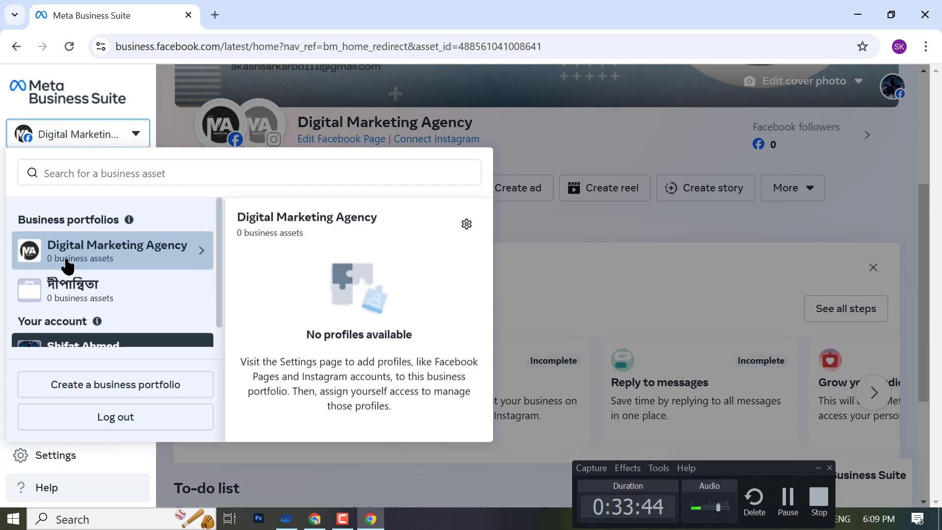
click(133, 378)
click(322, 205)
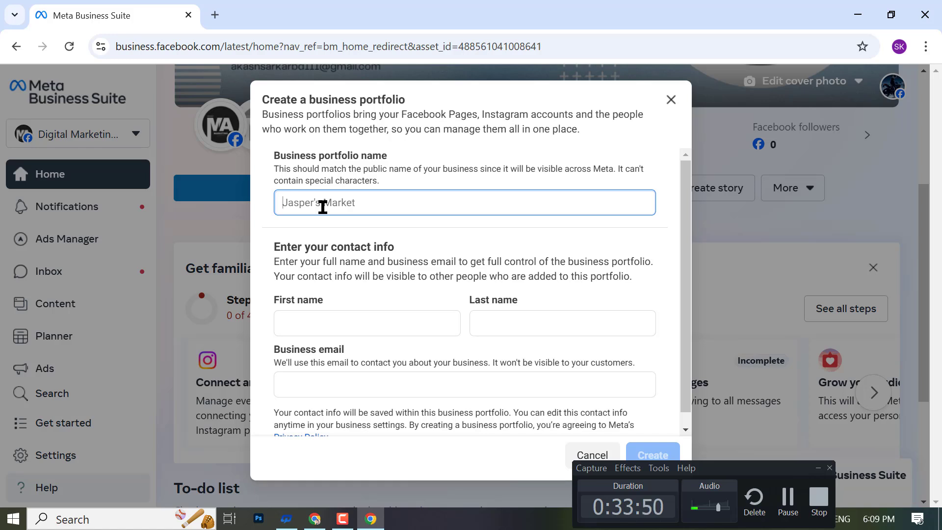
- Enter Bd Shop as the portfolio name, correcting typos, and copy it
text(D)
key(BackSpace)
text(b)
key(BackSpace)
key(BackSpace)
key(BackSpace)
text(B)
key(BackSpace)
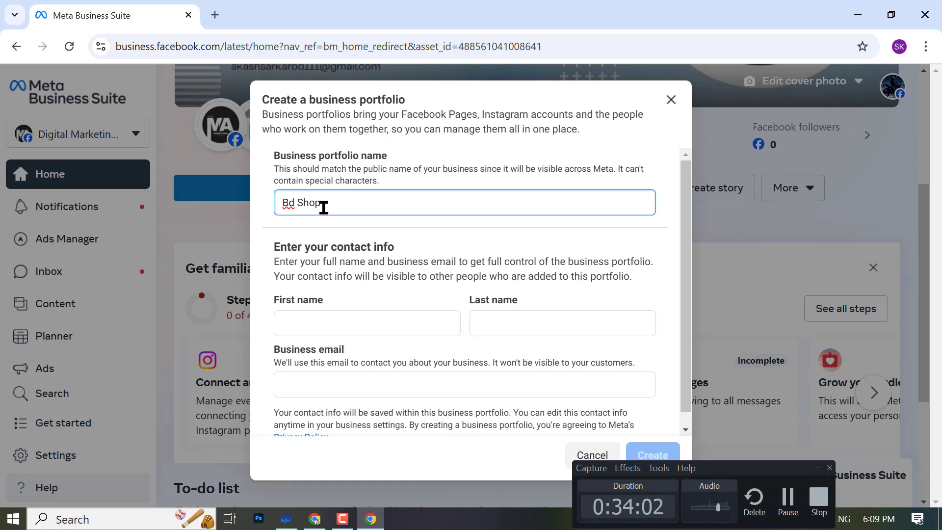
key(ctrl+a)
key(ctrl+c)
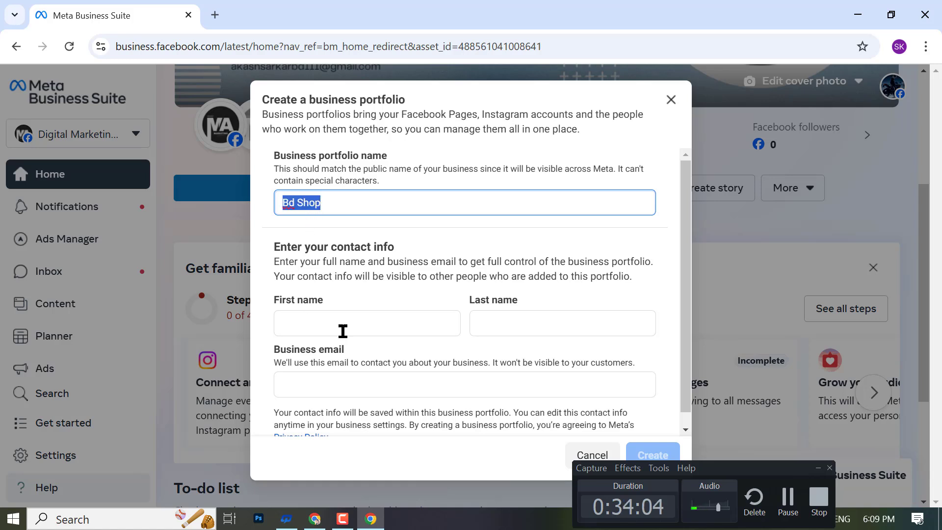
- Set the first name to Bd and the last name to Shop
click(332, 320)
key(ctrl+v)
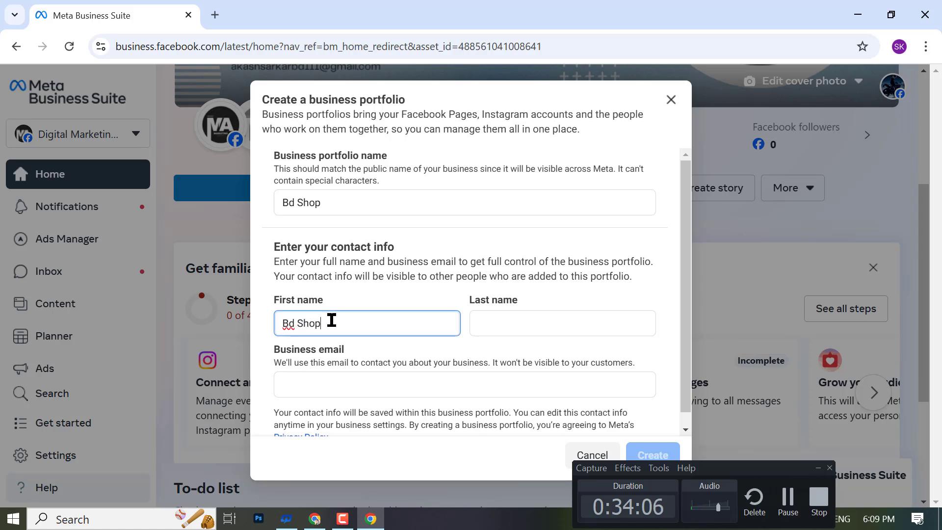
key(ctrl+shift+Left)
key(ctrl+x)
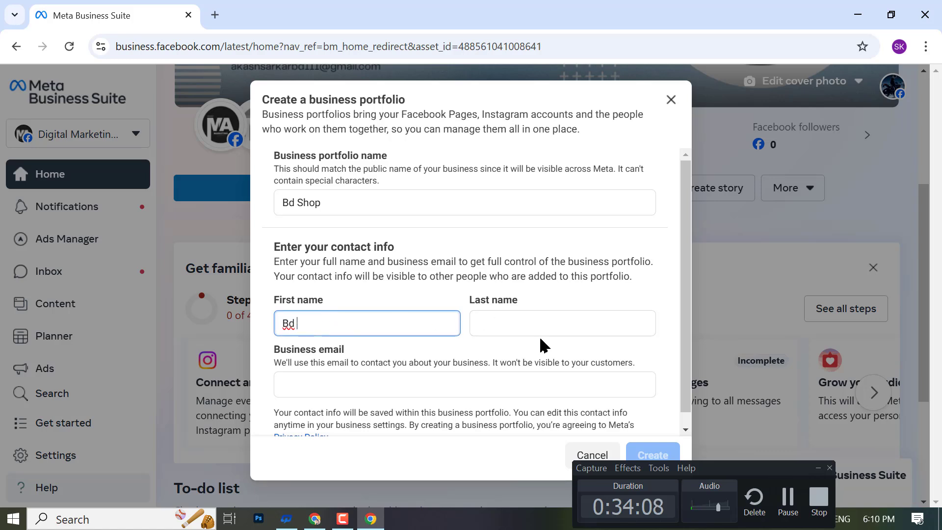
click(541, 317)
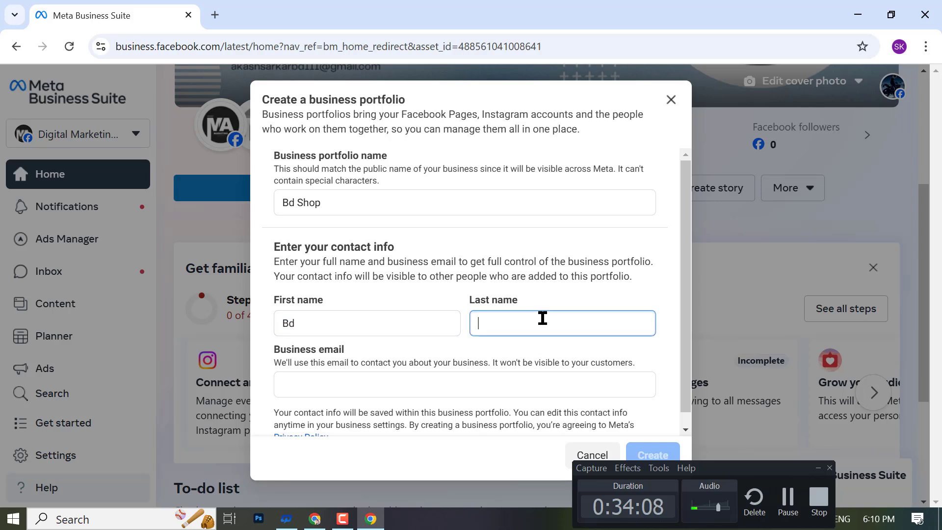
click(216, 15)
click(197, 14)
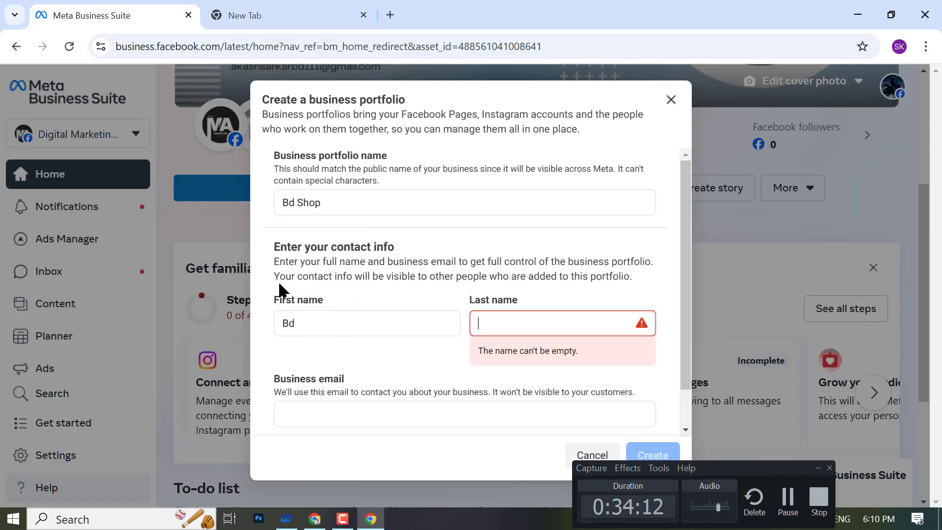
key(ctrl+v)
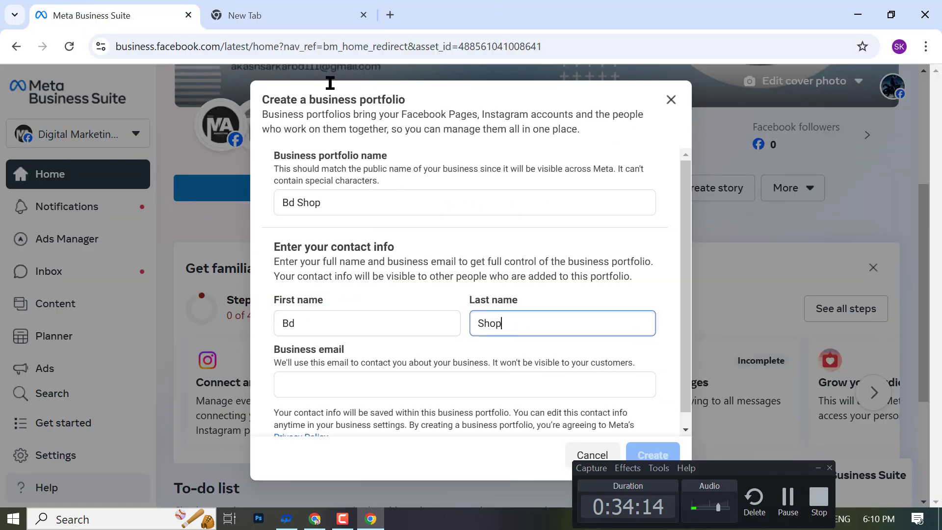
- Copy the Google account email and paste it as the business email
click(326, 16)
click(922, 112)
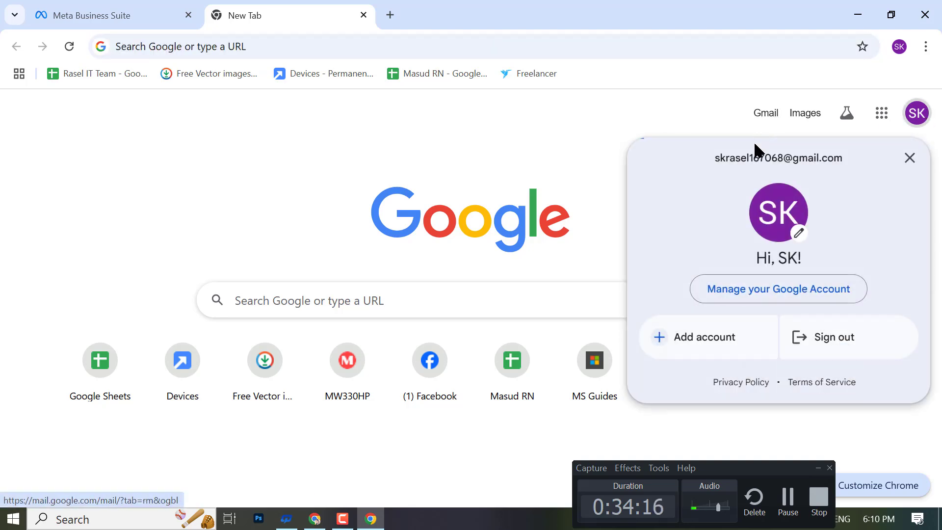
triple_click(762, 150)
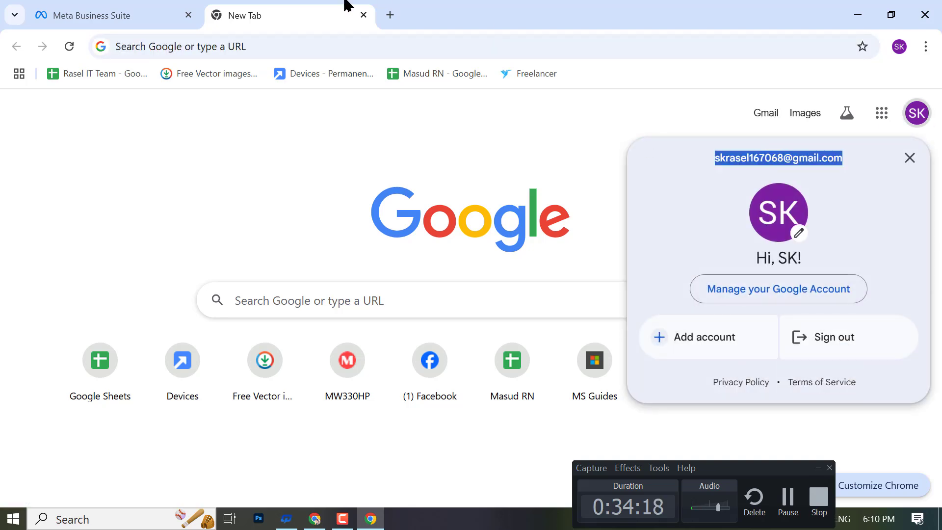
click(123, 15)
click(361, 388)
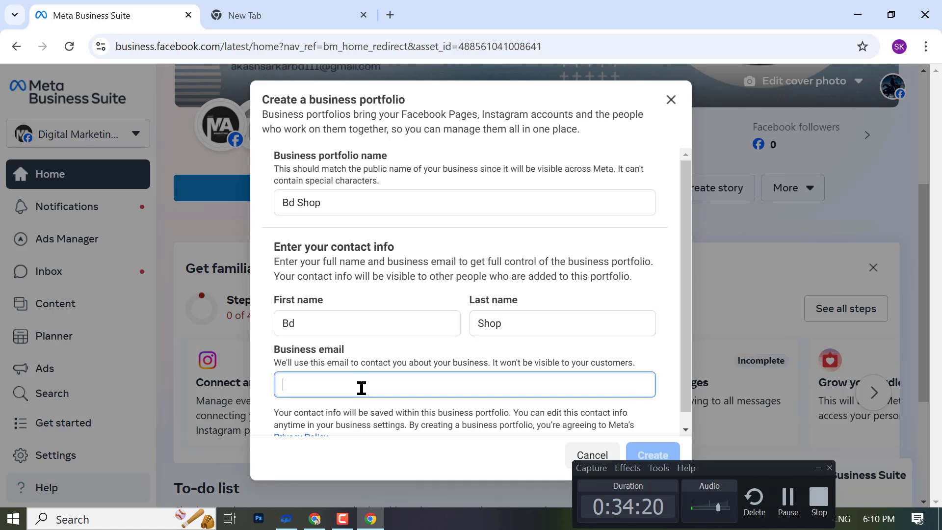
key(ctrl+v)
- Submit the Bd Shop portfolio, read the limit error, and close the form
scroll(642, 410, down, 1)
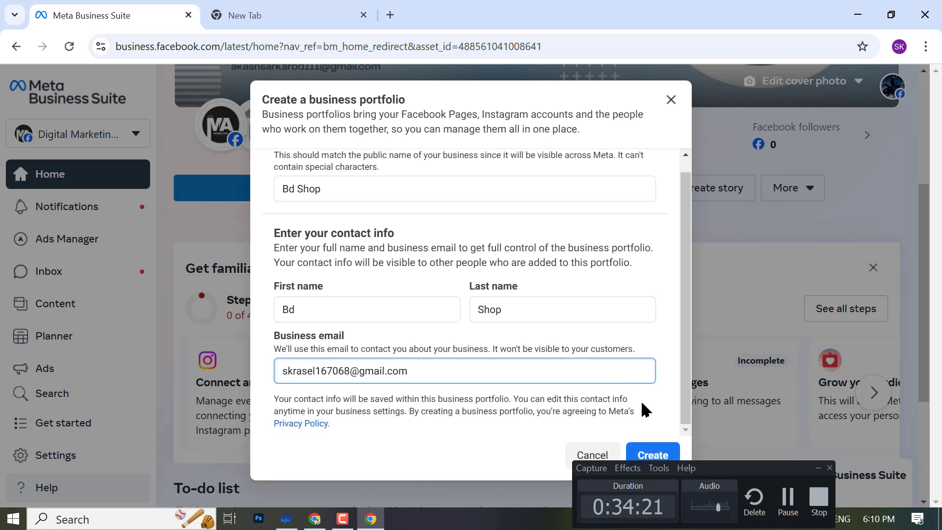
click(653, 455)
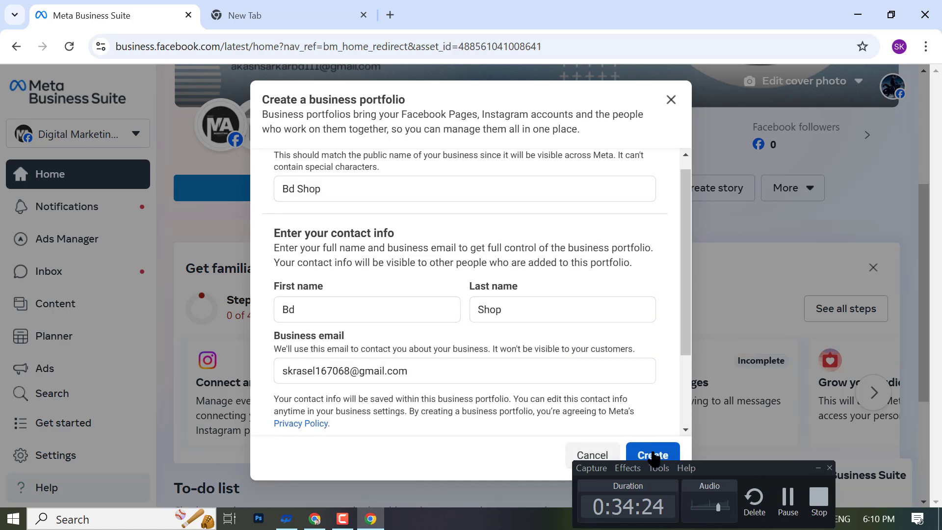
scroll(595, 353, down, 2)
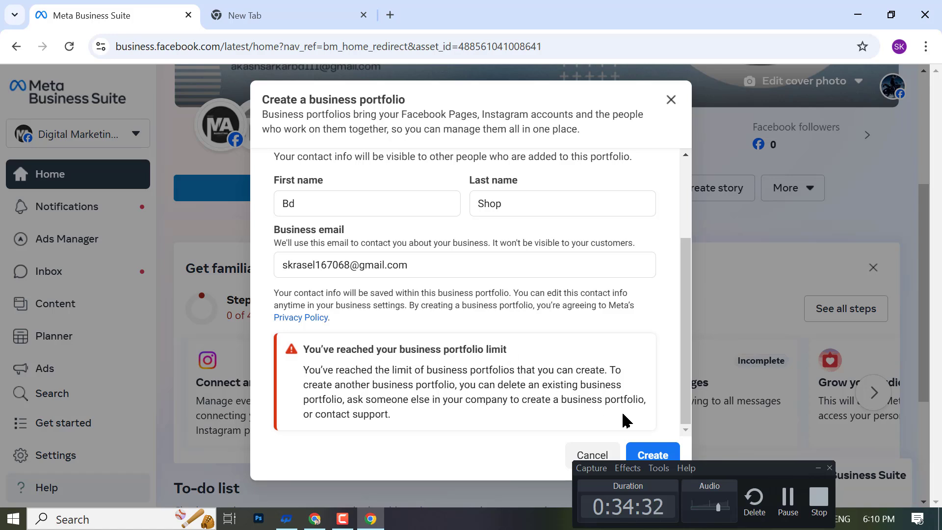
click(817, 468)
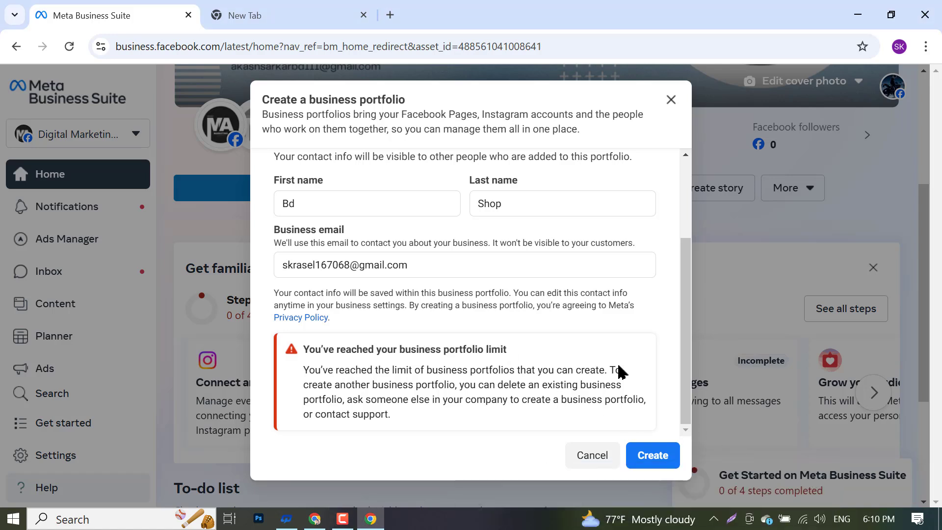
click(670, 100)
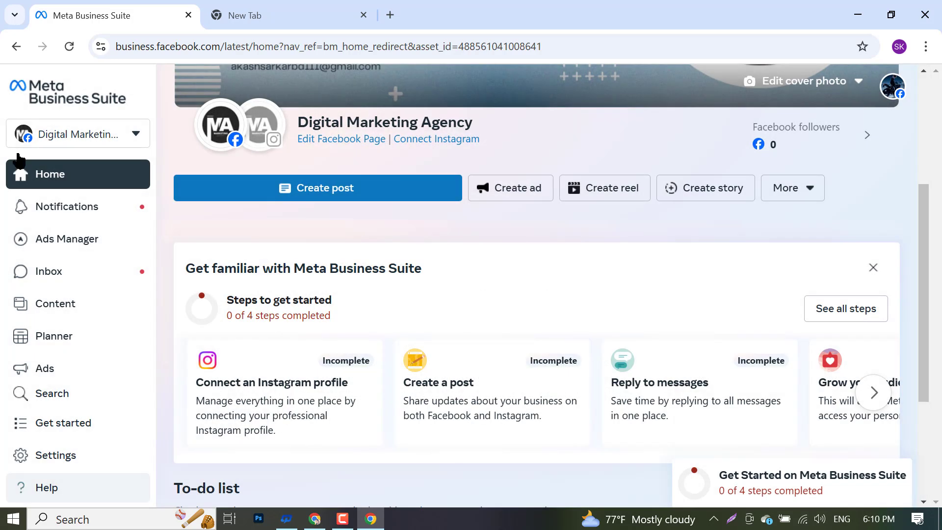
- Browse the portfolio list and switch the active asset to the RS Music Facebook Page
click(78, 135)
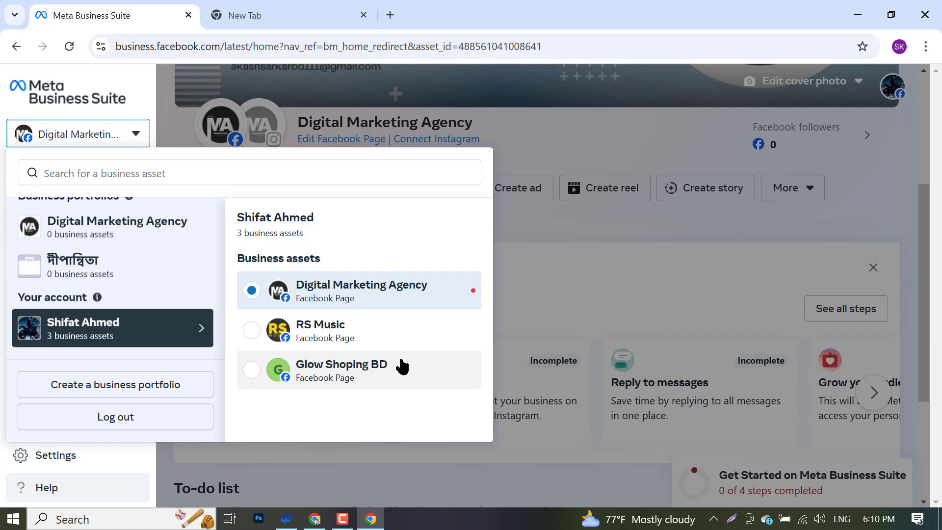
scroll(89, 296, up, 1)
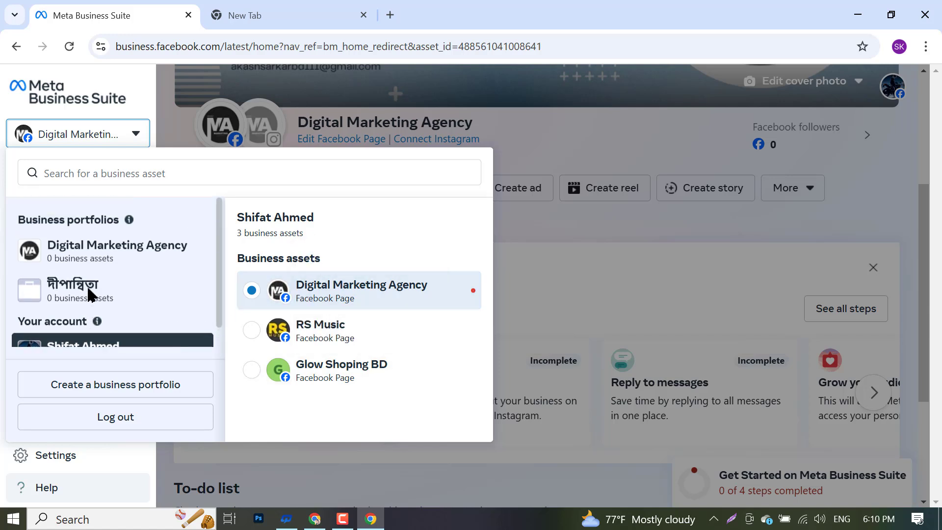
scroll(91, 292, down, 1)
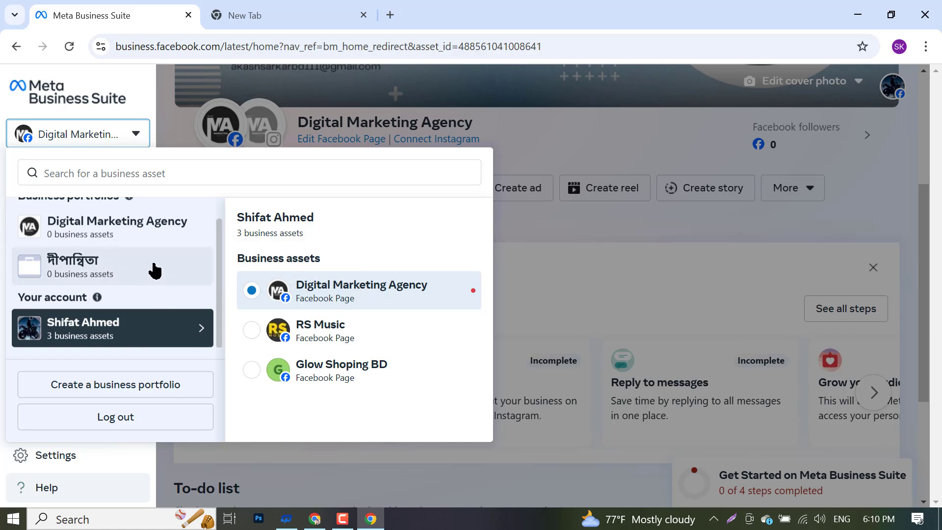
scroll(98, 274, up, 1)
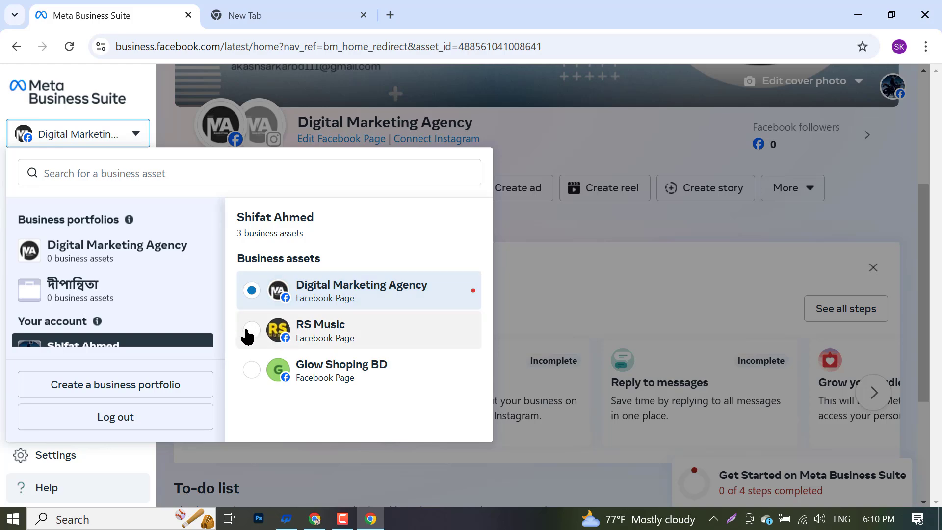
click(685, 258)
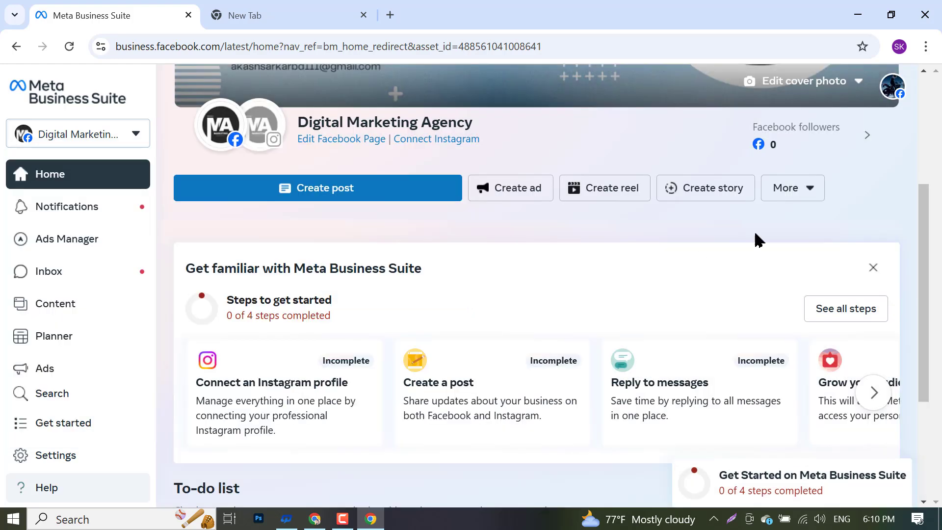
click(126, 144)
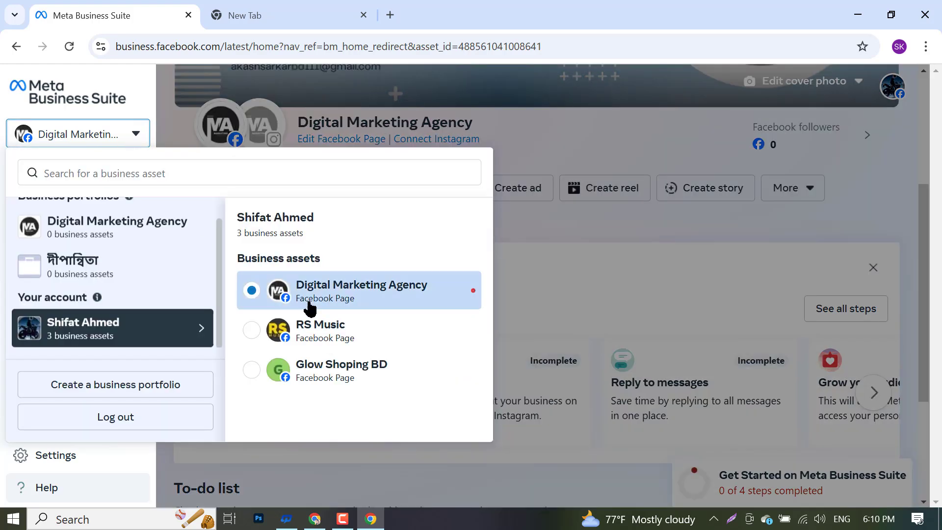
click(258, 331)
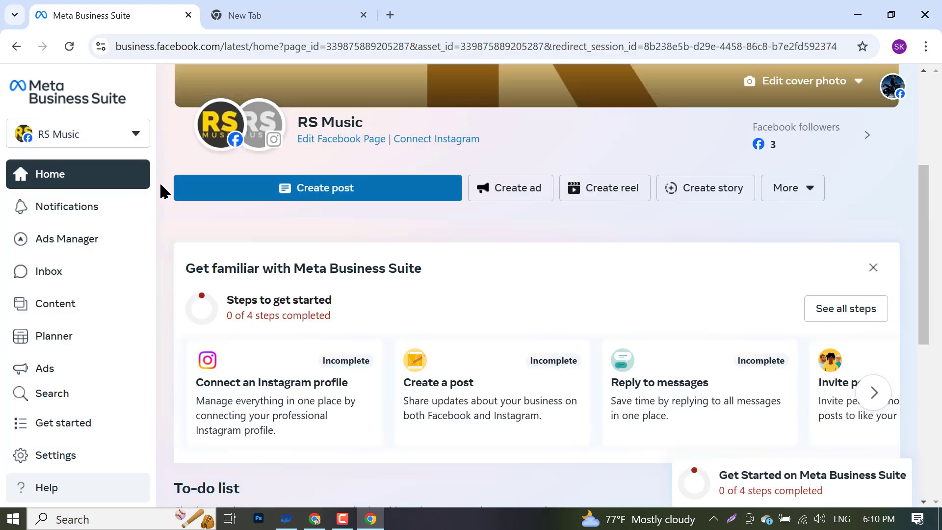
click(88, 135)
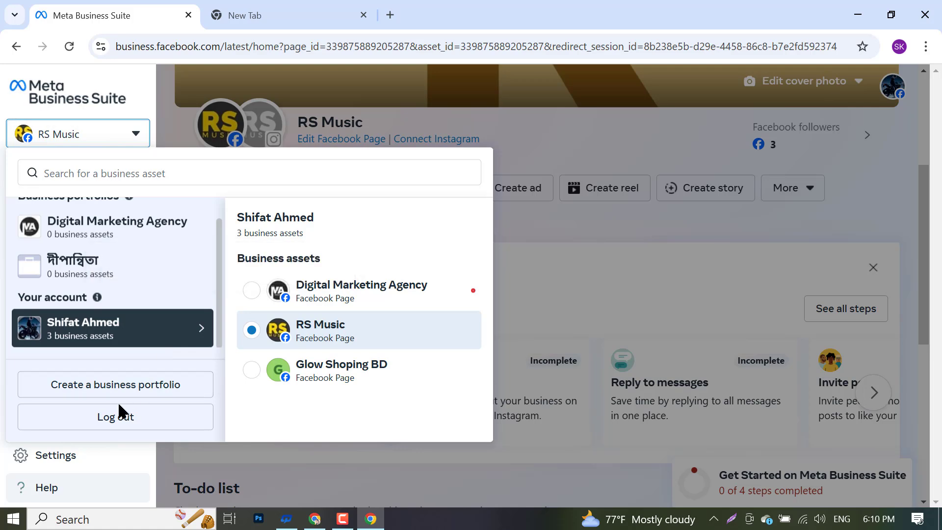
click(168, 387)
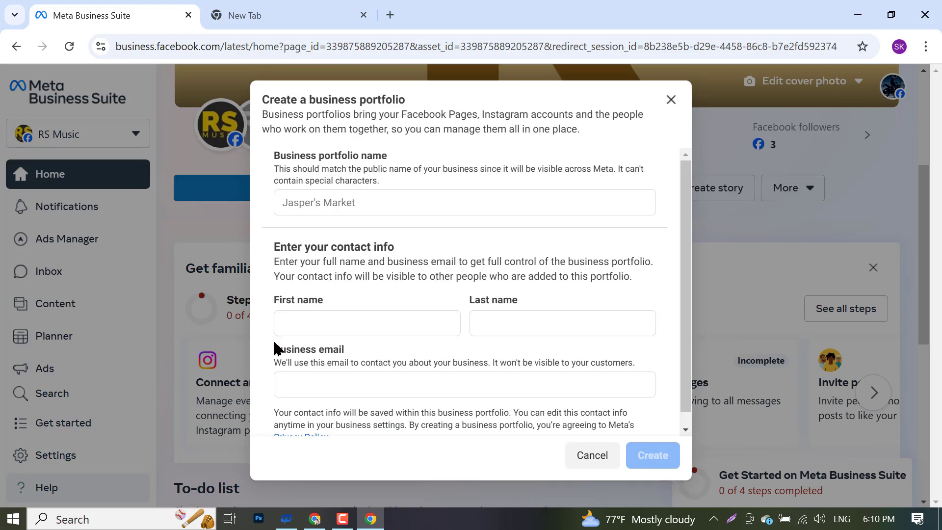
click(321, 202)
text(Akash Sarkar)
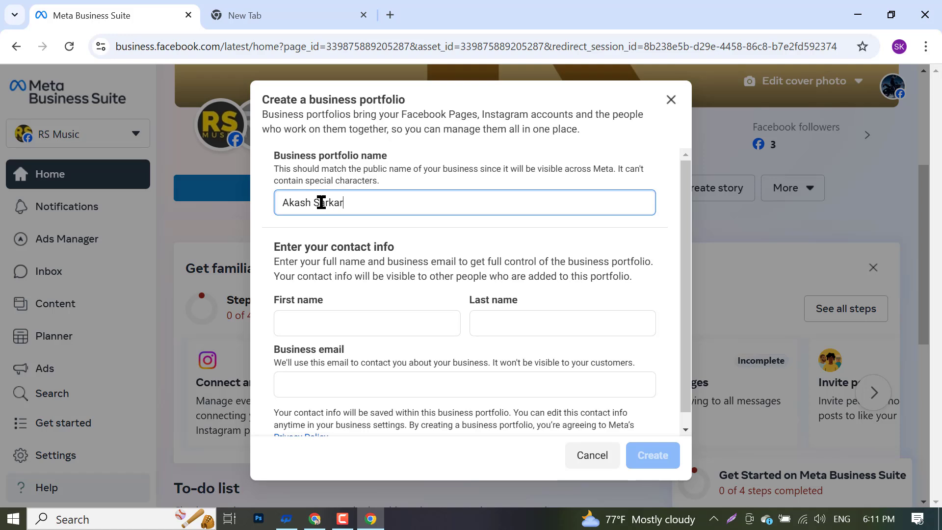
click(295, 322)
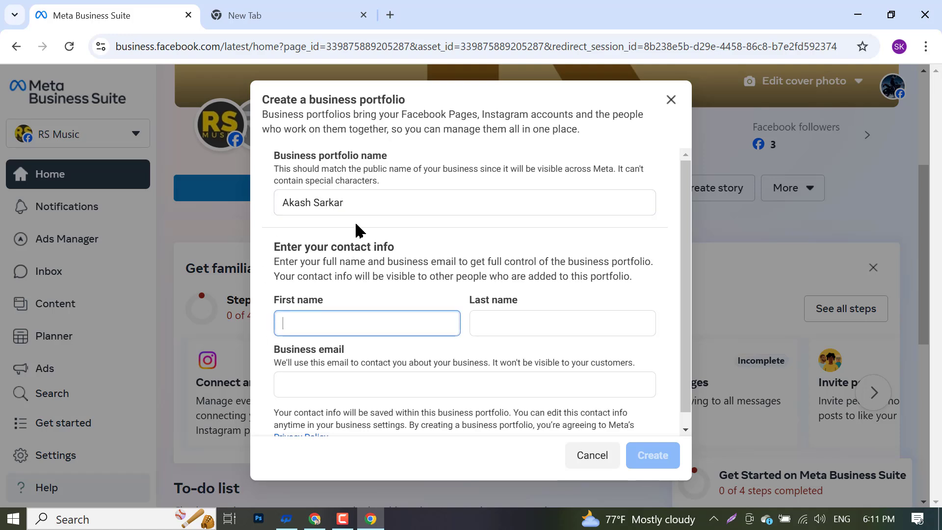
triple_click(357, 207)
key(ctrl+c)
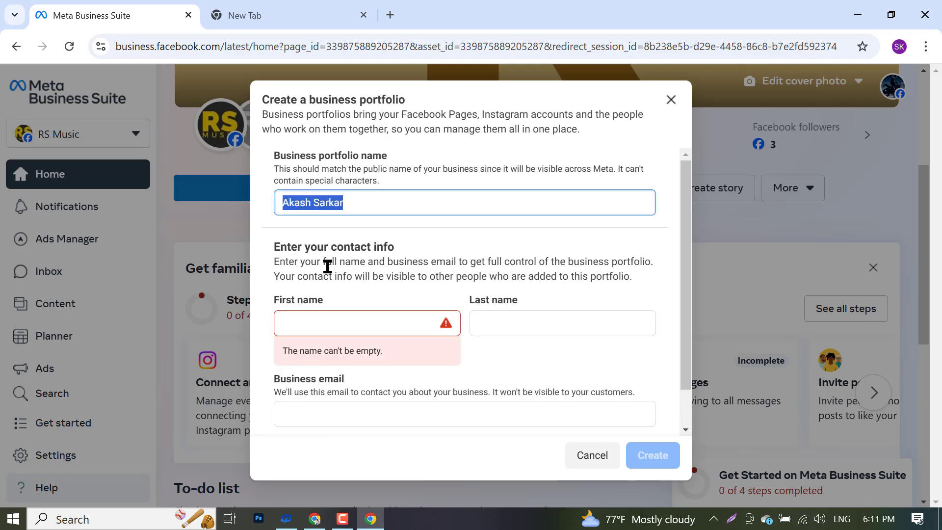
click(346, 322)
key(ctrl+v)
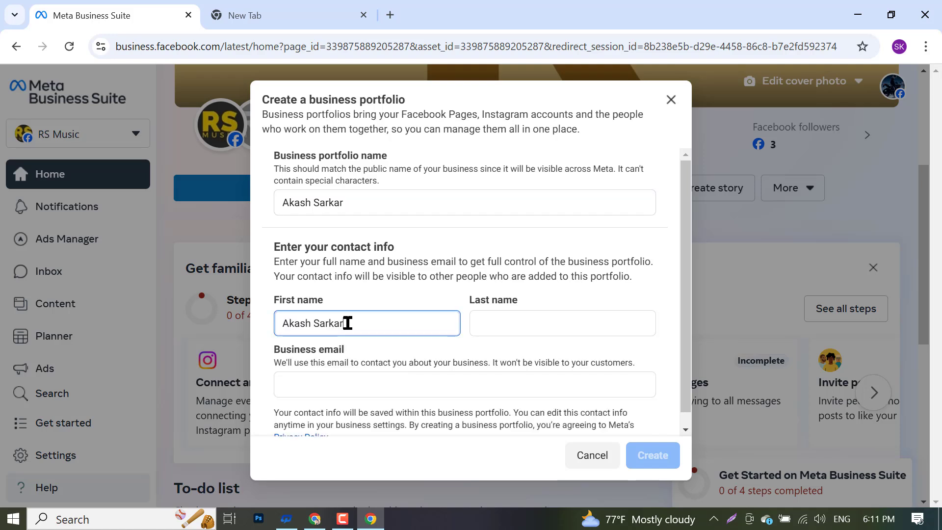
double_click(348, 323)
key(ctrl+x)
click(495, 333)
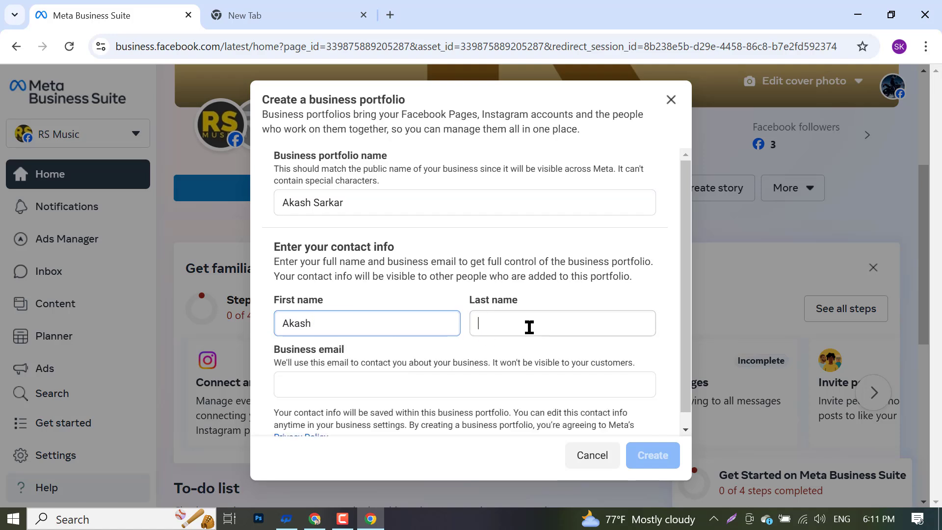
key(ctrl+v)
click(466, 385)
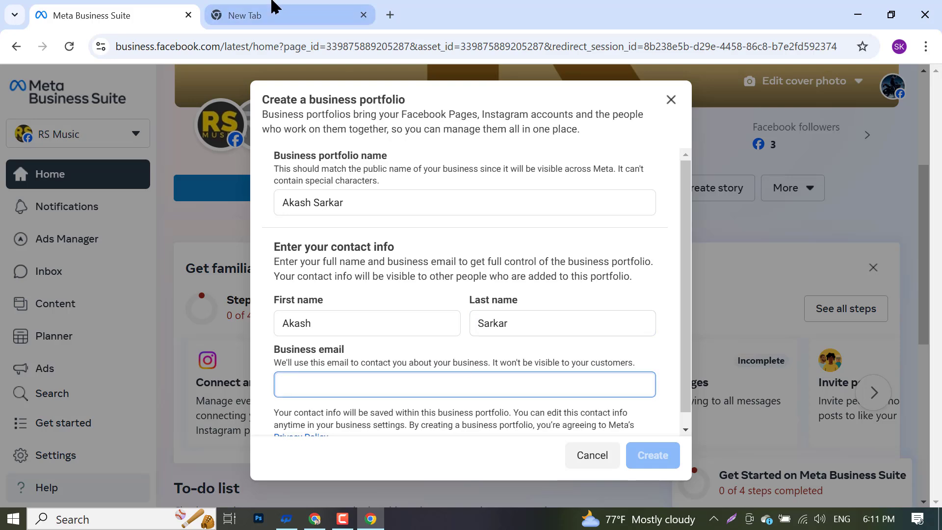
click(275, 16)
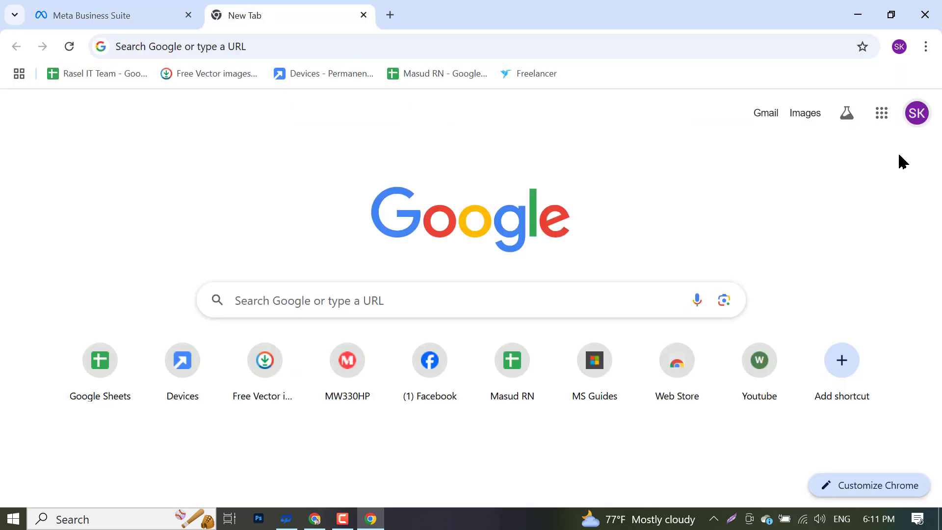
click(916, 114)
triple_click(797, 158)
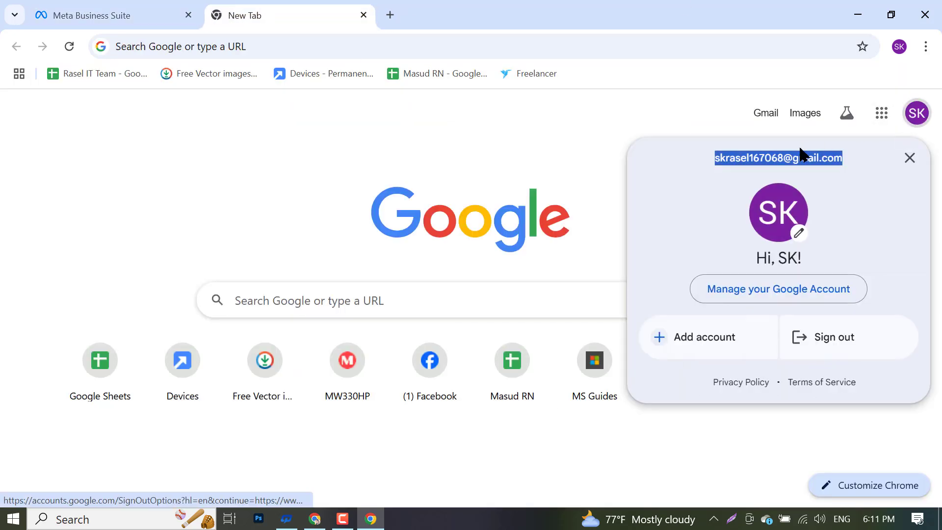
click(147, 13)
key(ctrl+v)
click(652, 454)
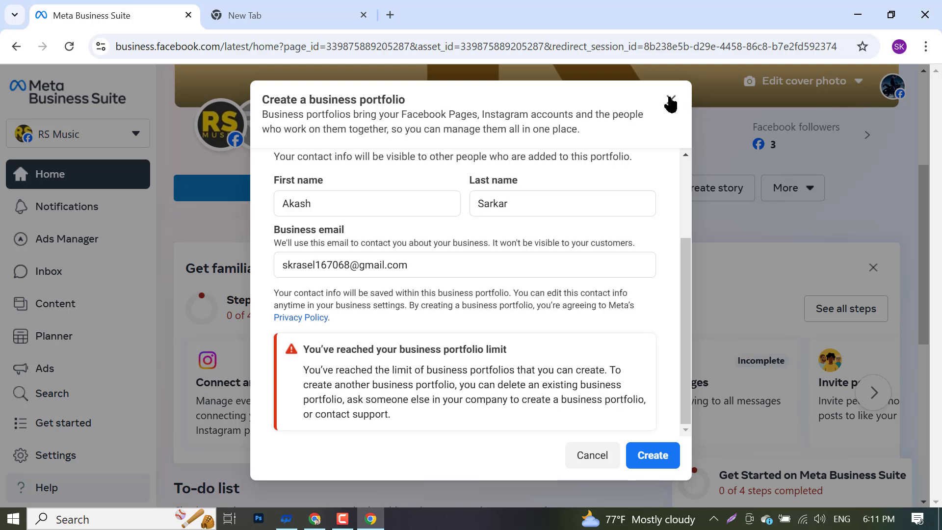
click(669, 103)
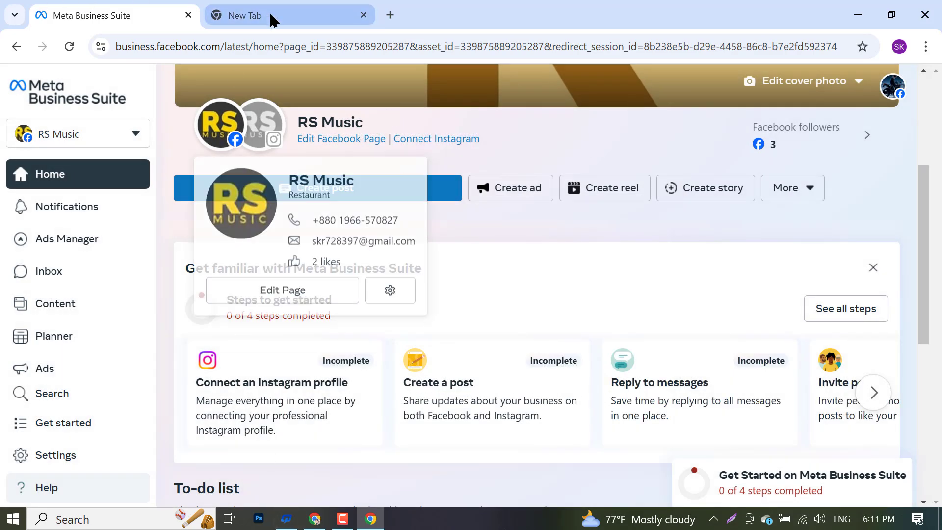
click(342, 518)
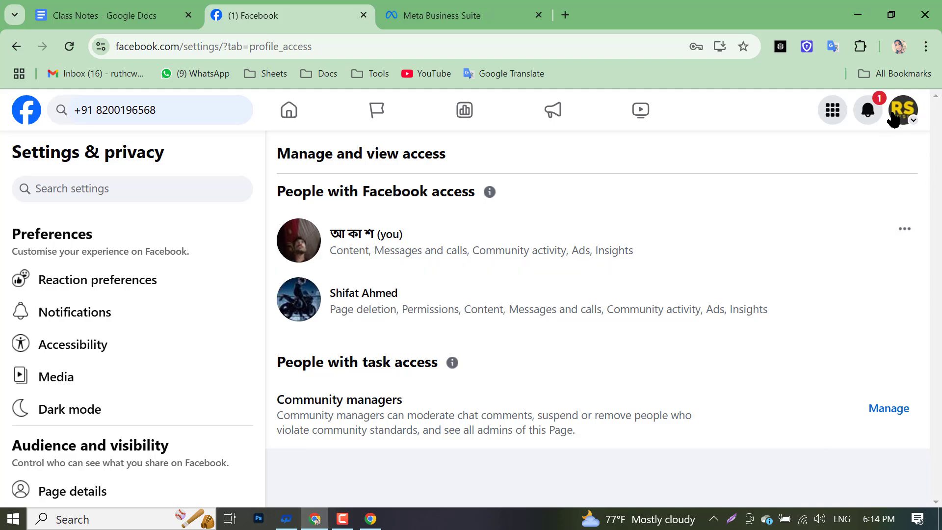
- Return to the Facebook tab and switch the profile to act as the RS Music Page
click(894, 117)
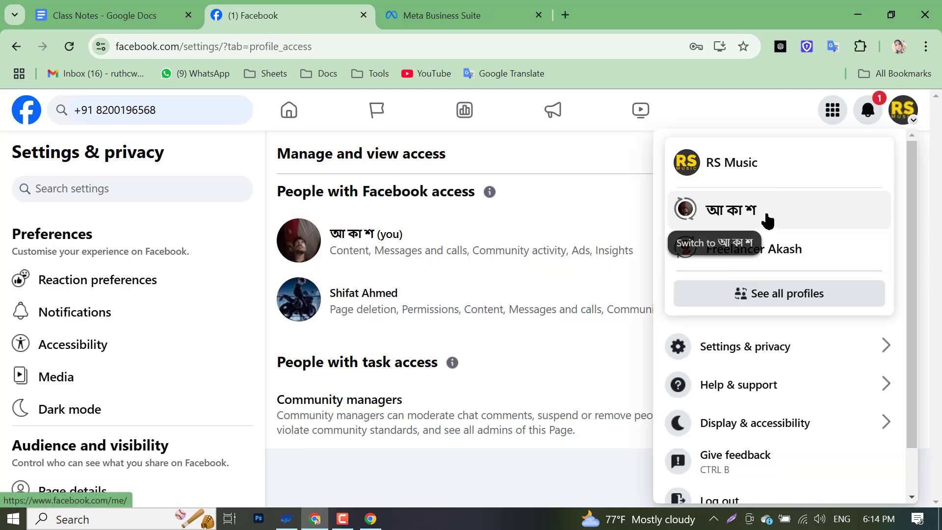
click(315, 519)
click(310, 2)
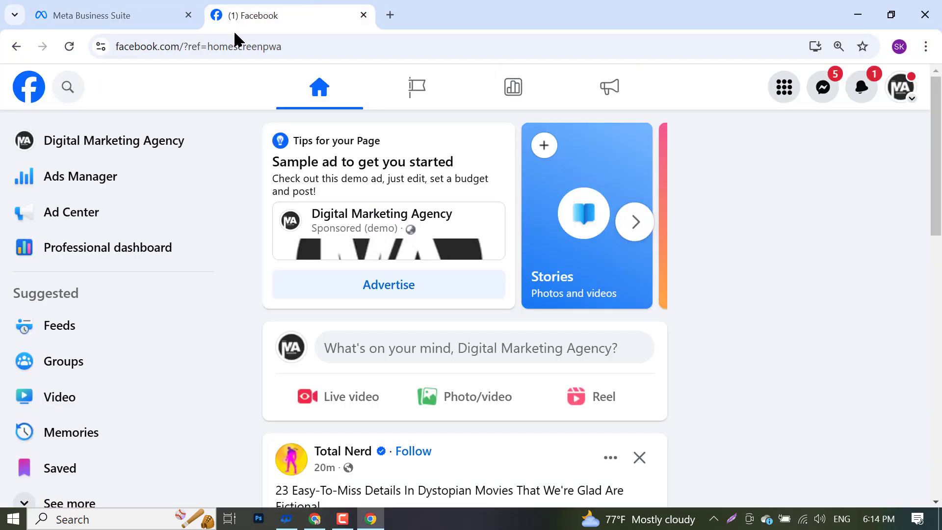
click(14, 15)
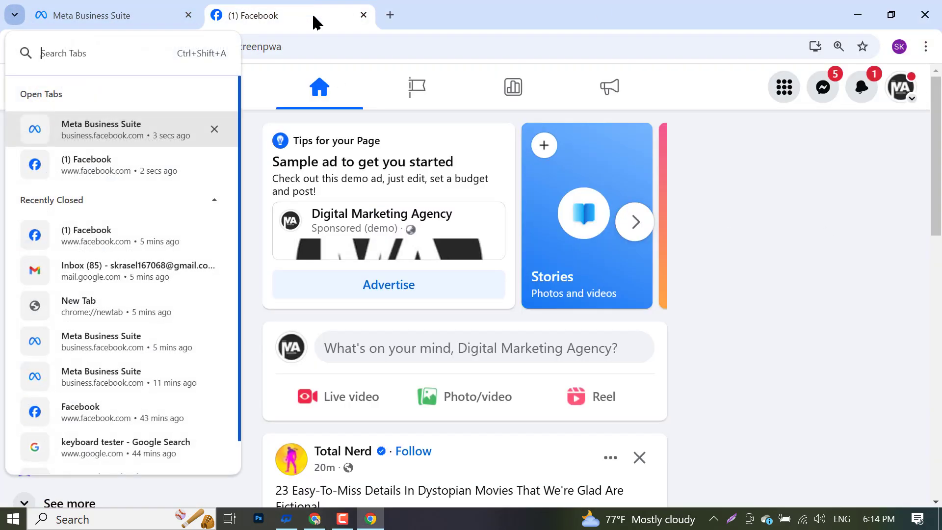
click(909, 94)
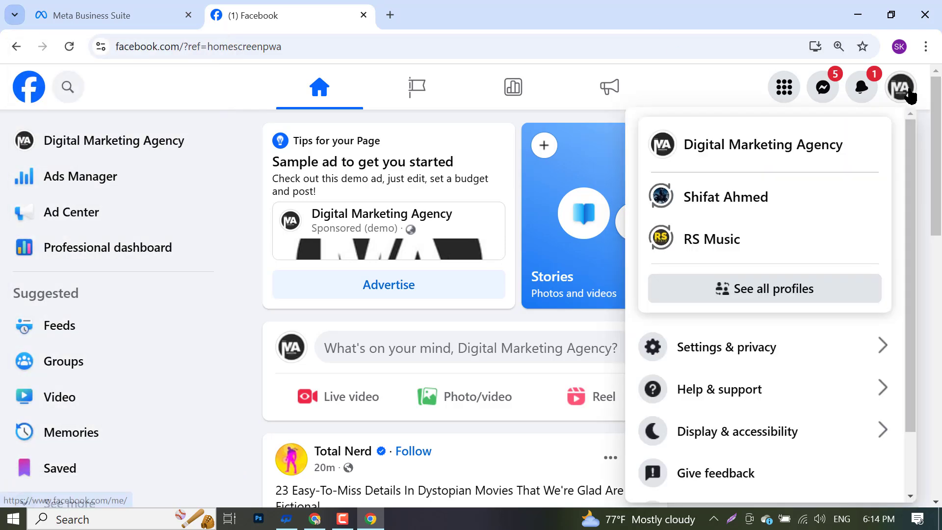
click(720, 240)
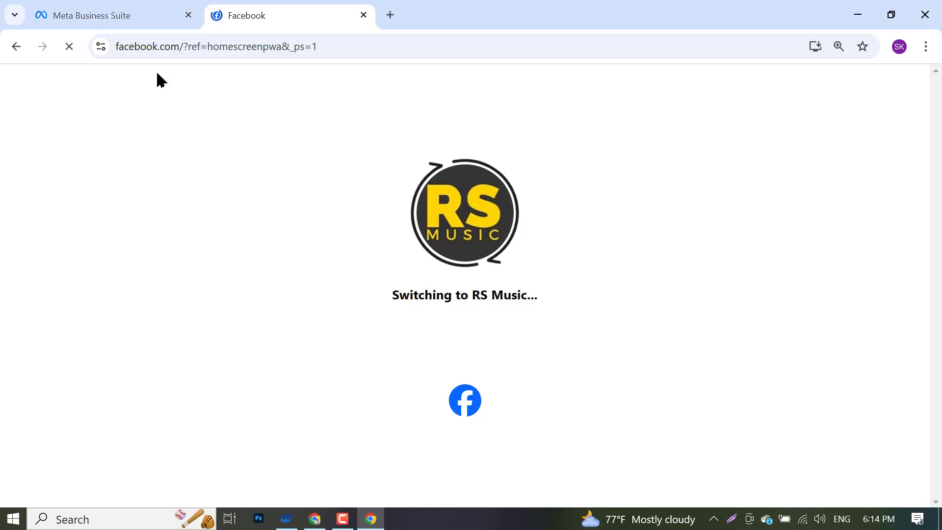
click(153, 12)
click(235, 4)
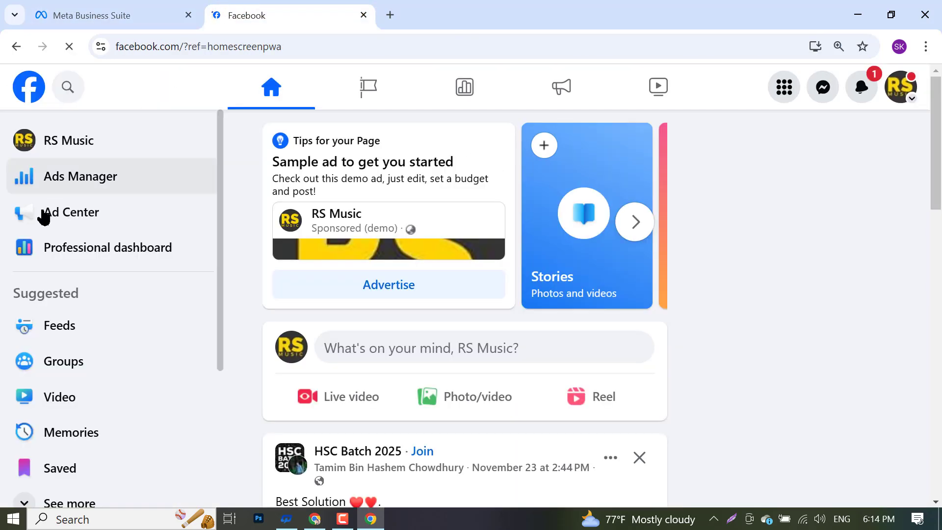
scroll(93, 240, down, 3)
scroll(88, 244, up, 3)
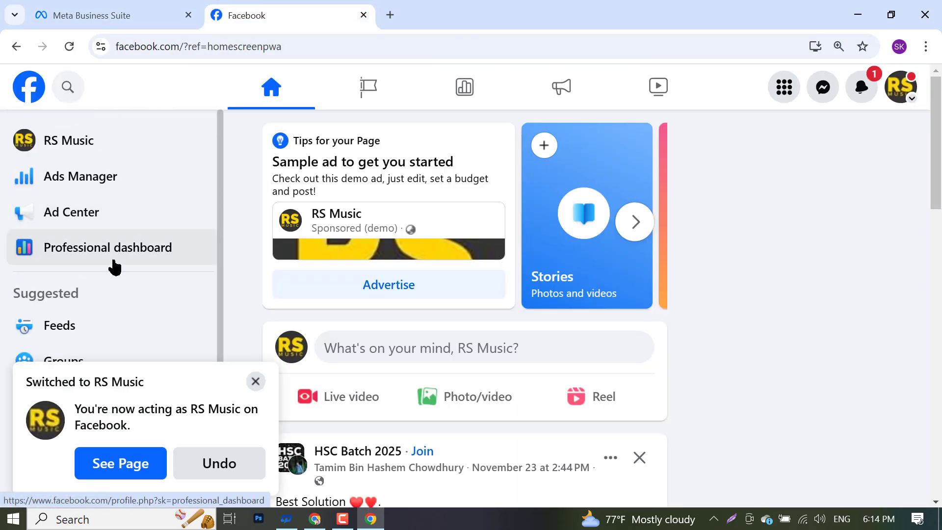
- Open RS Music's Professional dashboard and go to the Page access settings
click(92, 248)
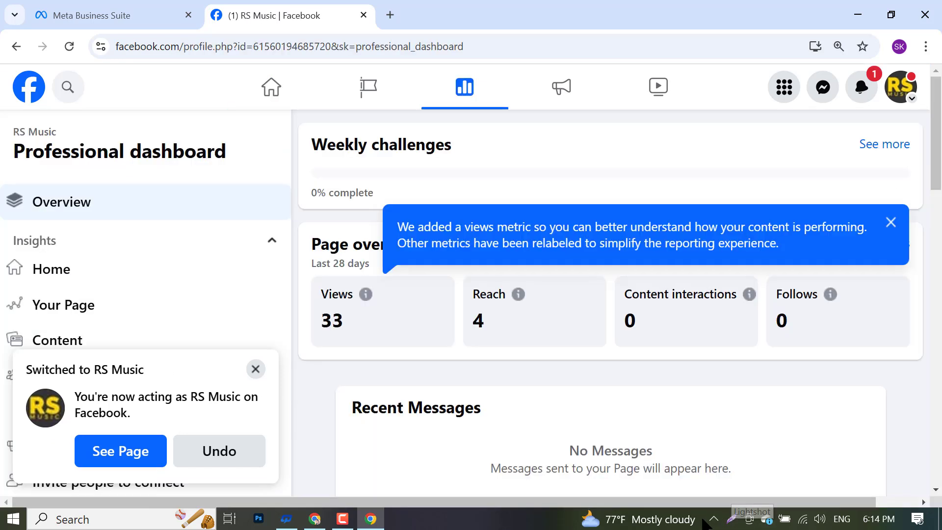
click(349, 519)
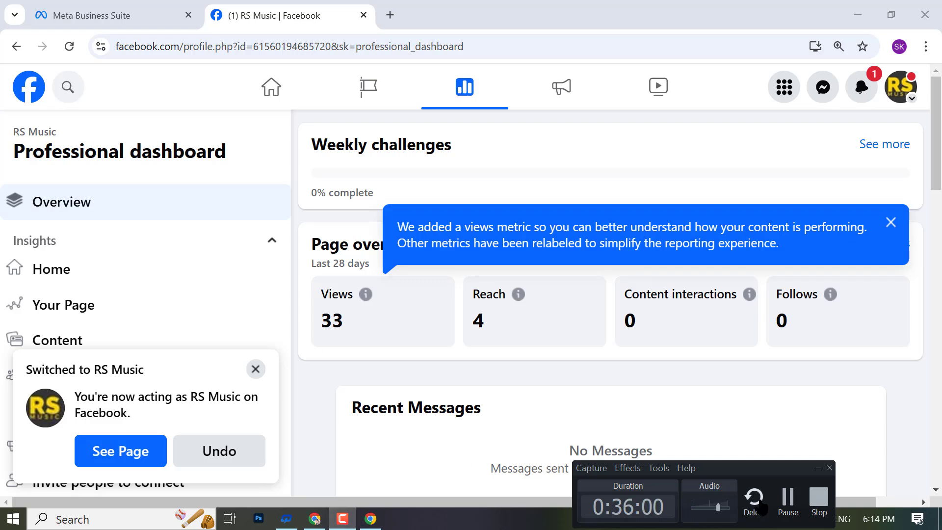
click(787, 503)
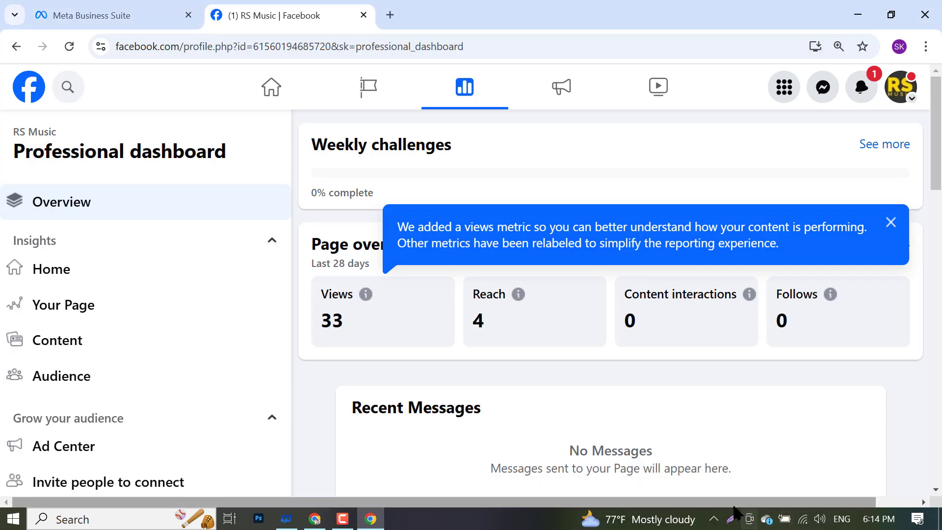
click(339, 521)
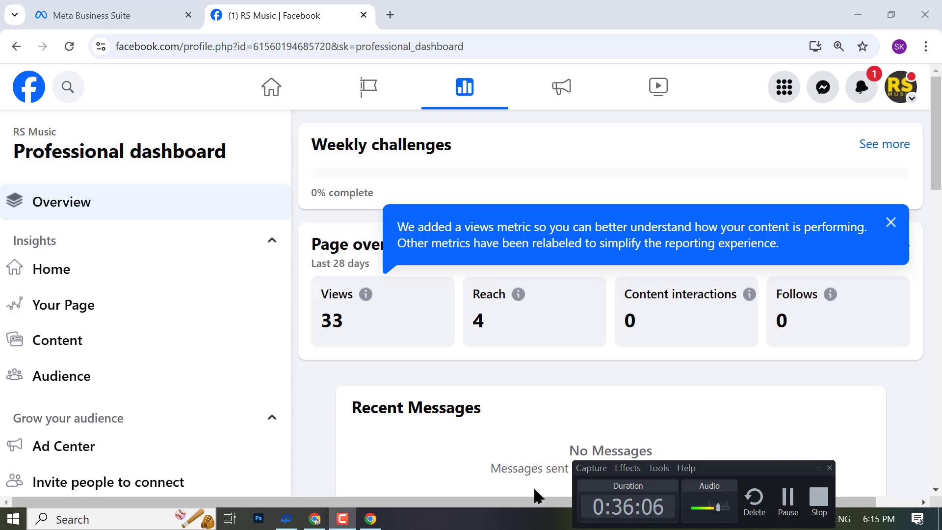
scroll(105, 299, down, 3)
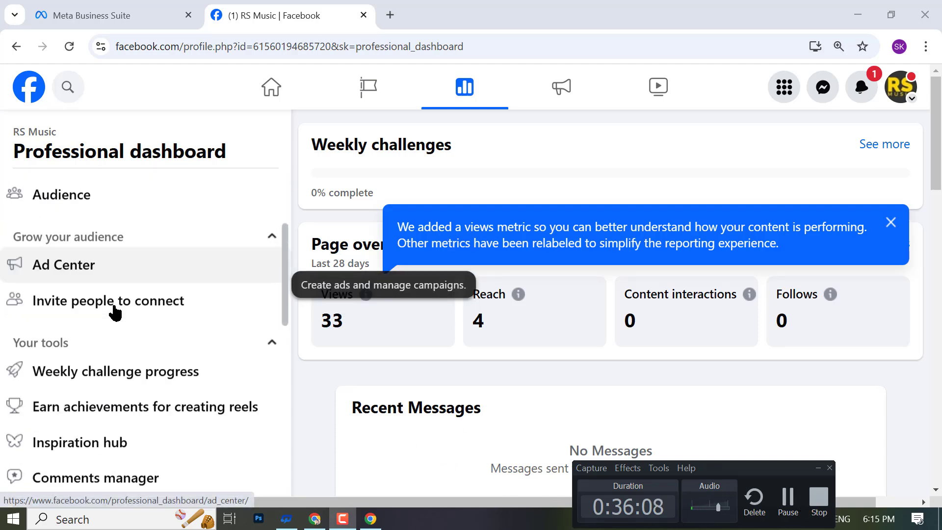
scroll(116, 311, up, 3)
scroll(116, 330, down, 10)
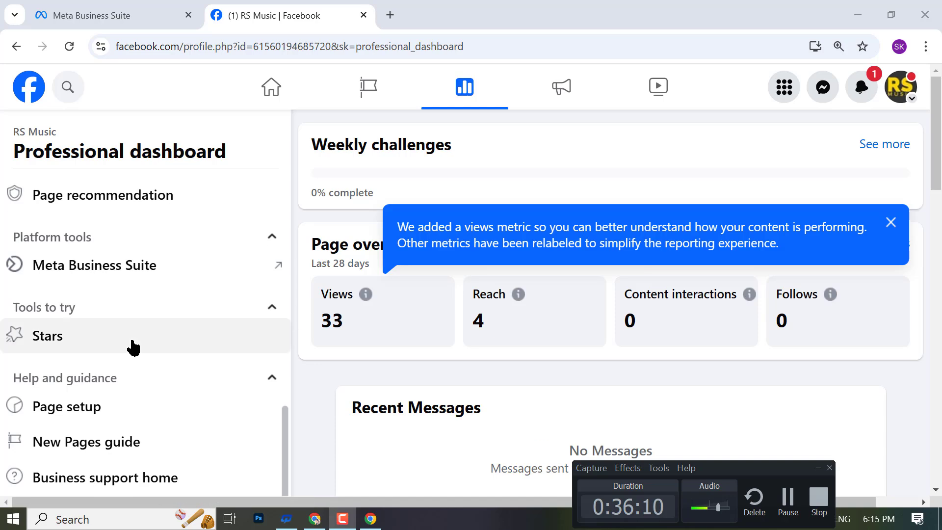
scroll(127, 339, up, 5)
click(110, 279)
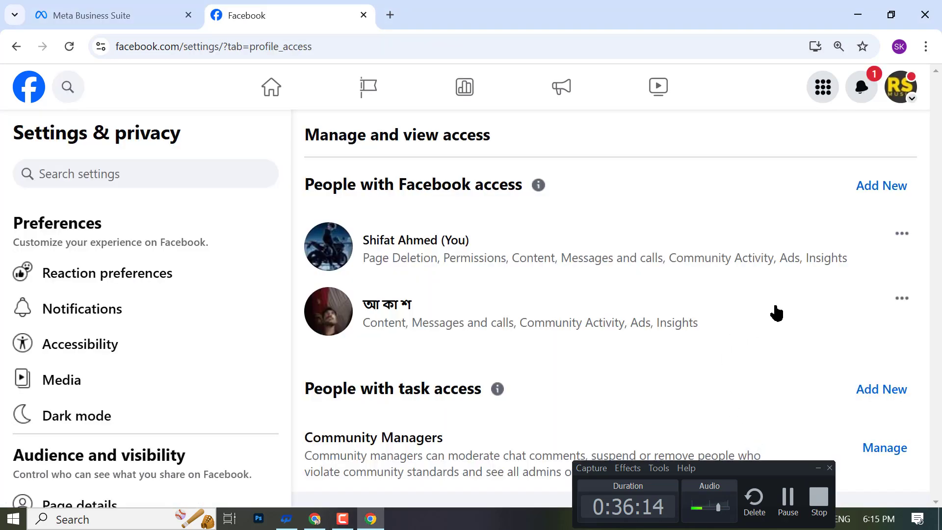
- Choose Remove access for the second person and confirm with the account password
click(905, 304)
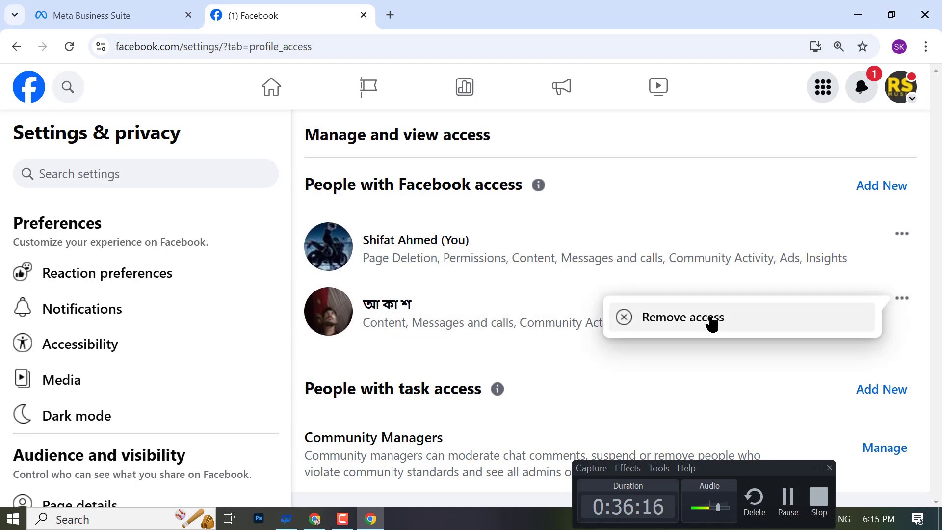
click(709, 319)
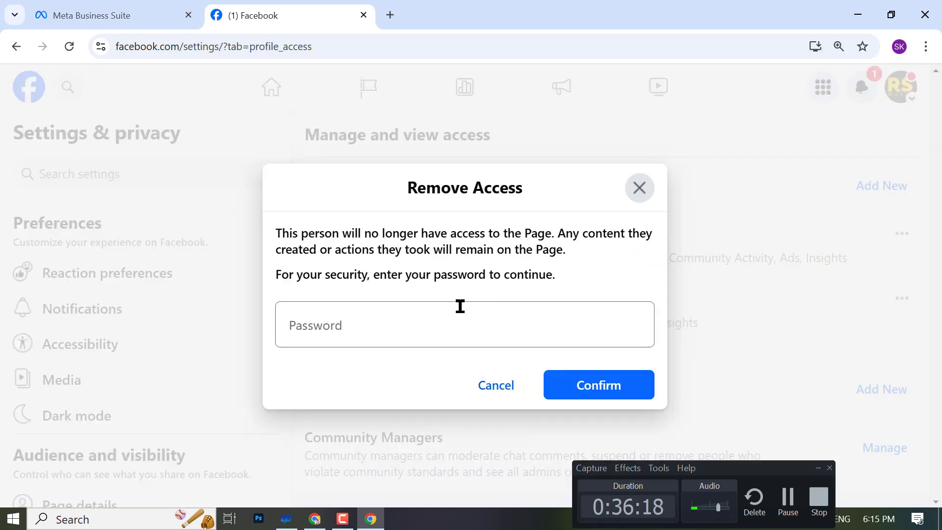
click(370, 310)
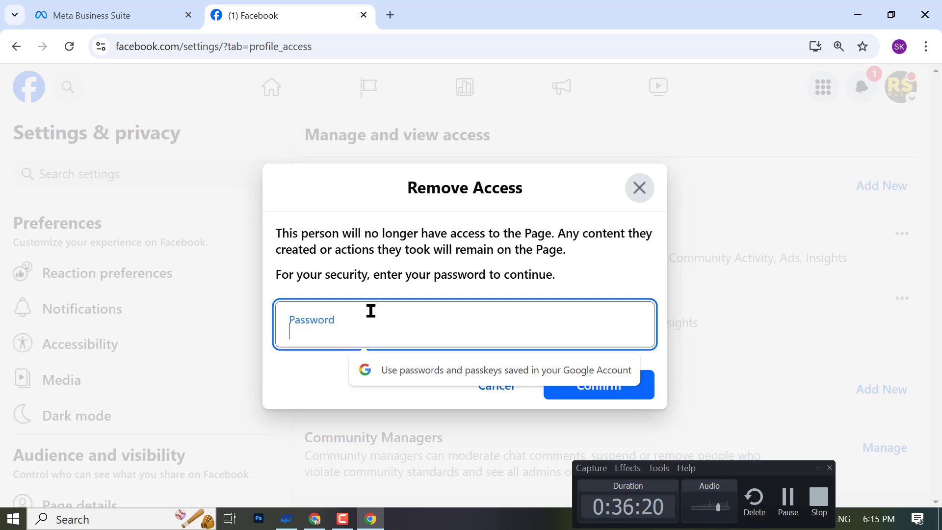
text(••)
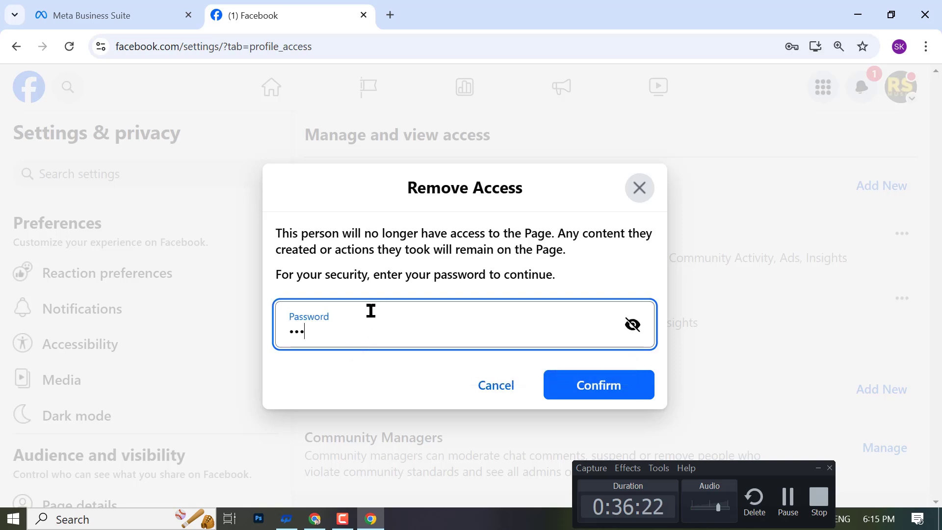
text(••••)
click(567, 380)
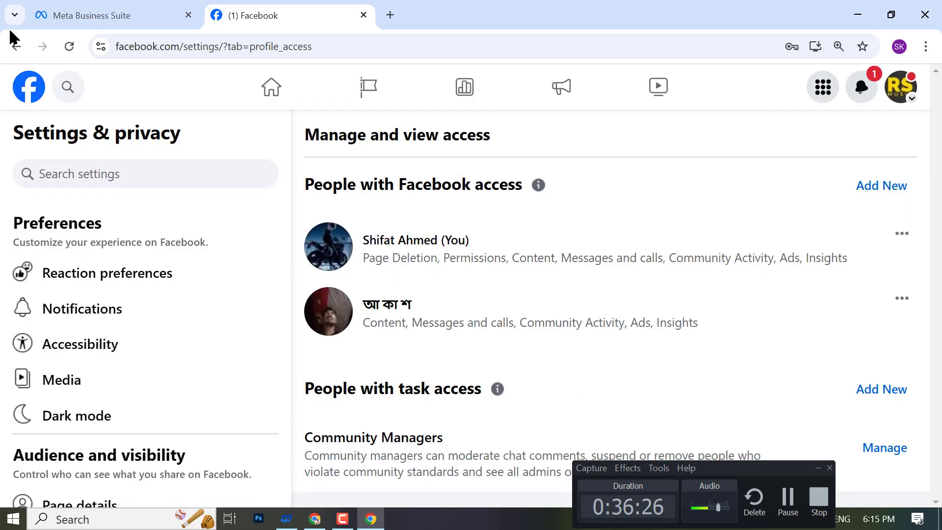
- Reload Page access, choose Remove access again, and re-enter the account password
click(67, 46)
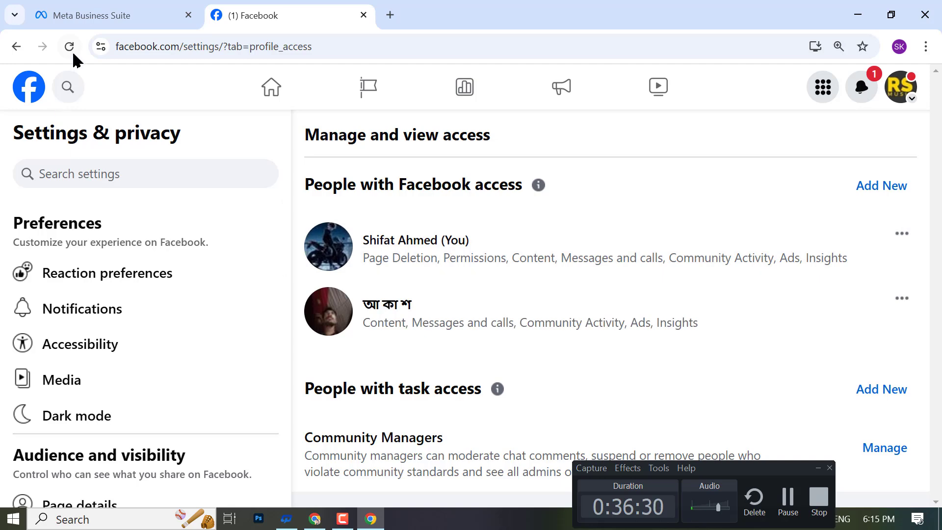
click(73, 55)
click(911, 298)
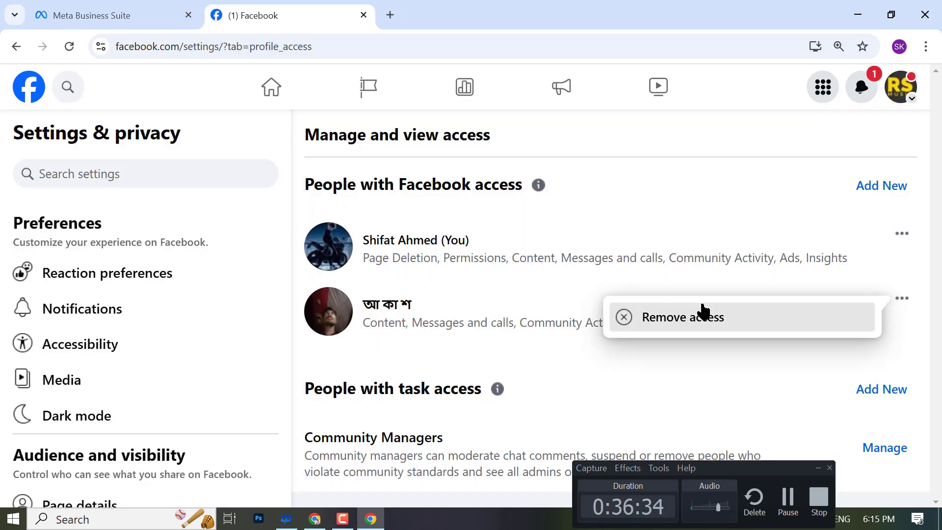
click(700, 311)
click(498, 309)
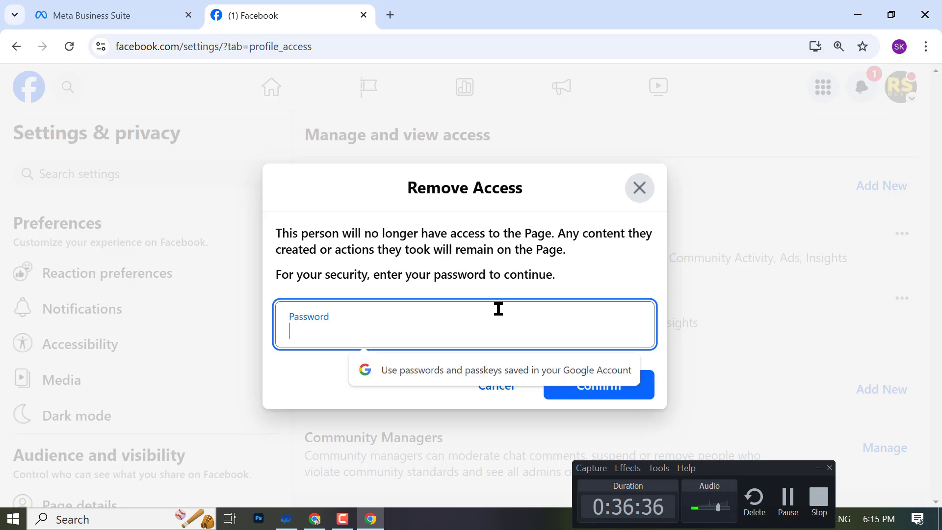
text(••)
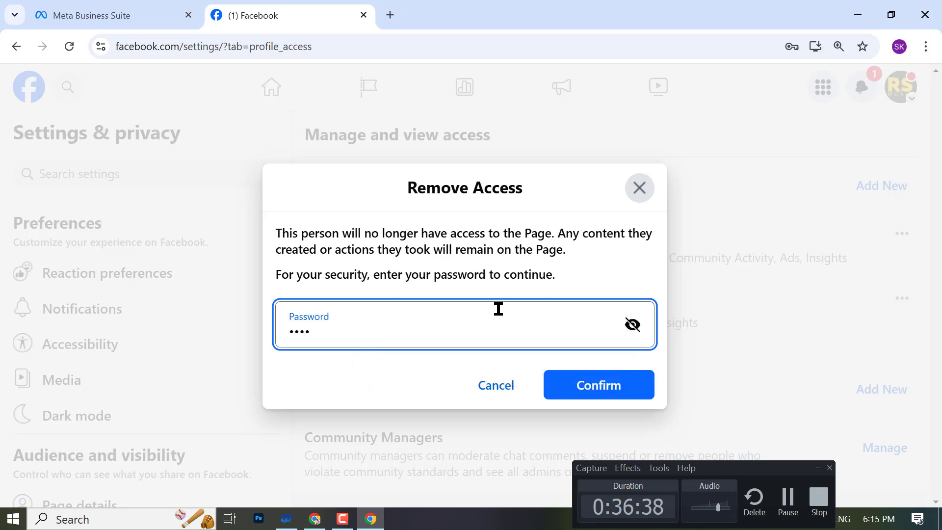
- Confirm the removal, verify with the text-message code, and reload the access list
click(566, 375)
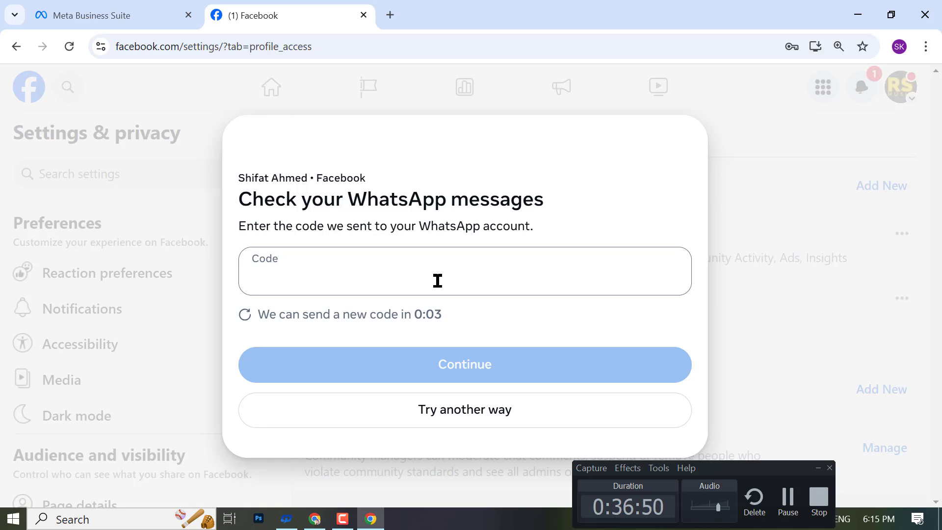
click(447, 407)
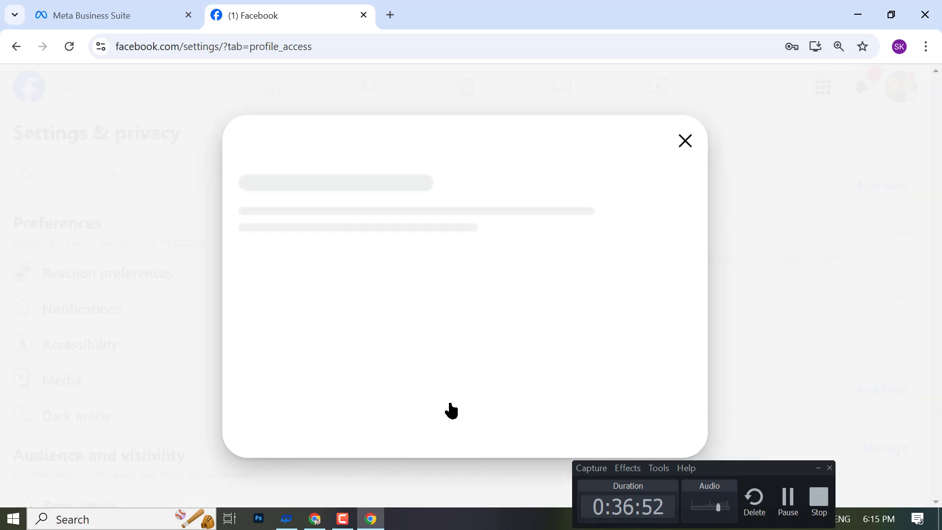
click(592, 321)
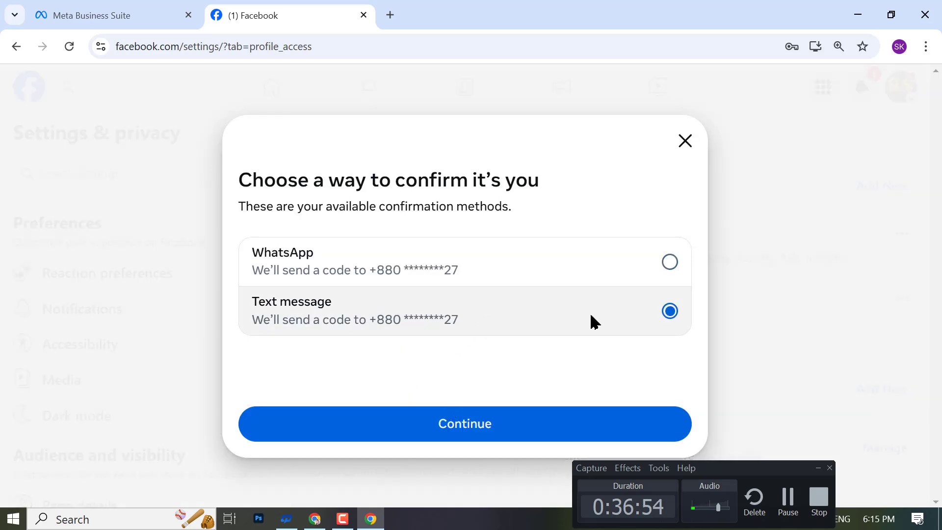
click(490, 435)
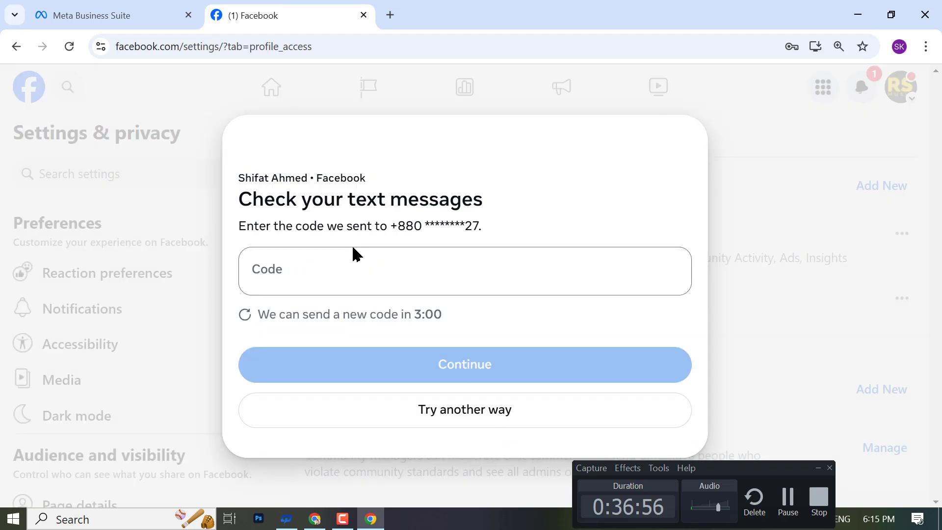
click(363, 265)
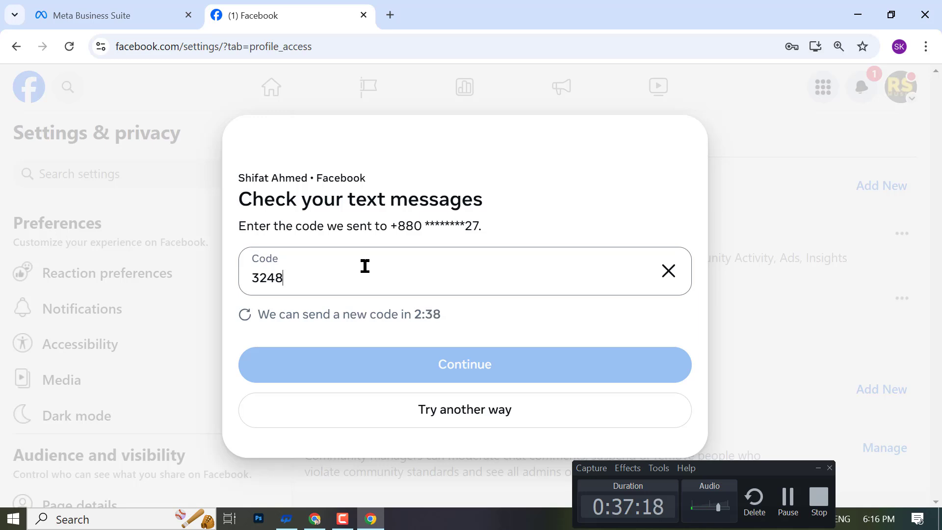
text(3)
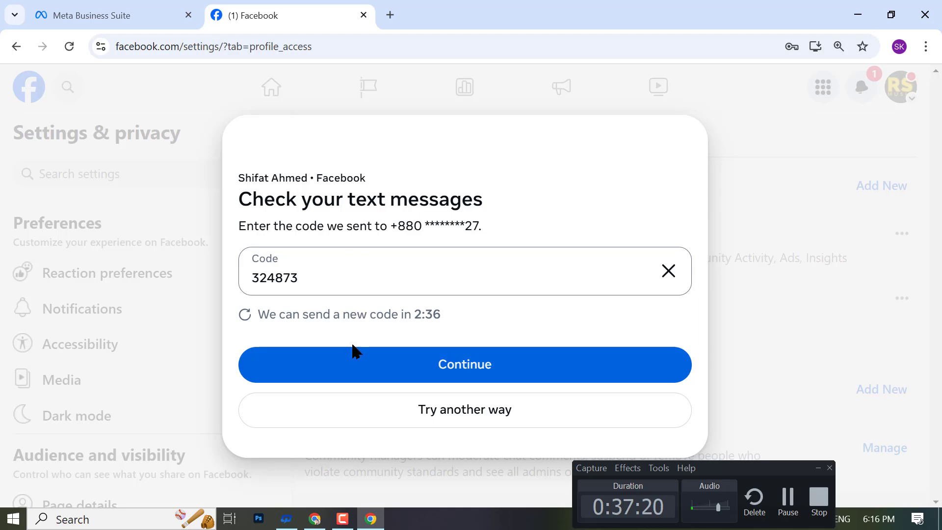
click(407, 363)
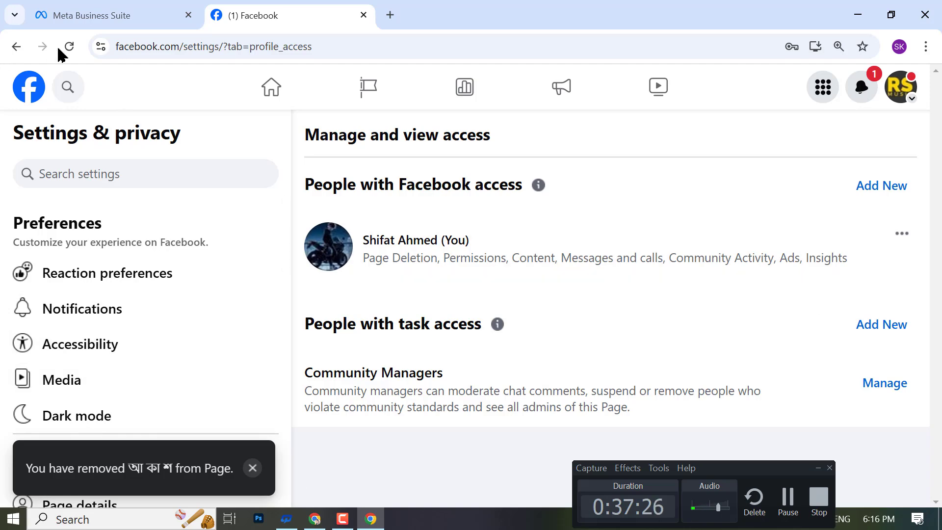
click(69, 46)
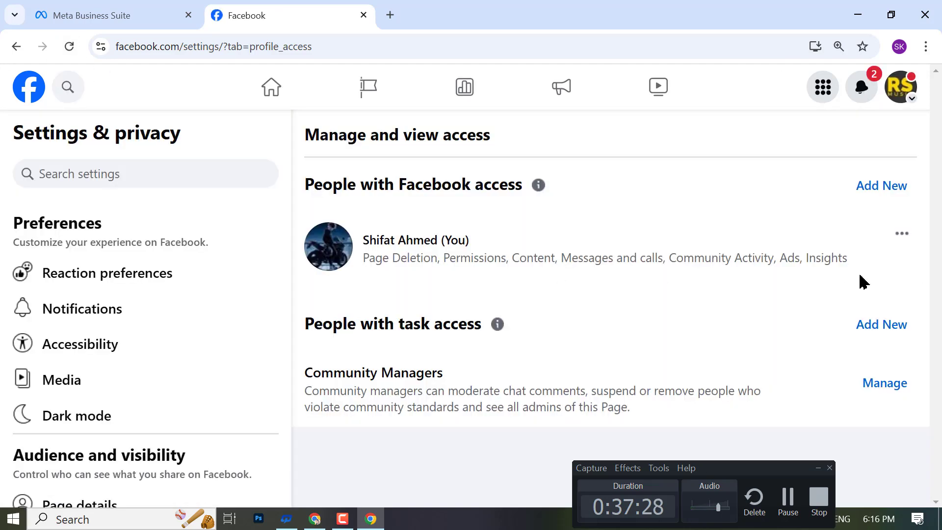
- In the other Chrome window, continue the account switch and list all profiles and Pages
click(314, 518)
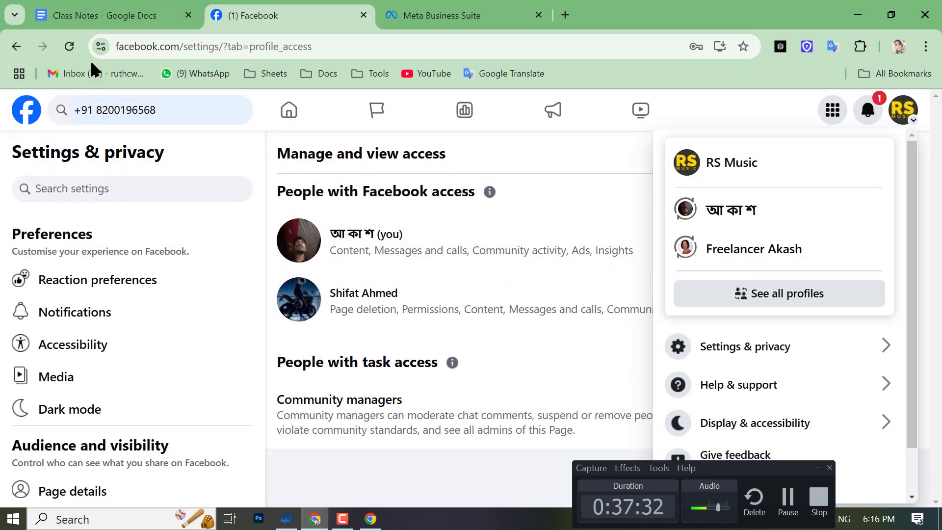
click(71, 46)
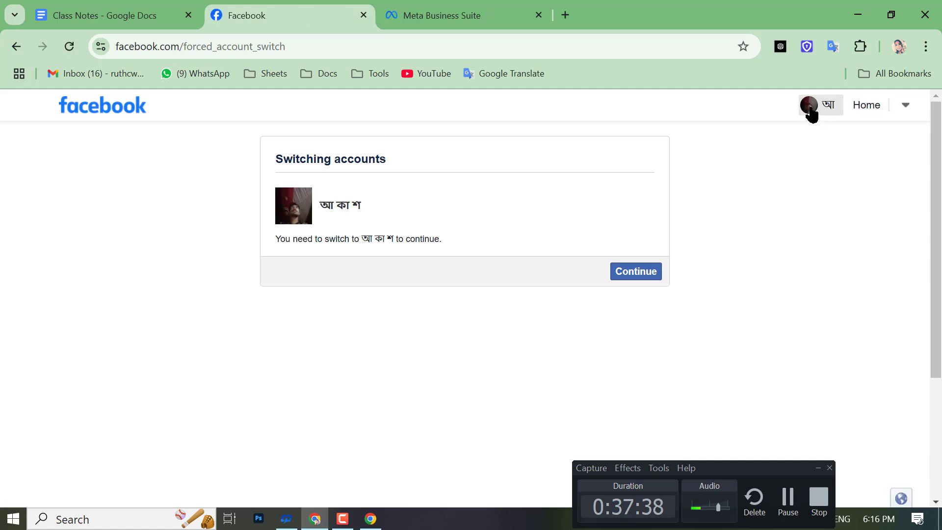
click(648, 270)
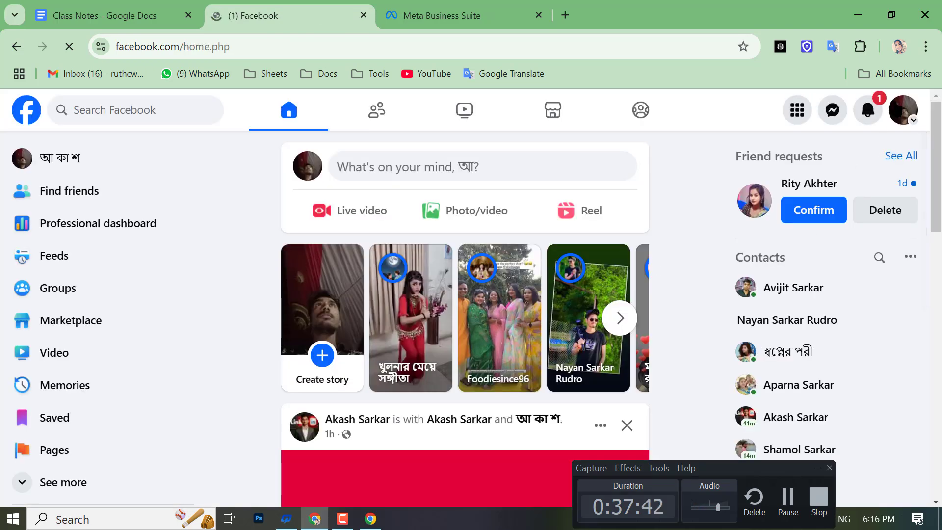
click(907, 123)
click(760, 257)
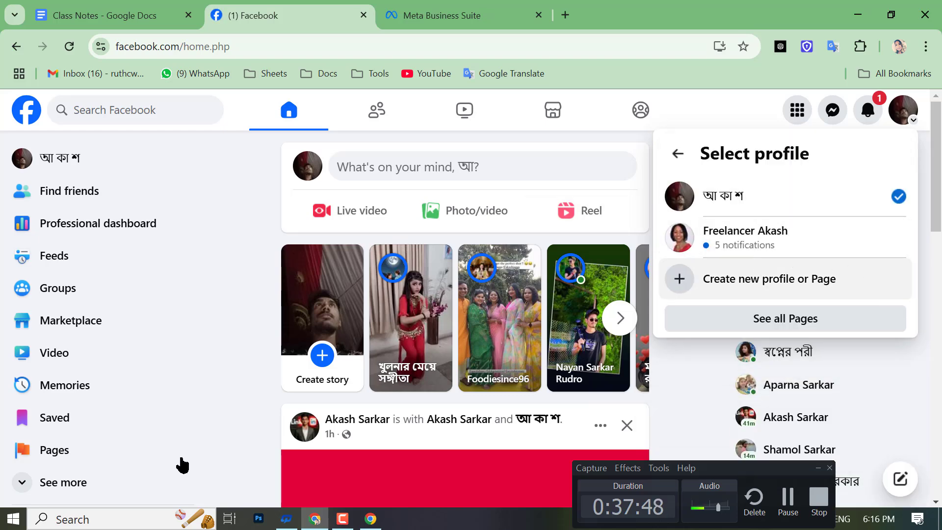
click(370, 520)
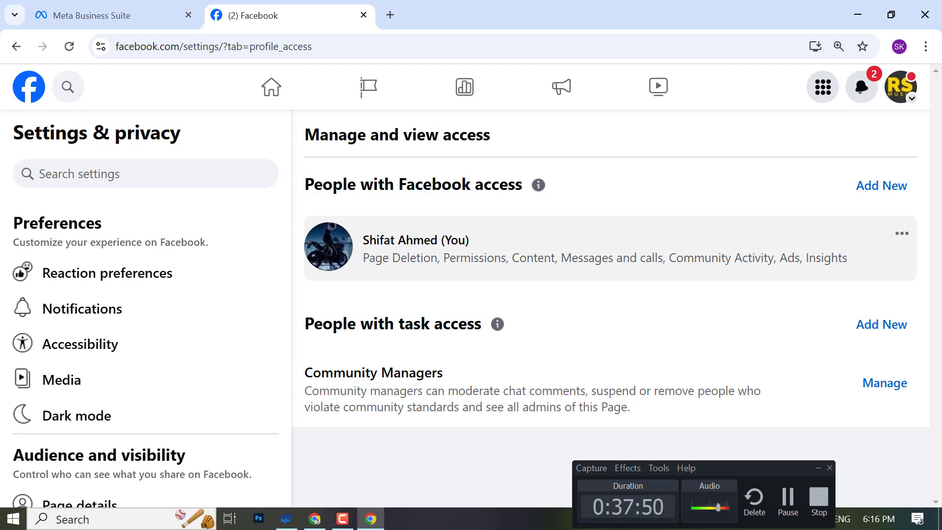
- Reload Meta Business Suite and switch the asset to the Digital Marketing Agency page
scroll(200, 244, down, 7)
click(136, 11)
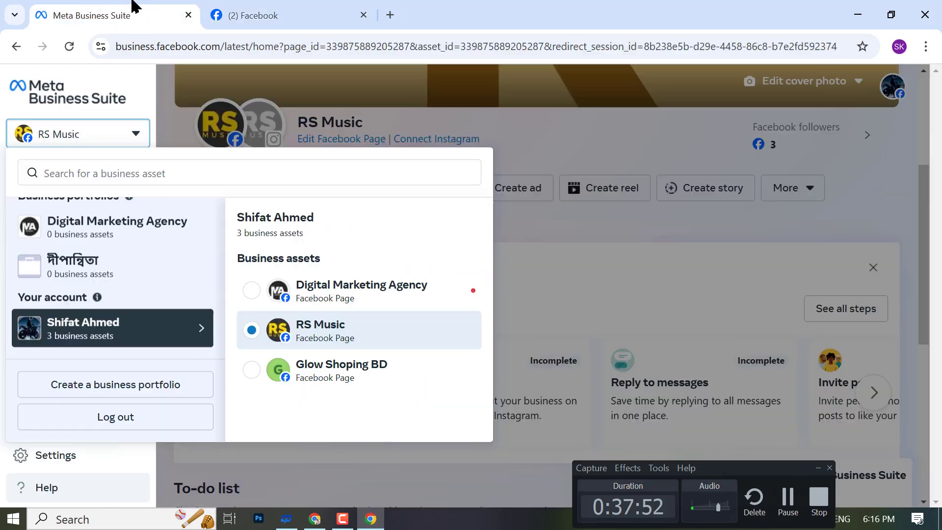
click(69, 47)
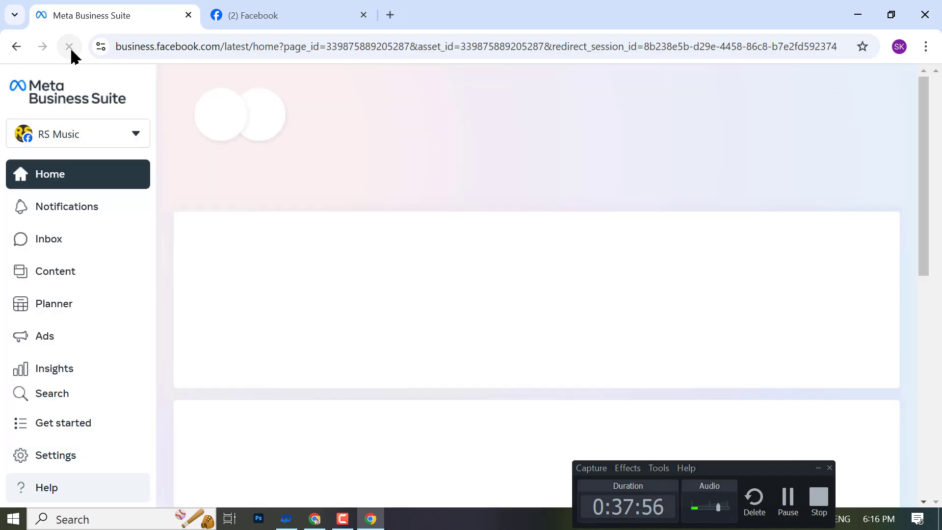
click(55, 126)
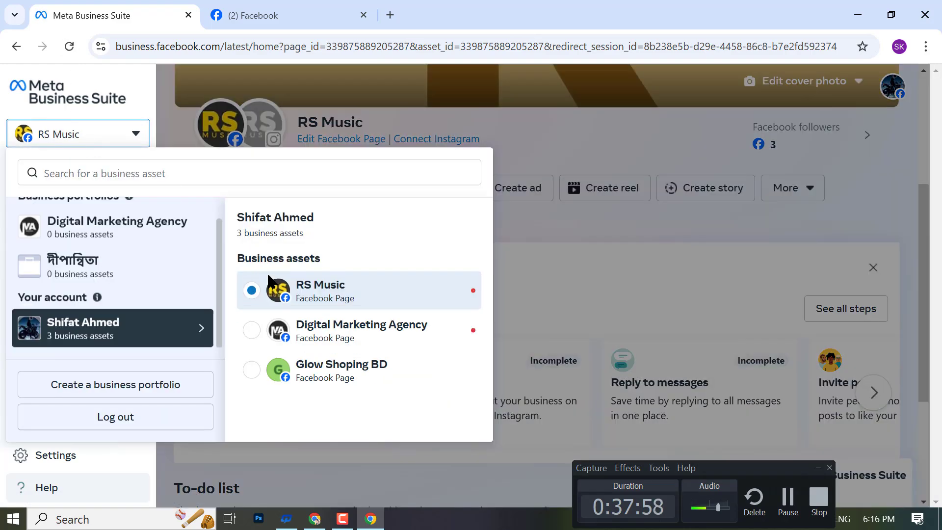
click(296, 329)
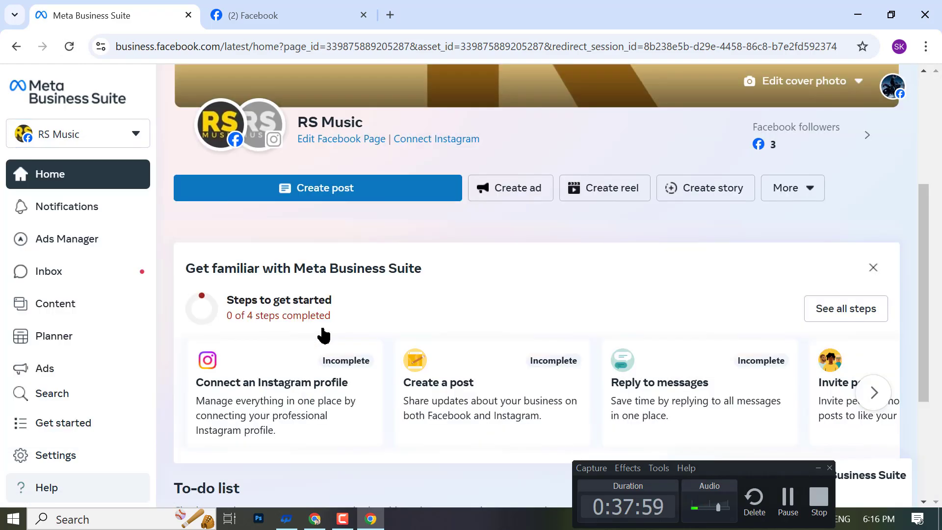
- Open the Create a business portfolio form from the asset switcher
click(93, 139)
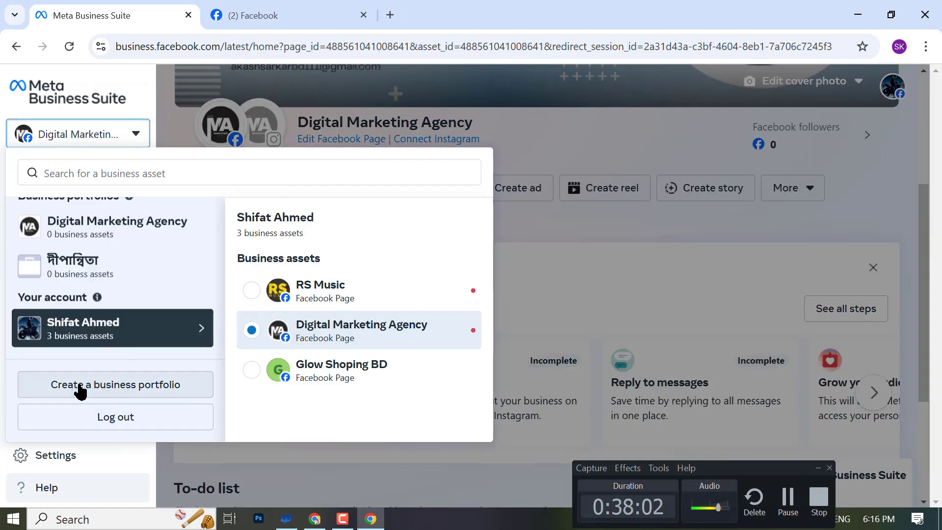
click(80, 387)
click(322, 199)
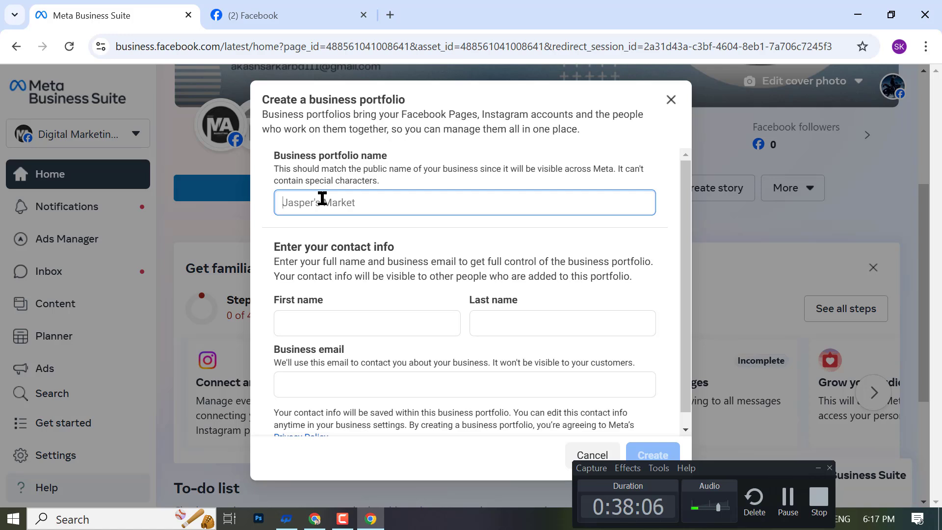
- Name the portfolio 'Digital Marketing' and set the first name to 'Digital'
text(Digital Marketi)
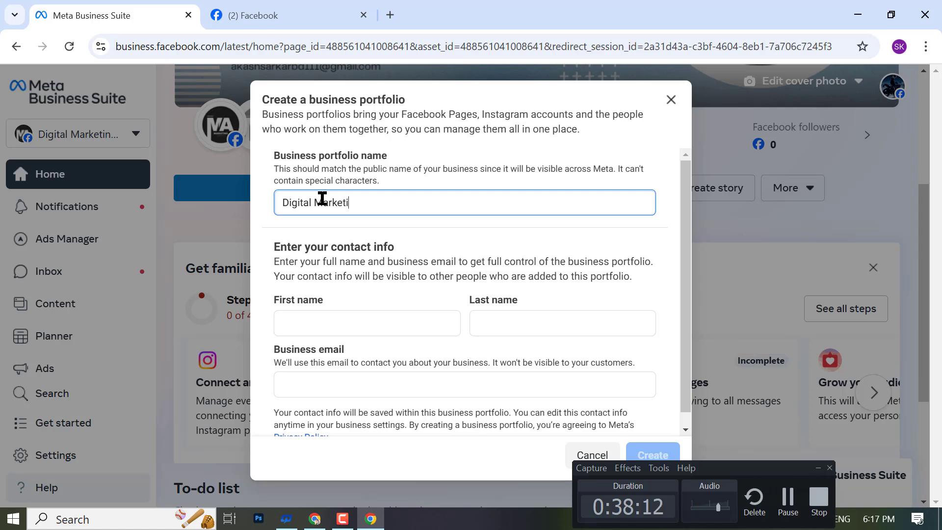
text(ng)
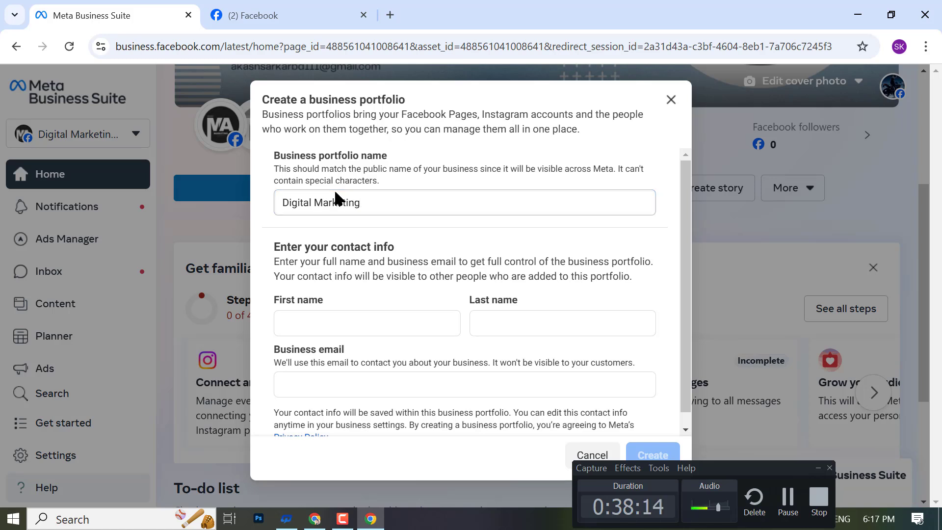
triple_click(354, 205)
key(ctrl+c)
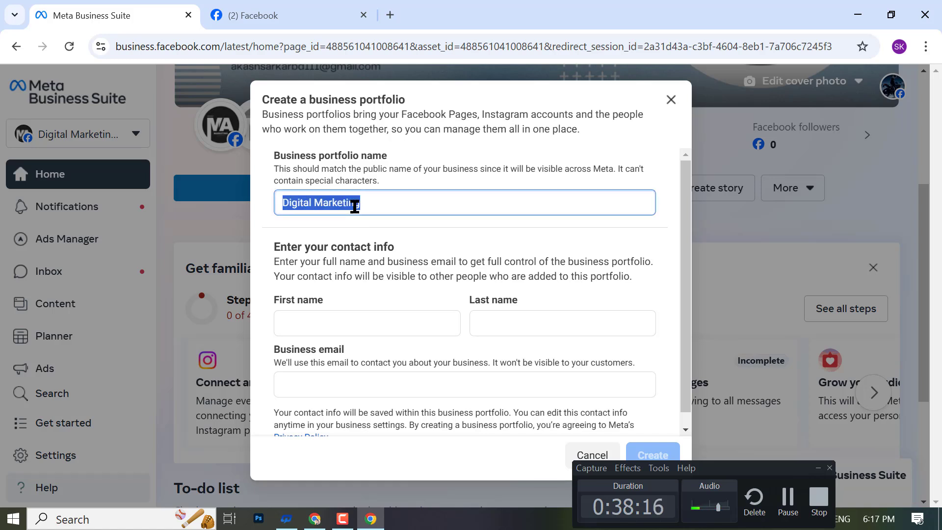
click(327, 328)
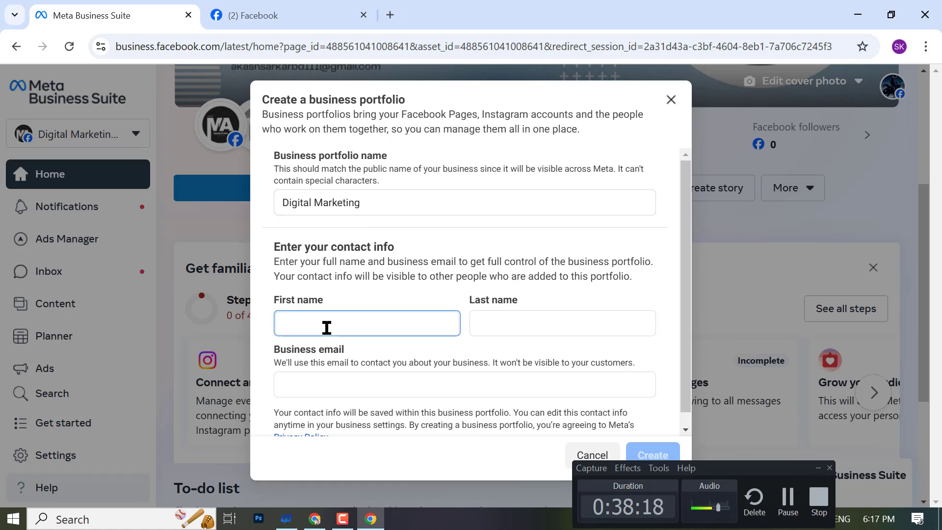
key(ctrl+v)
double_click(332, 326)
key(BackSpace)
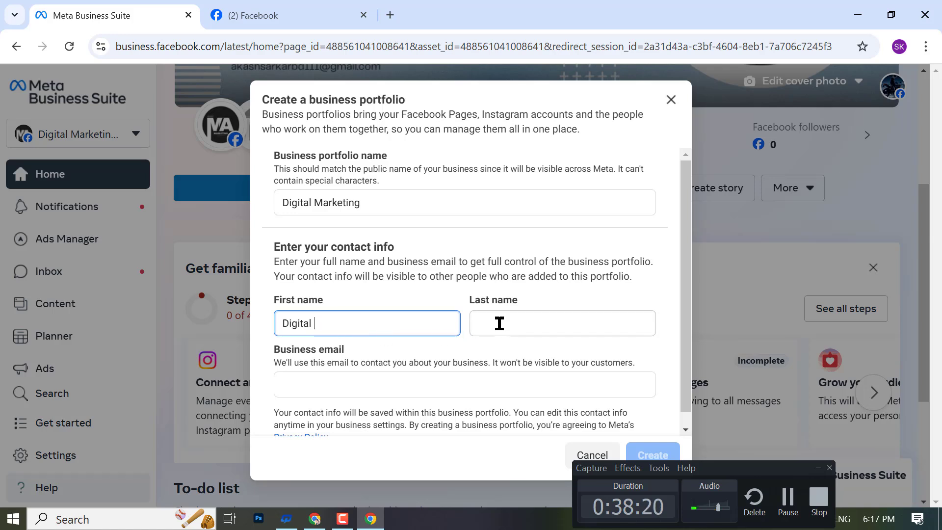
click(508, 319)
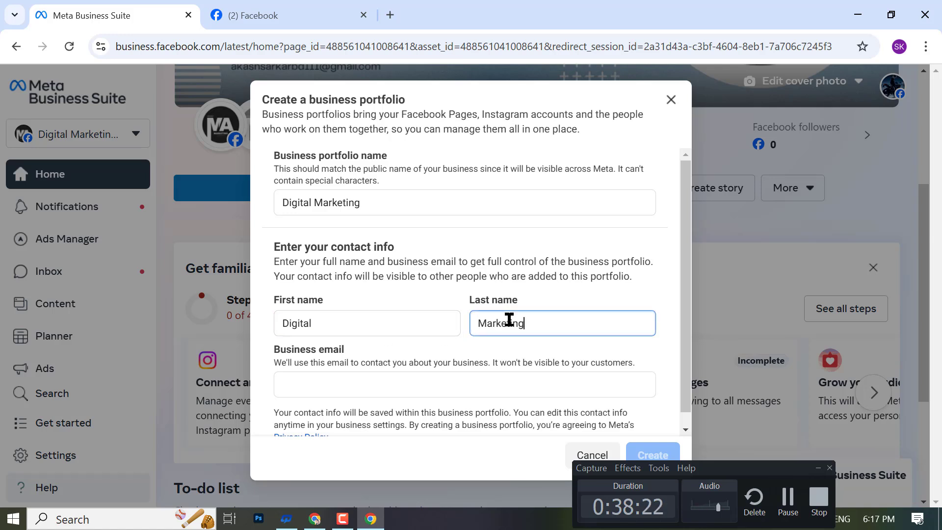
- Paste the Google account e-mail as business e-mail and submit, getting the portfolio-limit error
click(390, 15)
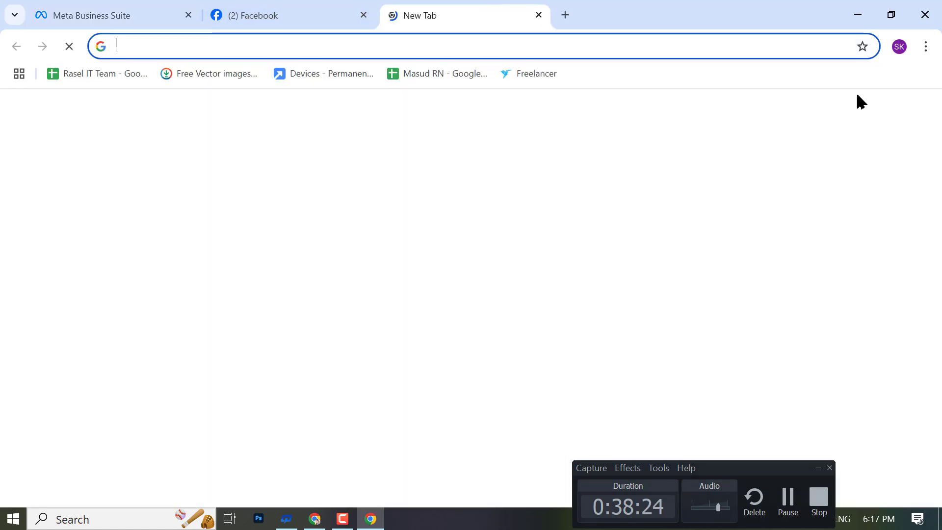
click(916, 111)
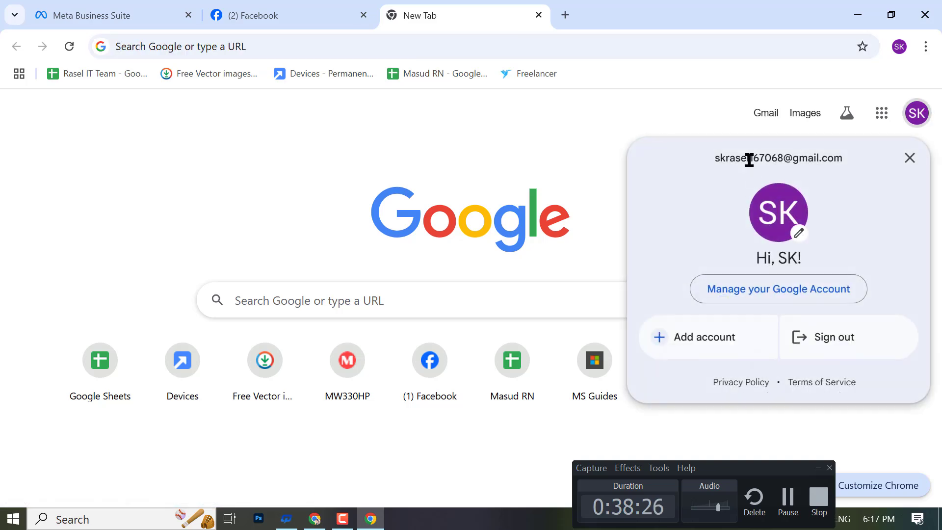
double_click(749, 160)
triple_click(749, 160)
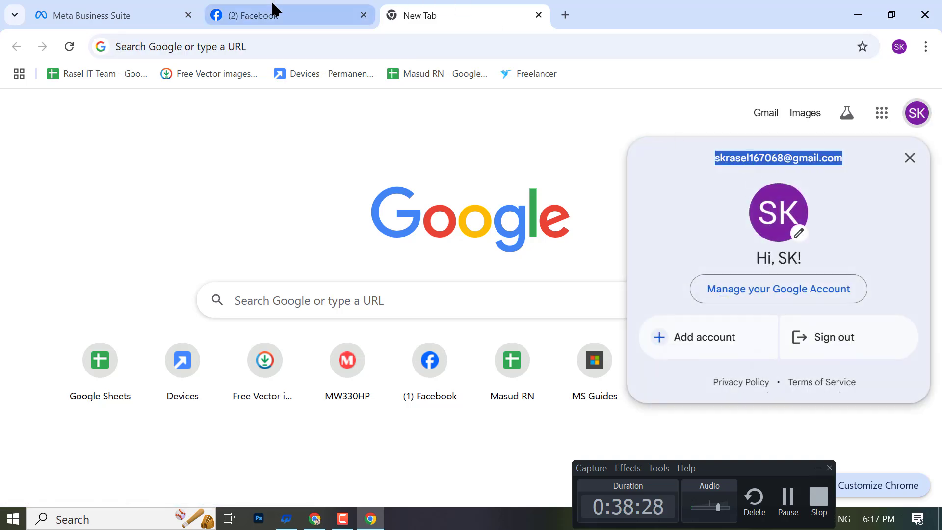
click(126, 14)
click(390, 379)
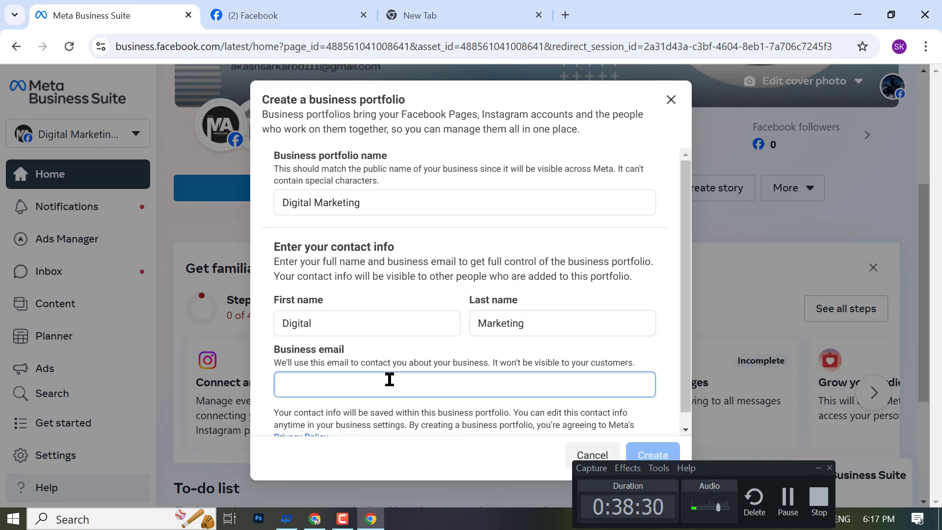
key(ctrl+v)
scroll(589, 422, down, 1)
click(660, 448)
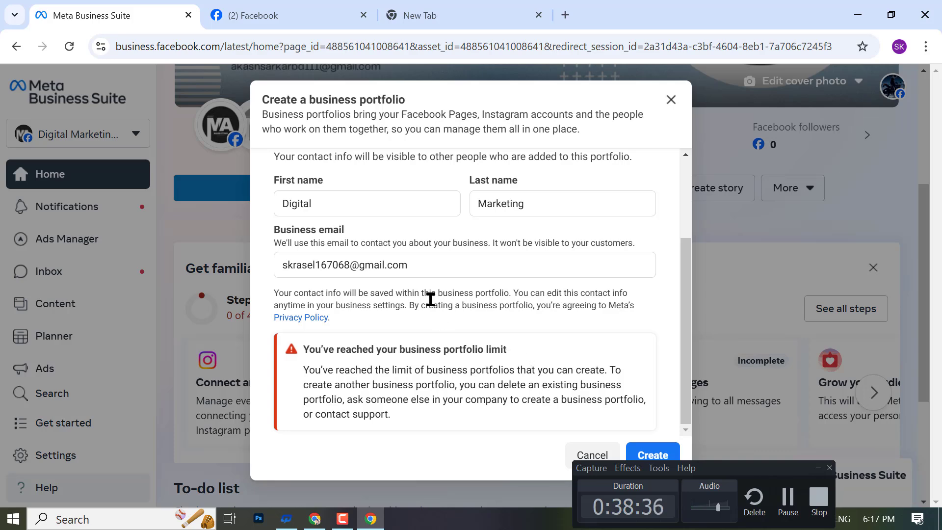
- Copy the portfolio-limit error message and paste it into Google Translate for Bangla
triple_click(367, 400)
key(ctrl+c)
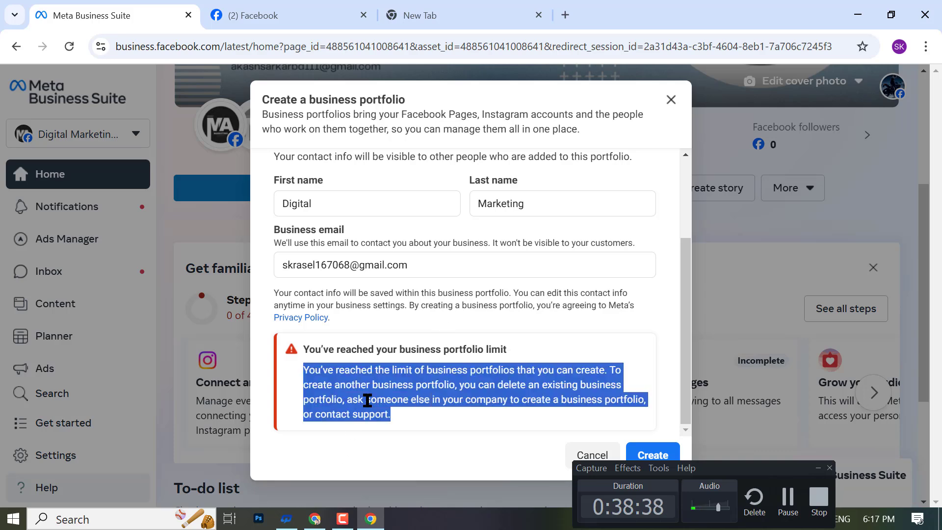
right_click(360, 392)
click(375, 237)
click(417, 15)
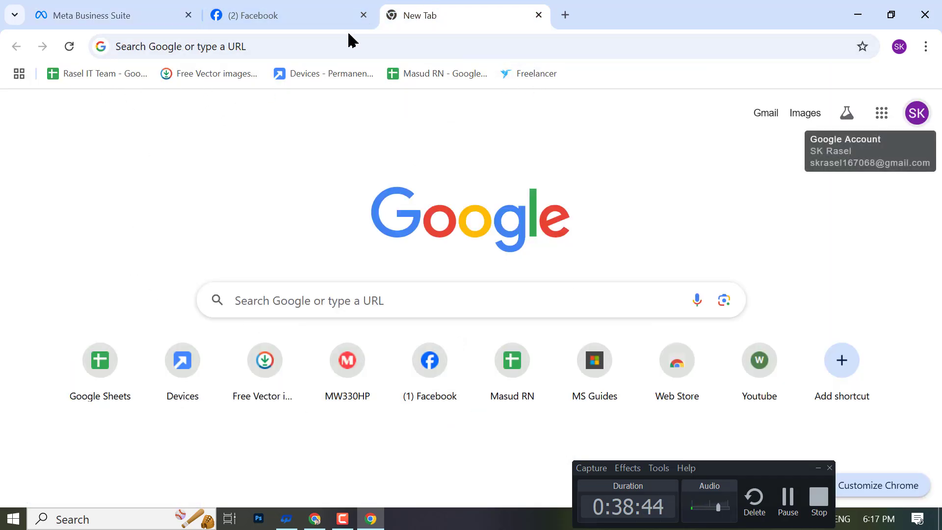
click(314, 518)
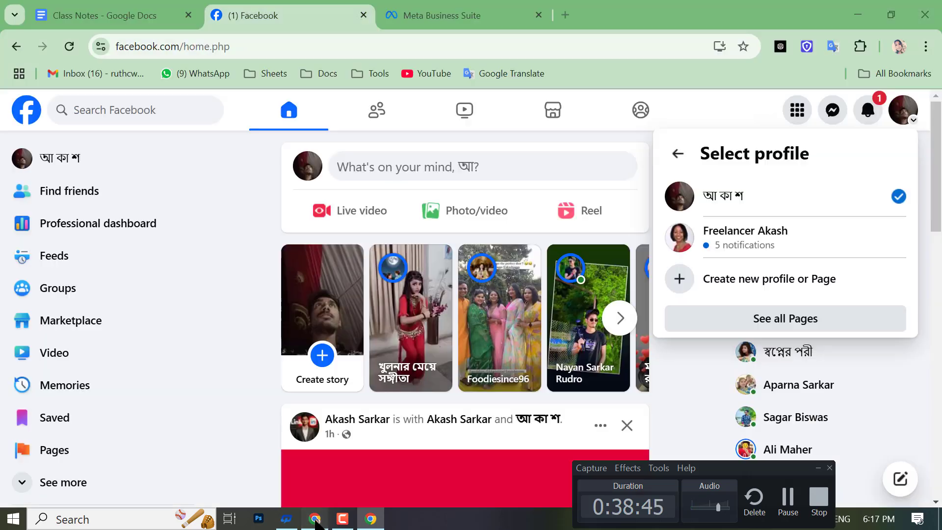
click(510, 74)
right_click(126, 235)
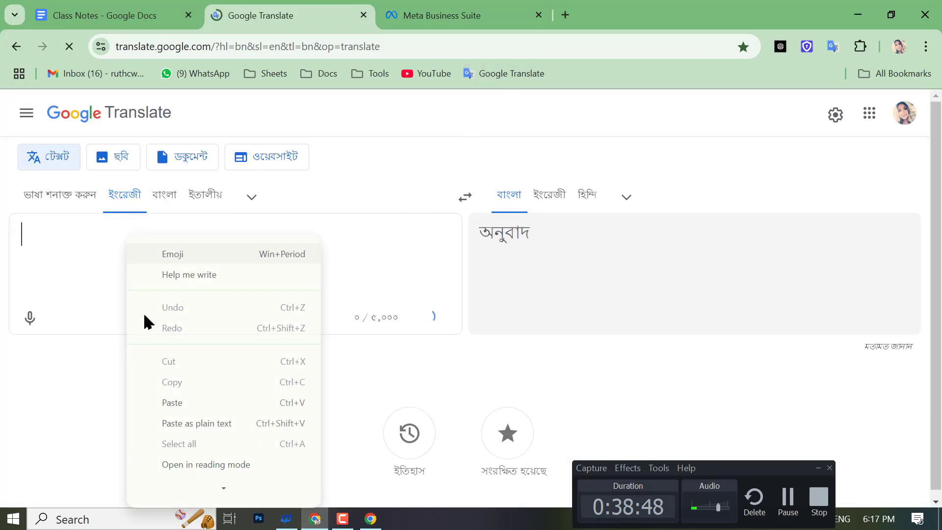
click(175, 402)
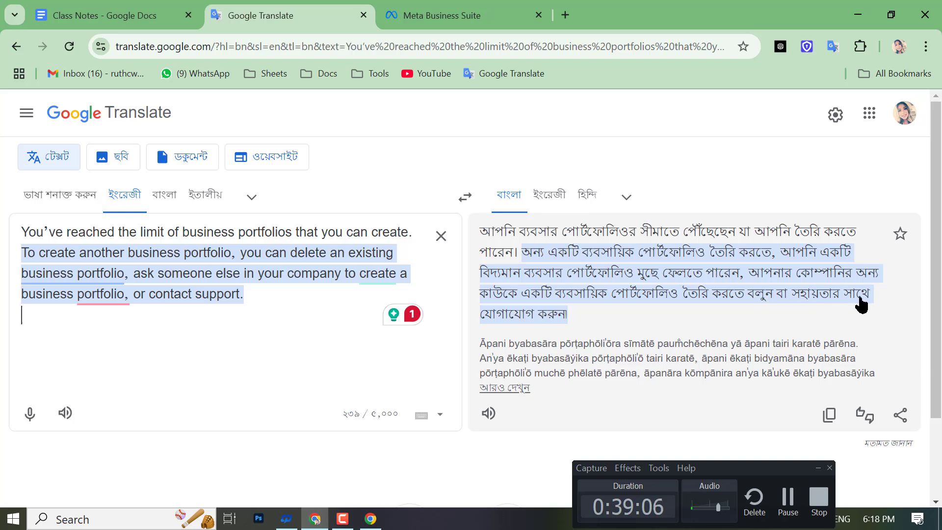
- Return to the filled portfolio form, then close it
click(371, 519)
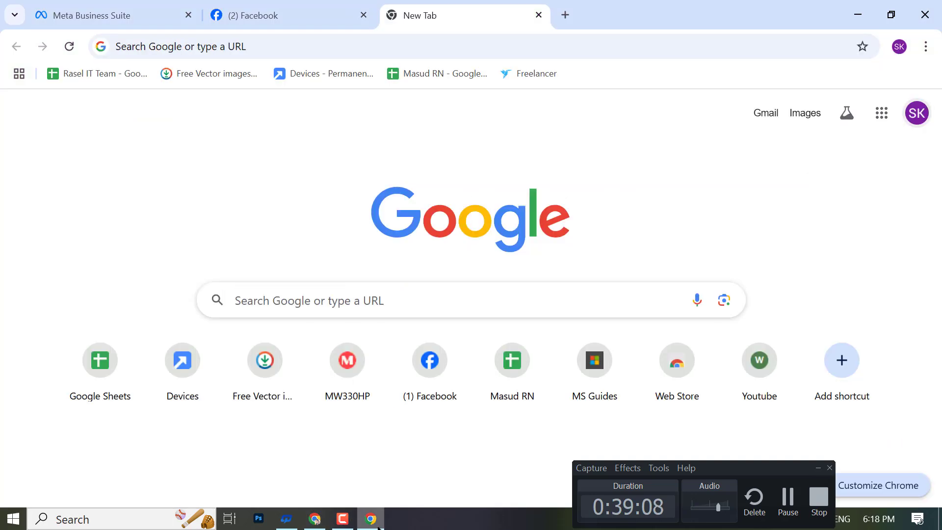
click(235, 14)
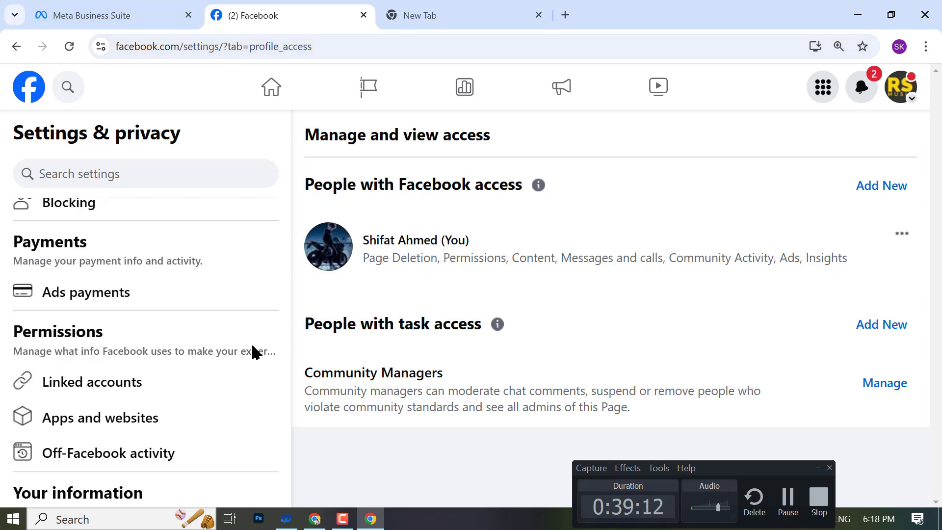
click(142, 15)
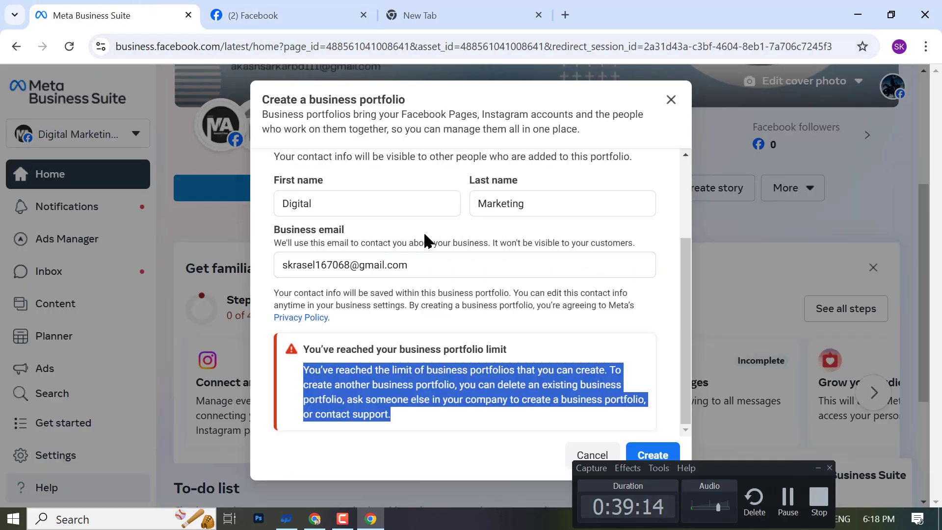
click(358, 266)
click(346, 203)
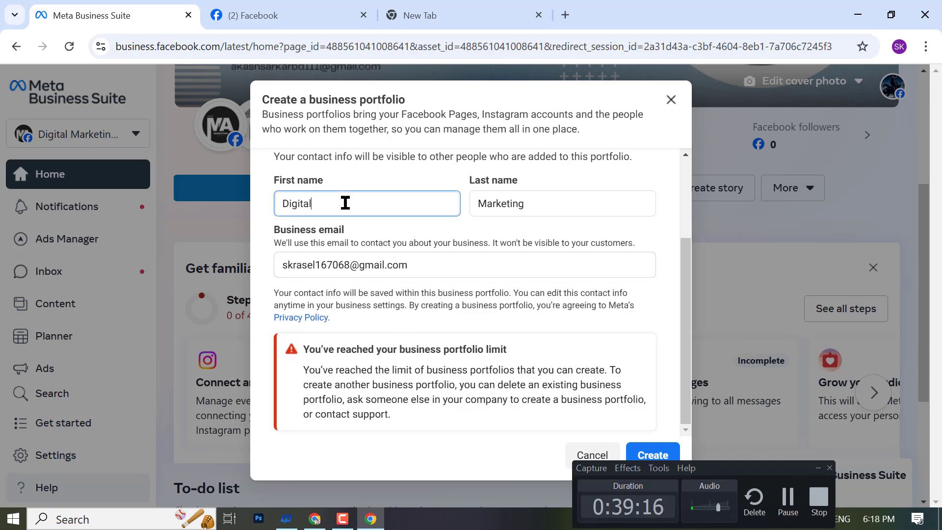
click(2, 169)
- Review the Digital Marketing Agency portfolio's assets and reopen Create a business portfolio
click(88, 131)
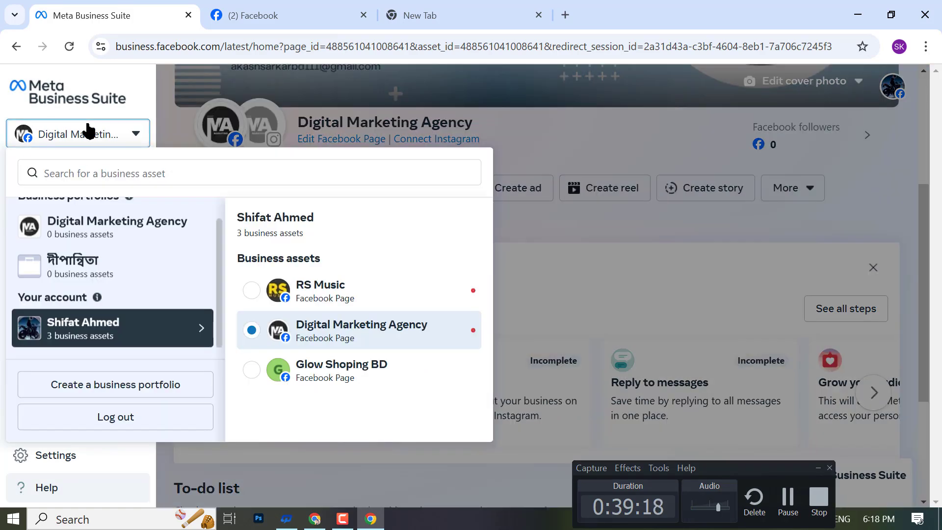
scroll(72, 290, up, 1)
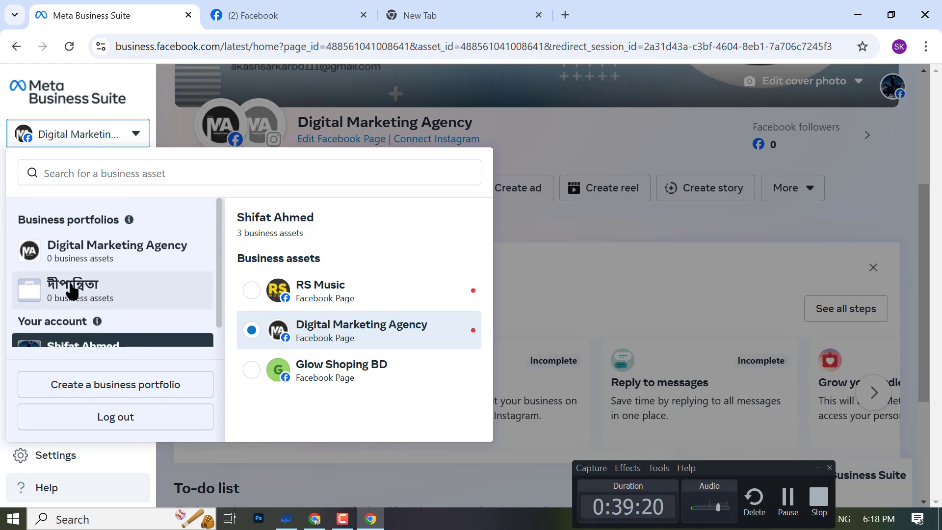
click(72, 253)
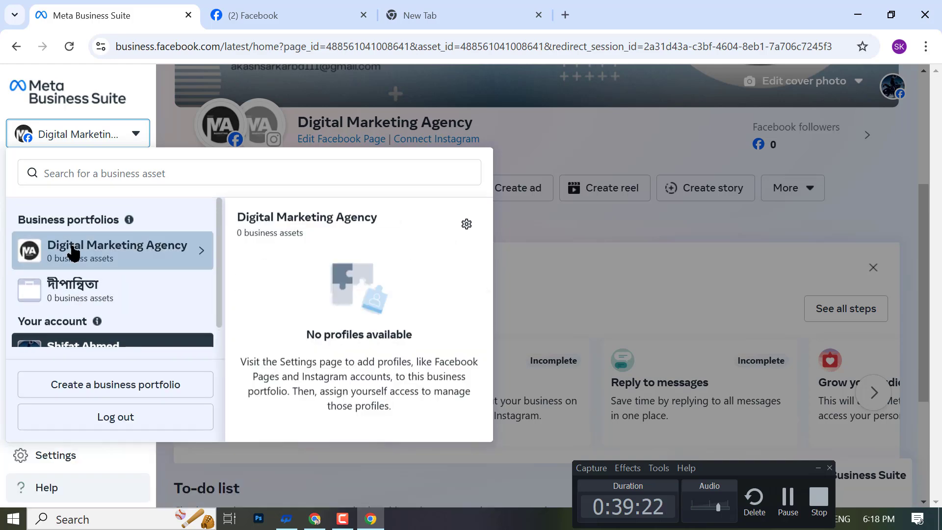
triple_click(28, 222)
click(129, 254)
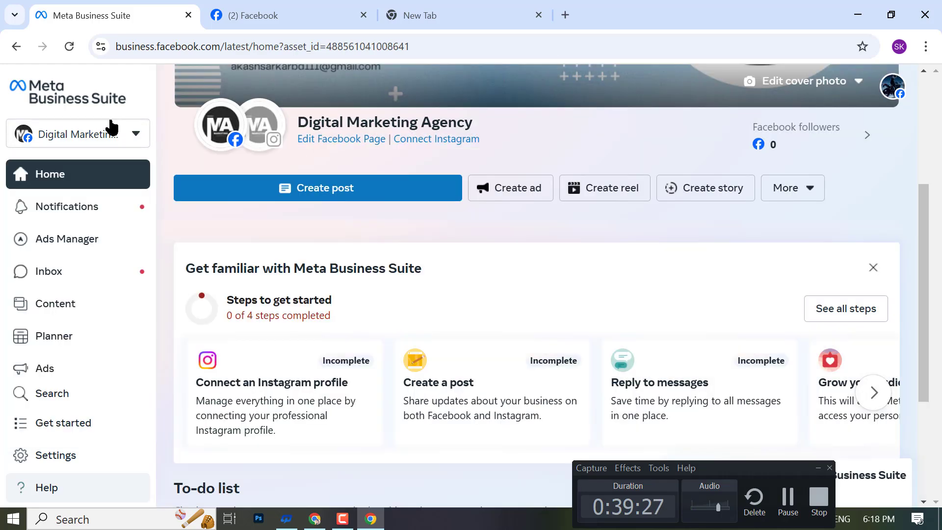
click(112, 128)
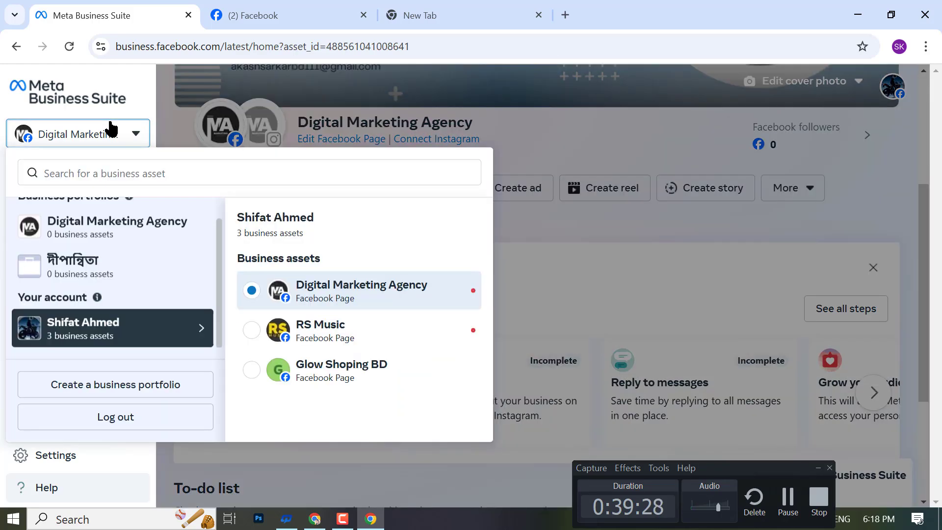
click(150, 392)
click(6, 49)
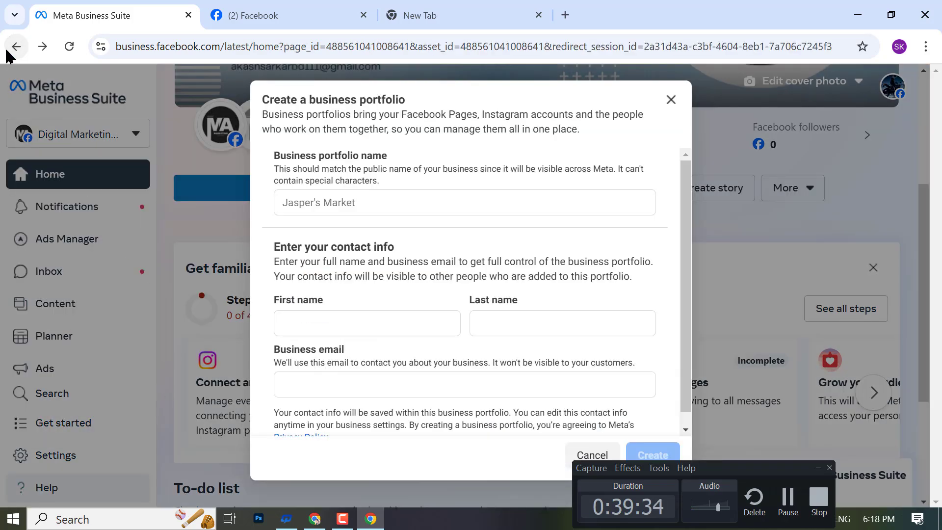
- Dismiss the business portfolio form with Escape
click(10, 48)
click(293, 10)
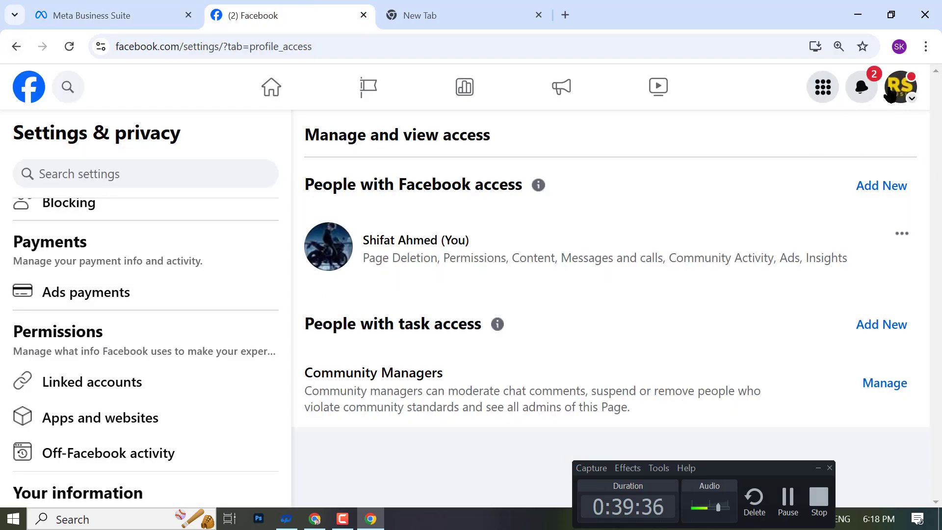
click(35, 5)
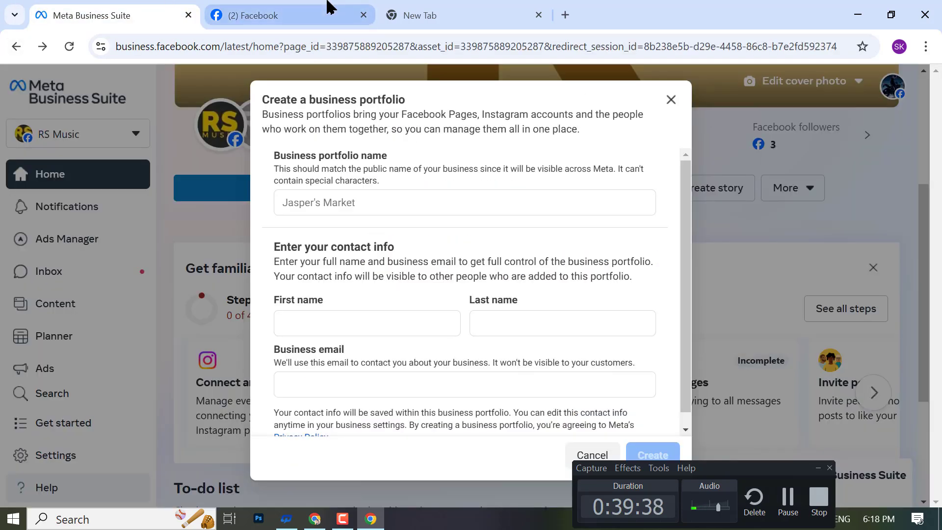
key(Escape)
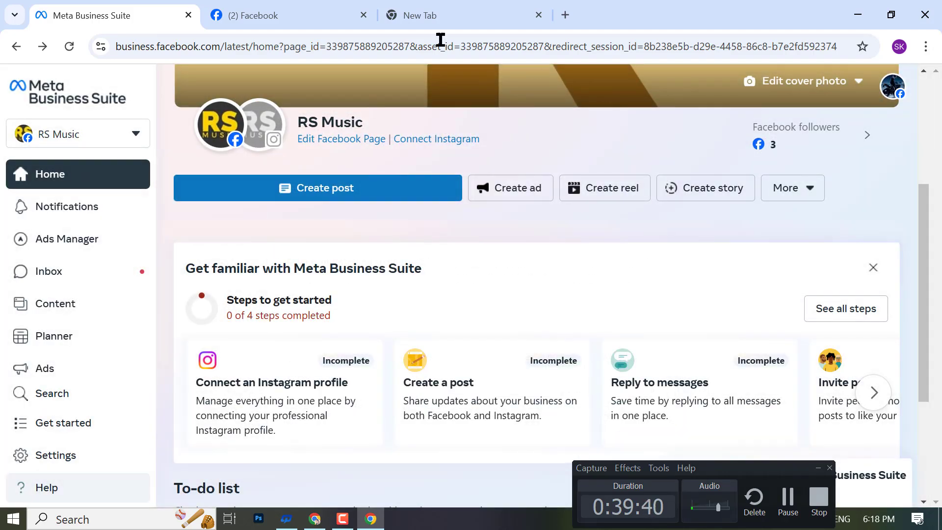
- Switch between tabs and windows until the Facebook home feed window is in front
click(324, 5)
click(431, 10)
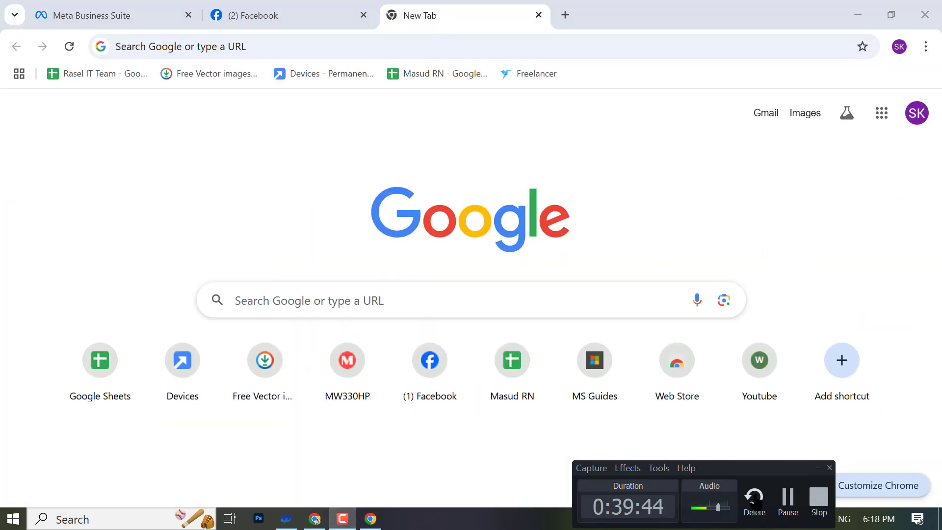
click(788, 498)
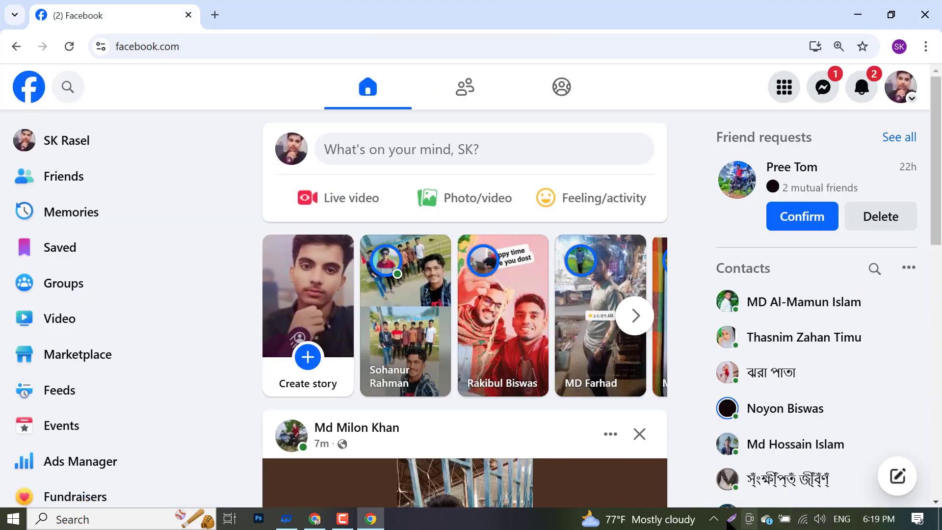
click(324, 527)
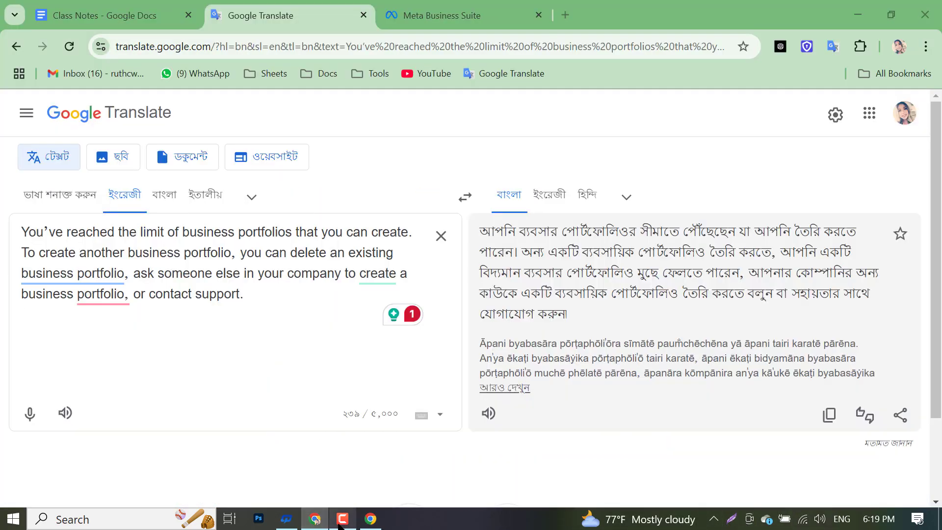
click(340, 521)
click(158, 3)
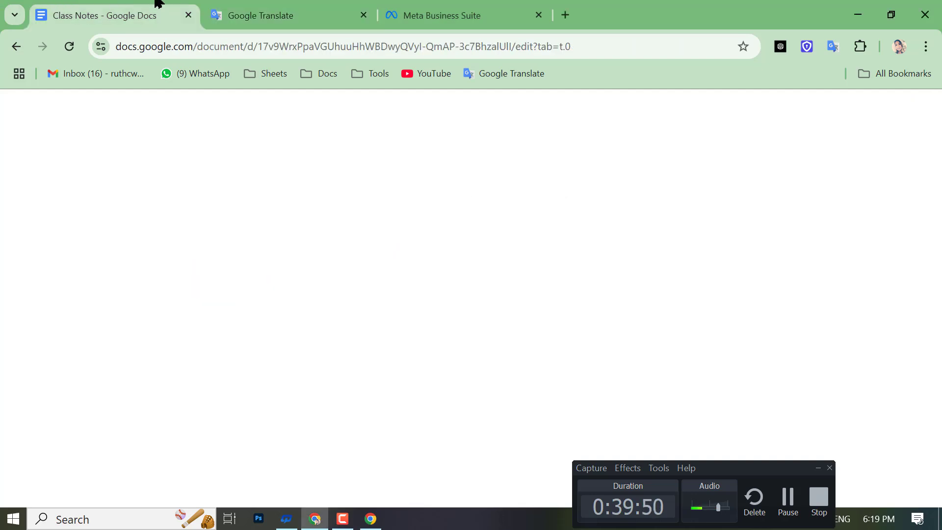
click(370, 518)
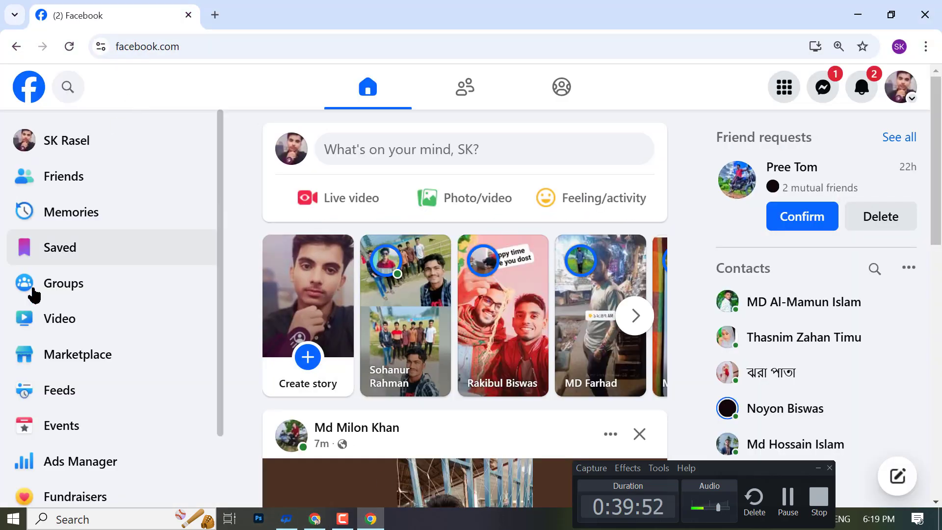
scroll(73, 392, down, 2)
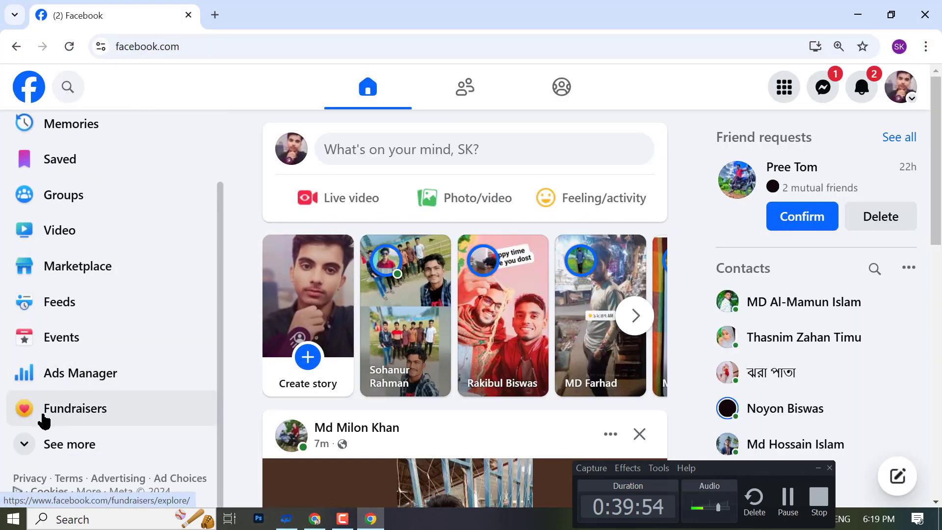
- From the sidebar's Pages section, start a new profile or Page and choose Public Page
click(77, 436)
scroll(74, 422, down, 7)
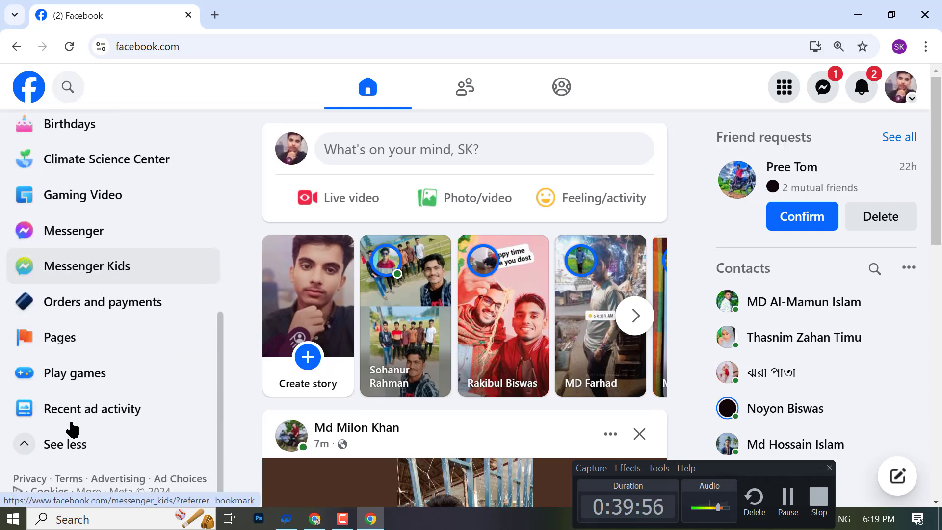
click(74, 339)
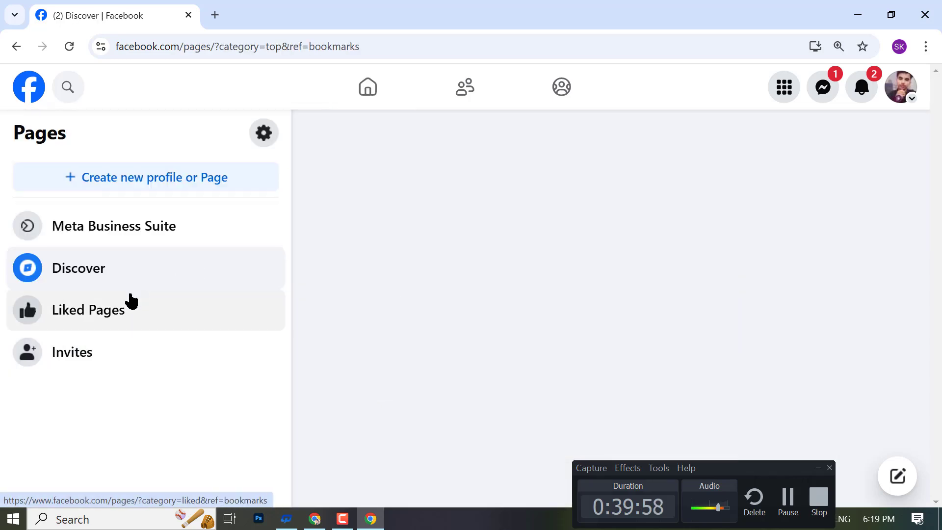
click(116, 176)
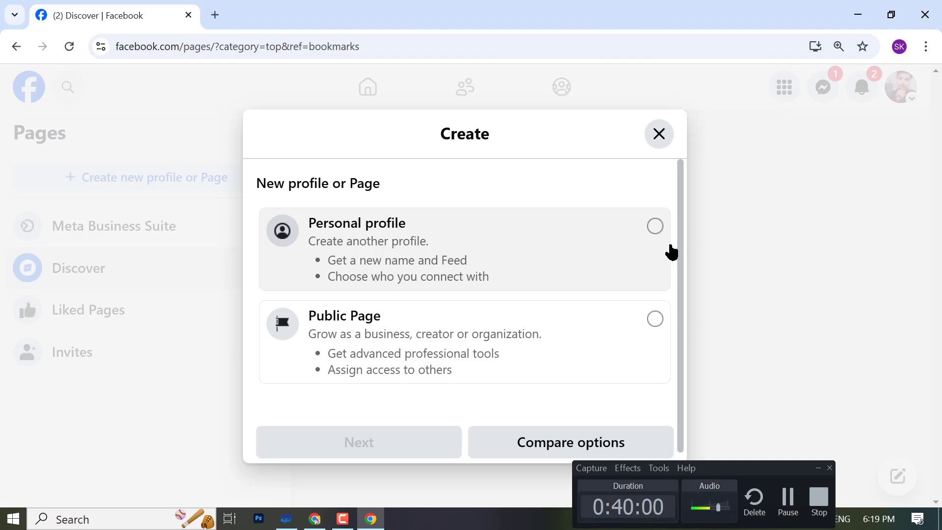
click(653, 319)
click(363, 442)
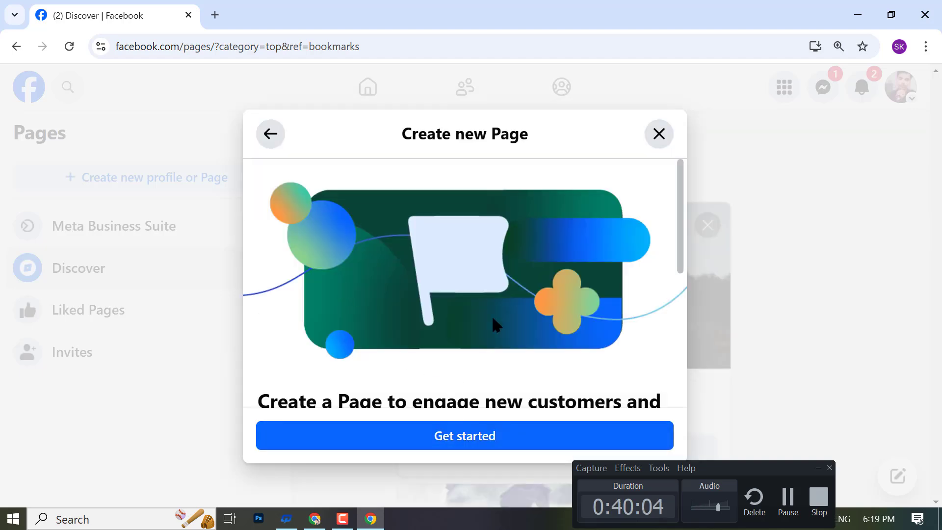
scroll(494, 324, down, 5)
- Open the Create a Page form and enter 'Bd' as the Page name
click(405, 448)
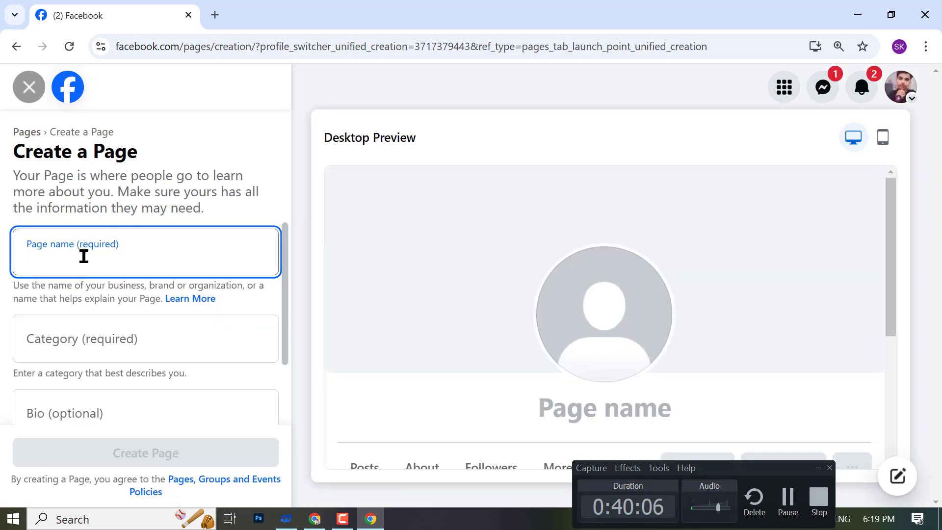
text(D)
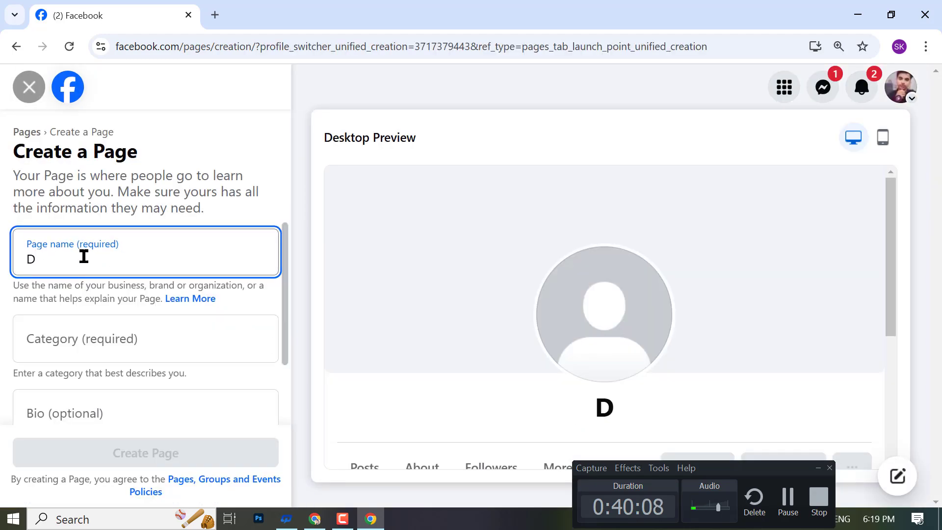
text(b)
key(BackSpace)
key(BackSpace)
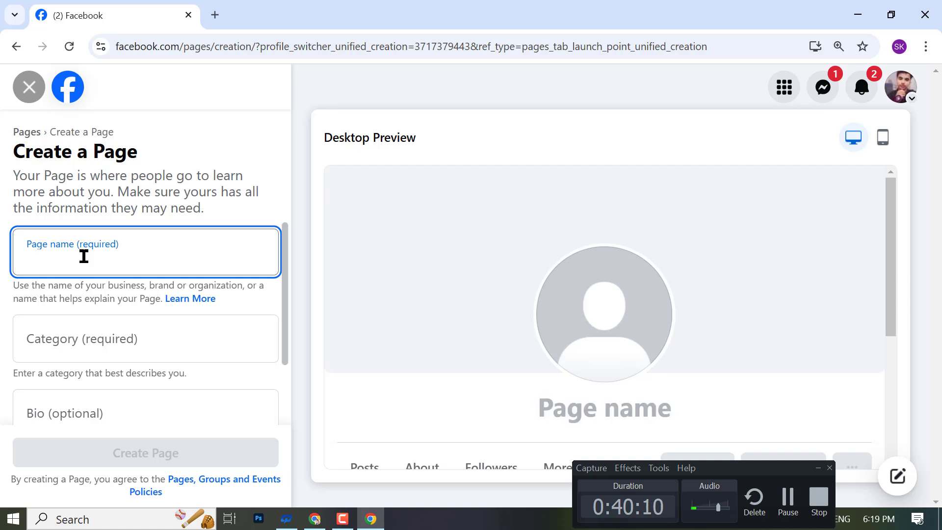
text(Bd)
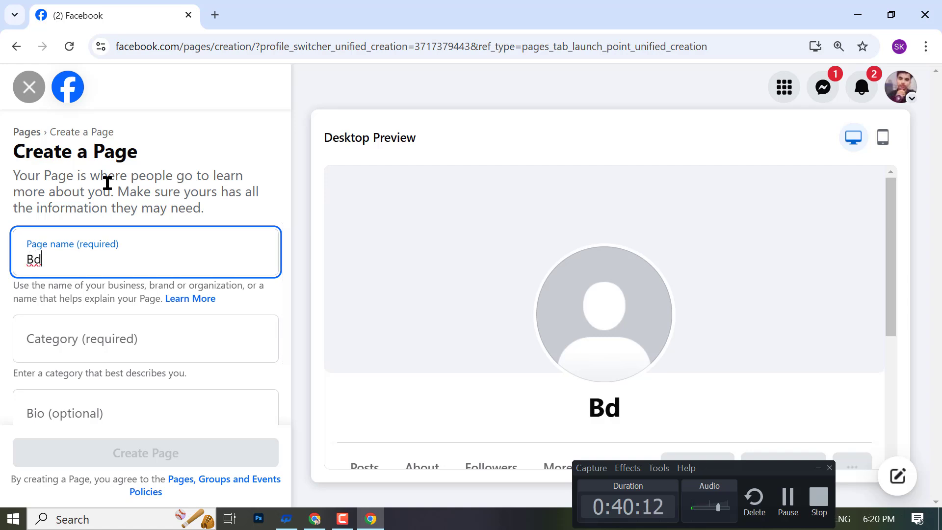
- Search 'Shop' in Category and pick Shopping Service
click(81, 339)
text(Shop)
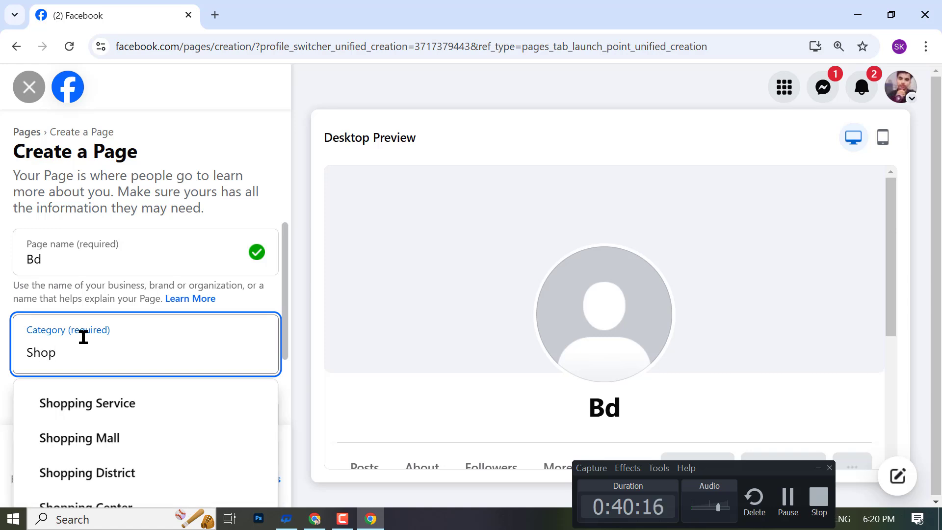
scroll(92, 341, down, 2)
scroll(95, 345, down, 2)
click(3, 411)
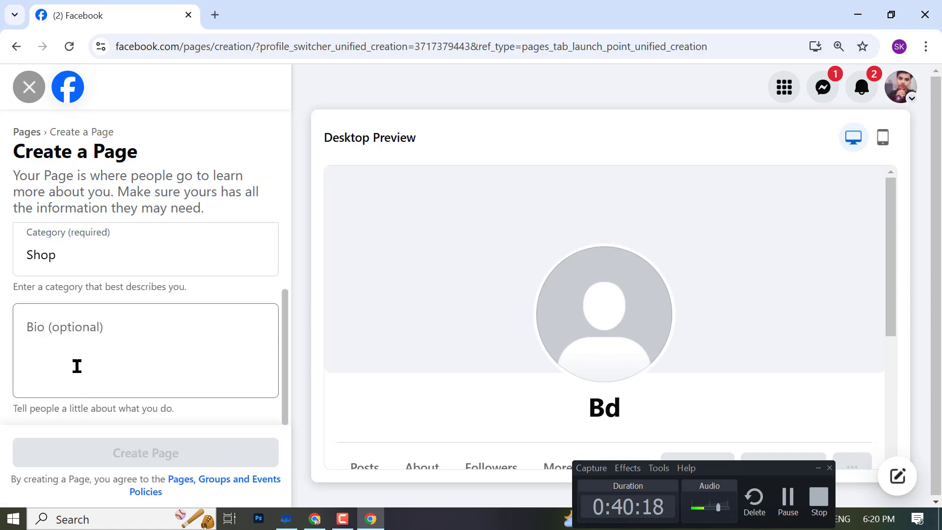
double_click(90, 258)
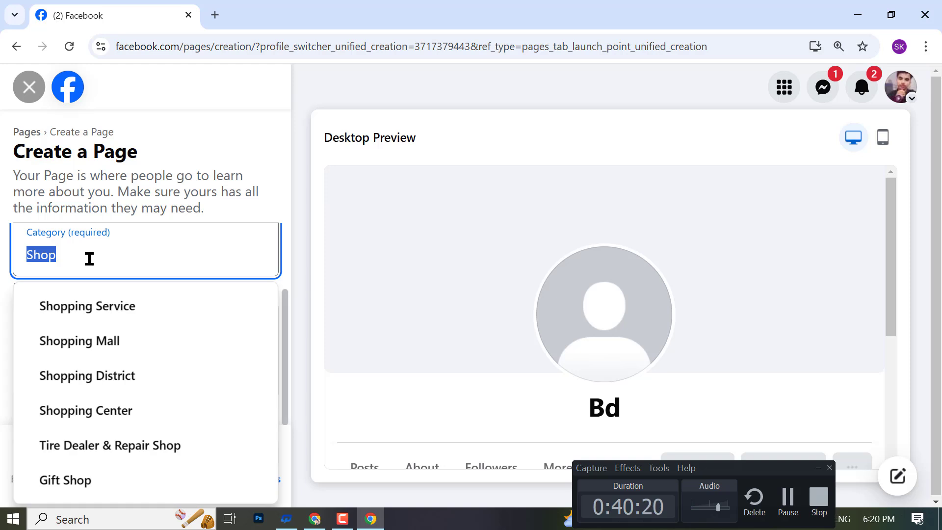
key(BackSpace)
text(S)
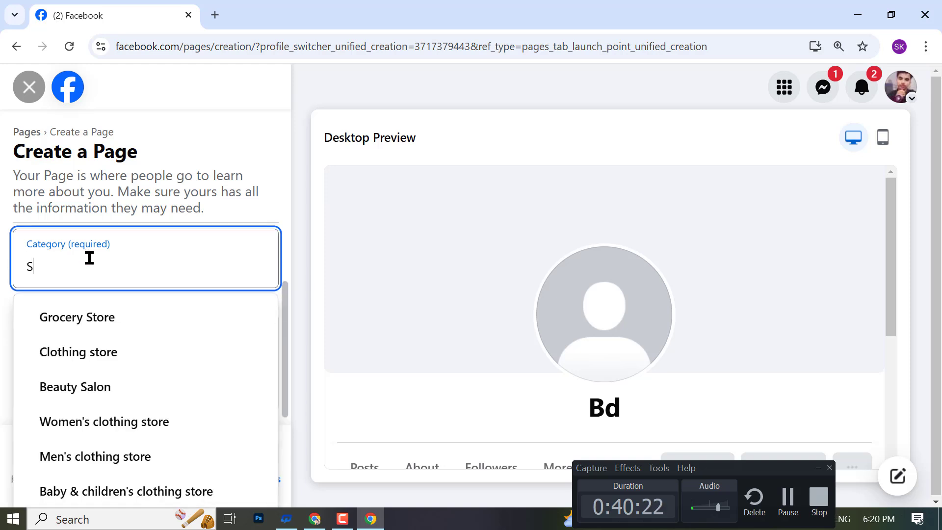
text(hop)
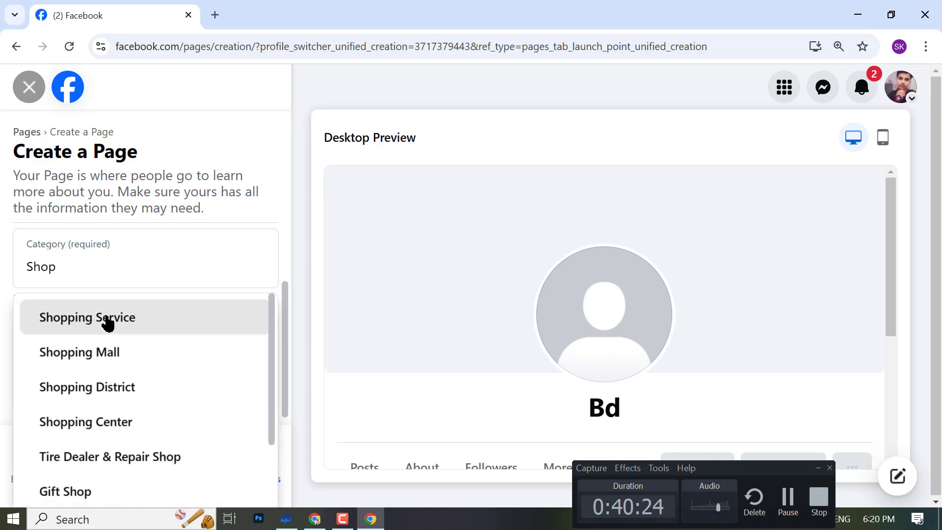
click(105, 322)
- Extend the Page name to 'Bd Shop' and create the Page
scroll(139, 275, up, 2)
click(85, 261)
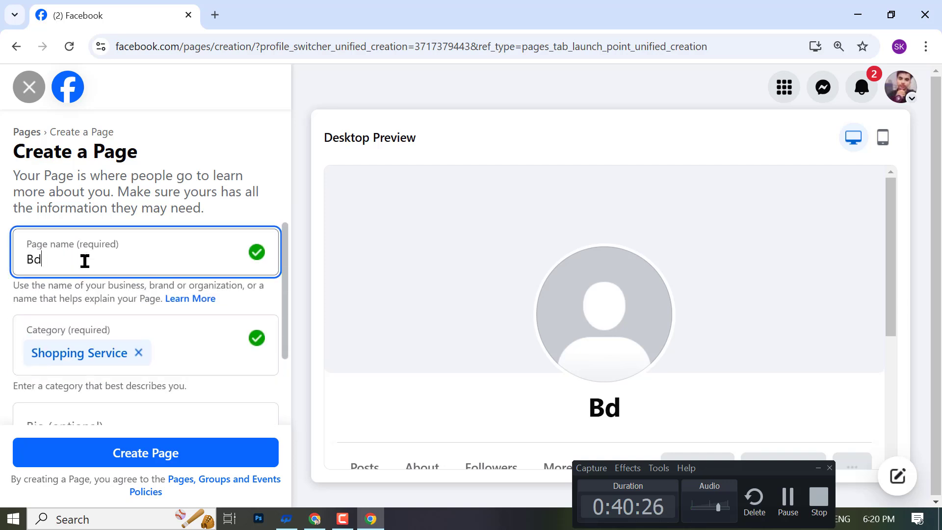
text(Shop)
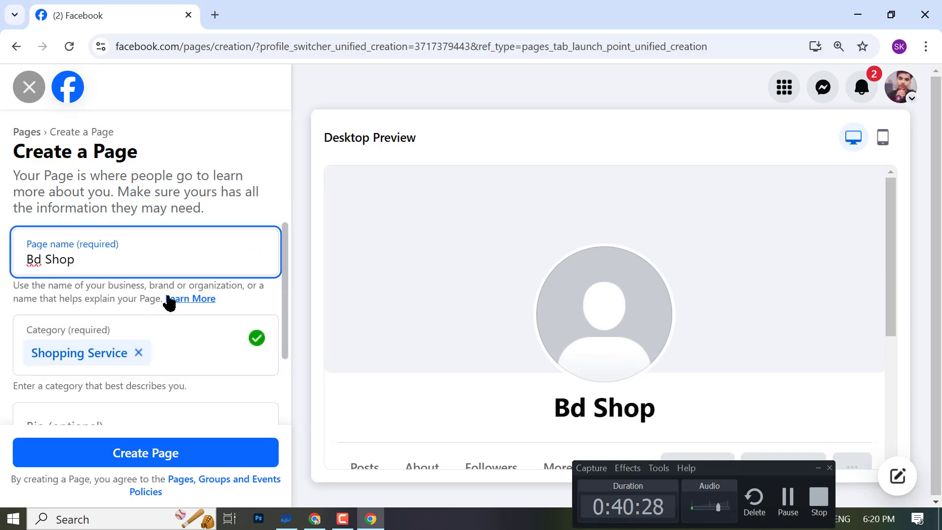
scroll(162, 343, down, 2)
click(126, 465)
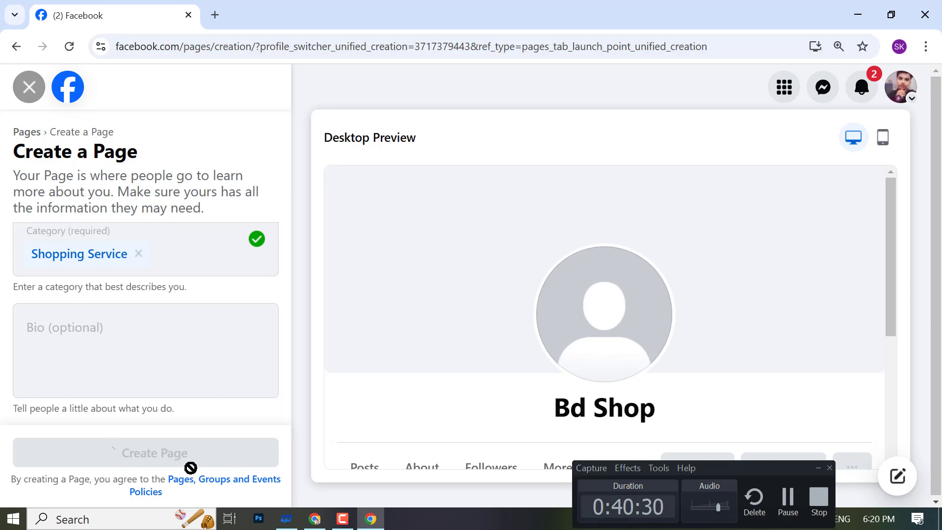
scroll(847, 413, down, 2)
scroll(847, 413, down, 2)
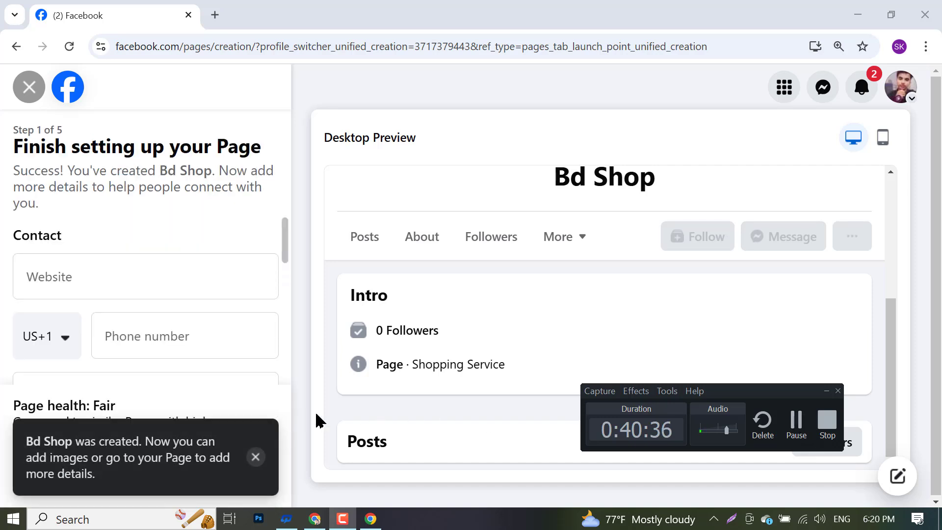
- Dismiss the Page-created notification and skip through the remaining setup steps
scroll(56, 236, down, 5)
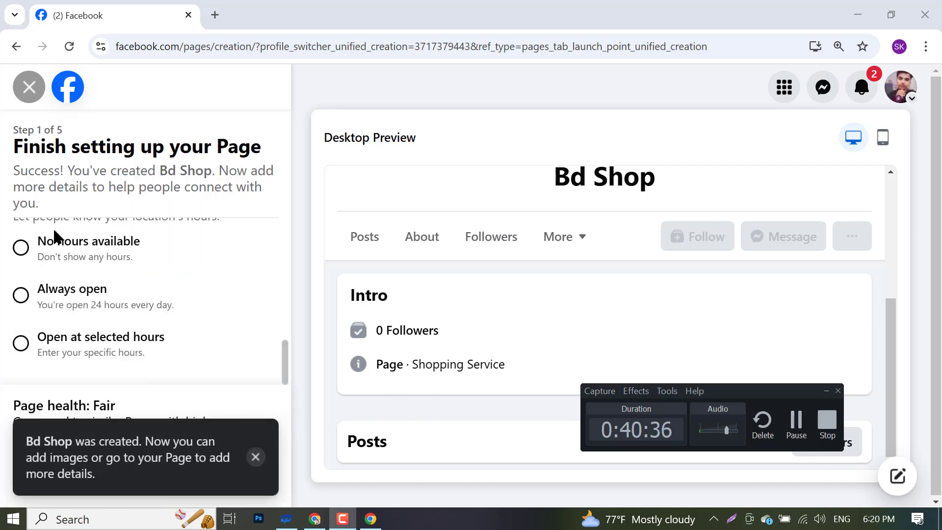
click(255, 458)
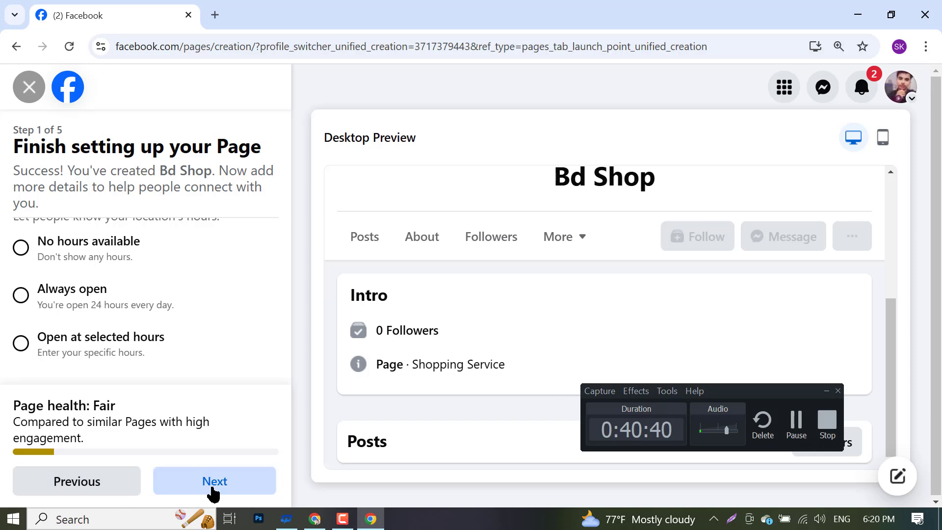
click(213, 491)
click(212, 491)
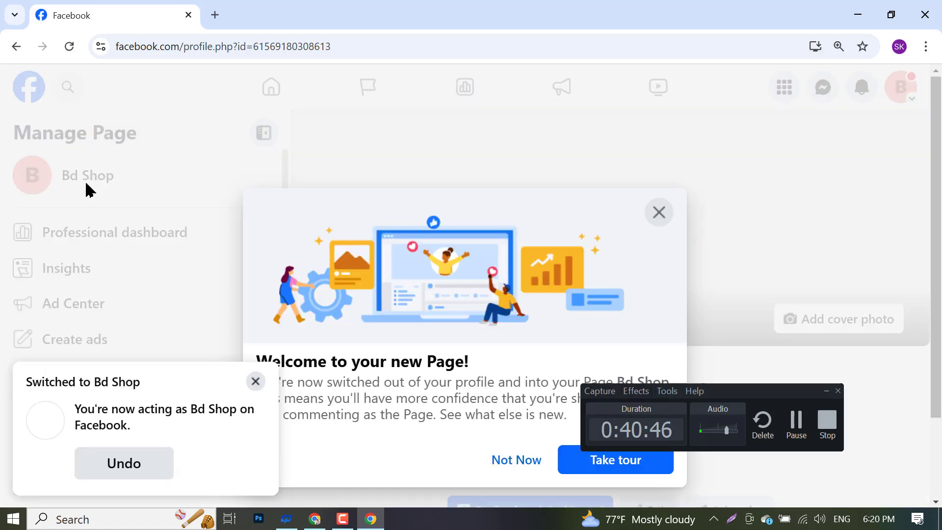
- Close the Switched to Bd Shop notice and welcome dialog, then open Meta Business Suite
click(256, 381)
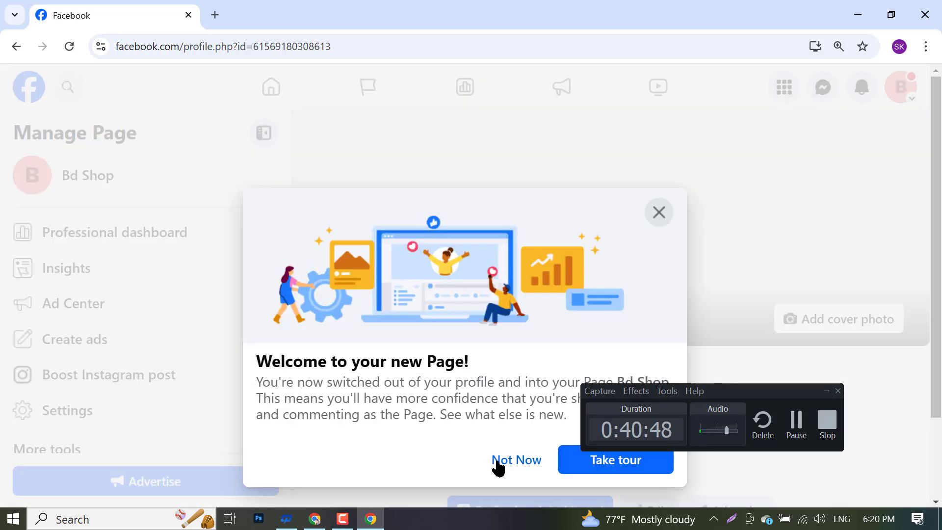
click(496, 458)
scroll(105, 353, down, 2)
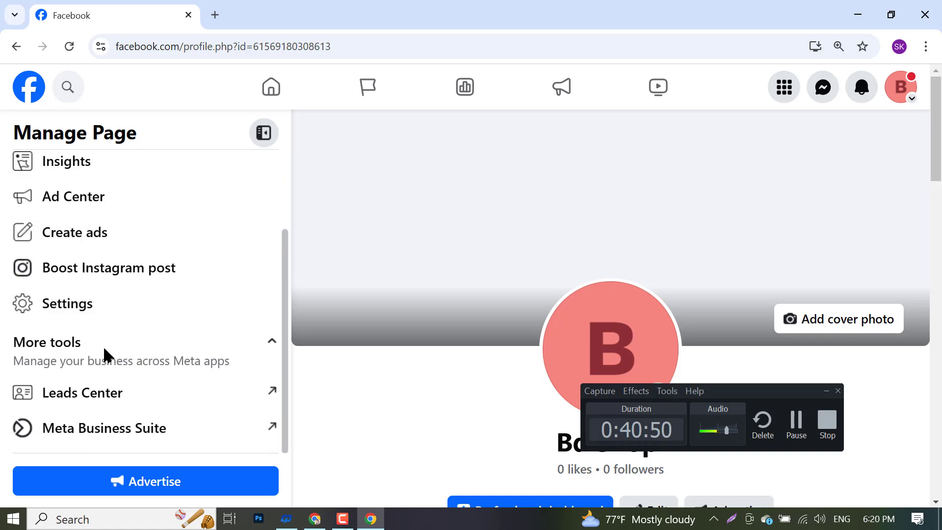
click(112, 429)
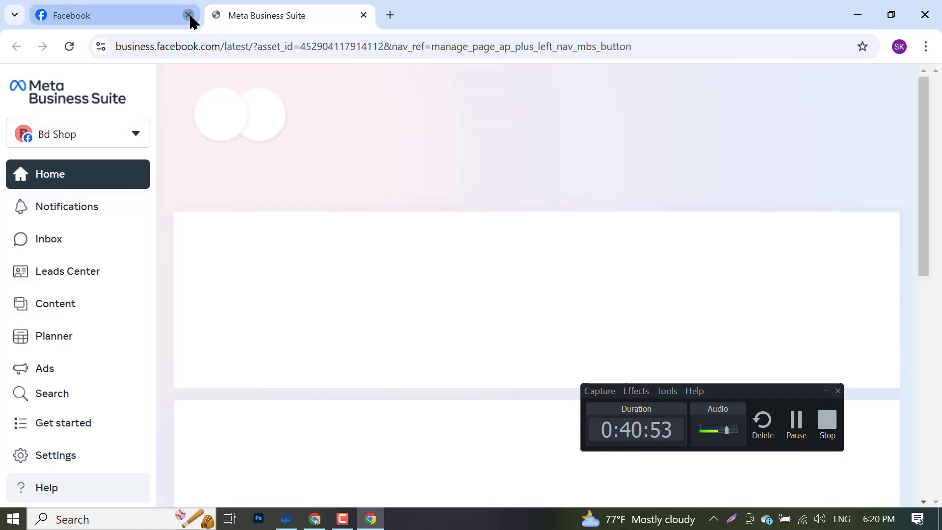
- Close the old Facebook tab and the Save time popup, then open Create a business portfolio
click(188, 15)
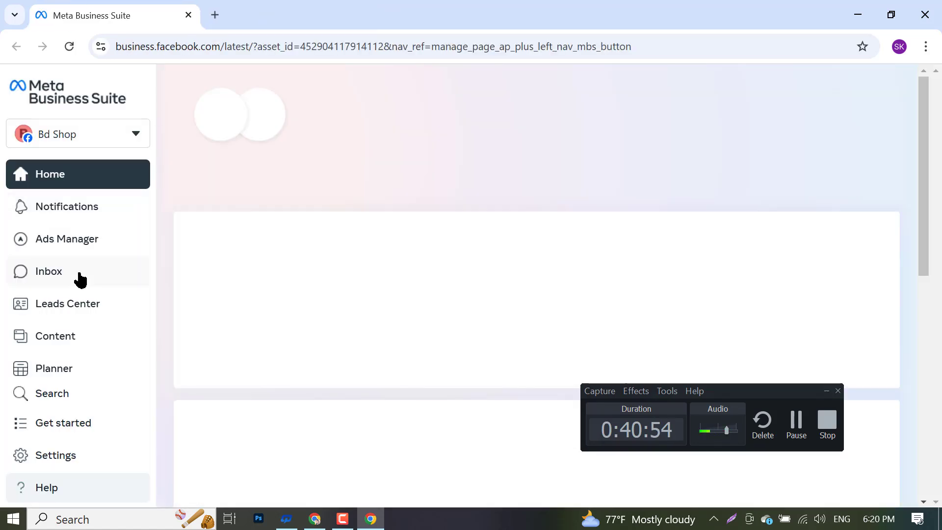
scroll(69, 343, down, 3)
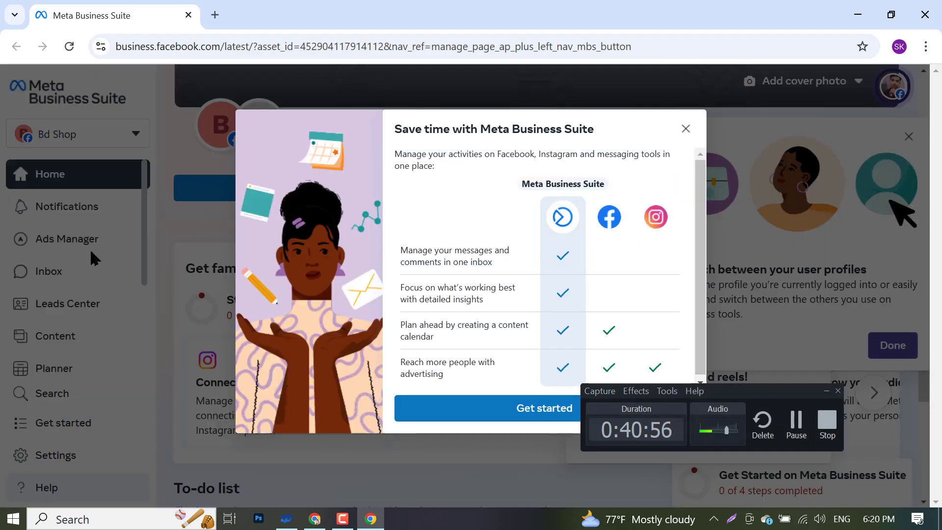
click(685, 129)
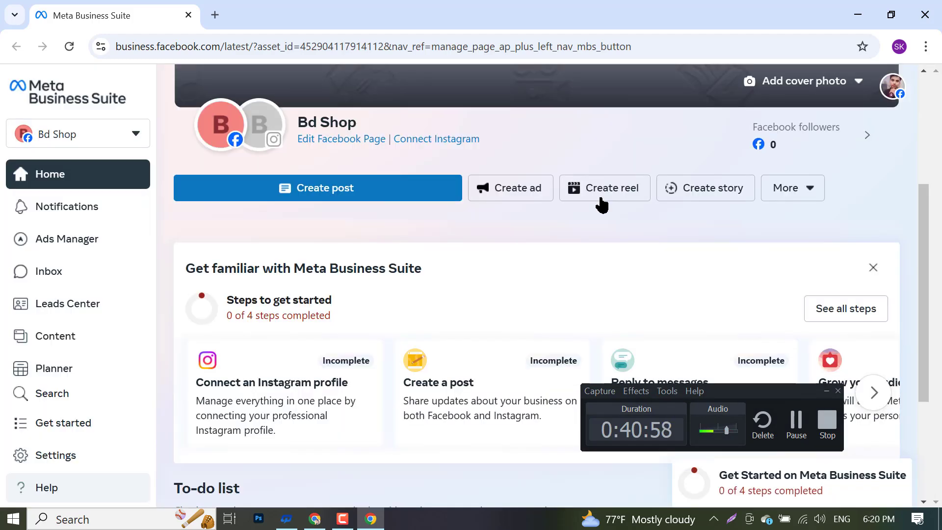
click(65, 137)
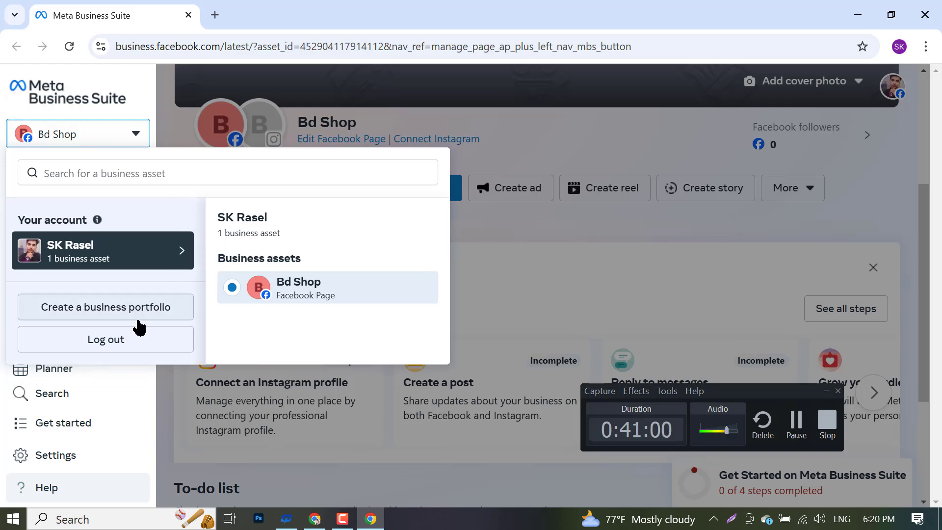
click(103, 303)
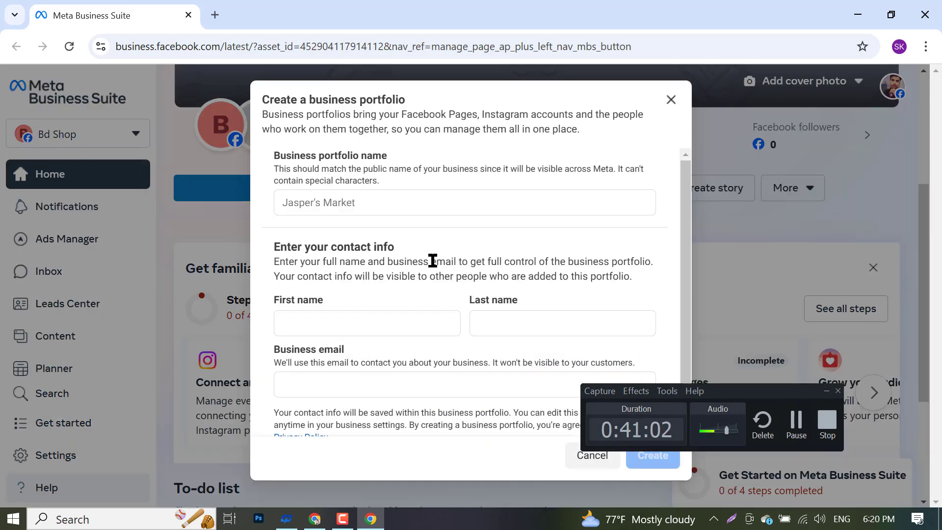
- Enter portfolio name 'BD Shop', first name 'BD' and last name 'Shop'
click(382, 199)
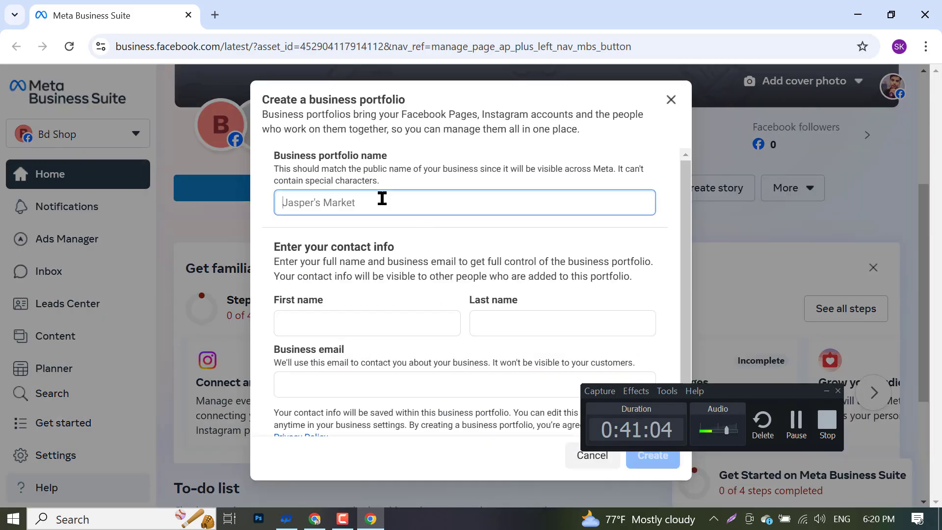
text(BD Shop)
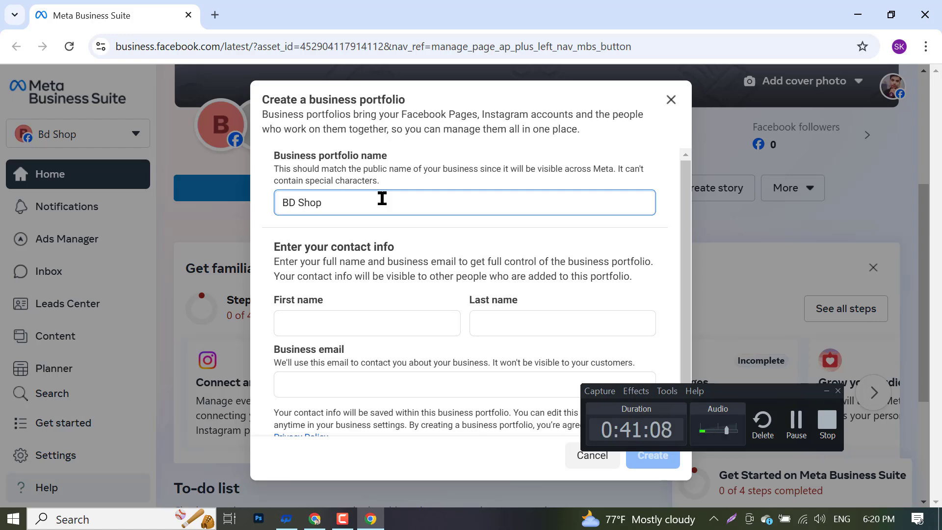
key(ctrl+a)
key(ctrl+c)
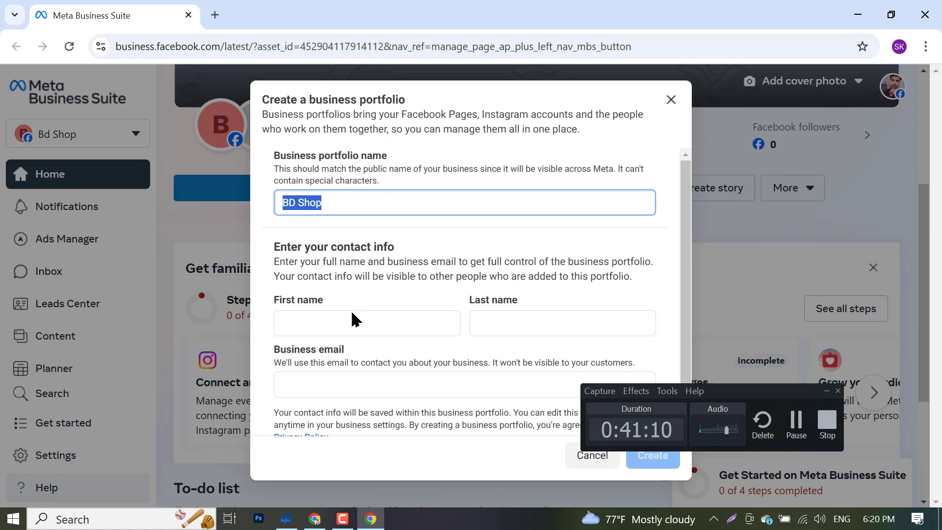
click(333, 327)
key(ctrl+v)
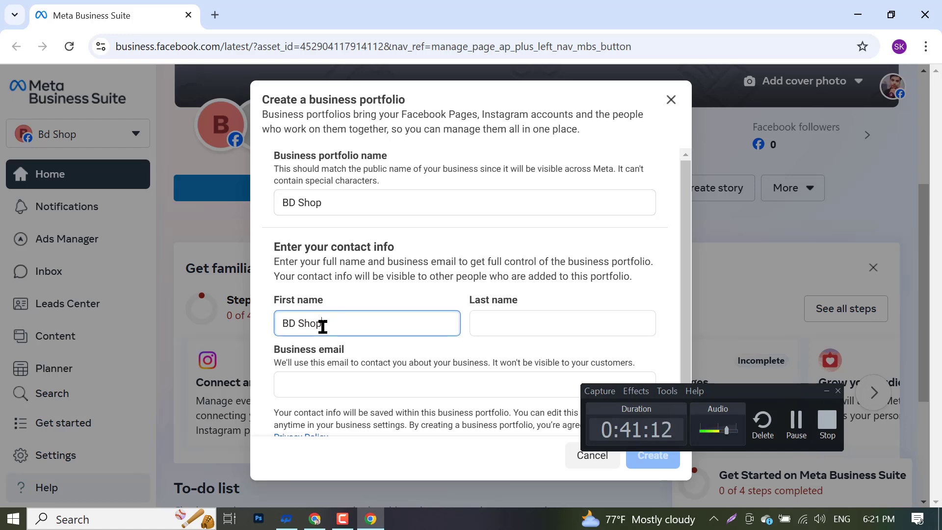
double_click(319, 327)
key(BackSpace)
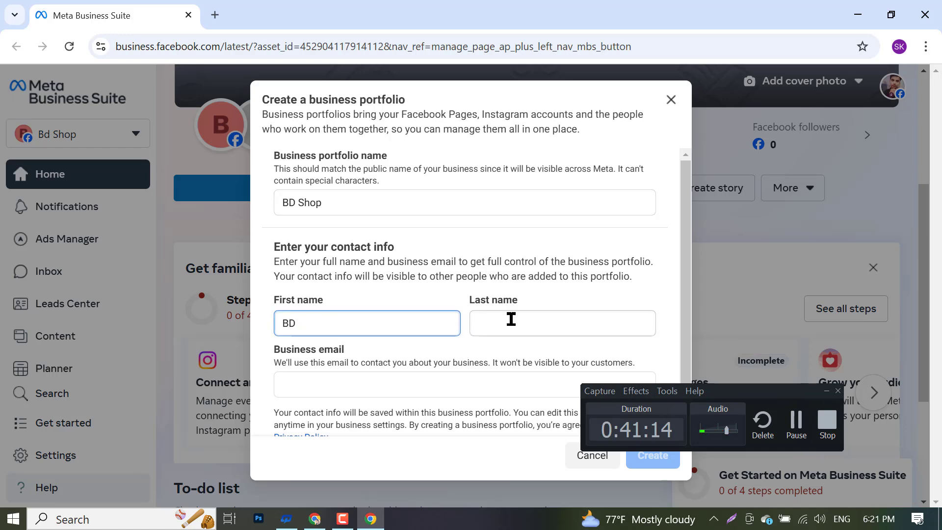
click(510, 320)
text(Shop)
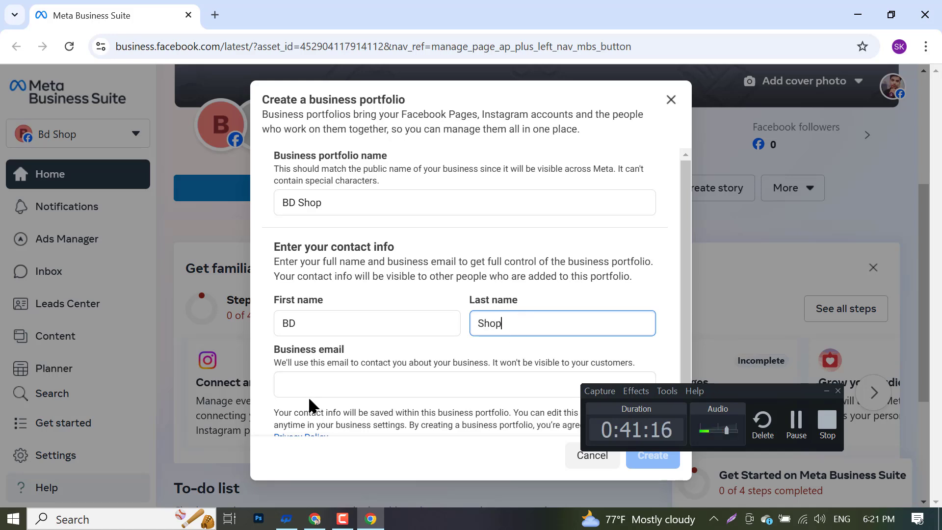
- Copy the Google account e-mail from a new tab for the business e-mail field
click(313, 384)
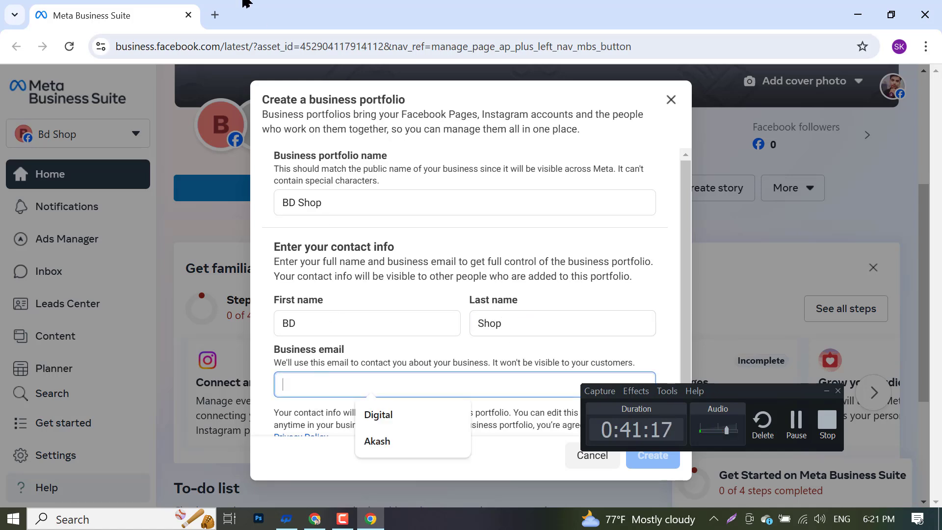
click(215, 15)
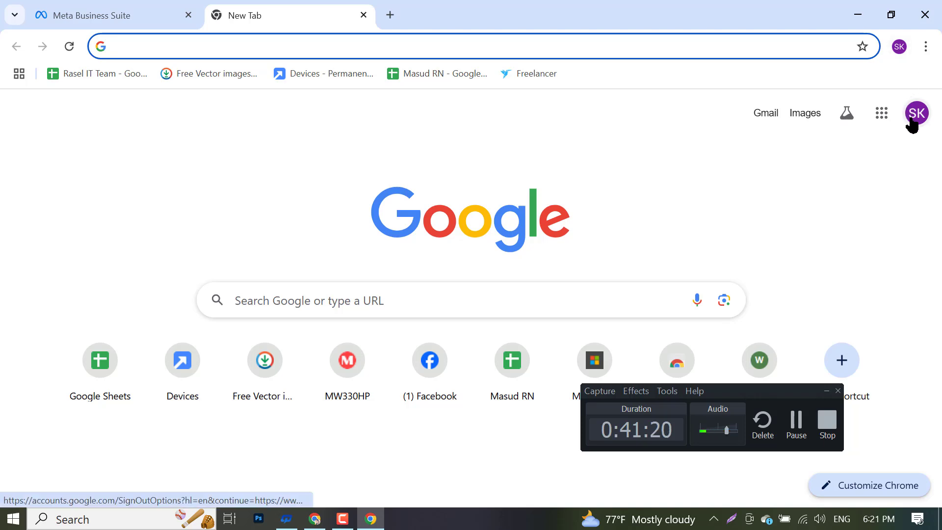
click(915, 113)
triple_click(767, 159)
key(ctrl+c)
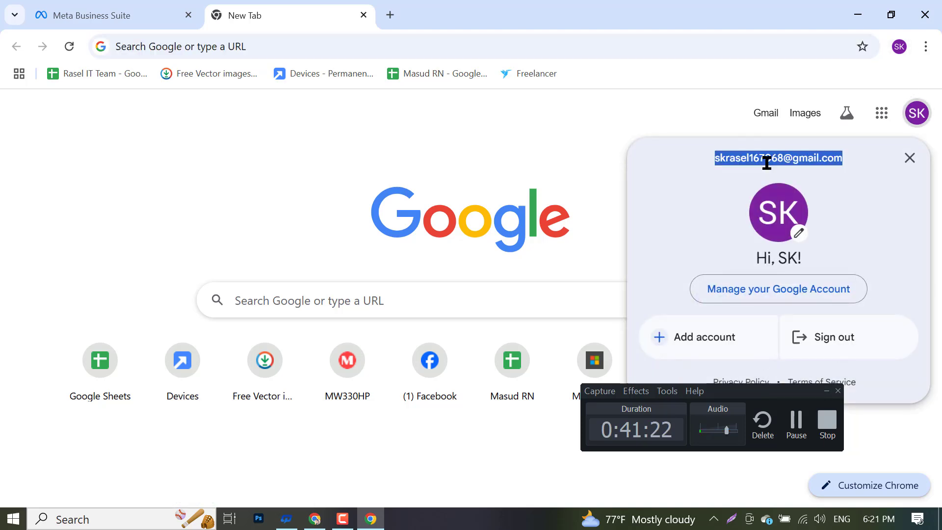
click(193, 10)
- Paste the business e-mail into Business email and submit the BD Shop portfolio to reach the claim-assets screen
key(ctrl+v)
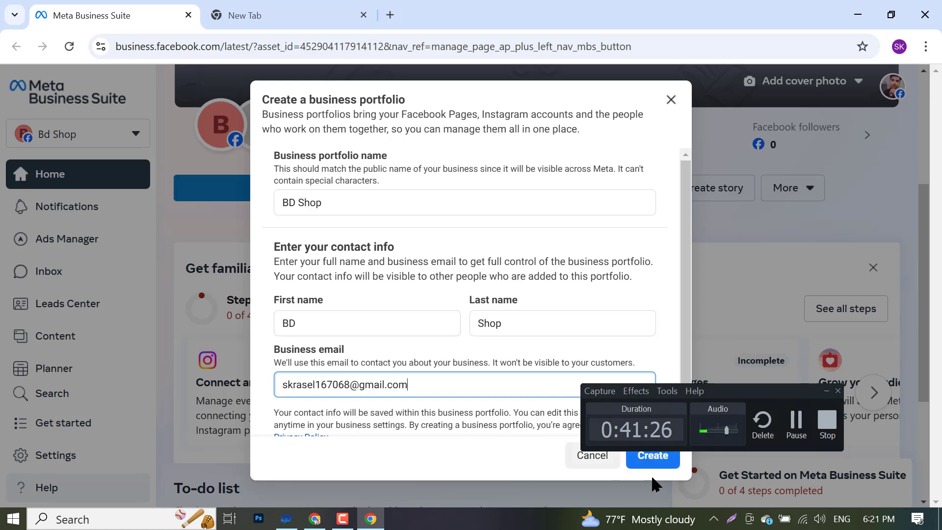
click(657, 458)
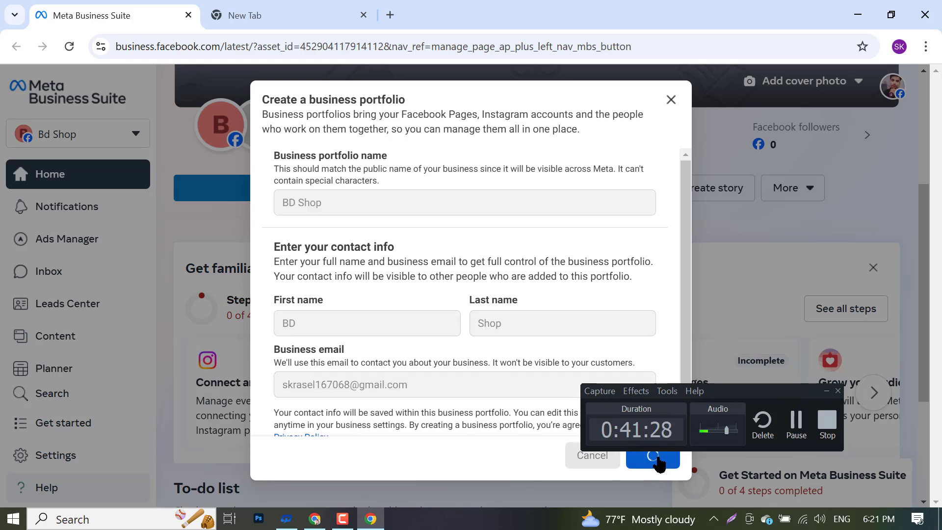
drag(726, 393, 876, 31)
scroll(517, 327, down, 1)
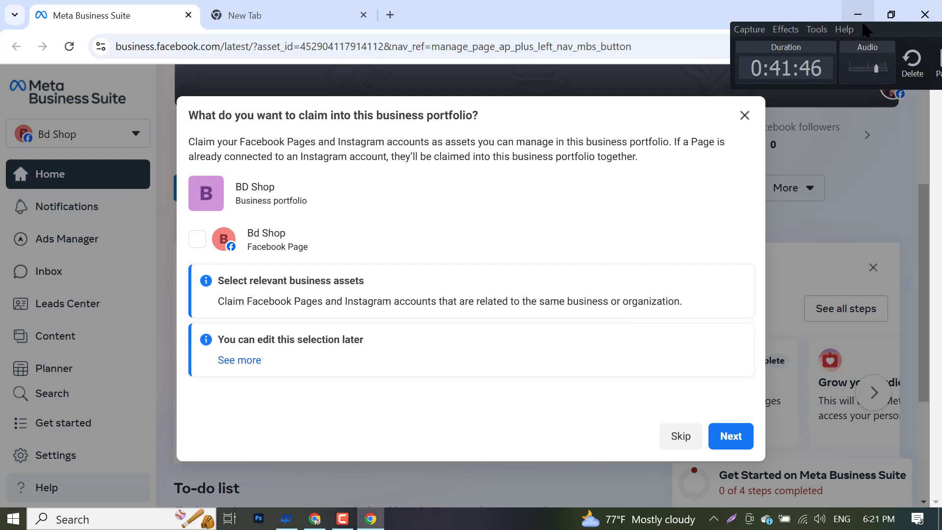
drag(876, 36, 755, 16)
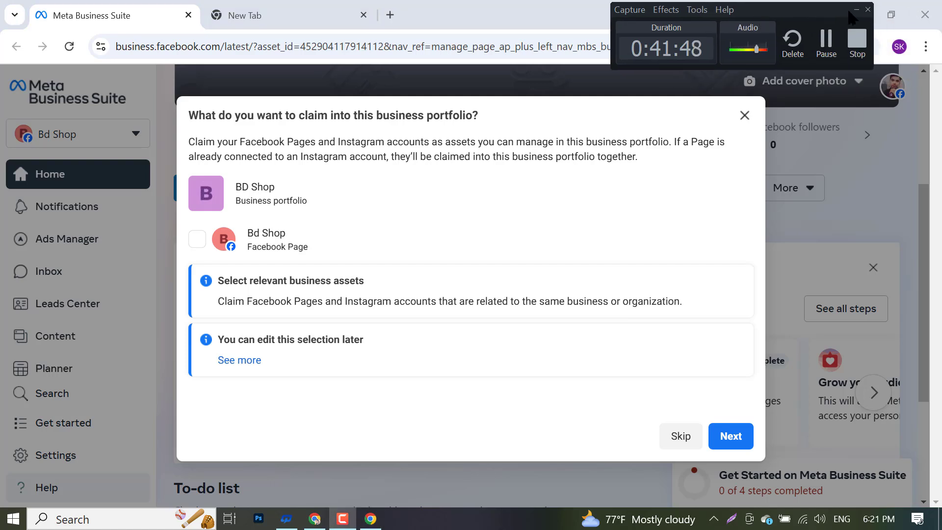
click(855, 10)
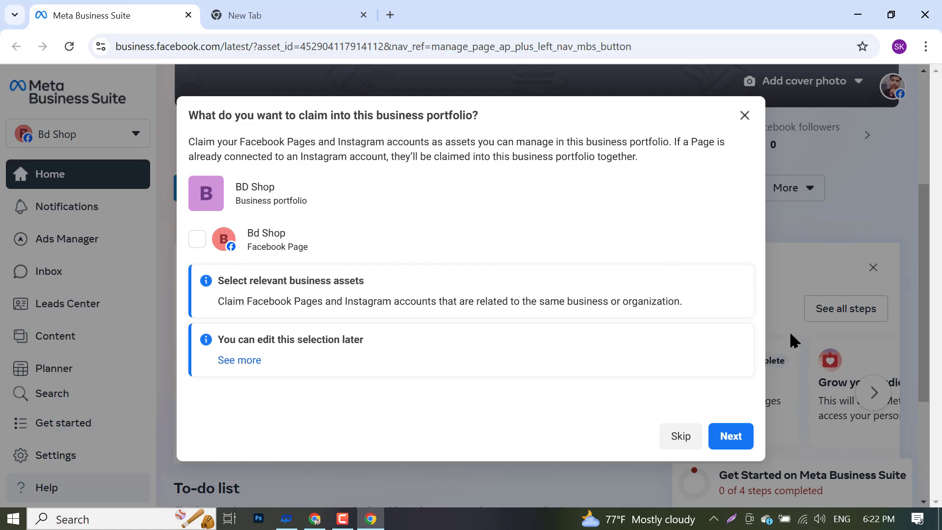
- Skip claiming a Facebook Page and adding people, then confirm the BD Shop portfolio
click(677, 442)
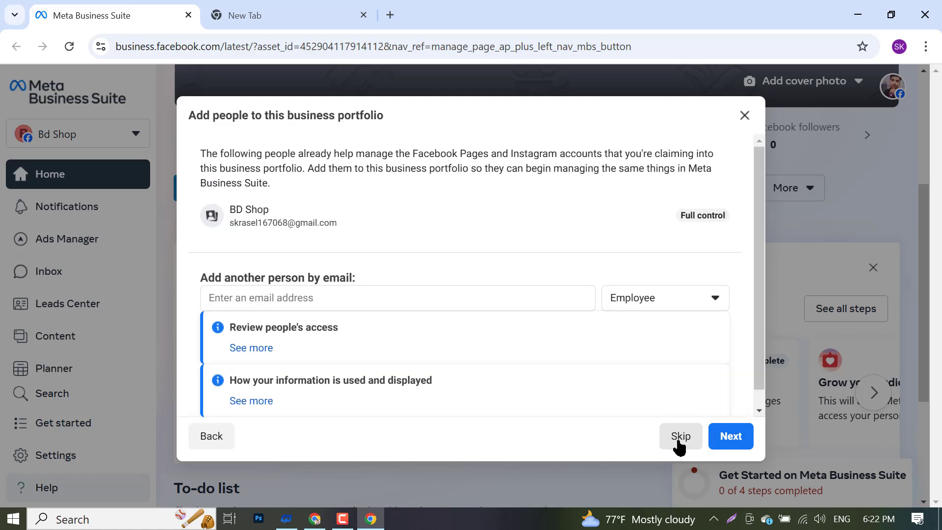
scroll(441, 330, down, 1)
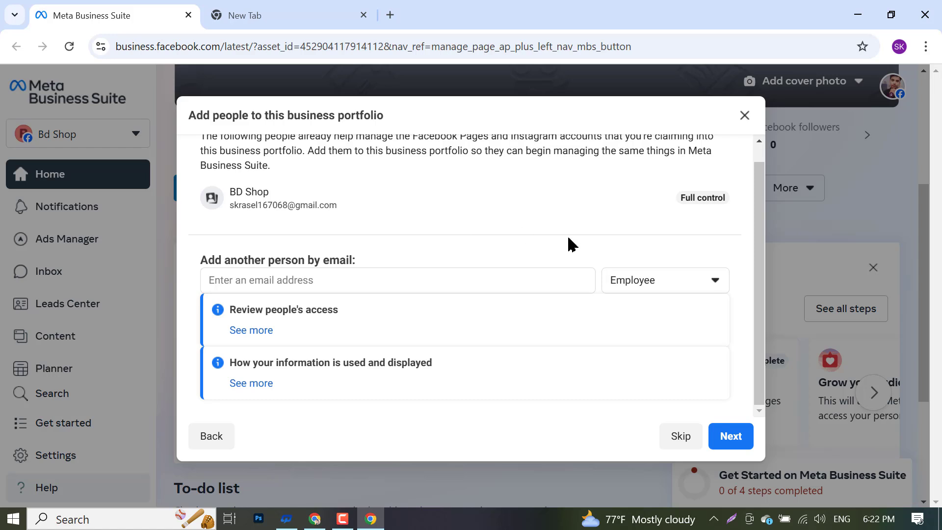
scroll(471, 208, up, 1)
click(689, 441)
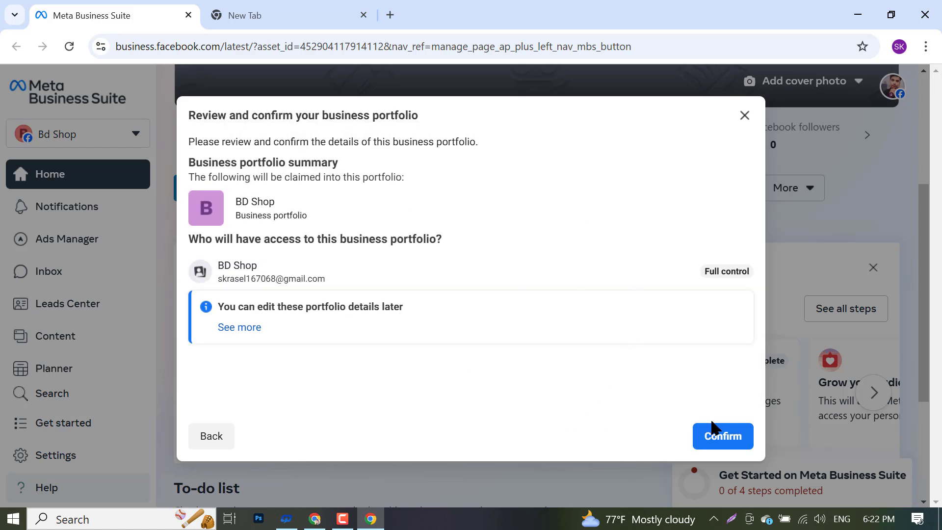
click(720, 444)
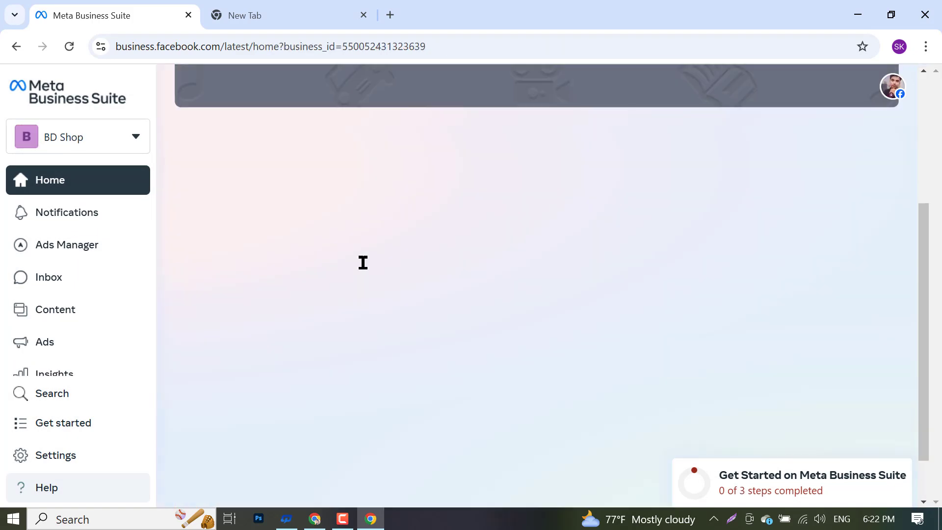
- Open BD Shop's business settings from the business portfolio list
click(57, 128)
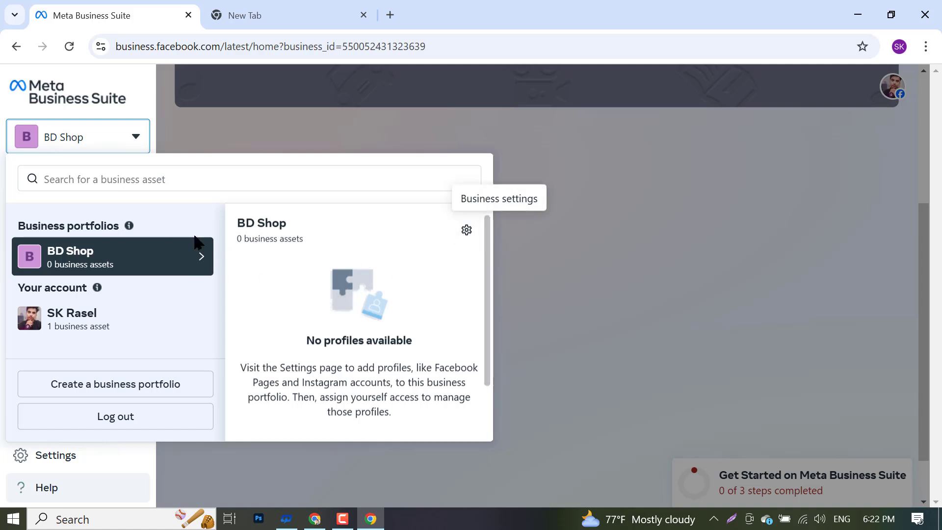
click(465, 232)
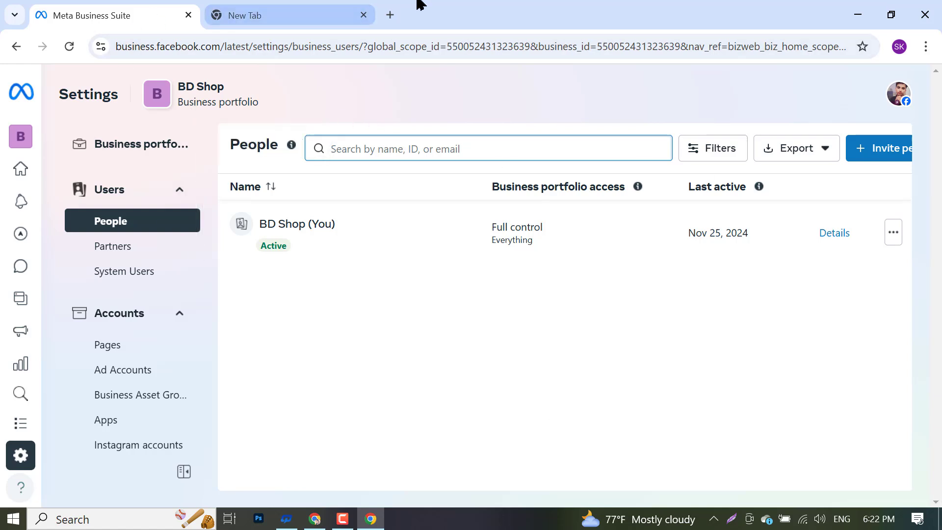
- Review the business manager access requirement in Class Notes, then return to Meta Business Suite
mouse_move(325, 7)
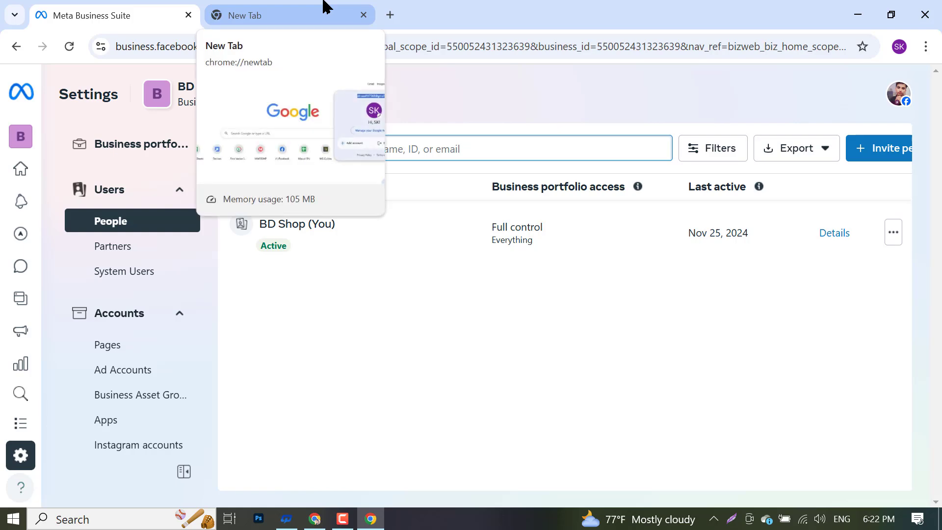
click(315, 519)
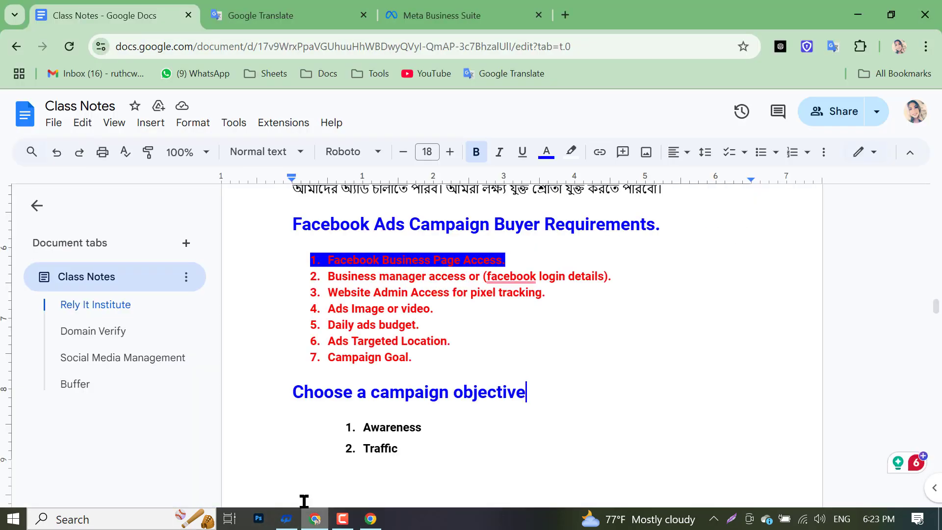
triple_click(434, 282)
click(434, 280)
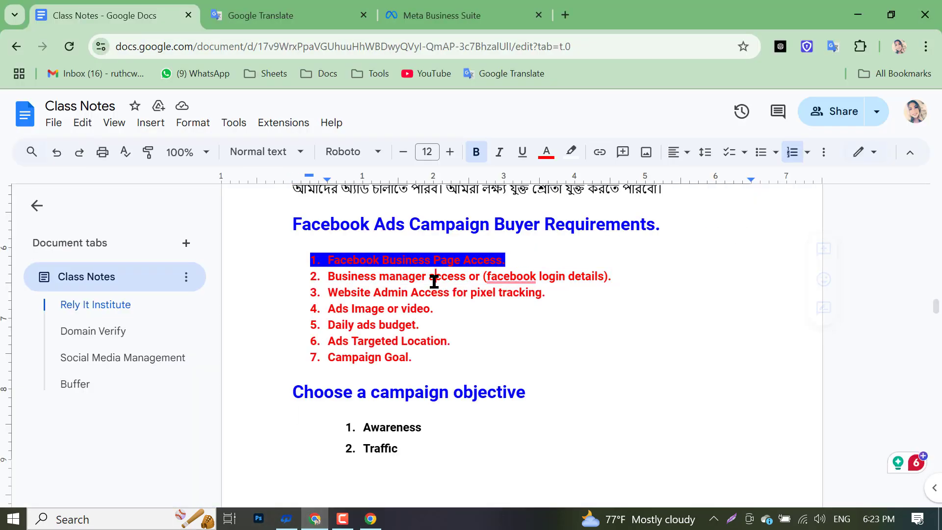
click(373, 522)
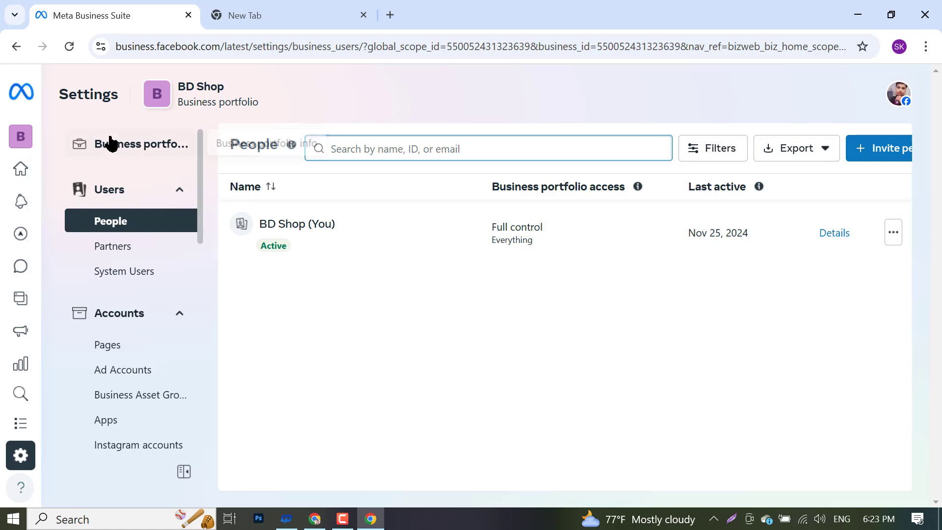
- Glance at the business portfolio list, close it, and switch to the Google new tab page
click(19, 133)
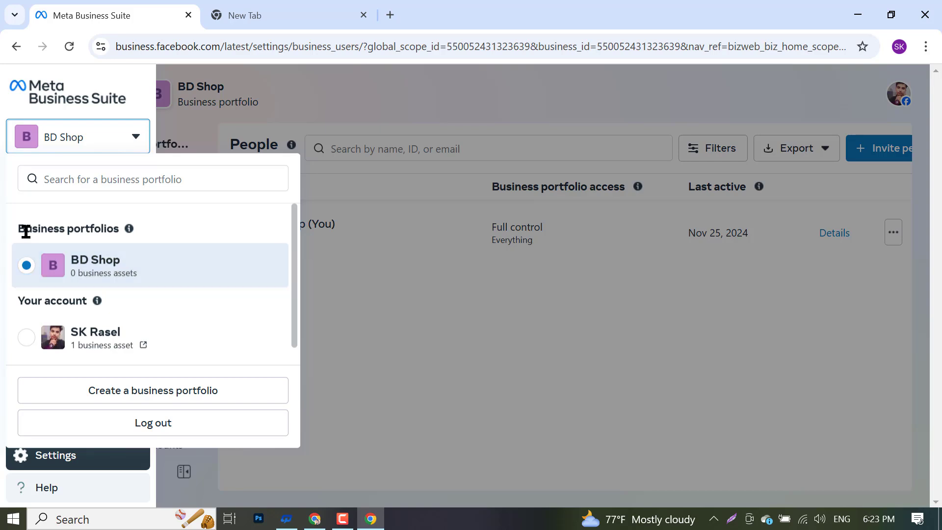
click(411, 372)
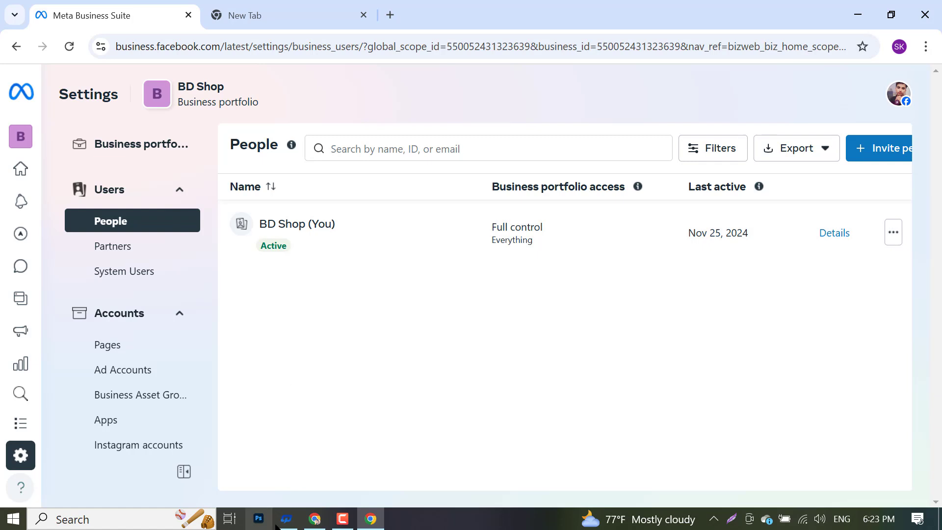
click(339, 12)
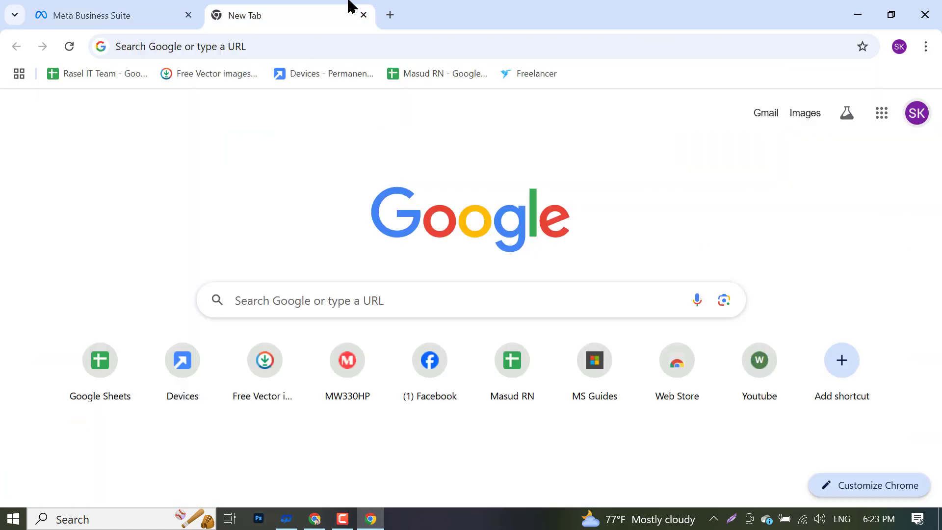
- In Gmail's Social emails, open Facebook's business email confirmation and confirm the address
click(773, 114)
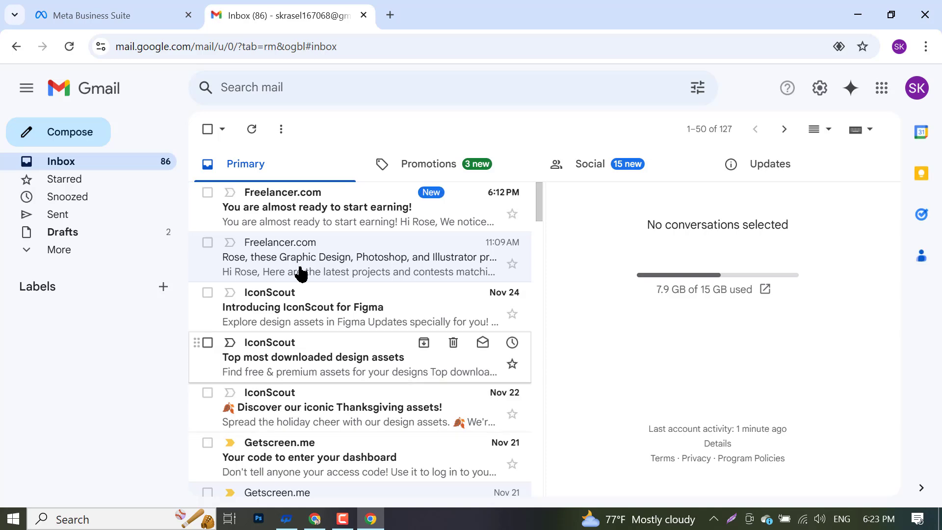
scroll(303, 294, down, 5)
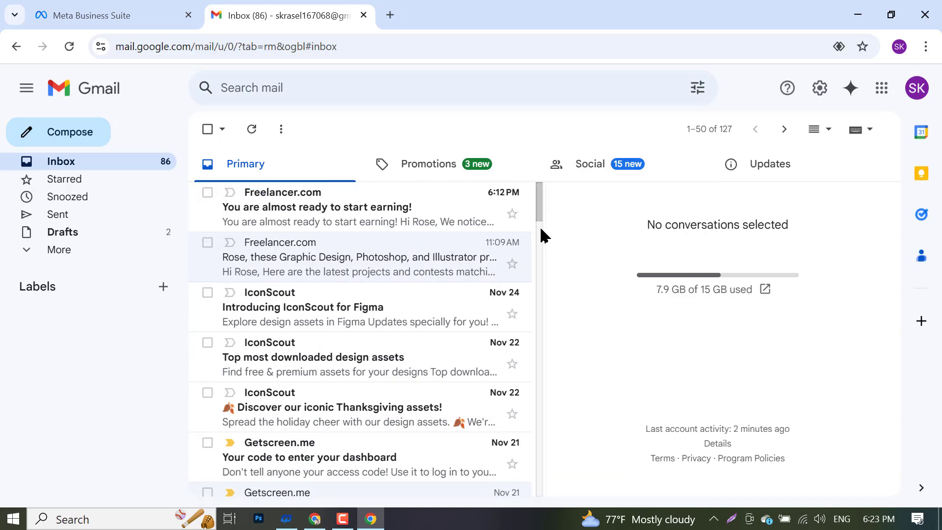
drag(545, 237, 557, 238)
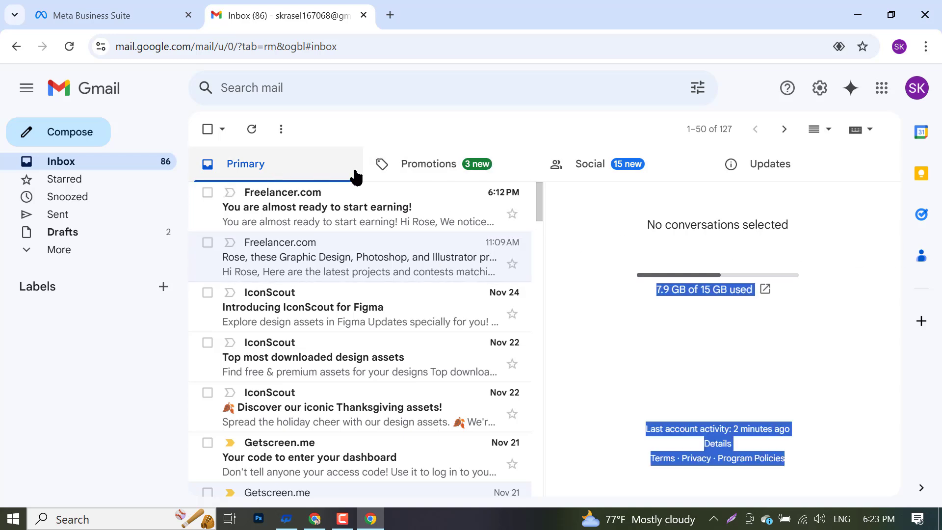
click(589, 169)
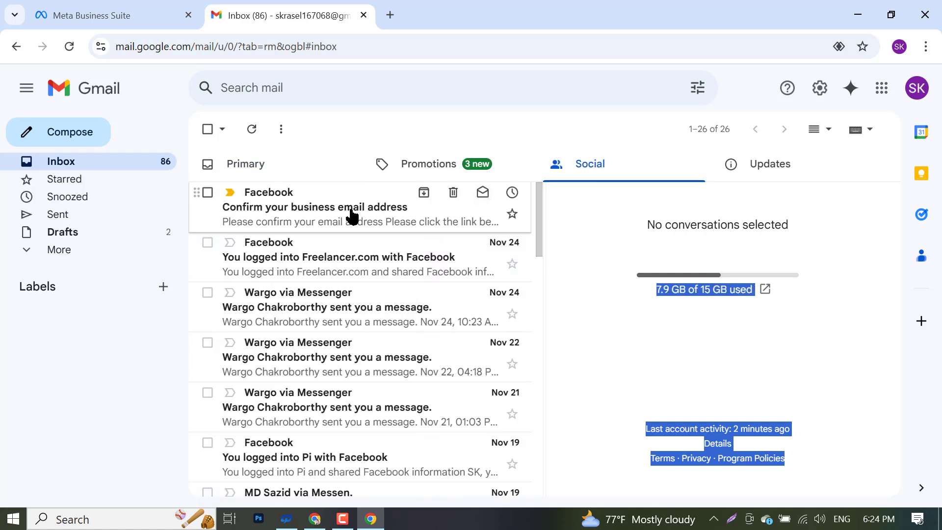
click(381, 217)
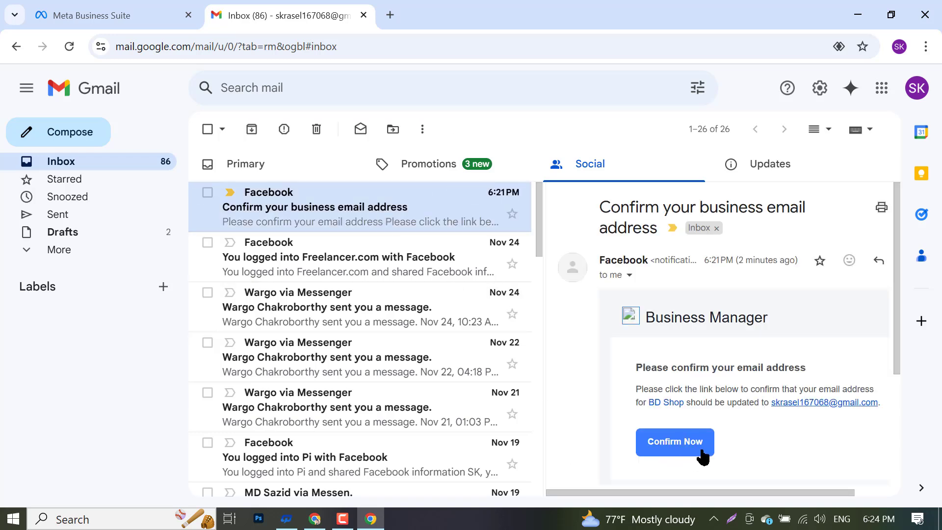
click(677, 447)
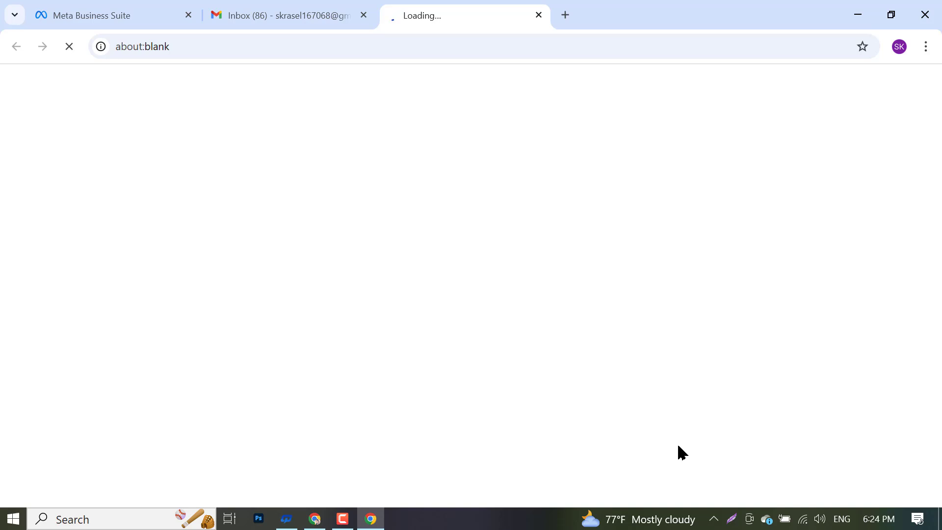
- Check the newly opened Meta Business Suite page and confirm the business email again
click(343, 14)
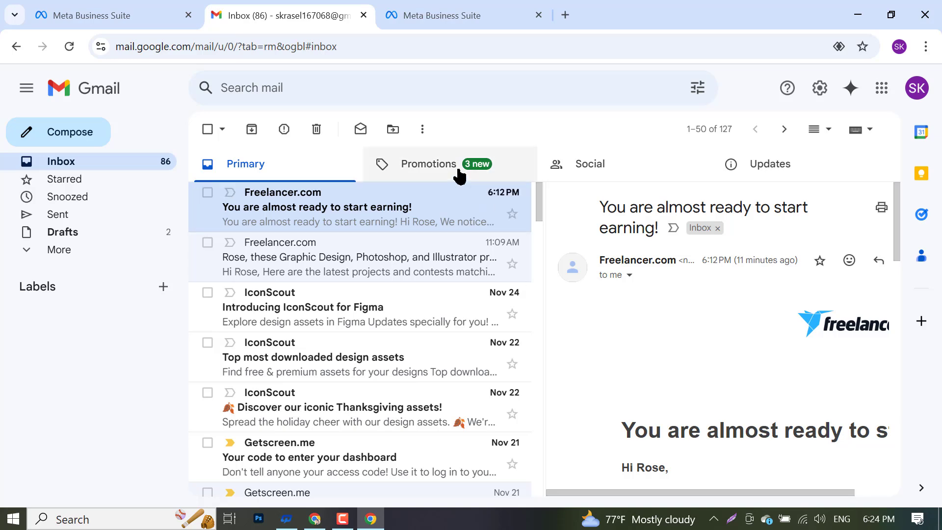
click(604, 175)
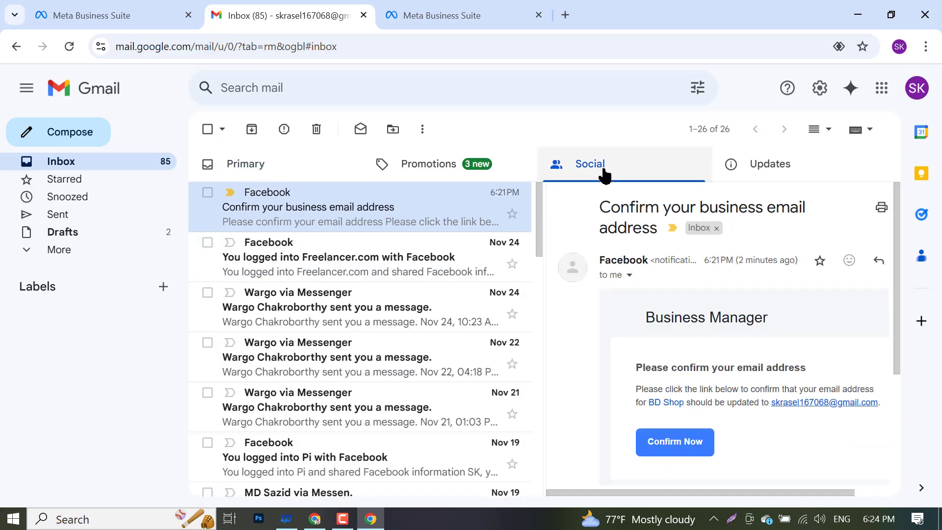
click(415, 11)
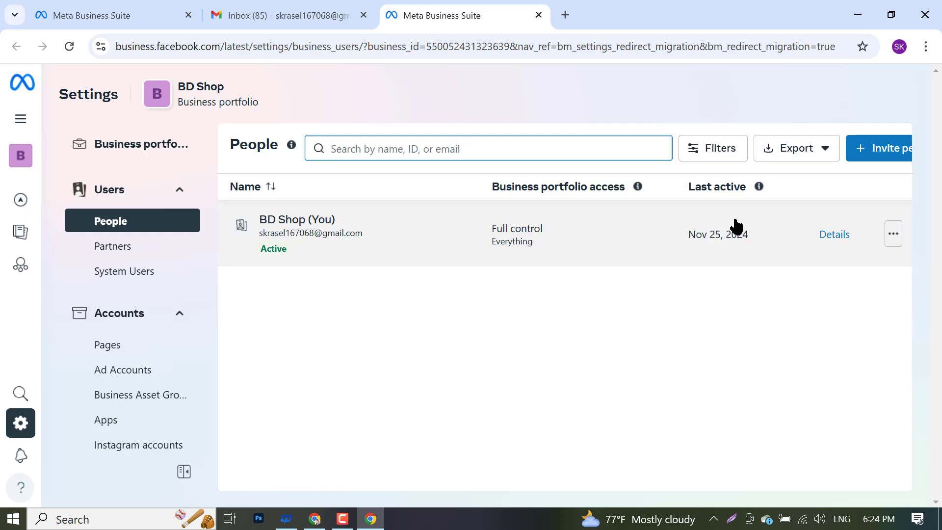
click(344, 15)
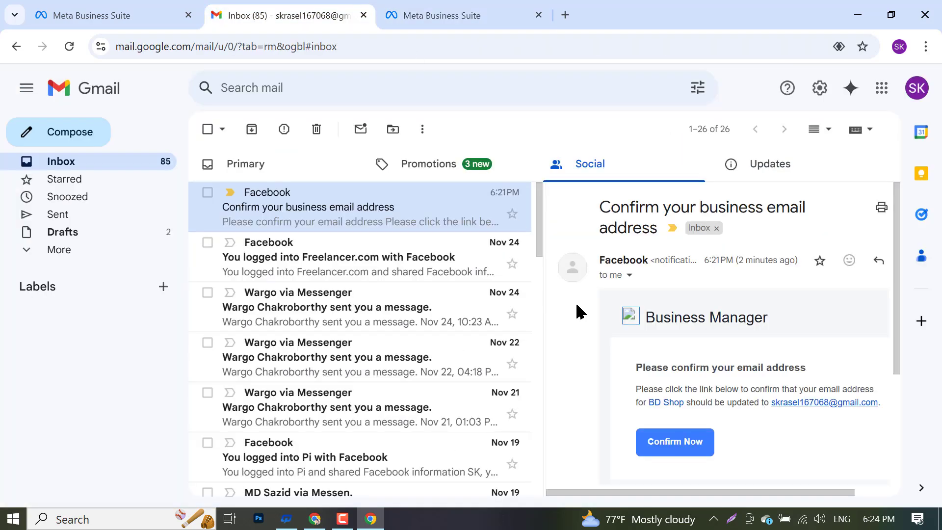
click(674, 443)
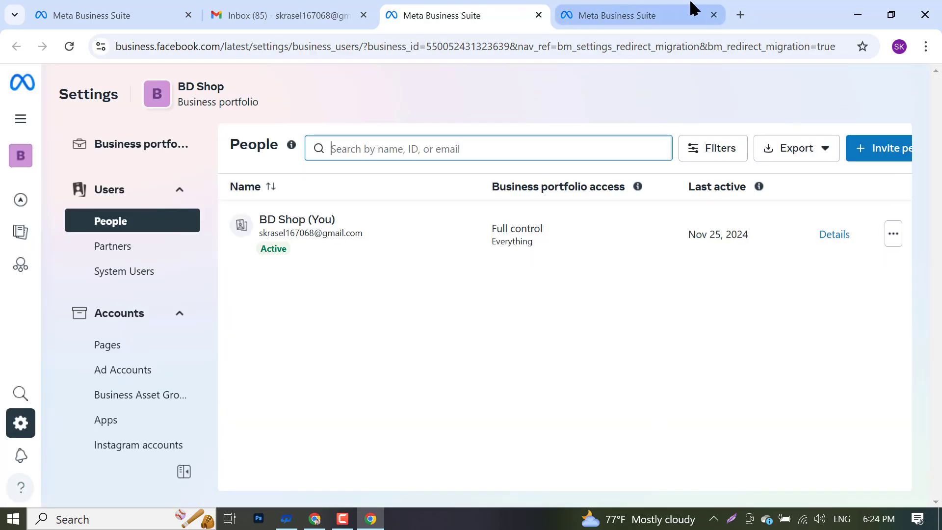
- Close the duplicate Meta tab, collapse the Users and Accounts groups, and dismiss the OneDrive prompt
click(714, 14)
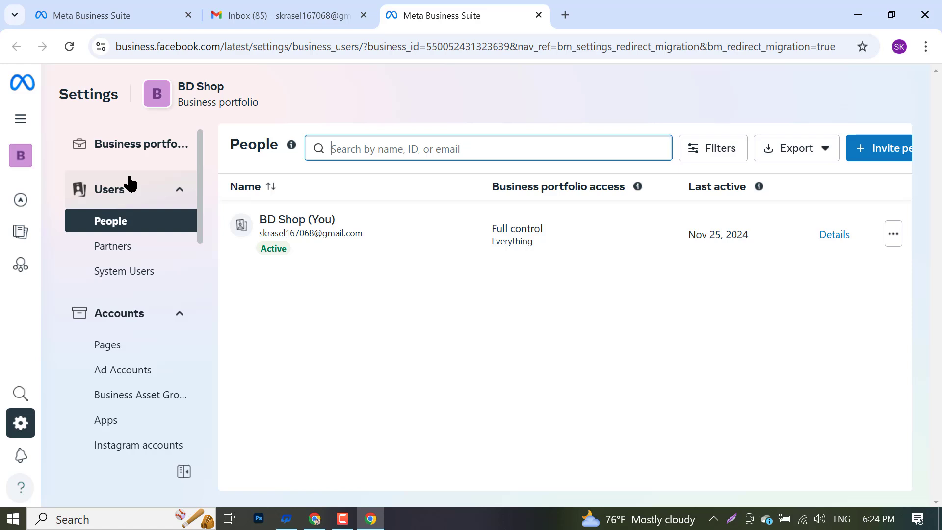
click(150, 182)
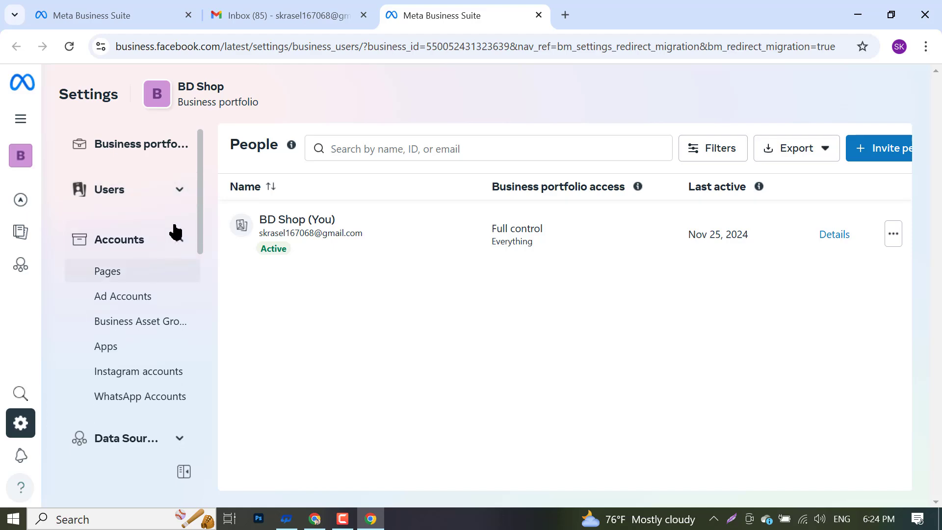
click(174, 241)
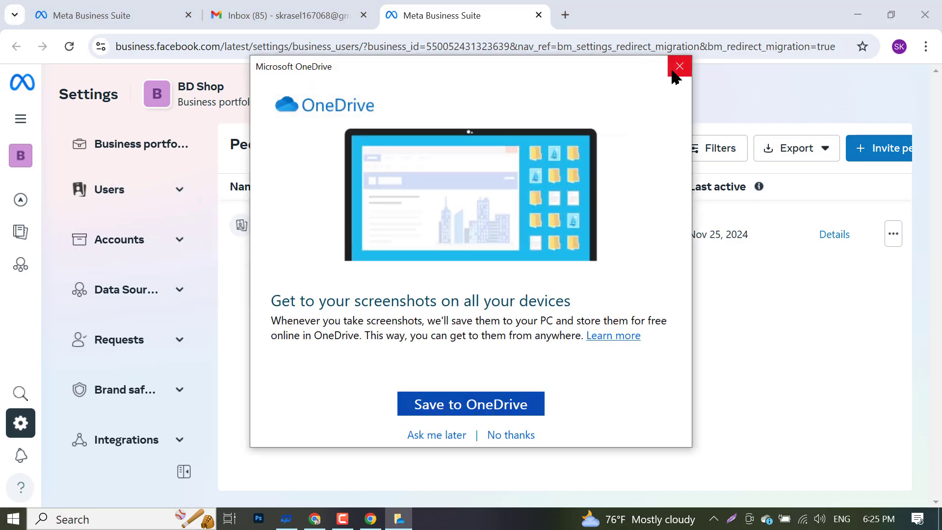
click(674, 68)
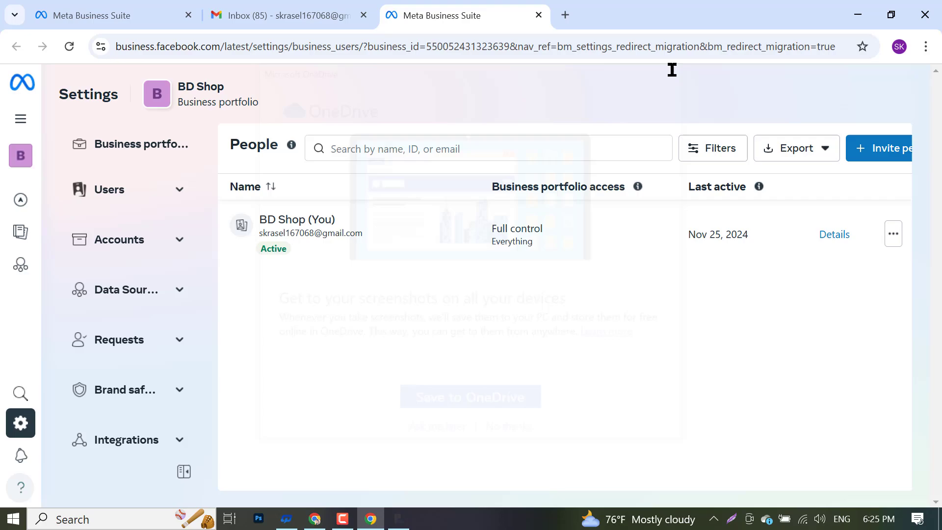
- Outline the Users, Accounts, Data Sources and other settings groups in red on a screenshot, then expand Users
click(729, 514)
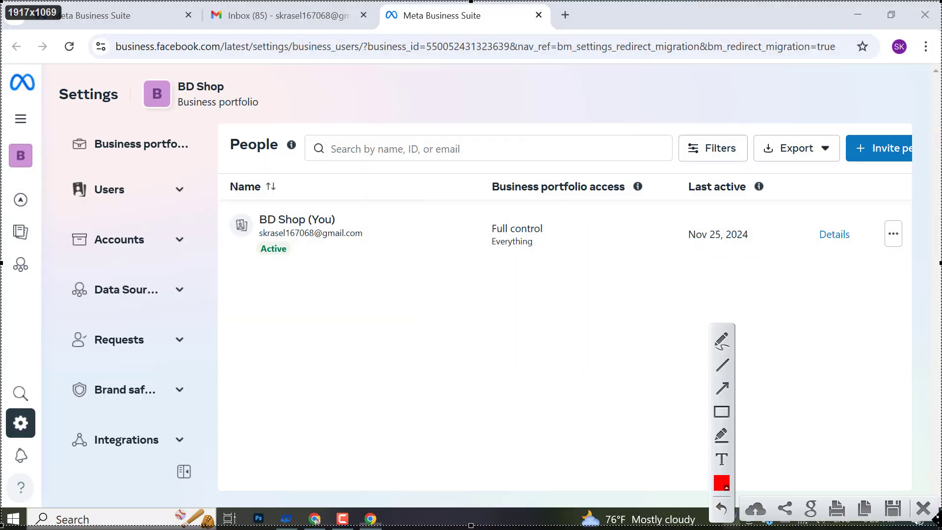
click(721, 411)
mouse_move(58, 176)
mouse_down()
mouse_move(109, 195)
mouse_move(215, 205)
mouse_up()
drag(41, 223, 225, 254)
drag(40, 266, 218, 311)
drag(56, 323, 211, 361)
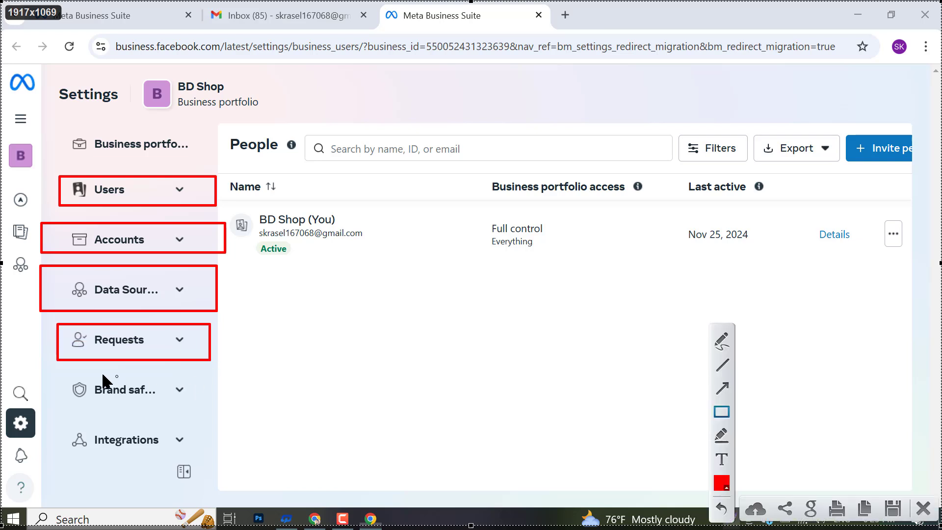
drag(66, 371, 206, 405)
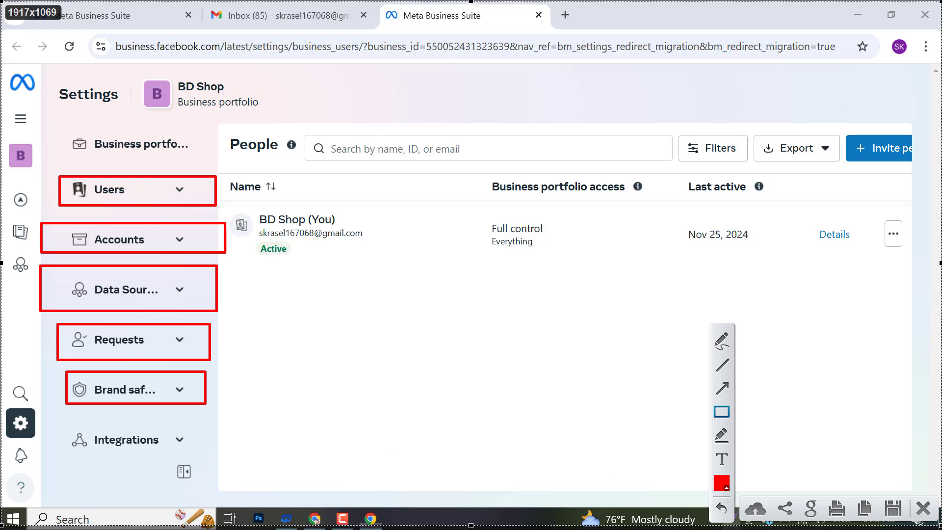
click(923, 508)
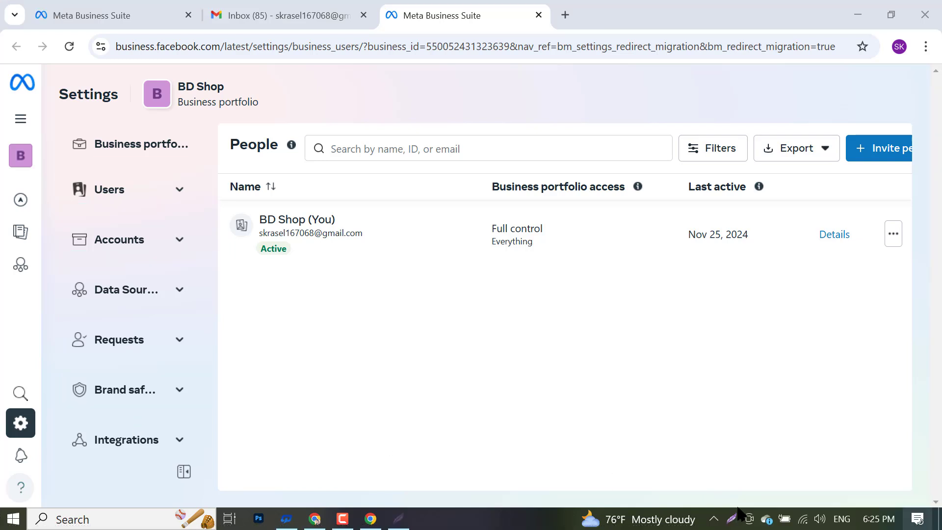
click(98, 203)
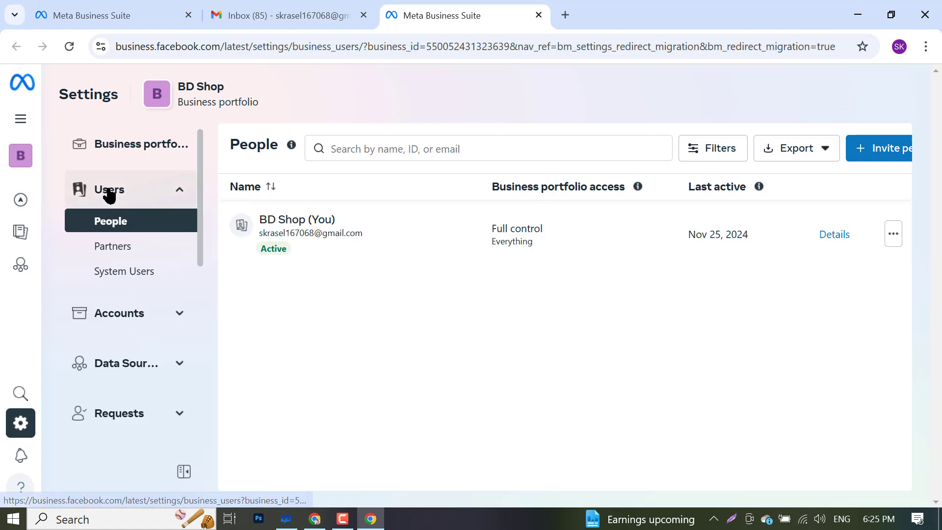
click(107, 191)
click(109, 192)
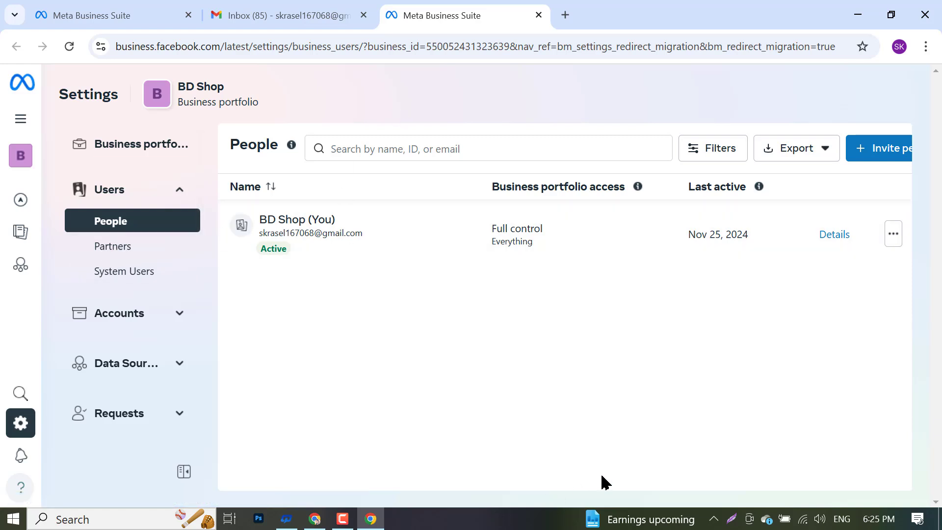
click(730, 519)
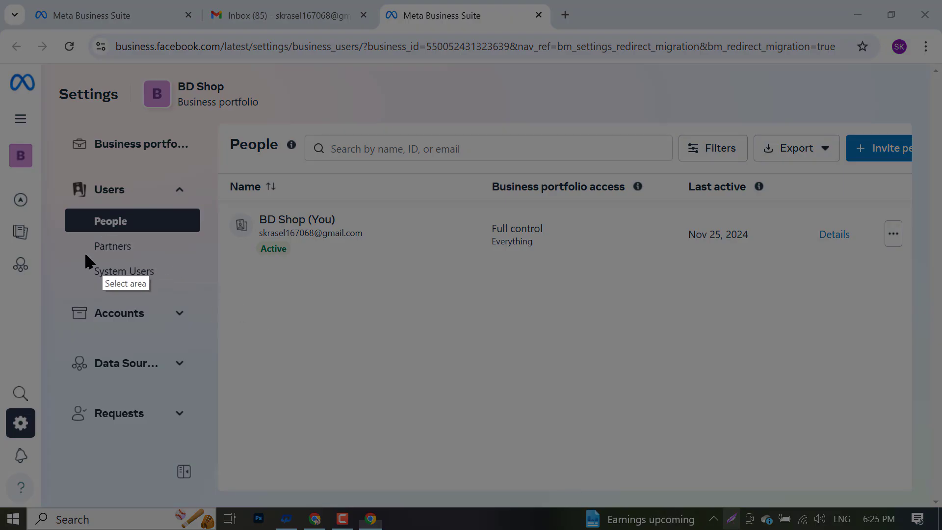
drag(1, 2, 941, 528)
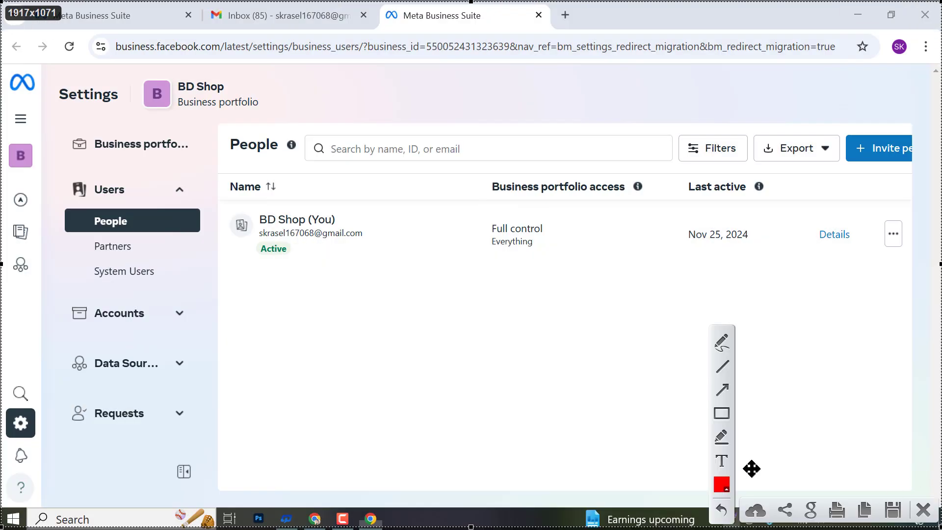
click(723, 416)
drag(67, 260, 199, 286)
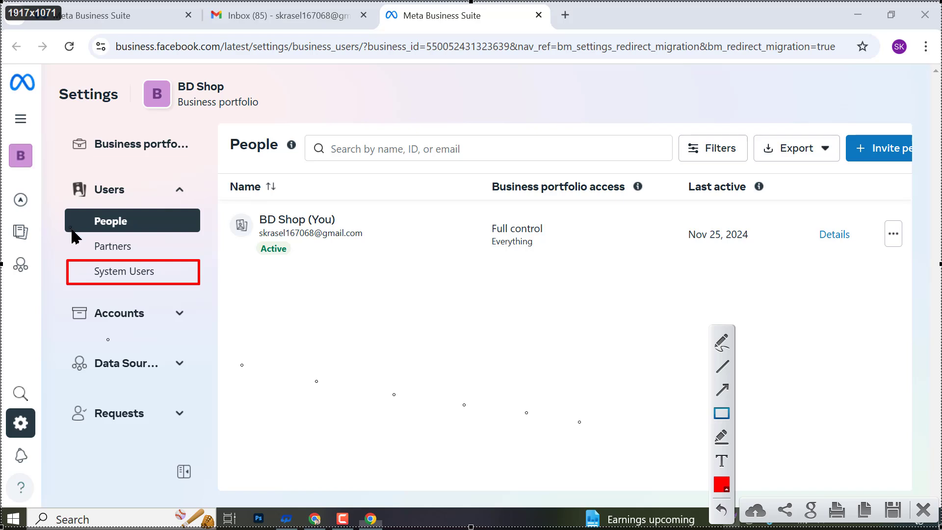
drag(71, 230, 208, 260)
mouse_move(57, 203)
mouse_down()
mouse_move(235, 249)
mouse_move(259, 242)
mouse_up()
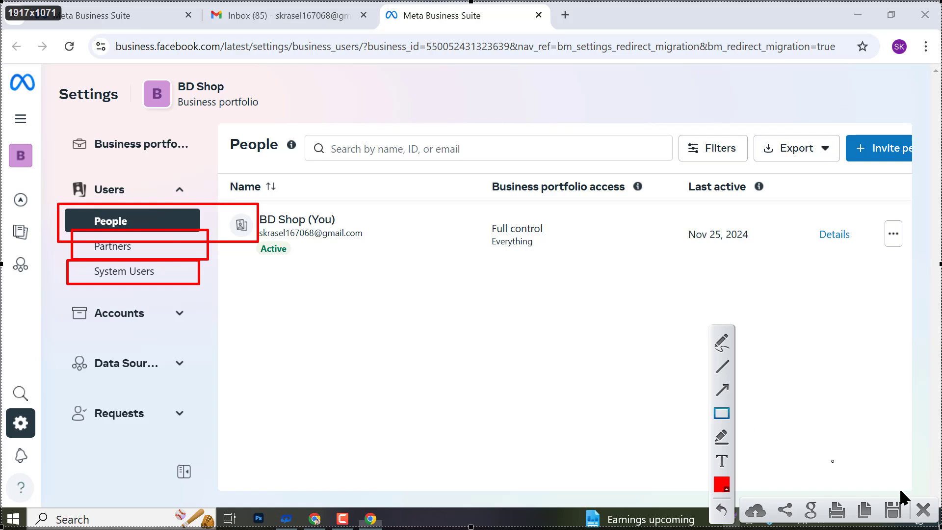
click(922, 509)
- Open System users and preview the Create system user form with its Employee role, then cancel
click(114, 274)
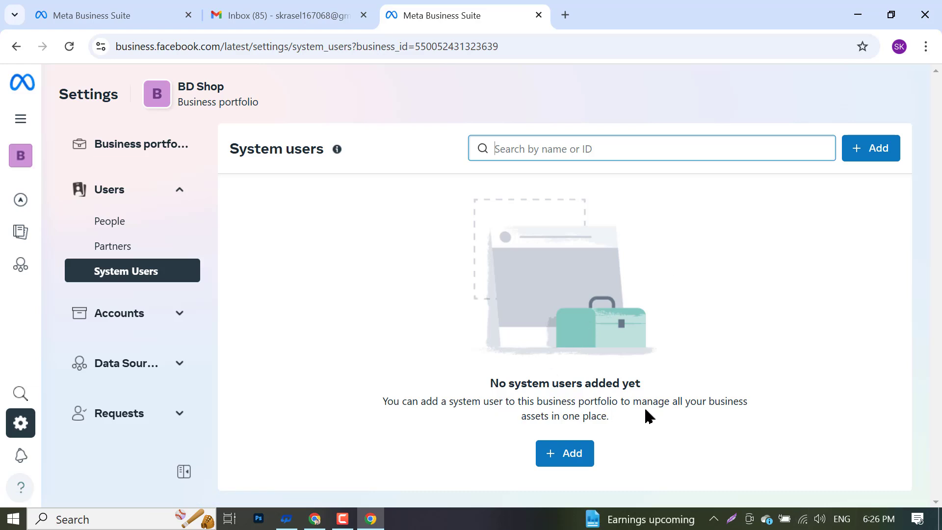
click(564, 455)
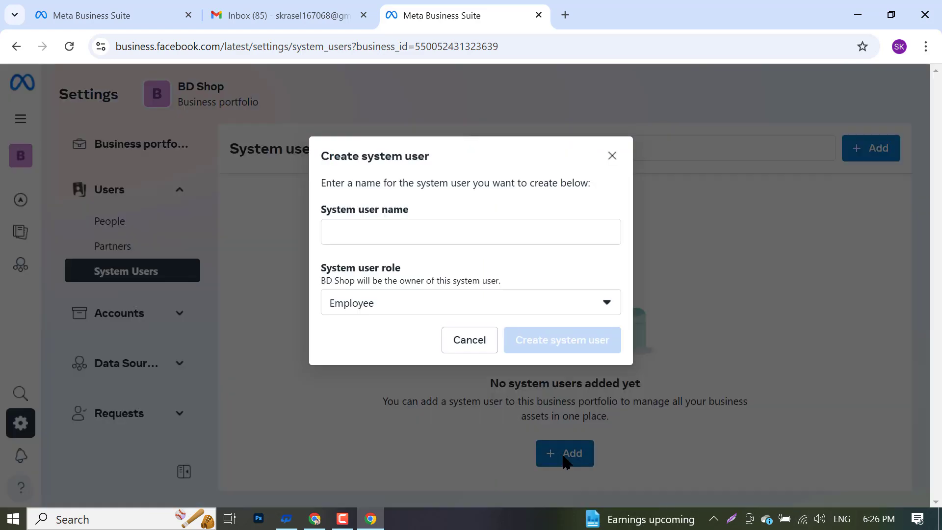
click(432, 233)
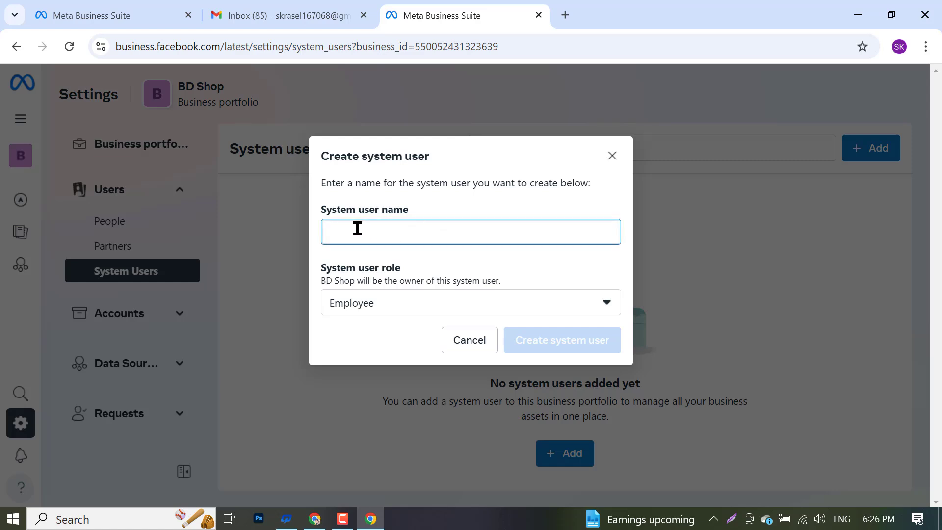
click(375, 302)
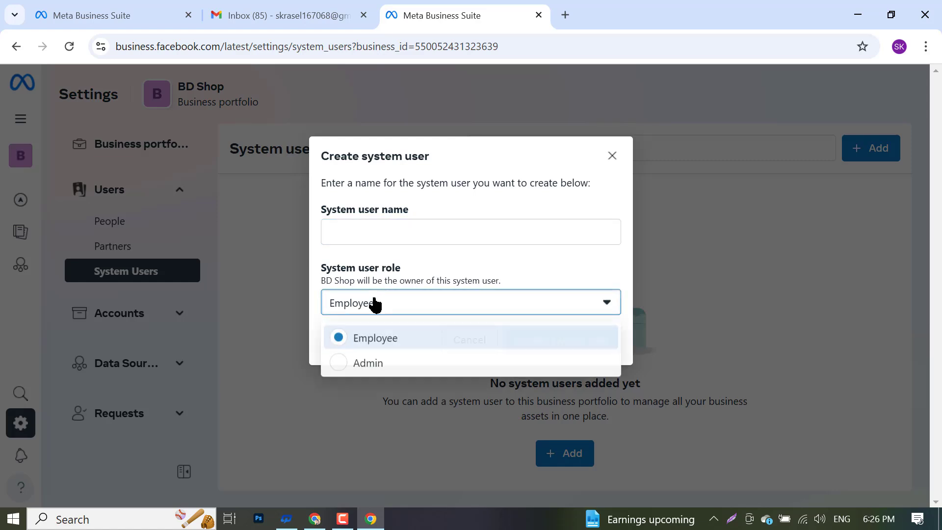
click(391, 237)
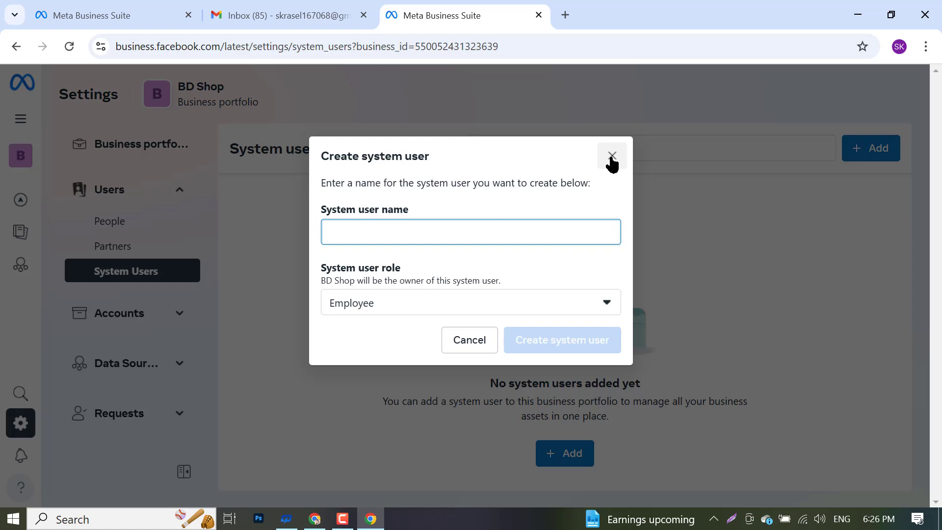
click(482, 339)
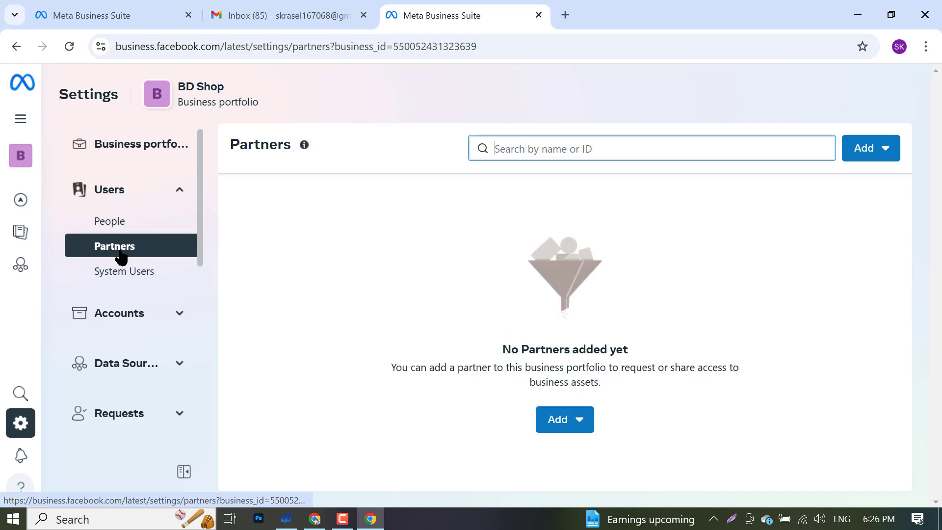
- Look over the Add partner options on the empty Partners page, dismiss them, and return to People
click(559, 419)
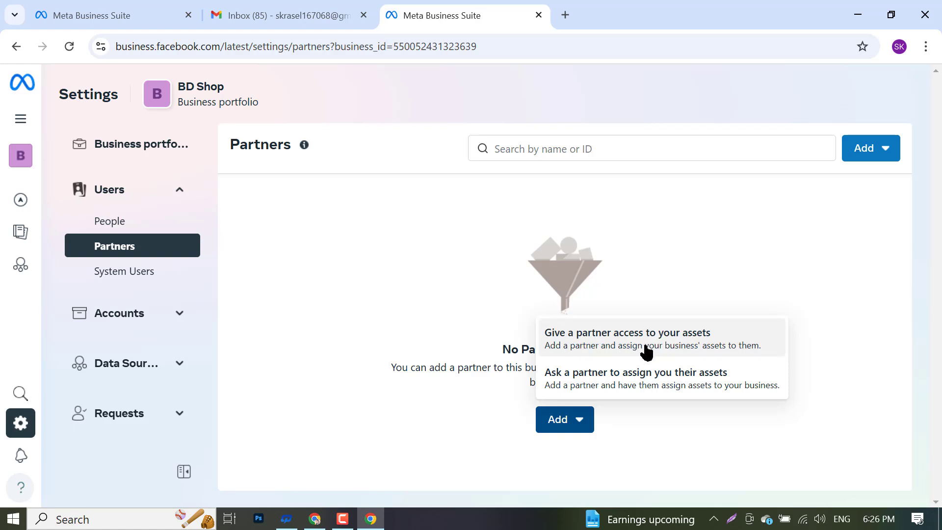
click(334, 289)
click(107, 221)
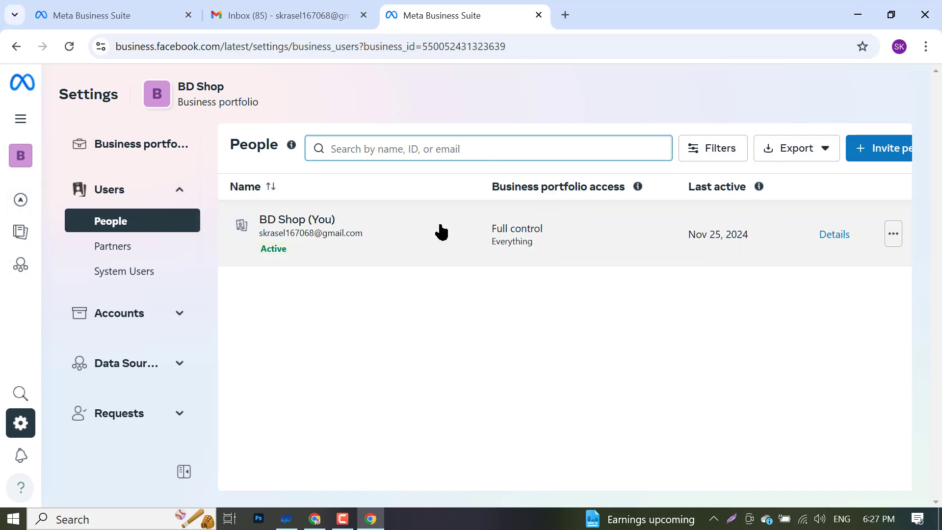
- Start a BD Shop invitation and put the cursor in the Email address field
click(883, 154)
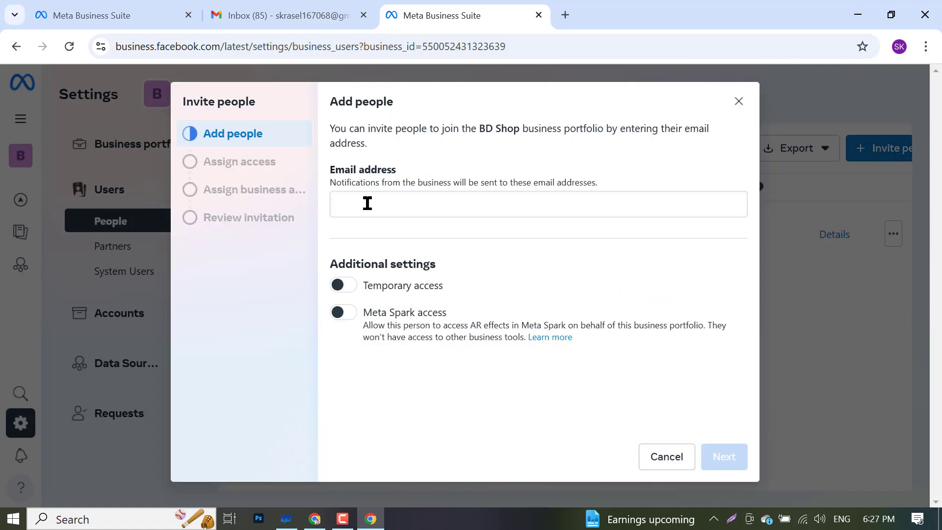
click(368, 203)
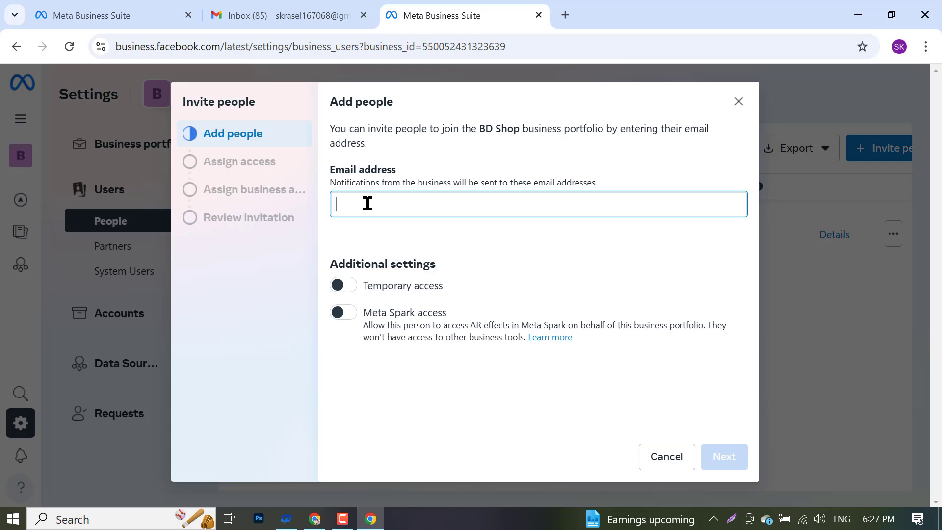
- Open a new tab and copy the signed-in Google account's e-mail address
click(314, 518)
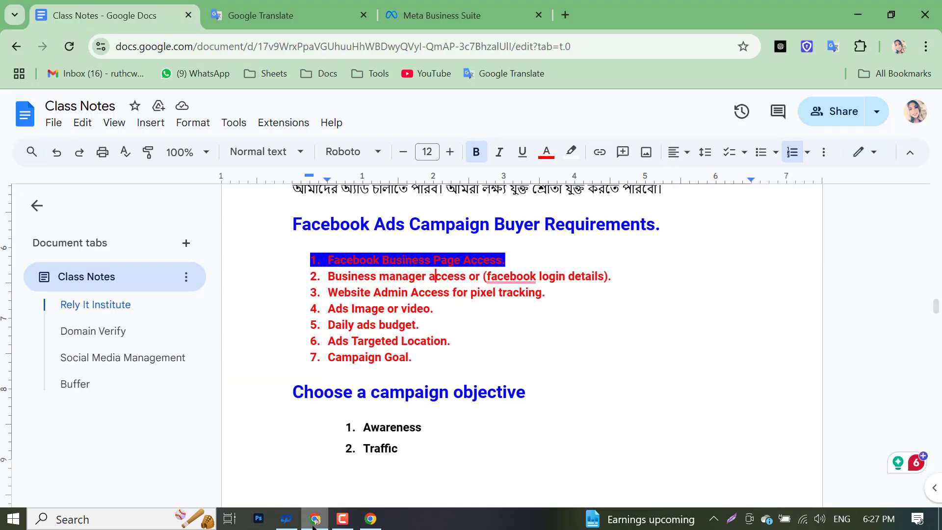
click(565, 14)
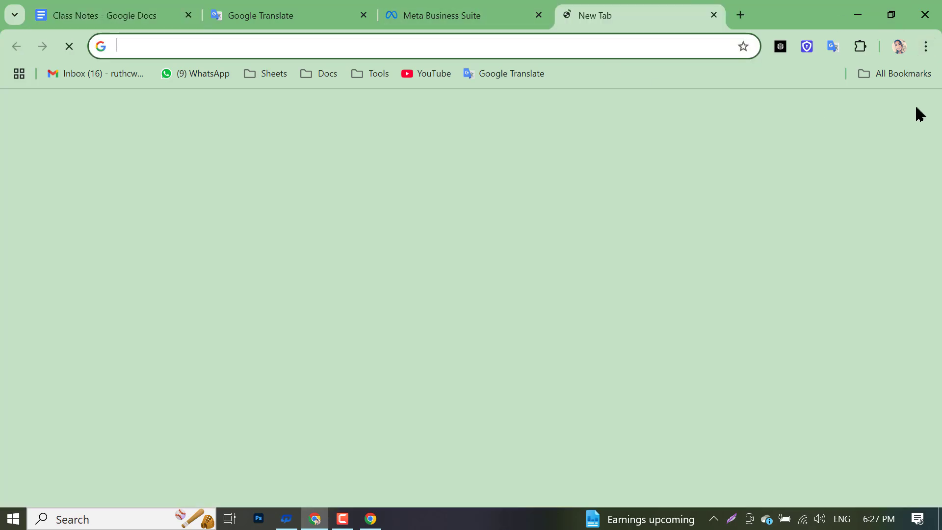
click(905, 123)
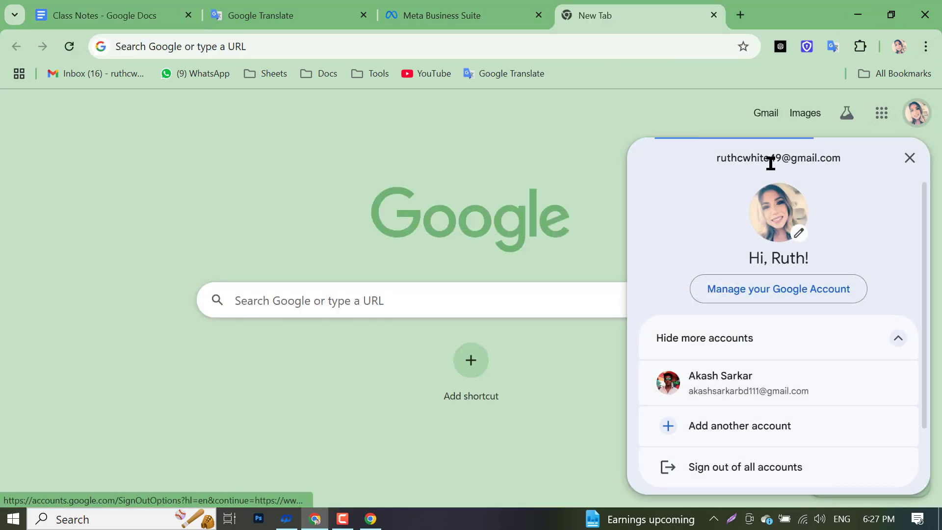
triple_click(770, 164)
right_click(770, 164)
click(625, 191)
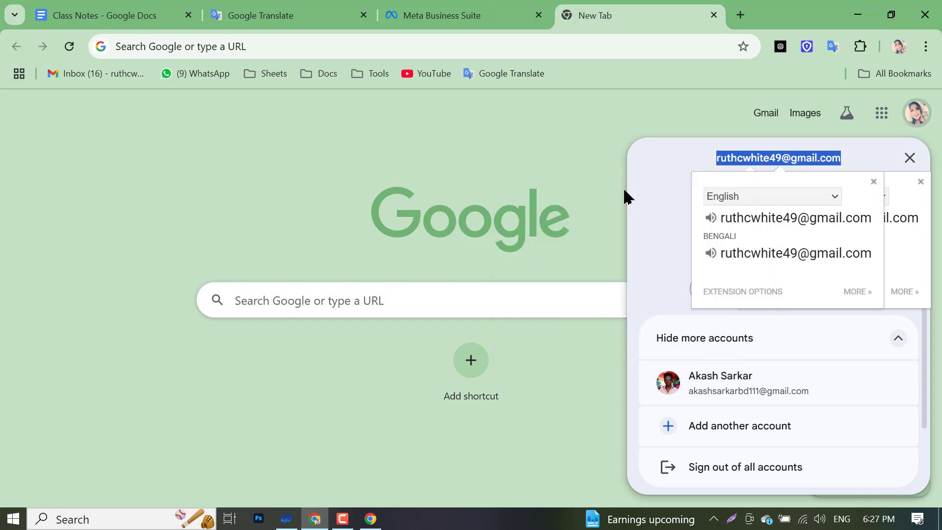
- Open another new tab and look through the Tools bookmarks and address-bar suggestions
click(740, 15)
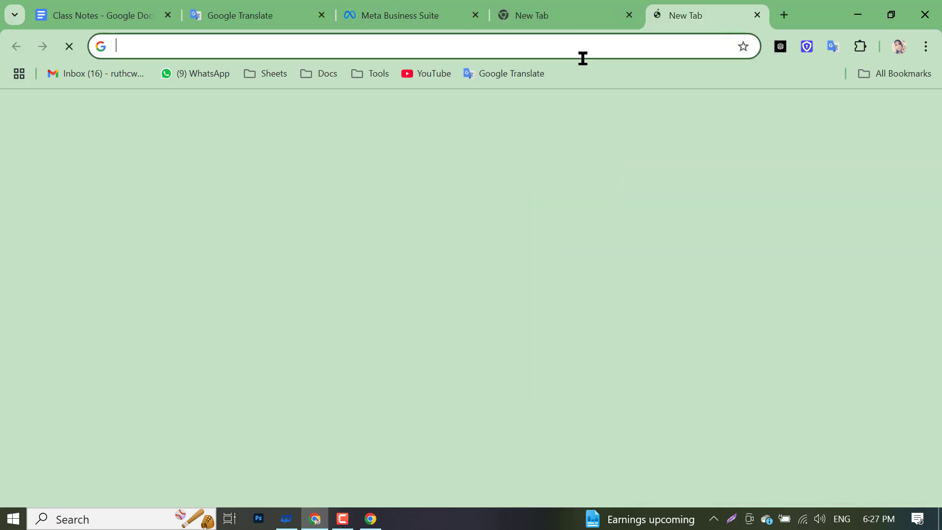
click(370, 74)
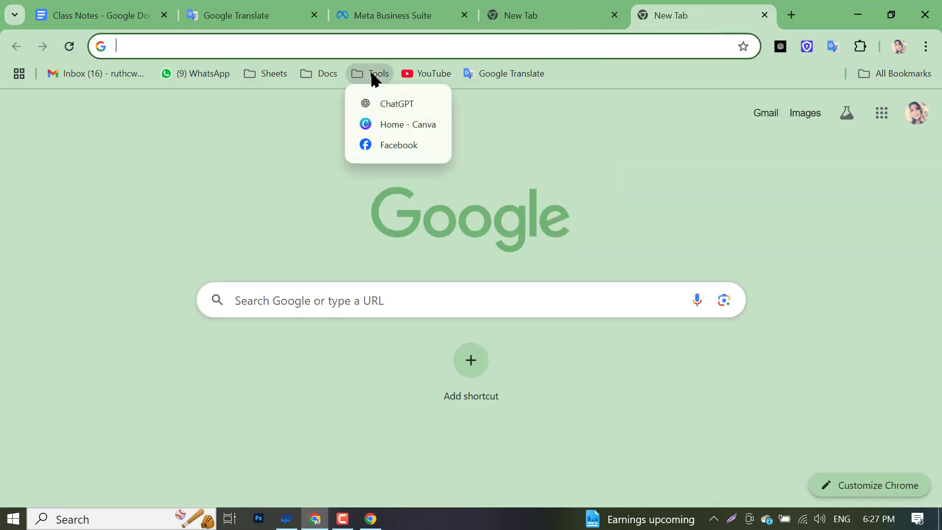
click(274, 47)
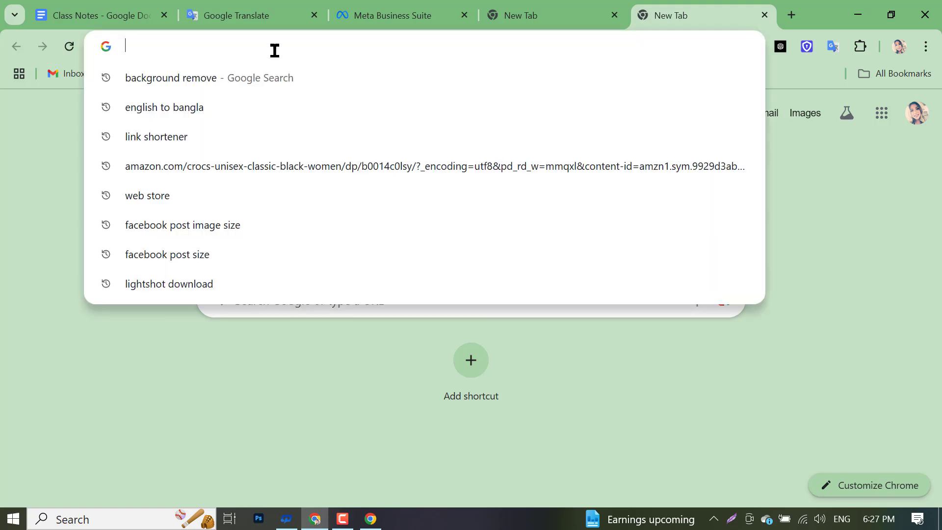
click(2, 378)
click(271, 38)
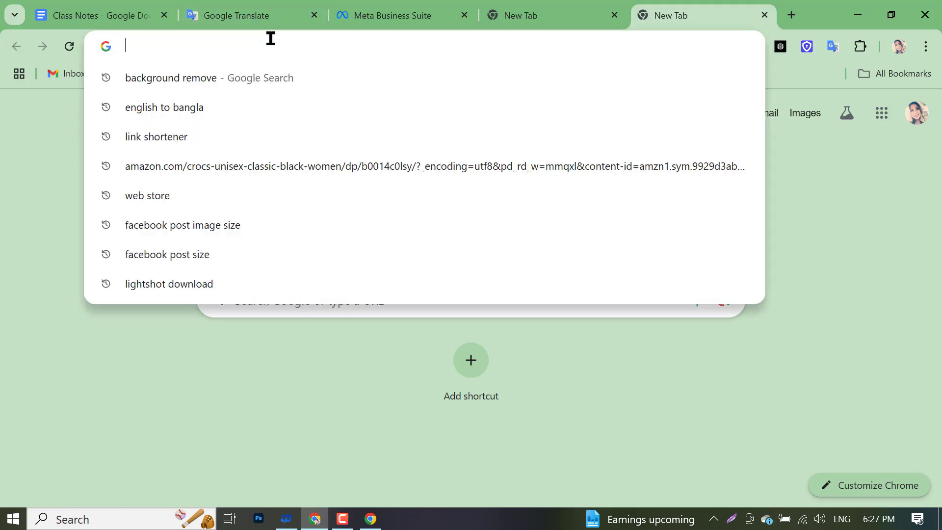
click(3, 374)
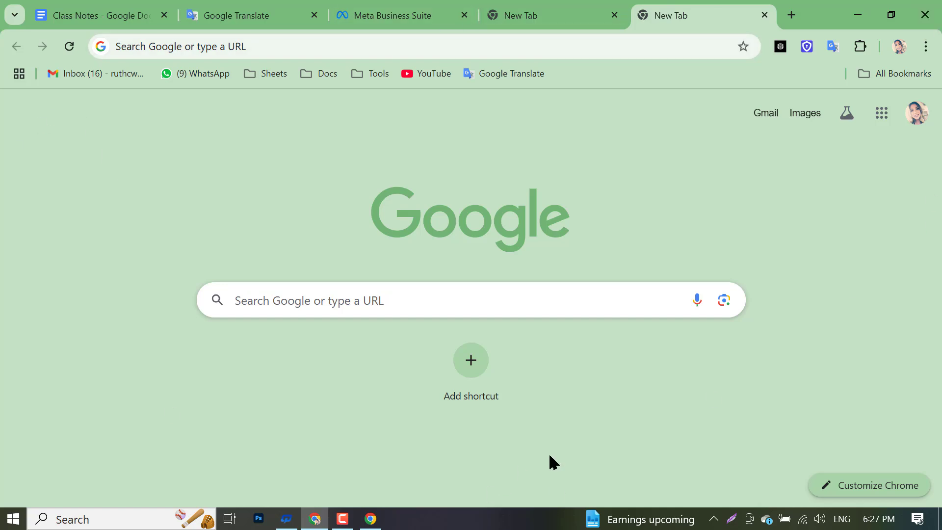
- Take a full-screen capture, then close the screen capture overlay
click(731, 518)
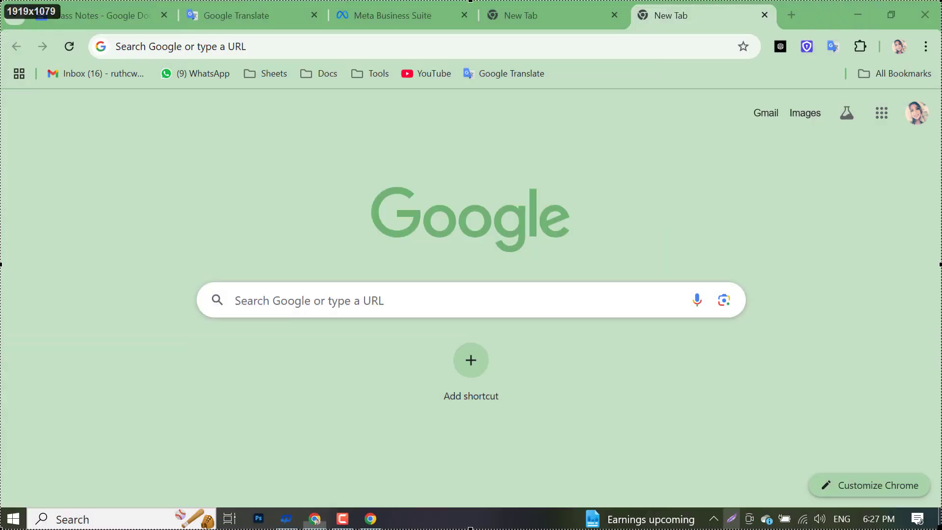
drag(941, 529, 941, 529)
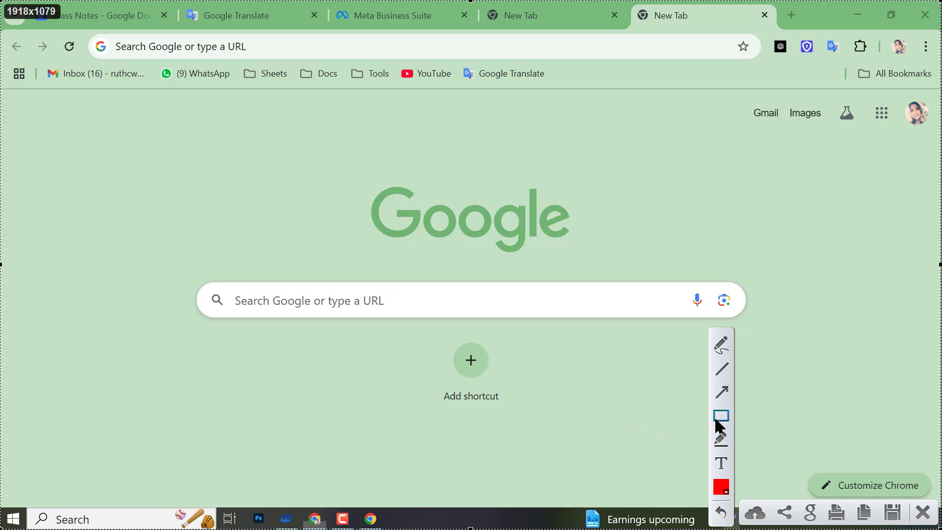
mouse_move(2, 5)
mouse_down()
mouse_move(635, 279)
mouse_move(940, 510)
mouse_up()
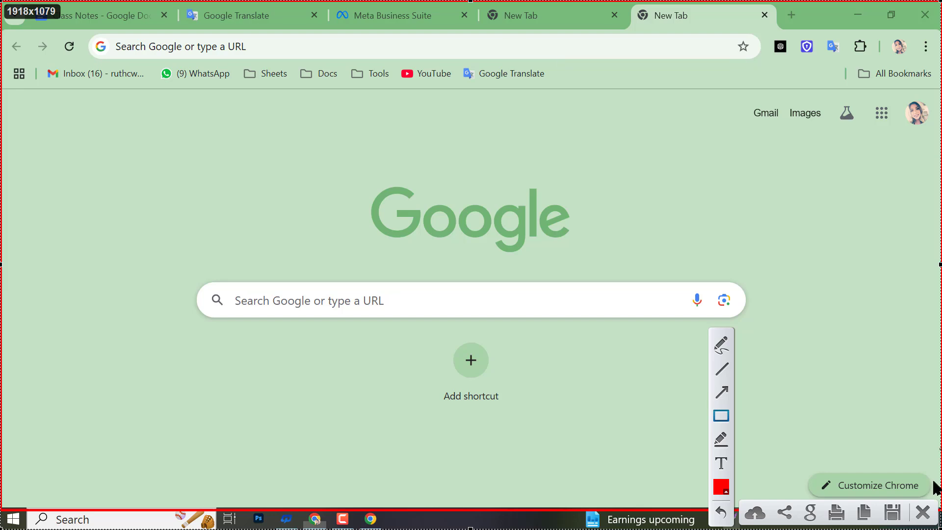
click(921, 512)
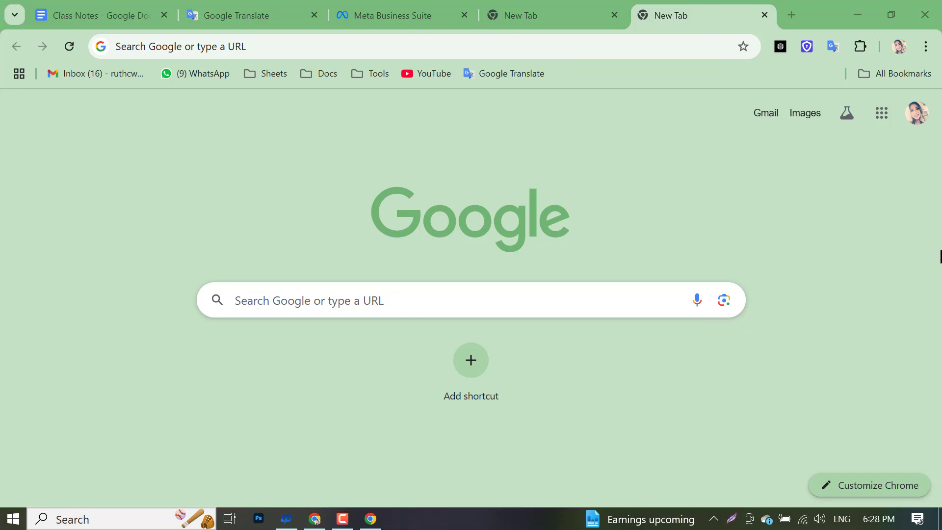
- Load facebook.com in the second empty tab from the address-bar suggestion
click(915, 122)
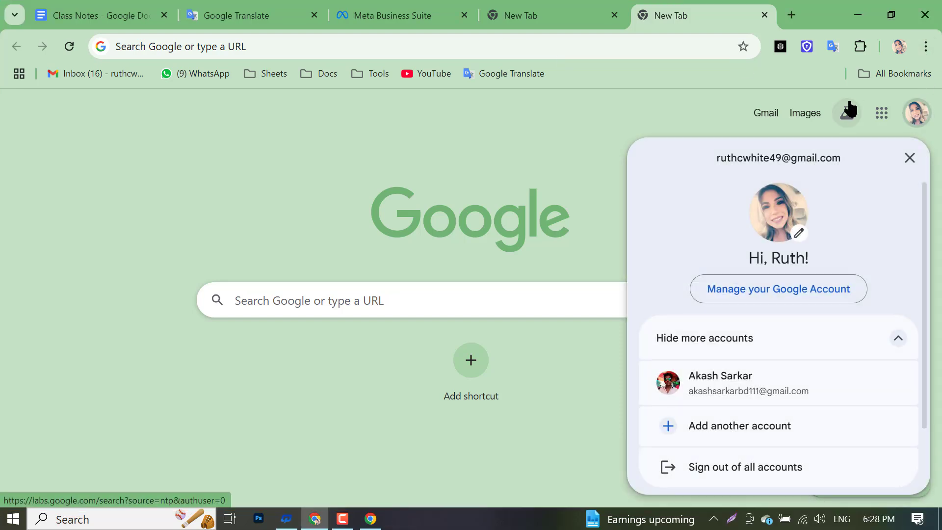
click(522, 7)
click(485, 45)
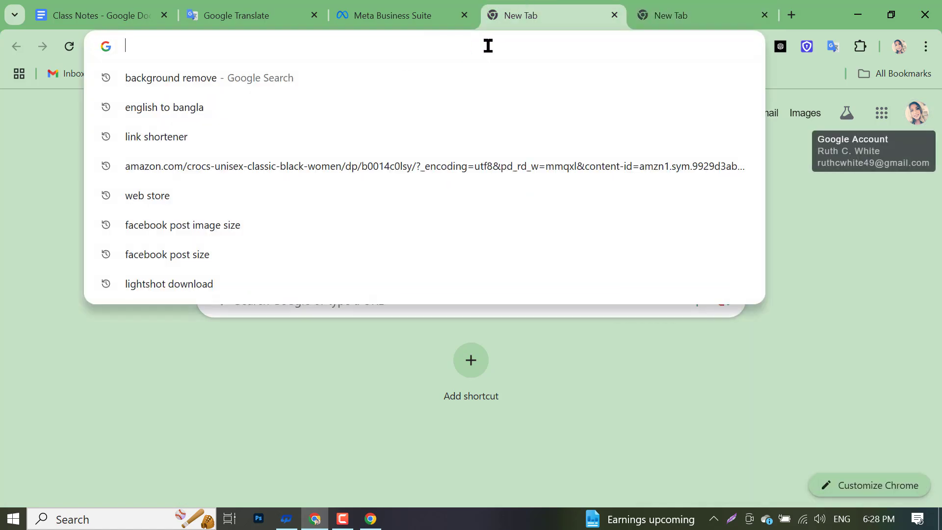
text(f)
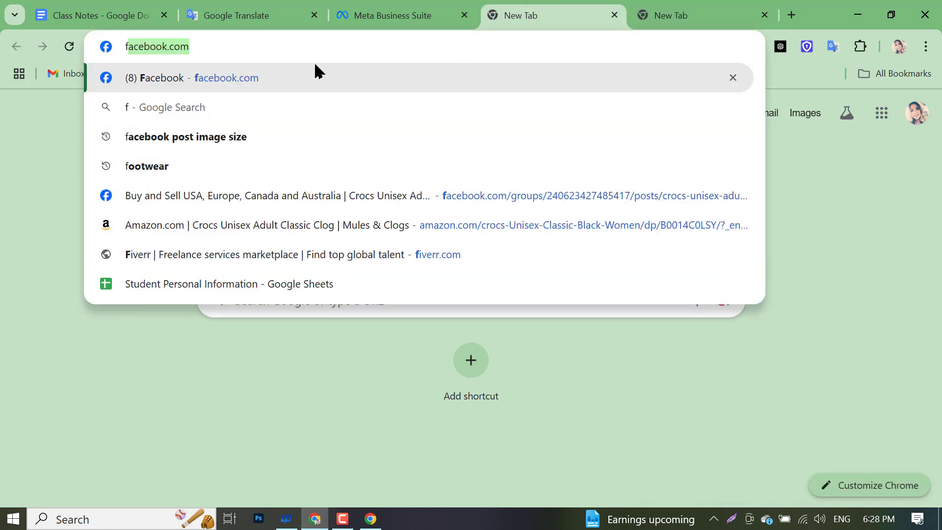
key(Return)
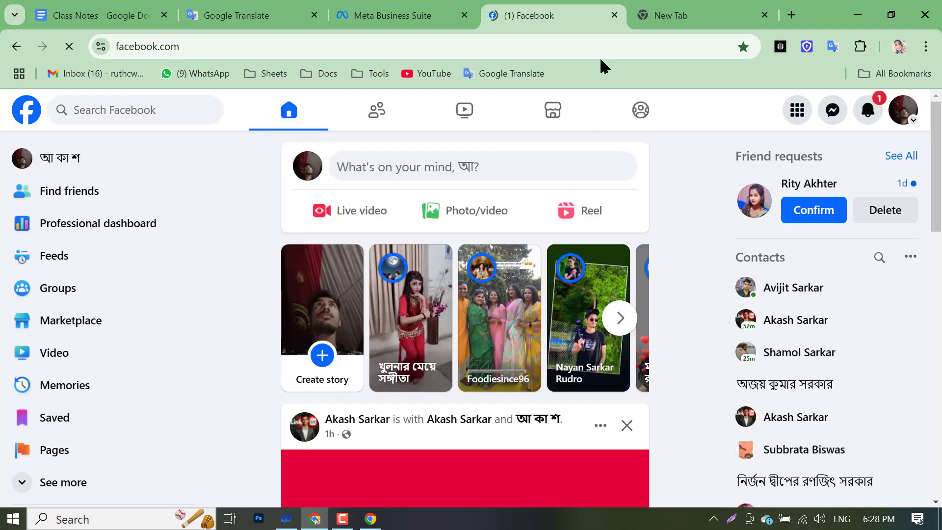
- Review the Facebook bookmark's details and the saved bookmarks list, leaving them unchanged
click(742, 47)
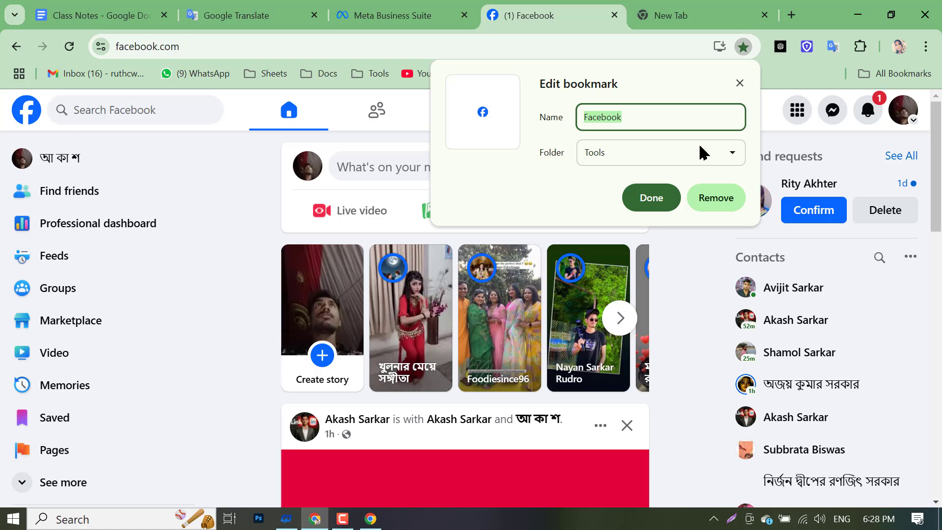
click(321, 46)
click(886, 73)
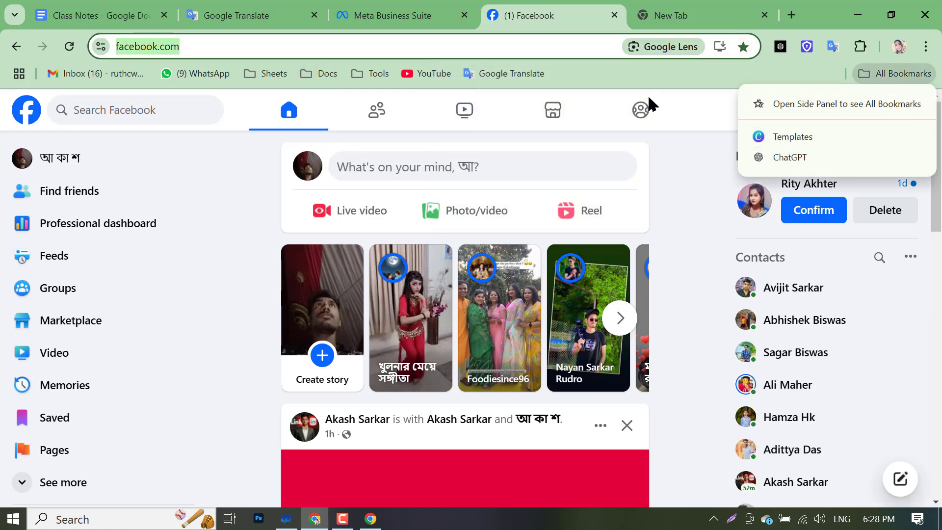
click(741, 51)
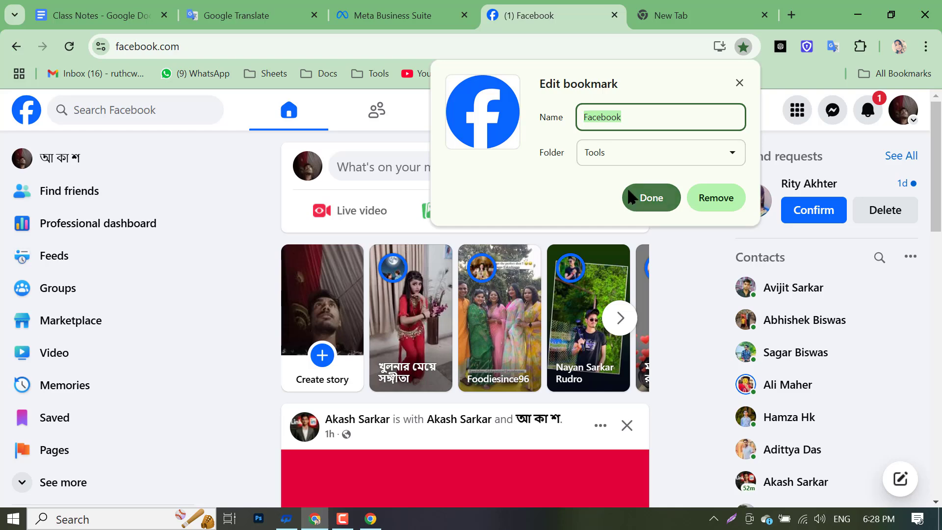
click(633, 195)
click(887, 74)
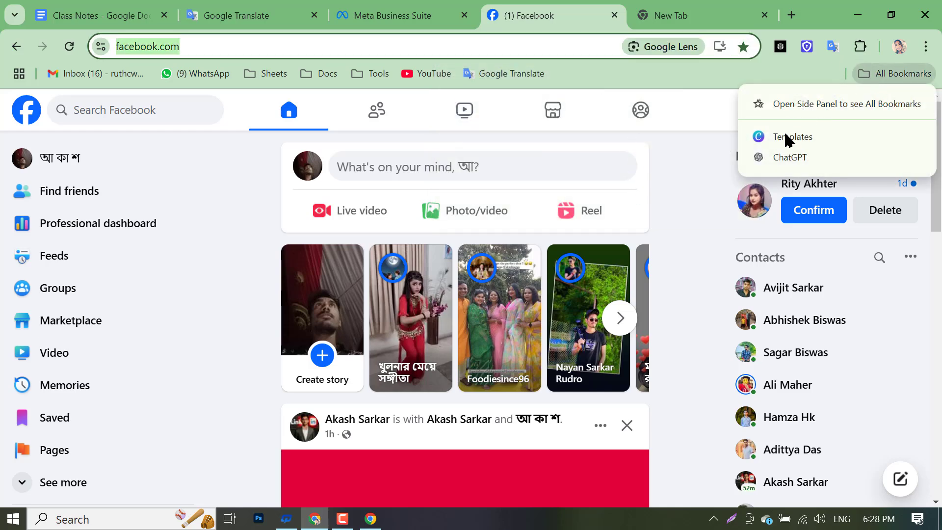
click(764, 15)
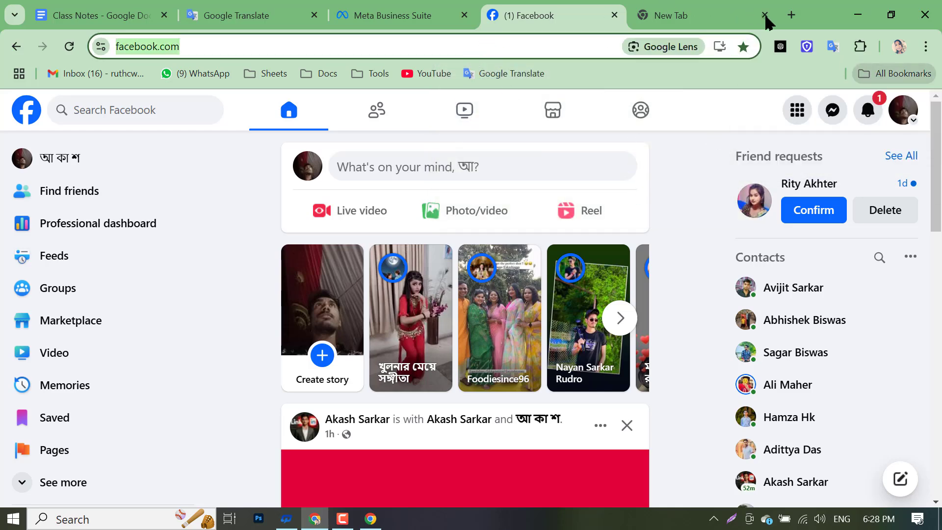
click(764, 15)
click(895, 74)
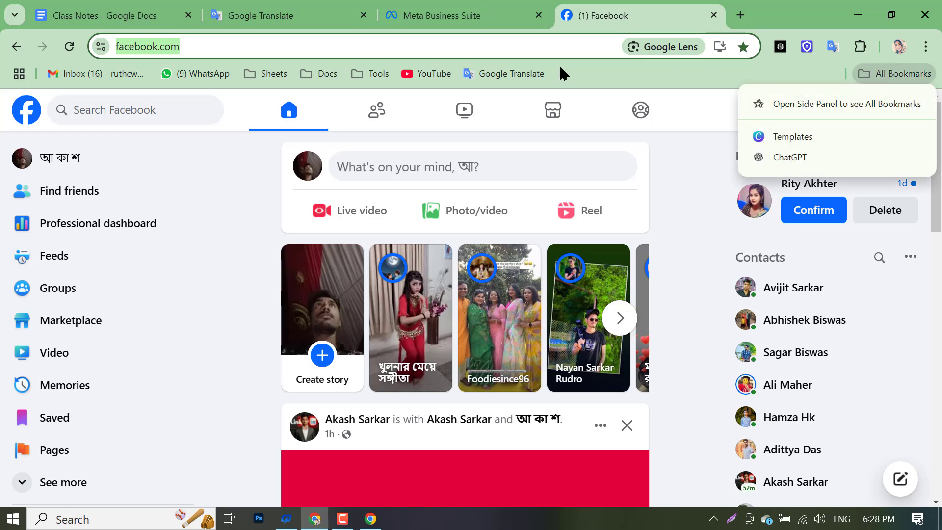
click(742, 46)
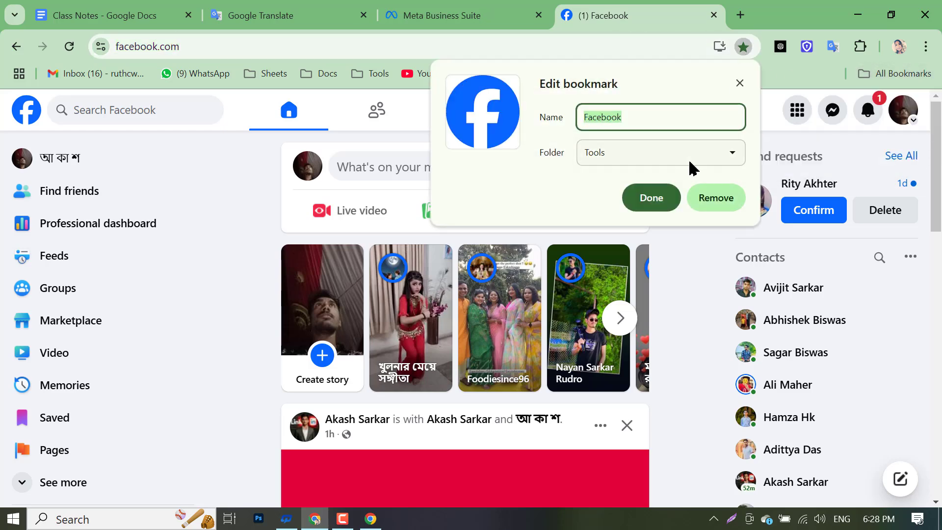
click(542, 45)
- Move the Facebook bookmark from Tools to the bookmarks bar after Google Translate
click(373, 74)
drag(384, 144, 686, 61)
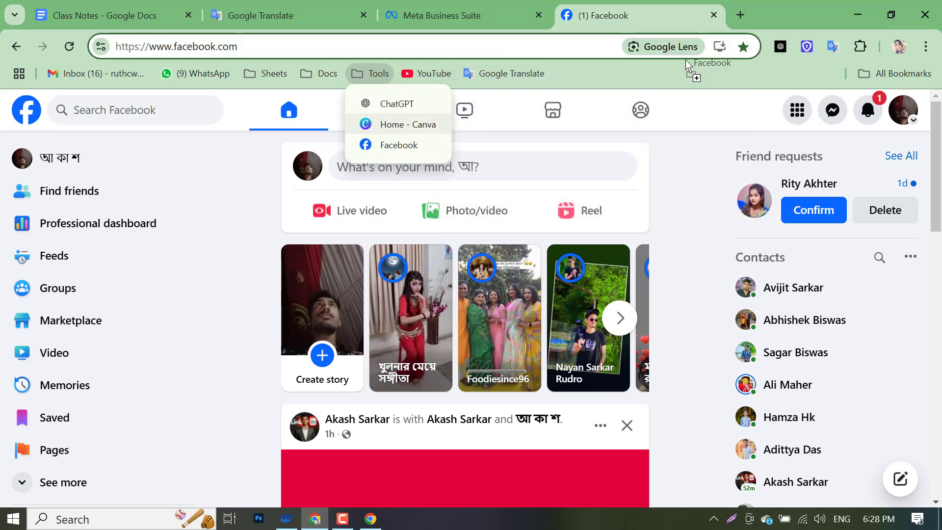
drag(590, 71, 585, 66)
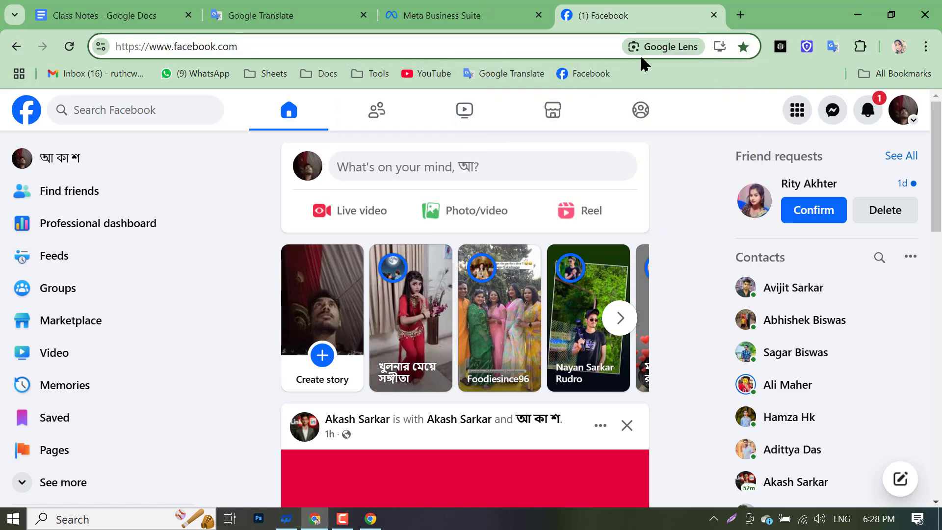
click(740, 14)
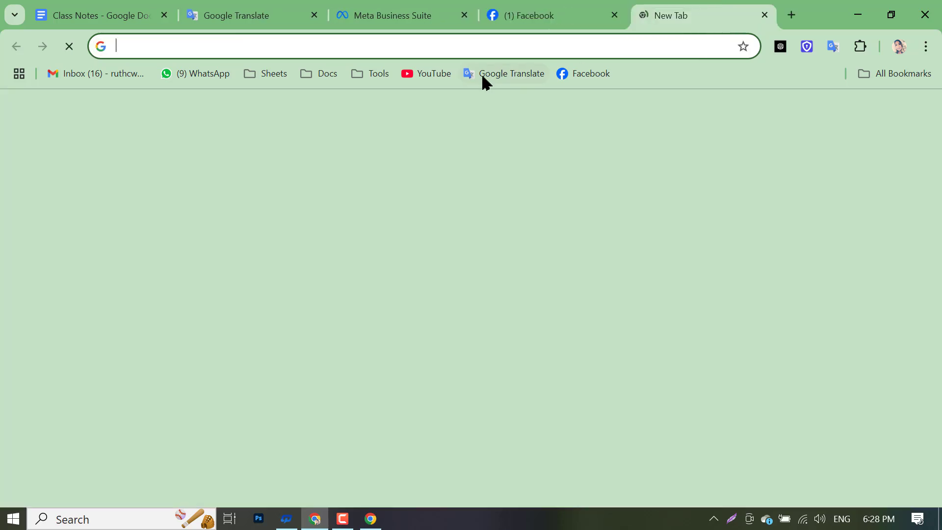
click(572, 73)
click(614, 15)
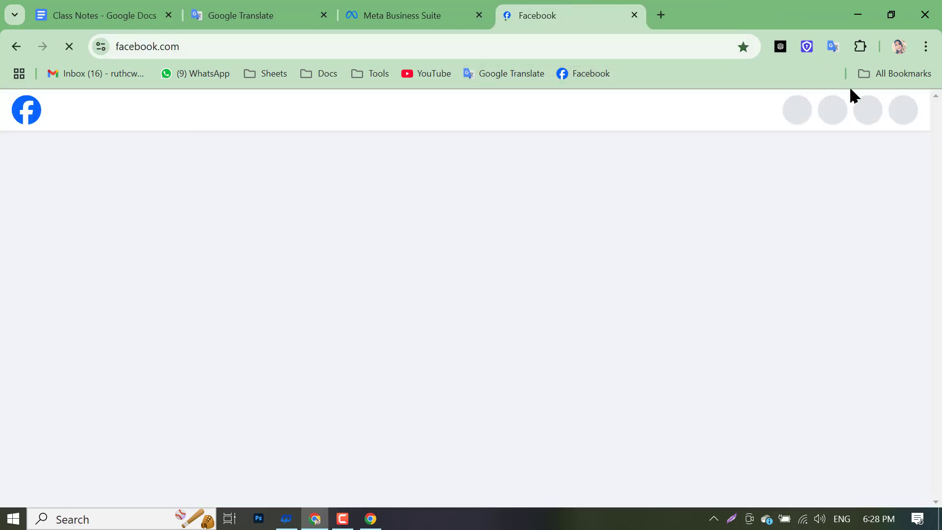
- Copy the Google account's e-mail address from the profile panel in a new tab
click(740, 15)
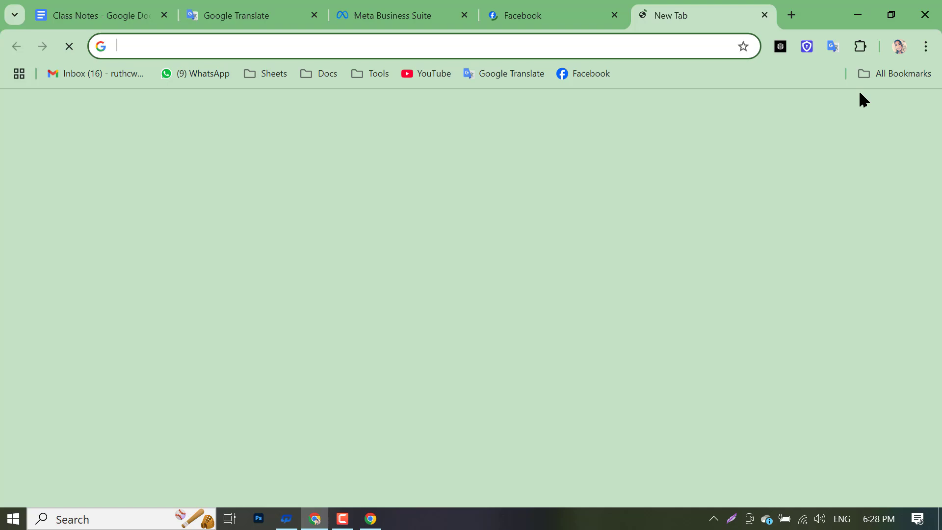
click(917, 113)
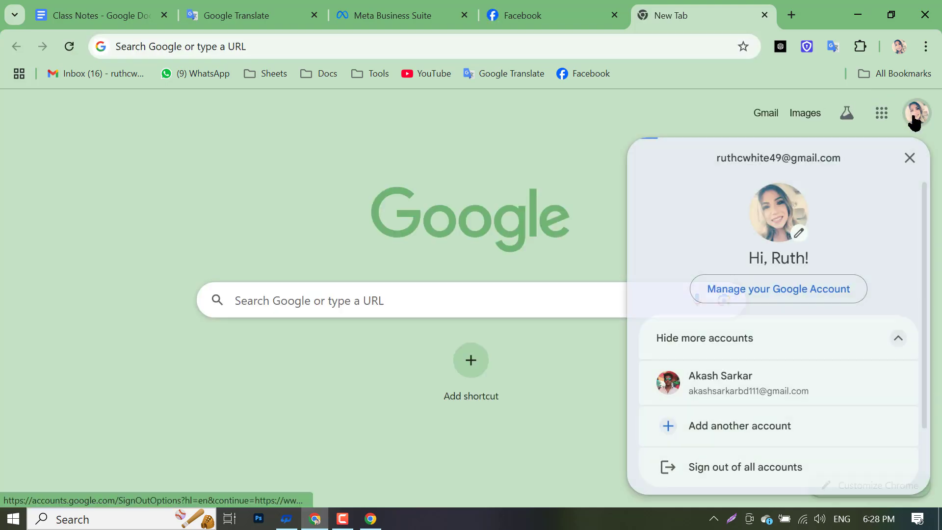
triple_click(726, 157)
right_click(725, 160)
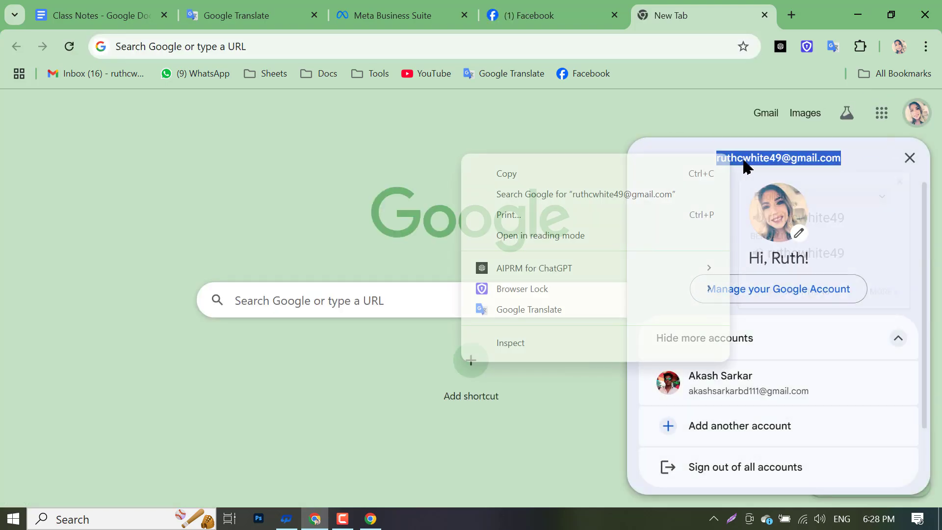
click(657, 172)
- Paste the copied e-mail as plain text into the invitee field and switch on Temporary access
click(371, 518)
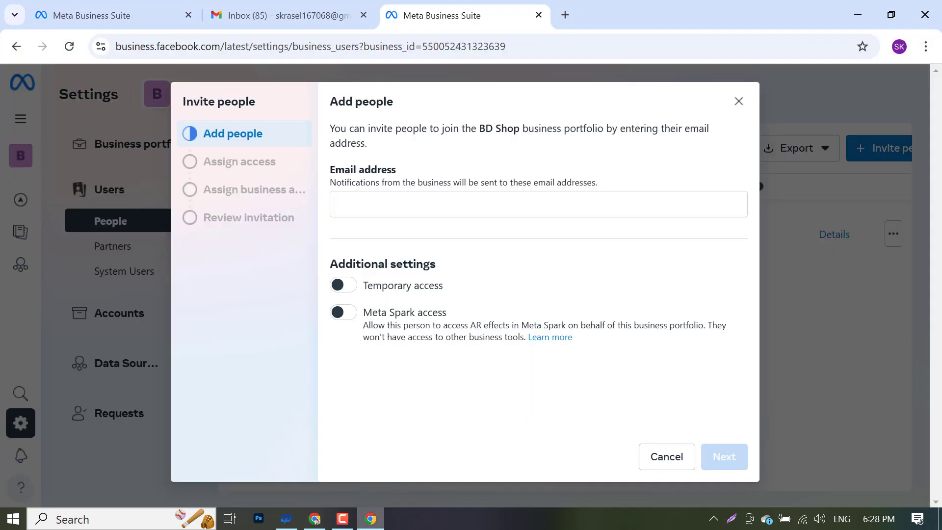
click(430, 209)
right_click(430, 208)
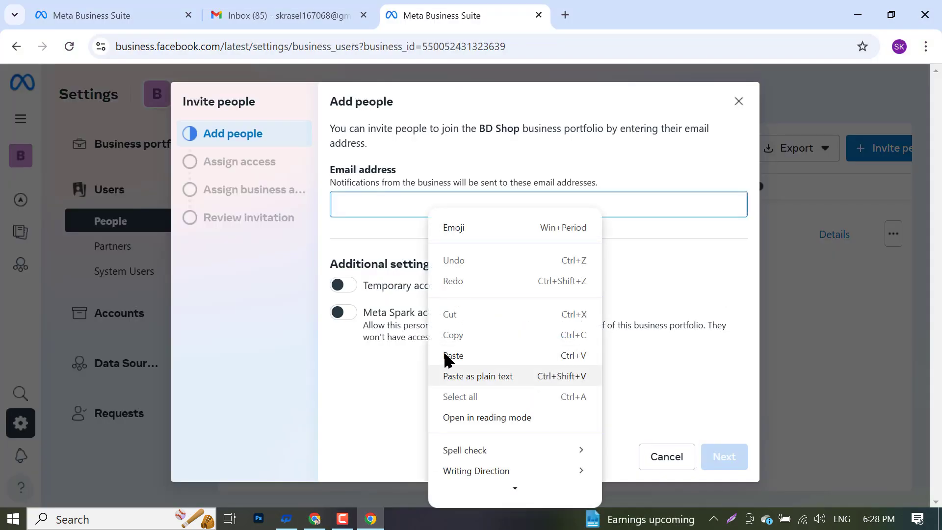
click(464, 373)
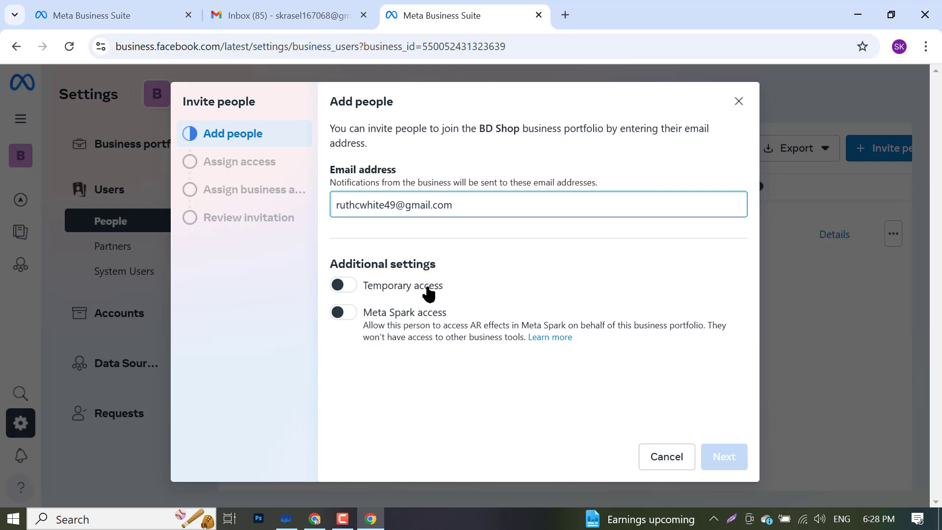
click(346, 286)
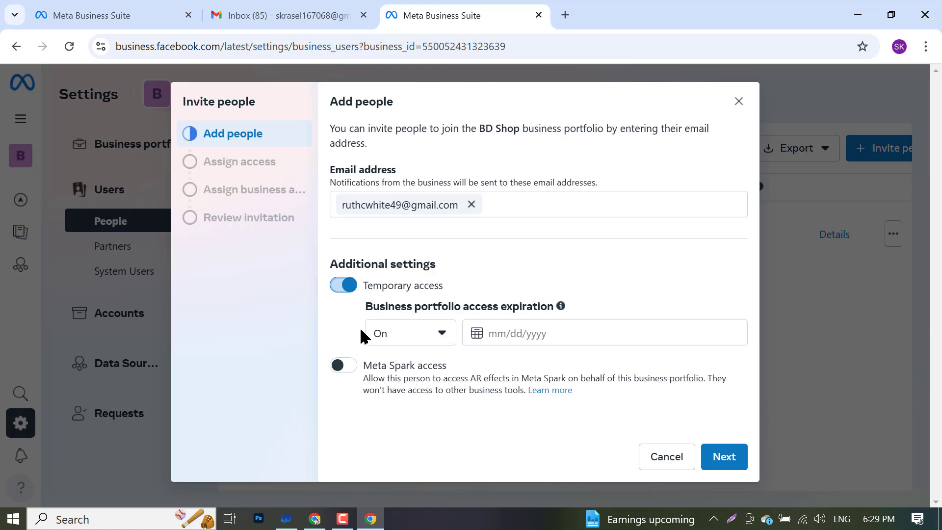
- Set temporary access to expire on 30 November 2024, then return to Add people
click(403, 332)
click(403, 332)
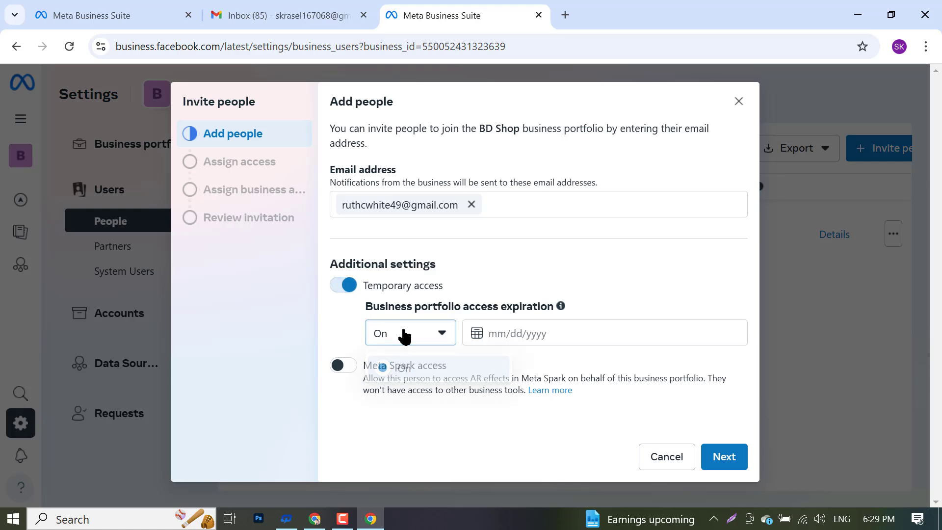
click(498, 334)
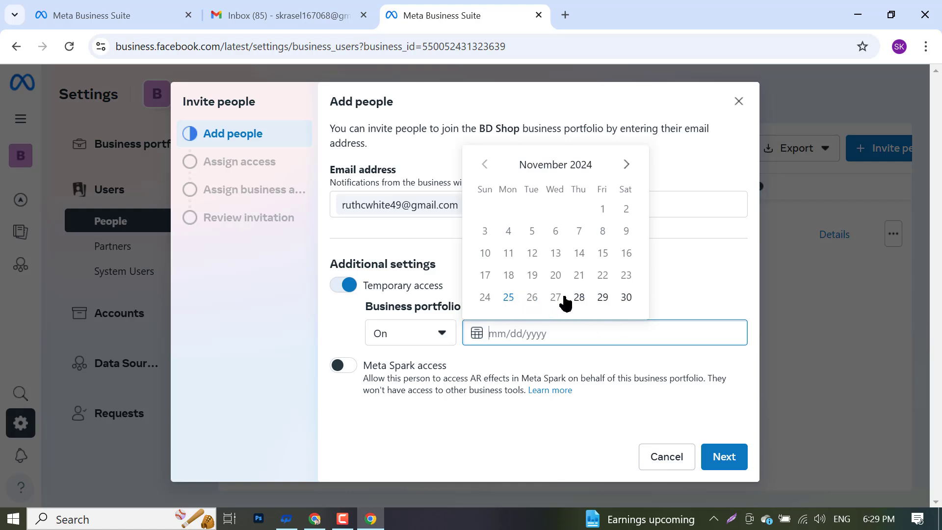
click(626, 296)
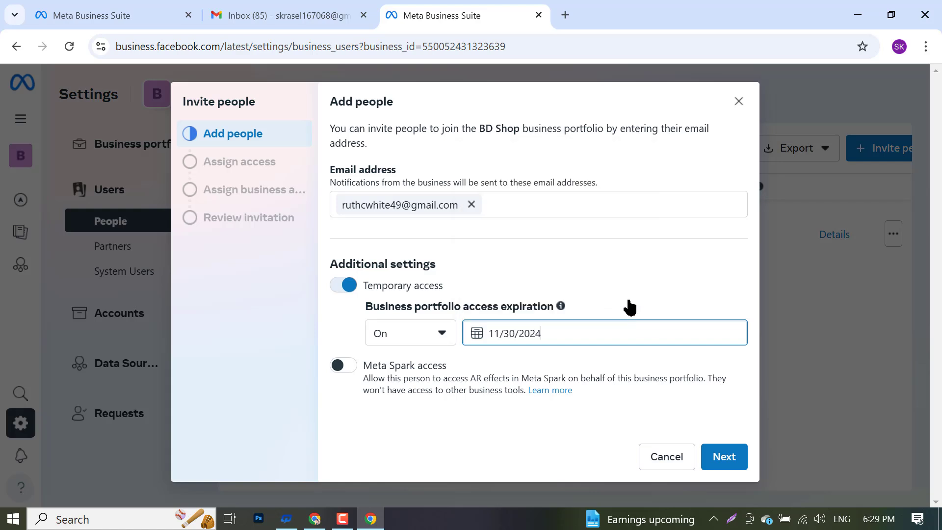
click(717, 457)
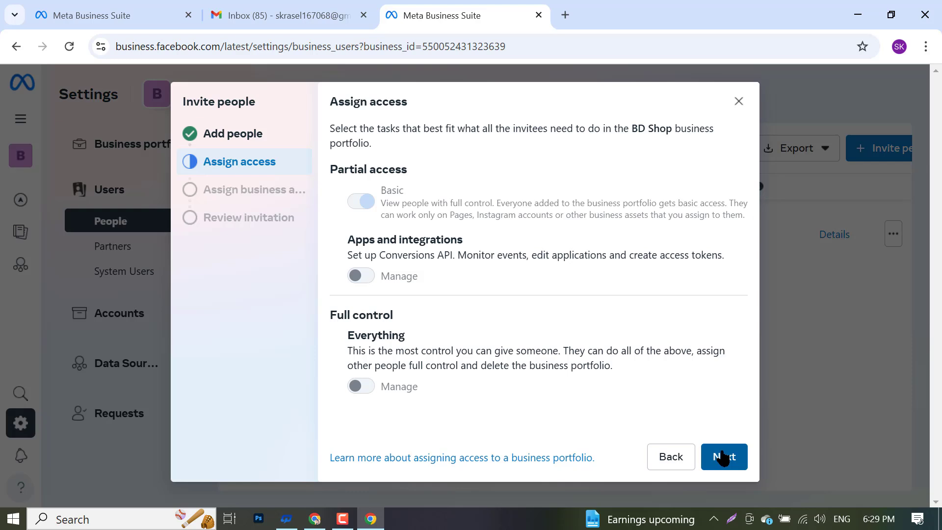
click(671, 457)
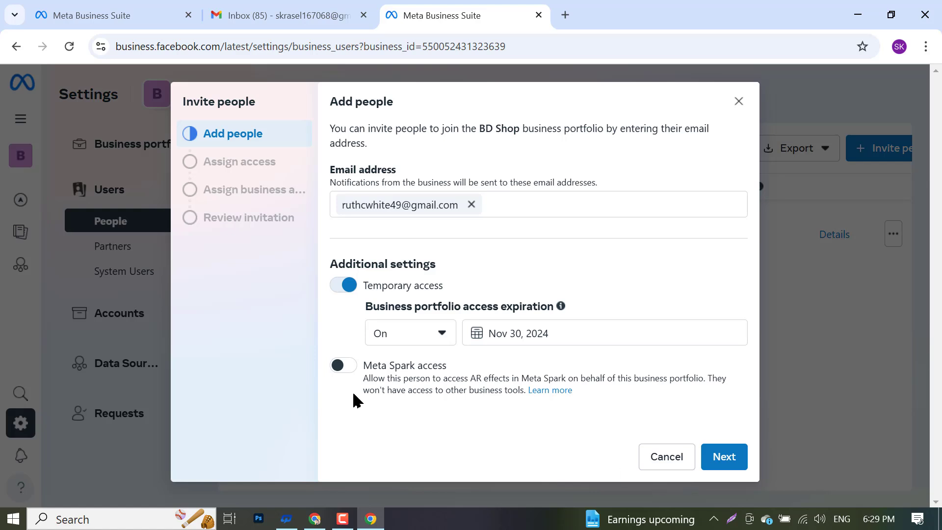
- Turn temporary access off and grant full control over the business portfolio
click(356, 285)
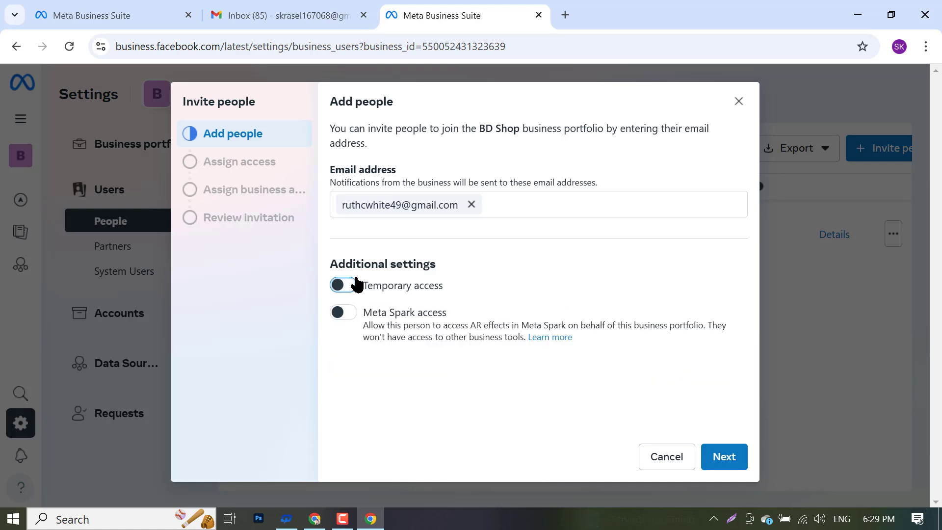
click(340, 312)
click(348, 313)
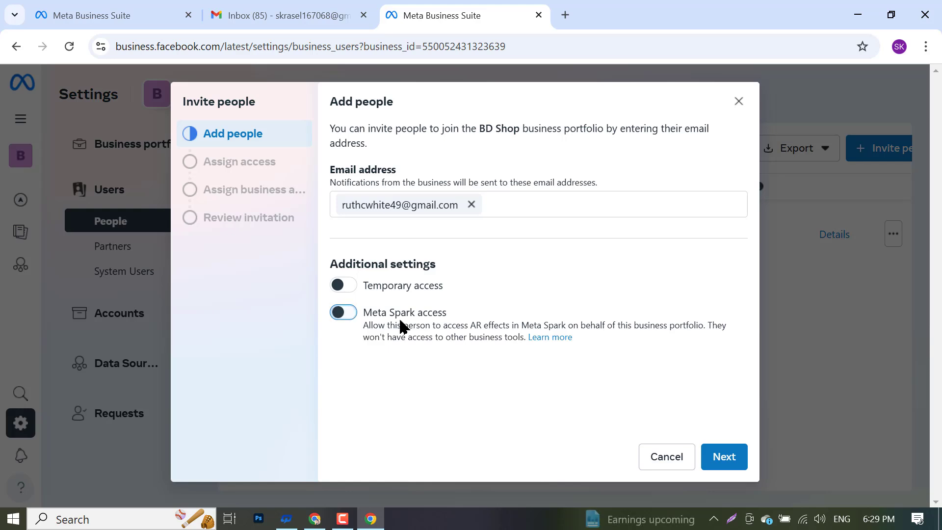
click(727, 457)
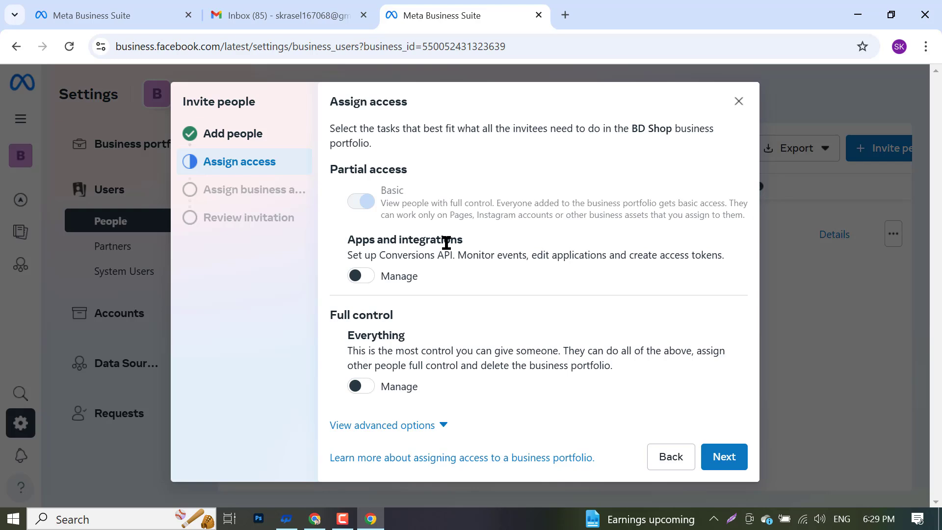
click(366, 278)
click(367, 278)
click(358, 386)
scroll(456, 327, down, 2)
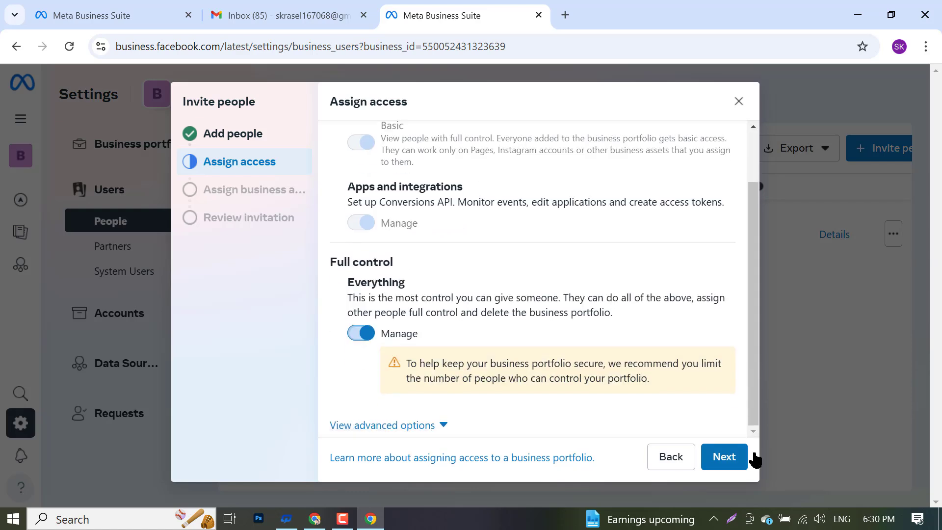
- Send the full-control invitation with no assets assigned, confirm, and switch to the other Chrome window
click(725, 460)
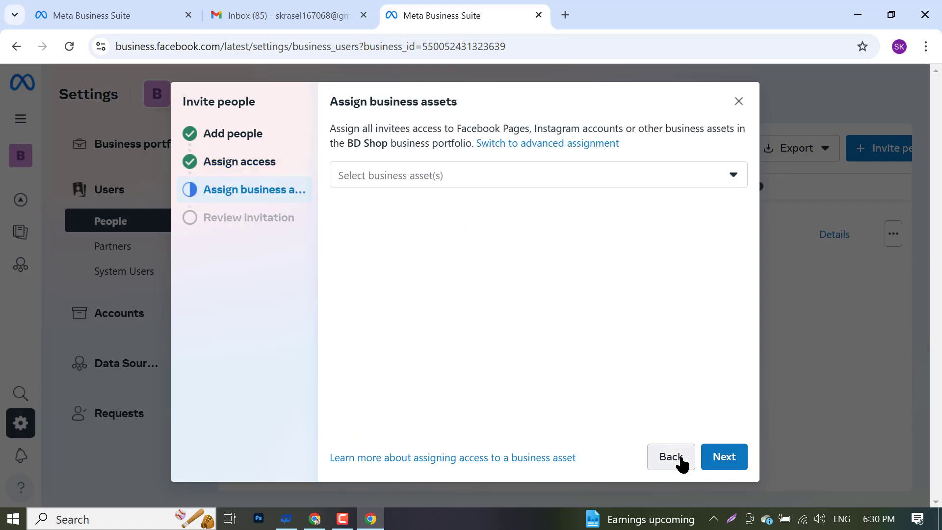
click(420, 179)
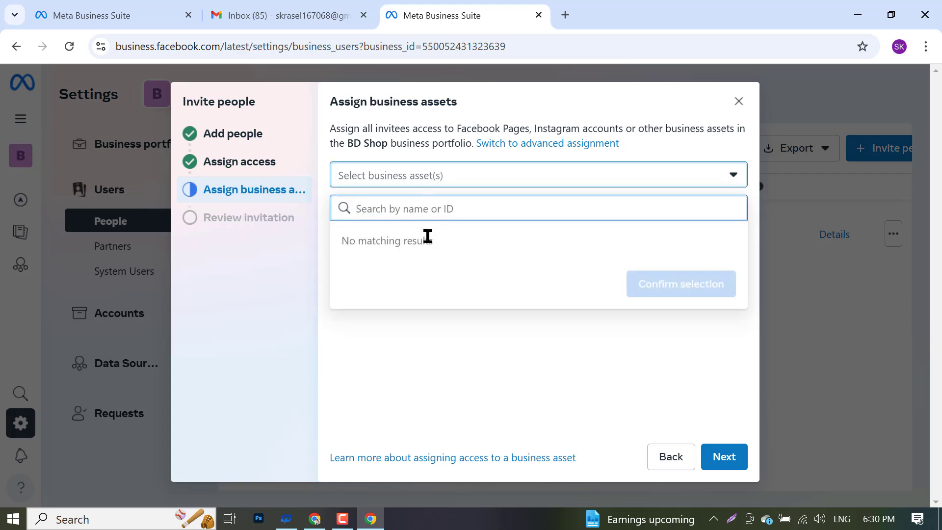
click(450, 180)
click(432, 312)
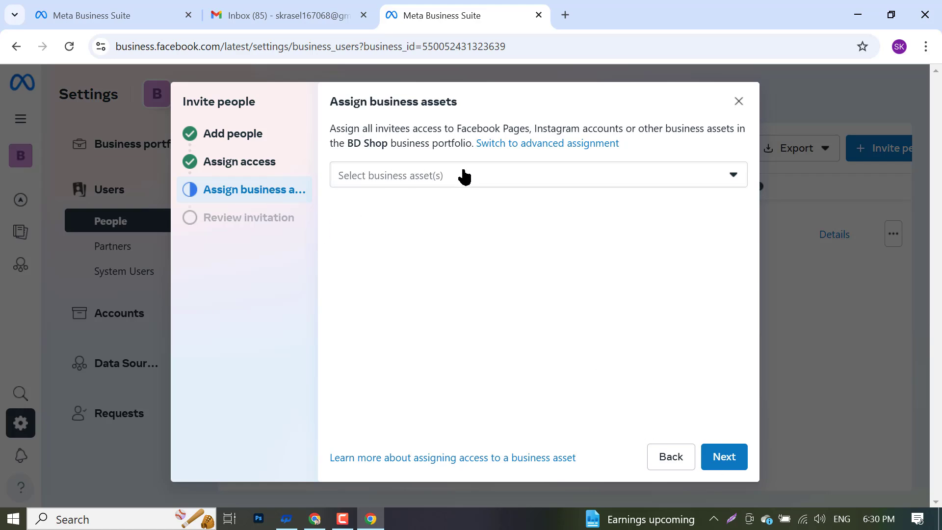
click(719, 460)
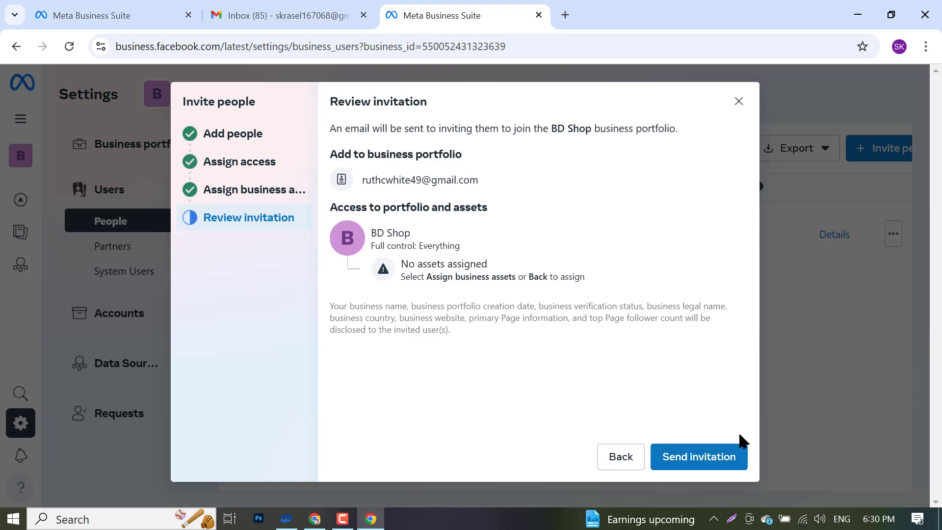
click(696, 461)
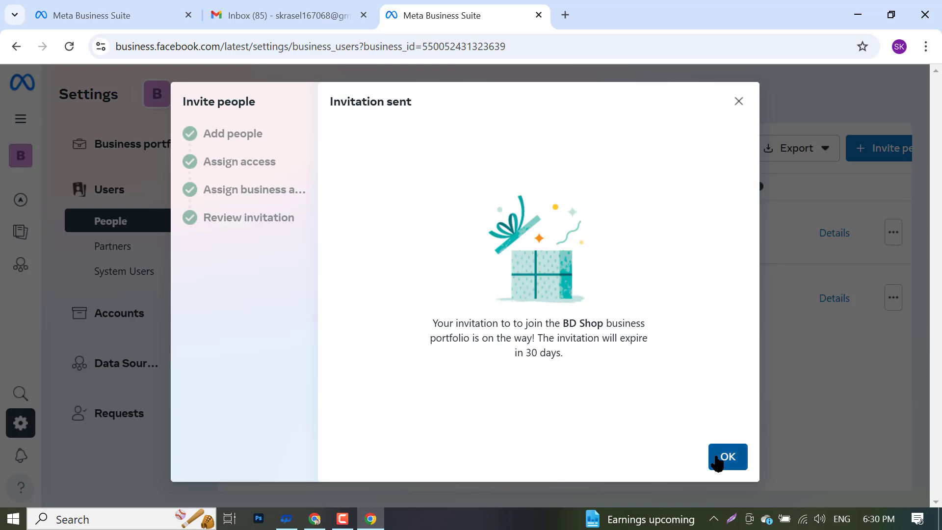
click(715, 460)
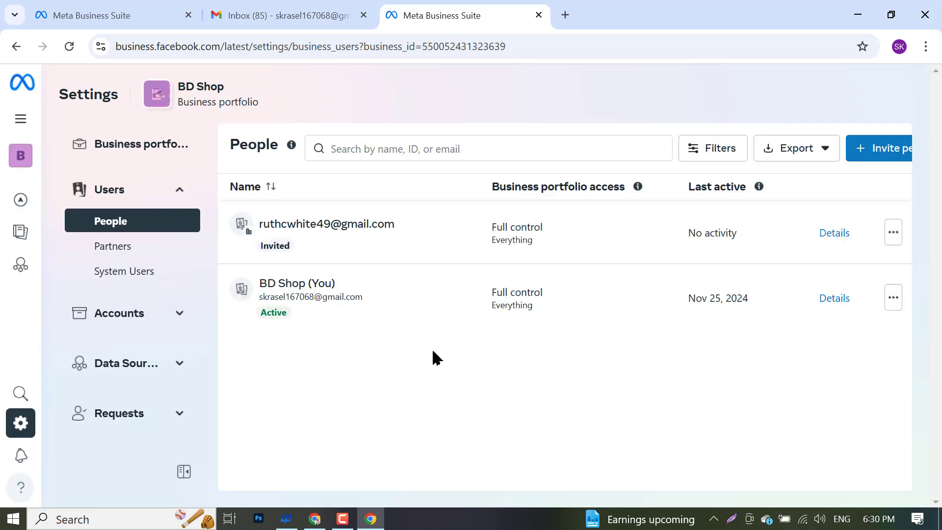
click(315, 519)
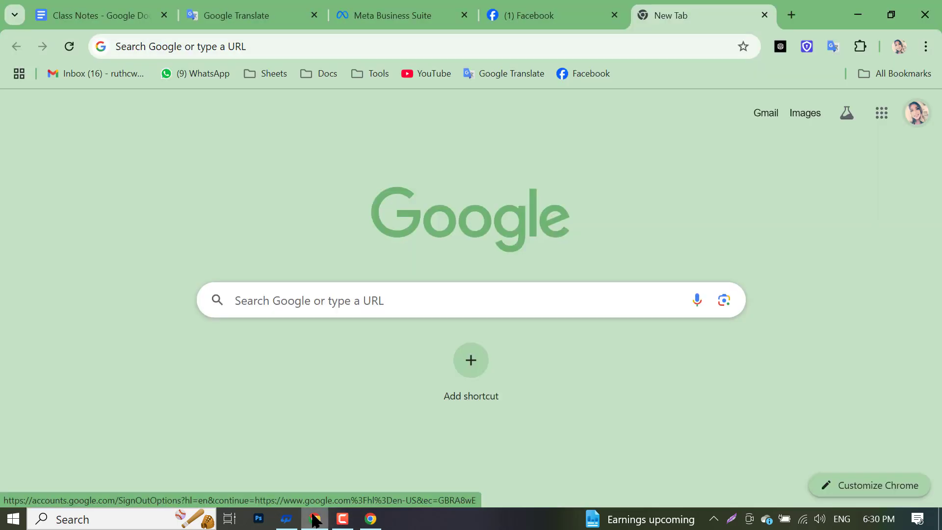
- Open the invited account's Gmail and check Promotions, Social and Primary, reloading for new mail
click(761, 118)
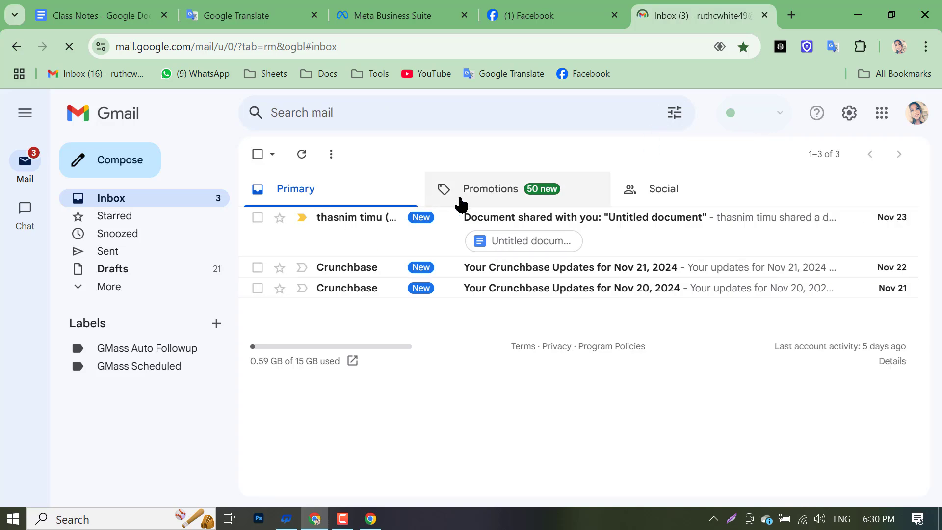
click(461, 202)
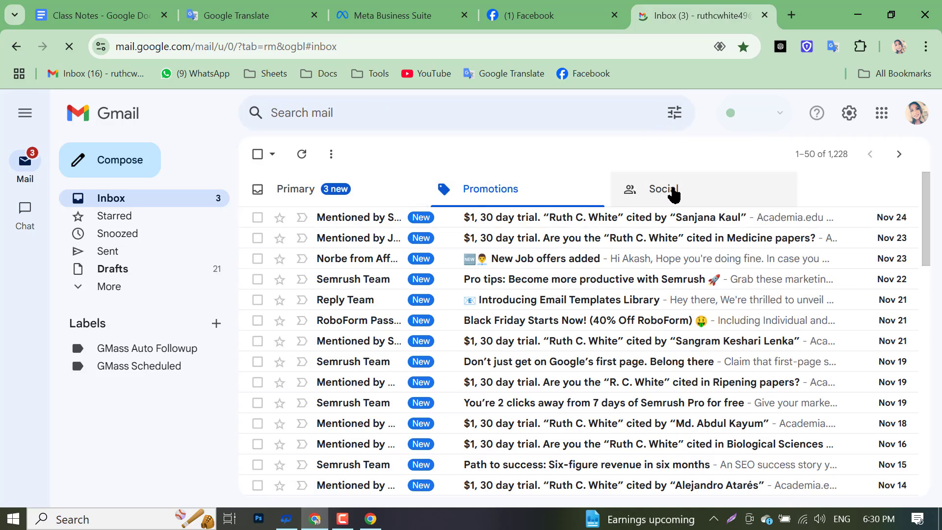
click(673, 194)
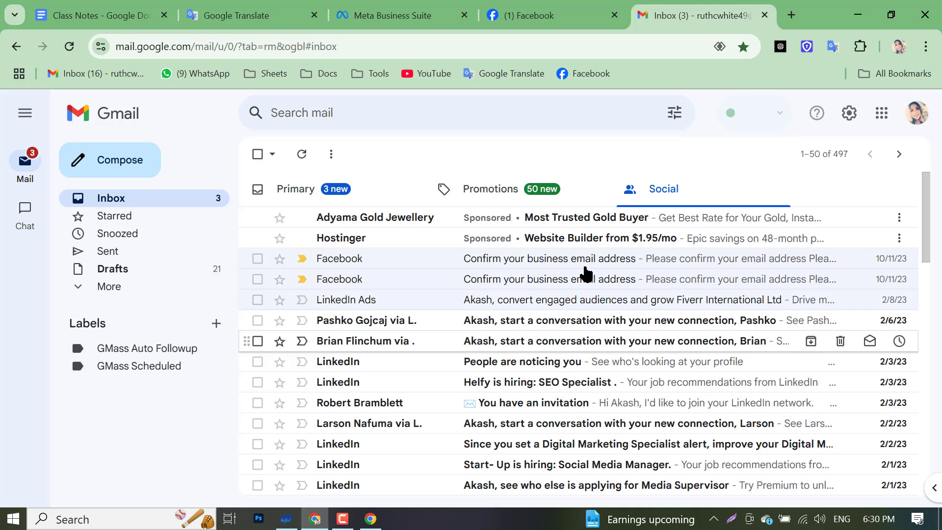
click(493, 202)
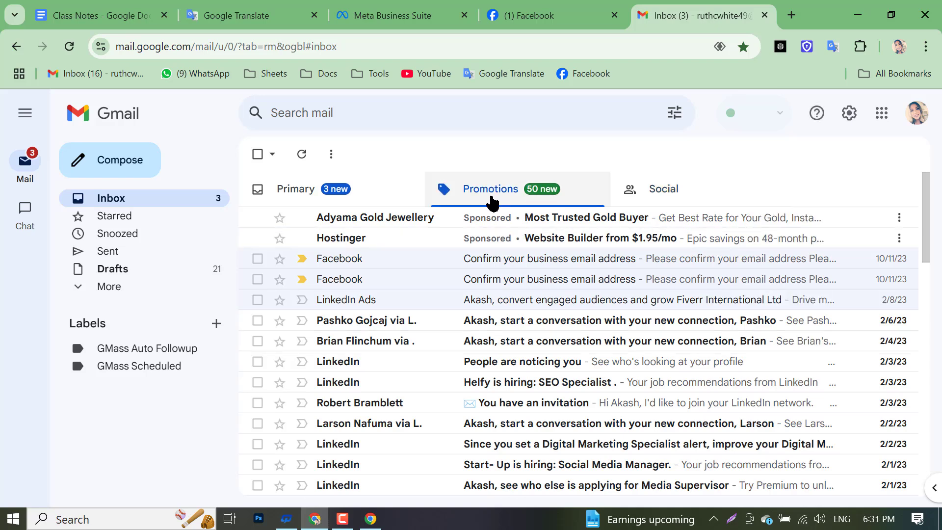
click(267, 187)
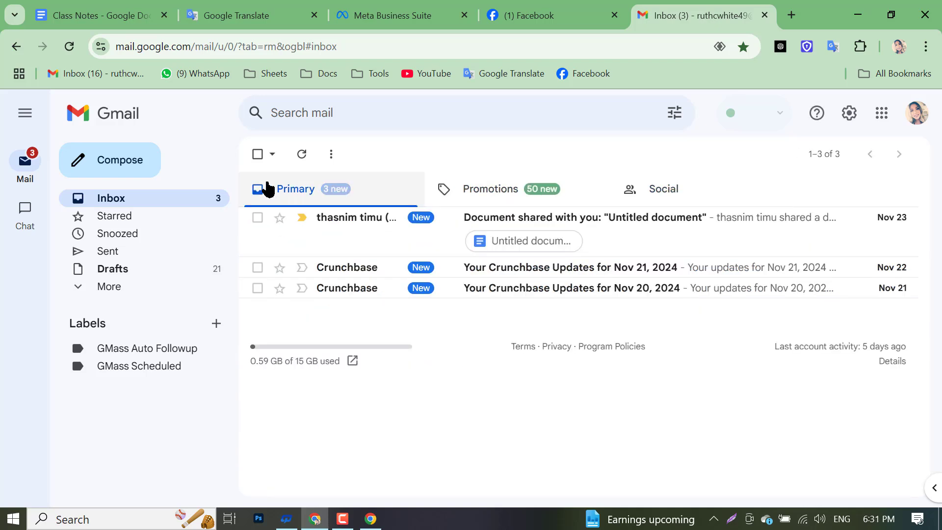
click(71, 47)
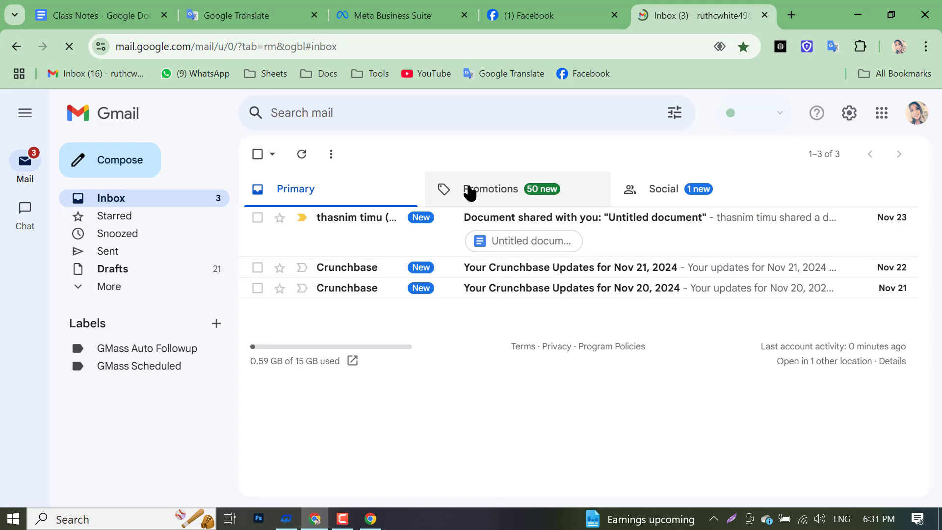
click(469, 190)
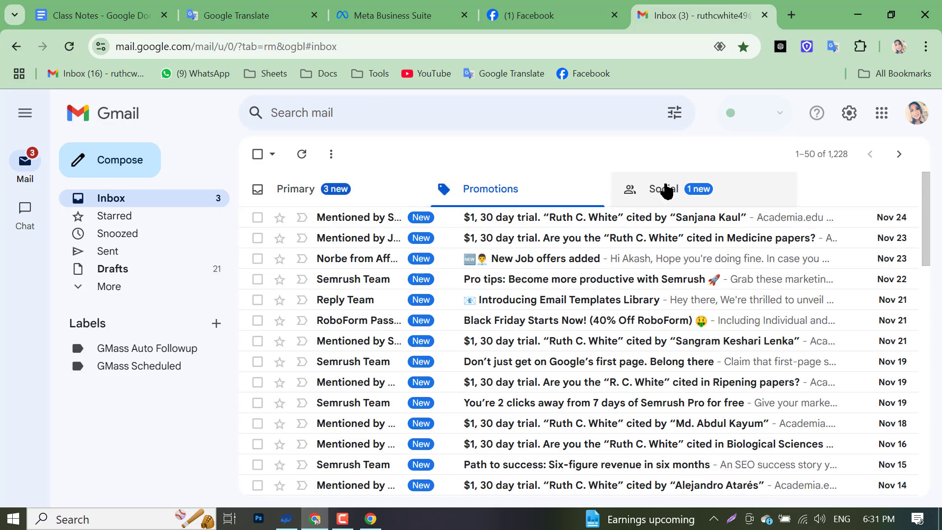
click(662, 189)
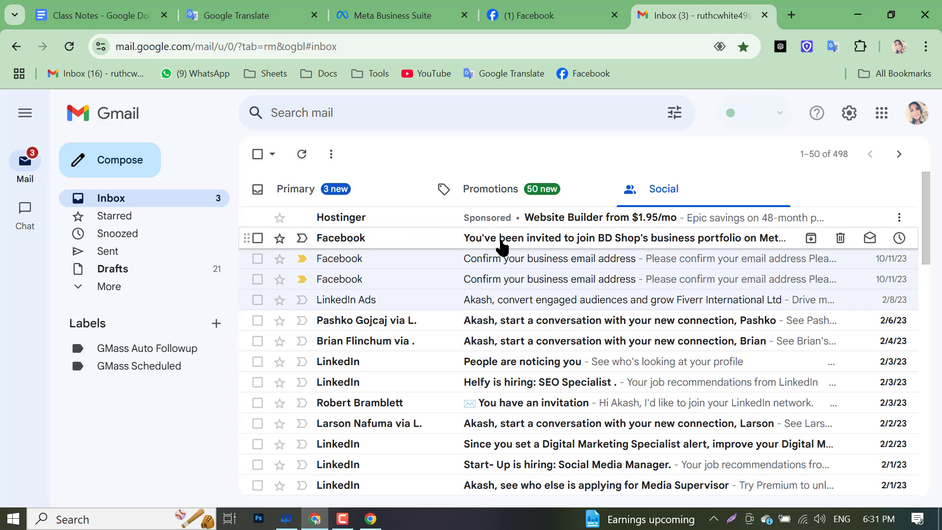
- Open Facebook's BD Shop invitation email under Social and scroll through it
click(502, 239)
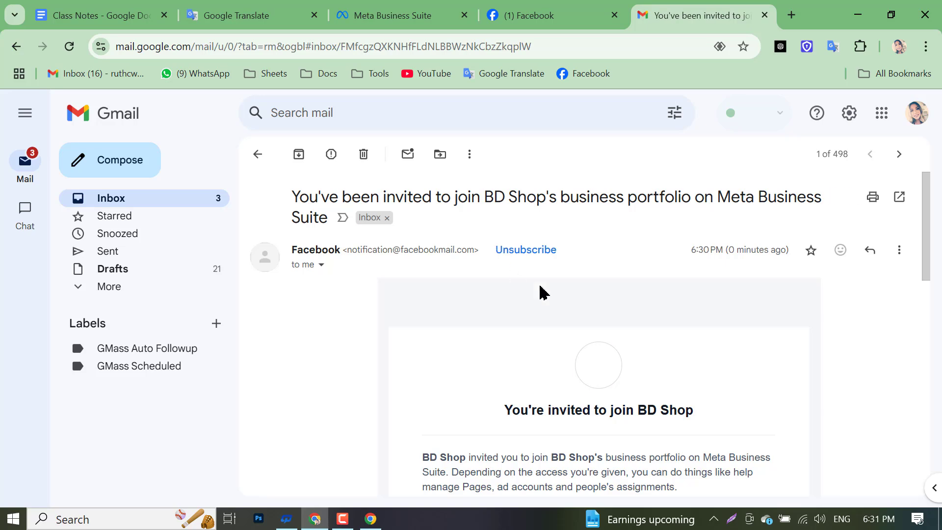
scroll(580, 321, down, 10)
scroll(555, 375, up, 4)
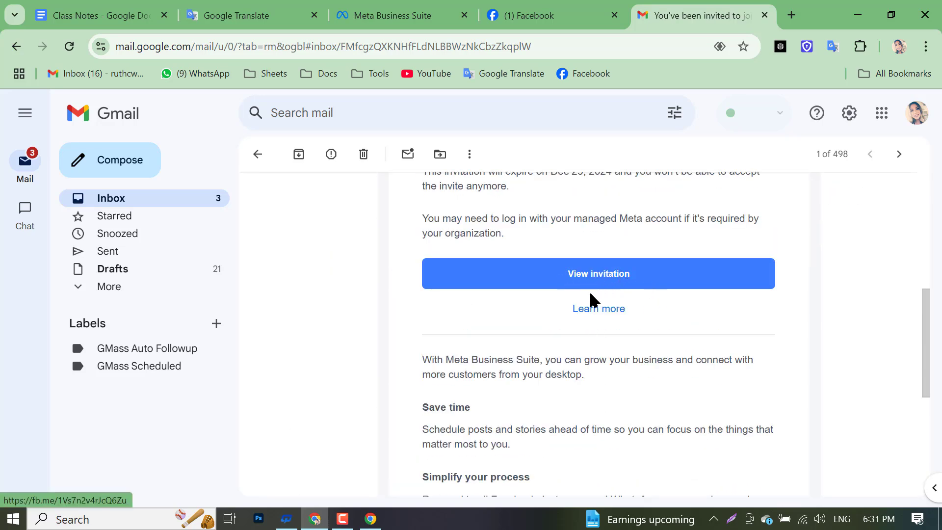
scroll(593, 301, up, 3)
- Open the invitation, enter the display name, continue through the steps and accept joining BD Shop
click(590, 434)
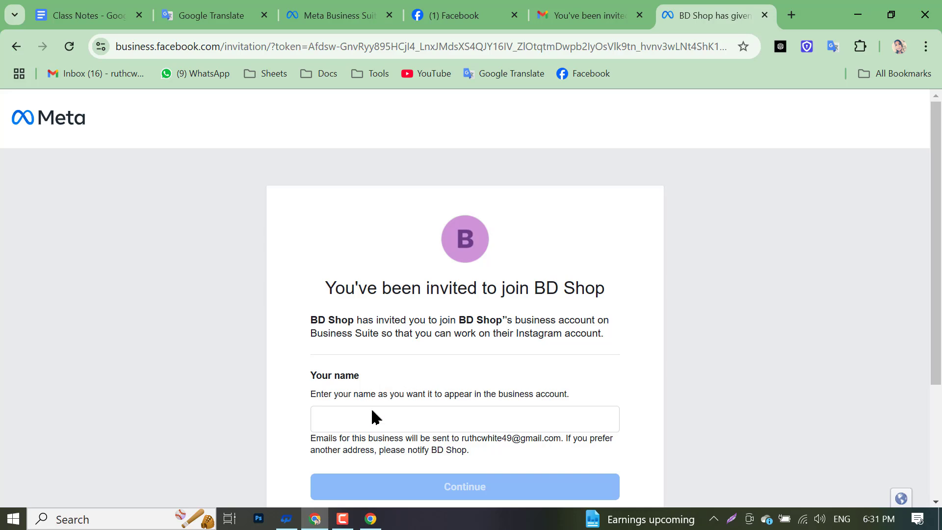
click(393, 416)
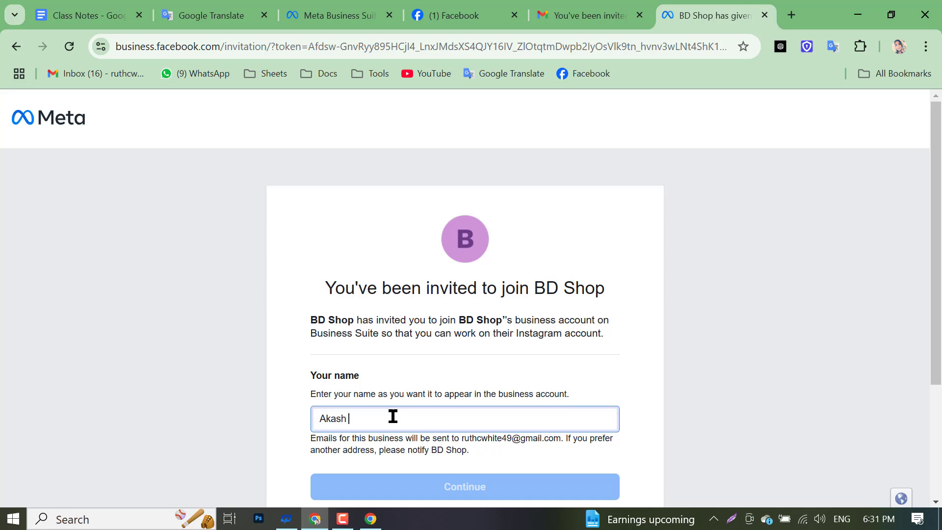
text(Akash Freelancer)
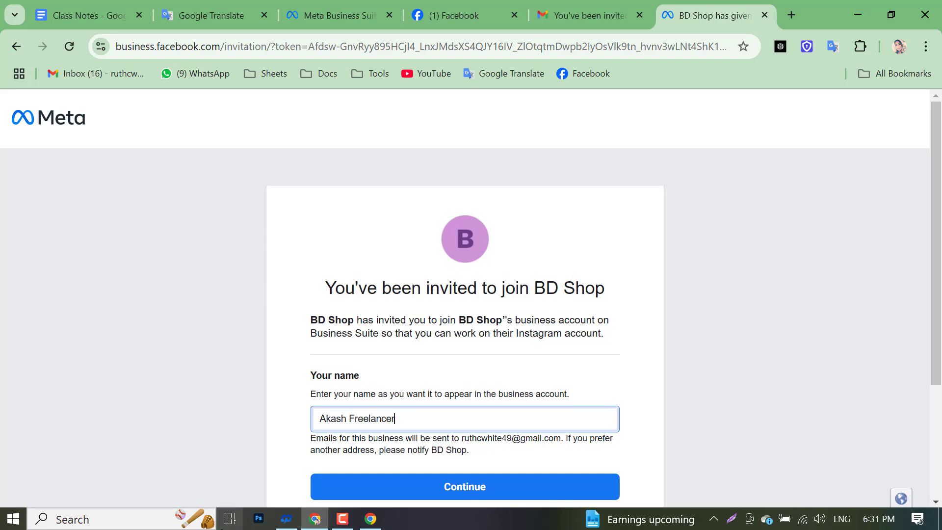
click(437, 492)
scroll(418, 424, down, 4)
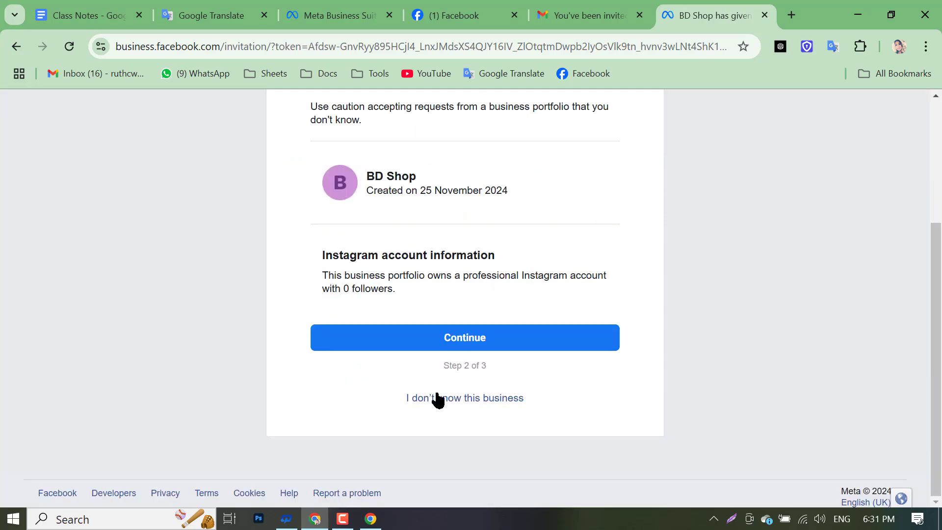
click(487, 343)
scroll(483, 342, down, 3)
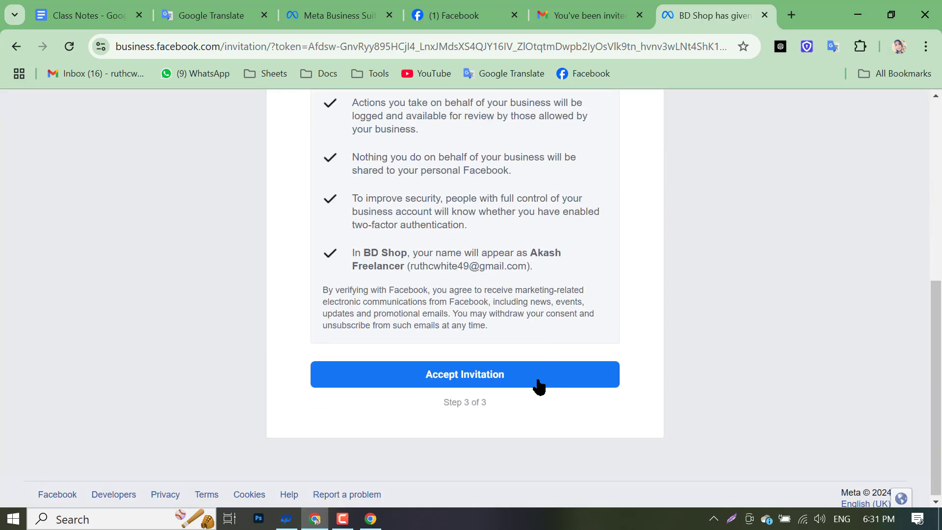
click(452, 378)
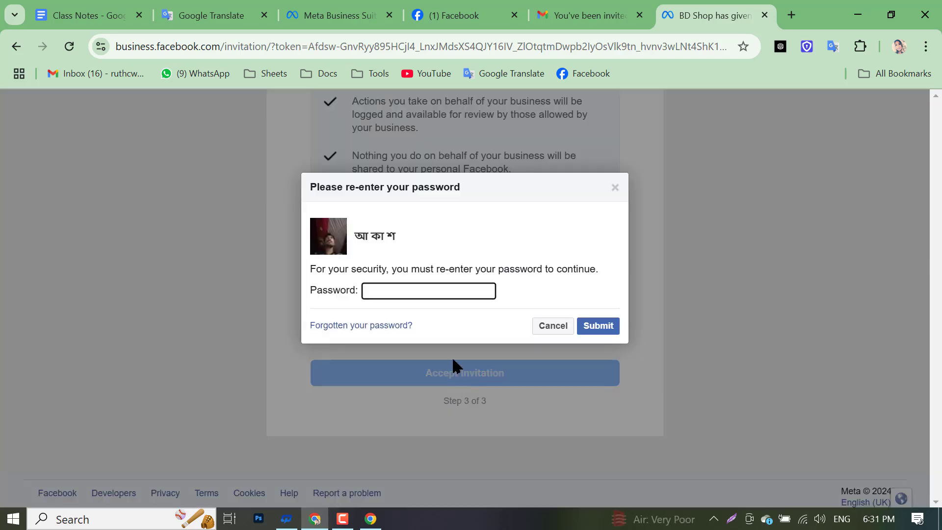
- At the Facebook password prompt, choose 'Forgotten your password?' to start recovery
click(420, 293)
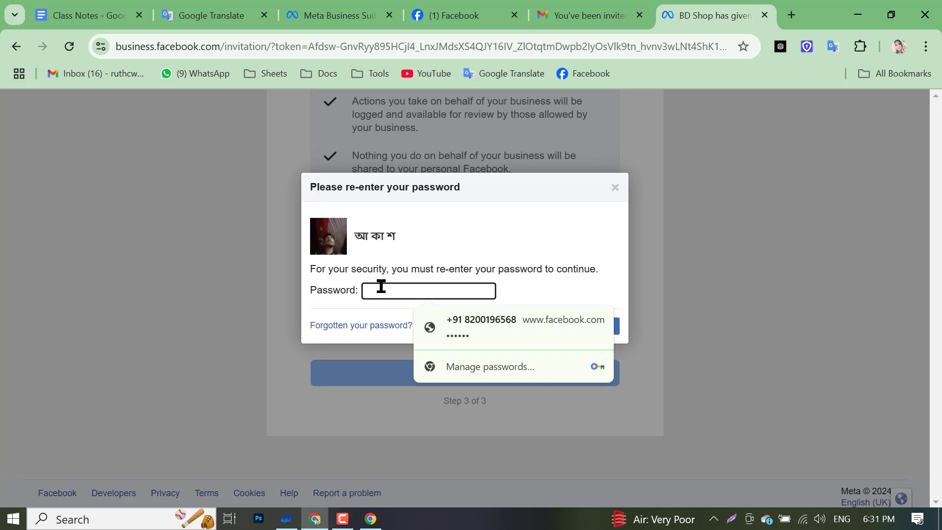
click(490, 304)
click(474, 295)
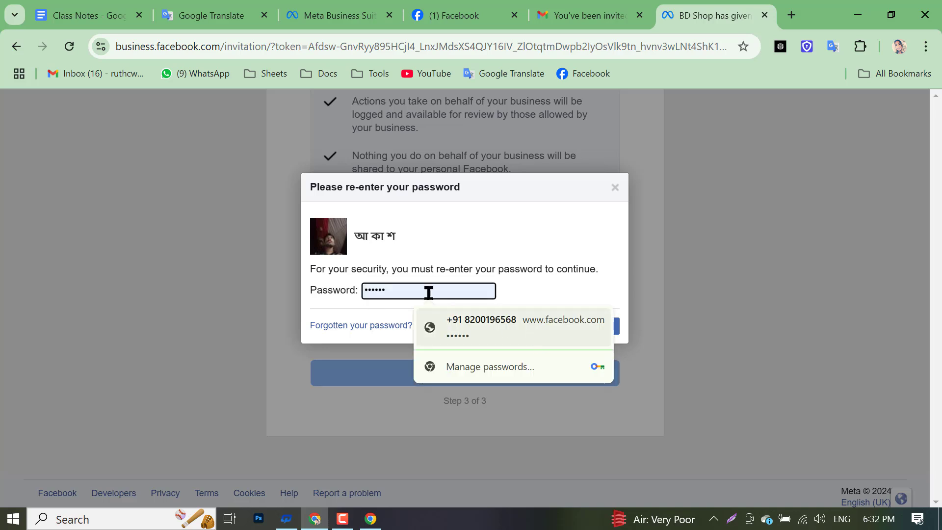
click(380, 330)
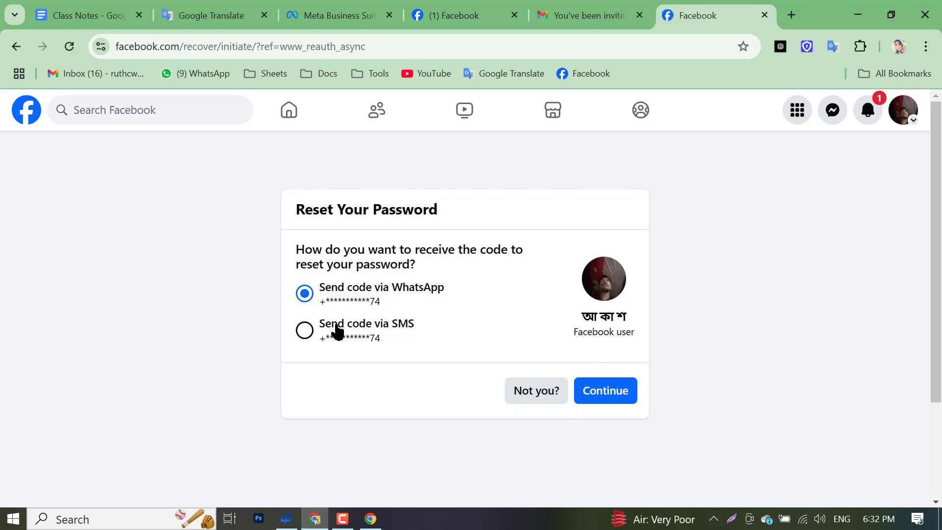
- Request the password reset code via WhatsApp and submit the received security code
click(349, 336)
click(612, 390)
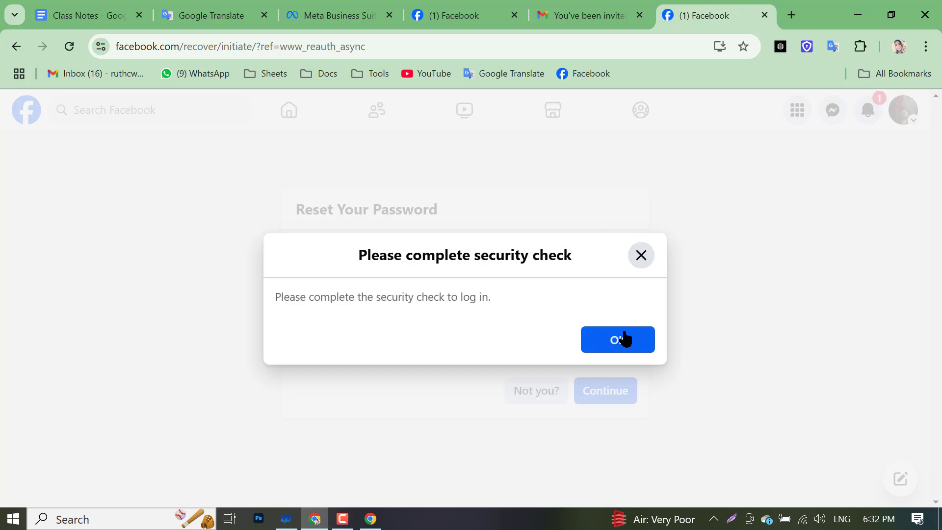
click(625, 338)
click(305, 294)
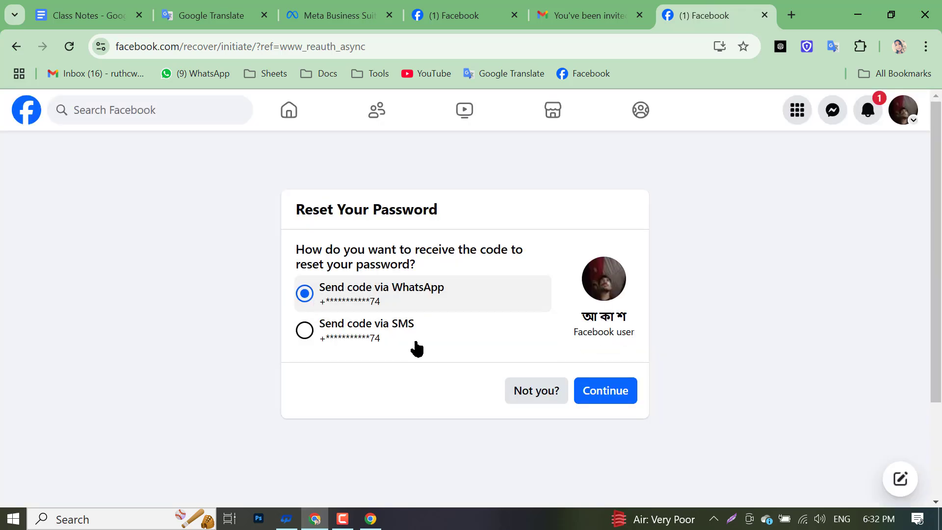
click(614, 393)
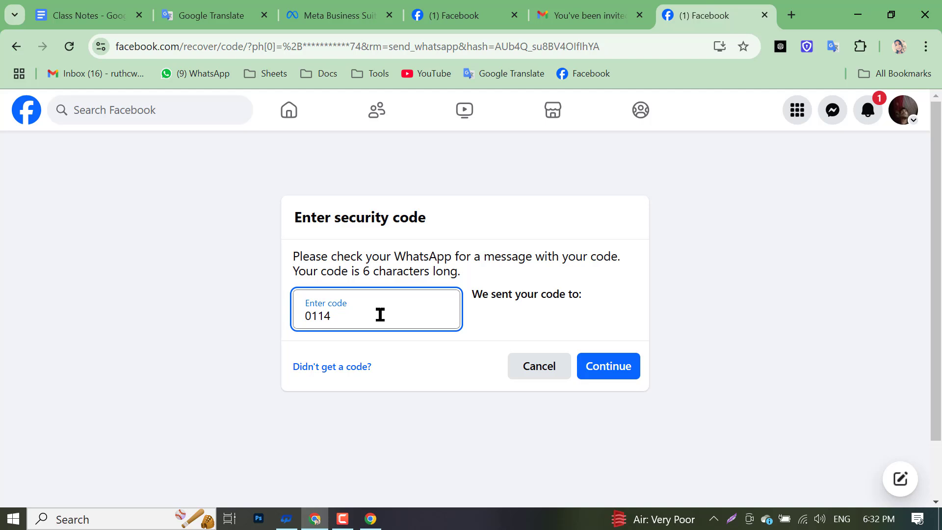
click(609, 365)
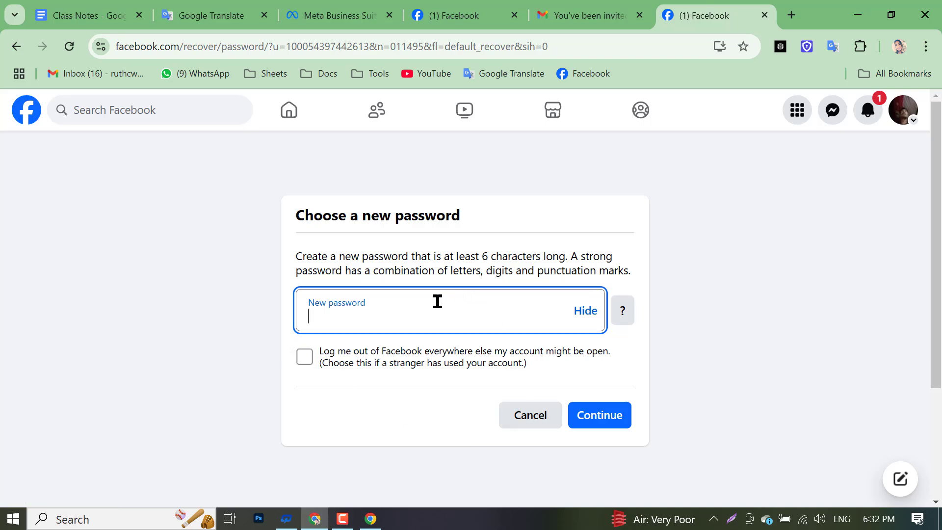
- Replace the autofilled password with a new one, update Chrome's saved password, and continue
click(594, 312)
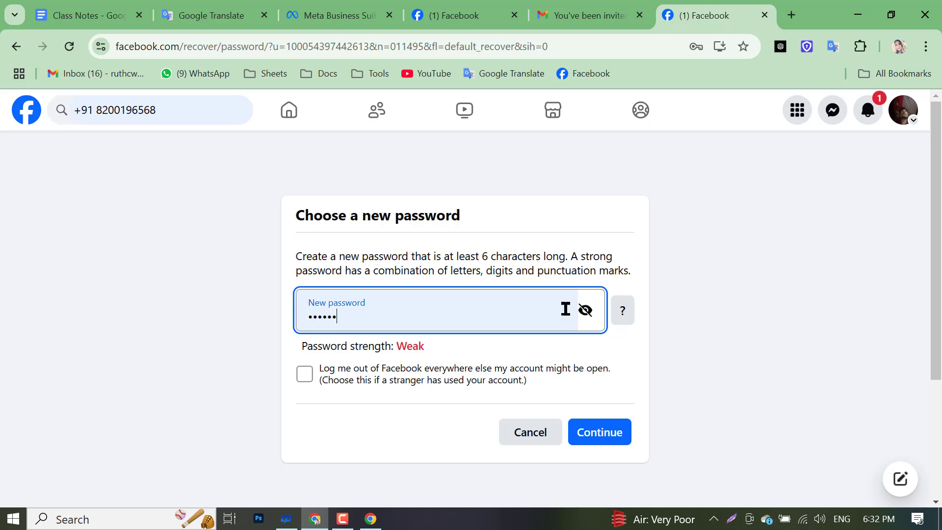
double_click(496, 310)
key(BackSpace)
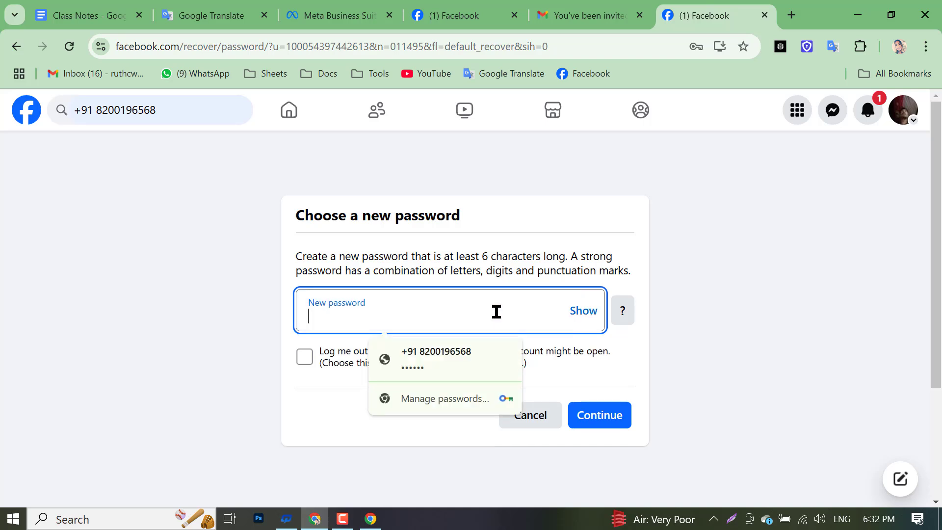
text(a)
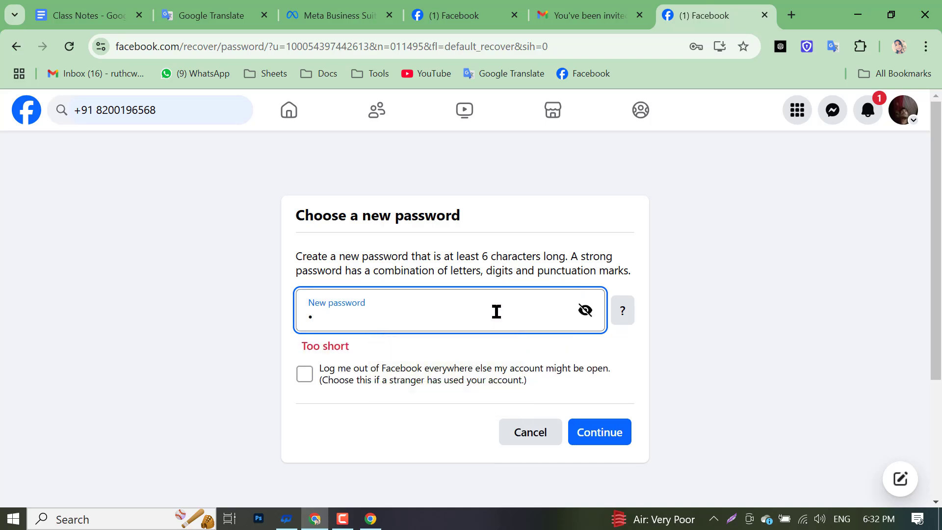
text(•••••••)
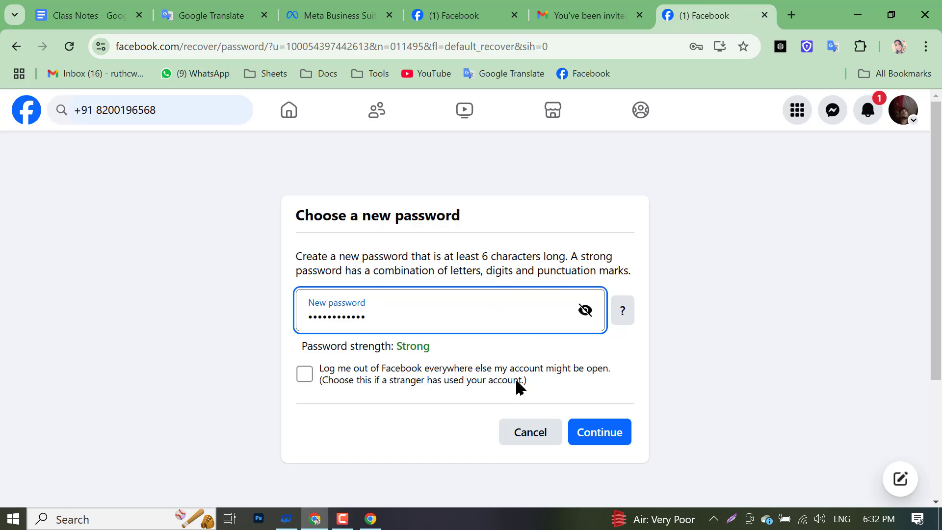
click(604, 434)
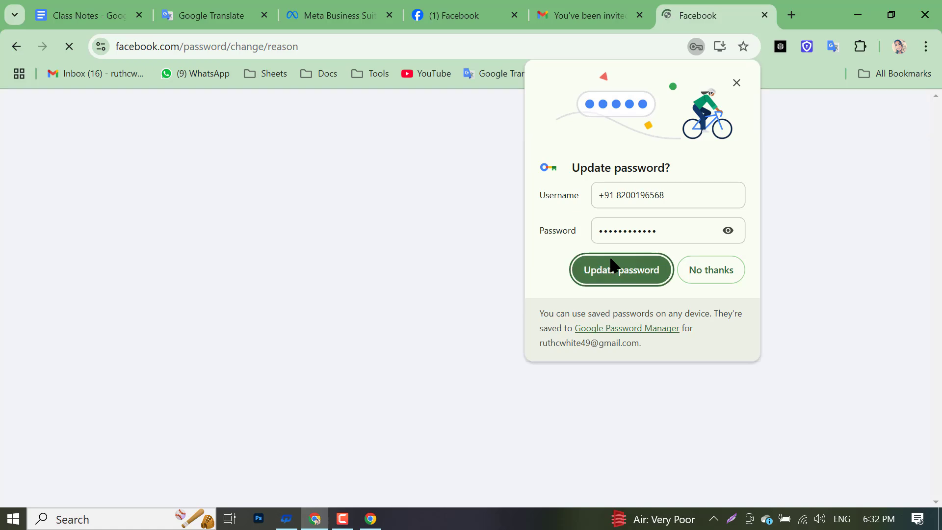
click(612, 268)
click(619, 376)
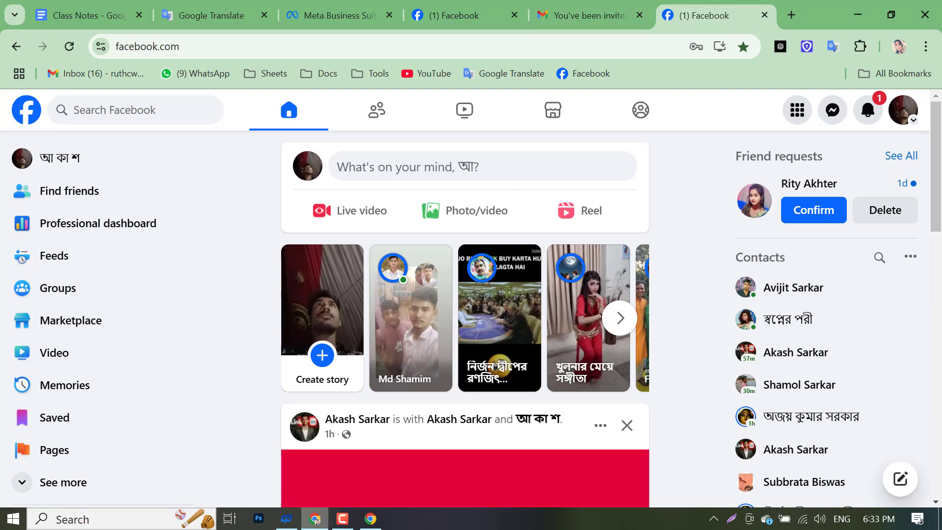
- Reload BD Shop's People settings page in the Meta Business Suite window
mouse_move(358, 512)
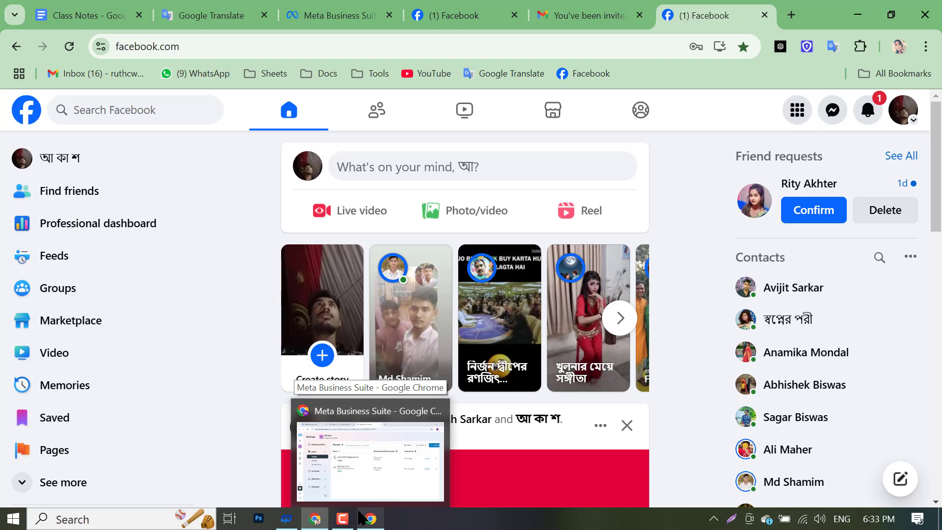
click(359, 514)
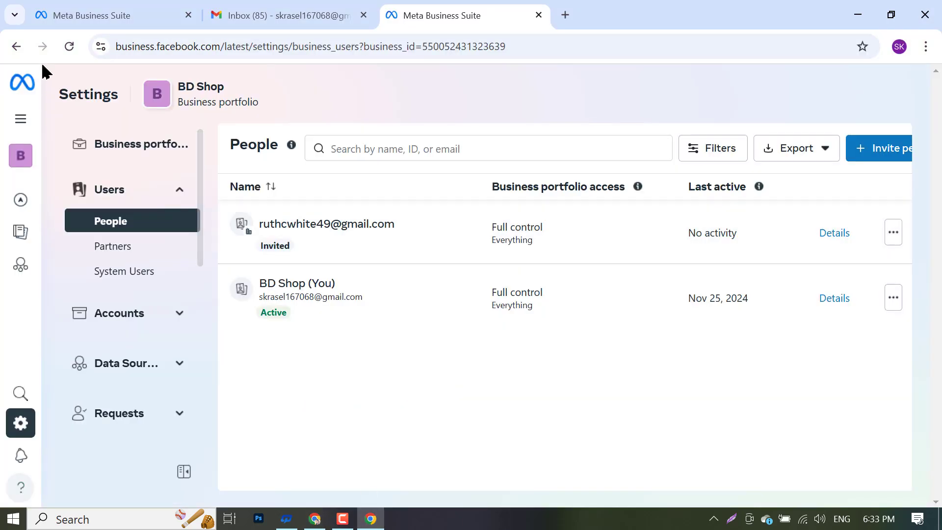
click(69, 46)
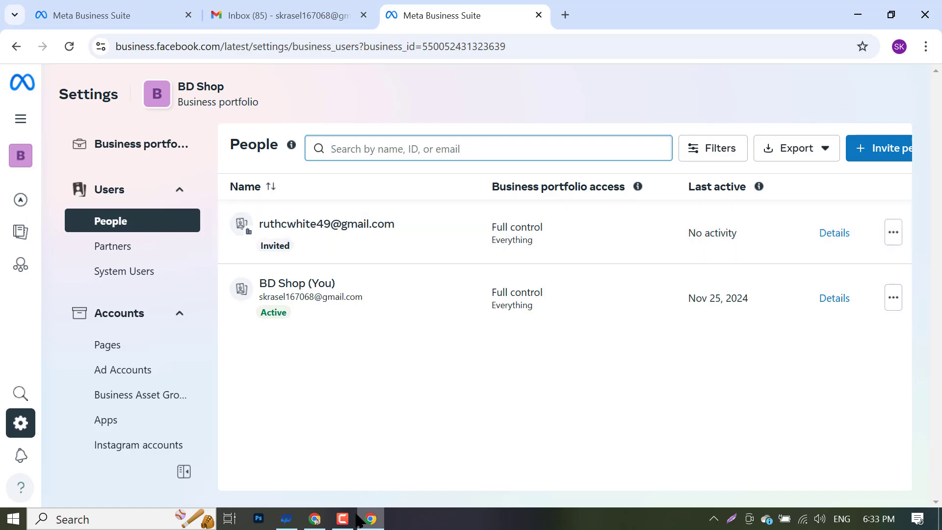
- In the other window, dismiss the Facebook error, reload, and show the invitation email tab
click(312, 520)
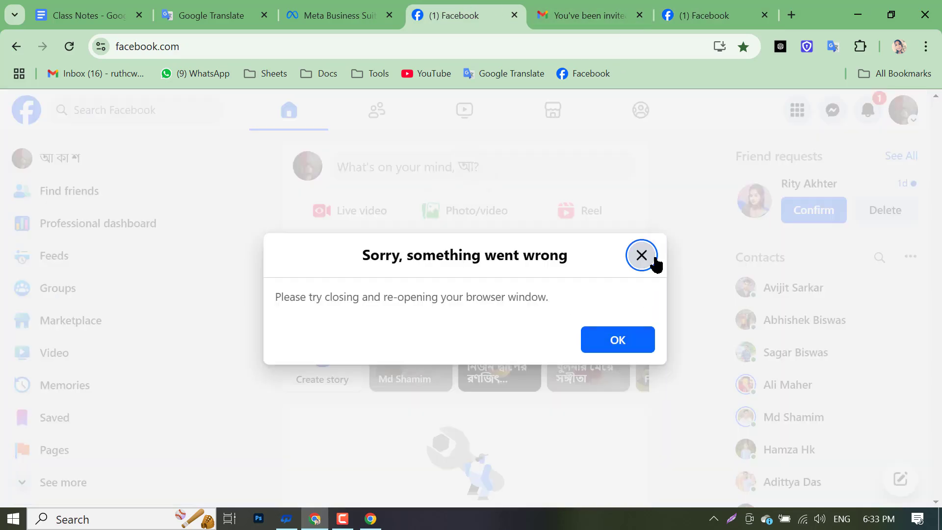
click(644, 256)
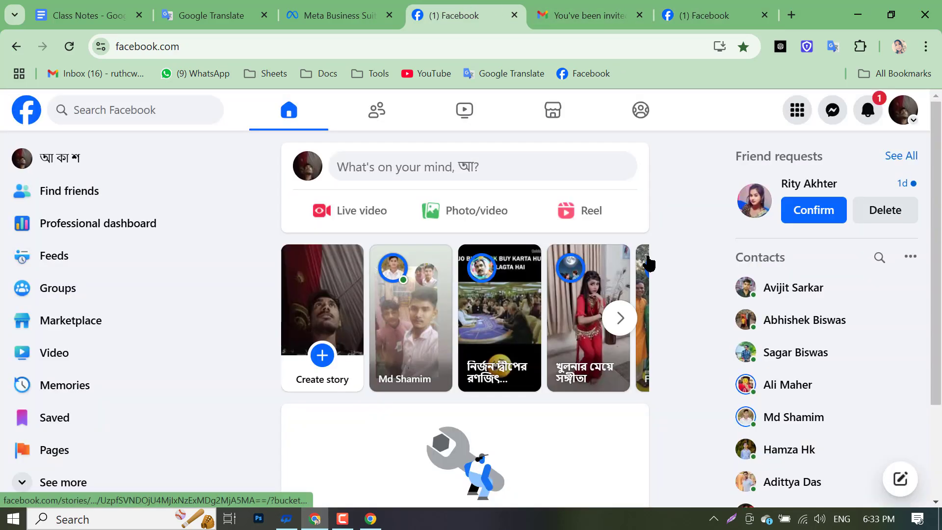
click(69, 46)
click(607, 19)
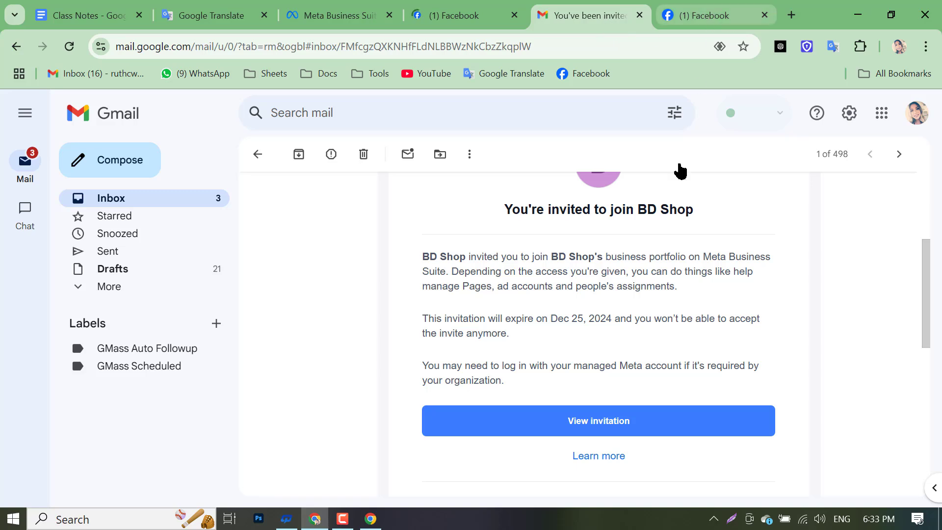
- Open the invitation, log in with Facebook, autofill the display name, continue, and accept joining BD Shop
click(610, 427)
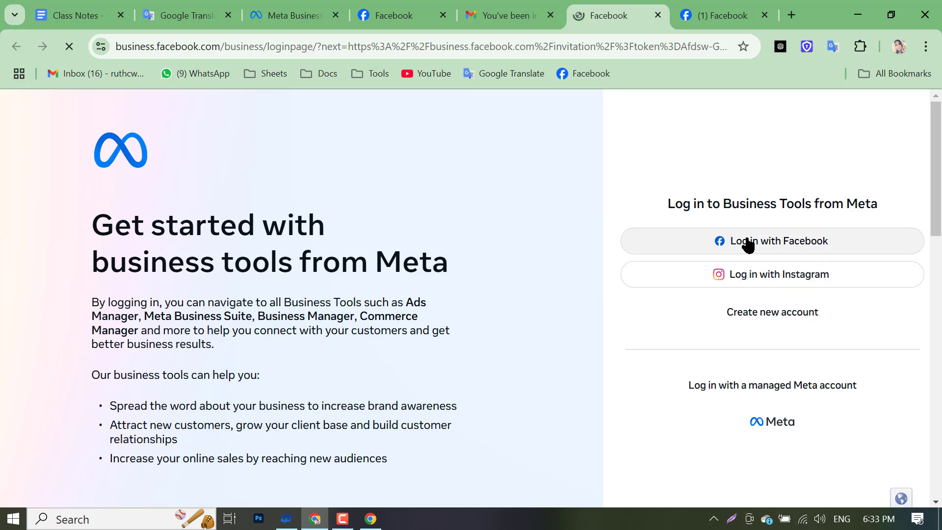
click(747, 242)
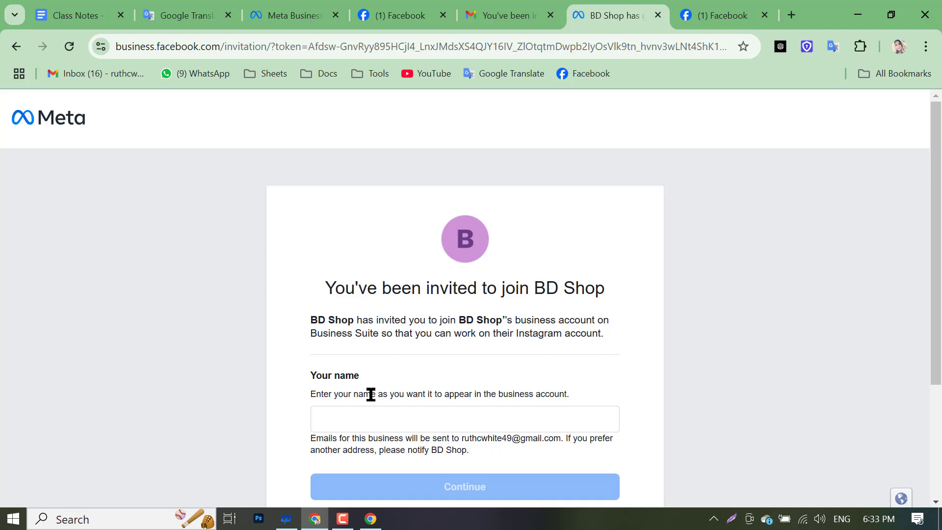
click(385, 425)
click(439, 456)
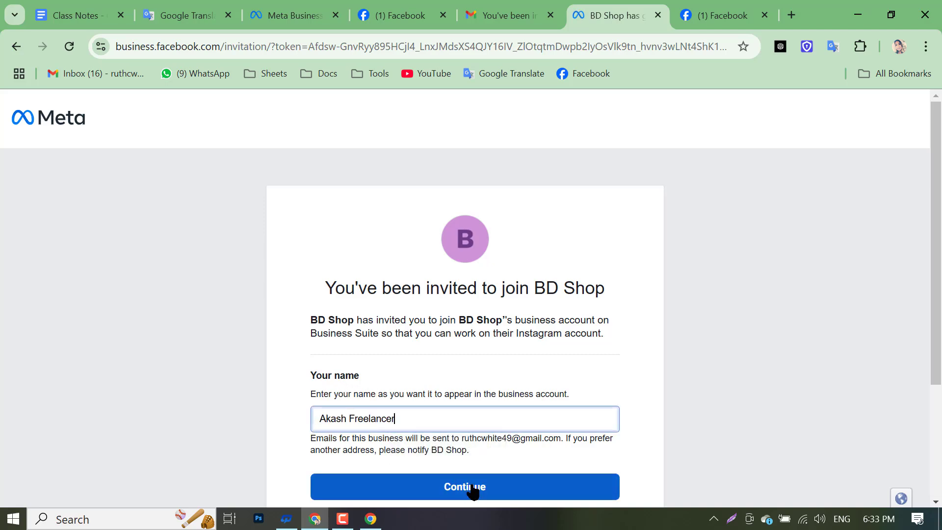
click(471, 487)
scroll(474, 456, down, 3)
click(487, 347)
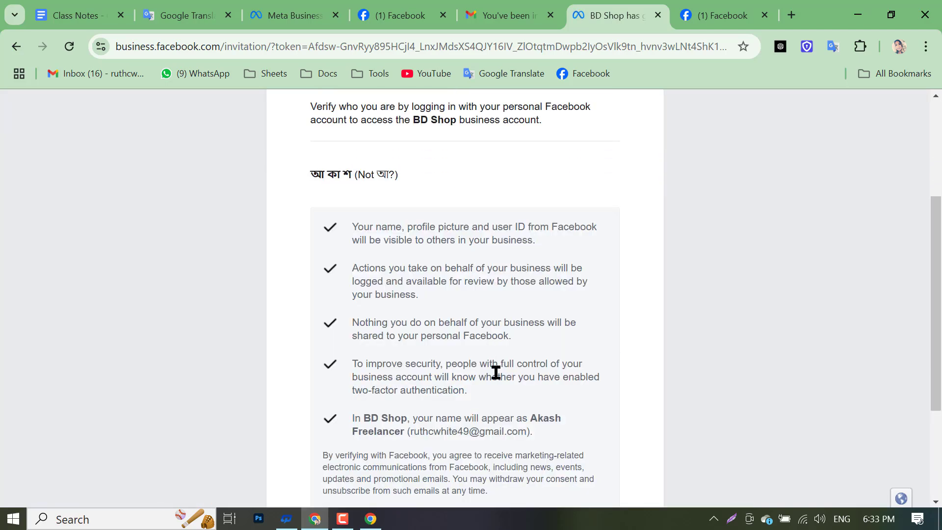
scroll(495, 375, down, 3)
click(495, 377)
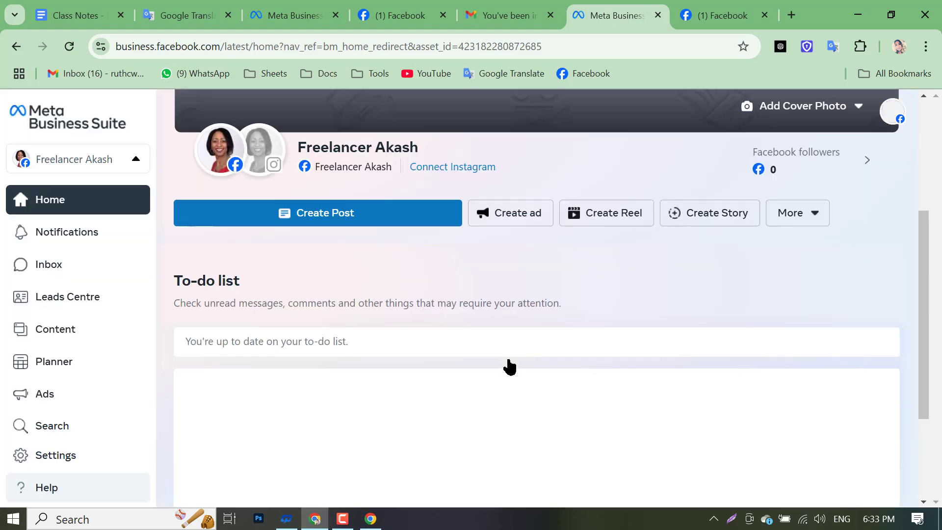
- From the business account switcher, open BD Shop's portfolio settings to see its People list
scroll(286, 269, down, 7)
scroll(303, 276, up, 3)
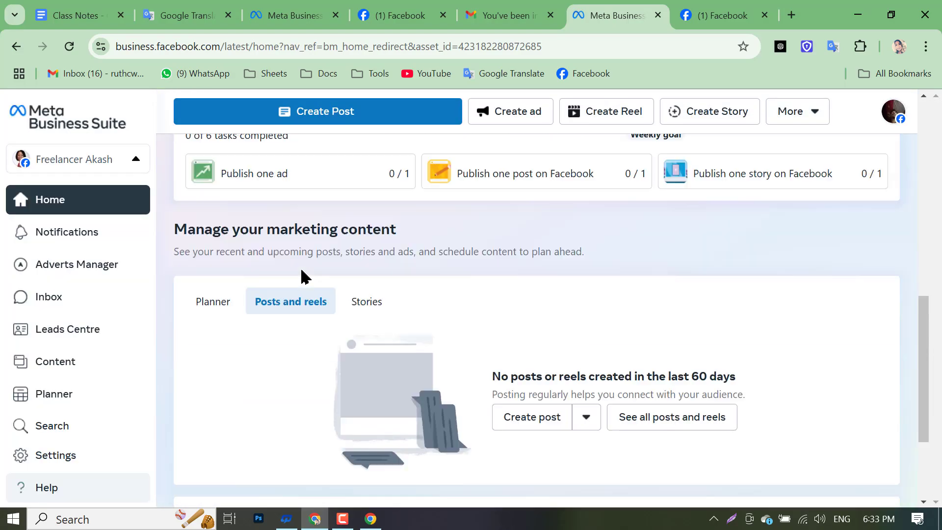
scroll(544, 316, up, 5)
scroll(578, 315, down, 10)
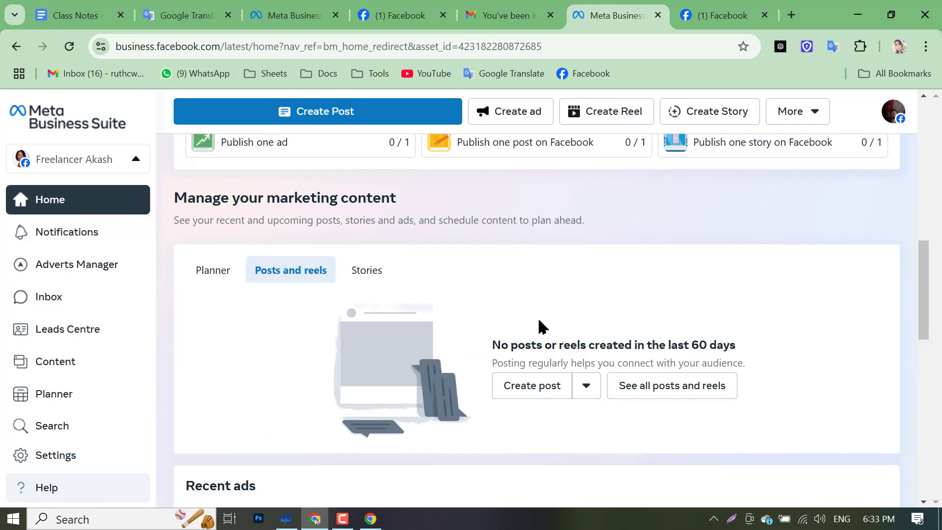
click(49, 162)
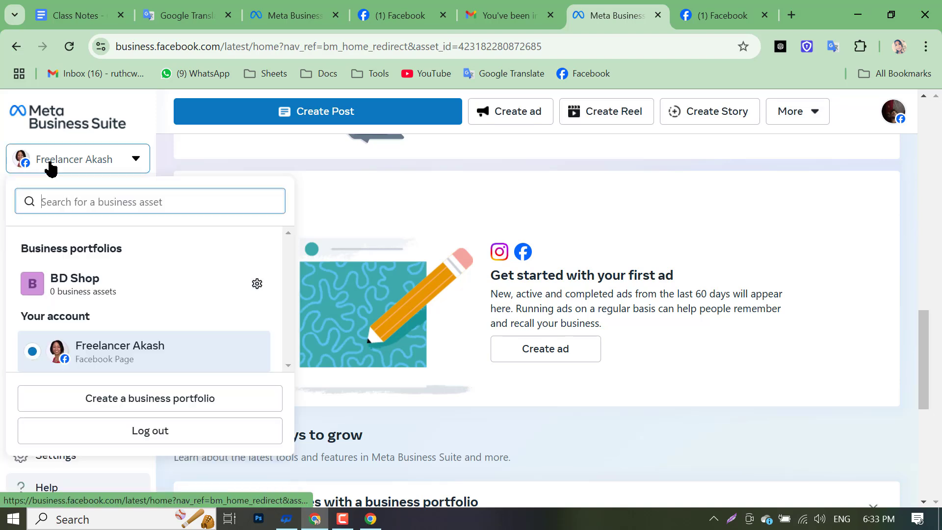
click(256, 286)
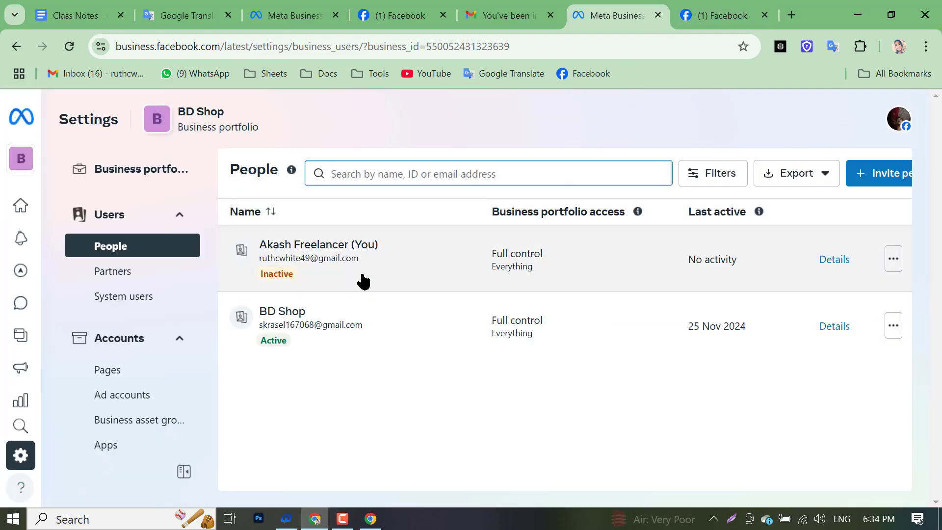
- Check the new member's actions menu, then bring the portfolio owner's browser window forward
click(894, 264)
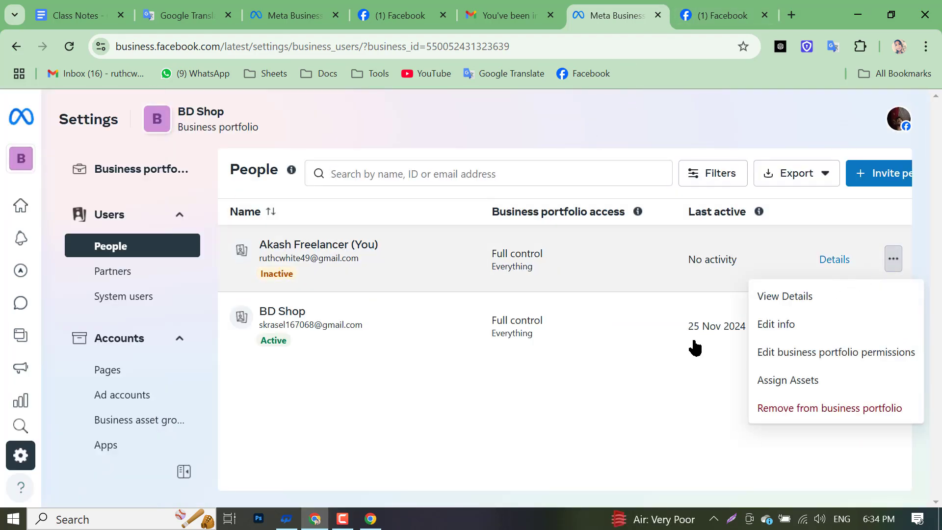
click(513, 426)
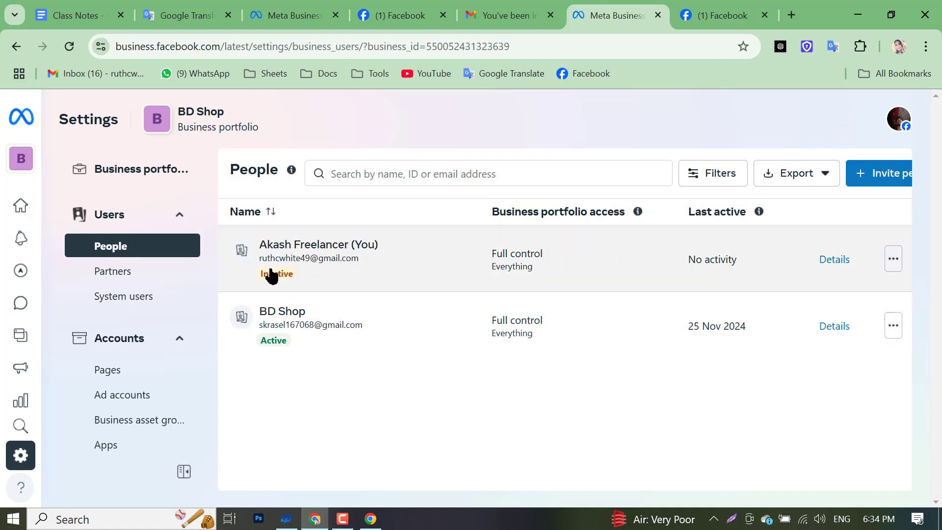
click(370, 518)
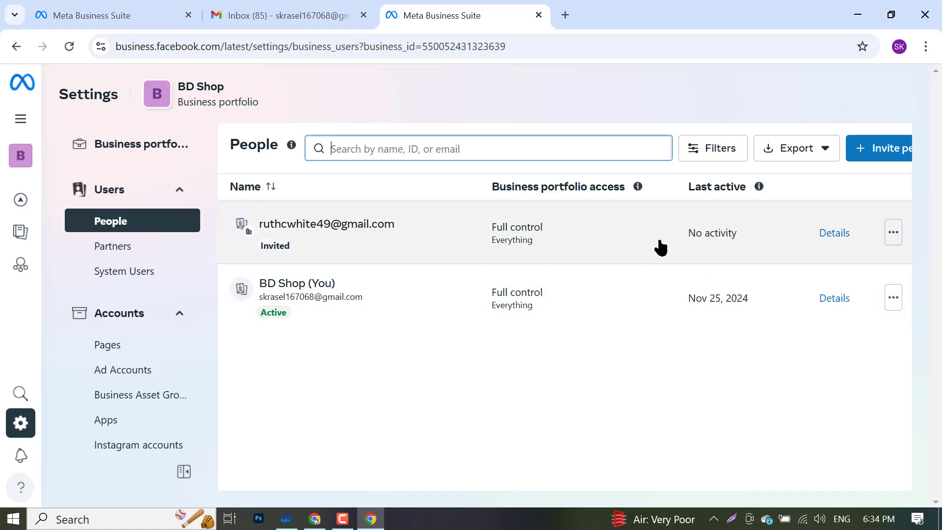
- Reload People and remove the invited member from the BD Shop business portfolio
click(73, 48)
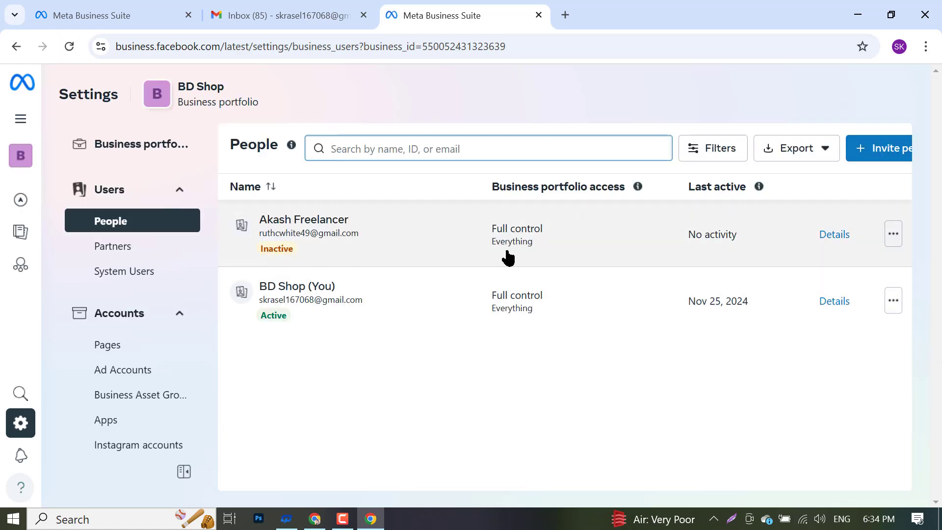
click(893, 234)
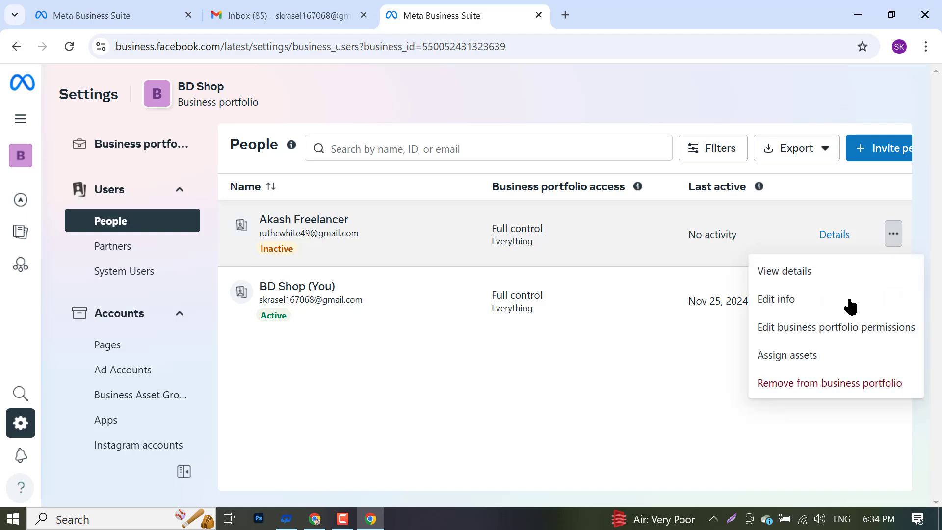
click(799, 387)
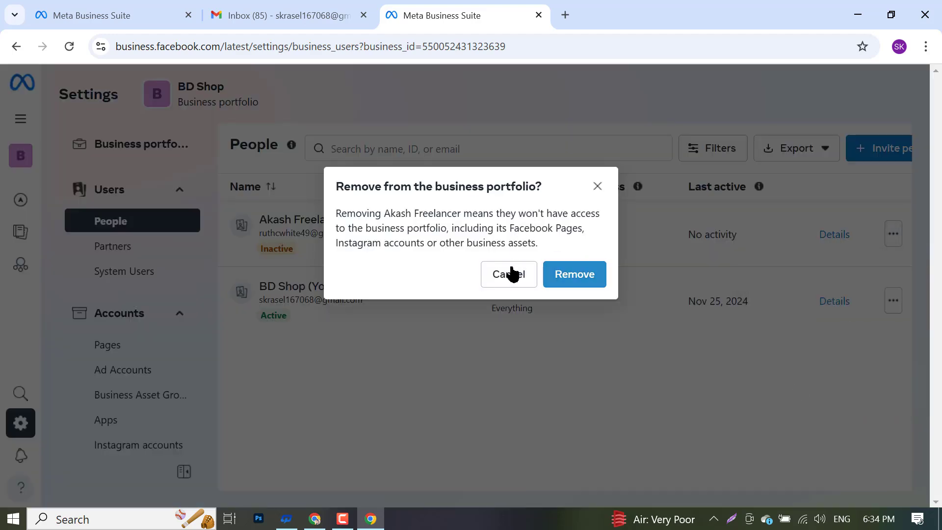
click(583, 277)
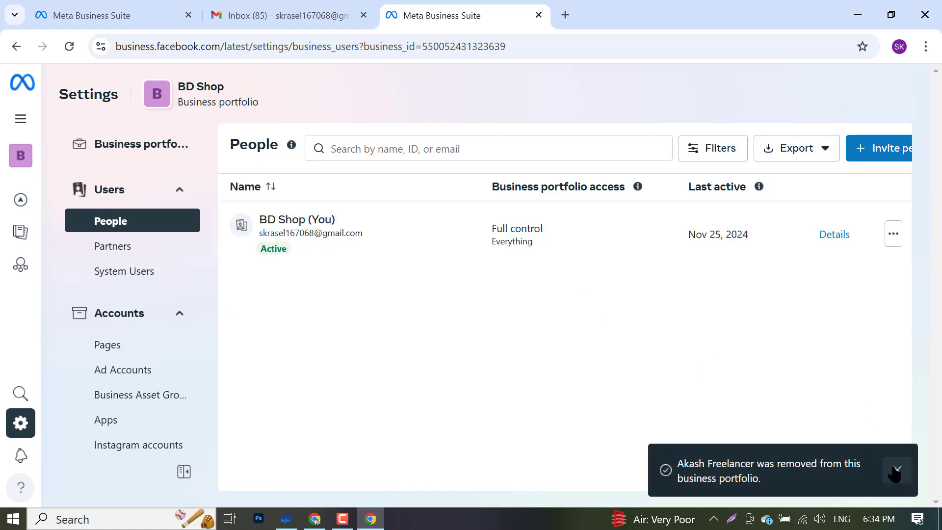
click(895, 469)
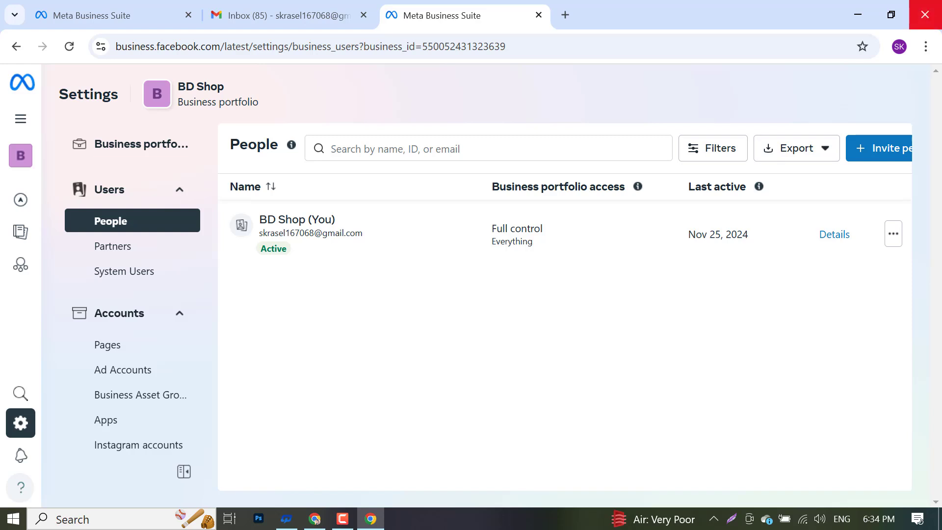
- Collapse Users, expand Accounts in the settings sidebar, and go to Ad Accounts
click(158, 318)
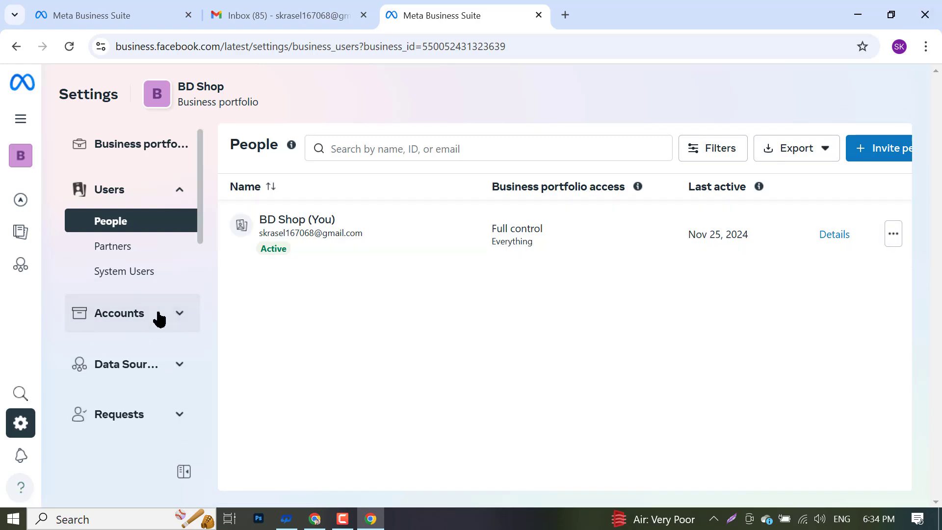
click(156, 190)
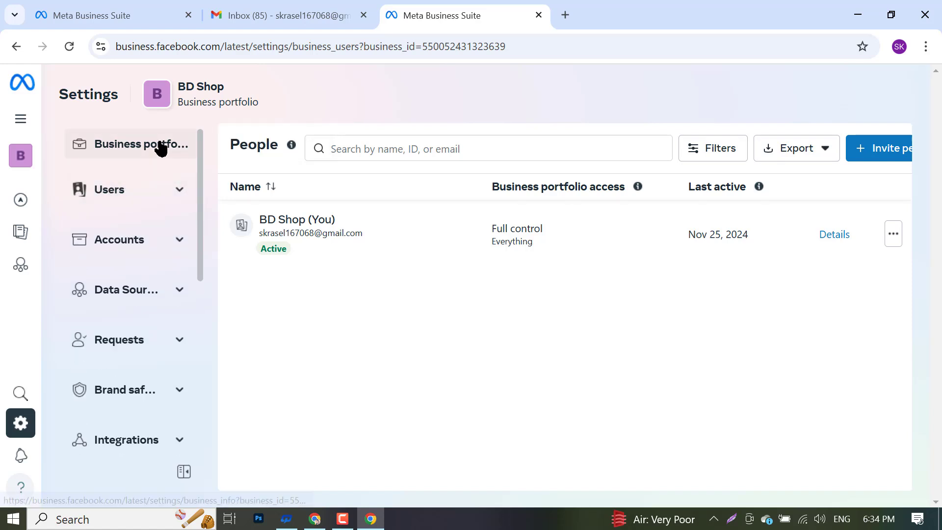
click(136, 250)
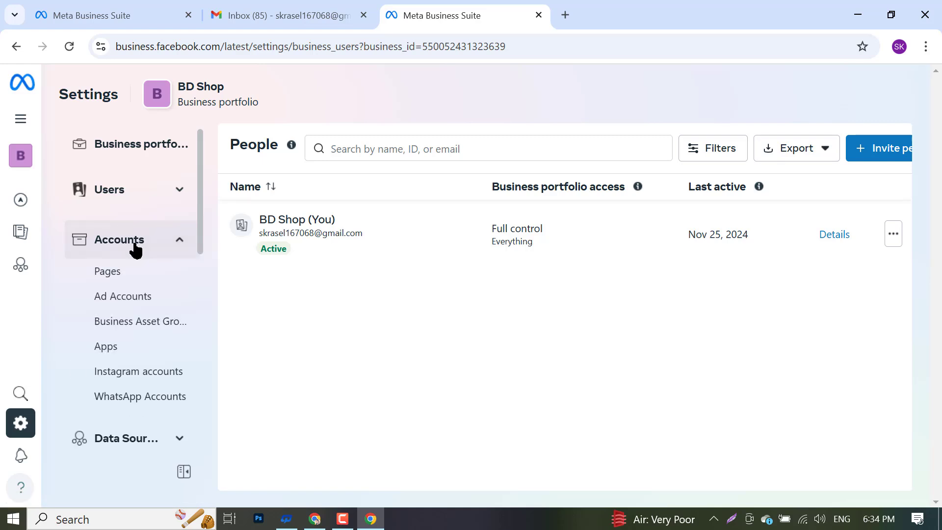
scroll(111, 286, down, 3)
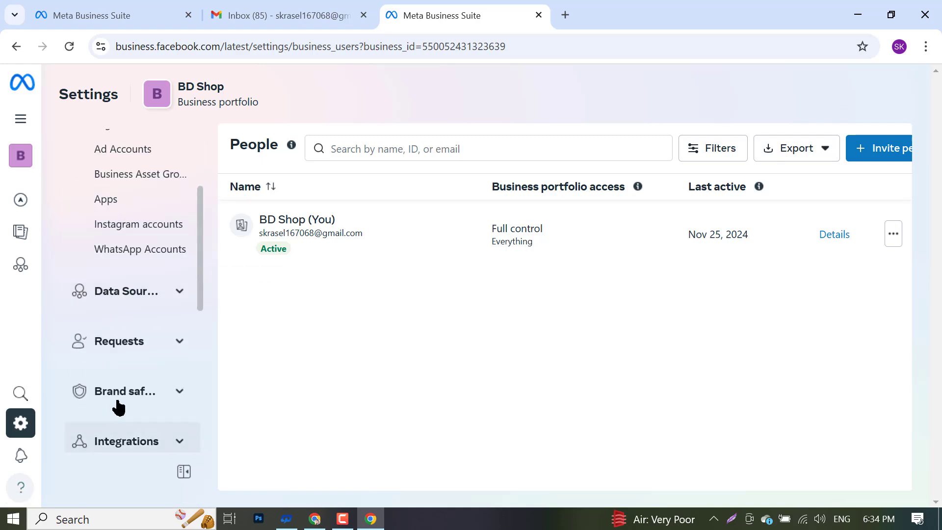
scroll(109, 281, up, 3)
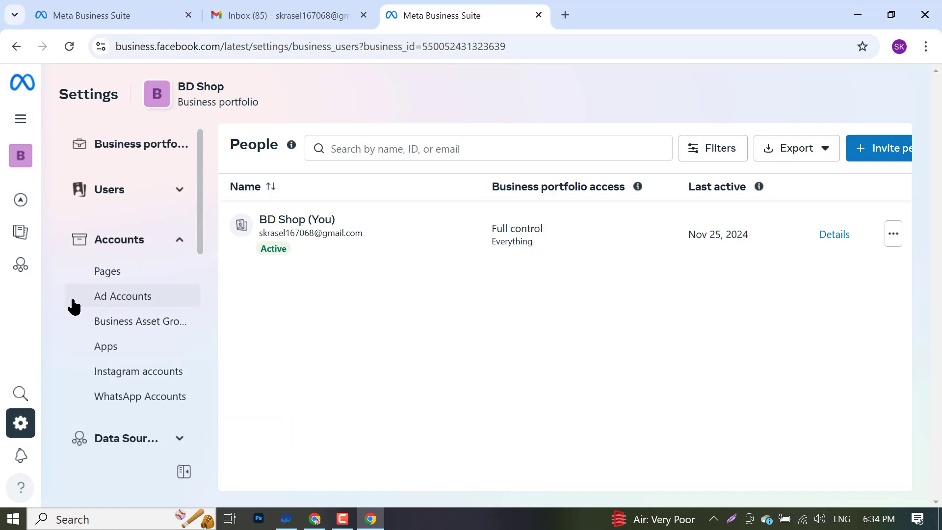
right_click(118, 302)
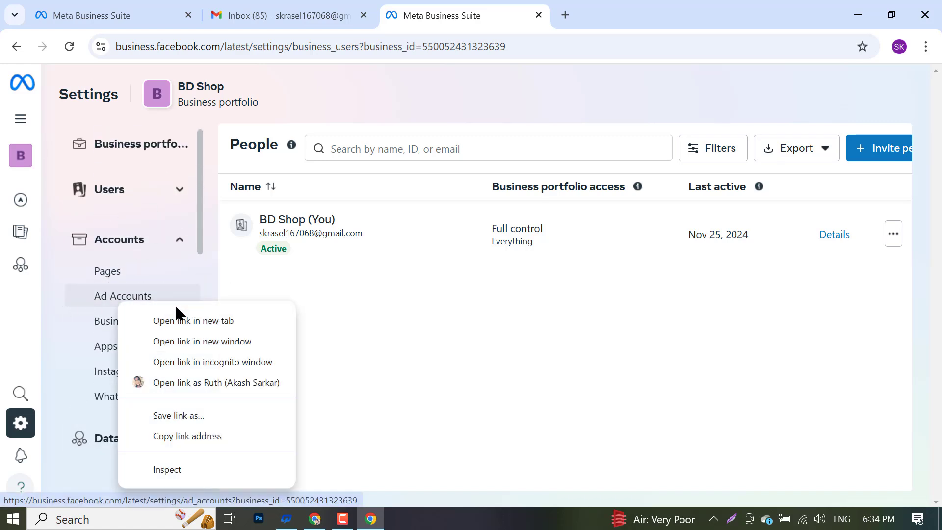
click(177, 303)
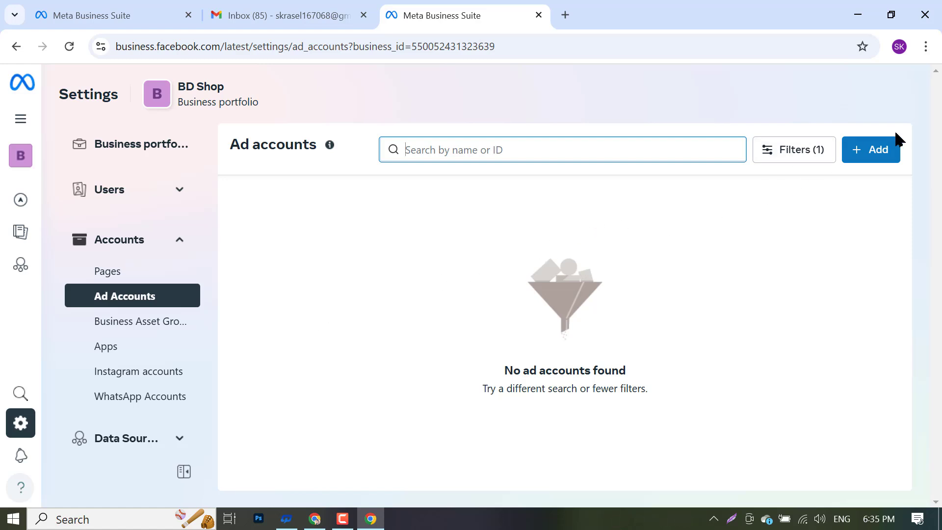
- Choose + Add > Create a new ad account and begin entering the ad account name
right_click(870, 148)
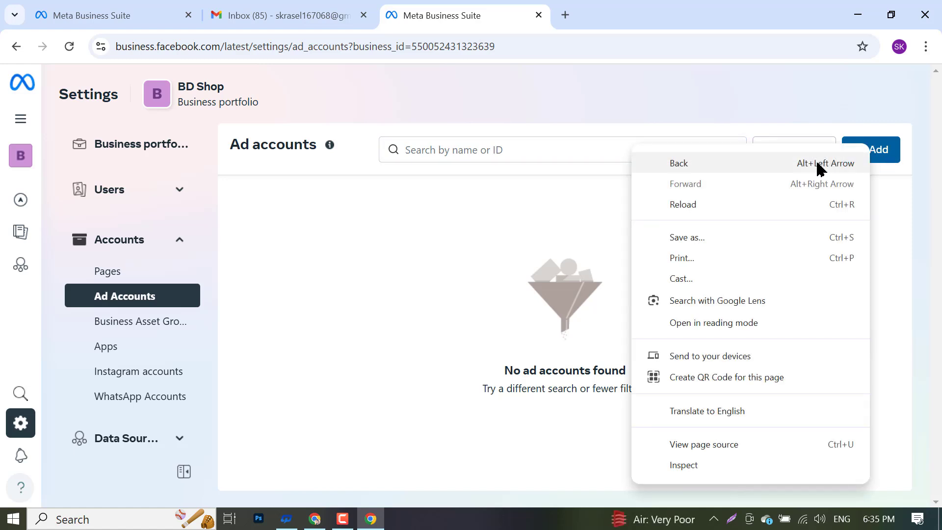
click(880, 151)
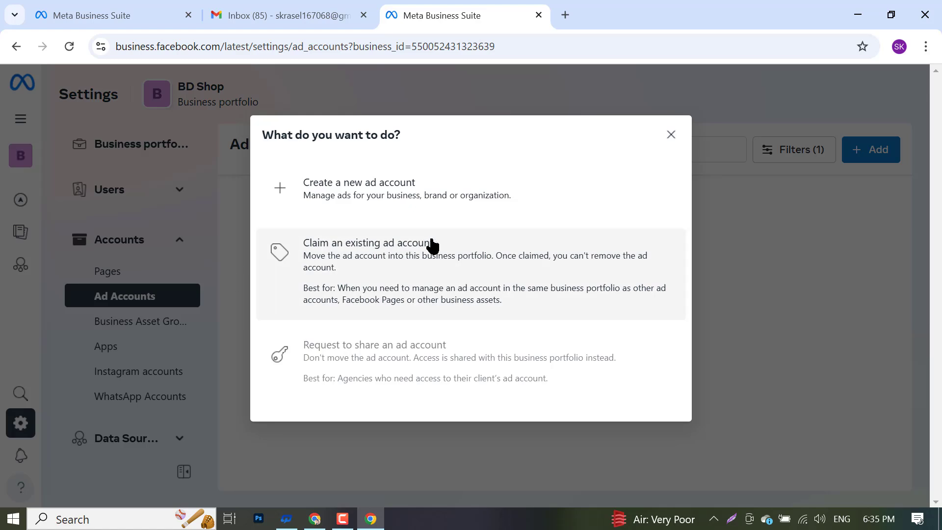
click(359, 200)
click(409, 178)
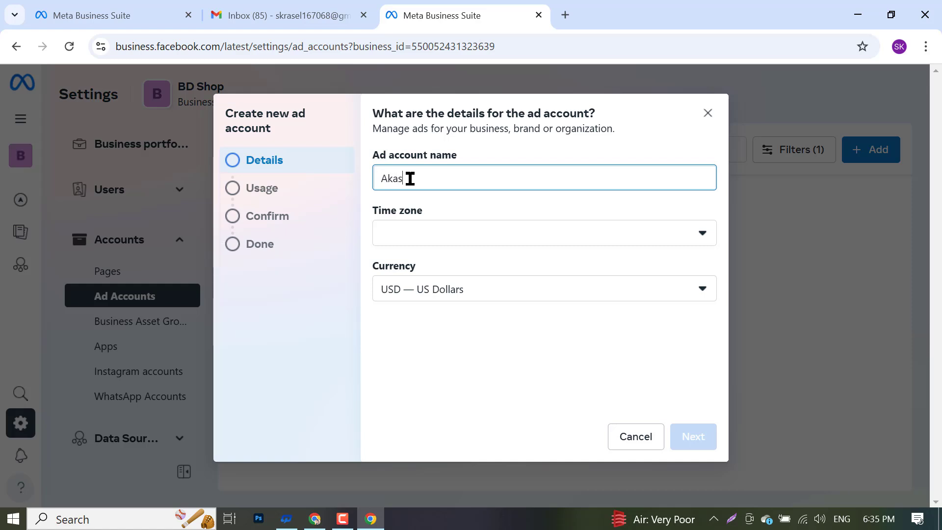
- Finish the ad account name and choose the (GMT+06:00) Asia/Dhaka time zone
text(arkar)
click(454, 240)
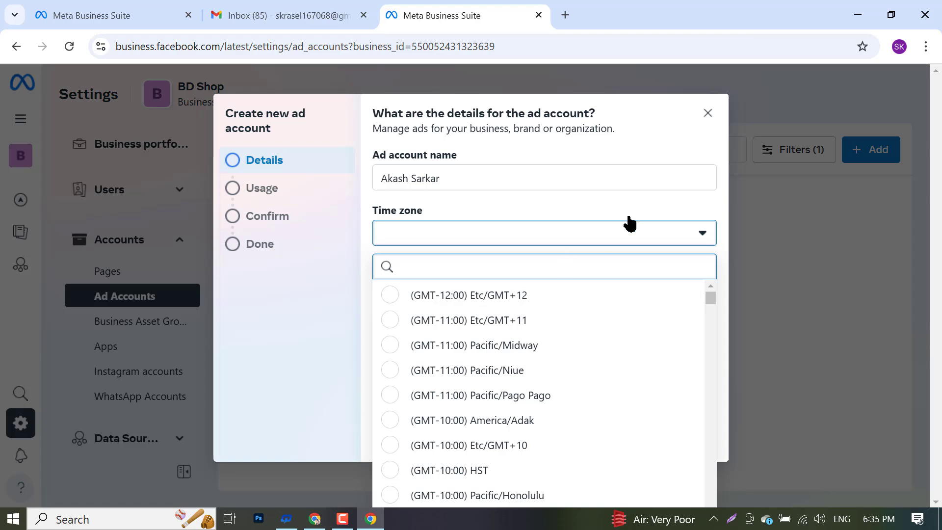
scroll(477, 349, down, 3)
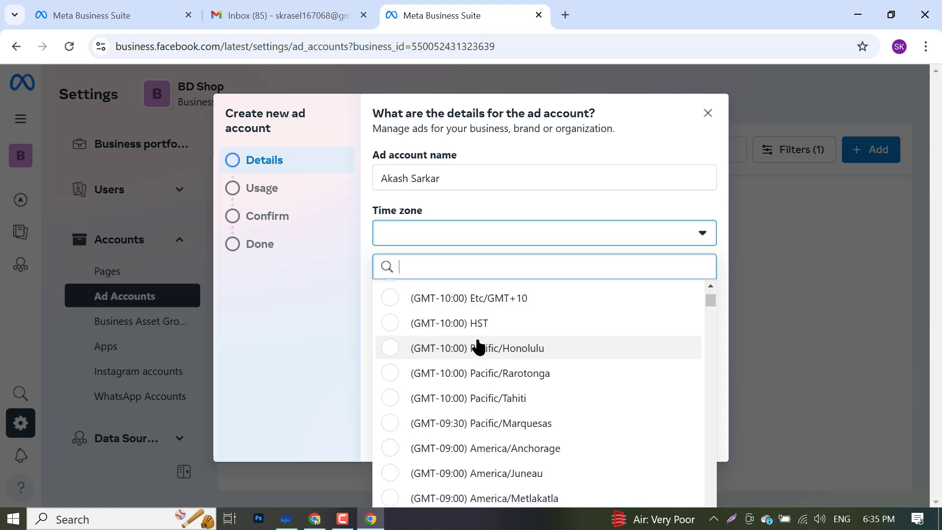
scroll(478, 348, down, 3)
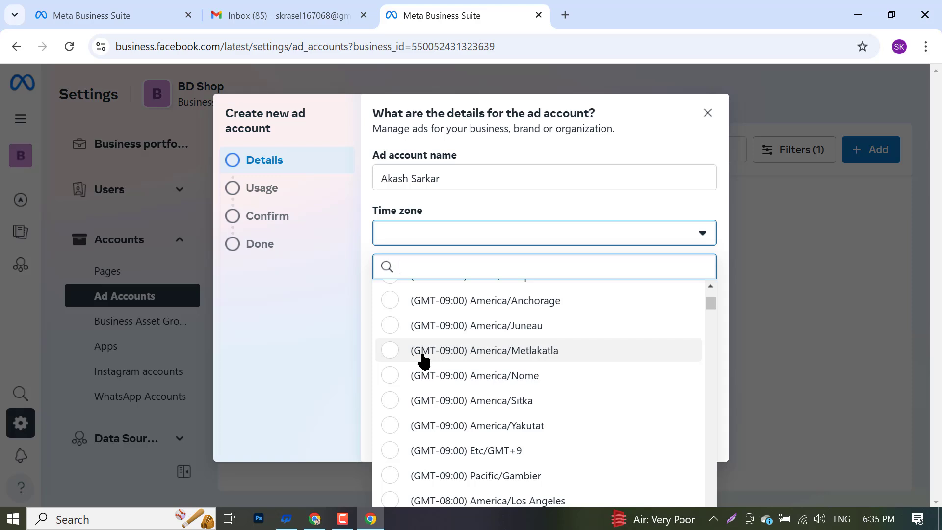
scroll(539, 373, down, 6)
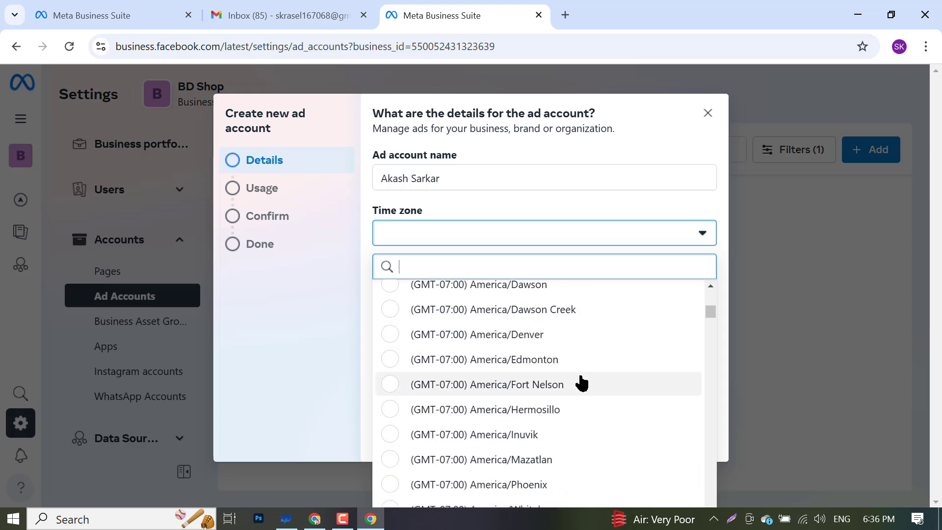
scroll(489, 409, down, 8)
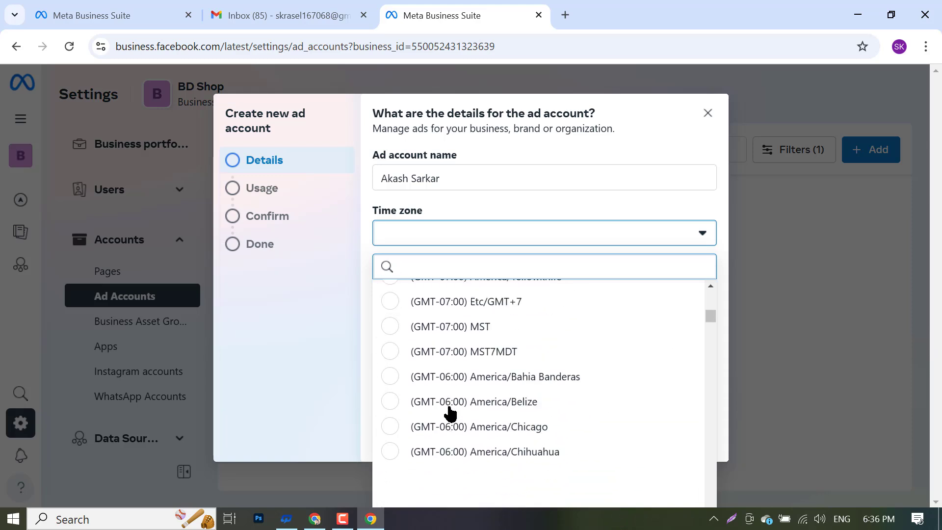
scroll(447, 410, up, 1)
scroll(448, 413, up, 10)
scroll(437, 344, down, 5)
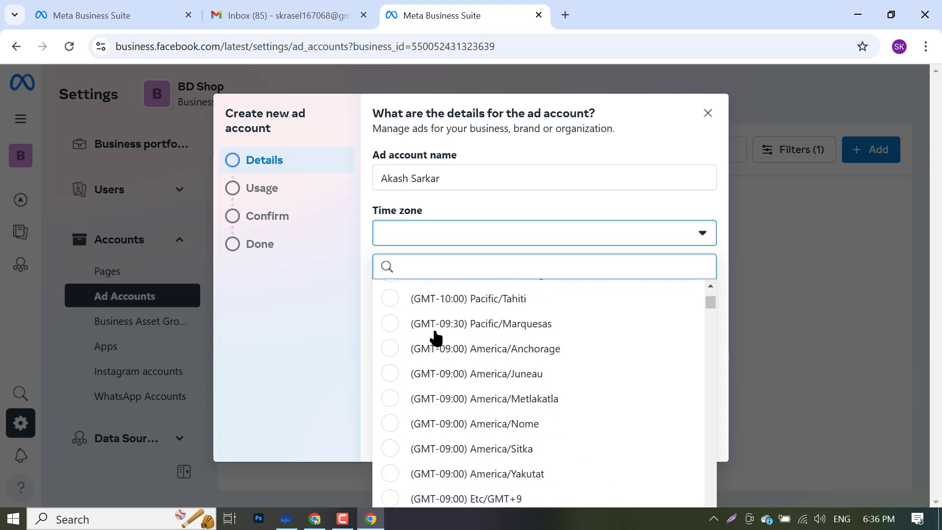
scroll(444, 297, down, 10)
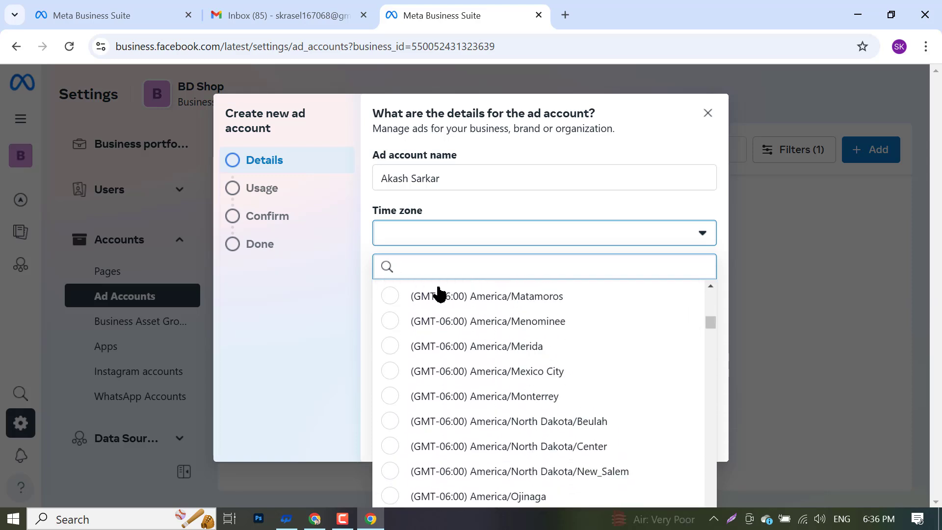
scroll(446, 392, down, 10)
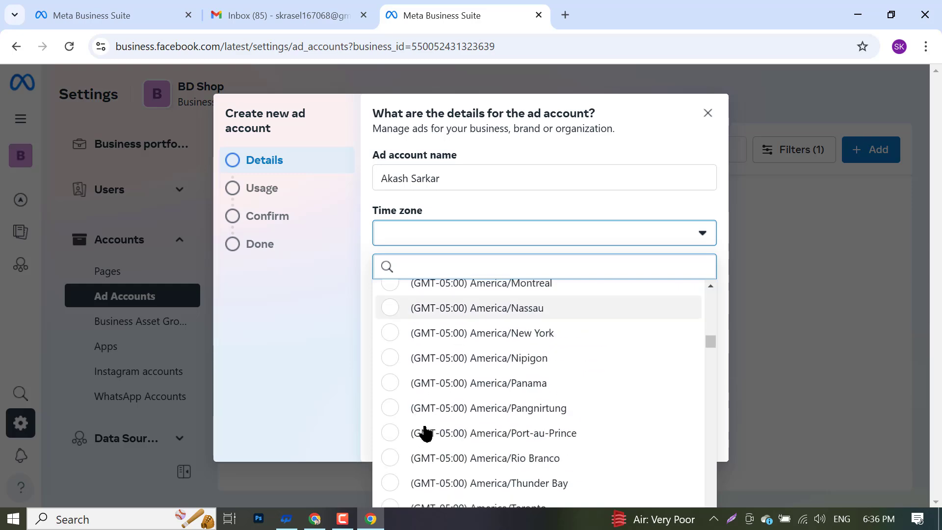
scroll(424, 434, down, 15)
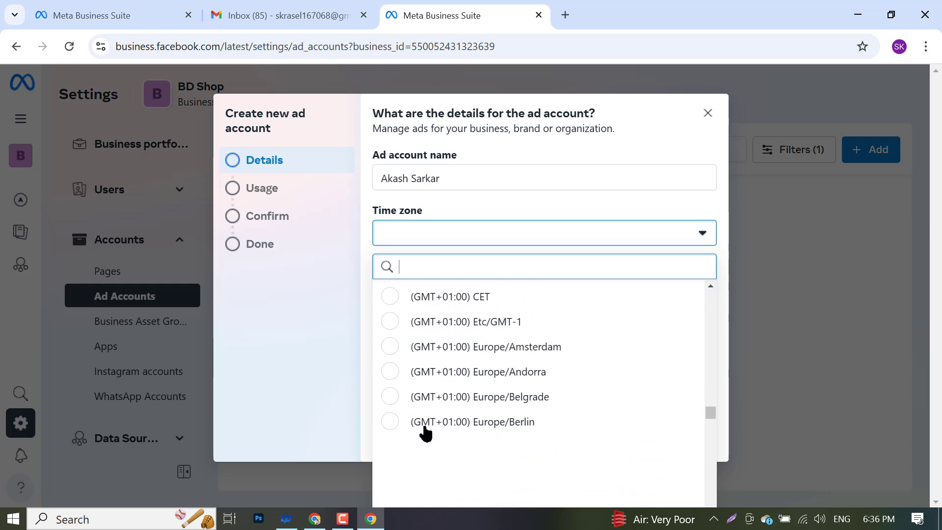
scroll(424, 433, down, 15)
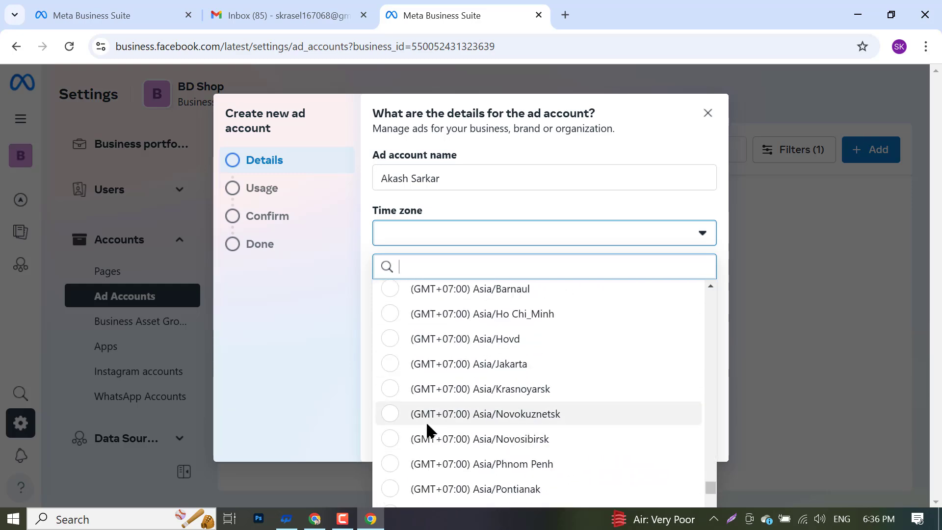
scroll(463, 358, up, 3)
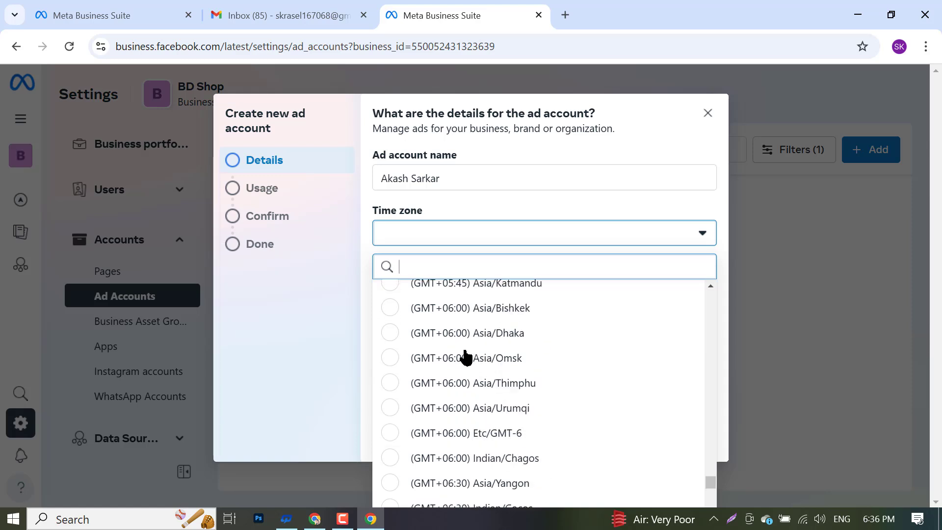
click(420, 337)
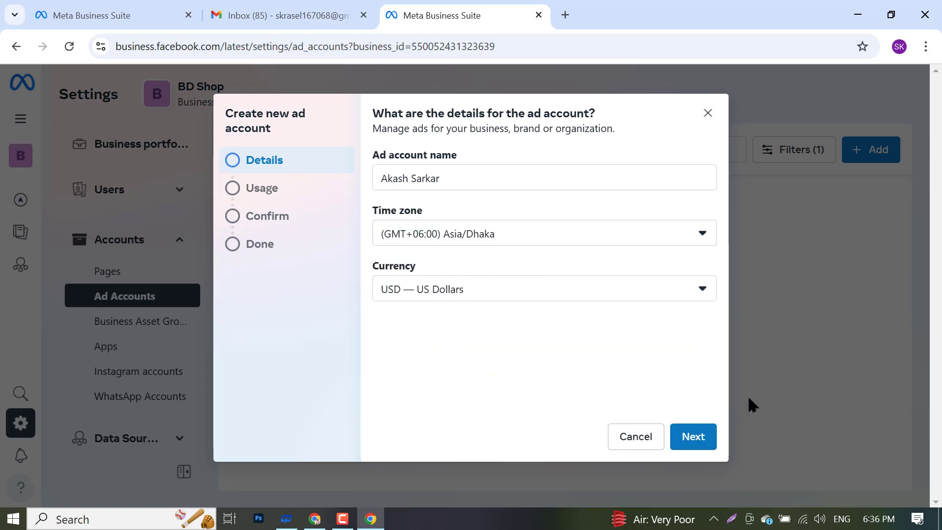
click(470, 293)
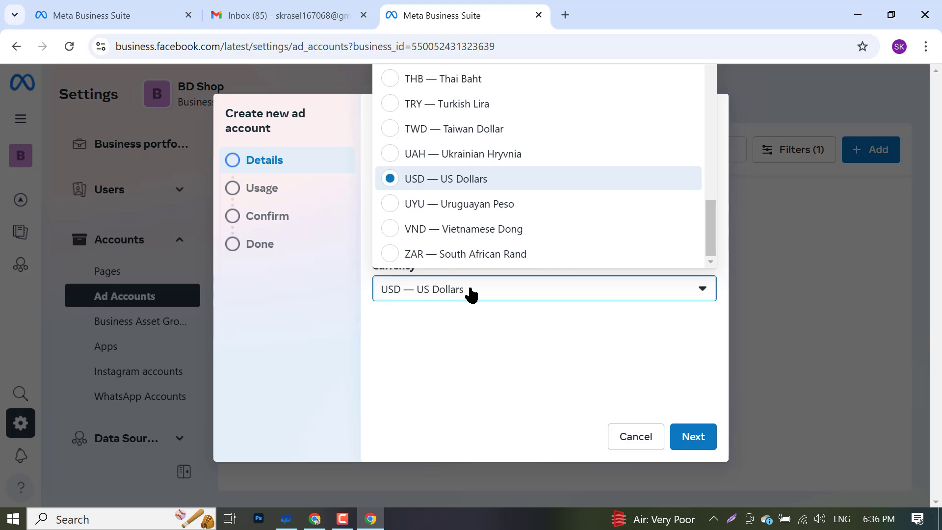
scroll(411, 189, up, 15)
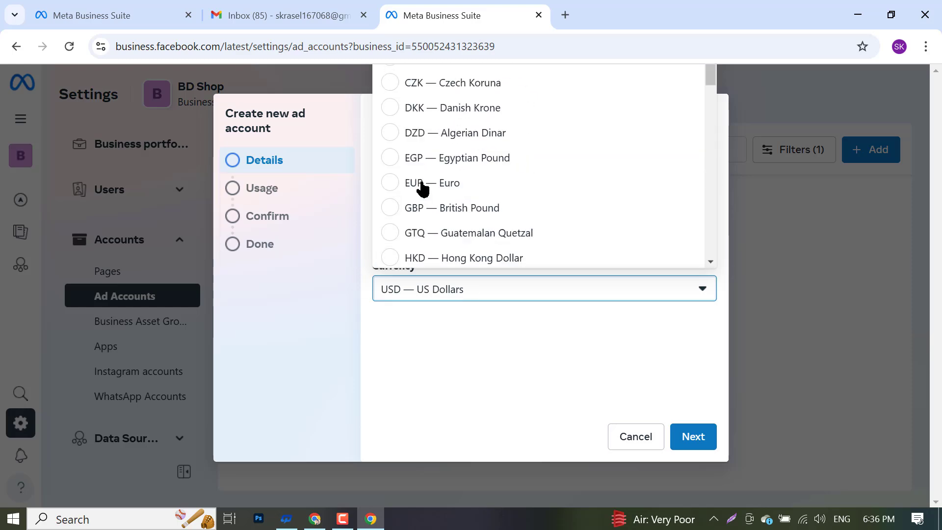
scroll(466, 186, down, 15)
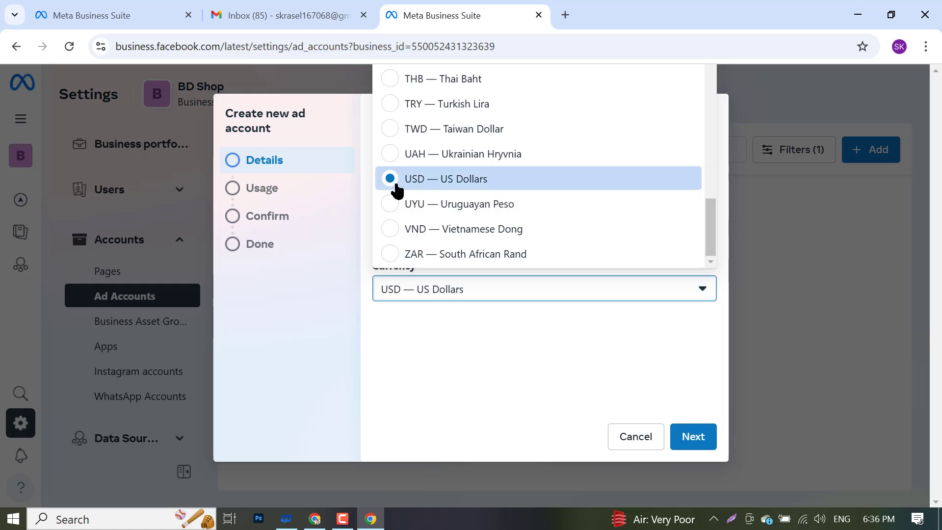
- Keep US Dollars currency, mark the account for my business, accept the policies and create it
click(448, 186)
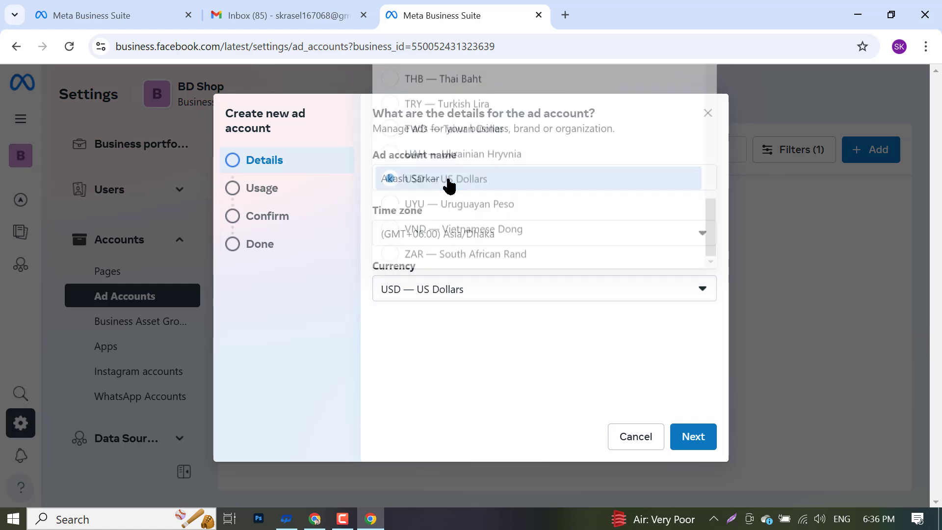
click(693, 438)
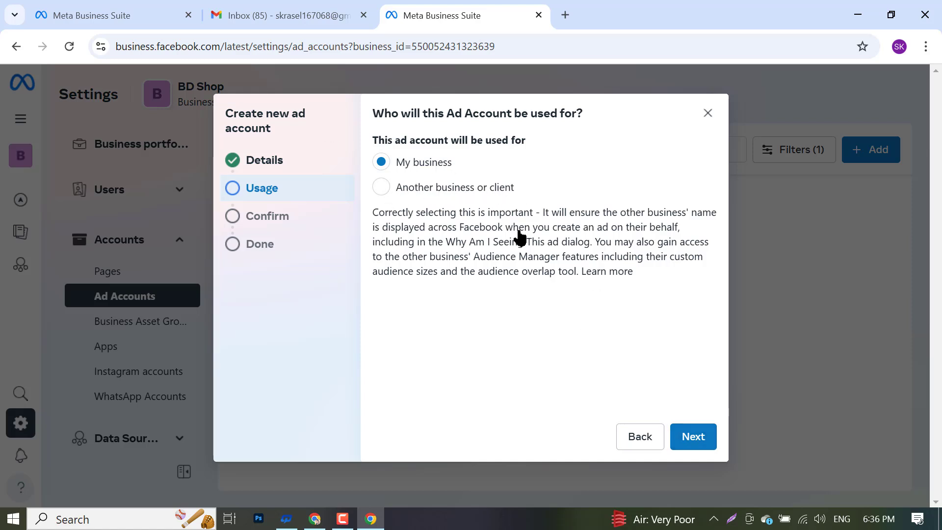
click(692, 444)
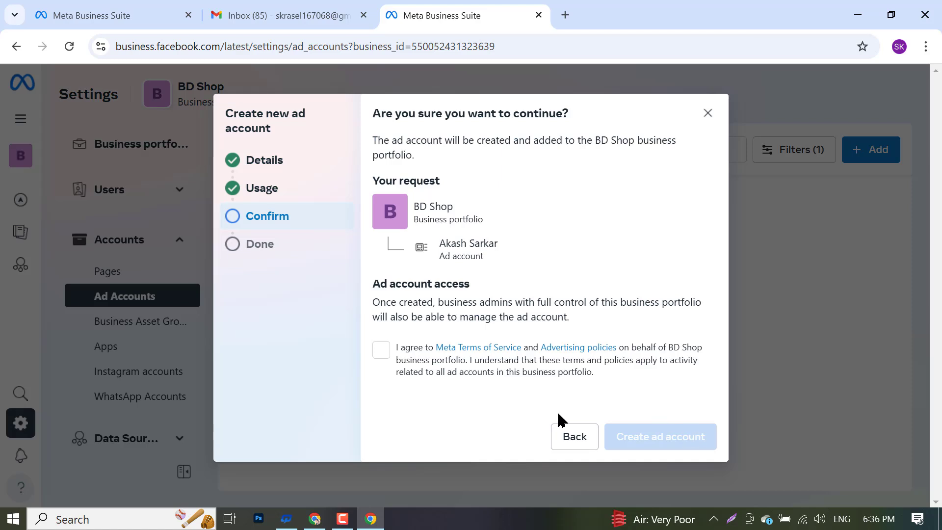
click(386, 351)
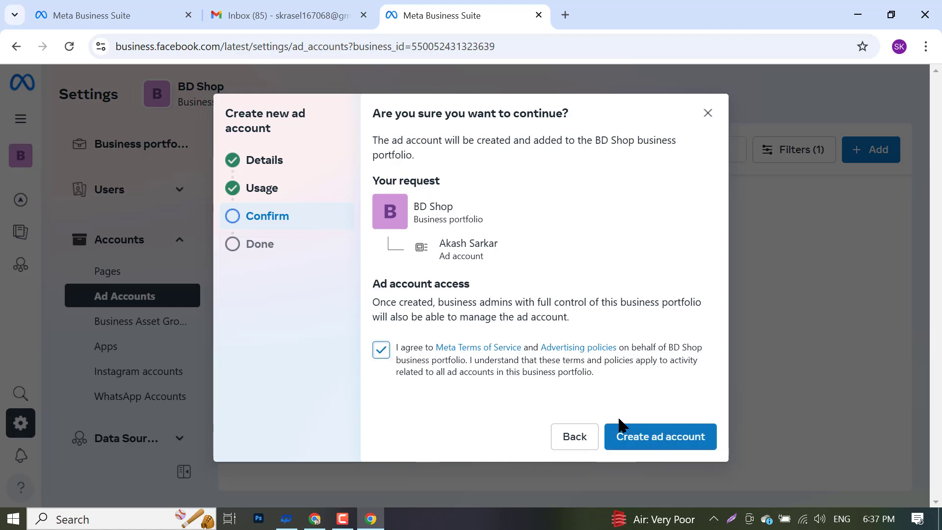
click(656, 434)
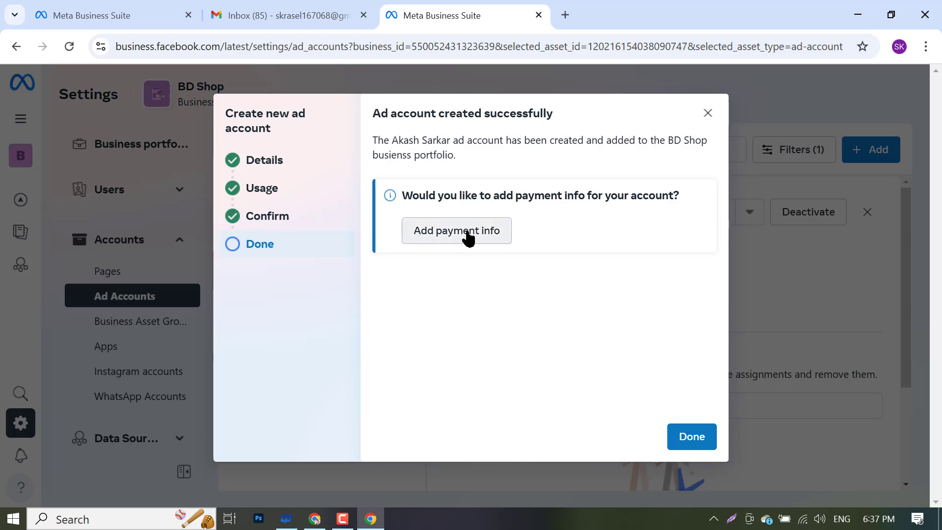
- Close the wizard with Done, reload settings and return to the Ad Accounts list
click(686, 434)
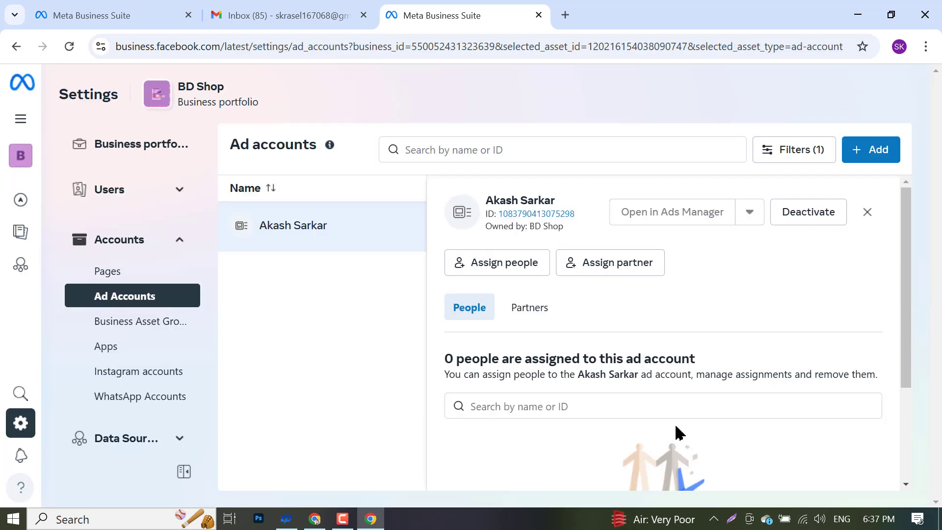
scroll(452, 351, down, 3)
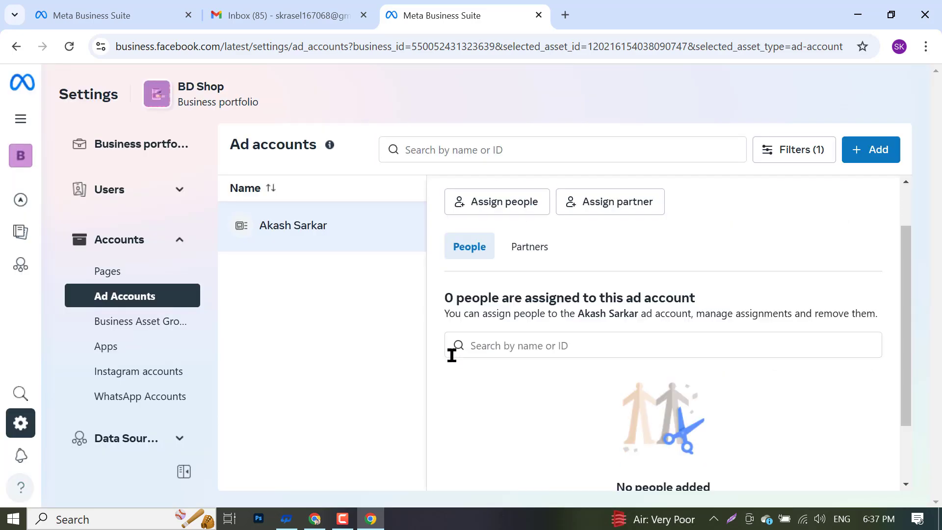
click(69, 47)
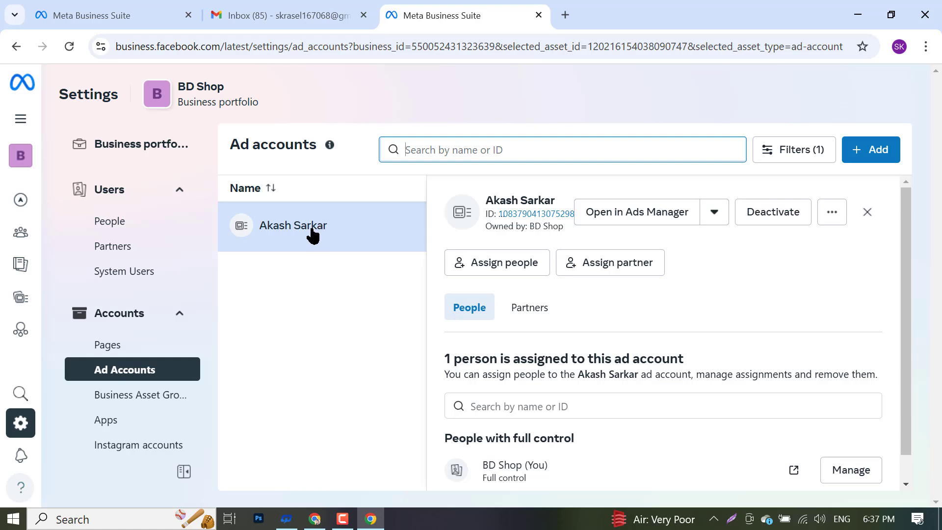
click(99, 370)
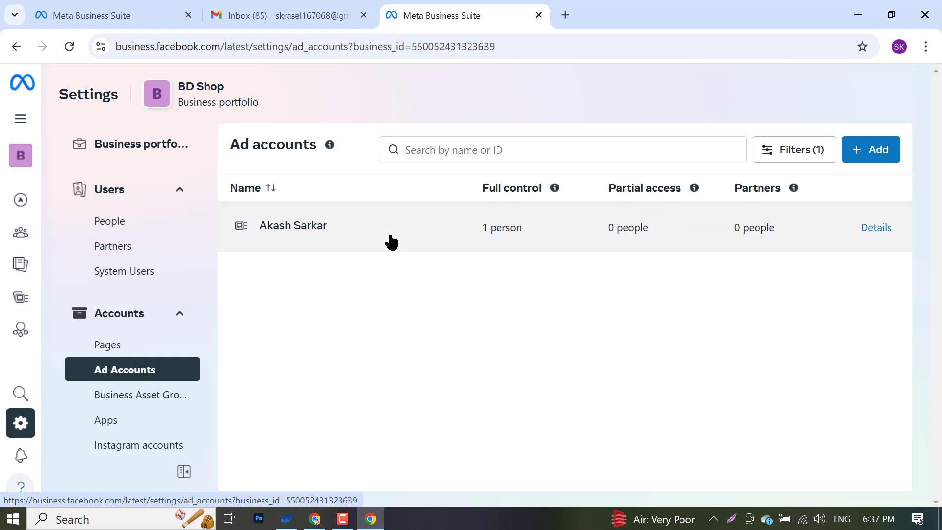
- Try adding another ad account (limit reached), check Filters, then open the new account's details
click(865, 149)
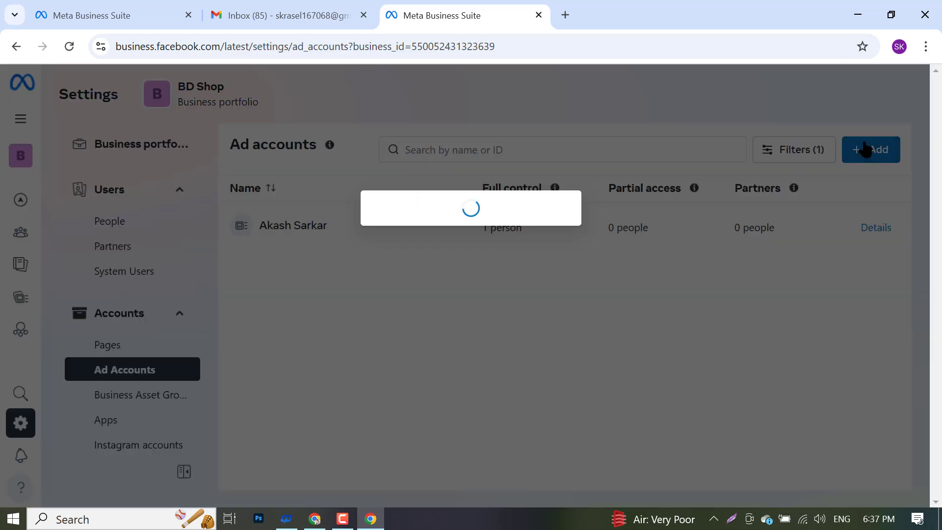
mouse_move(270, 266)
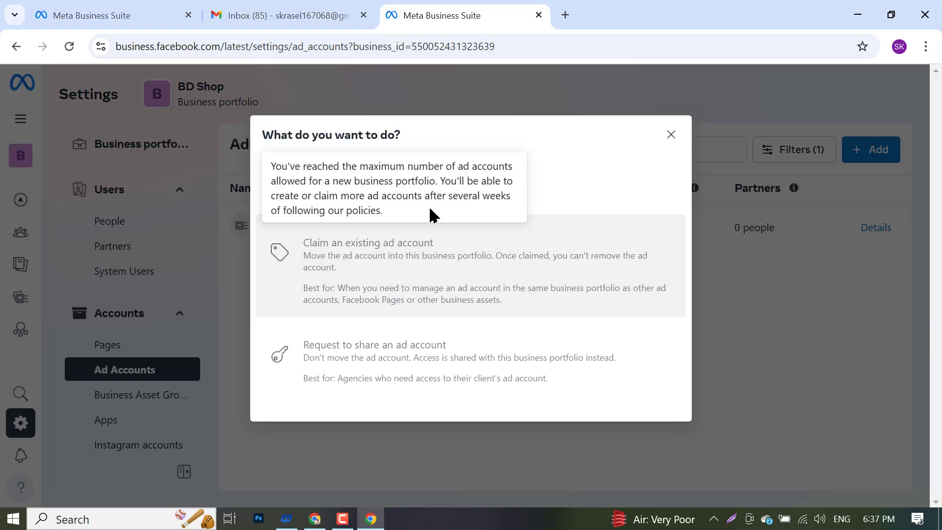
mouse_move(387, 187)
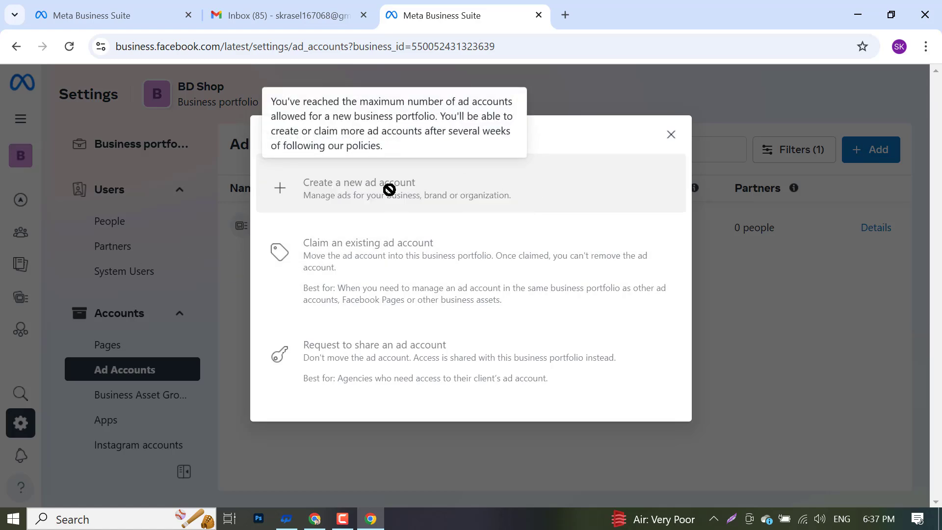
click(676, 136)
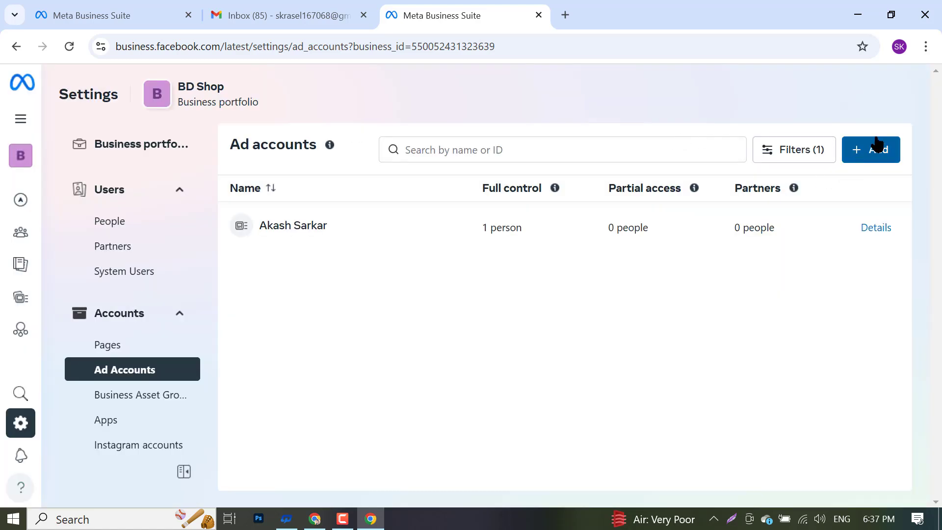
click(820, 157)
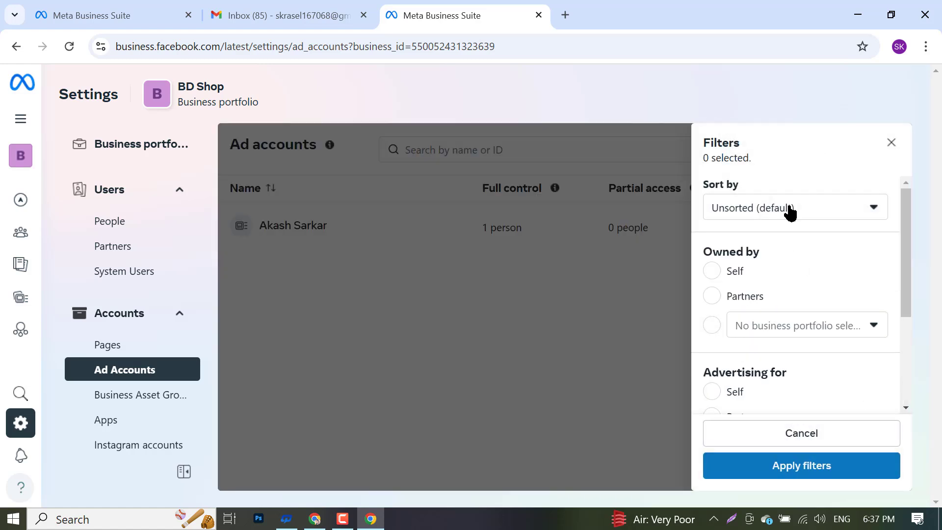
click(524, 357)
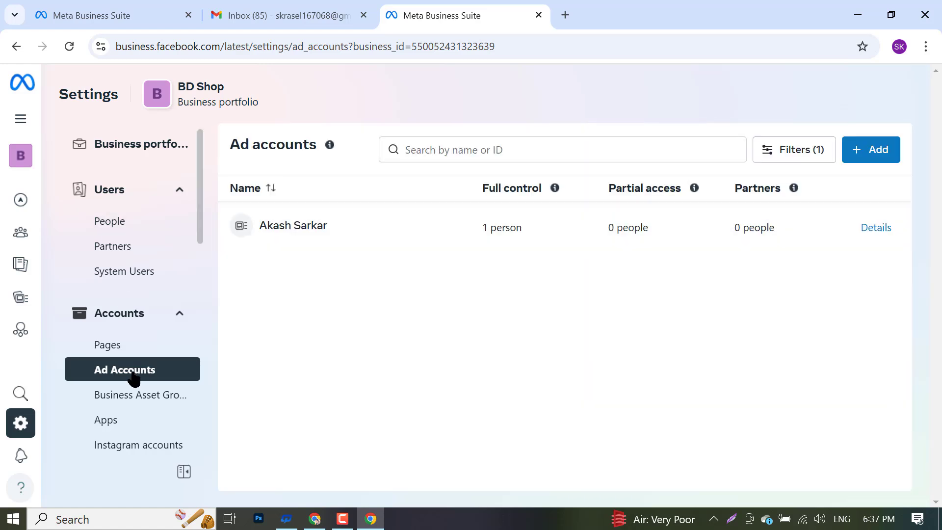
click(852, 155)
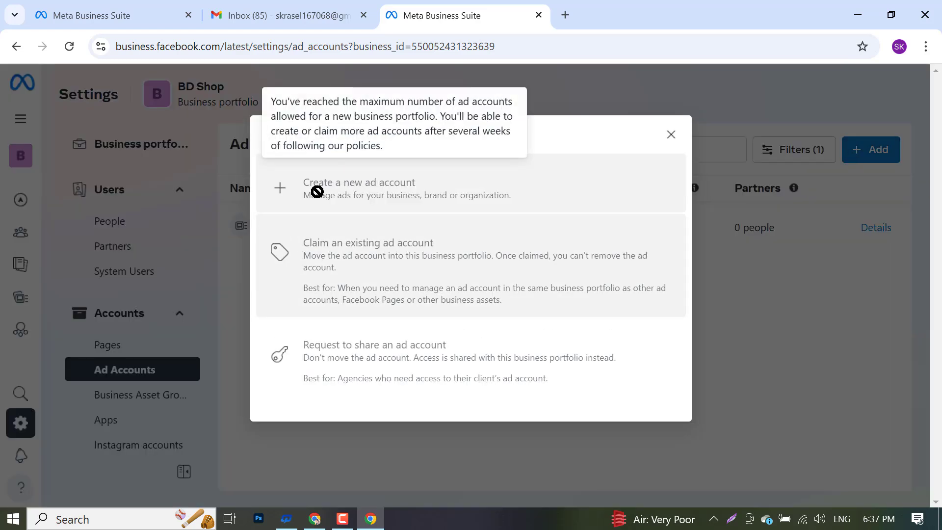
click(671, 134)
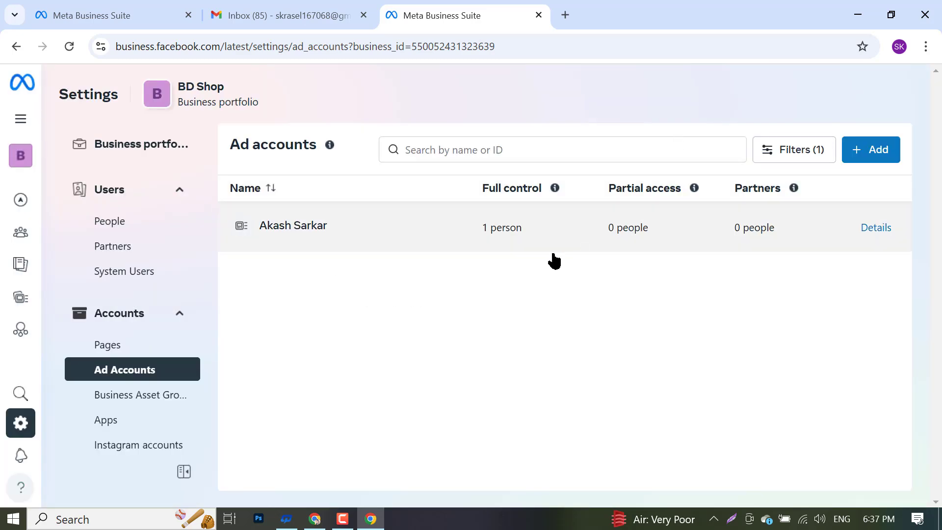
click(323, 229)
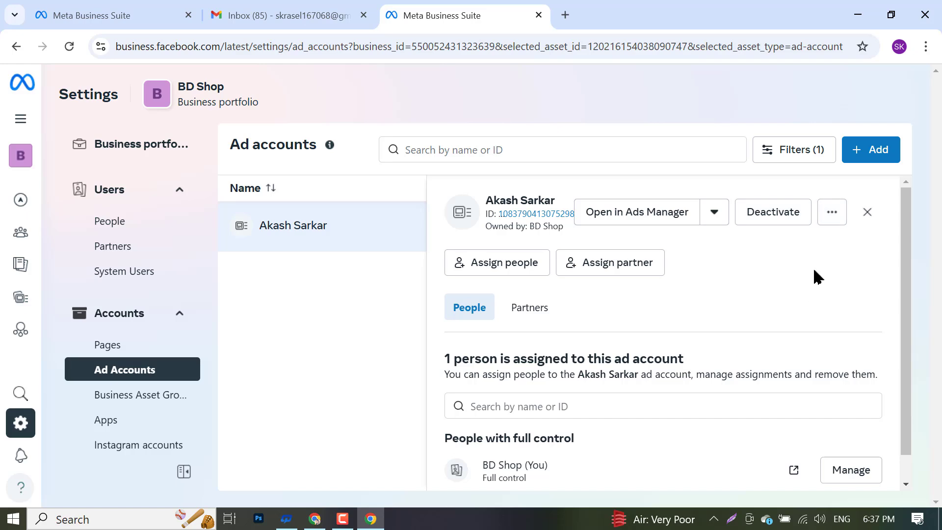
click(830, 217)
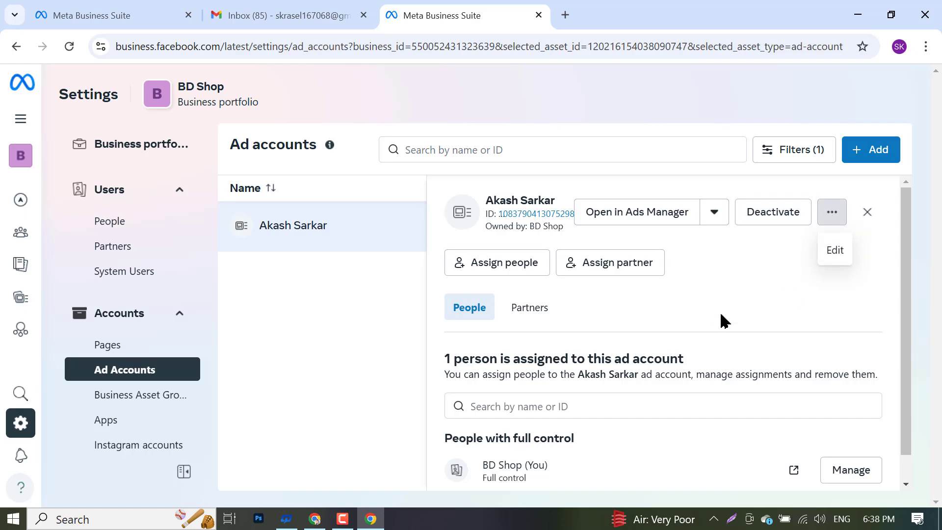
click(835, 250)
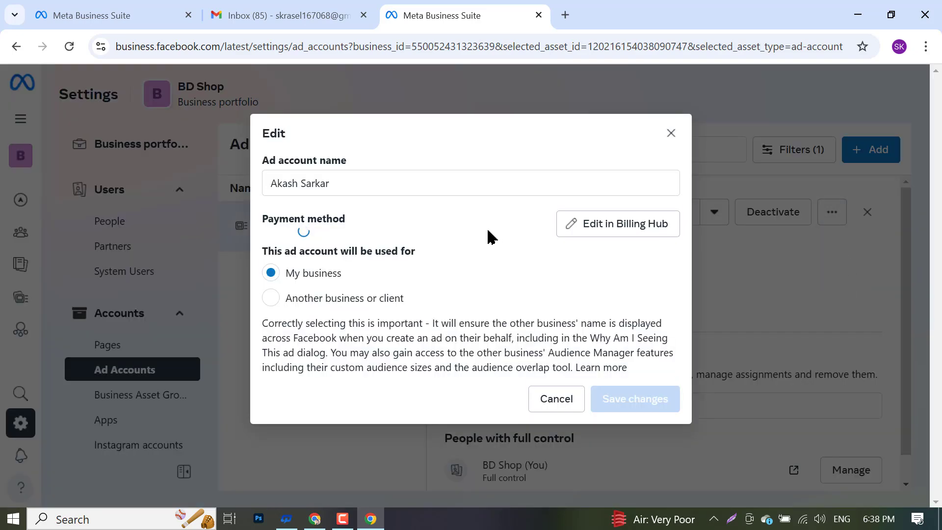
triple_click(350, 182)
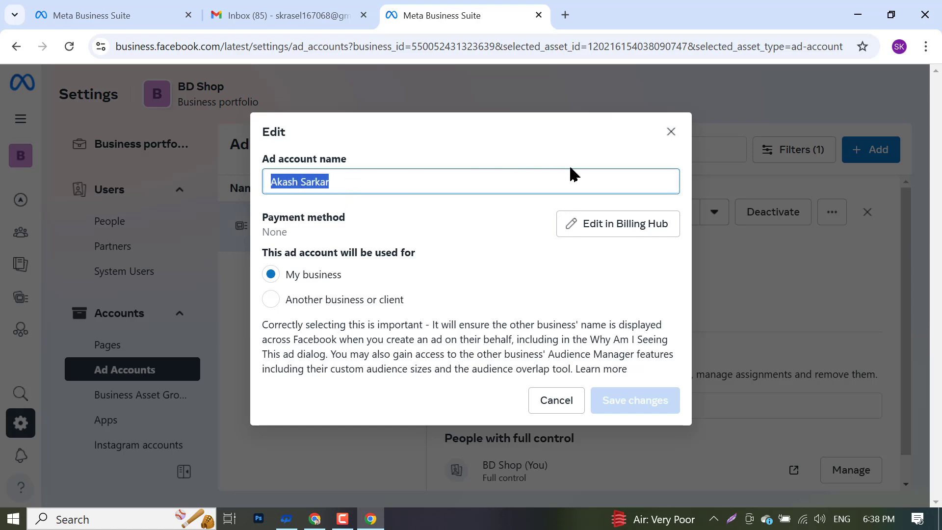
click(269, 300)
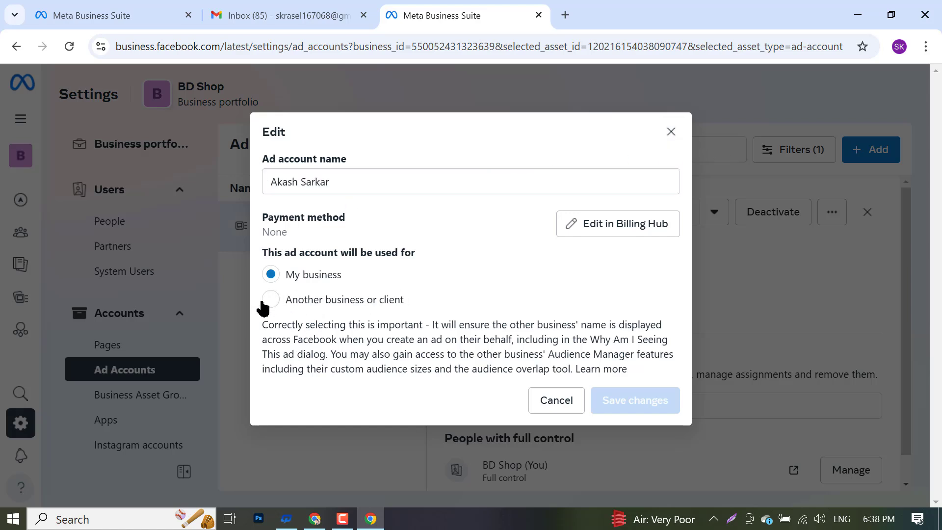
click(399, 296)
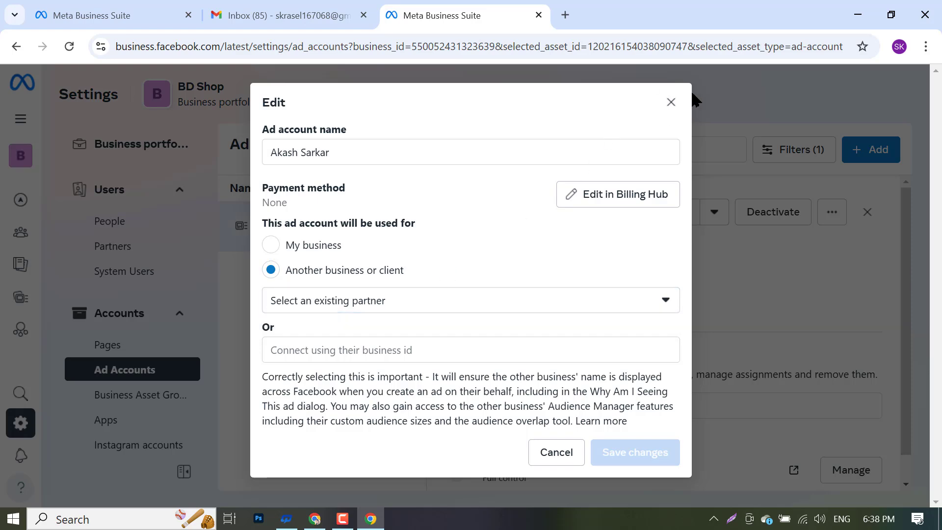
click(670, 102)
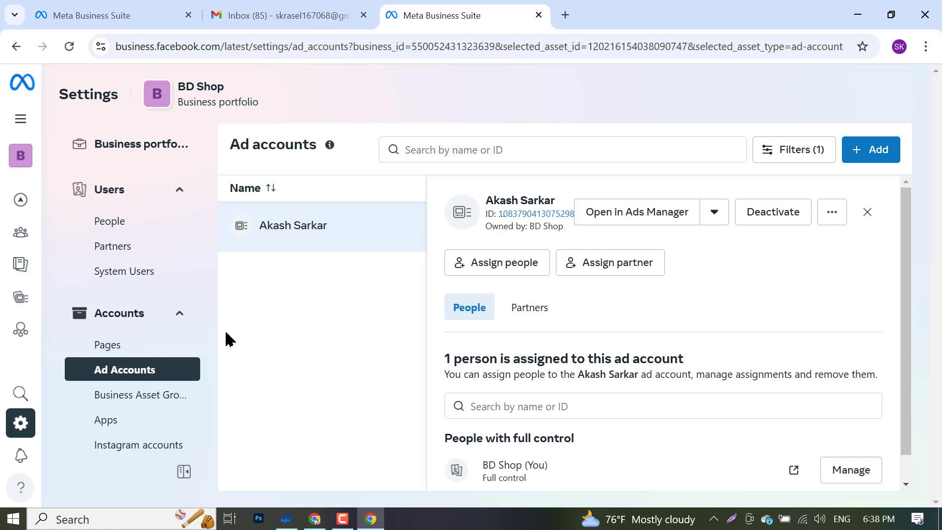
- Open the new ad account in Ads Manager, checking the loading tab and the settings tab
scroll(439, 433, down, 1)
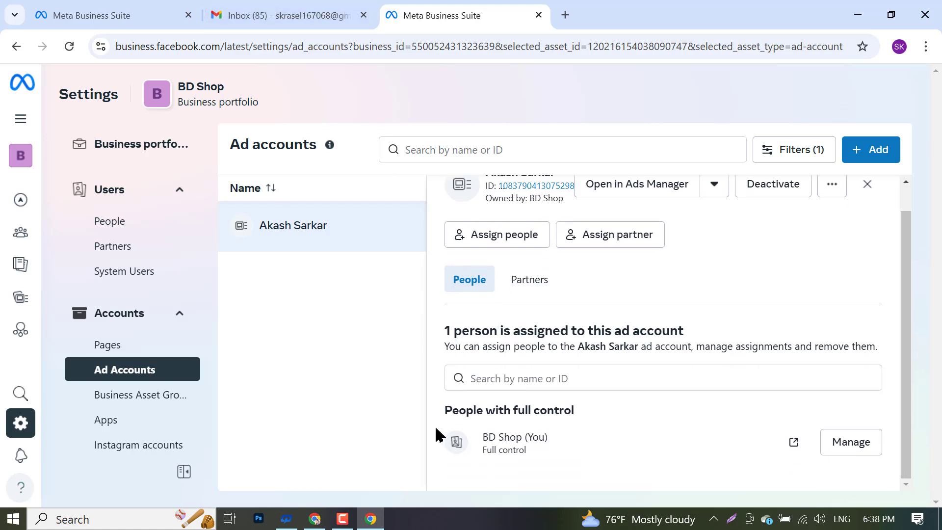
scroll(487, 444, up, 1)
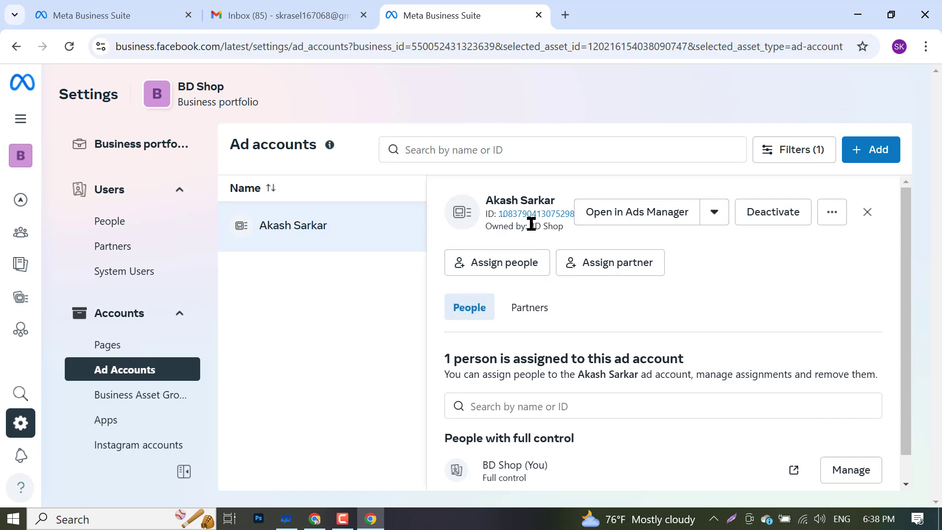
click(631, 219)
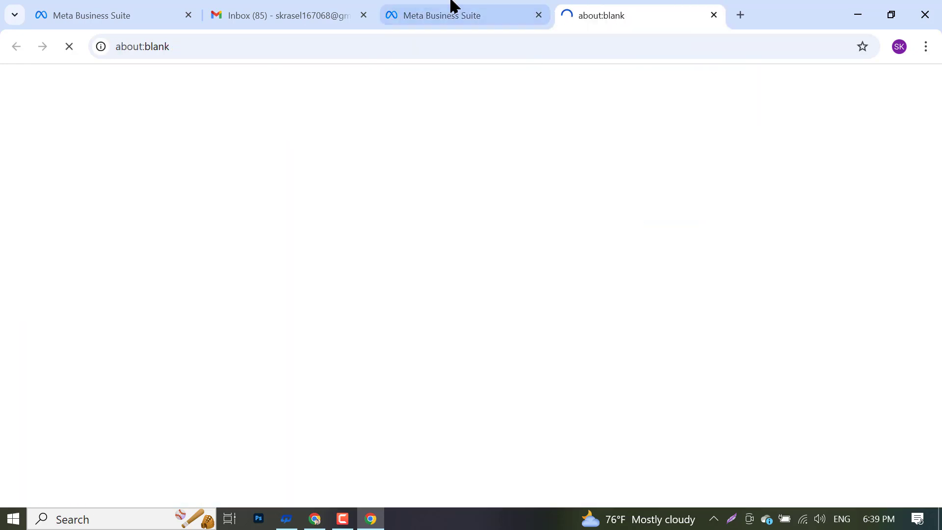
click(450, 10)
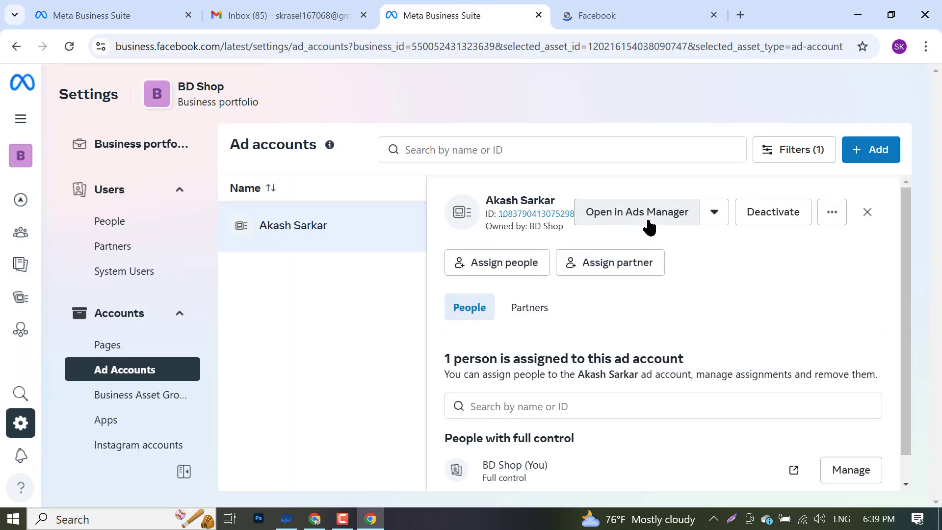
click(663, 6)
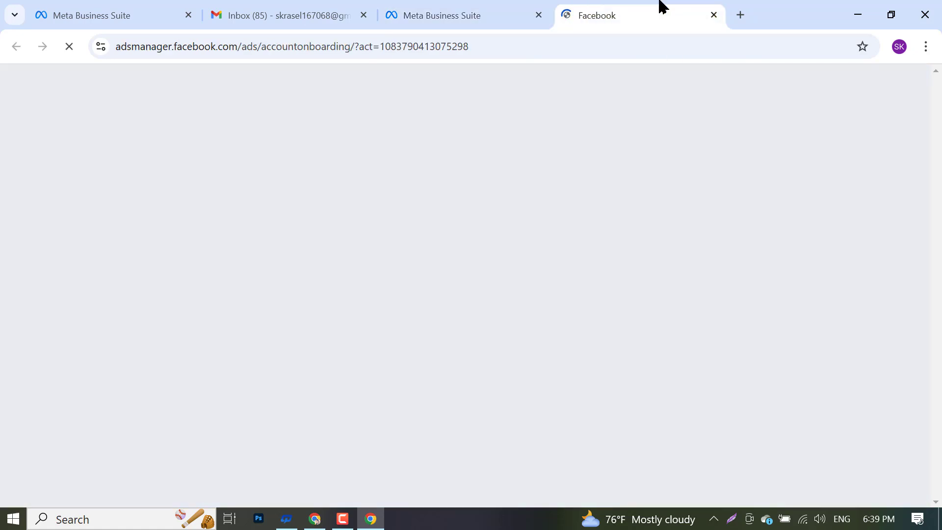
click(487, 8)
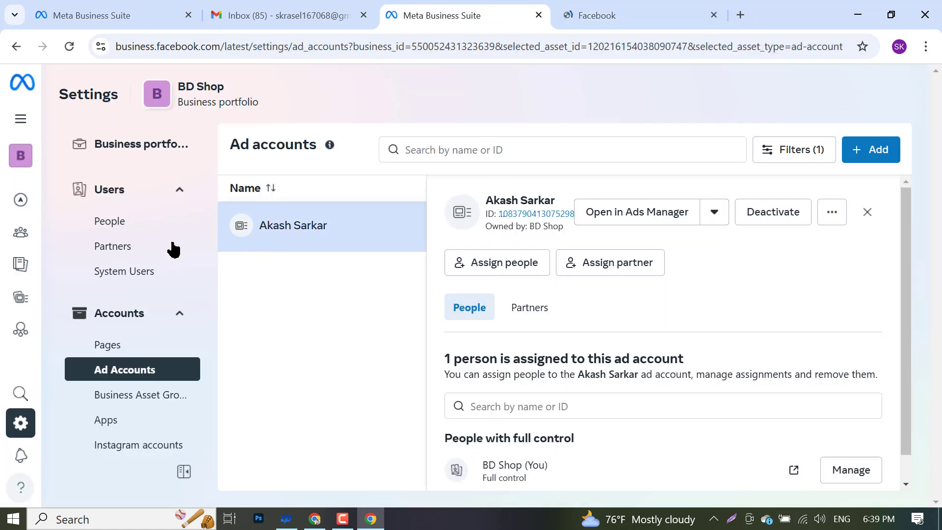
- Reopen the ad account's details from the Ad Accounts list and switch to its Ads Manager tab
click(130, 316)
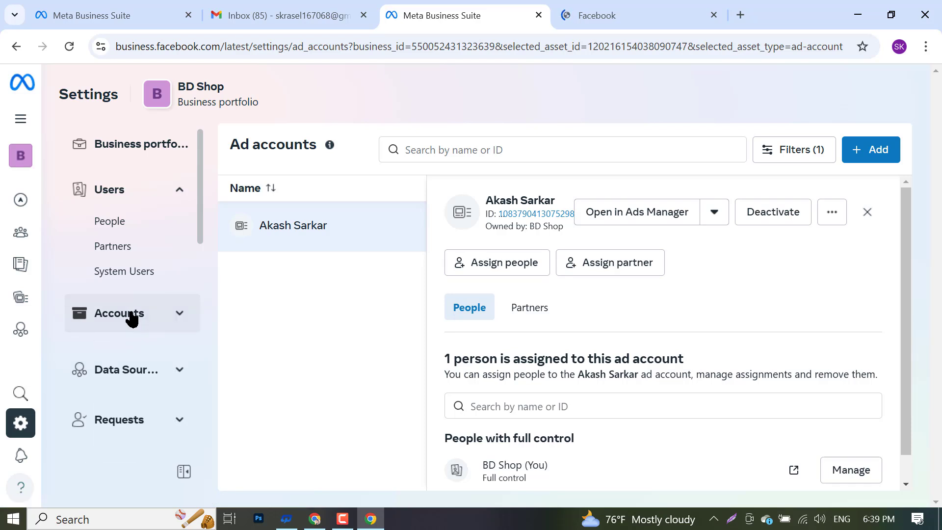
click(130, 317)
click(141, 371)
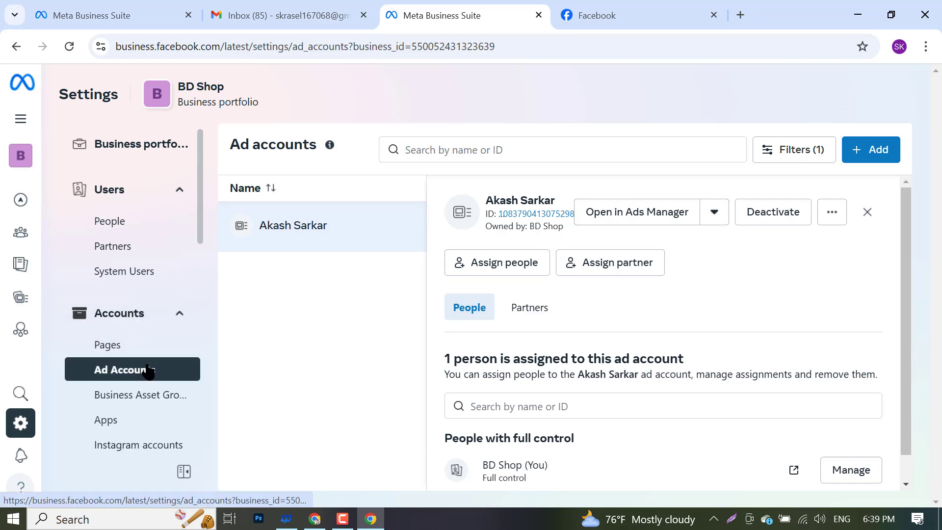
click(330, 238)
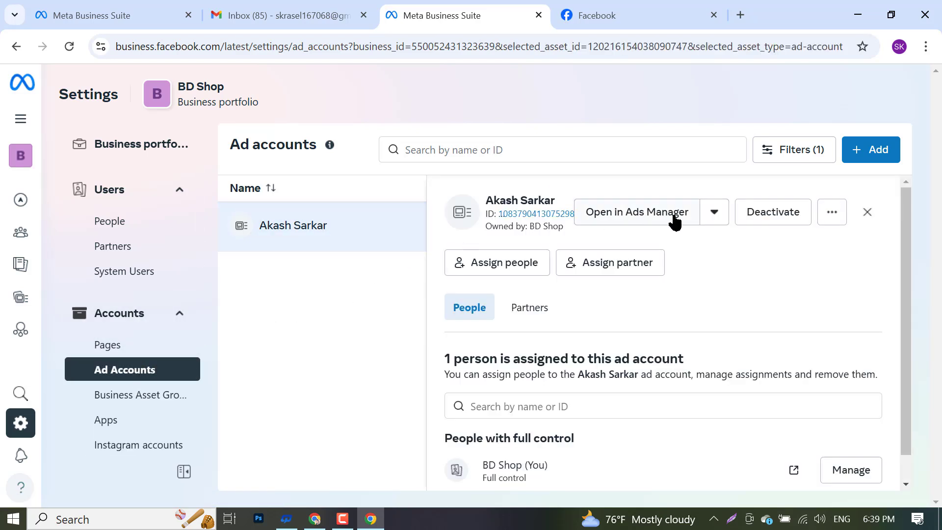
click(576, 9)
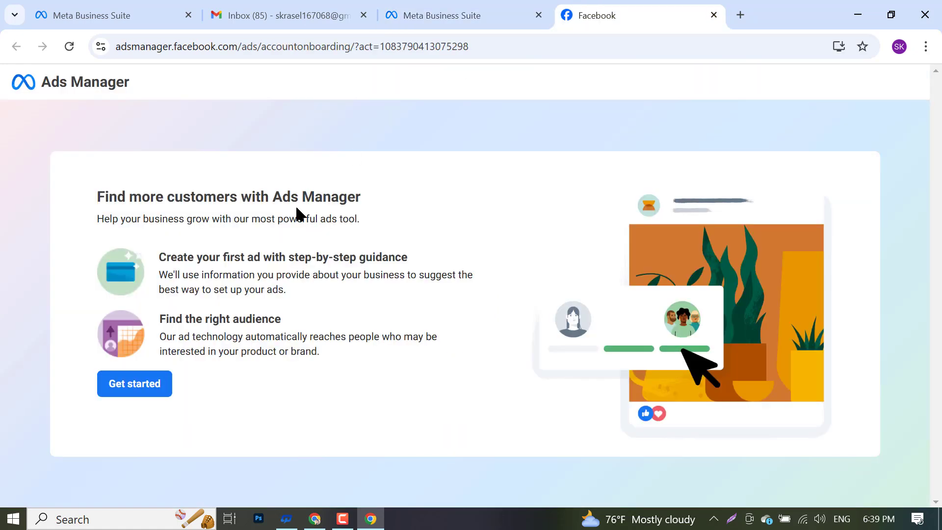
- Get started with BD Shop, accept the non-discrimination policy, and continue with the Bd Shop Page
click(131, 390)
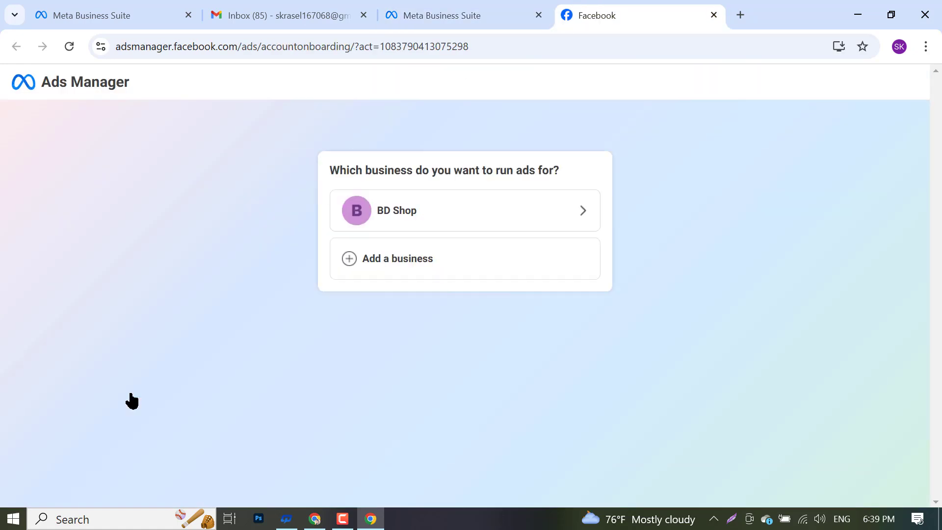
click(420, 223)
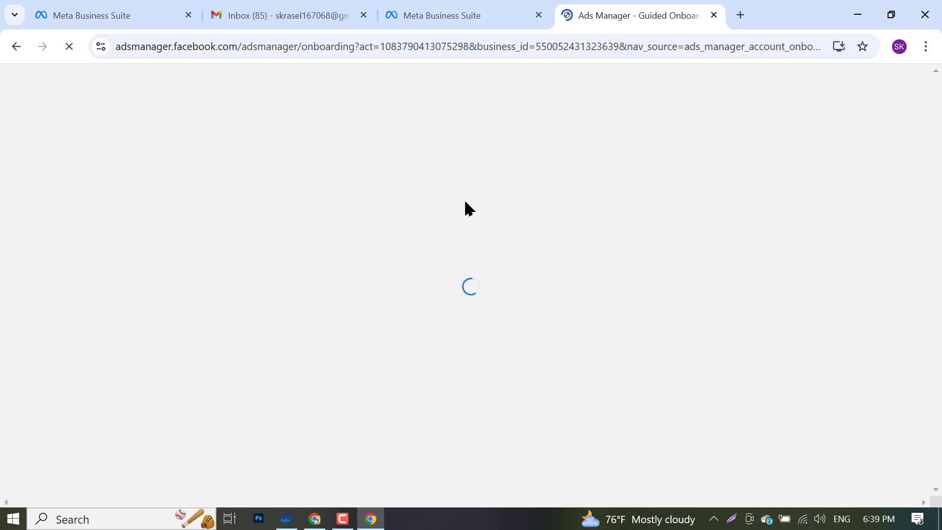
scroll(638, 412, down, 10)
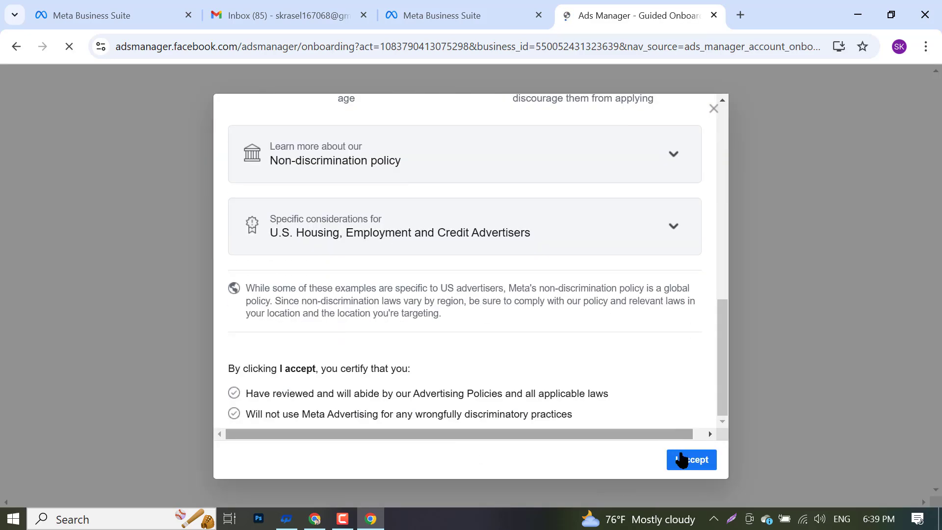
click(682, 460)
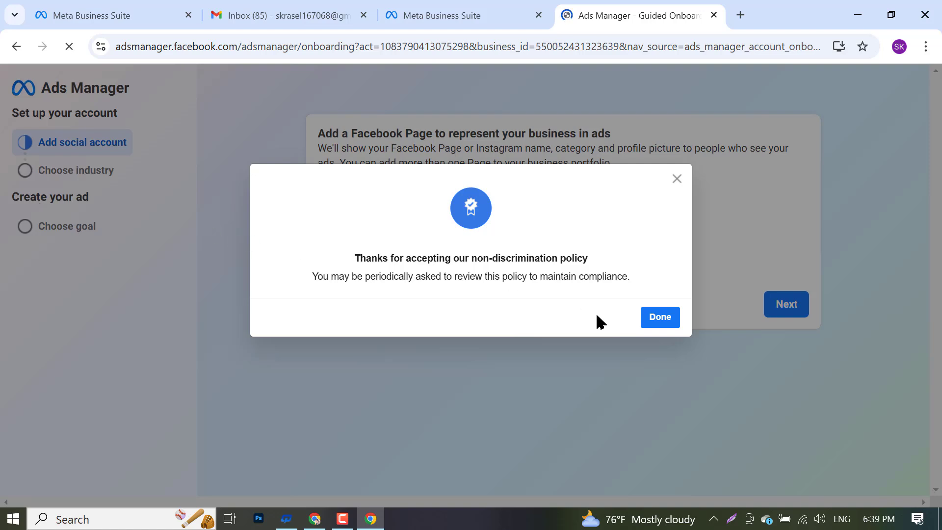
click(657, 318)
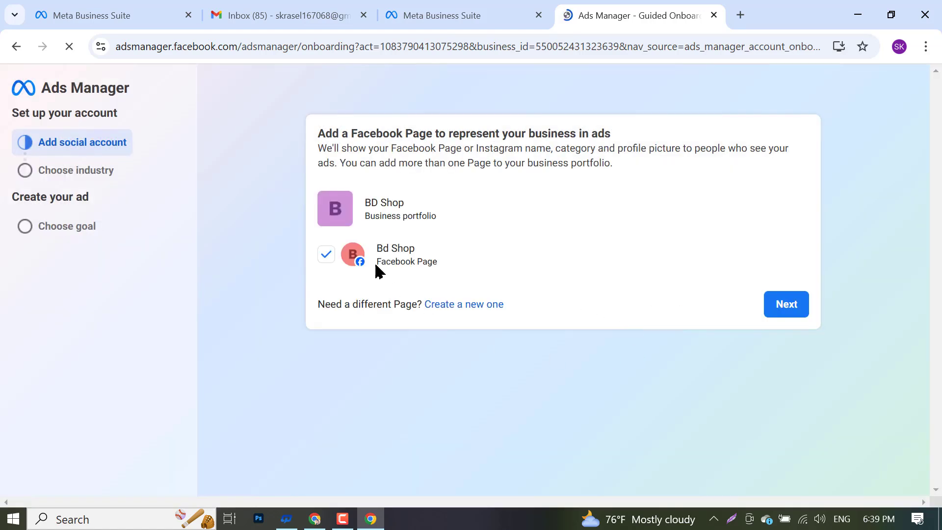
click(801, 308)
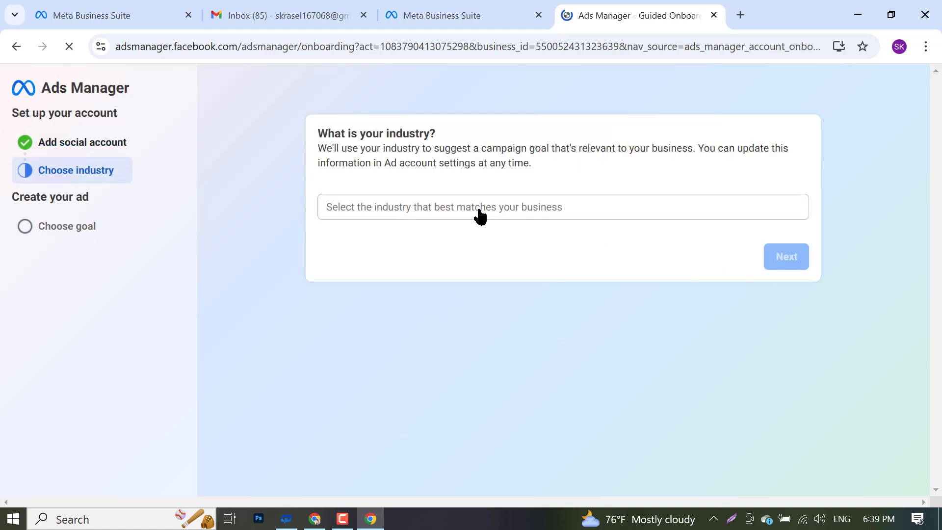
- Choose Education as the business industry in Ads Manager onboarding and continue
click(413, 213)
scroll(400, 360, down, 5)
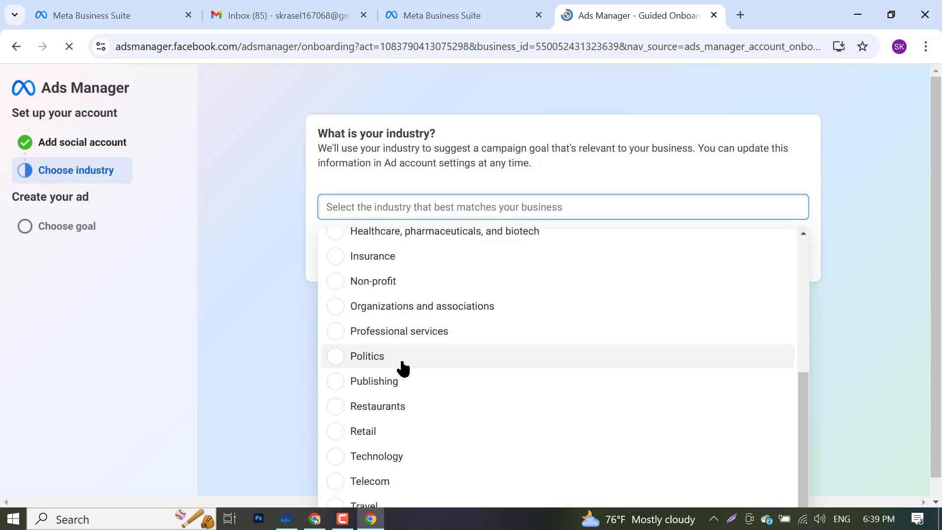
scroll(387, 391, up, 5)
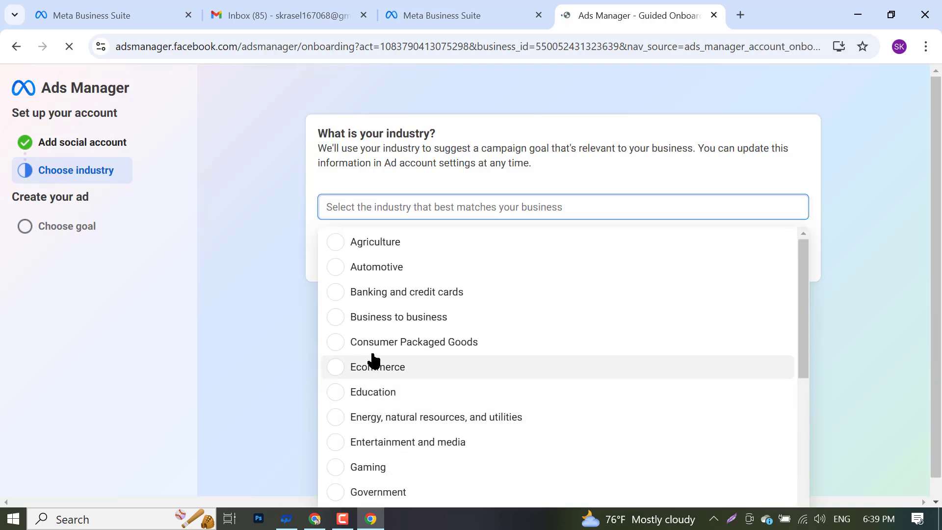
scroll(374, 359, down, 5)
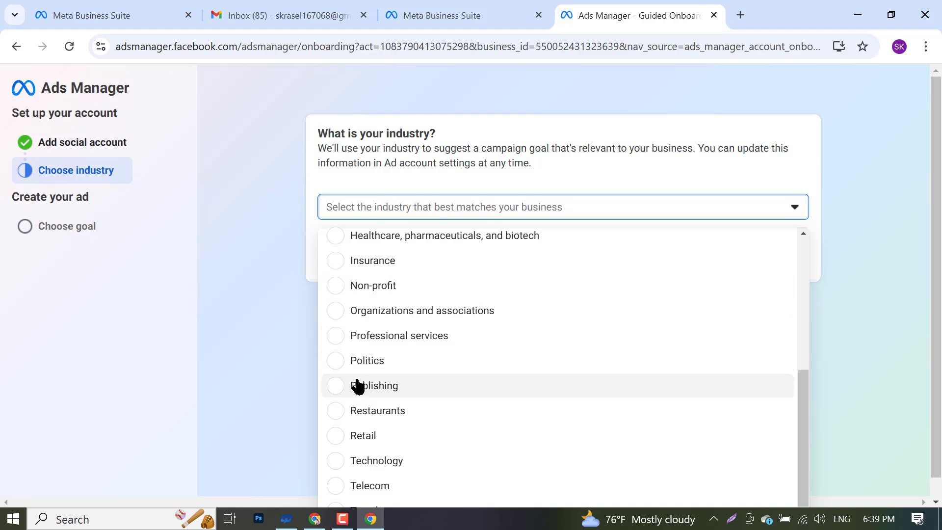
scroll(328, 377, up, 5)
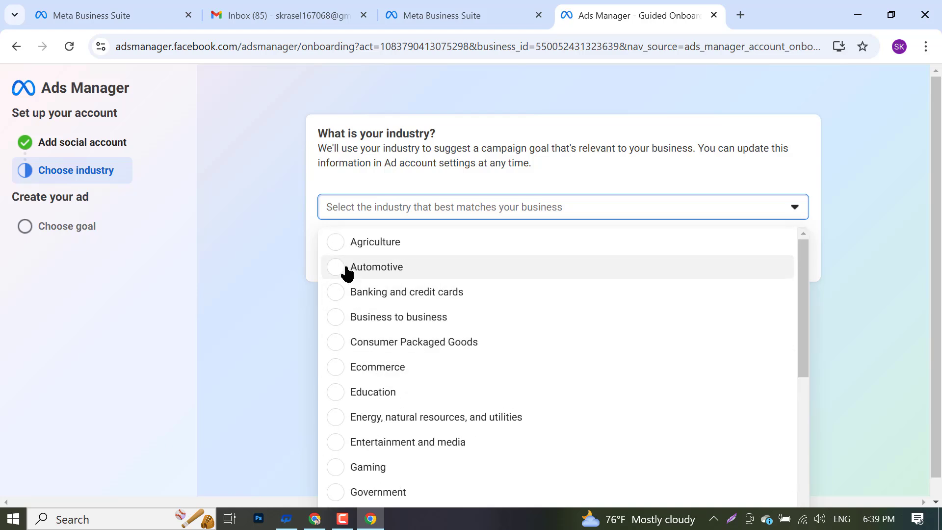
click(335, 392)
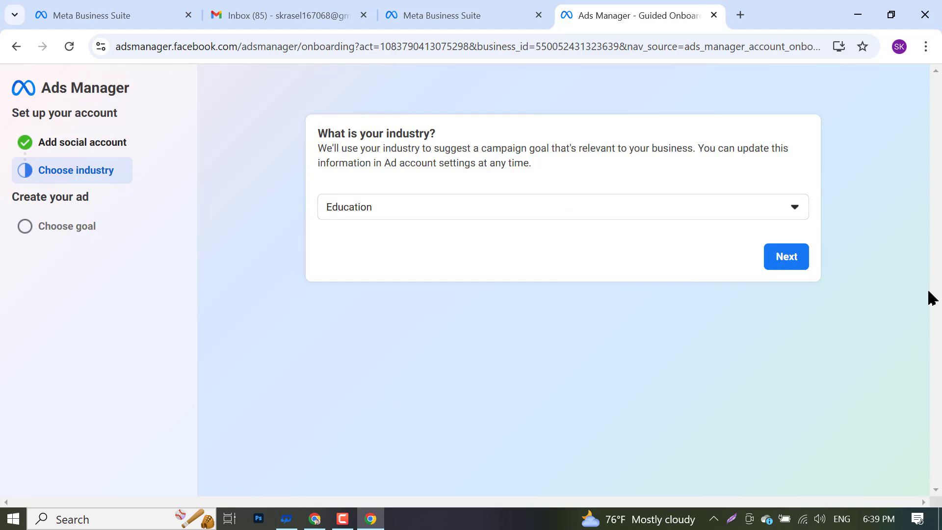
click(788, 256)
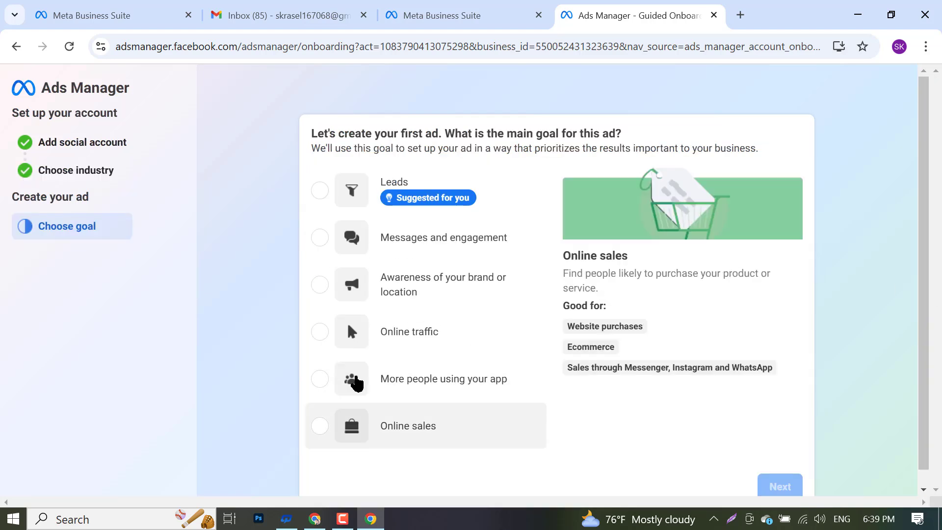
- Check the more-actions options for the ad account in Business Suite settings
scroll(378, 385, down, 1)
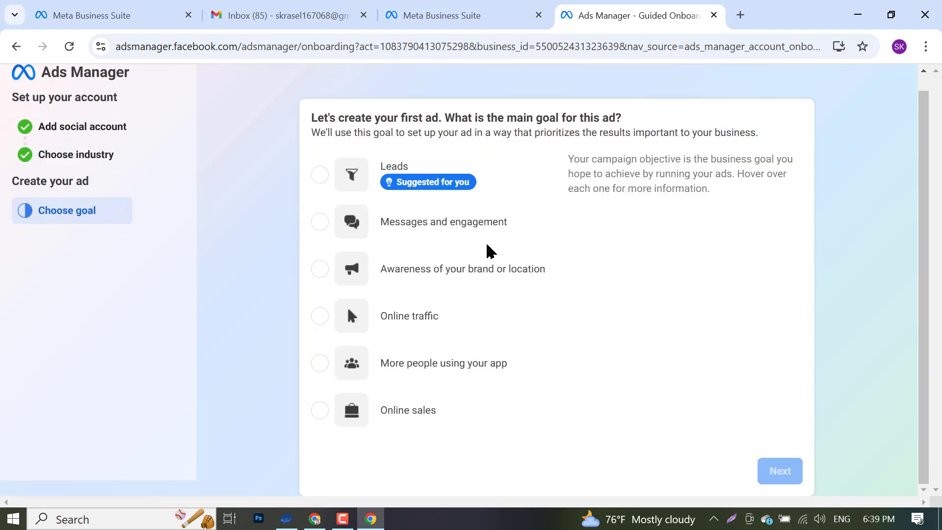
click(471, 9)
scroll(637, 294, down, 1)
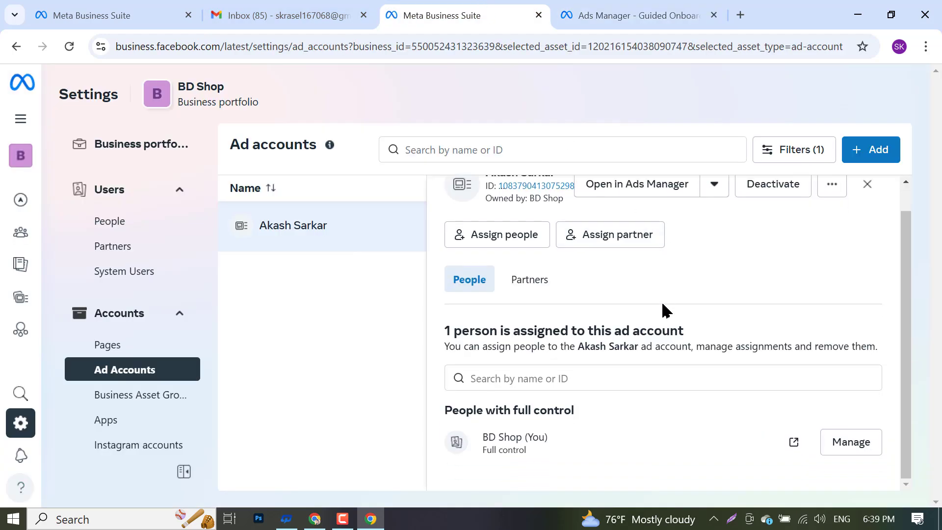
scroll(632, 293, up, 1)
click(831, 216)
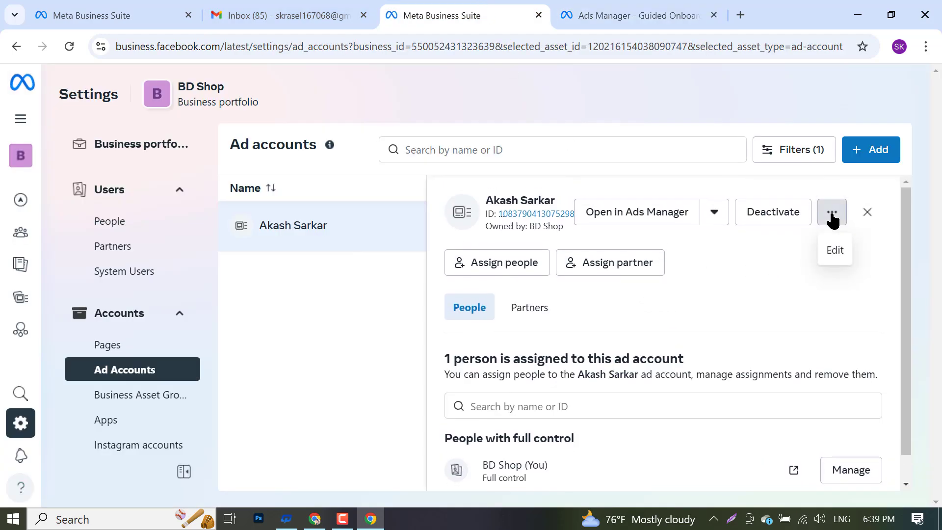
scroll(696, 314, down, 1)
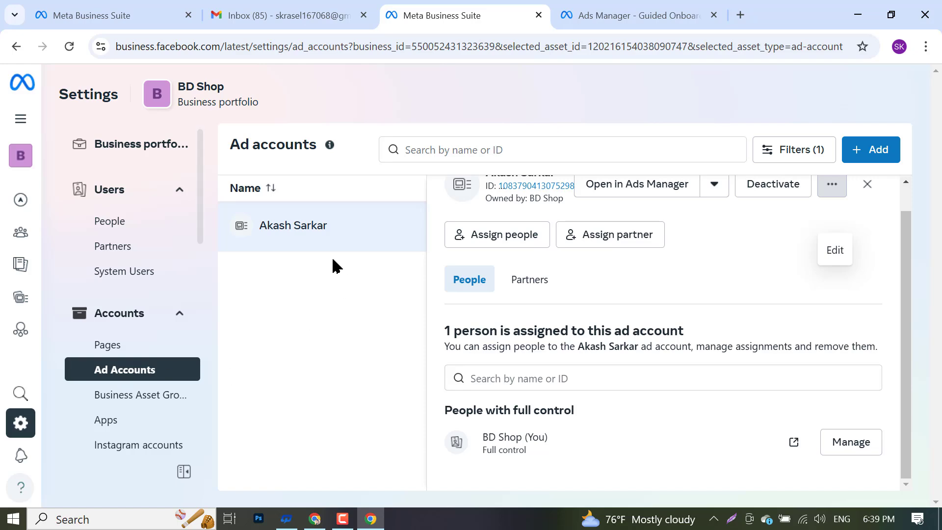
scroll(550, 227, up, 1)
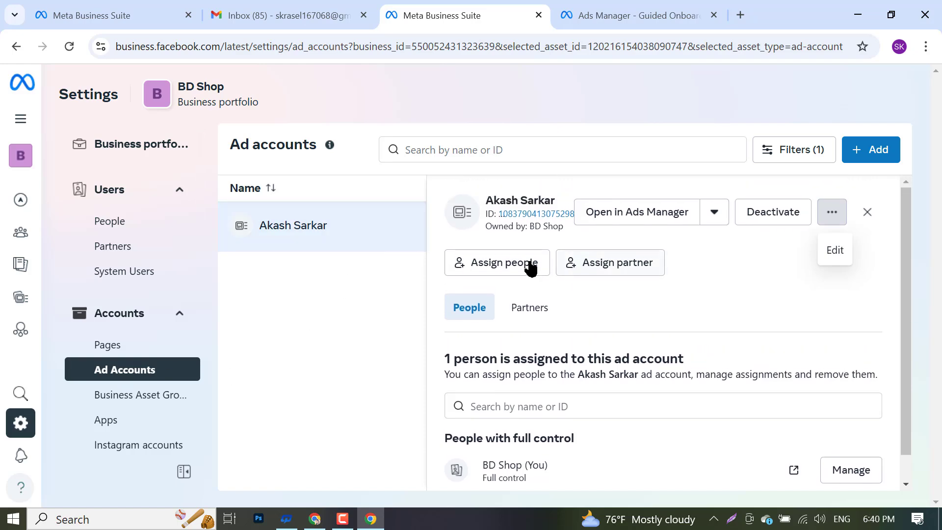
- Pick Leads as the first ad's goal, continue, then close the onboarding tab
click(608, 9)
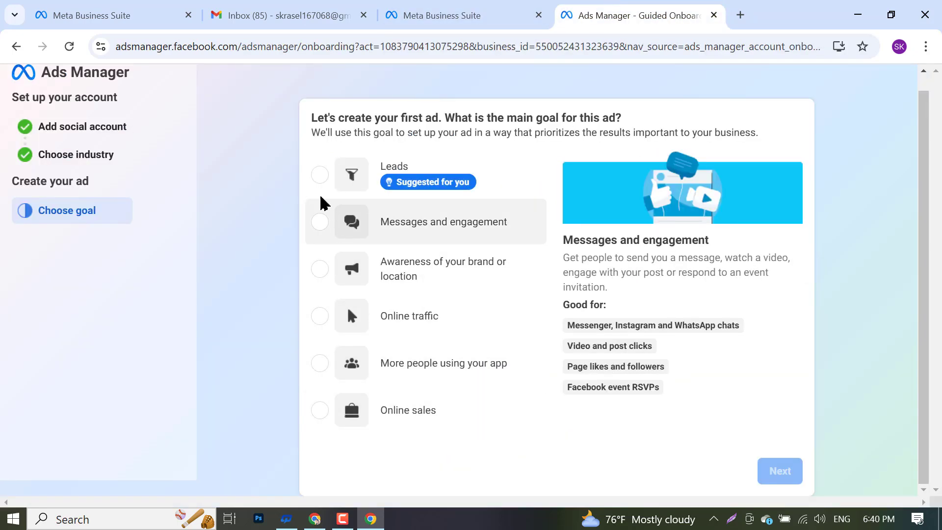
click(324, 176)
click(770, 473)
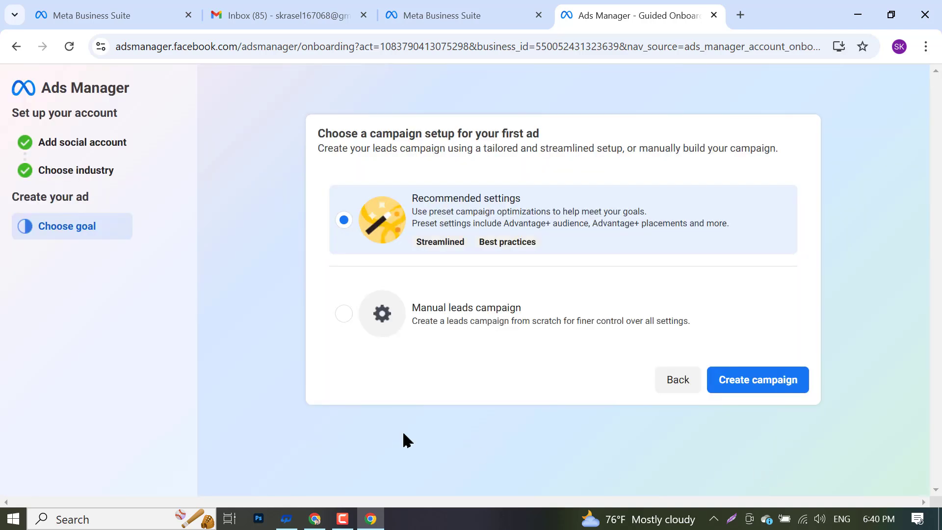
click(714, 16)
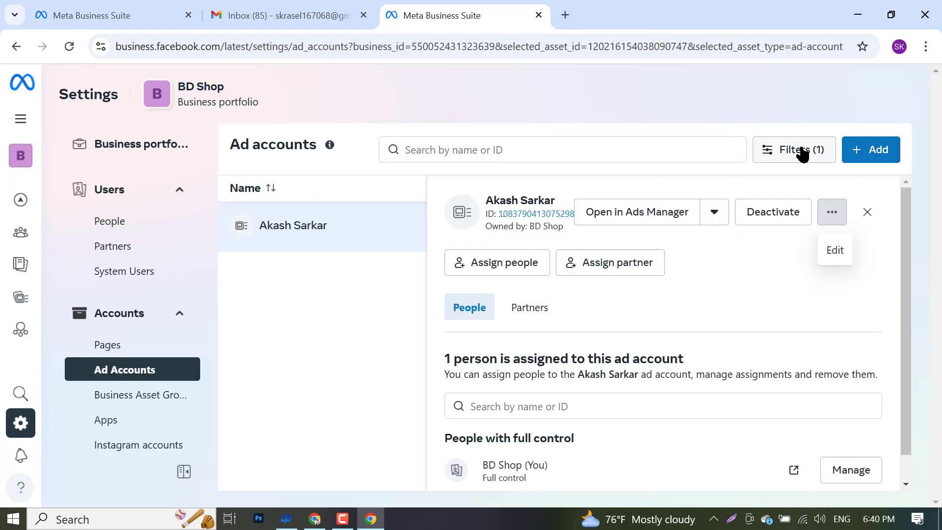
click(802, 151)
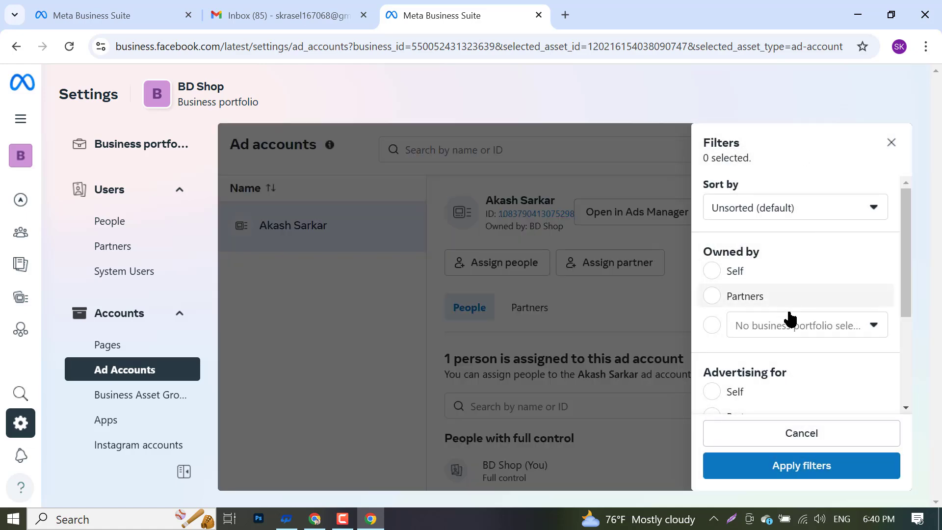
scroll(787, 316, down, 3)
click(291, 247)
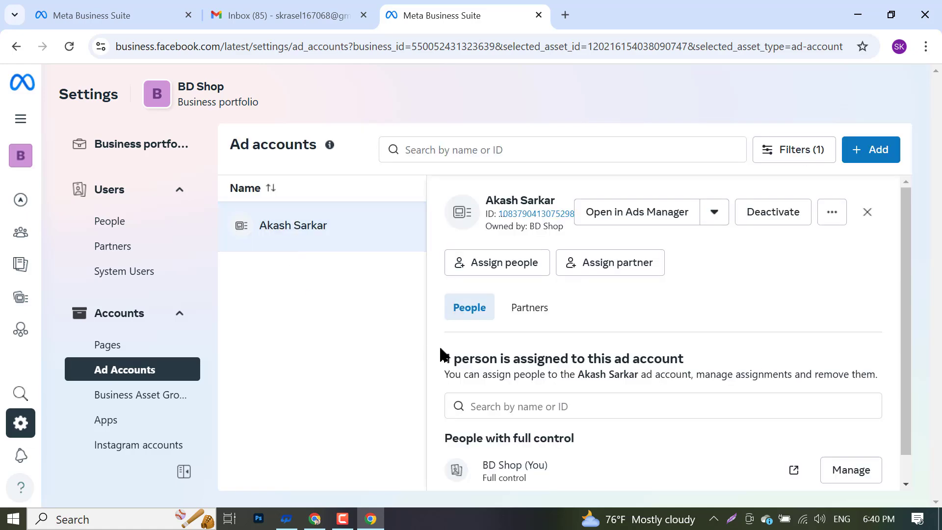
scroll(443, 355, down, 1)
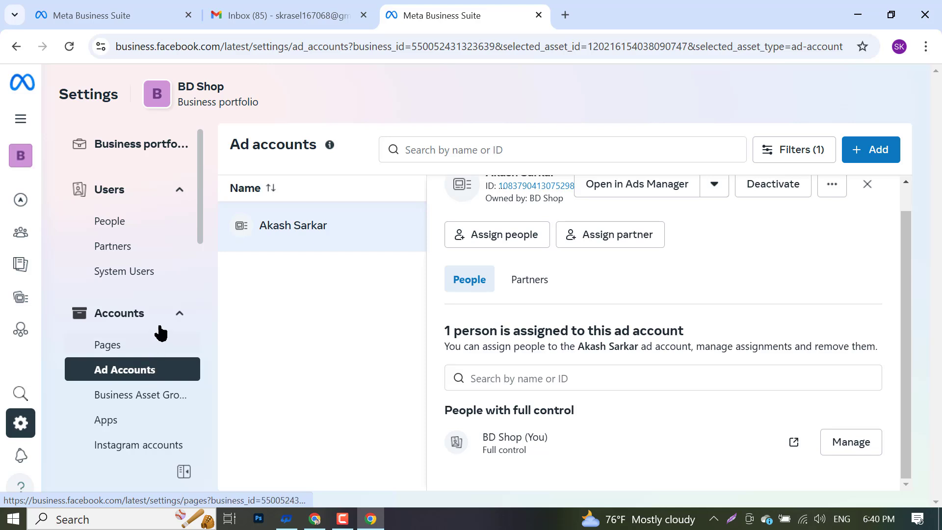
scroll(514, 307, up, 1)
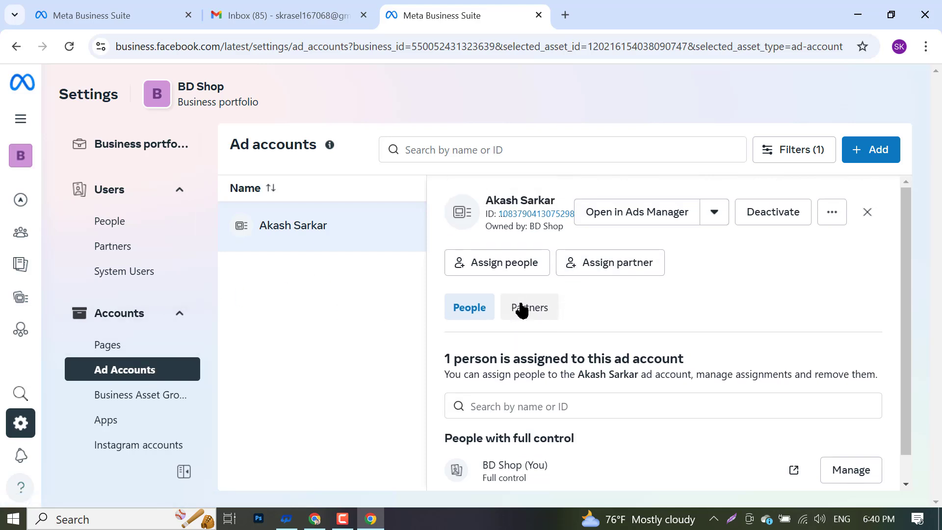
click(521, 309)
click(478, 310)
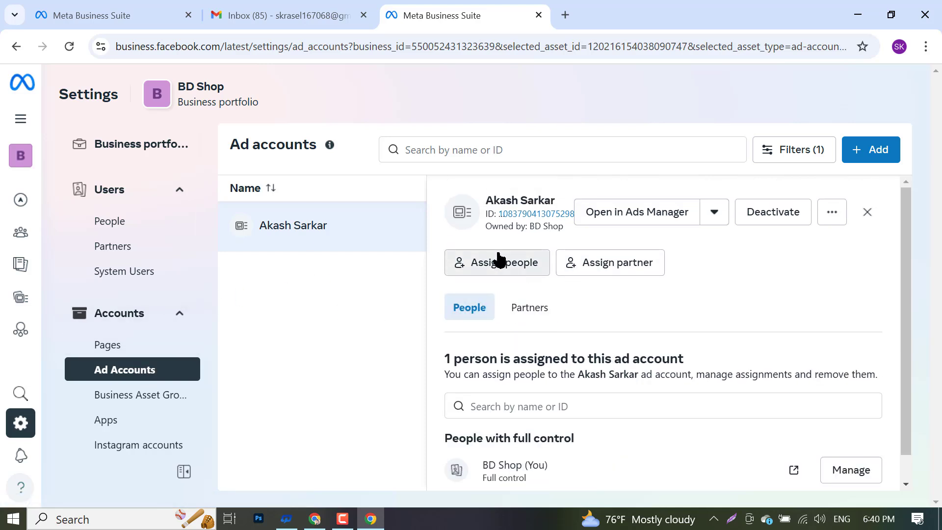
click(499, 260)
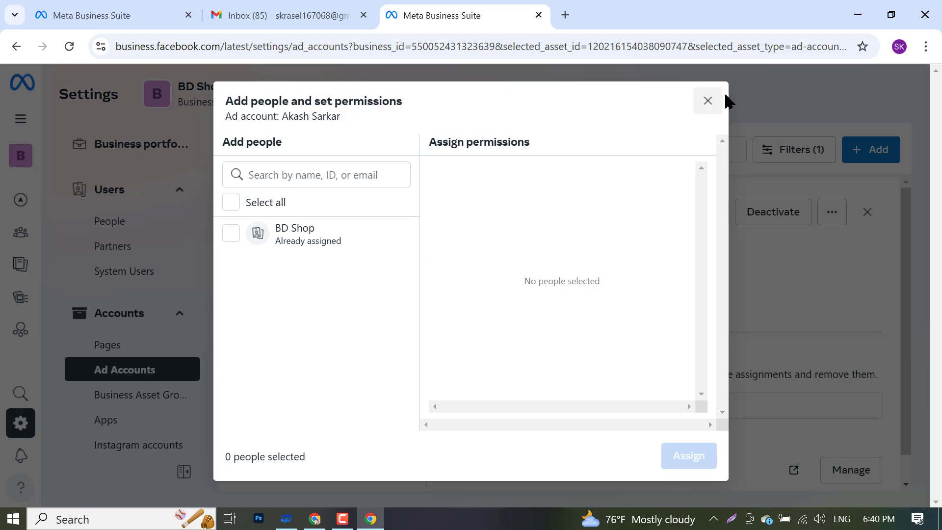
click(707, 101)
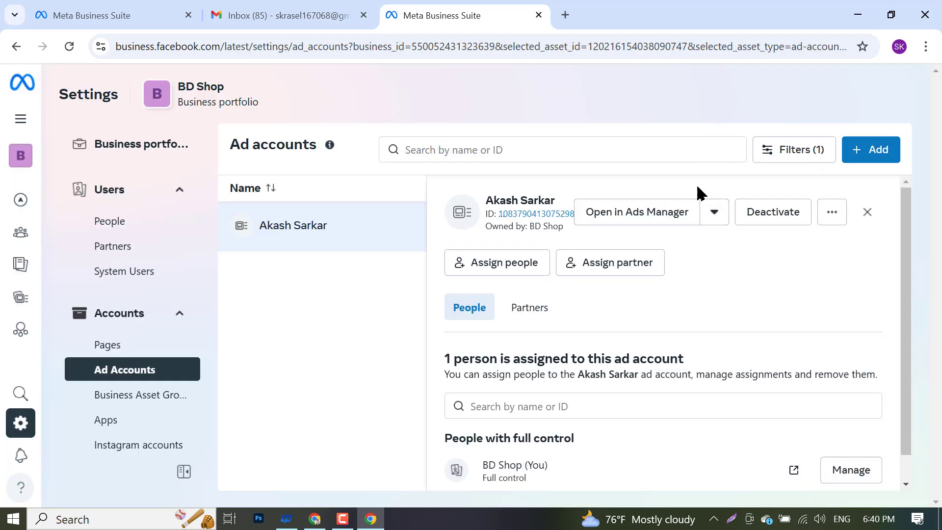
click(529, 302)
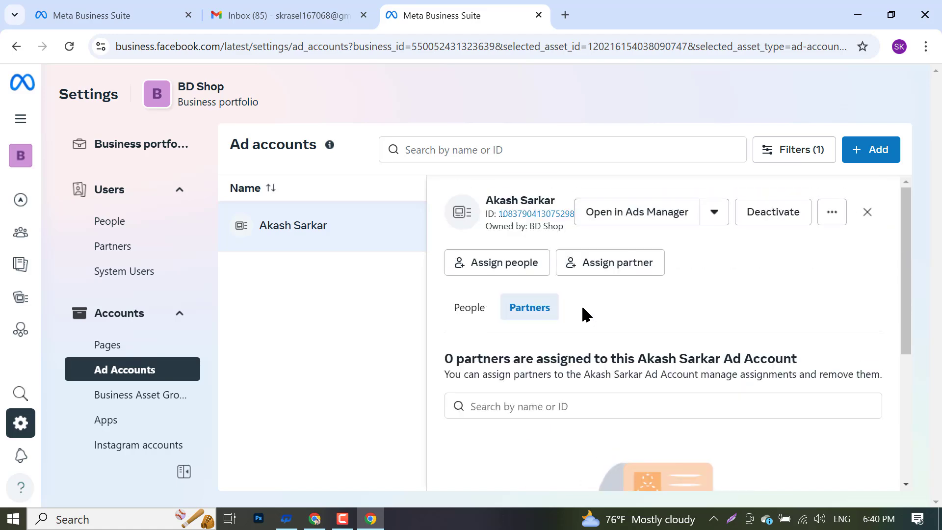
scroll(623, 392, down, 5)
click(663, 457)
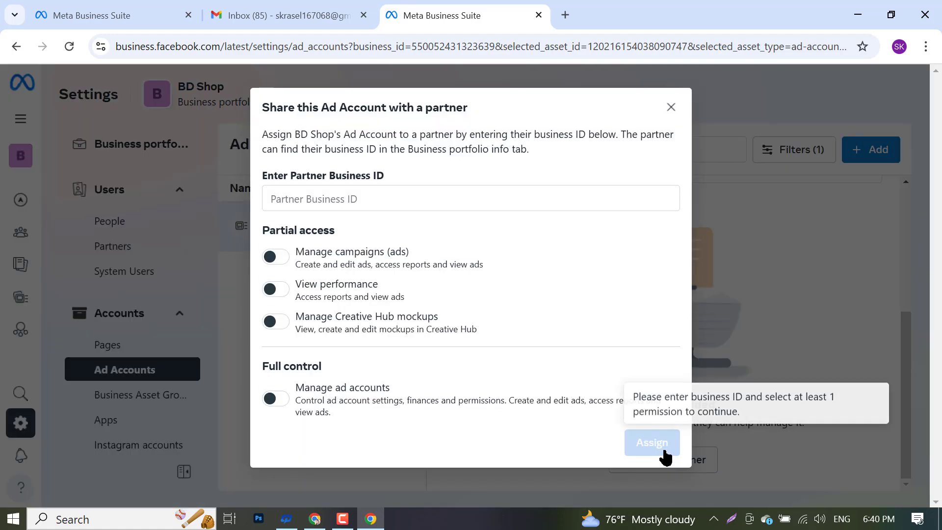
click(671, 107)
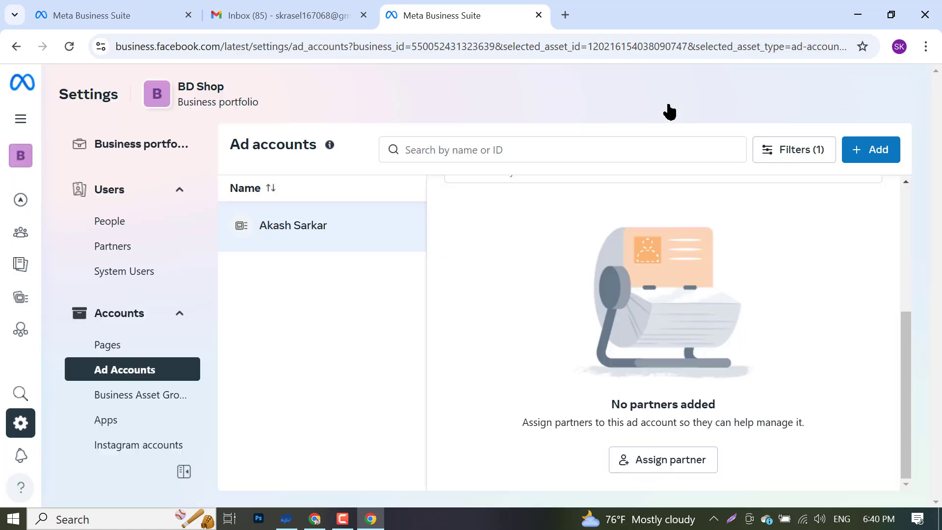
scroll(98, 344, down, 10)
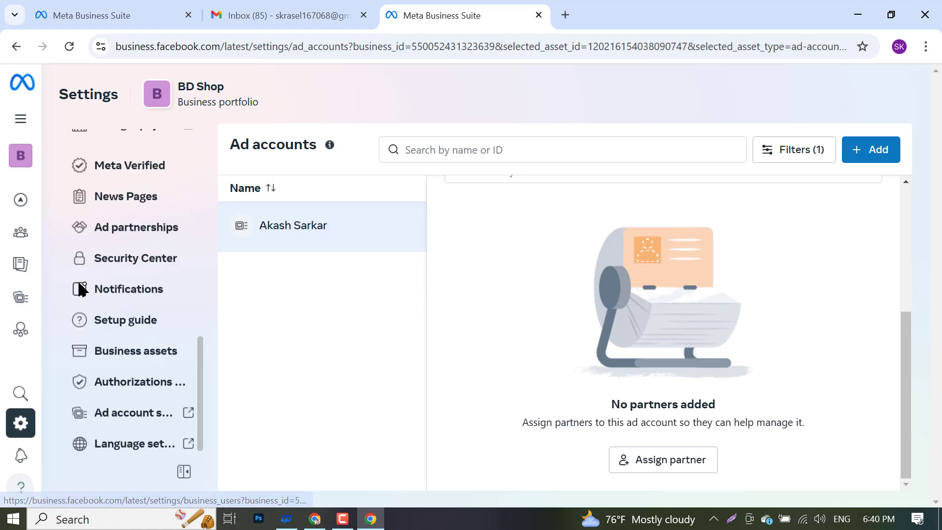
scroll(90, 330, up, 3)
scroll(149, 314, up, 8)
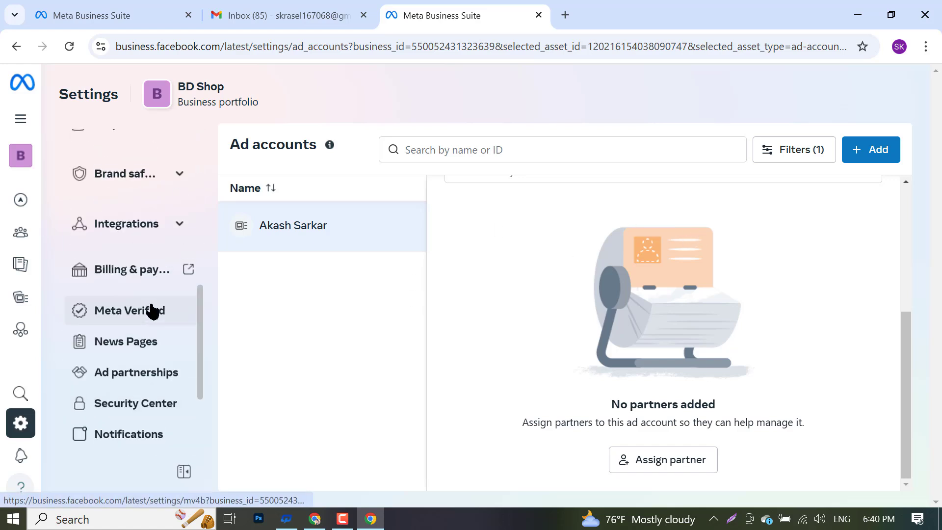
click(11, 153)
click(163, 103)
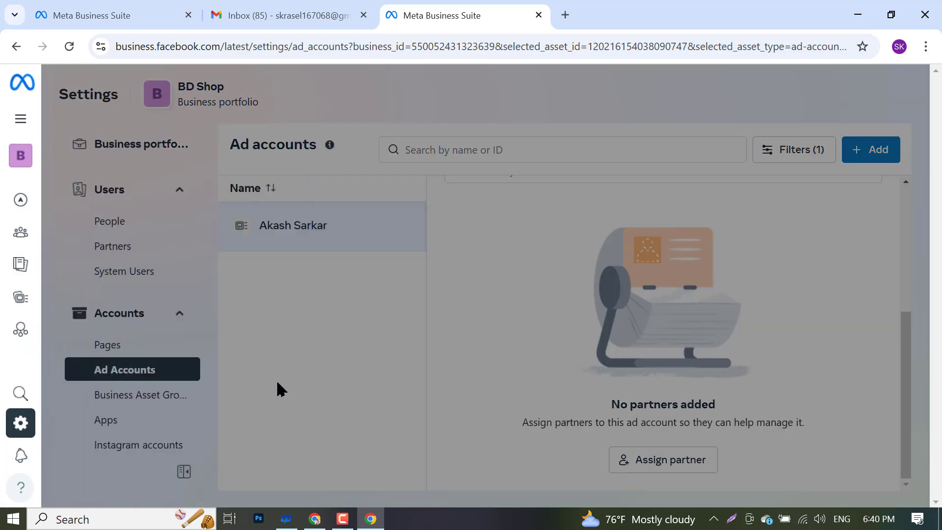
mouse_move(33, 153)
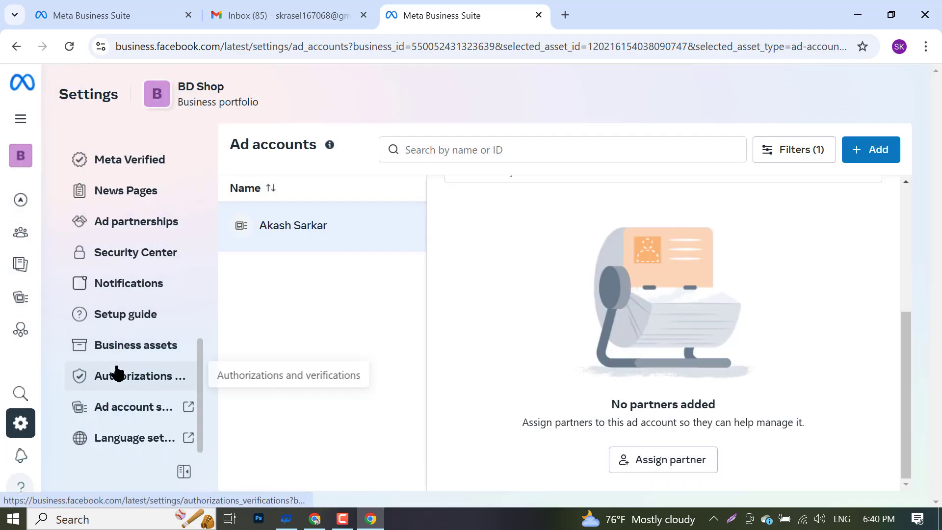
scroll(117, 373, up, 3)
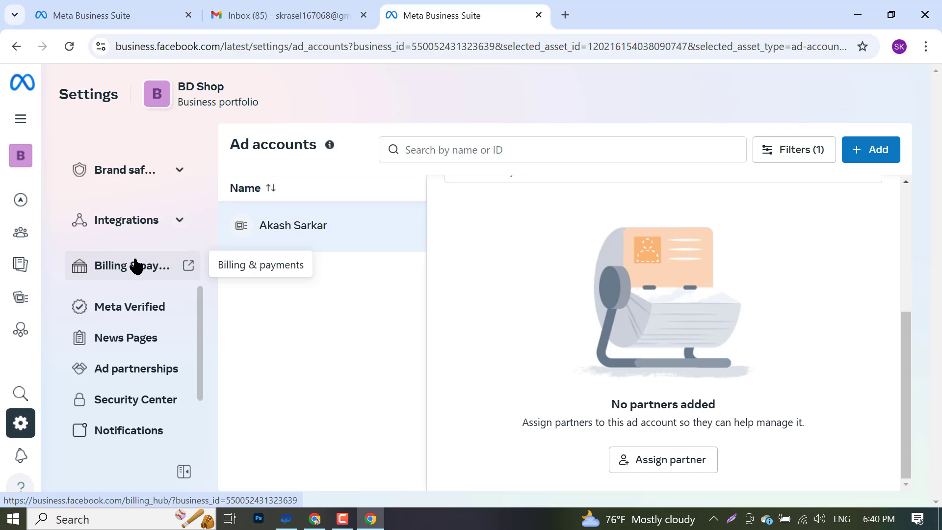
- Open Billing & payments, dismiss the tour popup, and go to Payment methods
click(103, 279)
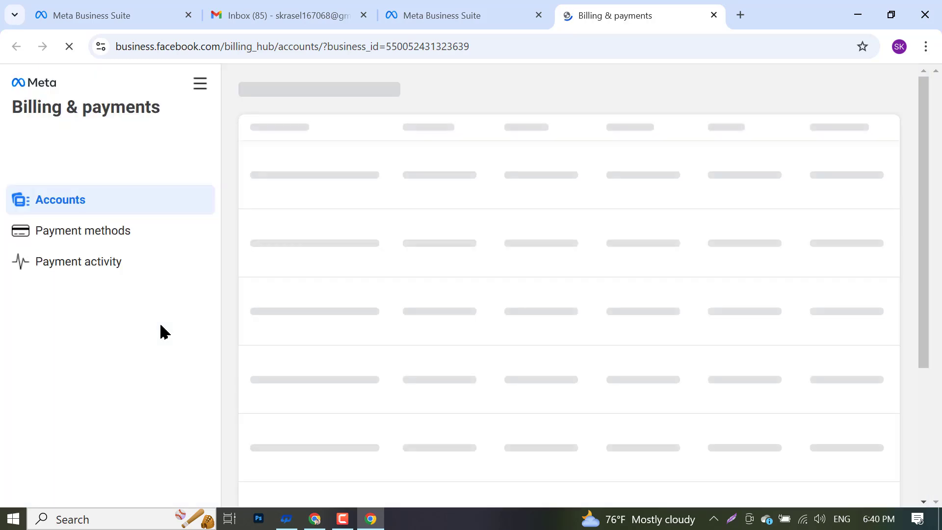
click(456, 11)
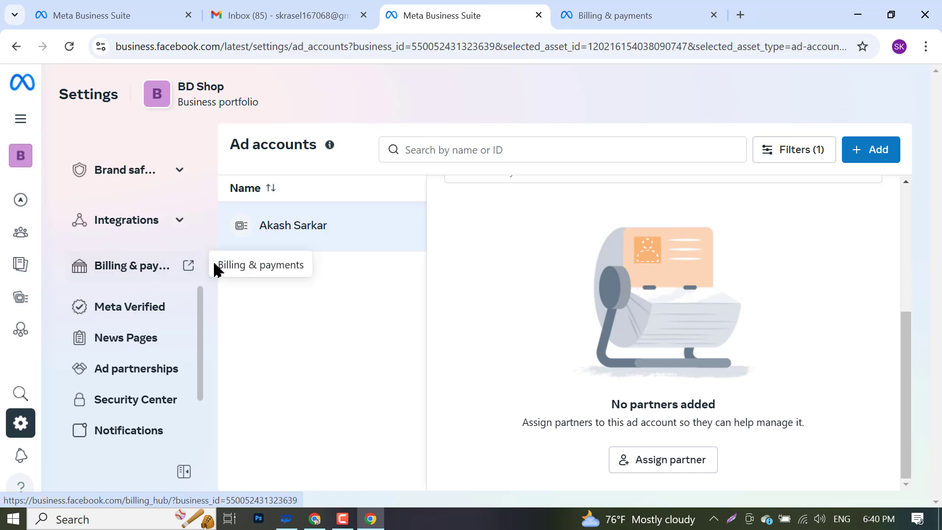
click(637, 7)
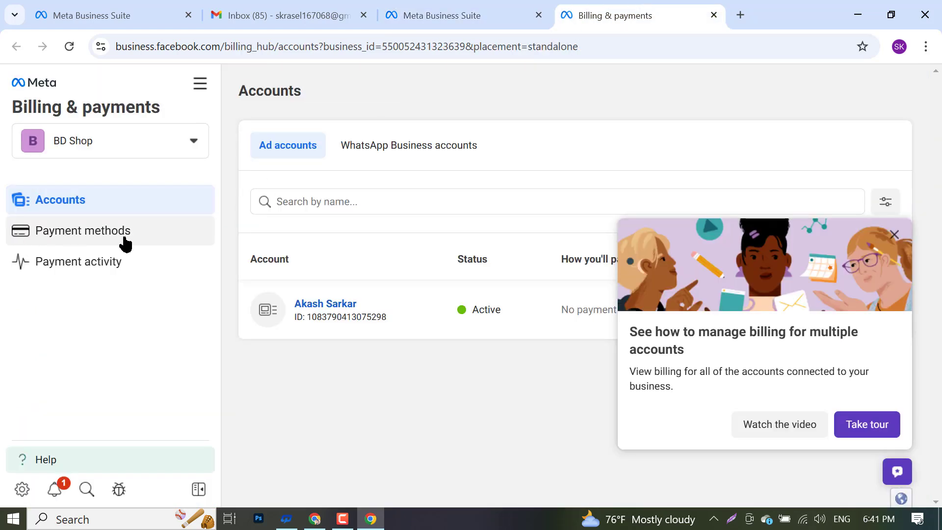
click(897, 235)
click(60, 237)
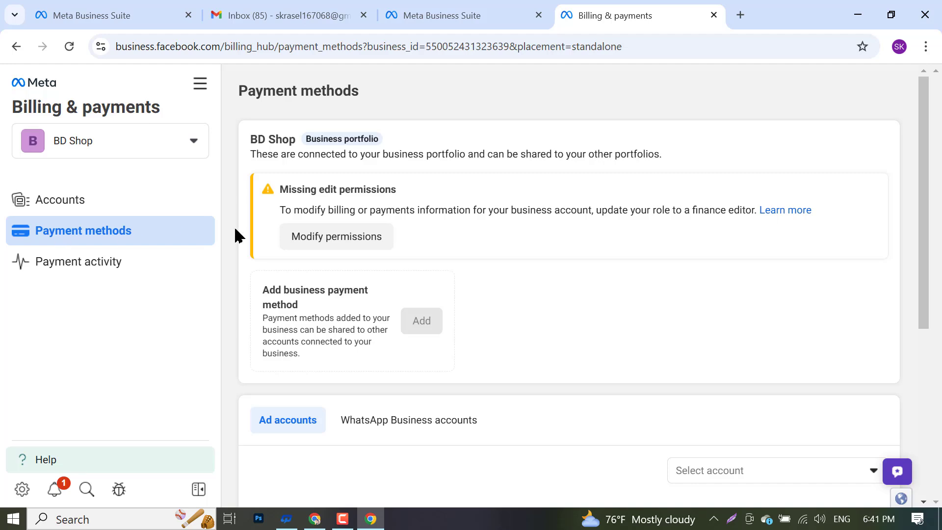
scroll(343, 236, down, 5)
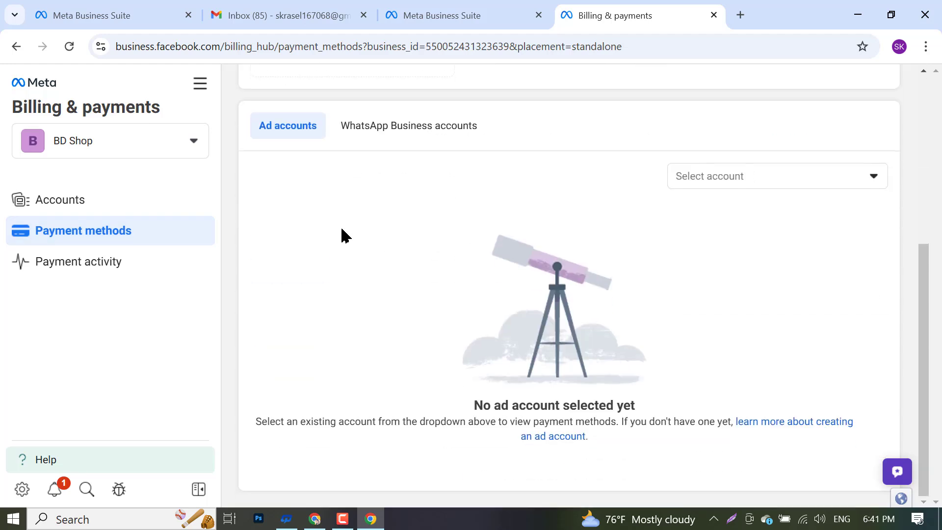
scroll(347, 233, up, 3)
scroll(391, 260, up, 3)
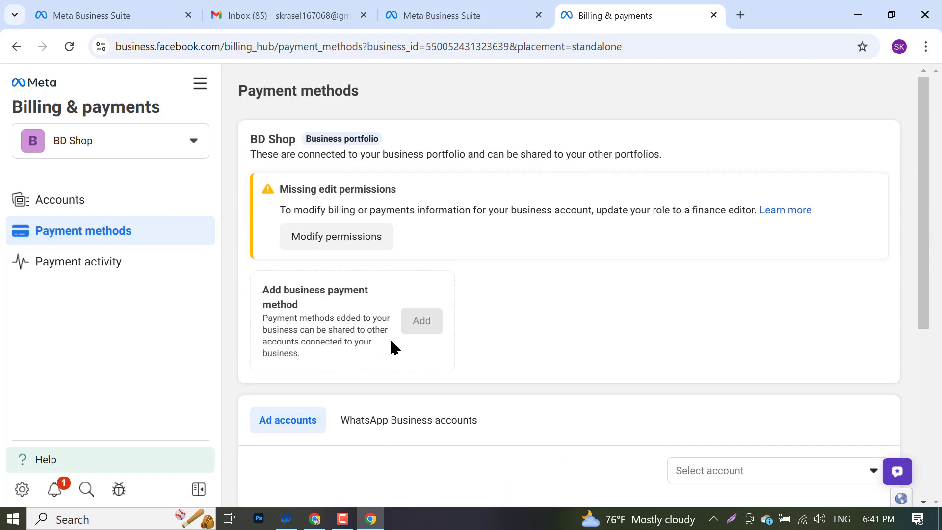
- Assign yourself the finance editor role and select the portfolio's ad account
click(363, 245)
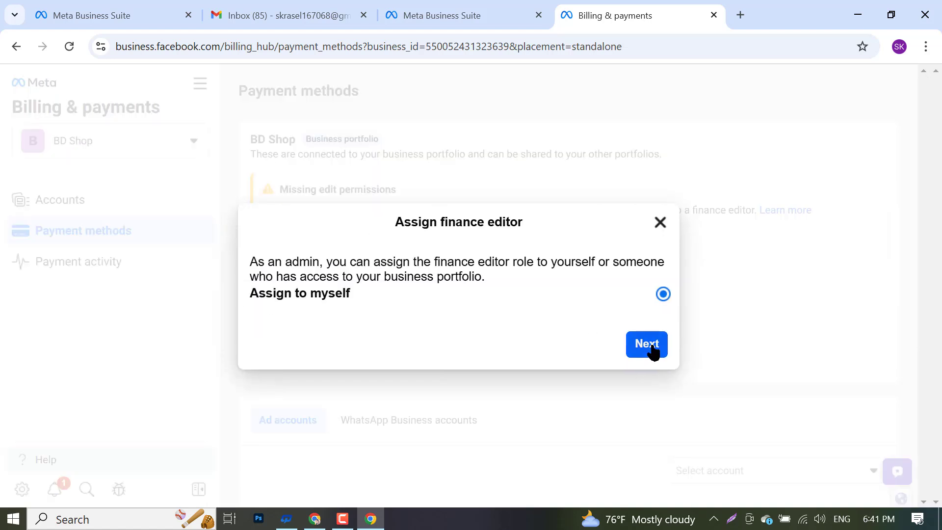
click(647, 345)
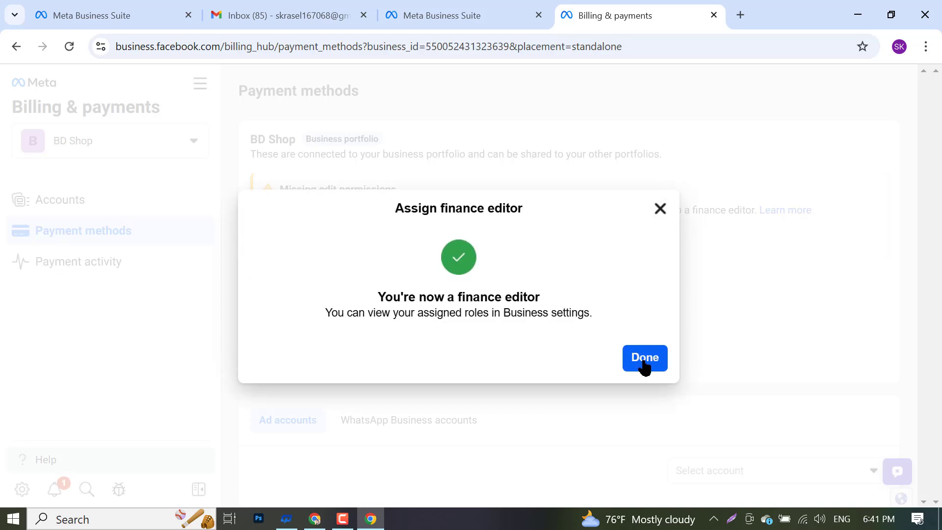
click(643, 358)
scroll(432, 353, down, 5)
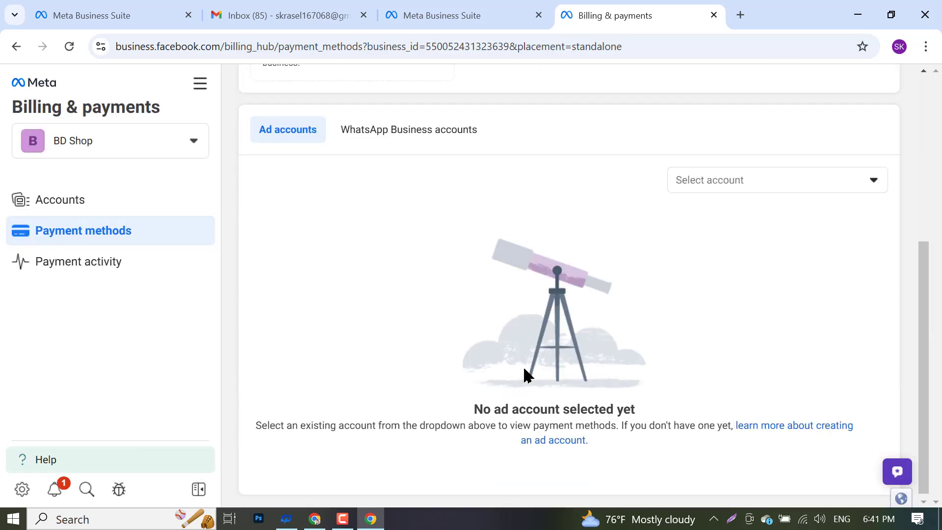
scroll(637, 343, up, 3)
click(741, 321)
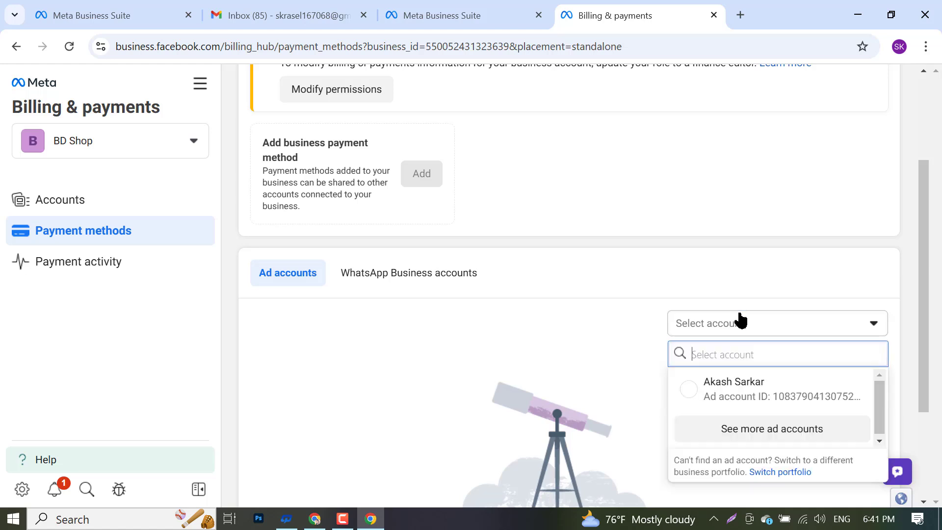
click(696, 391)
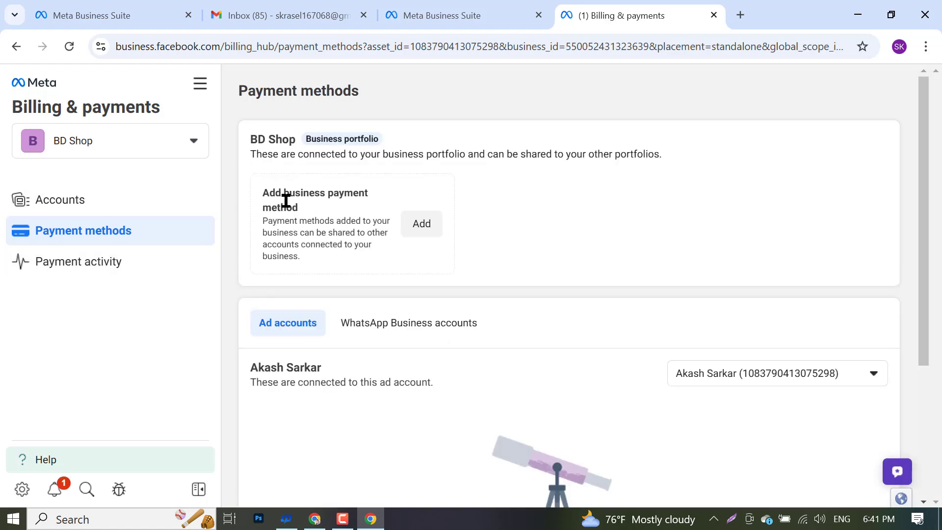
- Start adding a business payment method and browse the billing country list
click(418, 224)
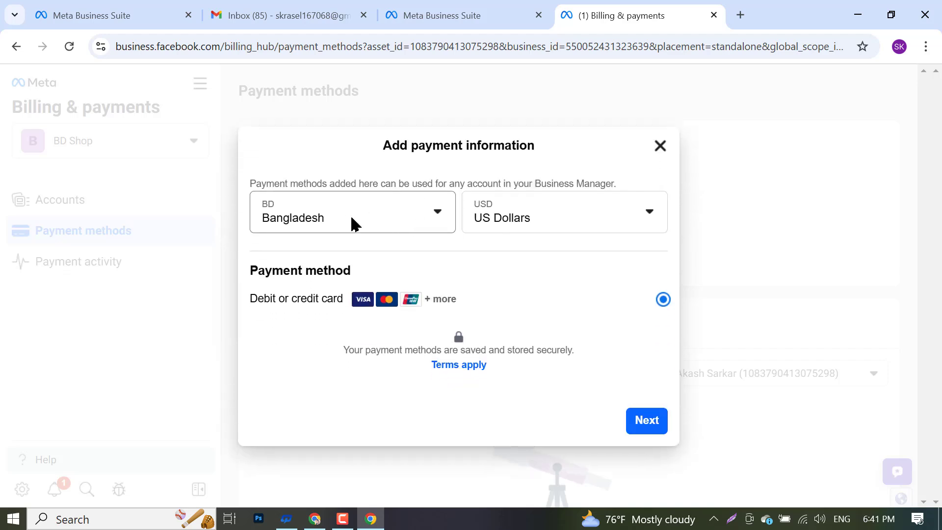
click(329, 229)
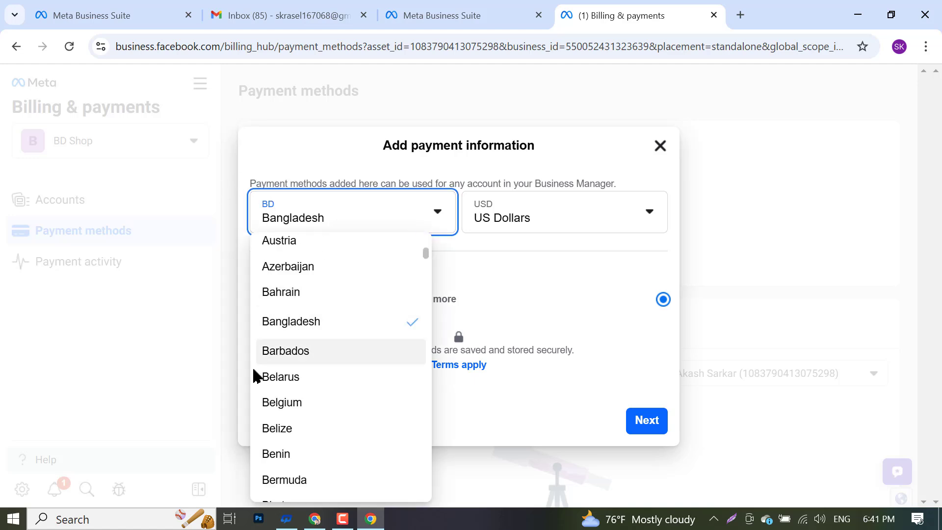
scroll(260, 378, down, 6)
scroll(308, 385, down, 3)
scroll(308, 385, down, 8)
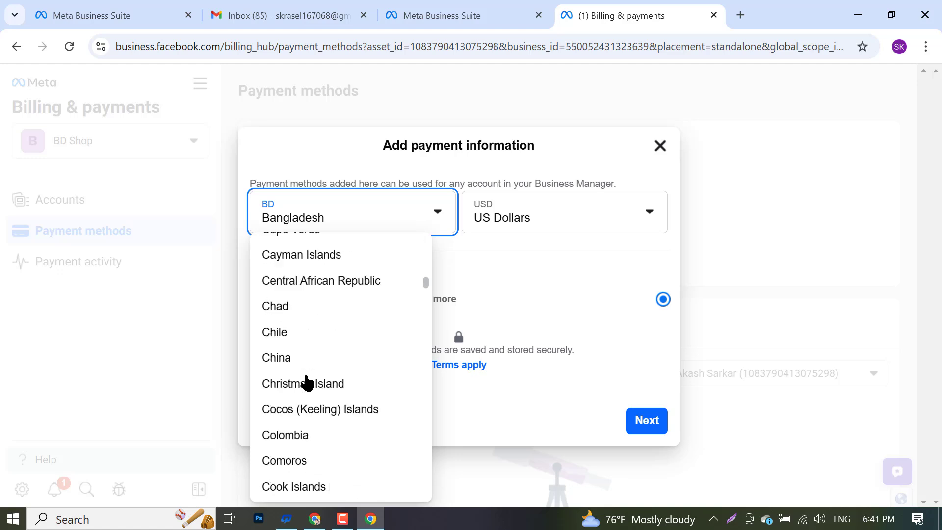
scroll(299, 380, up, 20)
scroll(300, 384, up, 2)
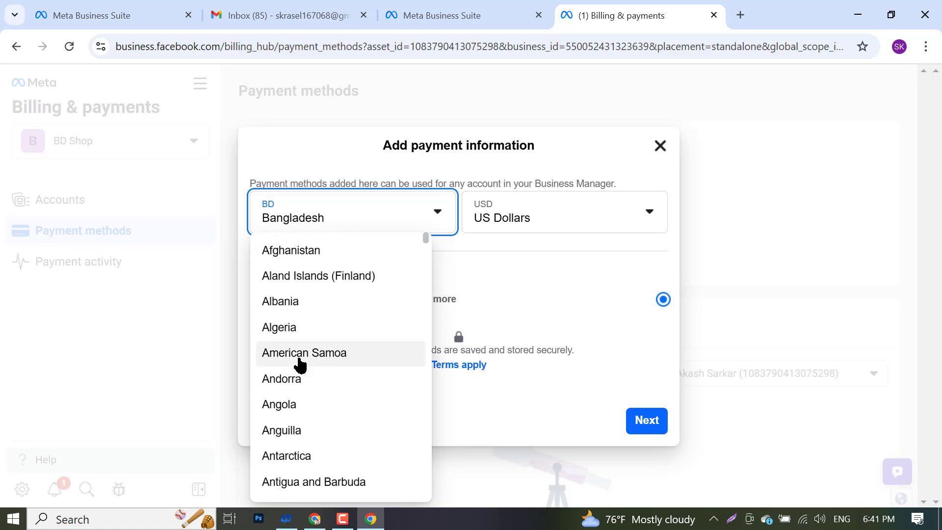
scroll(301, 363, down, 20)
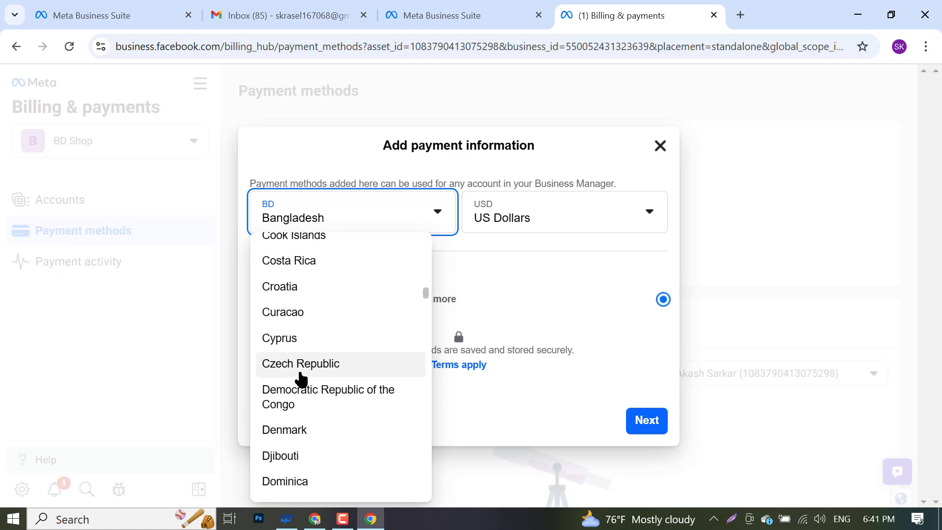
scroll(319, 373, up, 15)
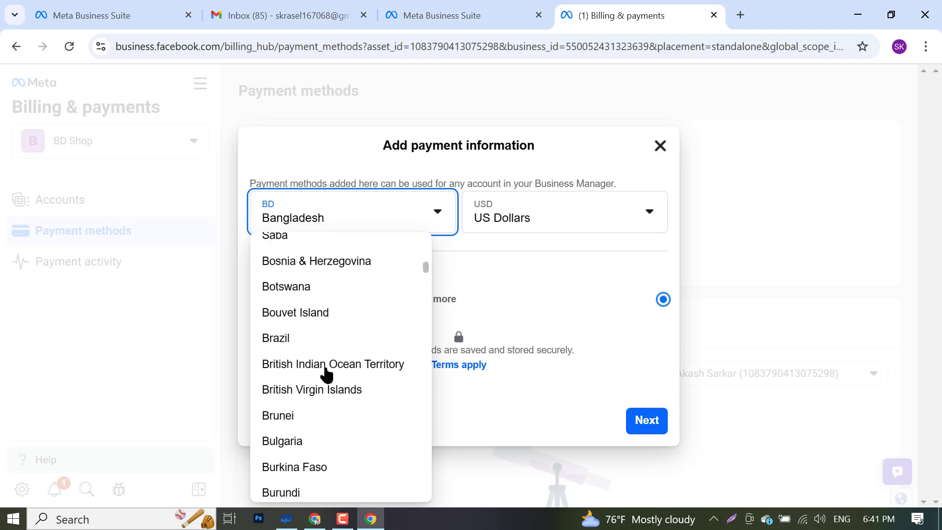
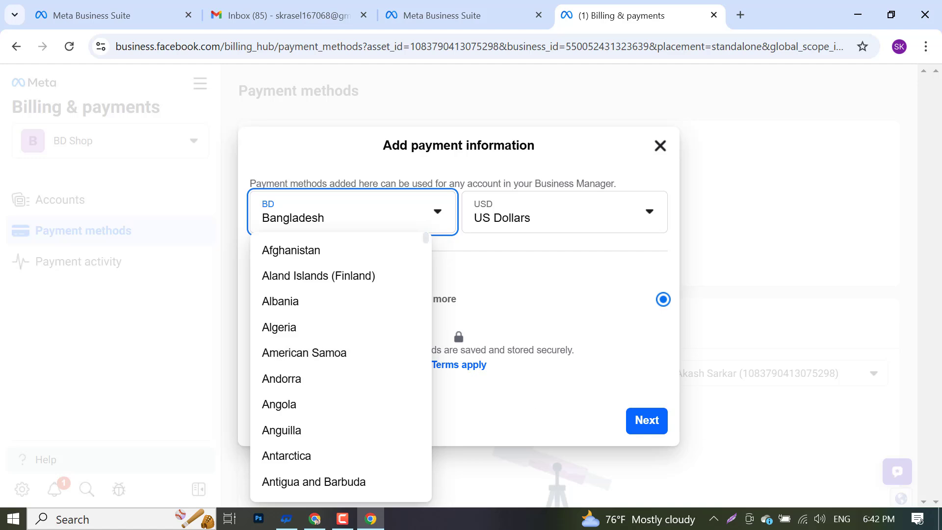
- Annotate a screenshot circling the Bangladesh country and US Dollars currency, then discard it
click(731, 519)
drag(1, 3, 940, 528)
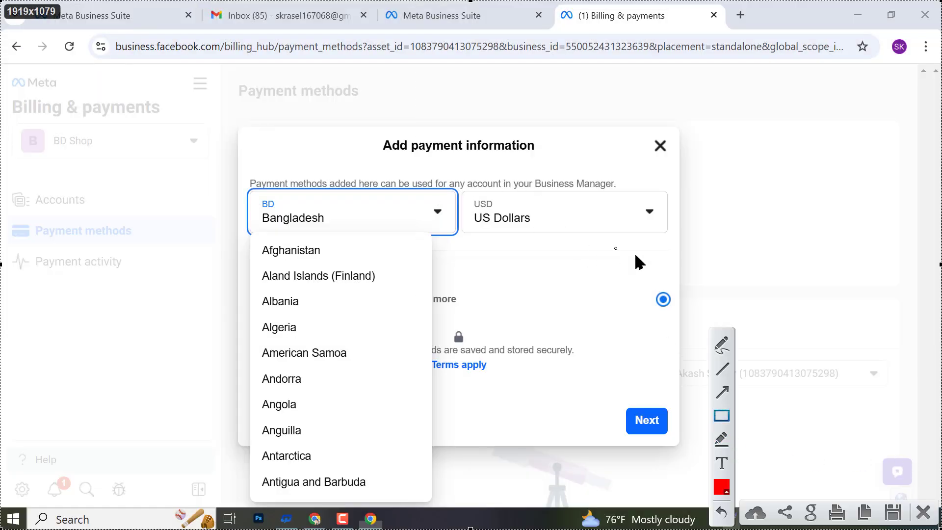
mouse_move(260, 146)
mouse_down()
mouse_move(359, 255)
mouse_move(473, 223)
mouse_move(283, 148)
mouse_move(245, 143)
mouse_up()
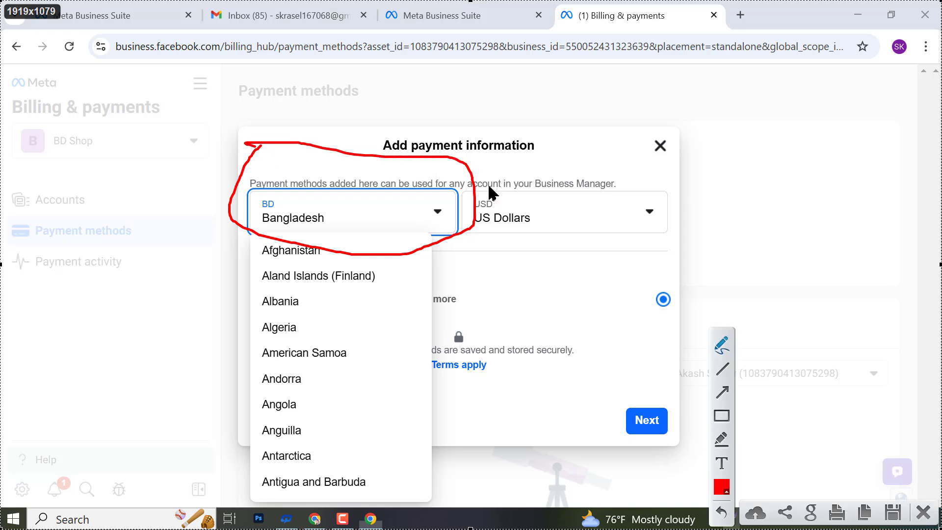
mouse_move(478, 245)
mouse_down()
mouse_move(652, 273)
mouse_move(458, 162)
mouse_move(471, 231)
mouse_up()
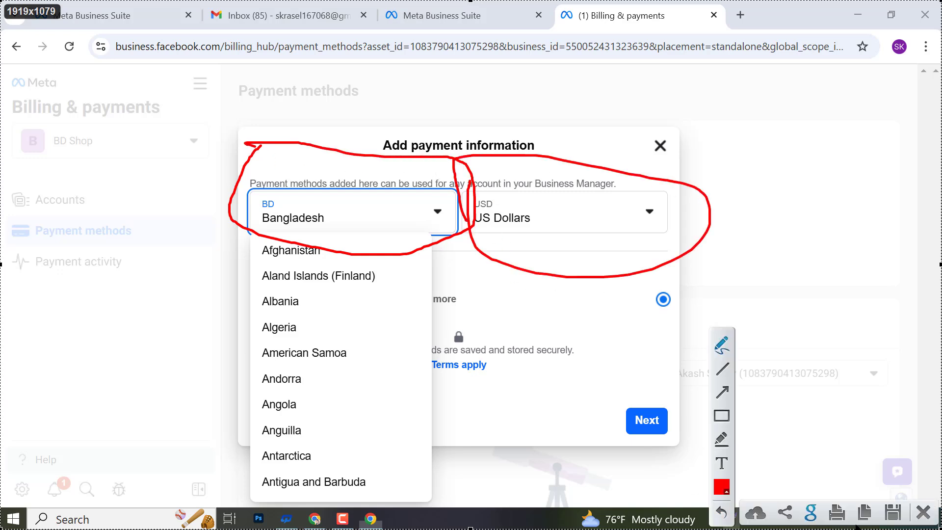
click(923, 513)
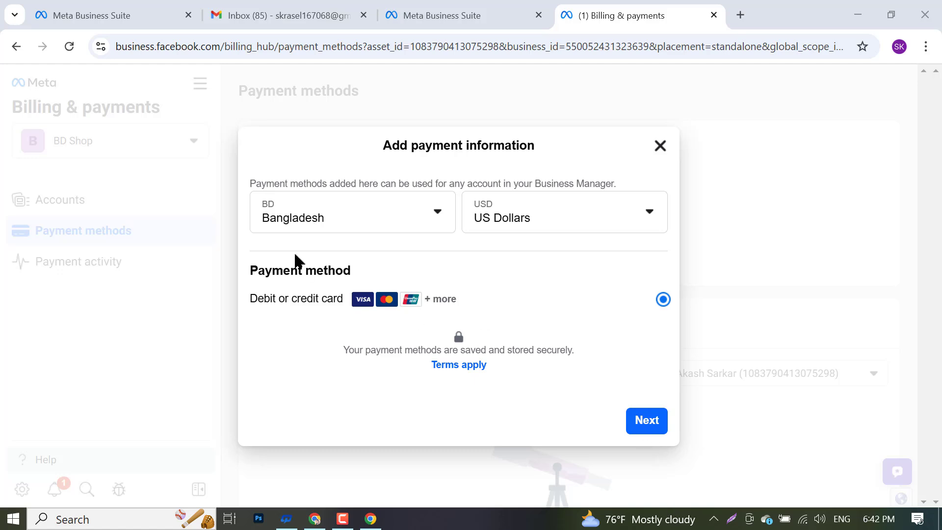
- Keep Bangladesh and preview the card name, number and expiry fields
click(292, 228)
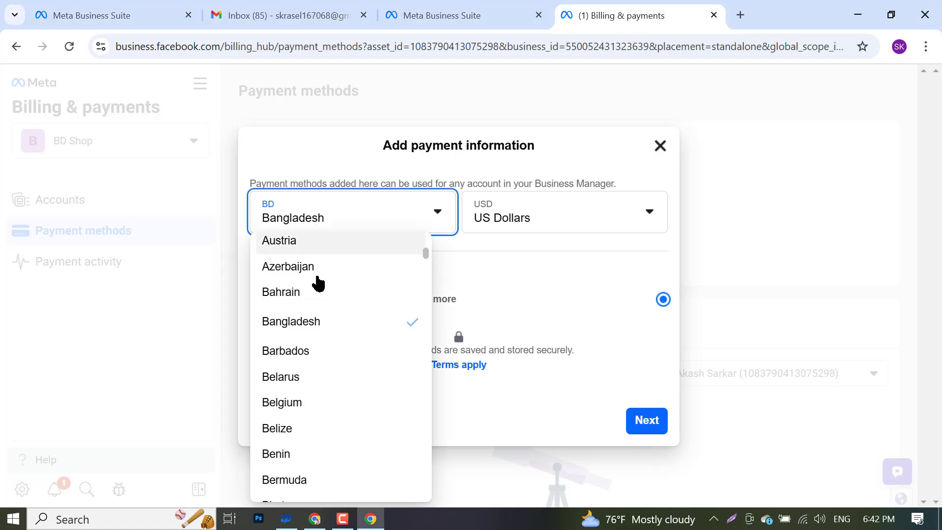
click(341, 321)
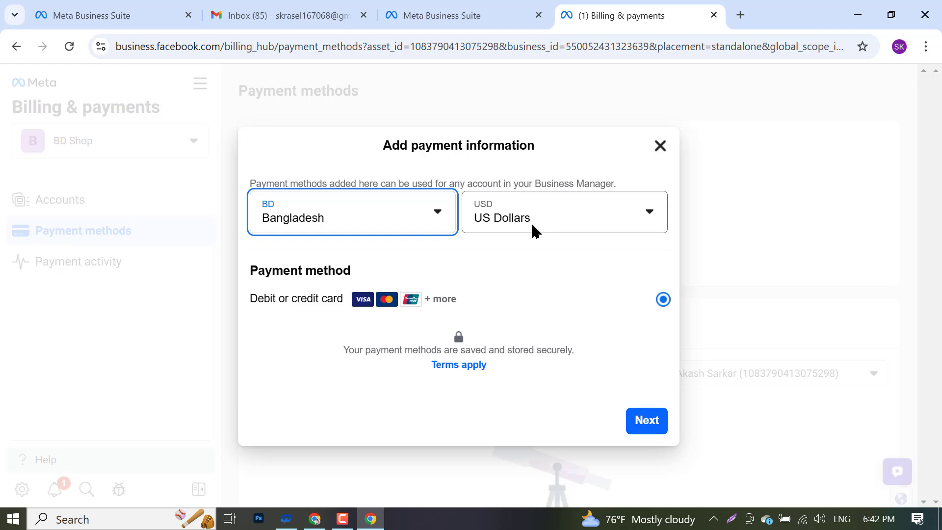
click(633, 423)
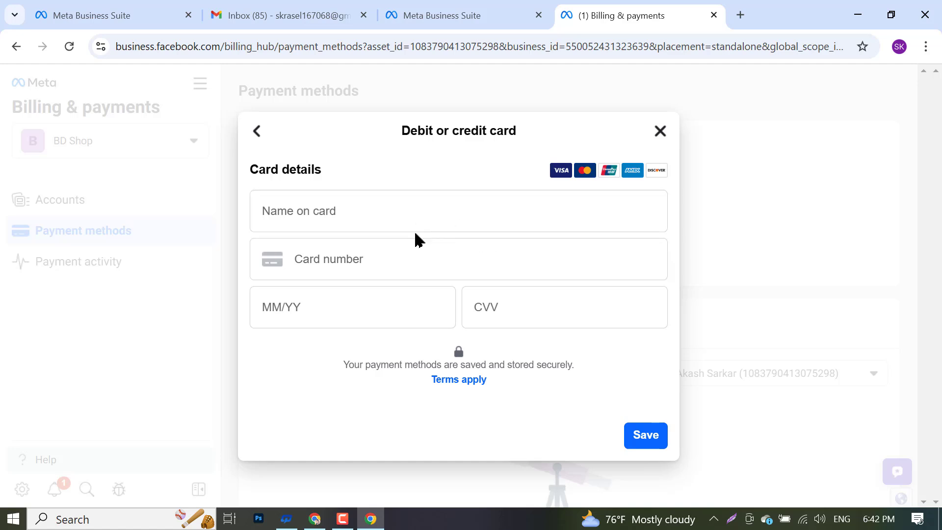
click(334, 213)
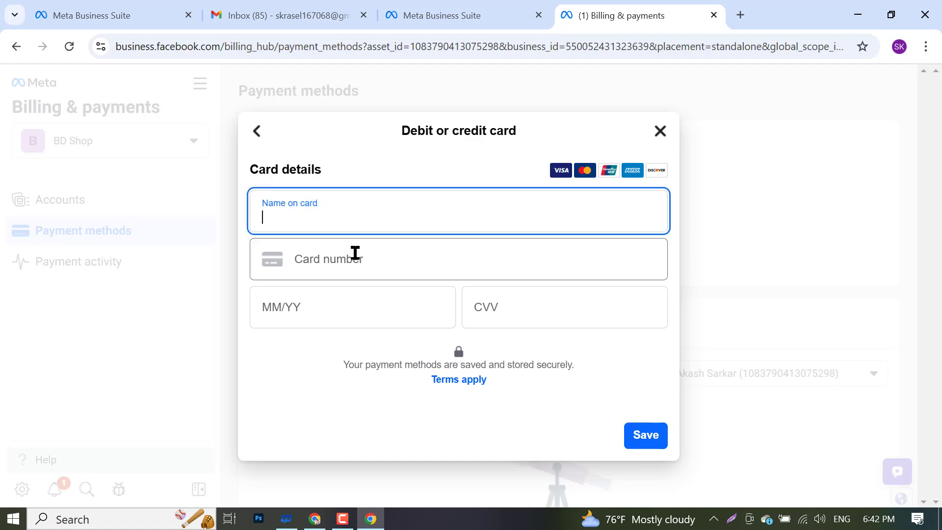
click(382, 266)
click(349, 317)
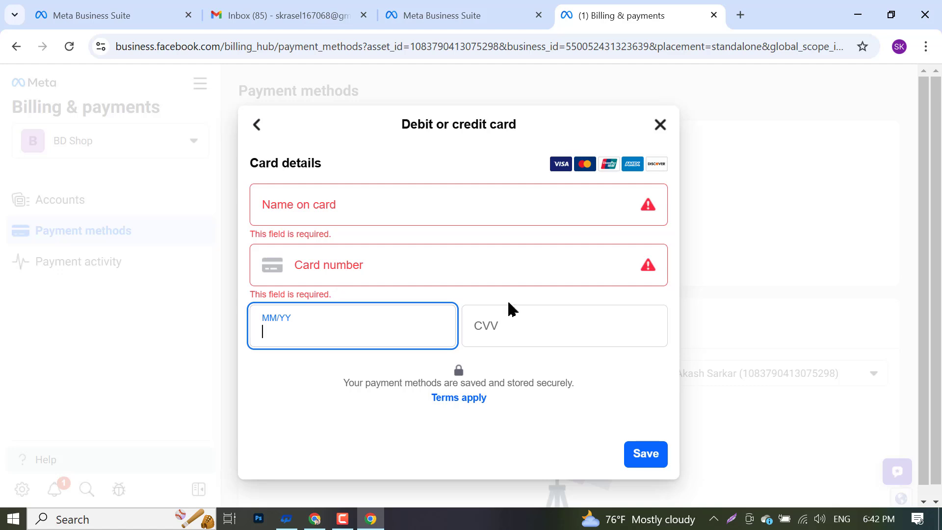
- Go back and change the billing country to United States of America
click(253, 124)
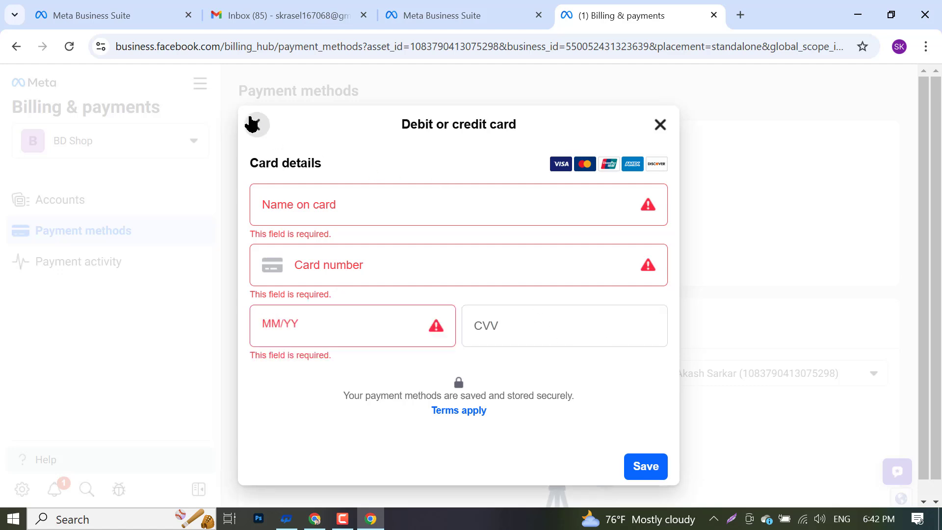
click(326, 209)
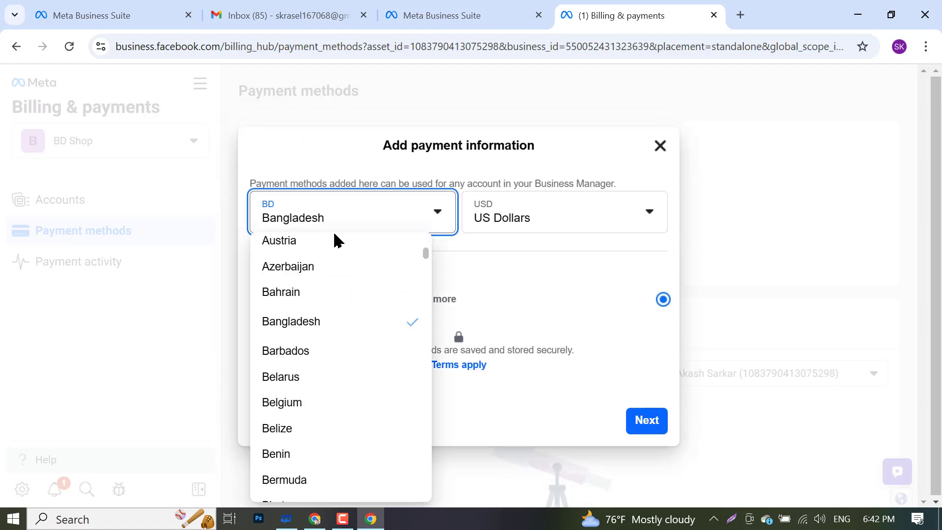
scroll(301, 396, down, 20)
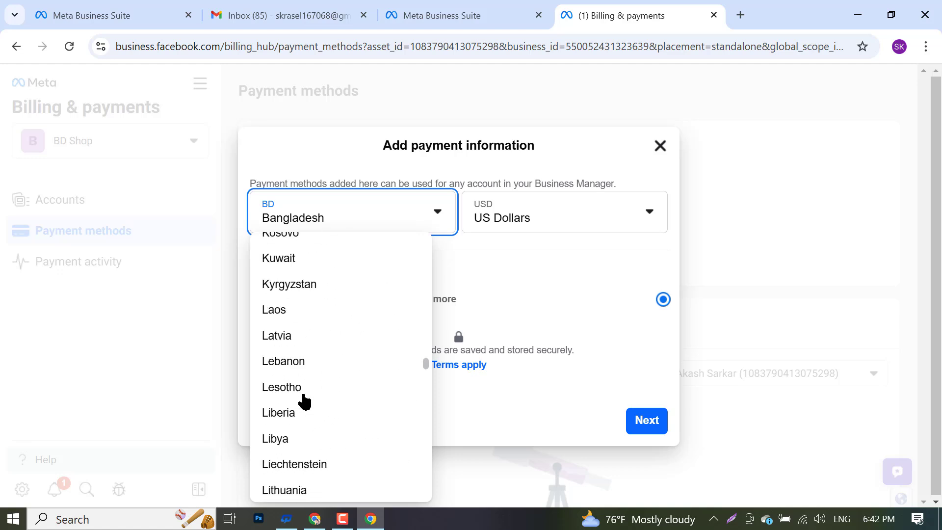
scroll(304, 401, down, 20)
scroll(305, 399, up, 20)
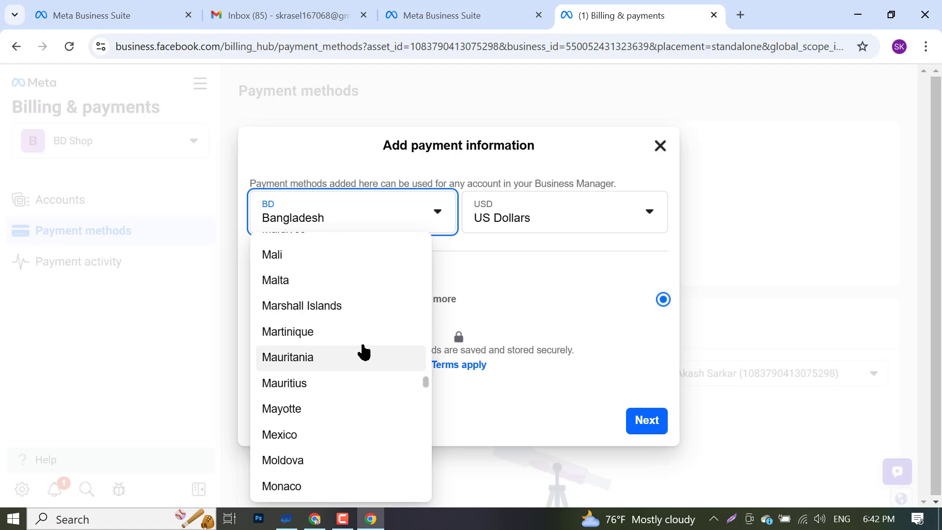
scroll(363, 351, up, 20)
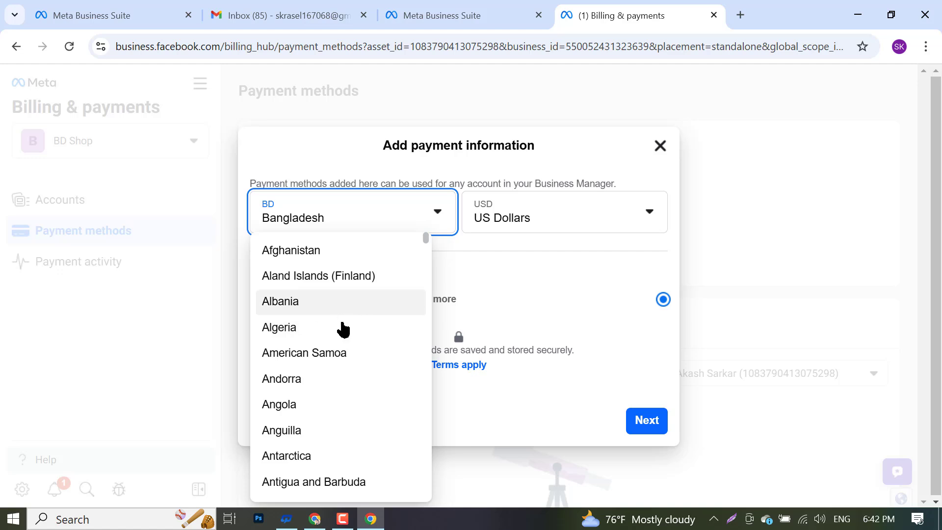
scroll(343, 334, down, 20)
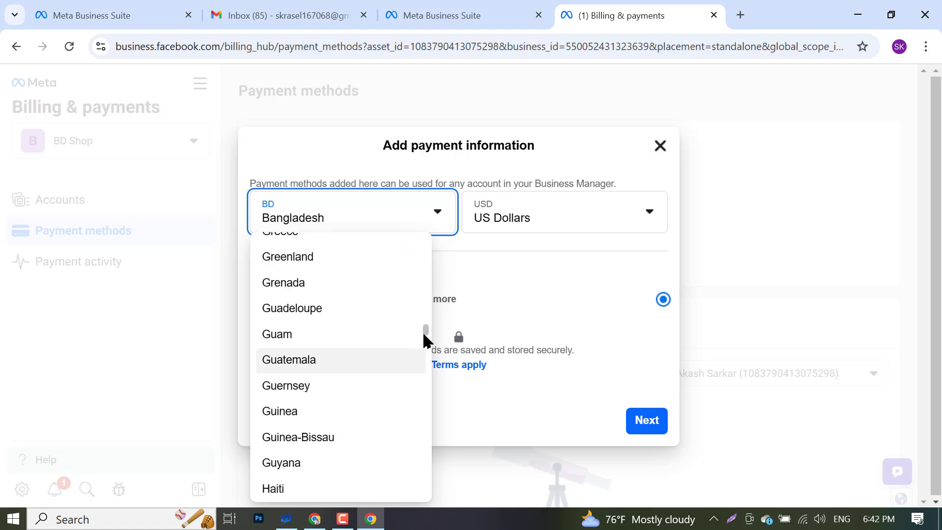
scroll(424, 373, down, 20)
scroll(330, 486, up, 5)
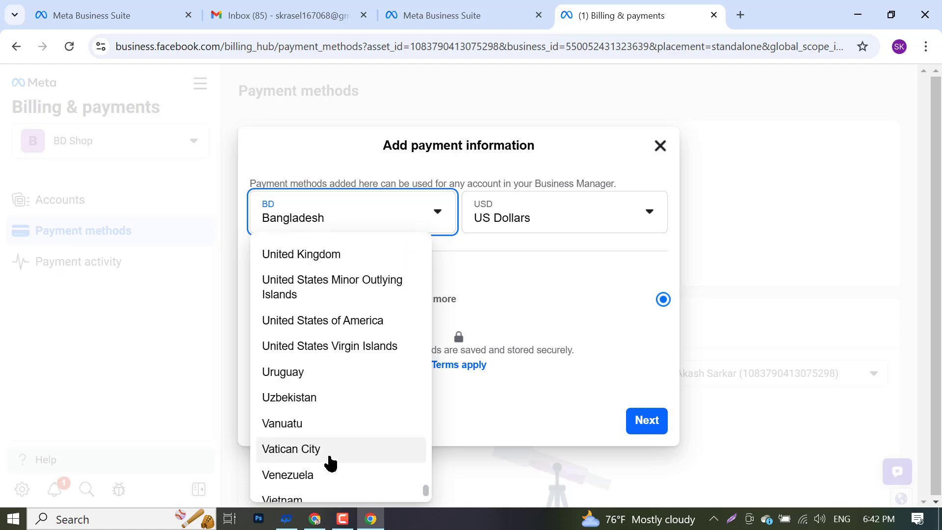
click(328, 321)
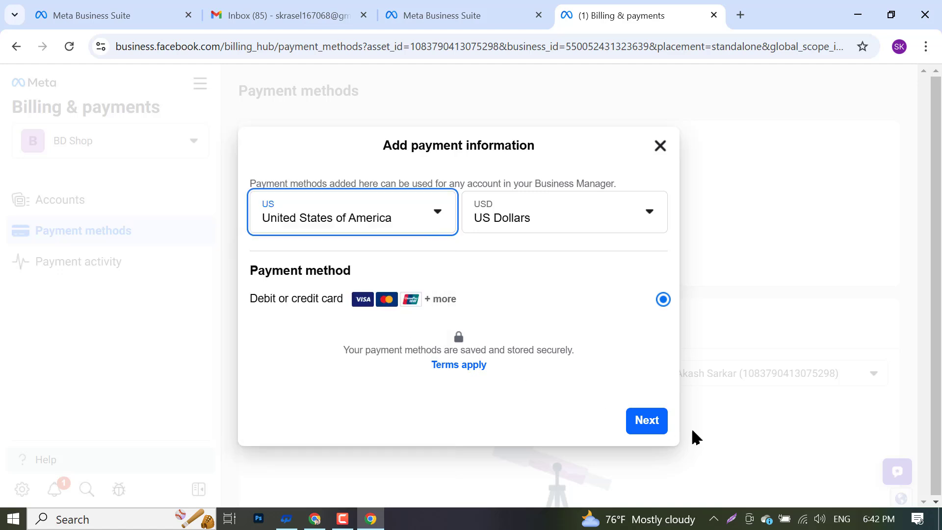
- Inspect the card name, number, expiry and security code fields, then close without saving
click(647, 421)
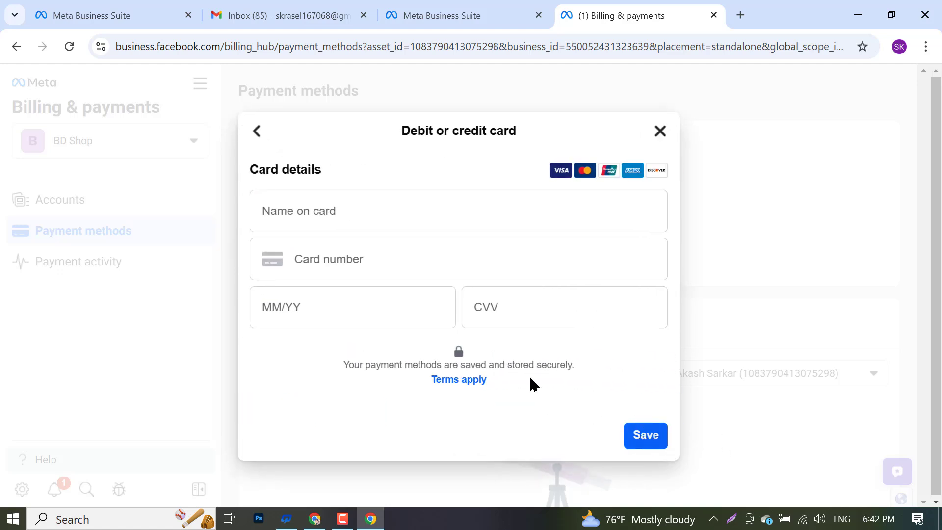
click(393, 298)
click(315, 206)
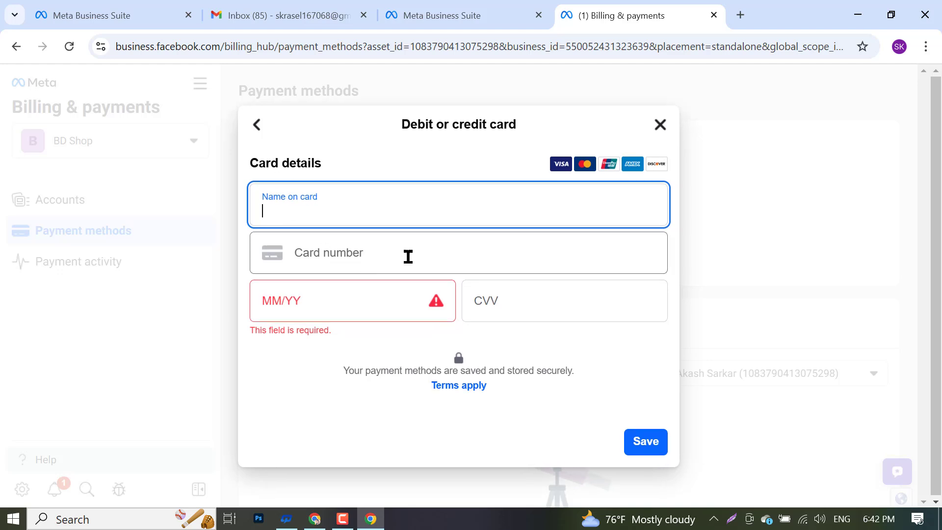
click(578, 311)
click(336, 204)
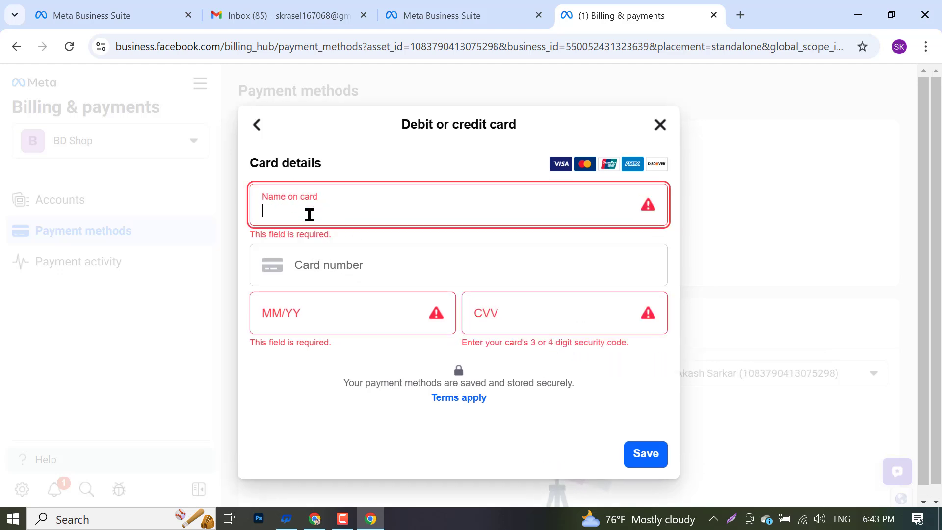
click(349, 266)
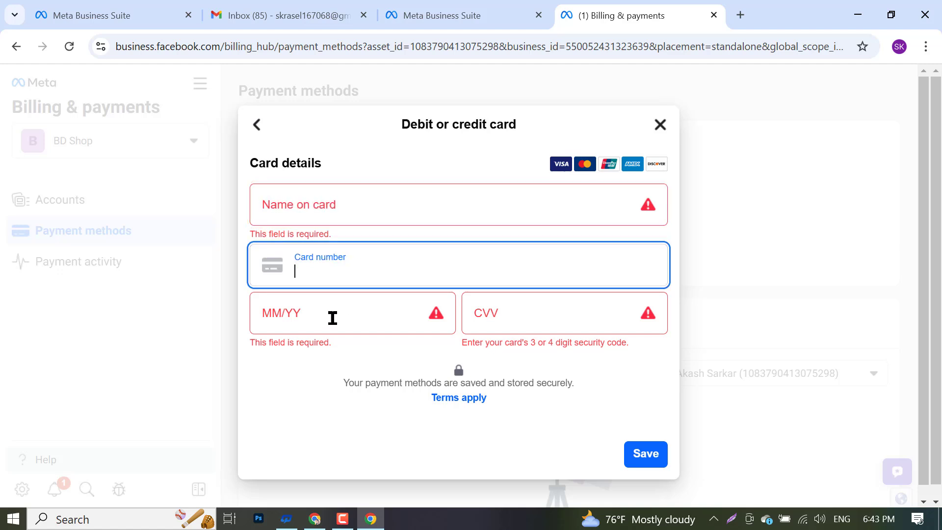
click(333, 316)
click(500, 344)
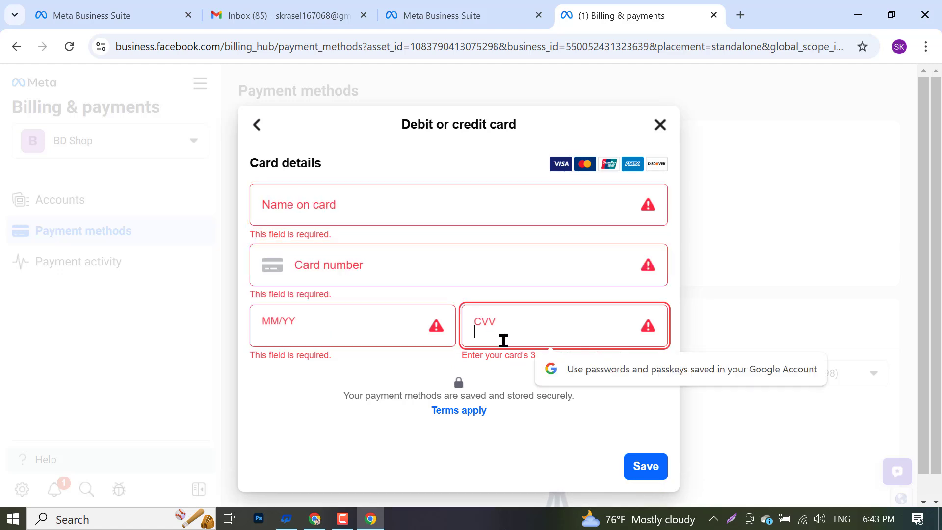
click(741, 403)
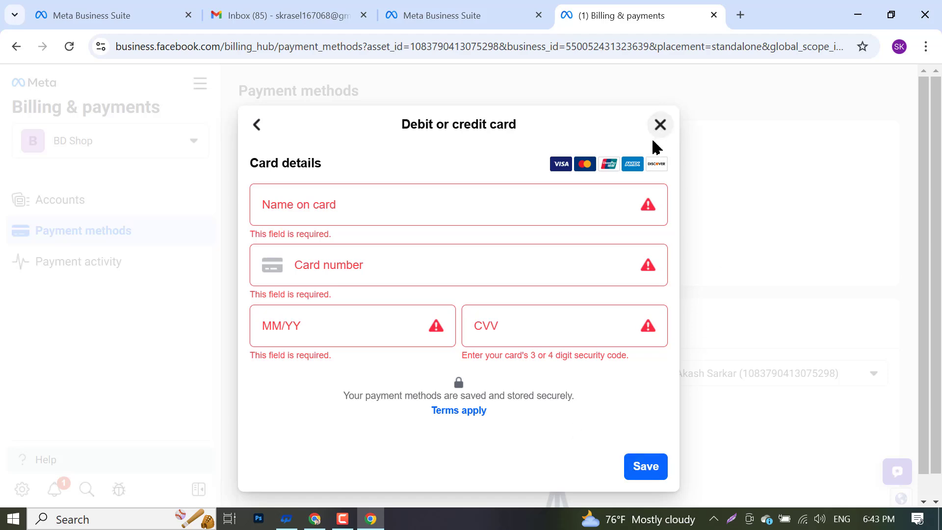
click(661, 124)
- Review BD Shop's Payment activity page, then switch to the Settings > Ad accounts tab
scroll(524, 361, down, 4)
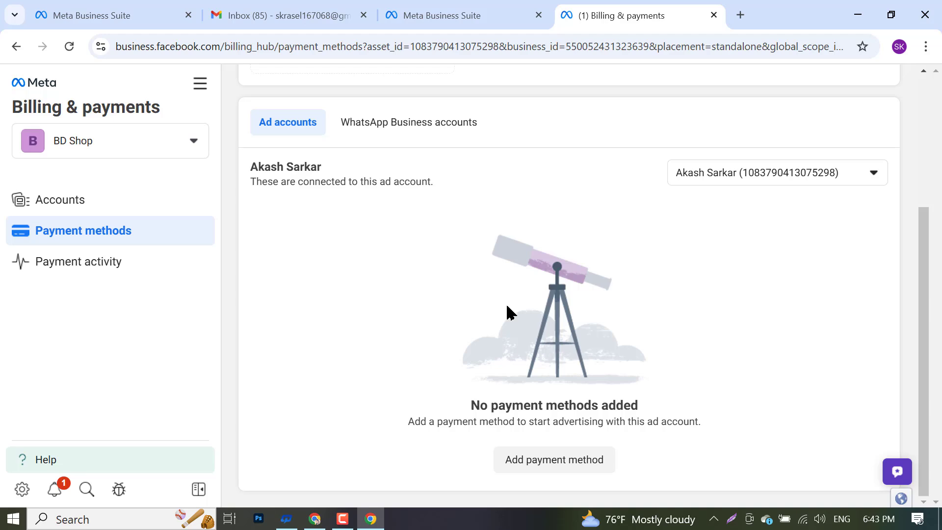
scroll(506, 331, up, 4)
click(87, 269)
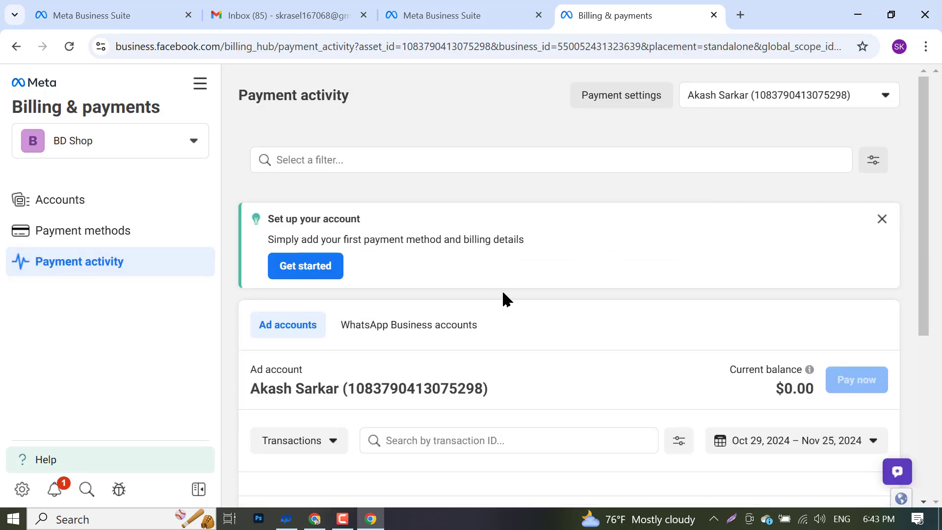
scroll(578, 304, down, 5)
scroll(659, 315, up, 5)
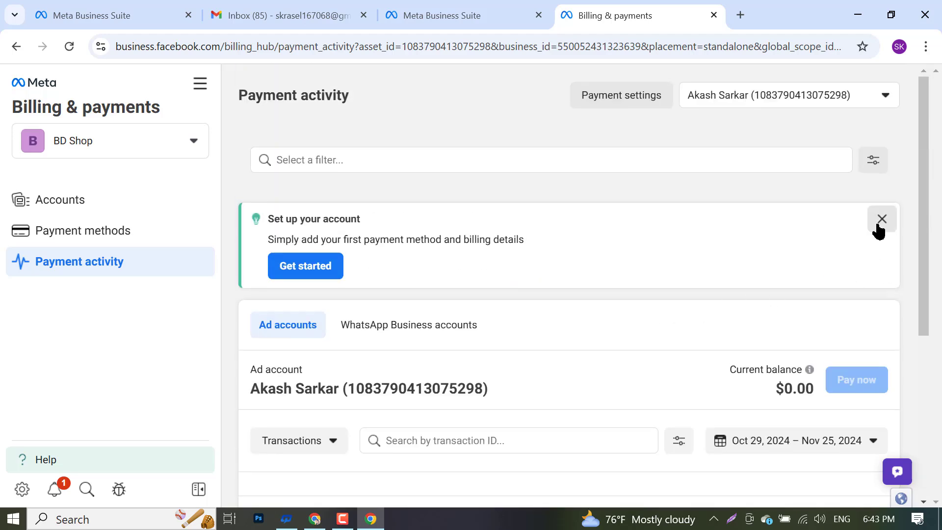
click(466, 22)
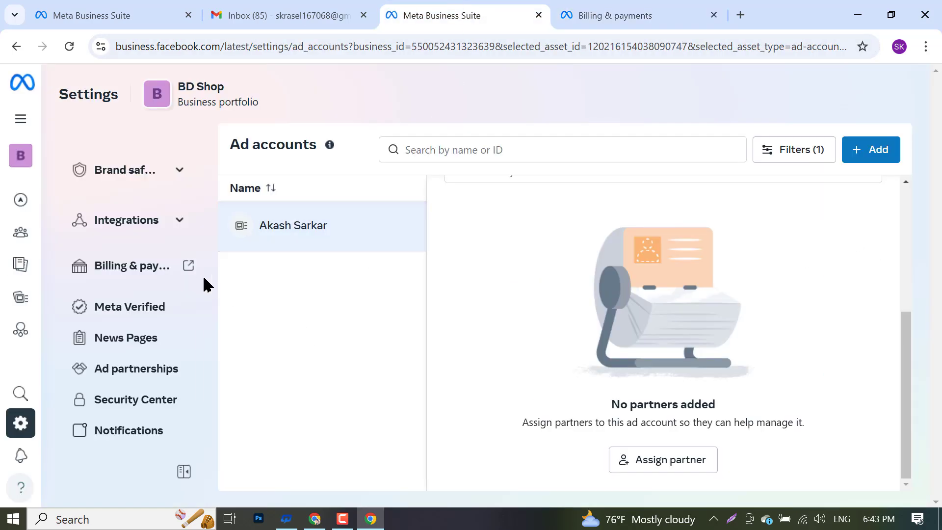
- Reload the People settings, then go to the Pages list showing the Bd Shop page
scroll(131, 182, up, 5)
click(132, 7)
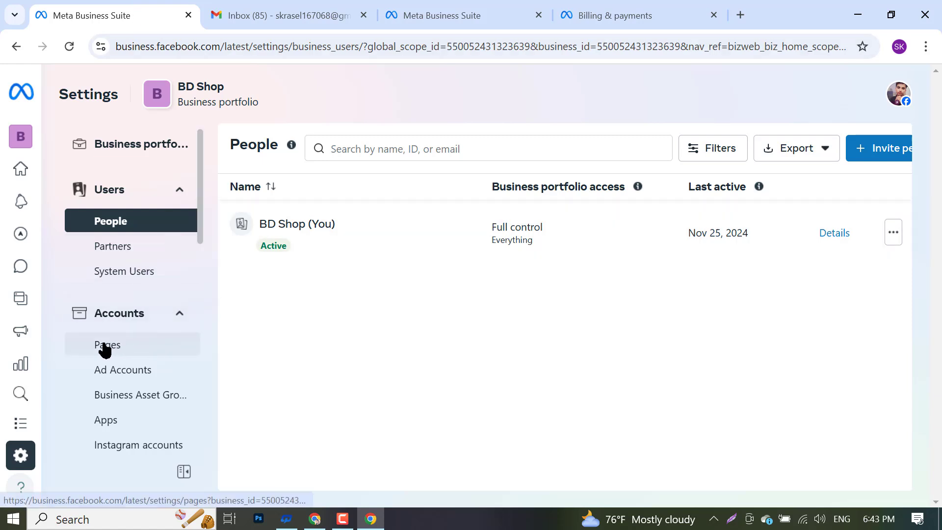
click(156, 218)
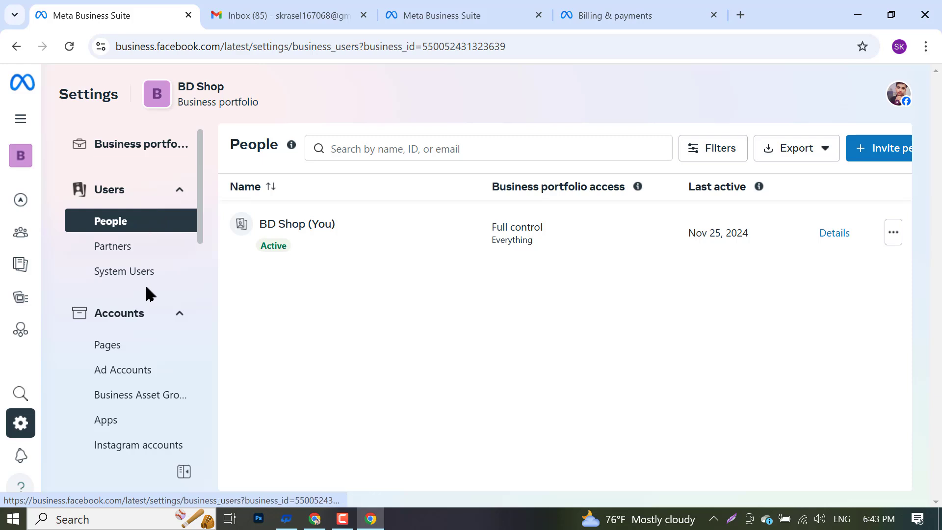
click(116, 353)
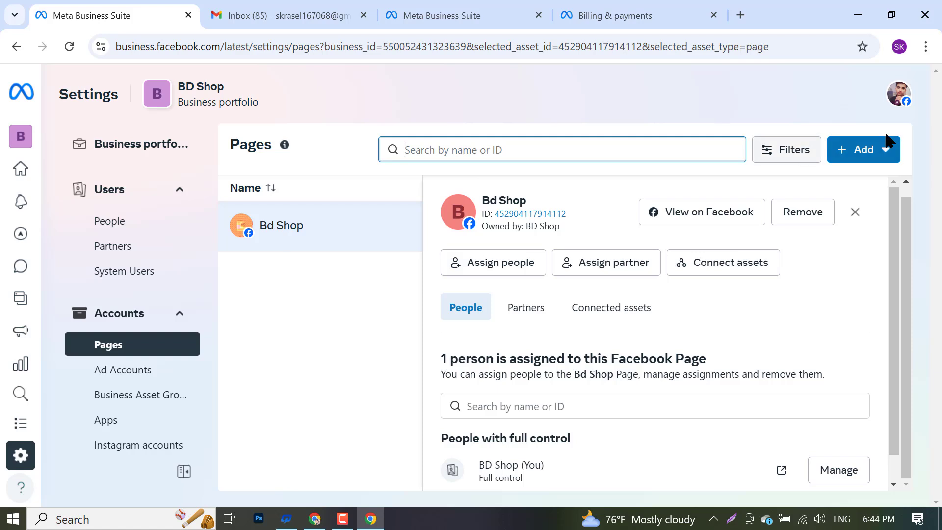
- Choose Add an existing Facebook Page and focus the Page name or URL field
click(859, 156)
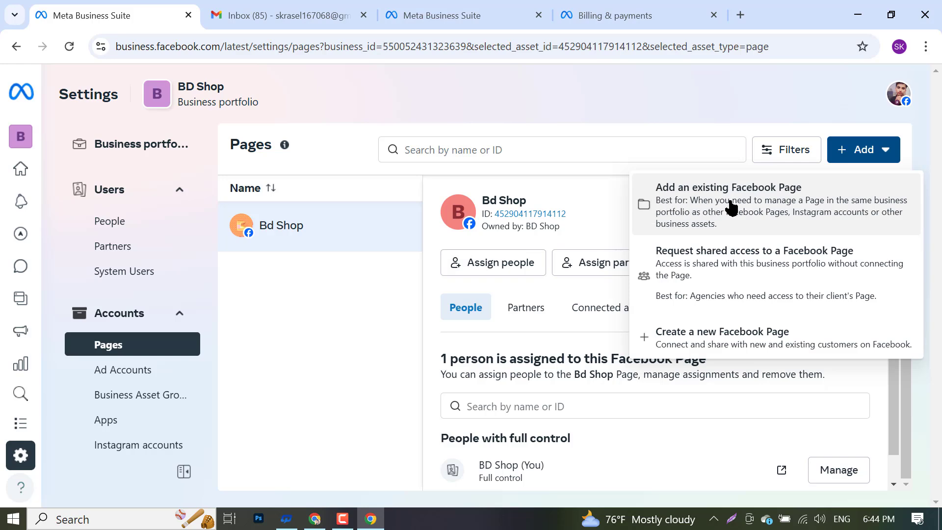
click(731, 208)
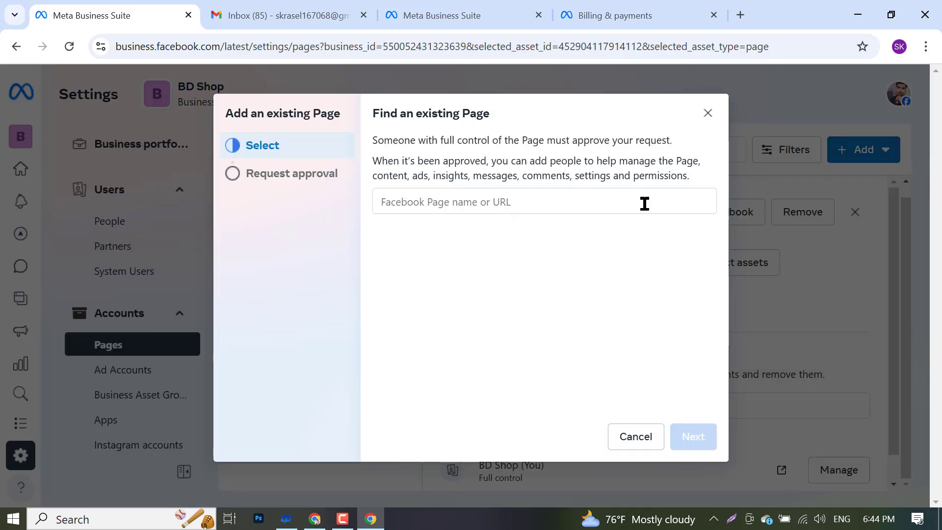
click(570, 206)
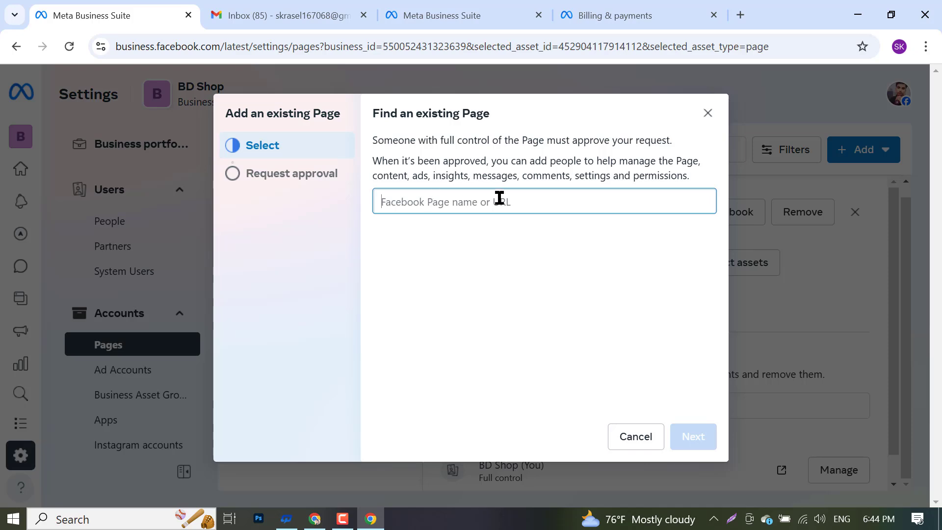
- In the Facebook window, switch profiles to act as Freelancer Akash
click(320, 520)
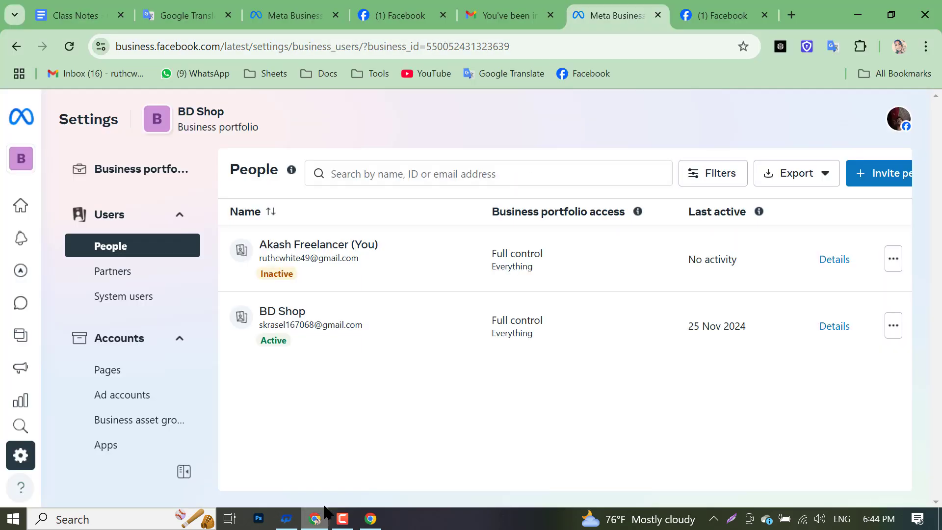
click(409, 6)
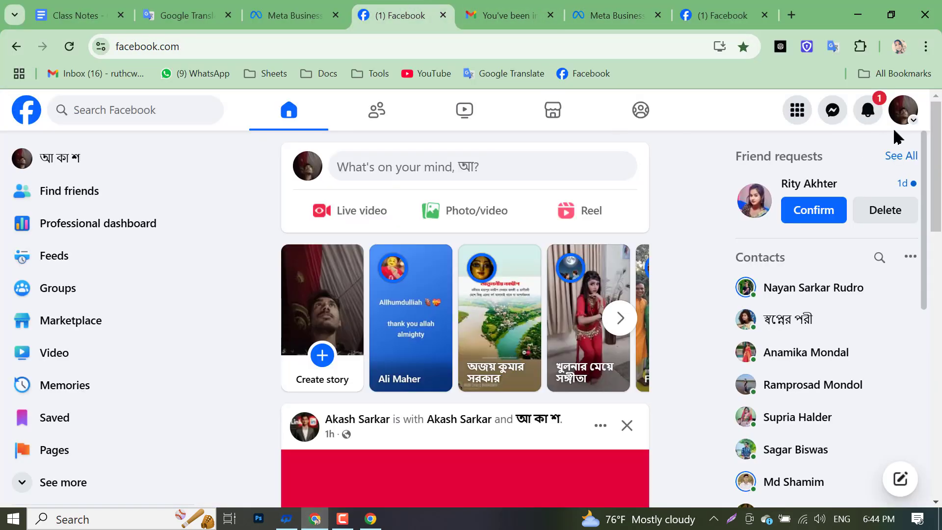
click(901, 108)
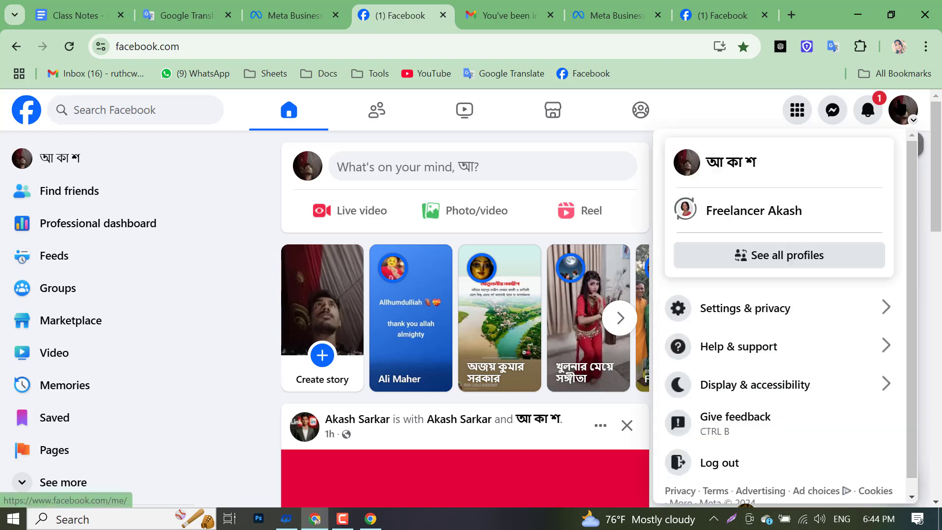
click(701, 208)
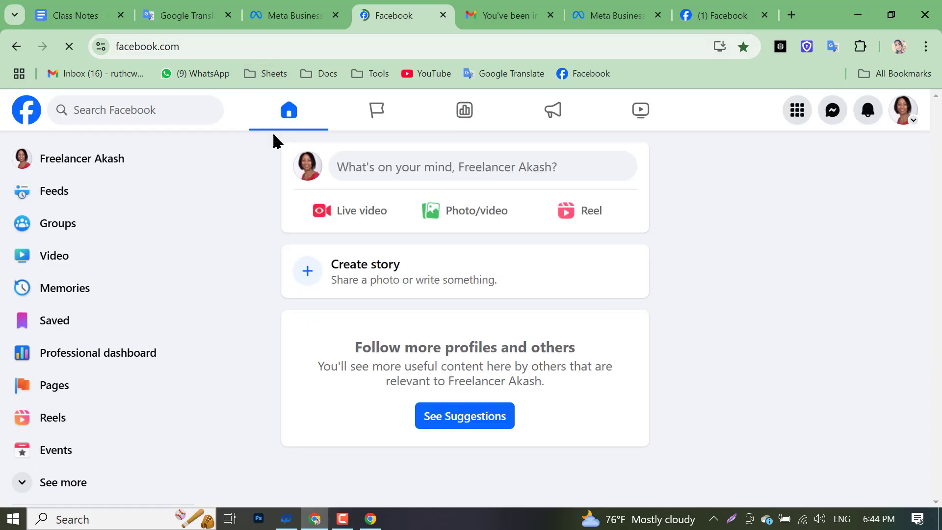
- Copy the Freelancer Akash page's web address and return to the Add Page field
click(120, 159)
click(257, 48)
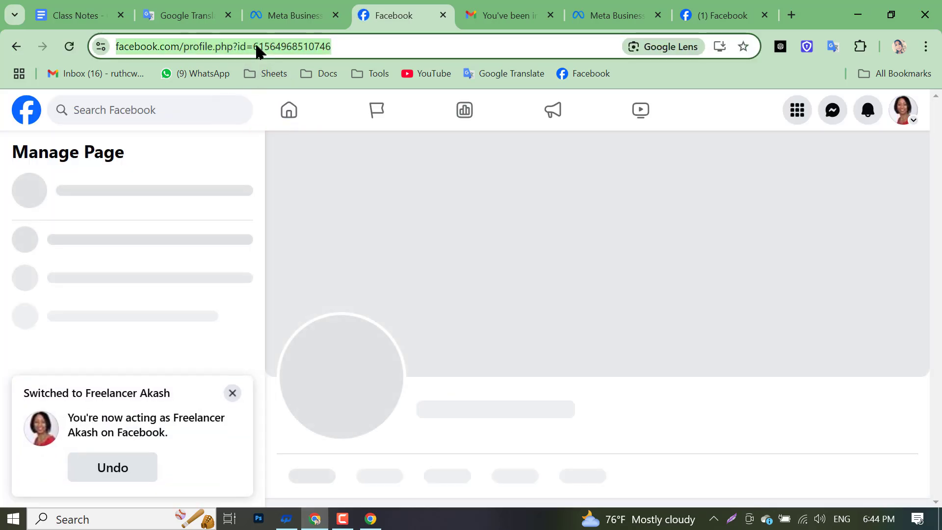
right_click(256, 49)
click(304, 185)
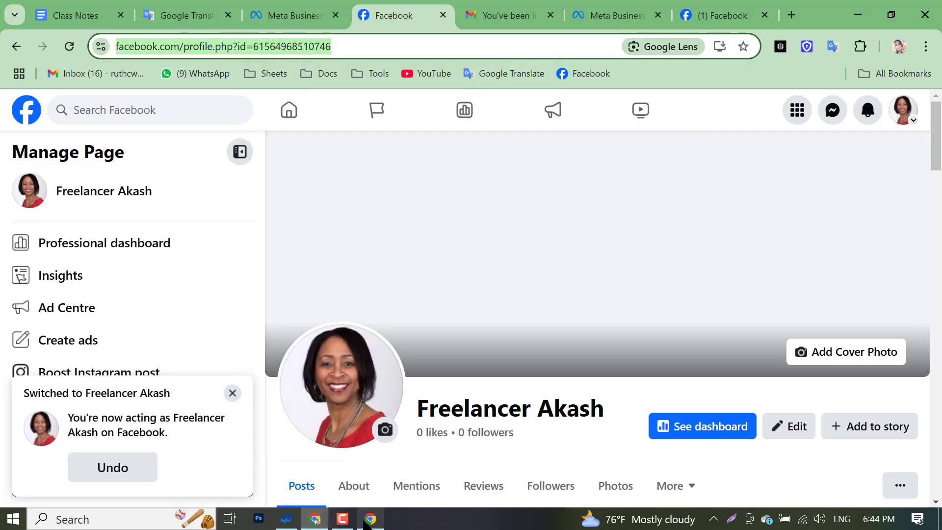
key(alt+Tab)
right_click(472, 204)
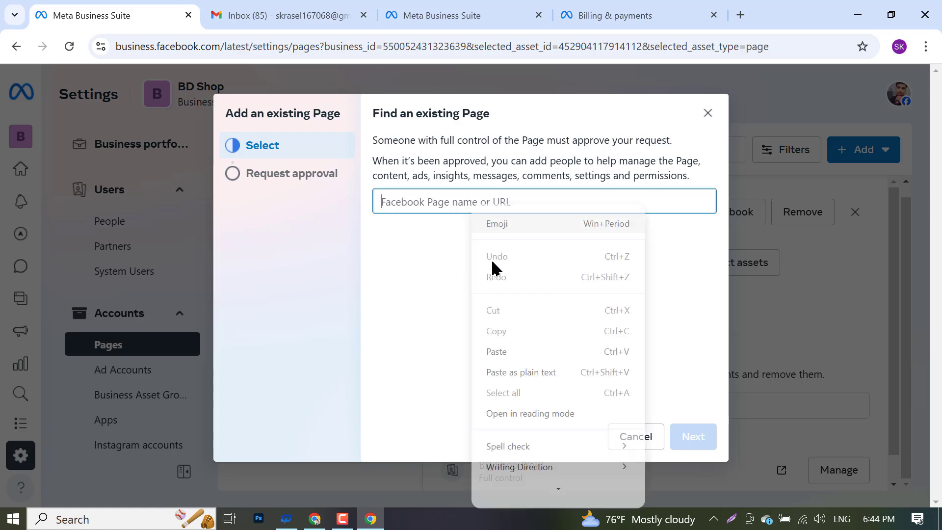
- Paste the Freelancer Akash URL, submit the claim, and dismiss the Unable to claim Page message
click(506, 354)
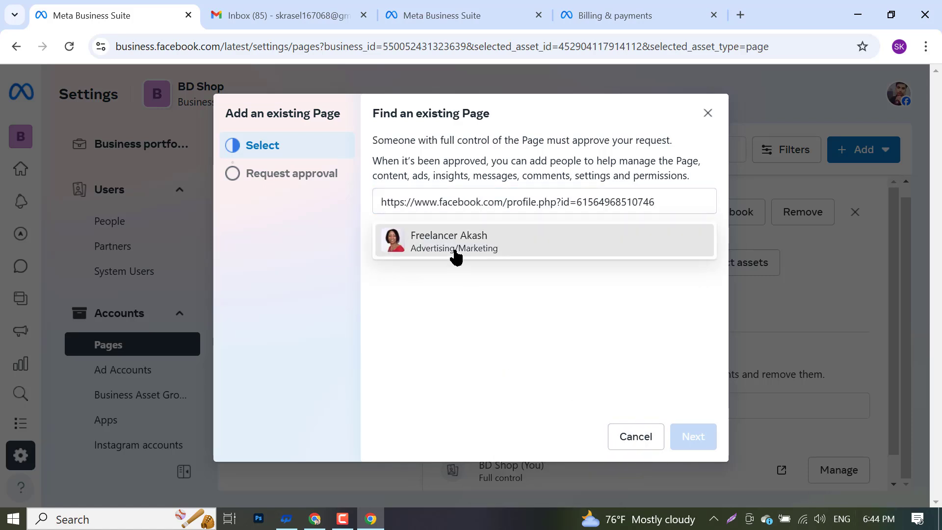
click(454, 254)
click(693, 439)
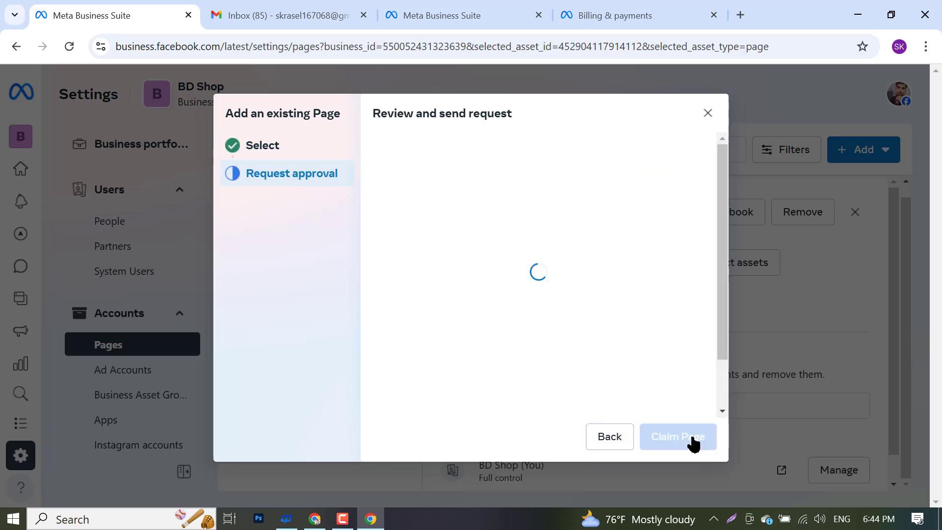
click(692, 437)
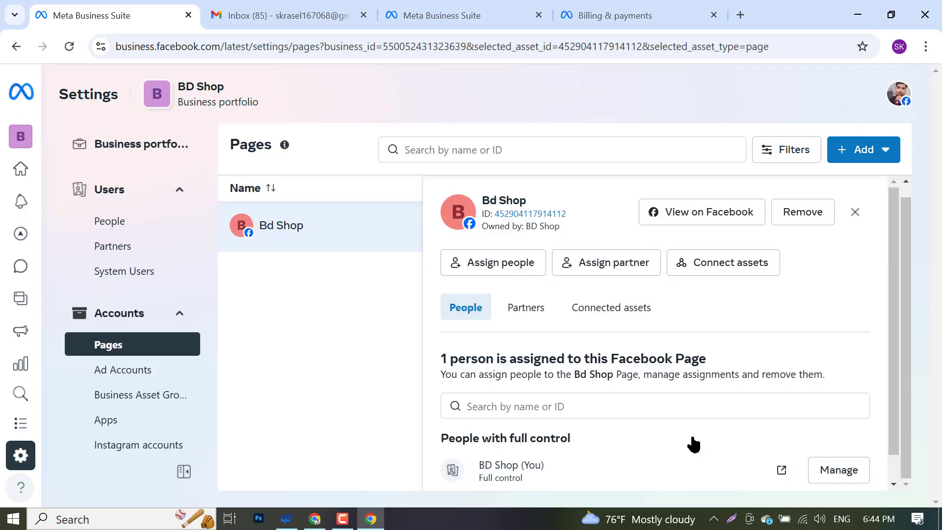
click(314, 519)
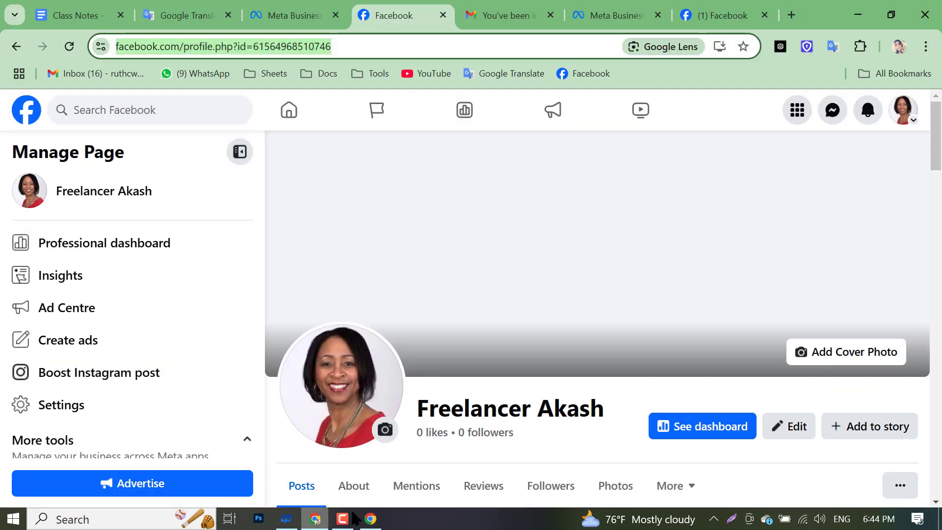
click(69, 57)
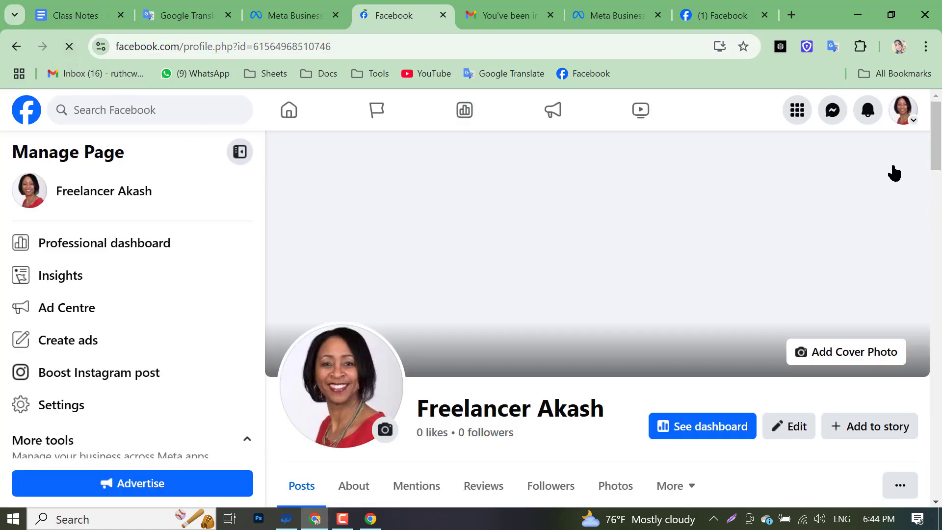
click(868, 115)
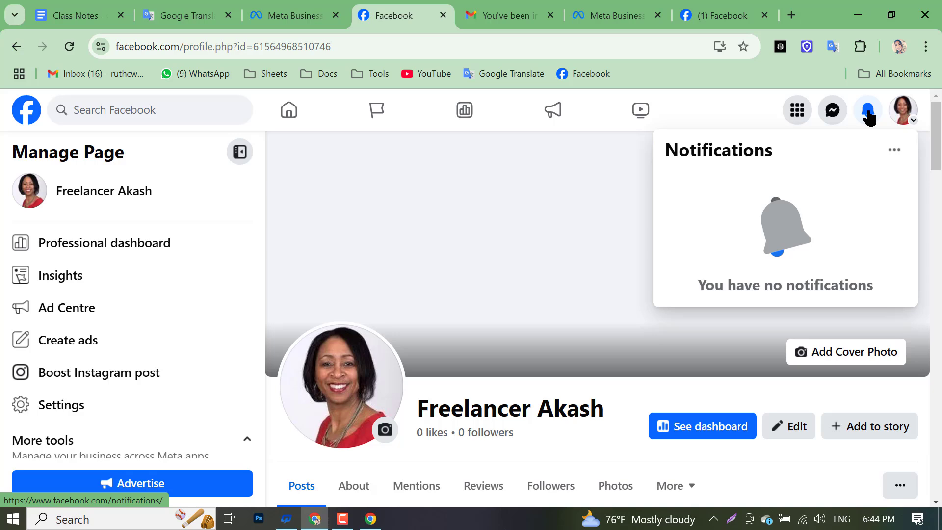
click(869, 116)
click(864, 116)
scroll(616, 304, down, 8)
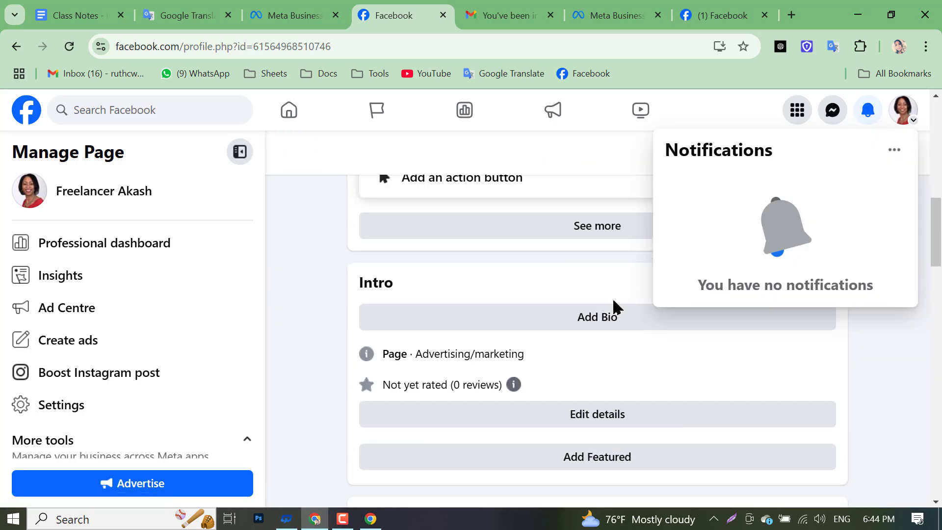
scroll(615, 307, up, 6)
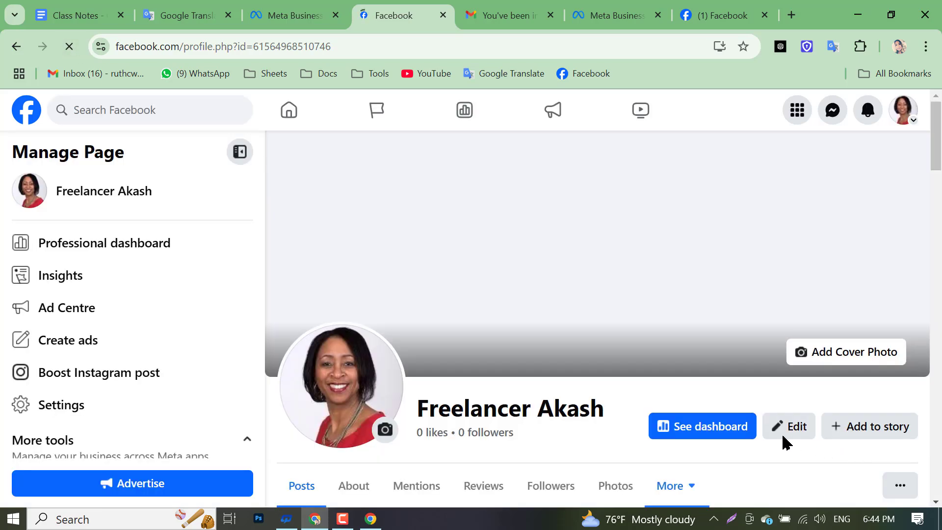
scroll(664, 374, down, 6)
scroll(646, 373, up, 2)
scroll(634, 373, up, 3)
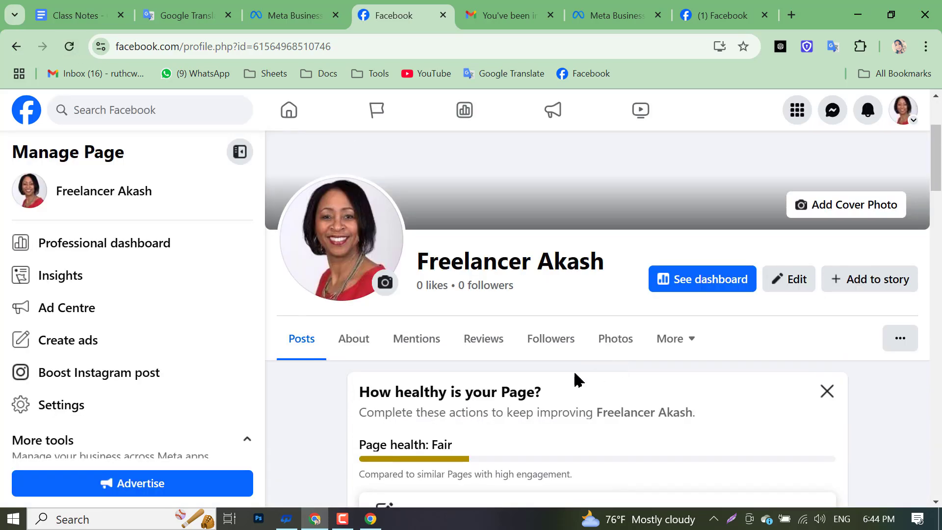
click(355, 341)
scroll(431, 332, down, 5)
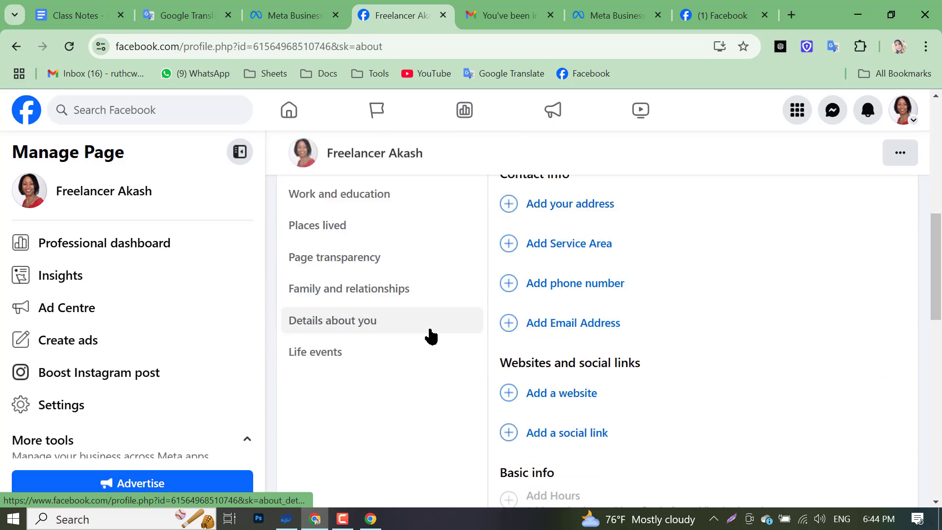
scroll(443, 328, up, 5)
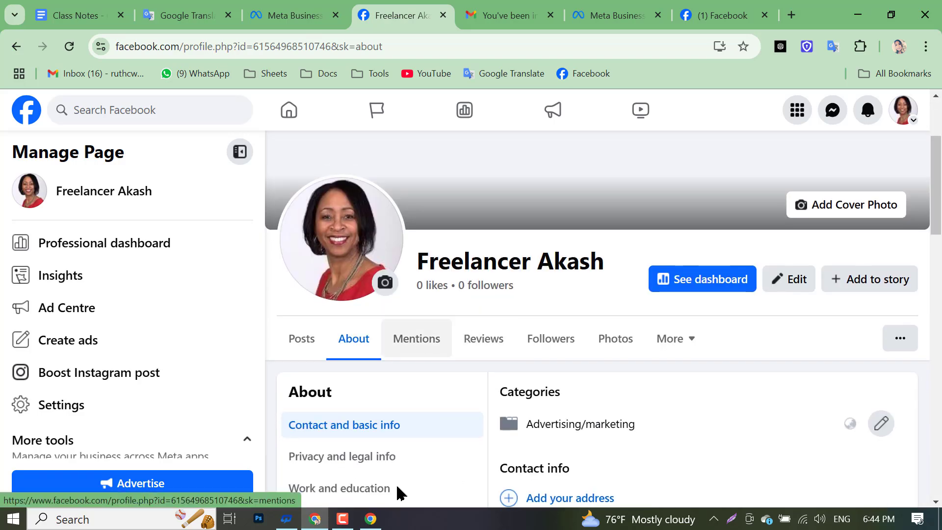
click(370, 518)
- Start a shared-access request and select Freelancer Akash from the pasted Page URL
scroll(539, 282, down, 1)
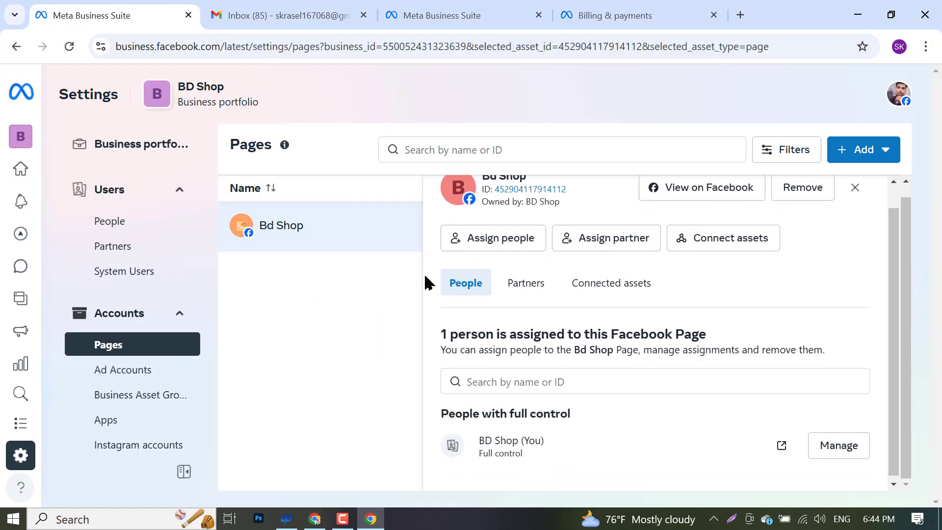
scroll(613, 399, up, 1)
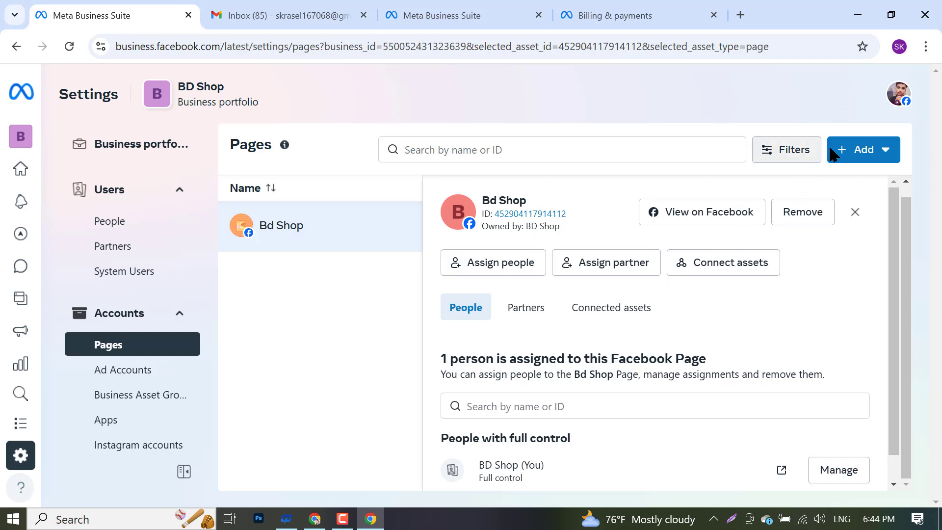
scroll(675, 331, down, 1)
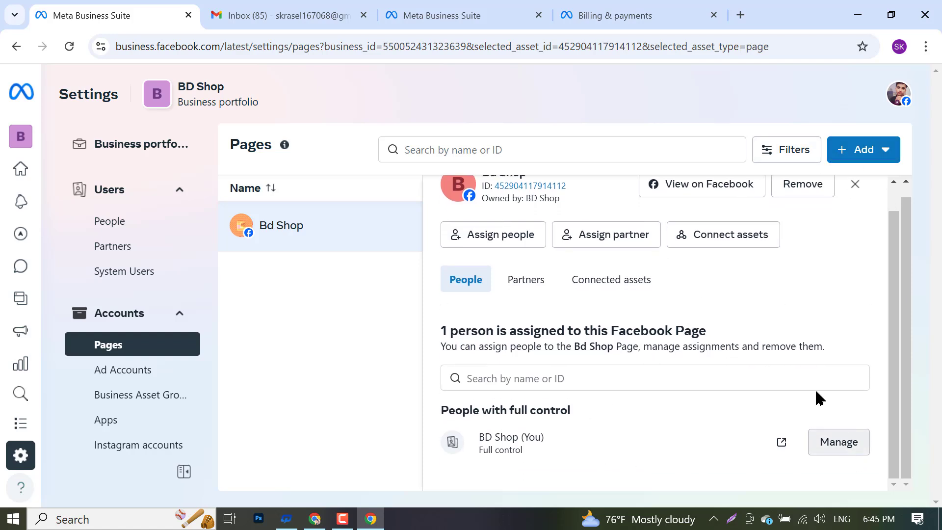
scroll(748, 343, up, 1)
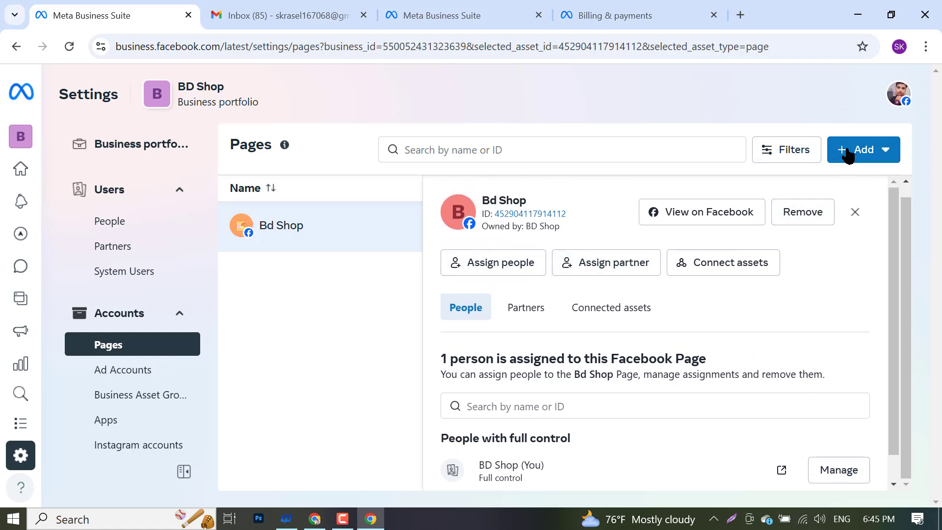
click(863, 150)
click(818, 269)
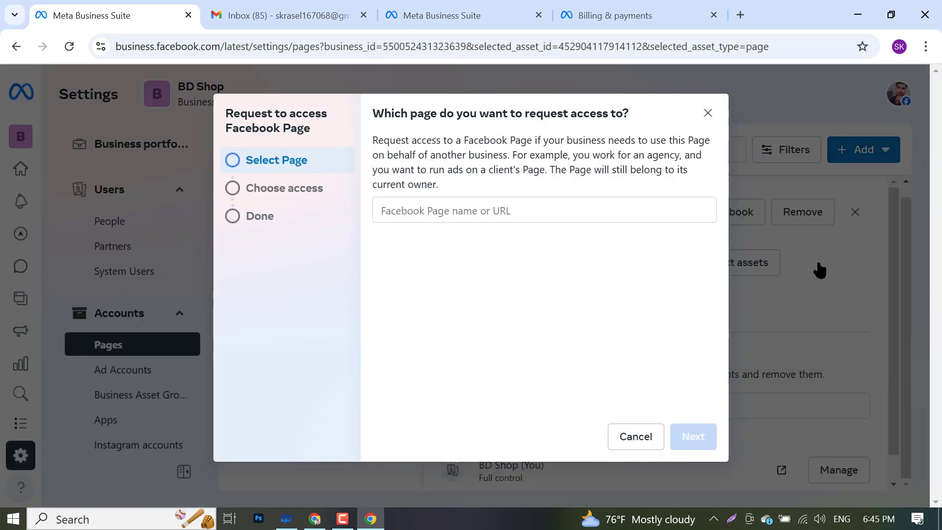
right_click(460, 221)
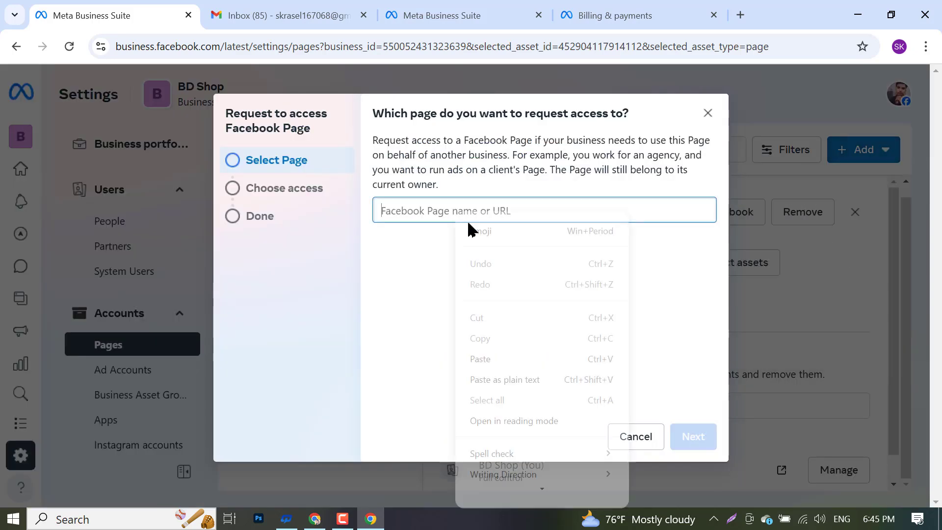
click(505, 358)
click(464, 255)
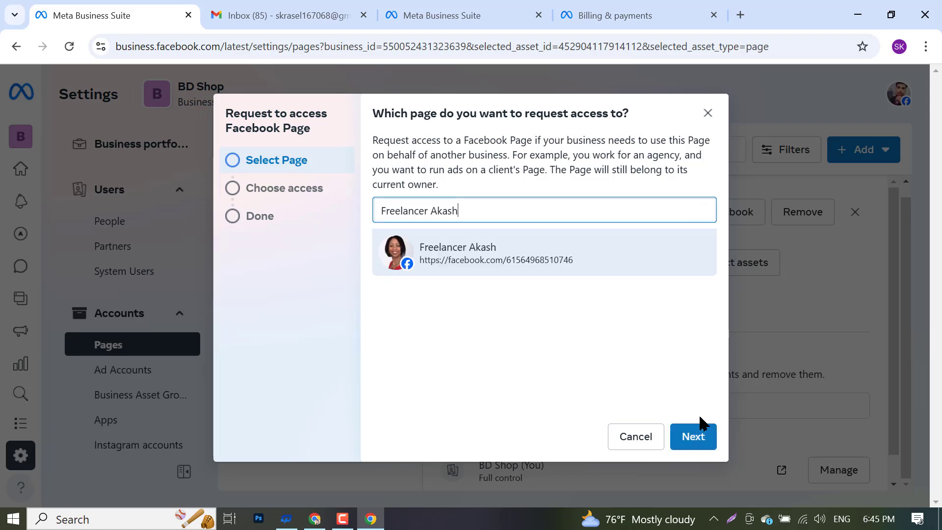
click(683, 437)
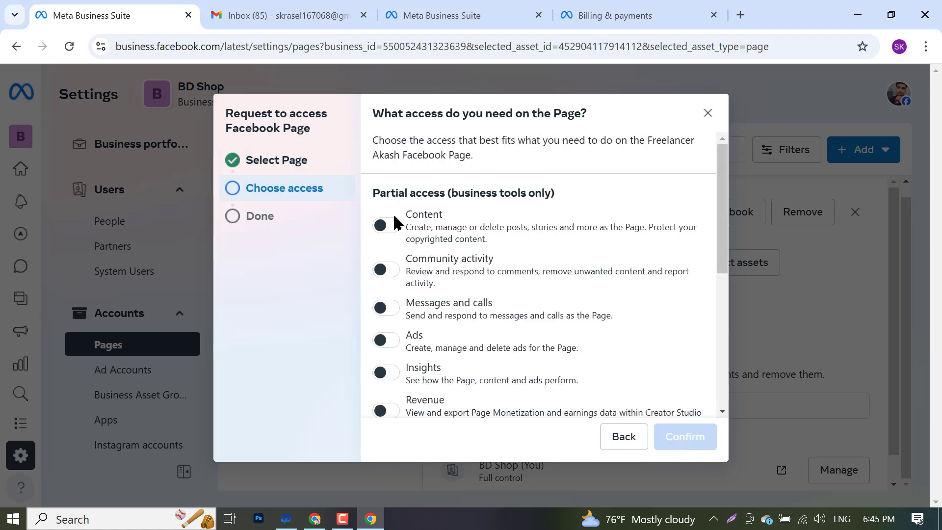
- Enable Content, Community, Ads, Messages, Revenue and Full control access, then send the request
click(380, 227)
click(385, 269)
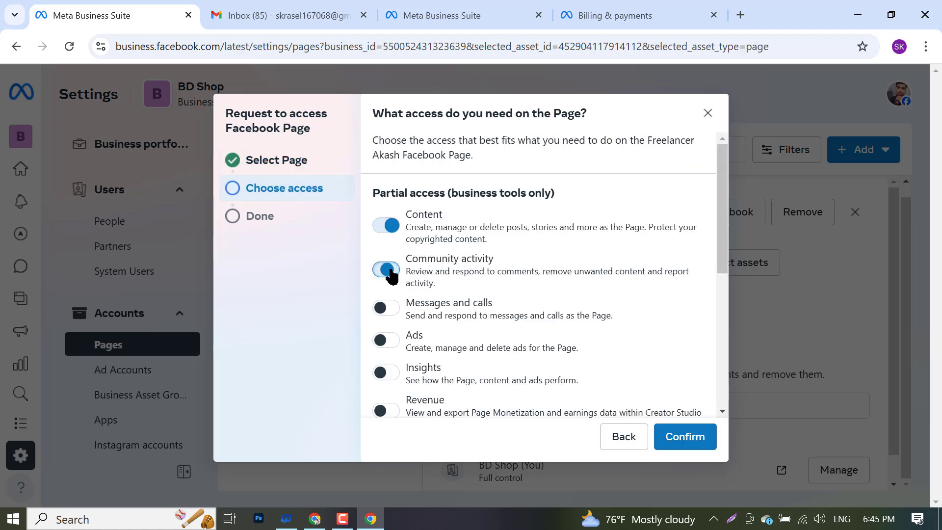
click(385, 340)
click(380, 307)
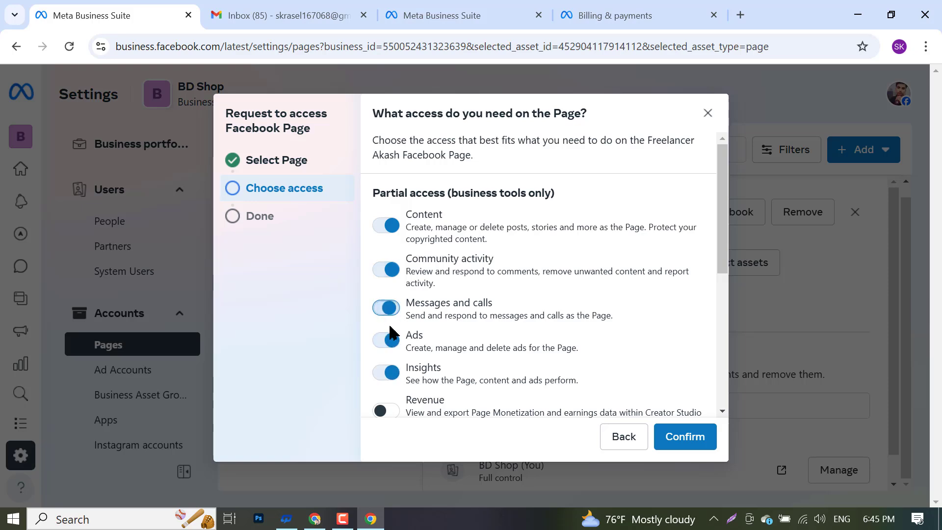
click(386, 411)
scroll(548, 366, down, 5)
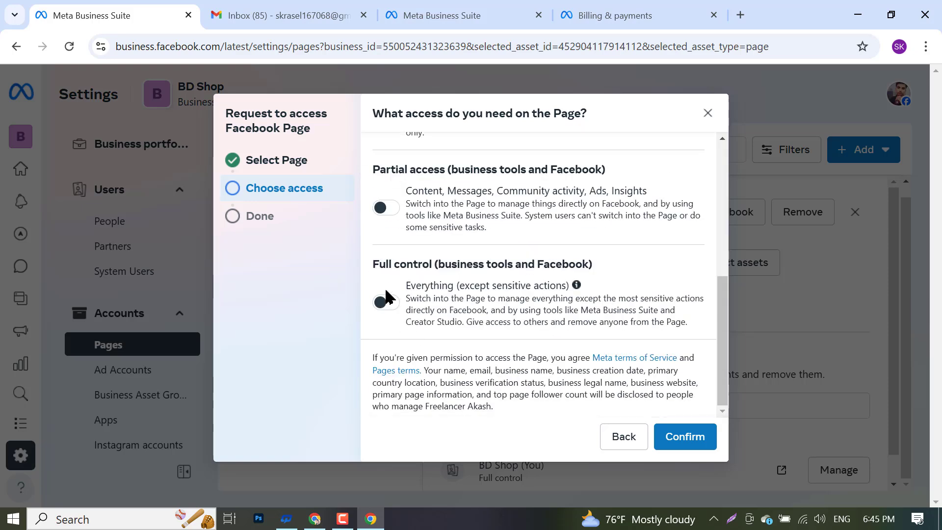
click(378, 209)
click(381, 303)
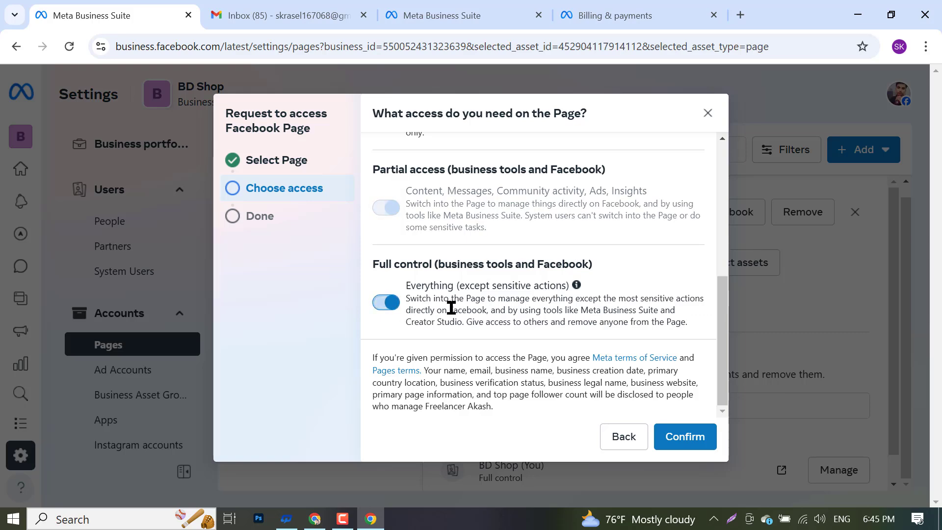
scroll(449, 309, up, 5)
scroll(452, 314, down, 5)
click(700, 435)
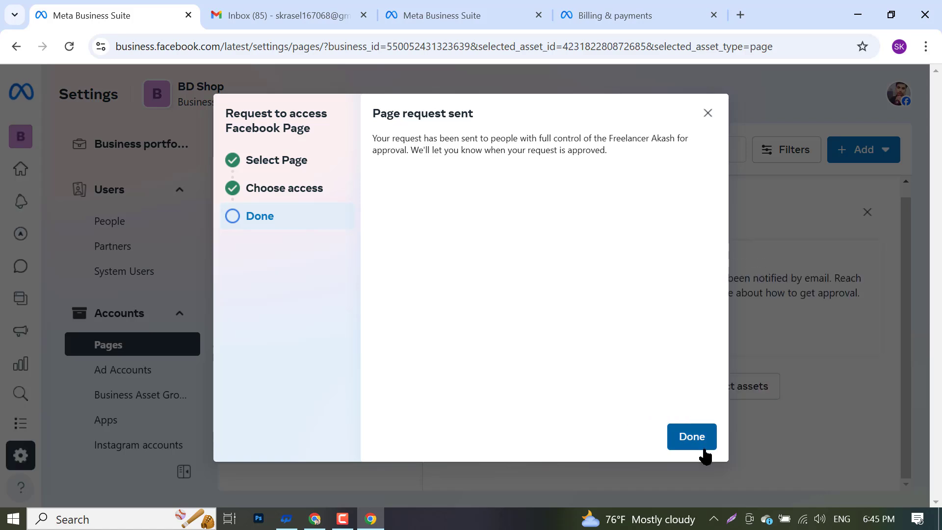
click(692, 447)
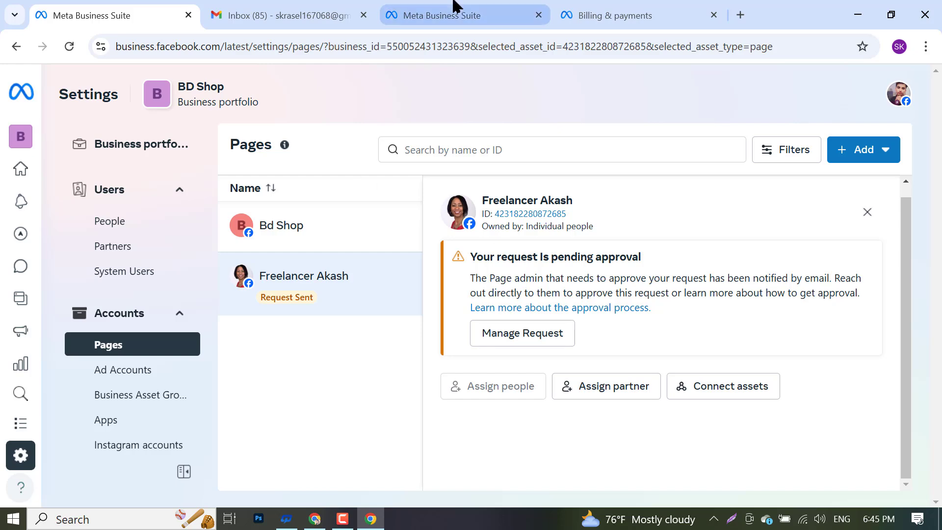
- Reload Facebook, open the Freelancer Akash page, and check its empty notifications
click(321, 520)
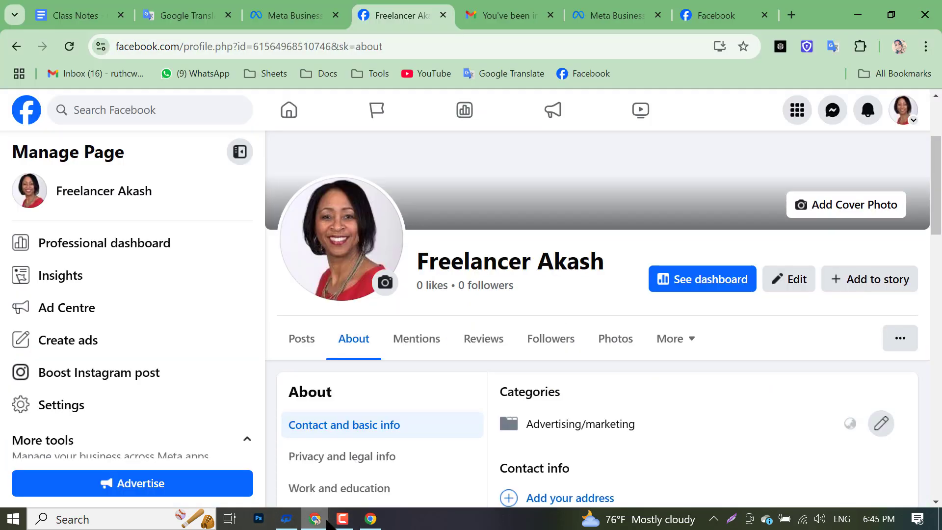
click(61, 51)
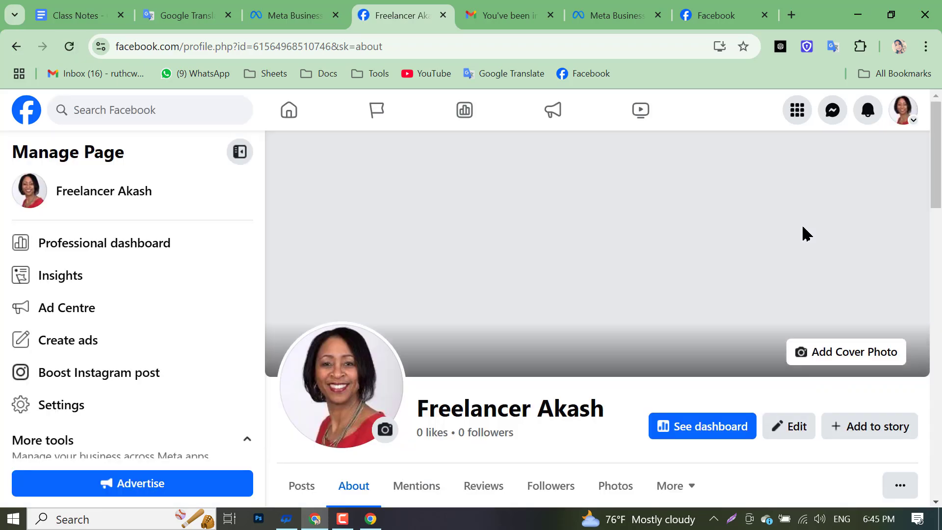
scroll(693, 297, down, 4)
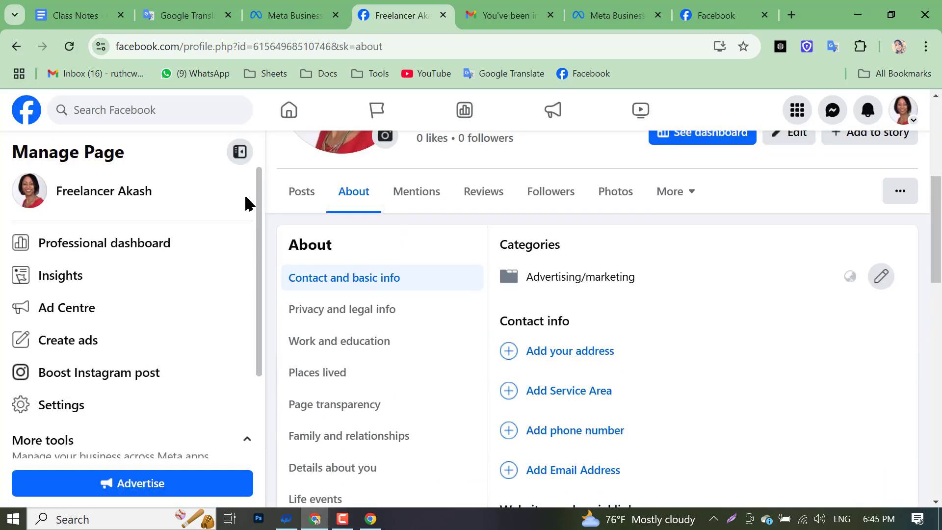
scroll(284, 160, up, 5)
click(289, 118)
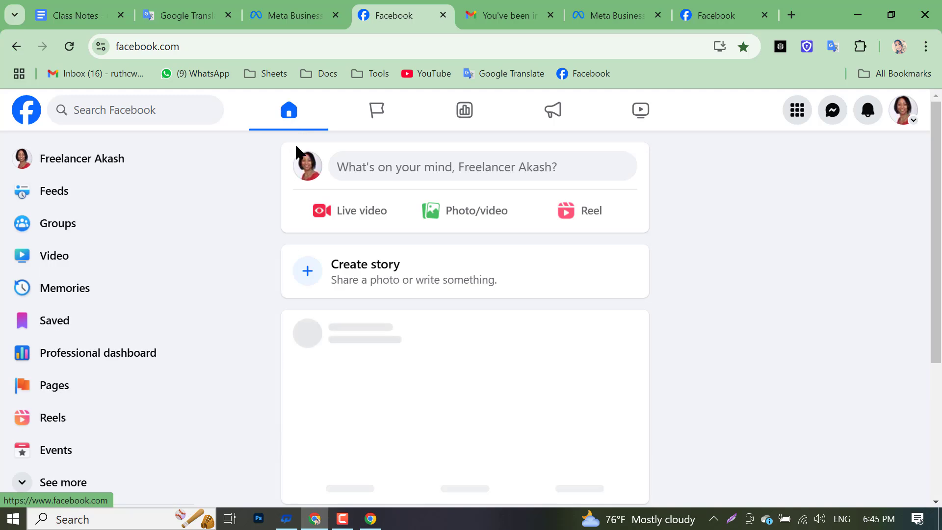
click(308, 169)
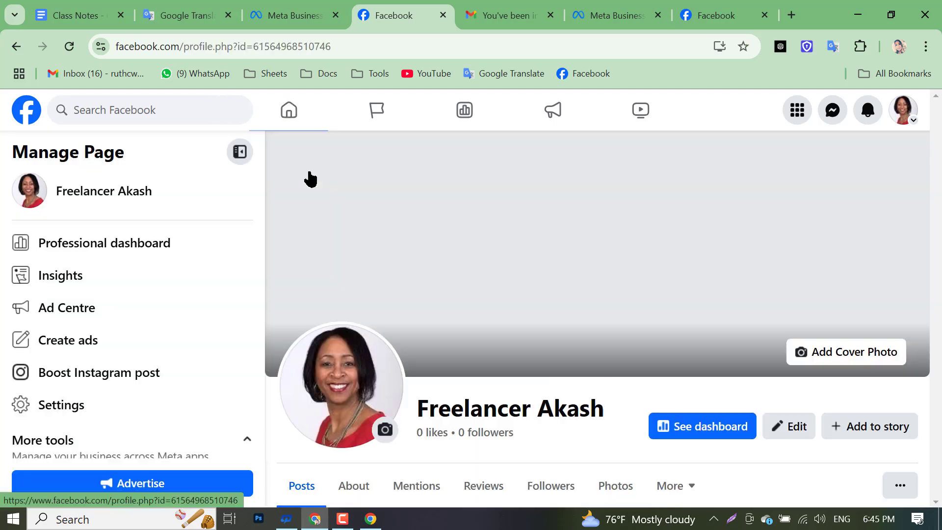
click(867, 113)
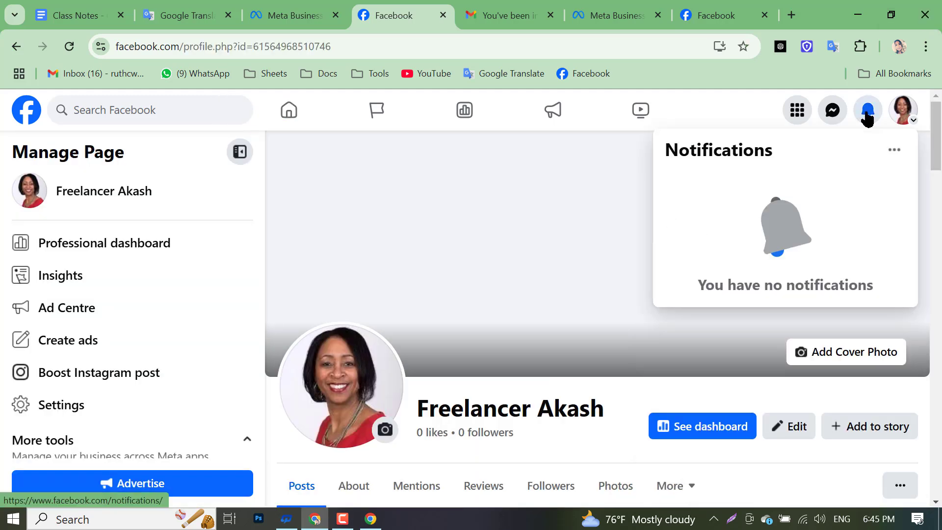
click(867, 114)
click(867, 114)
scroll(425, 392, down, 4)
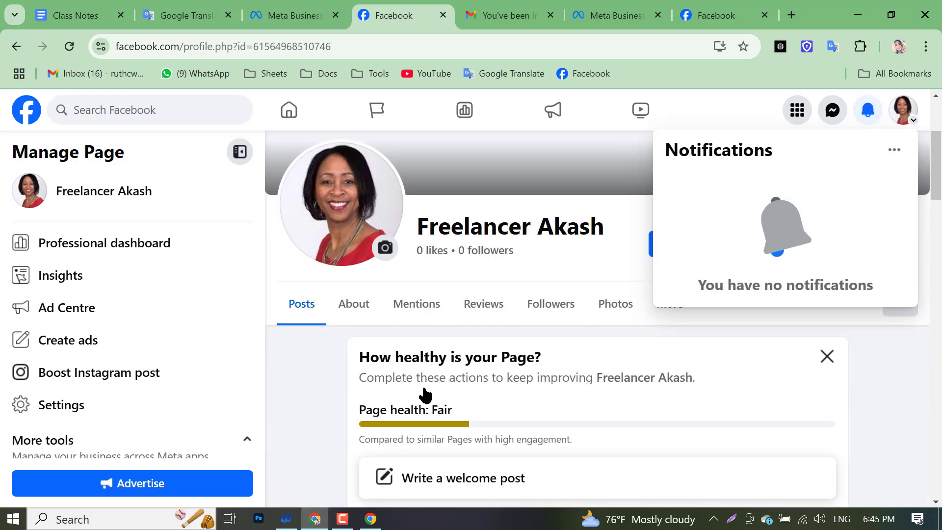
scroll(424, 392, down, 2)
click(321, 353)
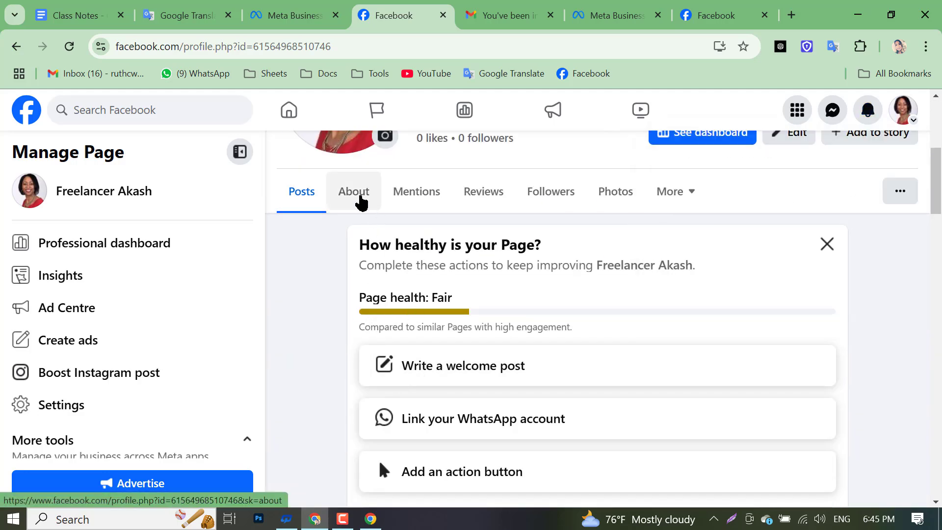
- Browse the page's About, Reviews, Followers and Photos sections, then return to Business Suite
click(361, 198)
click(484, 192)
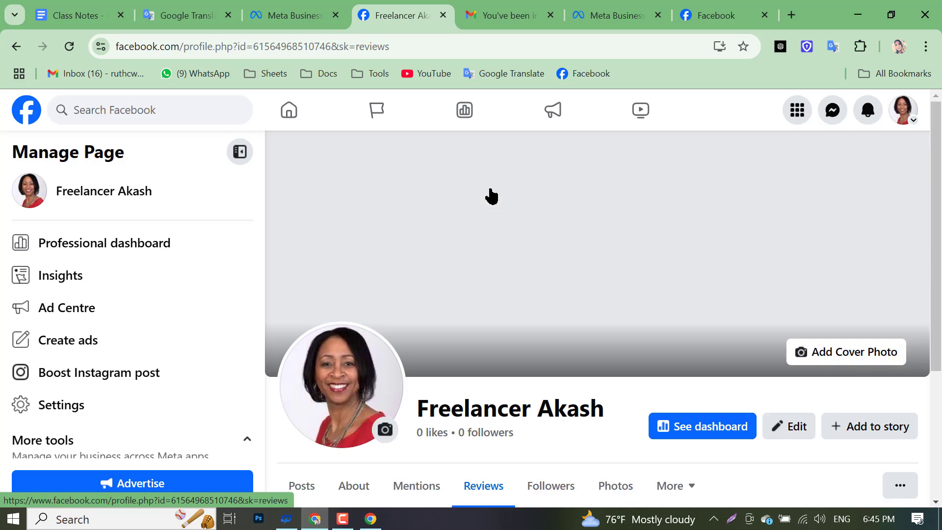
scroll(493, 211, down, 4)
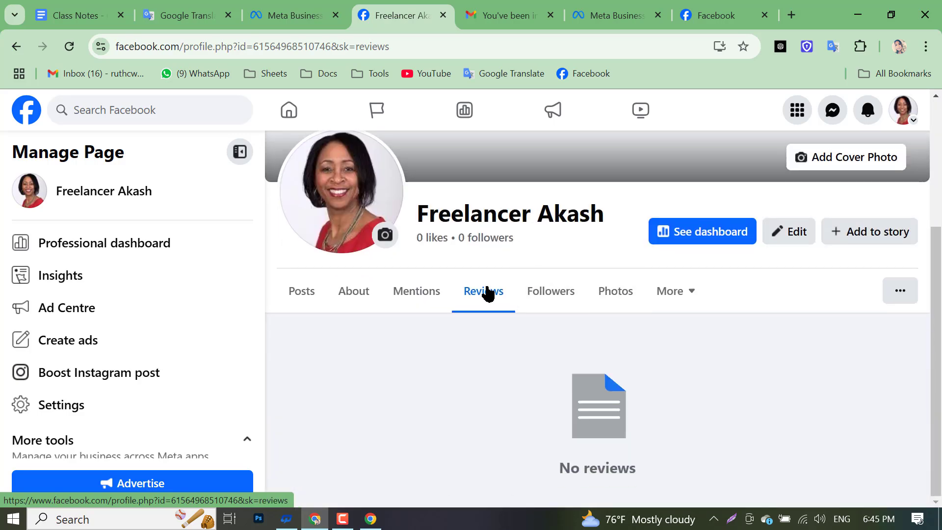
scroll(485, 307, up, 4)
scroll(495, 497, down, 4)
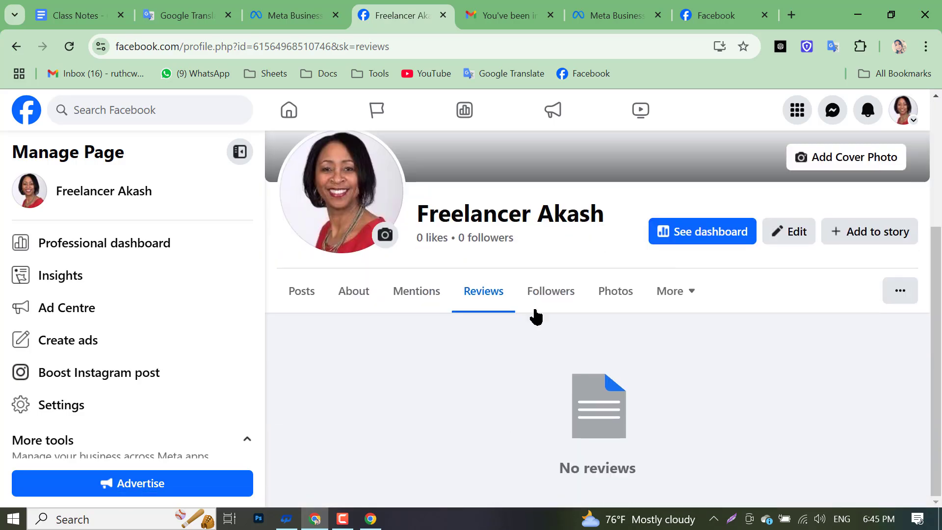
click(546, 291)
click(664, 308)
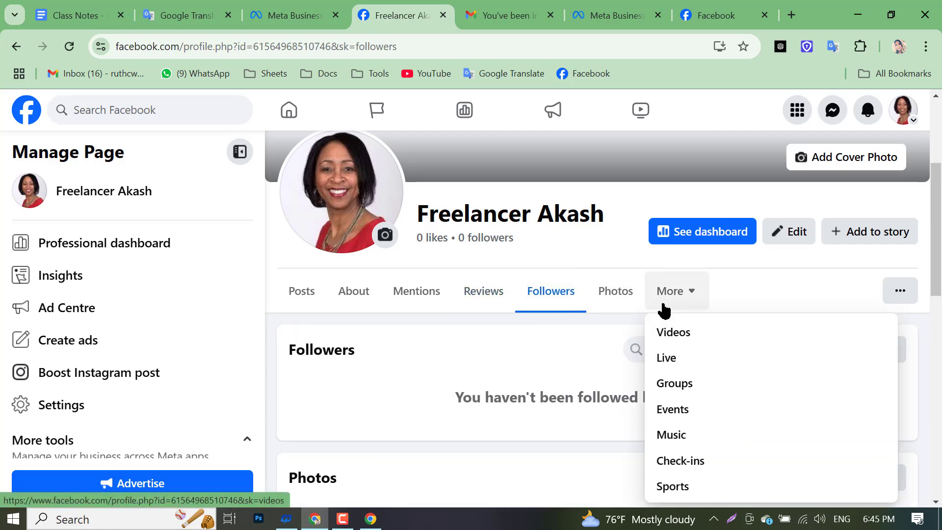
click(622, 301)
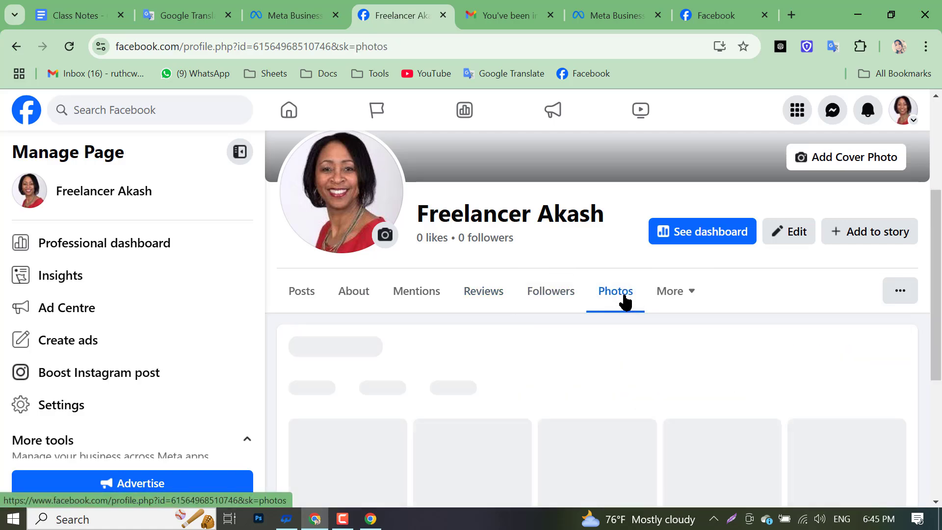
scroll(447, 378, down, 7)
scroll(427, 394, up, 11)
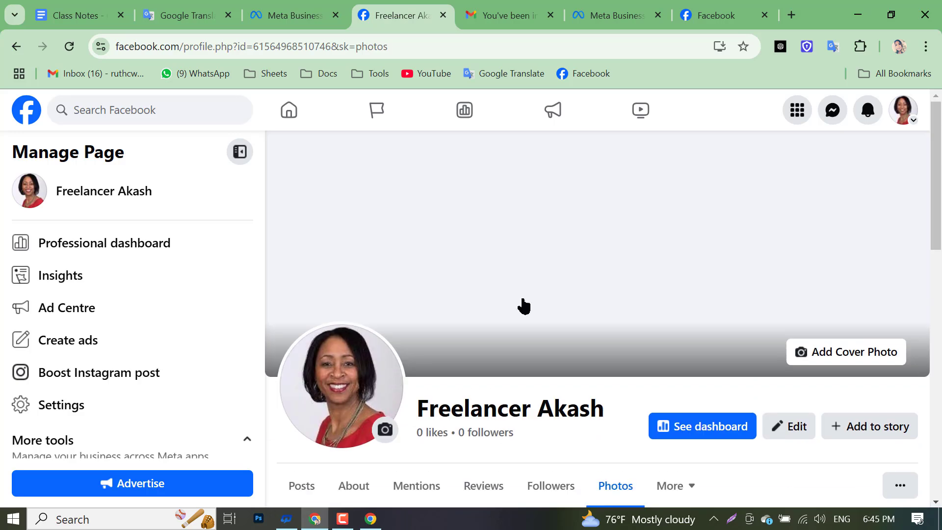
click(370, 518)
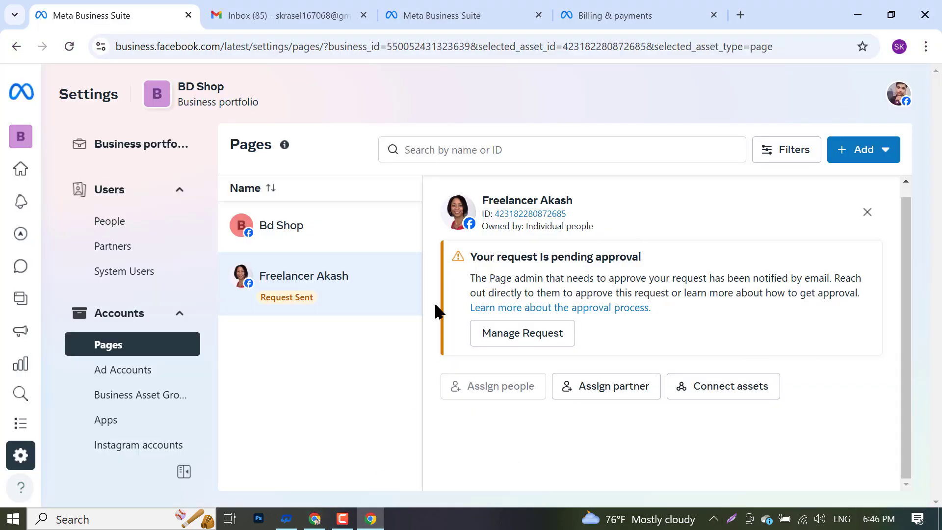
- Reload Pages settings and cancel the pending Freelancer Akash access request via Manage Request
click(69, 46)
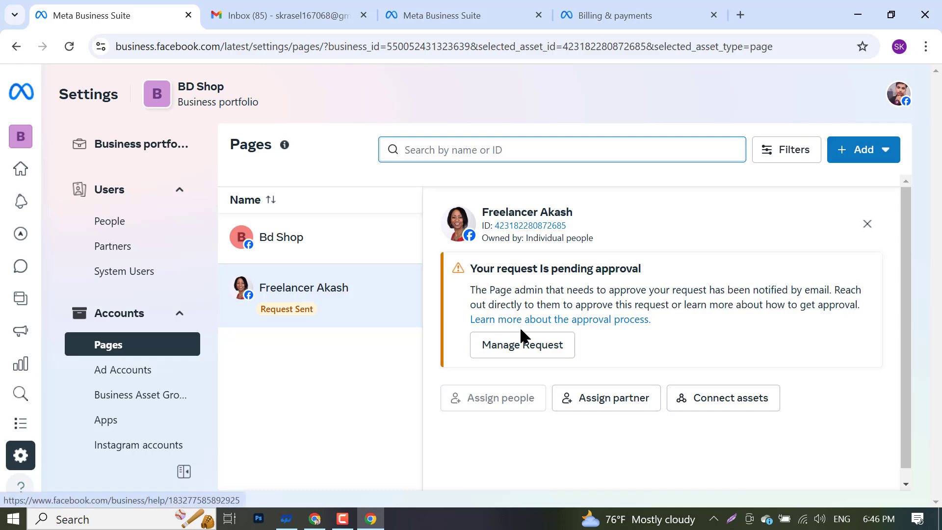
click(538, 358)
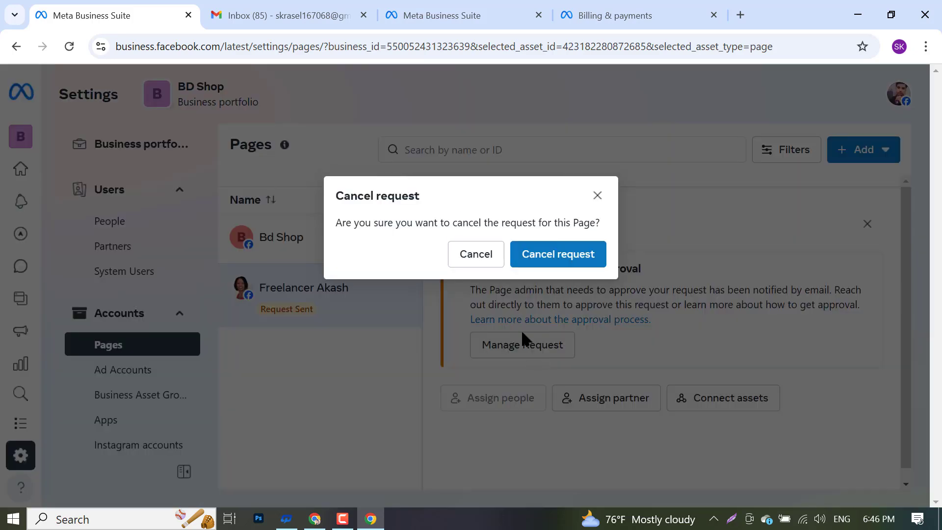
click(555, 254)
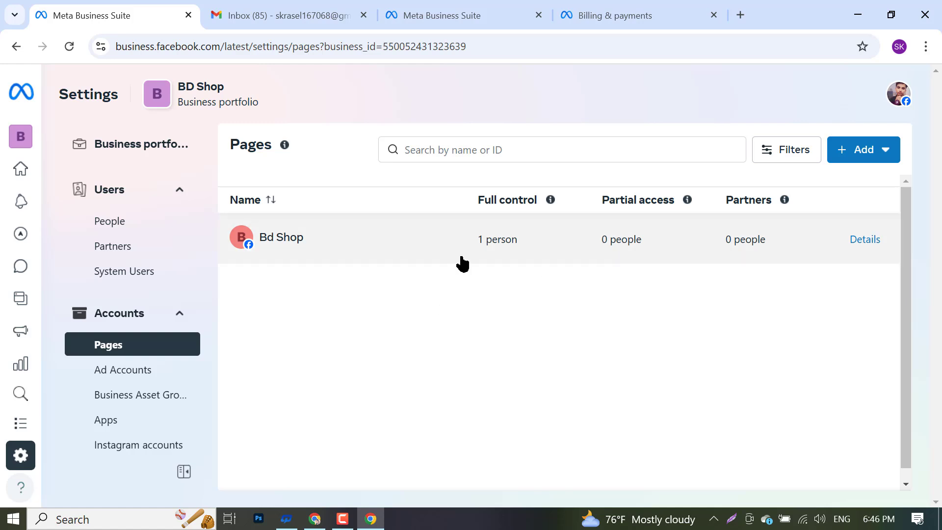
- Start a shared-access request, paste the Page link, and choose Freelancer Akash
click(841, 155)
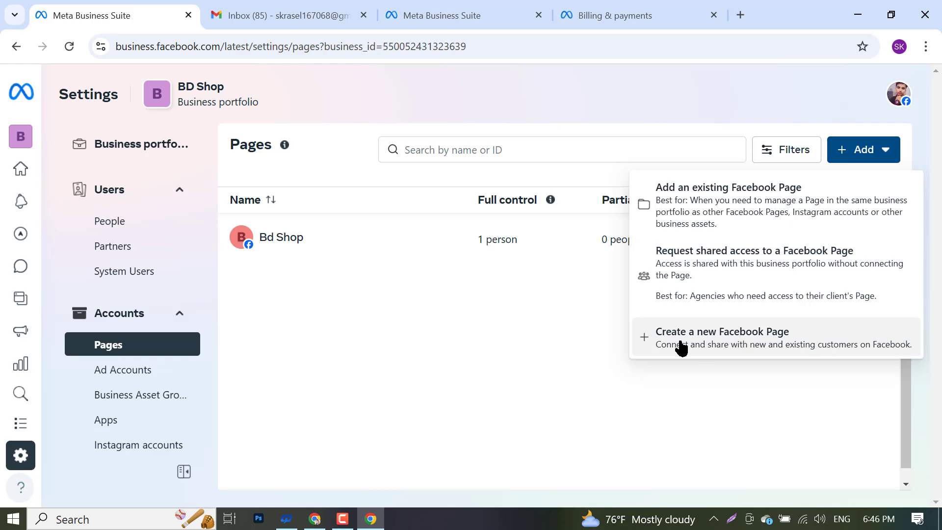
click(685, 268)
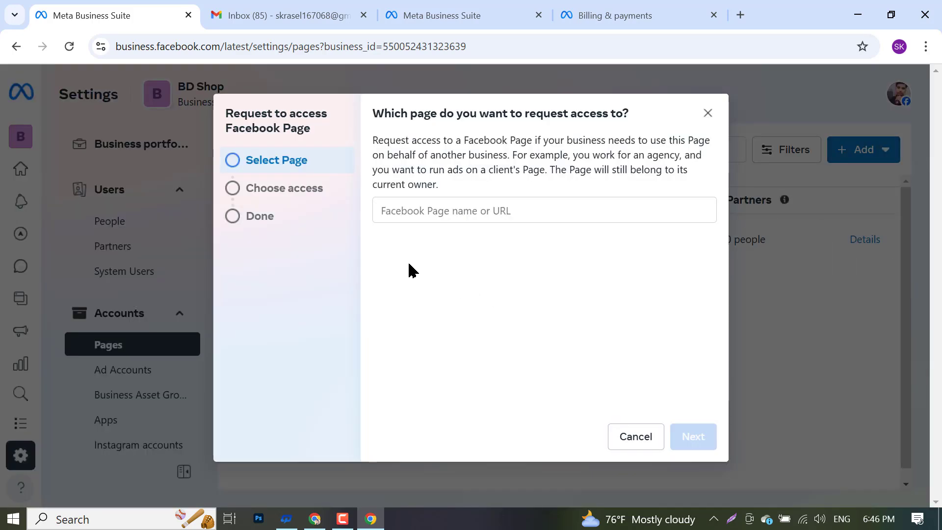
click(434, 208)
right_click(434, 209)
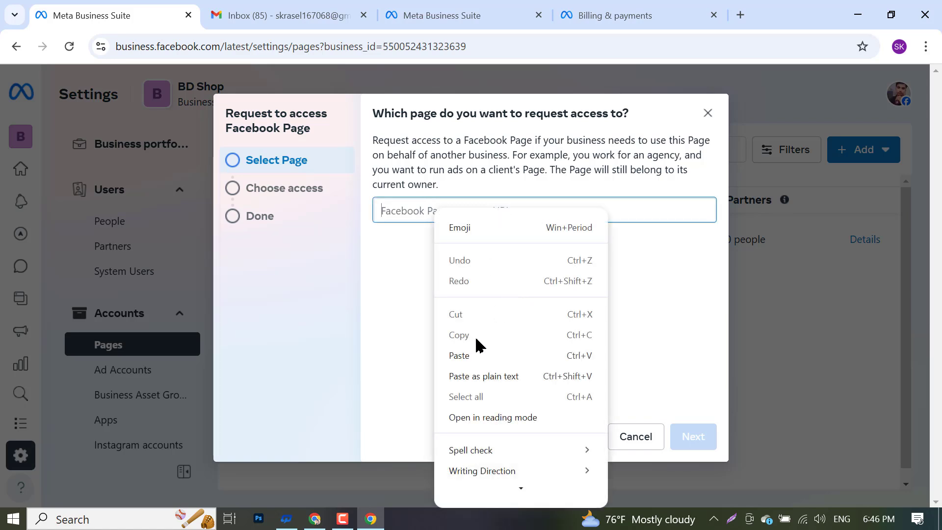
click(475, 355)
click(527, 259)
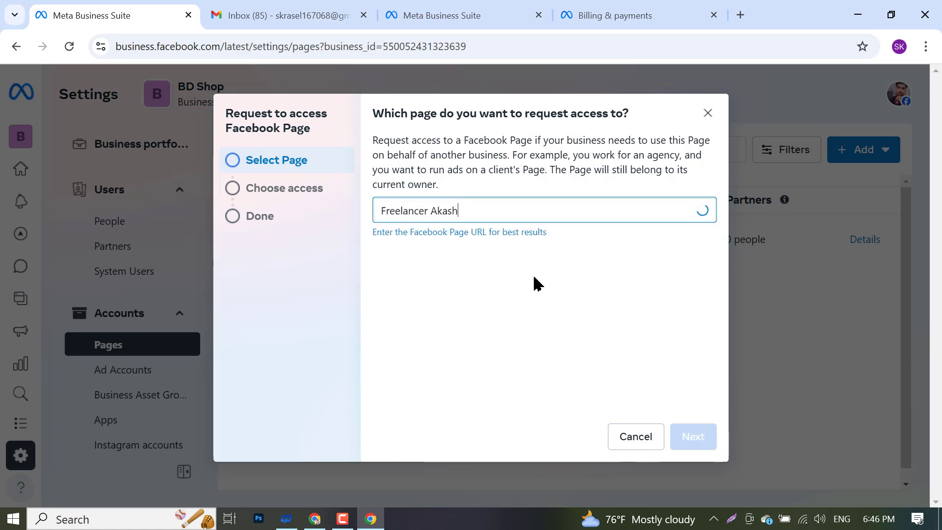
click(693, 436)
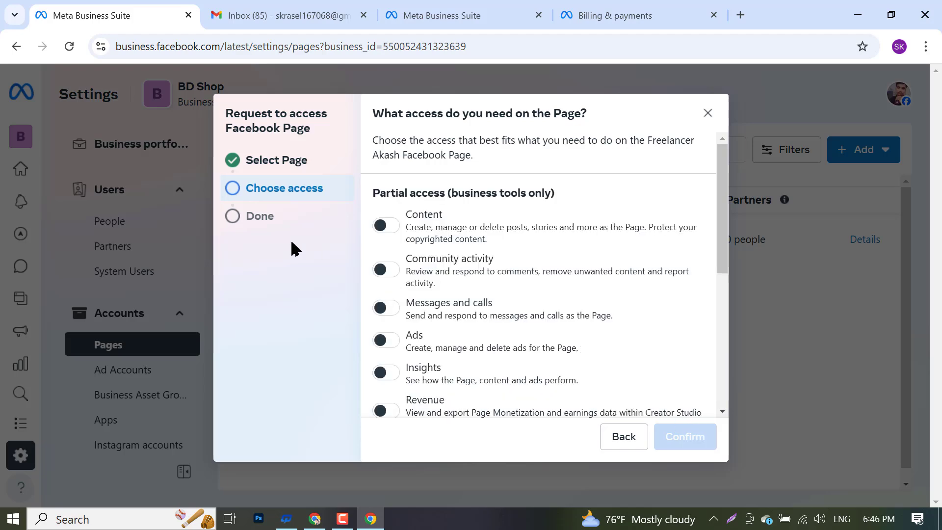
- Request Full control plus Revenue access, send it, and close the confirmation
scroll(448, 358, down, 6)
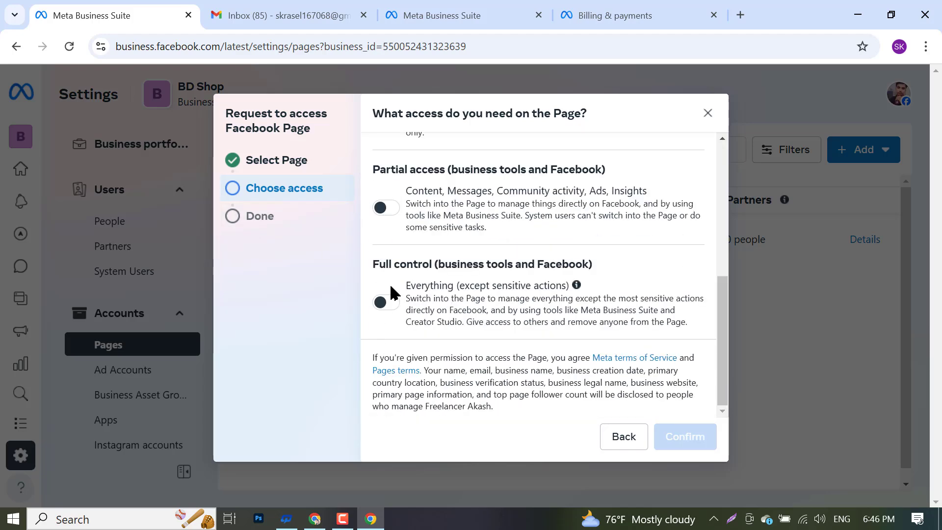
click(394, 295)
scroll(441, 351, up, 6)
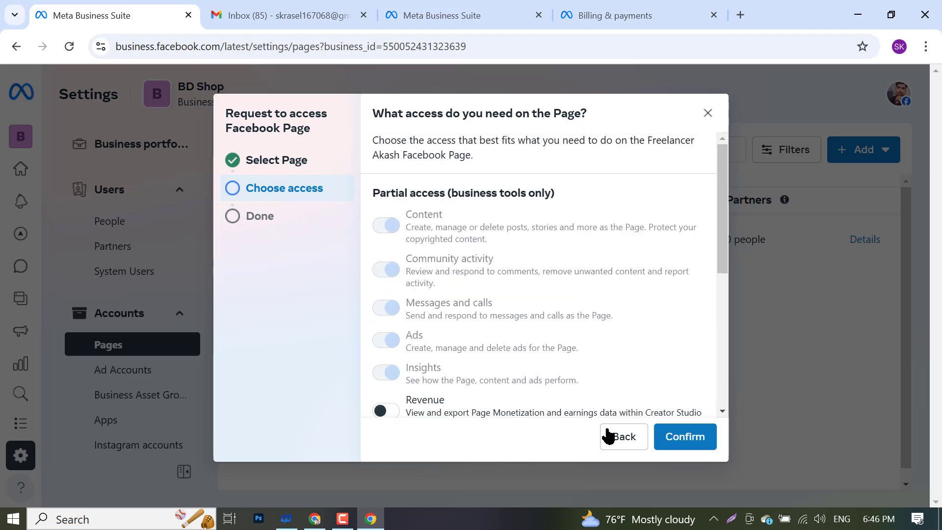
scroll(608, 435, down, 6)
scroll(418, 318, up, 2)
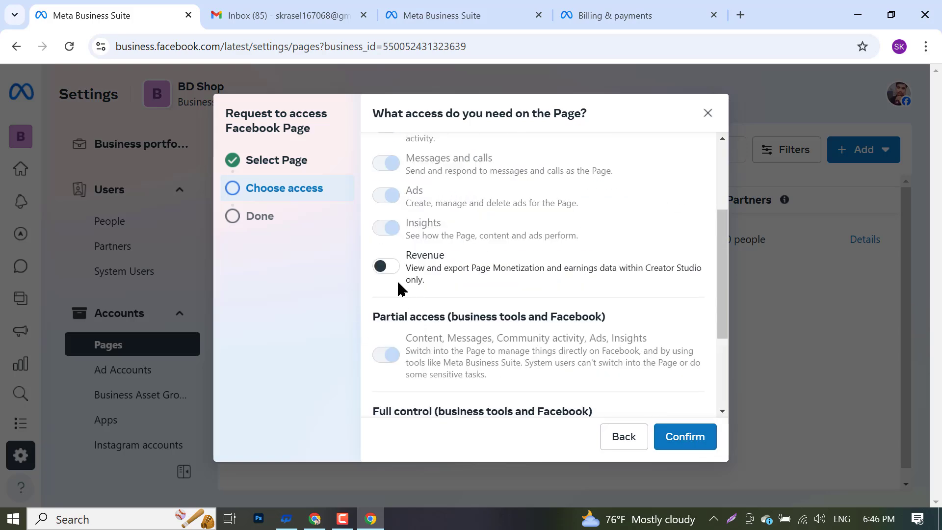
click(387, 267)
click(682, 442)
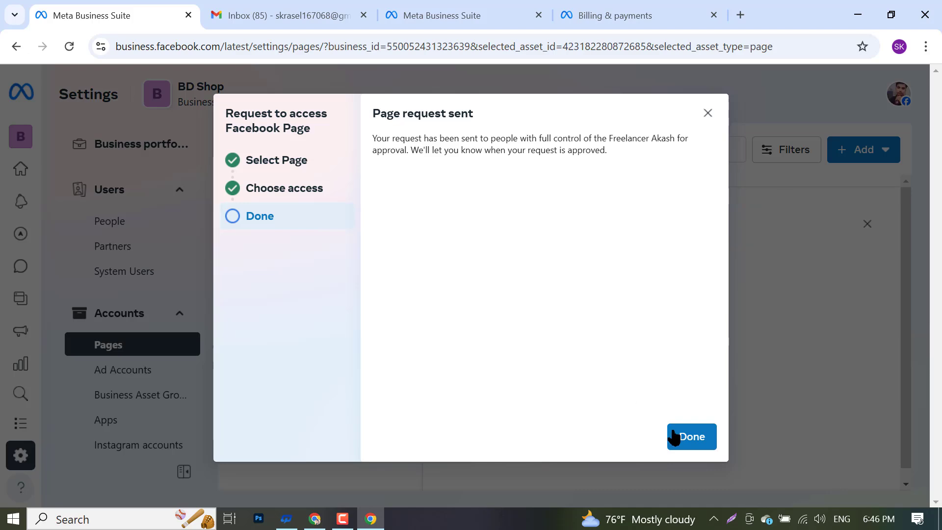
click(679, 435)
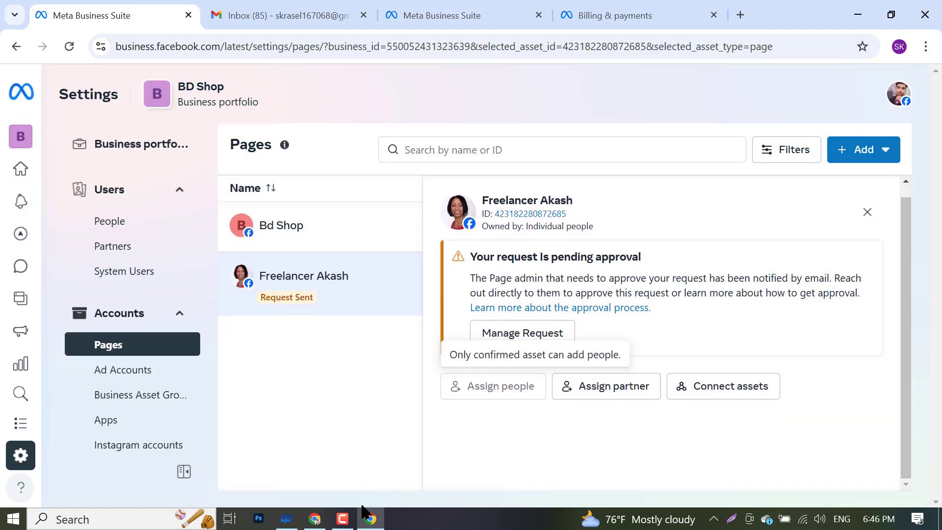
click(333, 520)
- Reload Facebook, switch from the Freelancer Akash Page to the personal profile, and view BD Shop's access requests in notifications
click(315, 518)
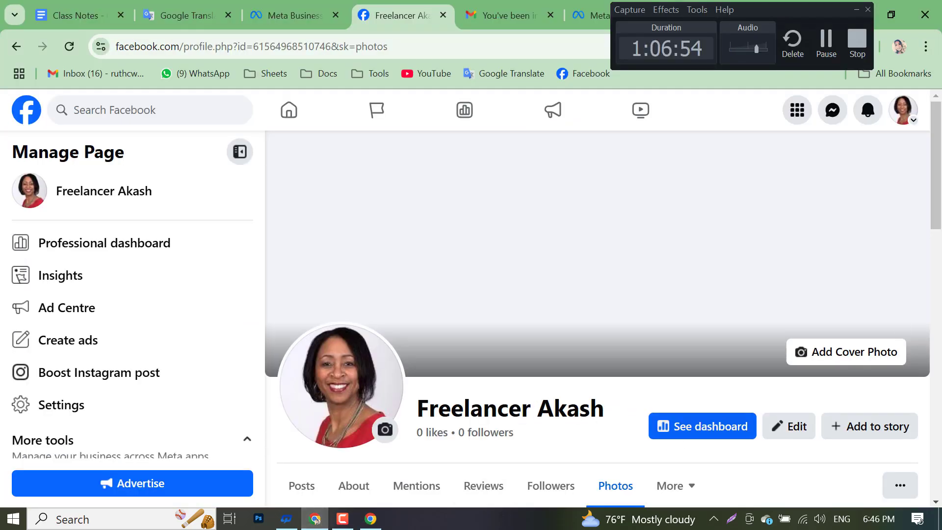
click(69, 51)
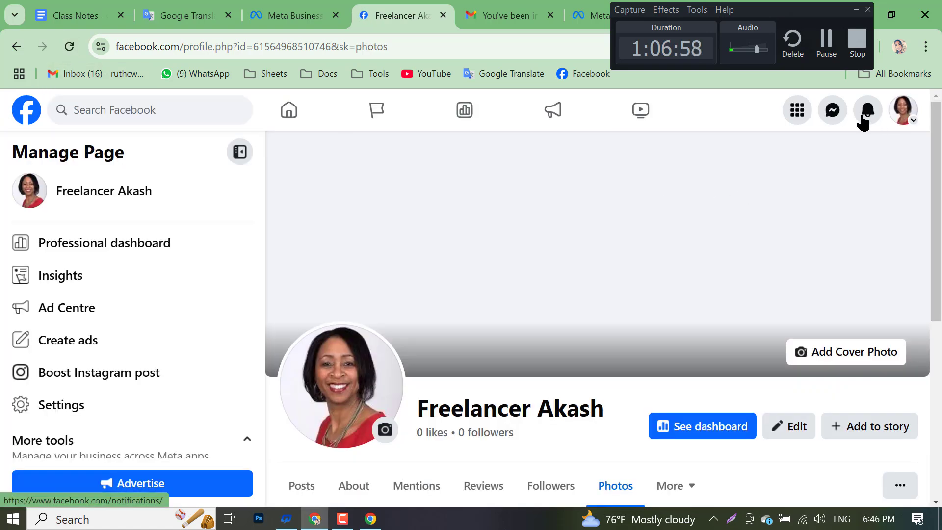
click(902, 111)
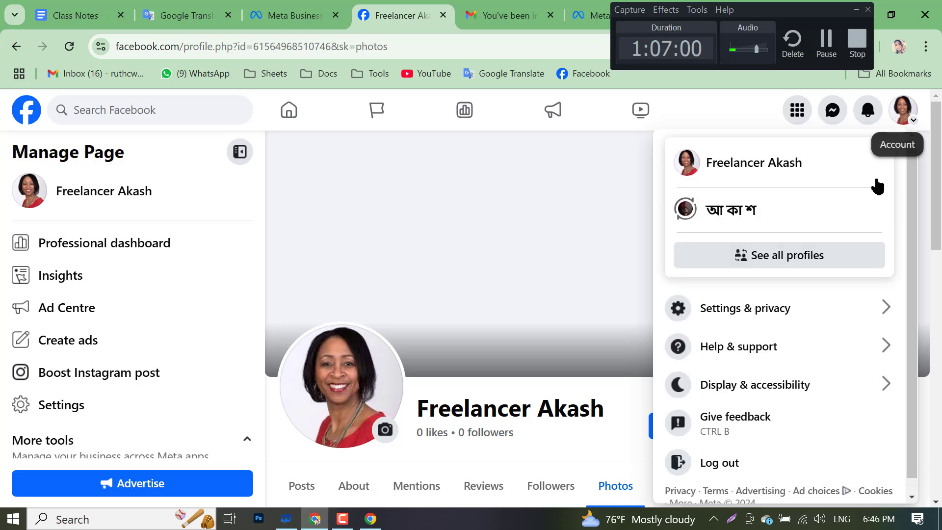
click(716, 210)
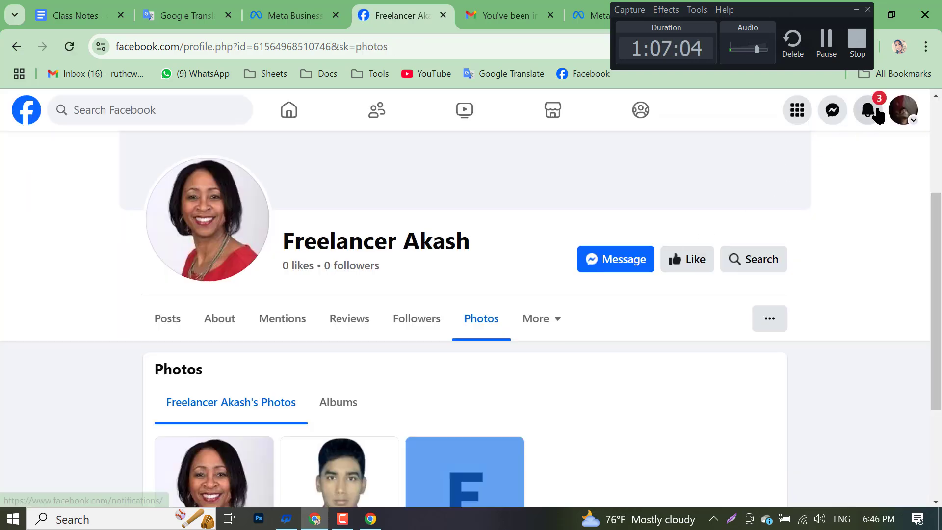
click(877, 117)
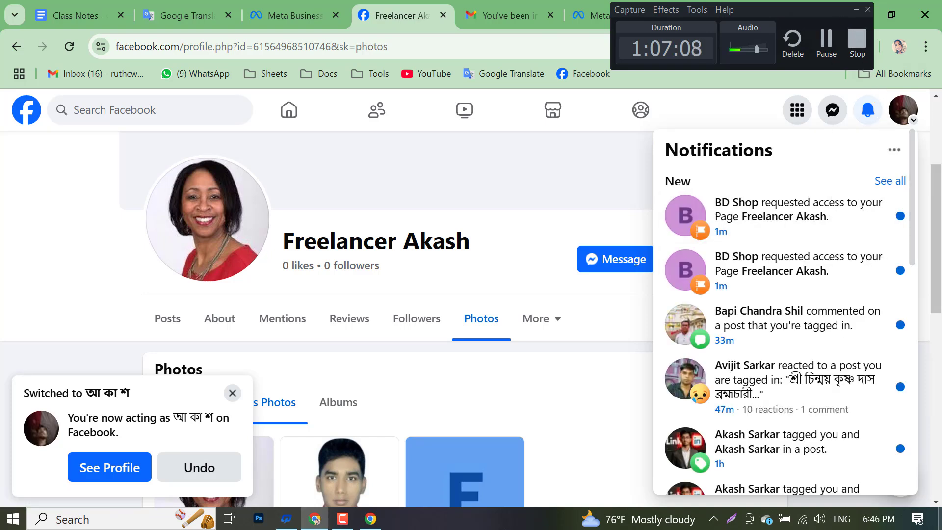
drag(806, 8, 5, 279)
click(910, 116)
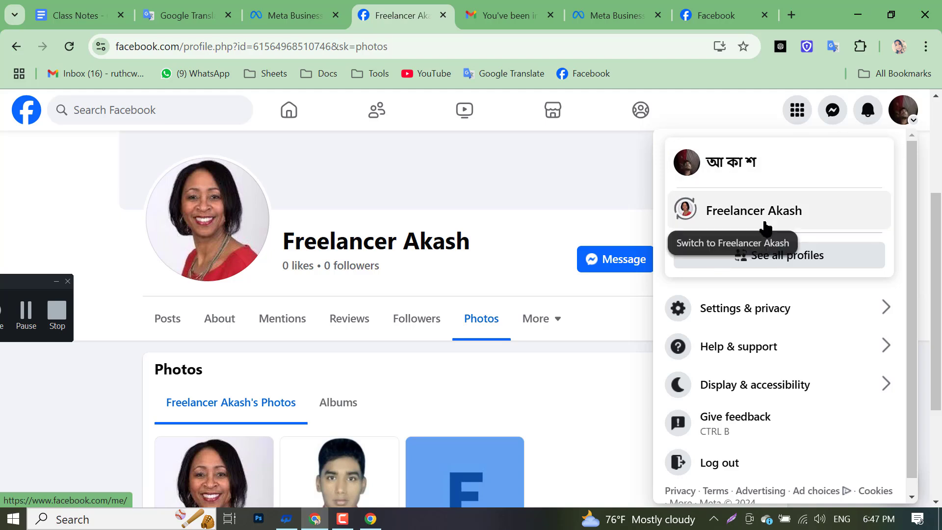
- Open BD Shop's access-request notification and switch into the Freelancer Akash Page
click(868, 110)
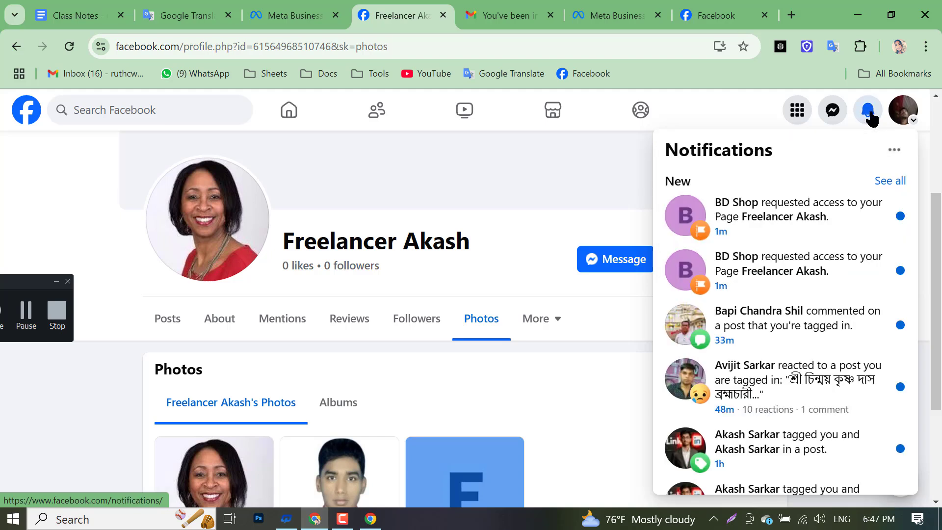
click(789, 225)
scroll(605, 305, down, 5)
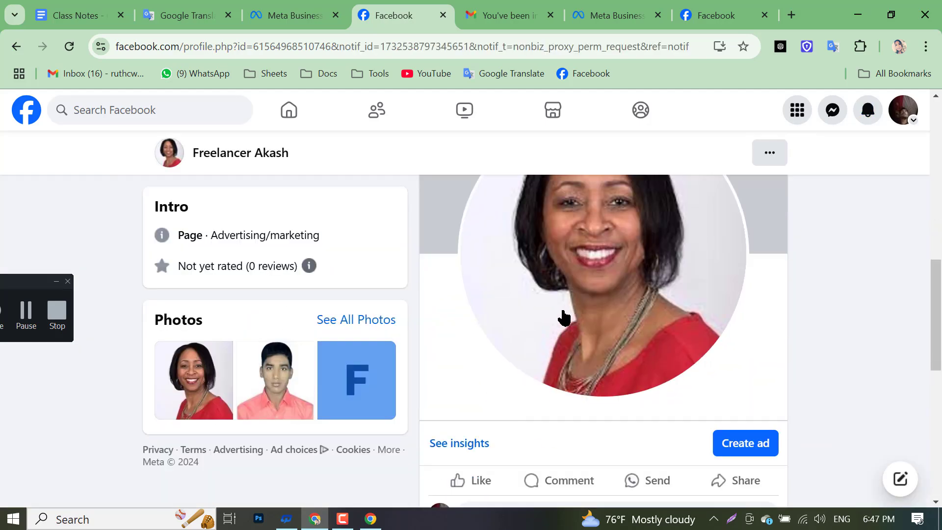
scroll(564, 317, up, 5)
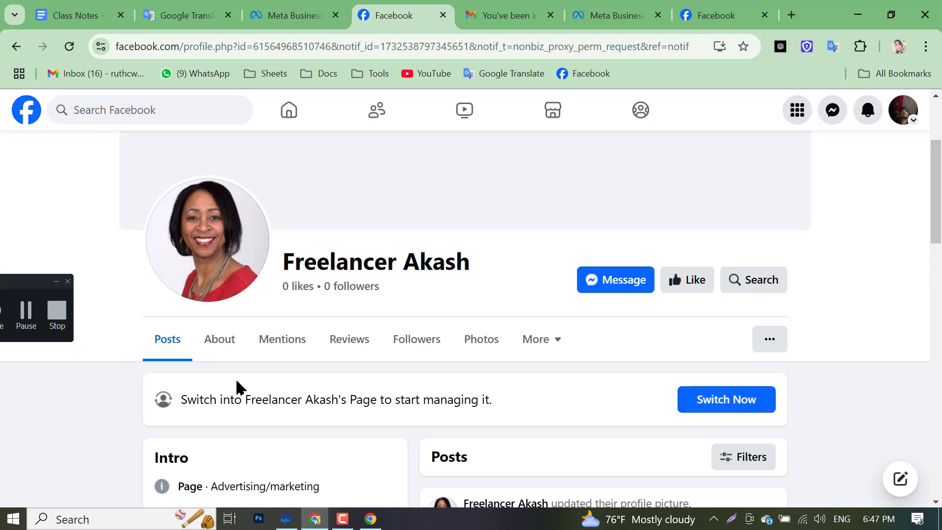
scroll(352, 401, down, 3)
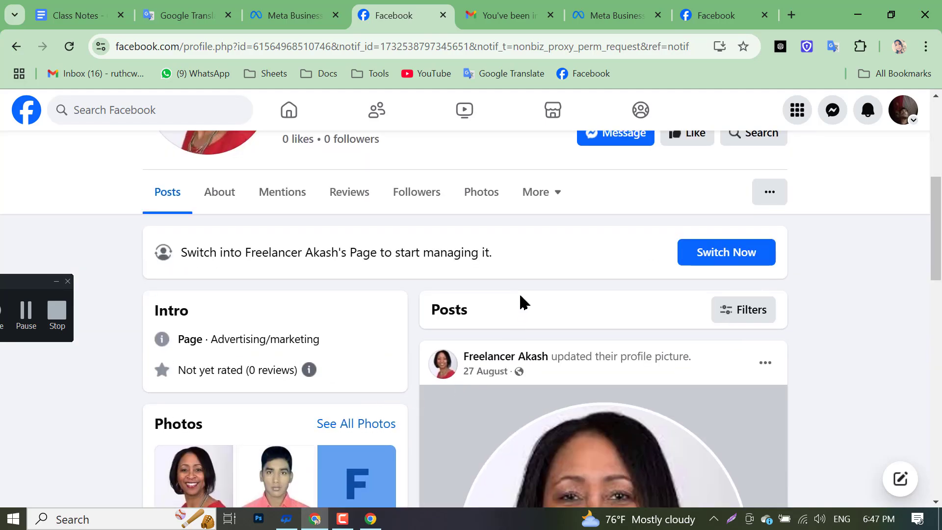
click(726, 264)
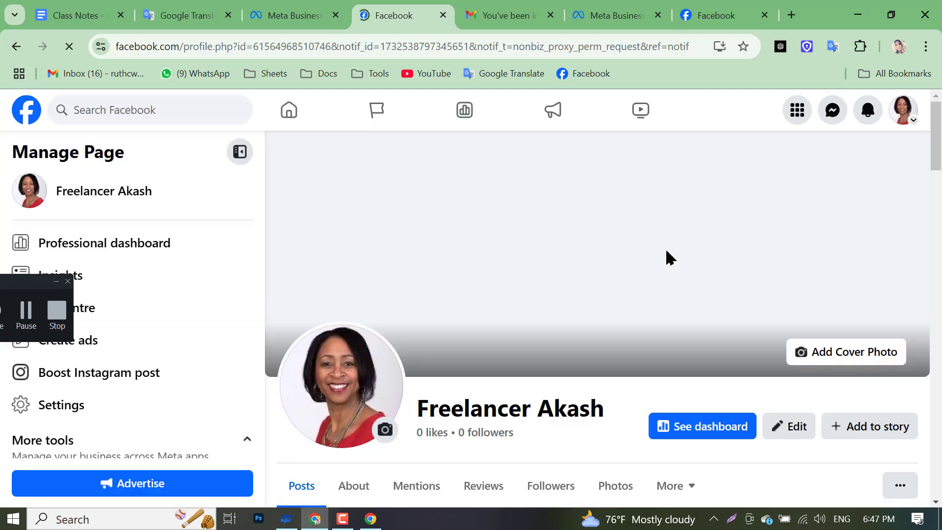
- Switch back to the personal profile, recheck notifications, and return to Meta Business Suite
scroll(710, 340, down, 9)
scroll(370, 349, up, 3)
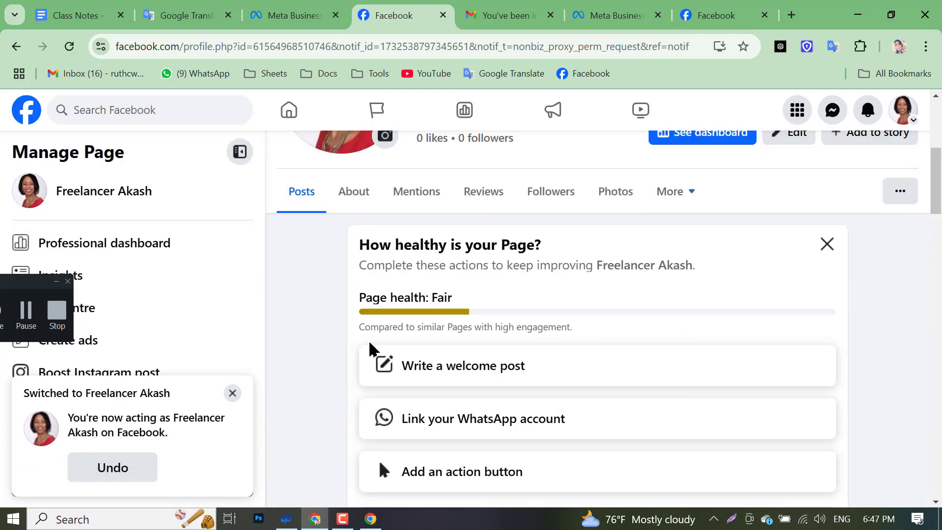
scroll(750, 328, up, 5)
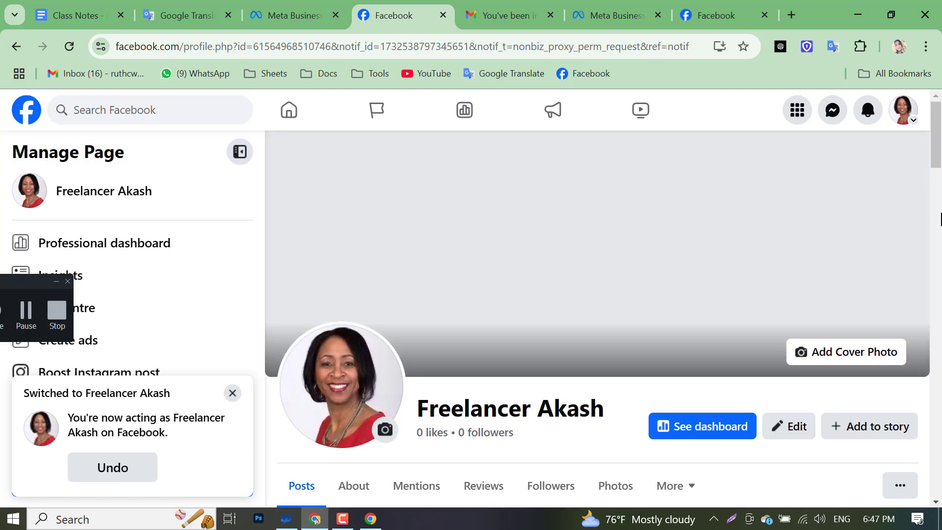
click(904, 116)
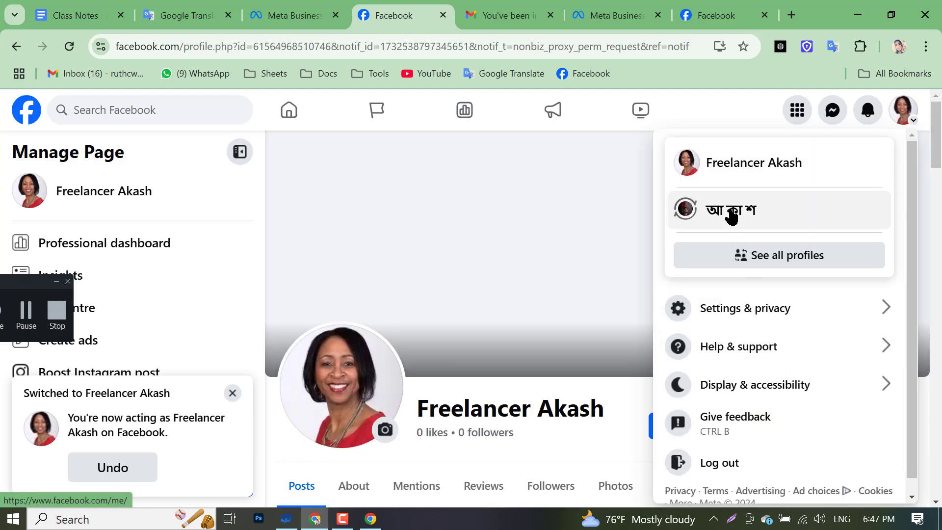
click(731, 214)
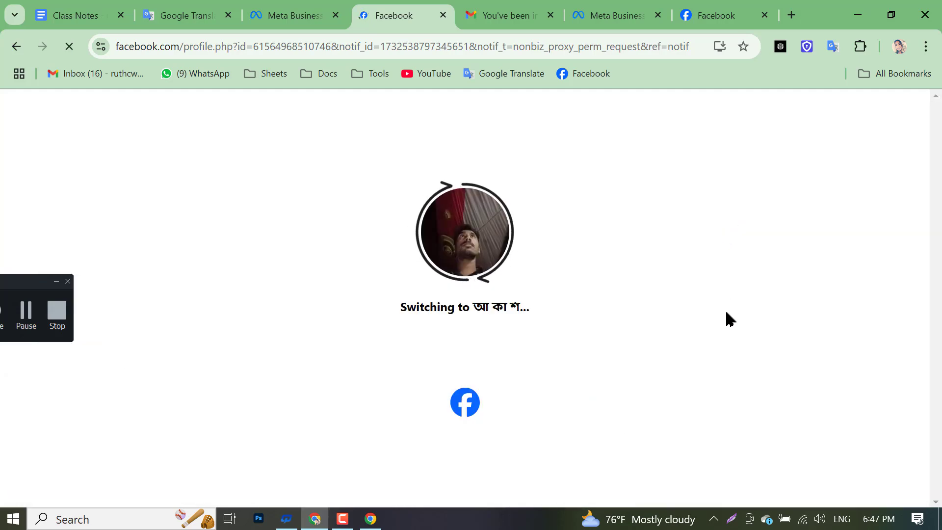
scroll(822, 342, down, 3)
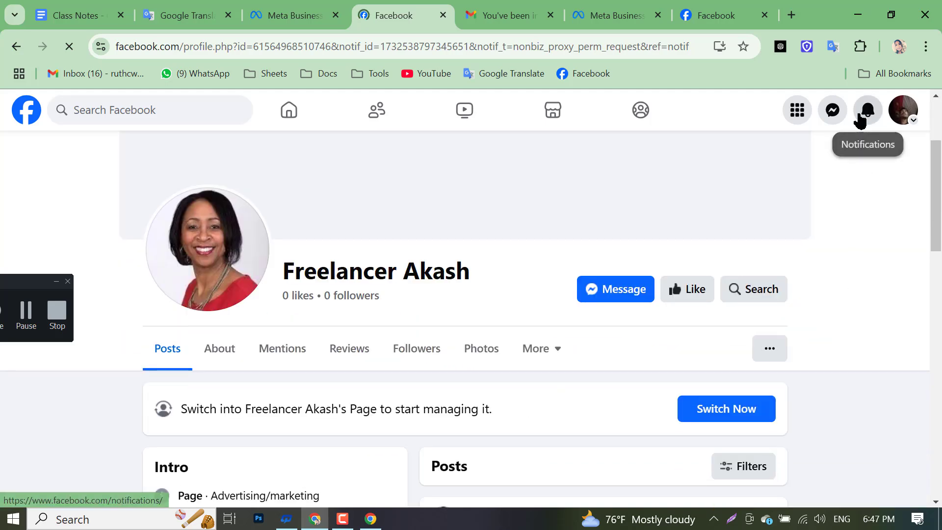
click(867, 110)
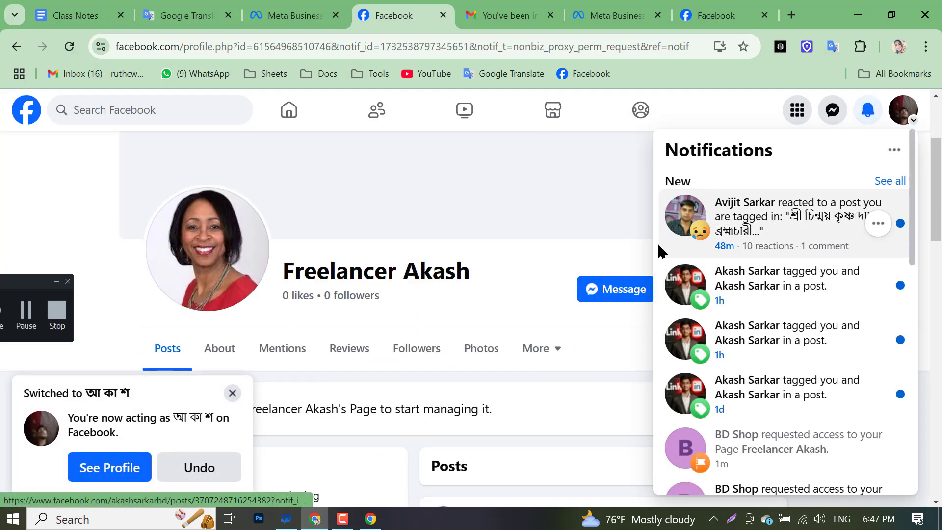
click(869, 110)
click(867, 110)
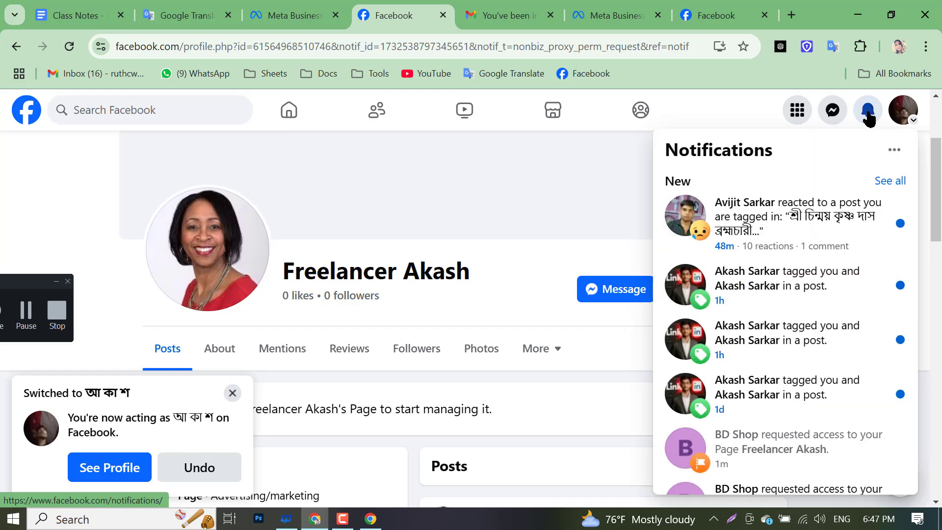
click(370, 518)
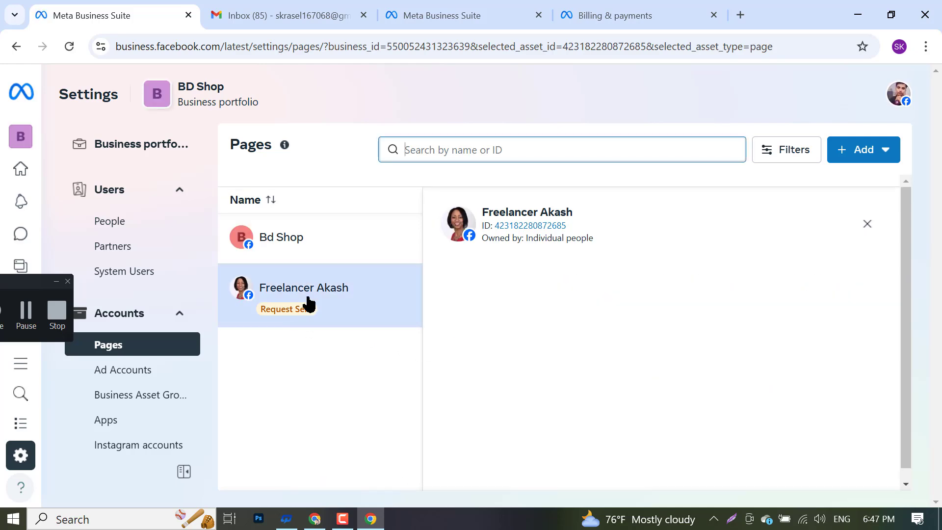
- Cancel the pending Freelancer Akash access request and start a new shared-access request
click(523, 349)
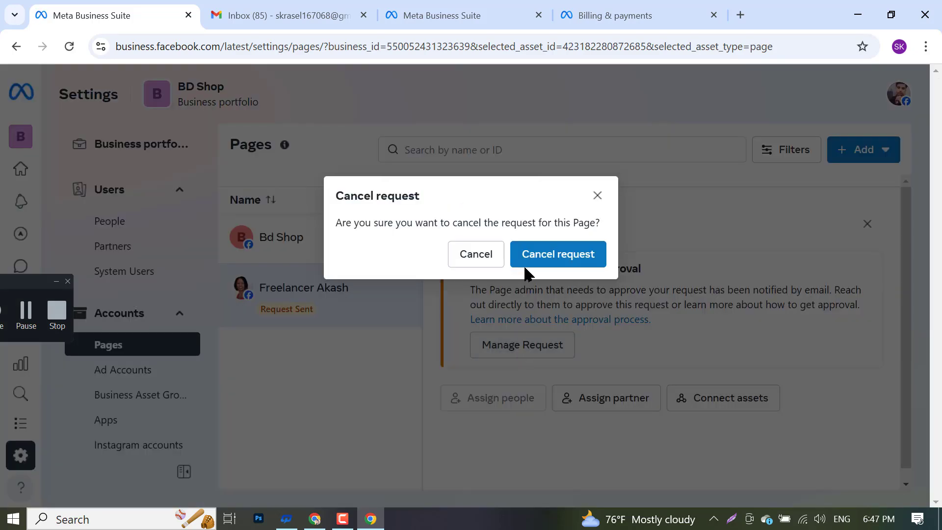
click(543, 254)
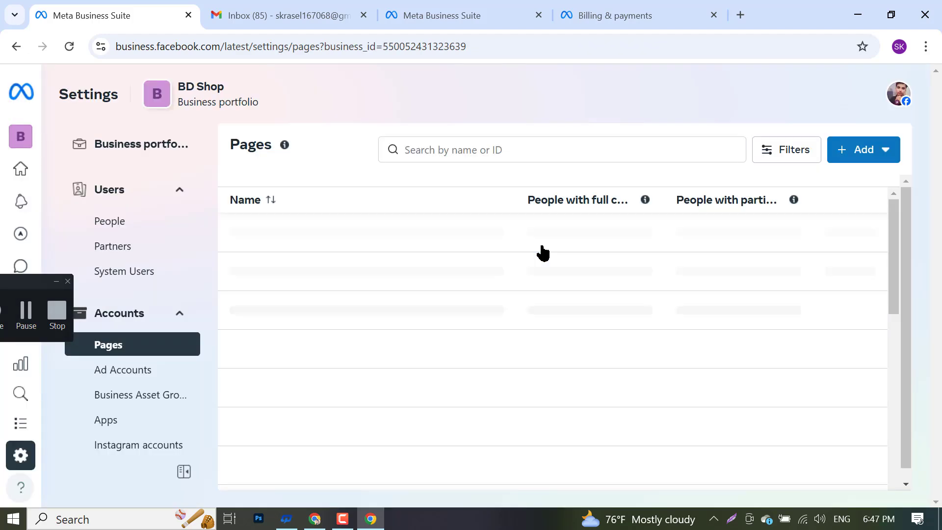
click(857, 153)
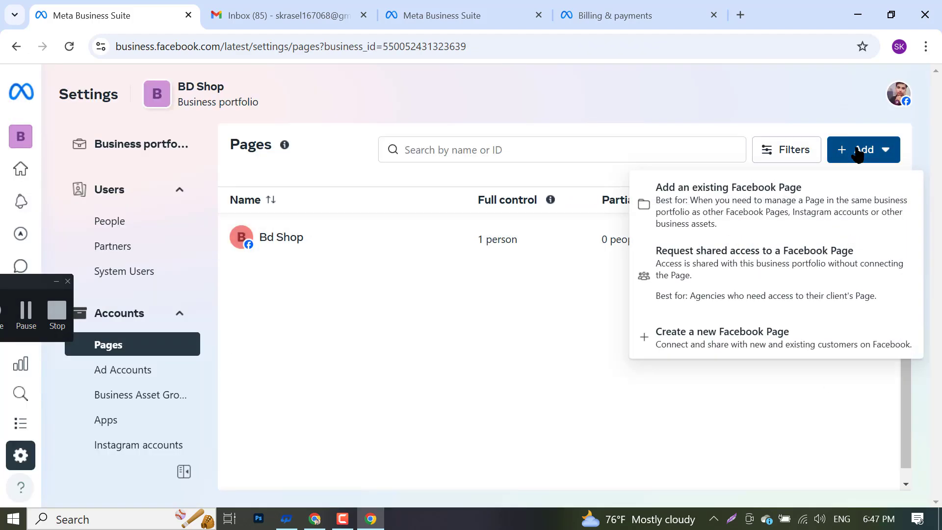
click(676, 264)
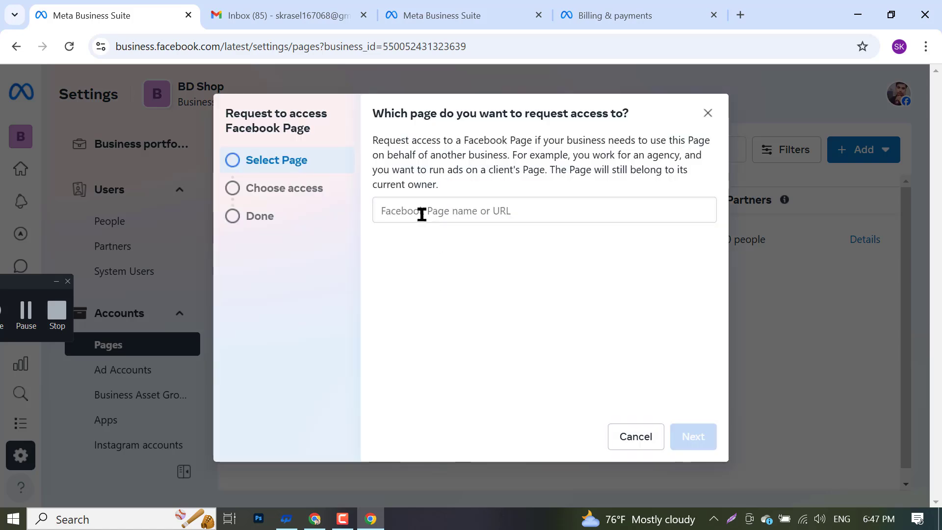
- Paste the Page link and select Freelancer Akash as the Page to request
right_click(421, 214)
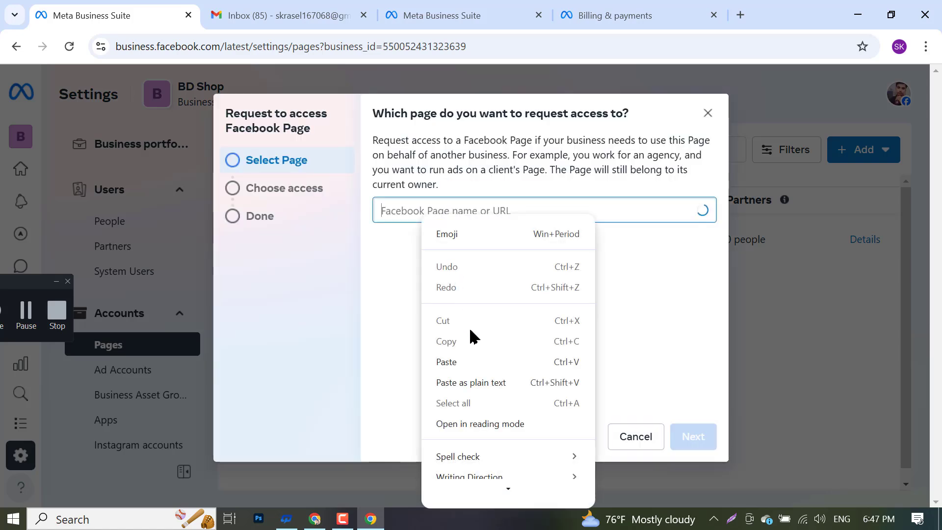
click(473, 362)
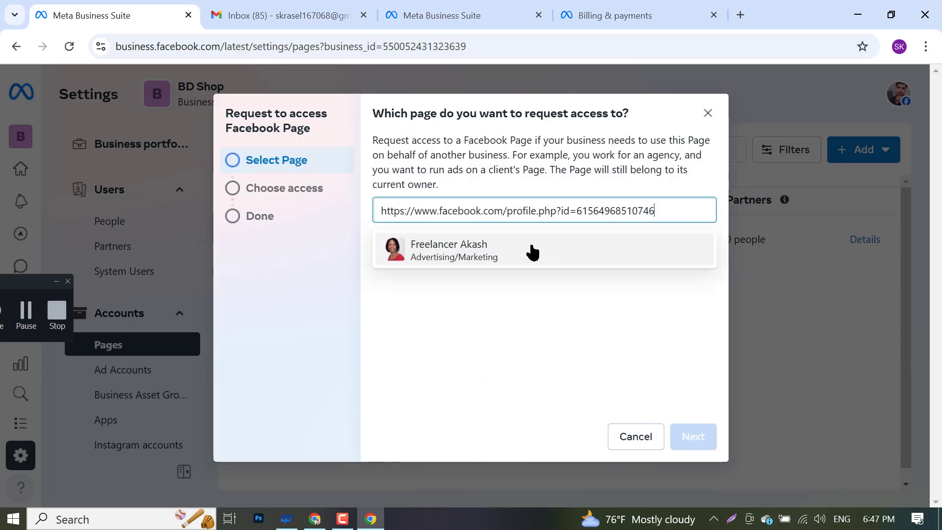
click(532, 250)
click(689, 439)
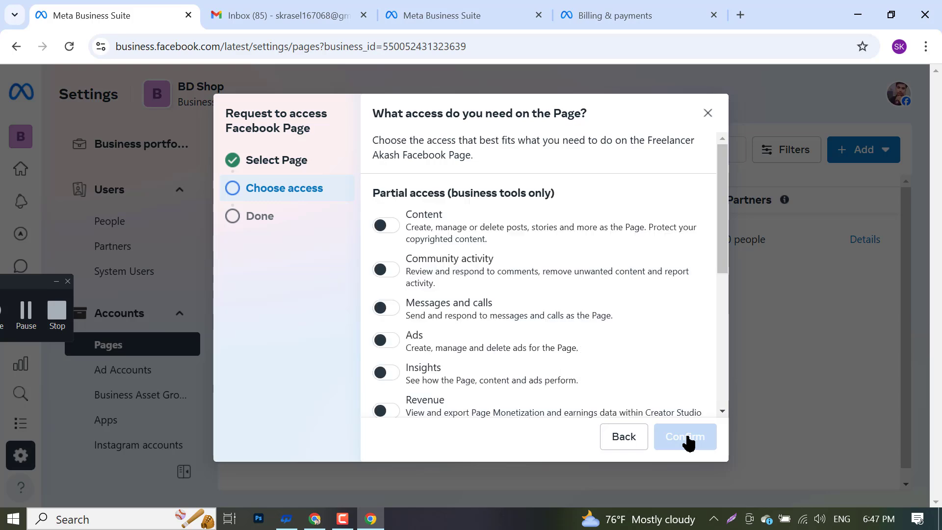
- Grant partial access including Revenue and send the request to Freelancer Akash
scroll(422, 284, down, 5)
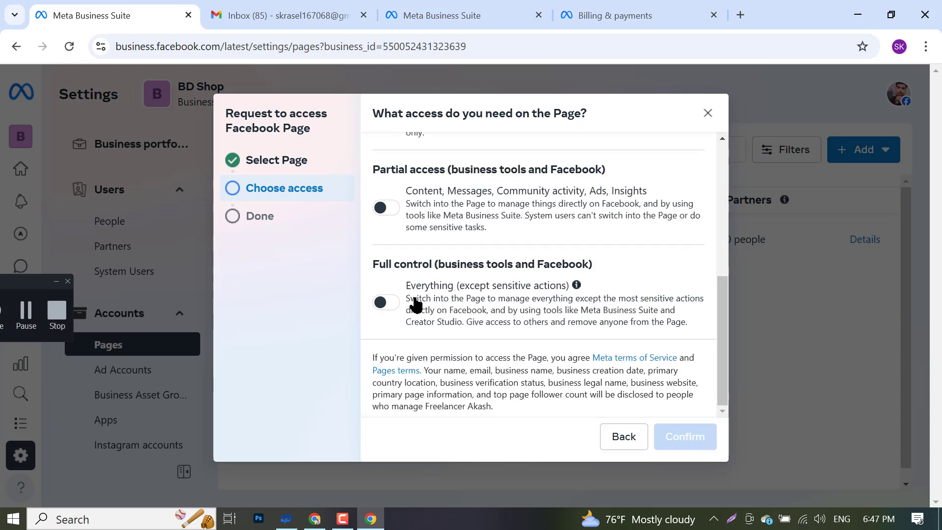
click(387, 208)
click(386, 302)
scroll(426, 296, up, 5)
scroll(392, 290, down, 2)
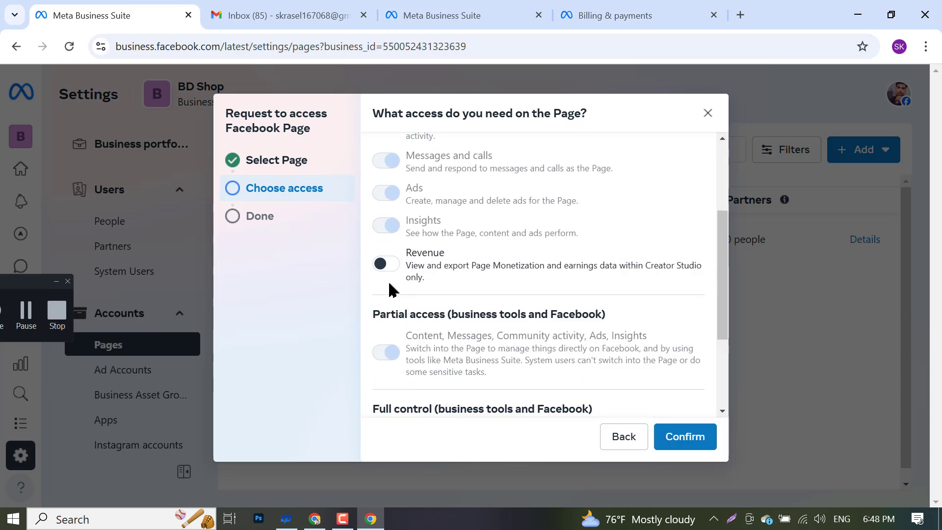
click(684, 436)
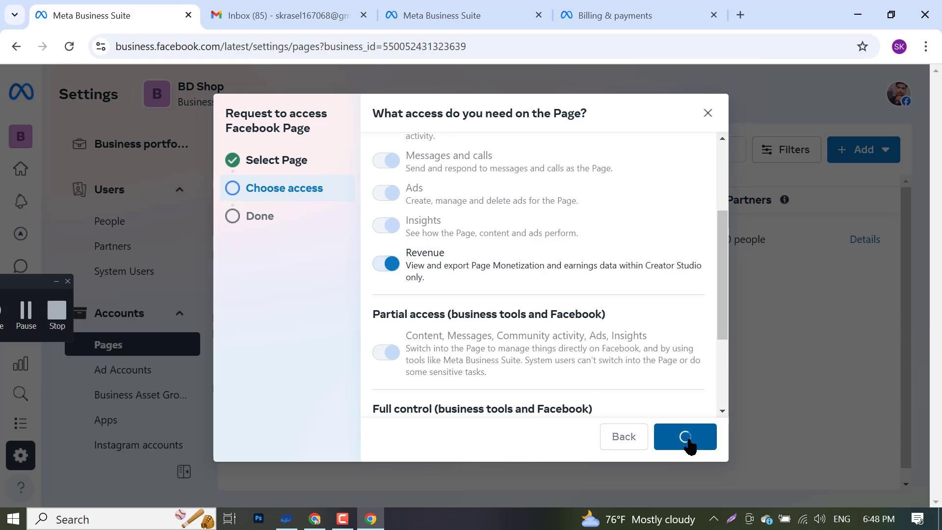
scroll(569, 326, down, 3)
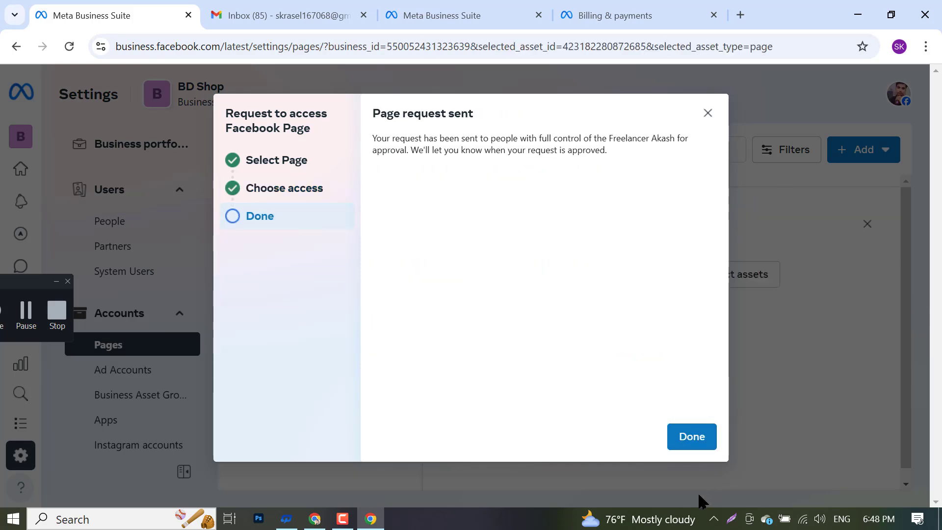
click(687, 435)
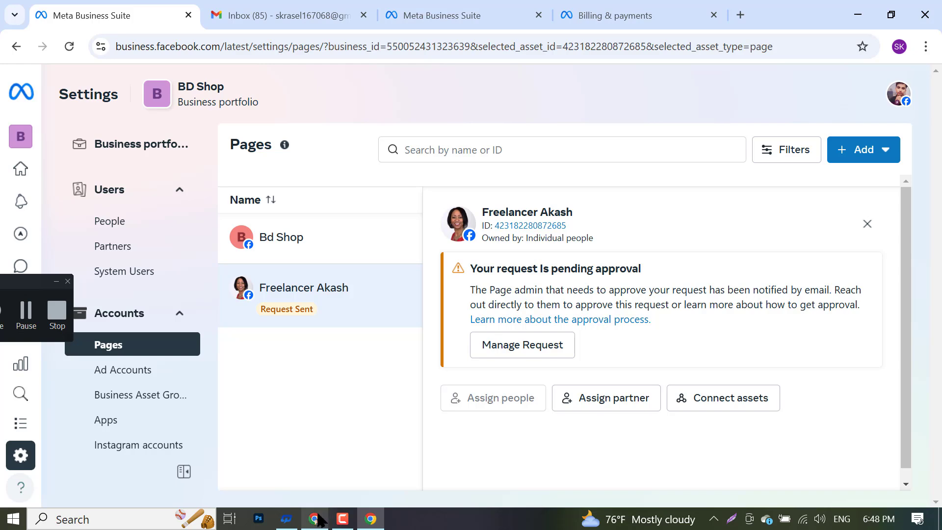
click(314, 518)
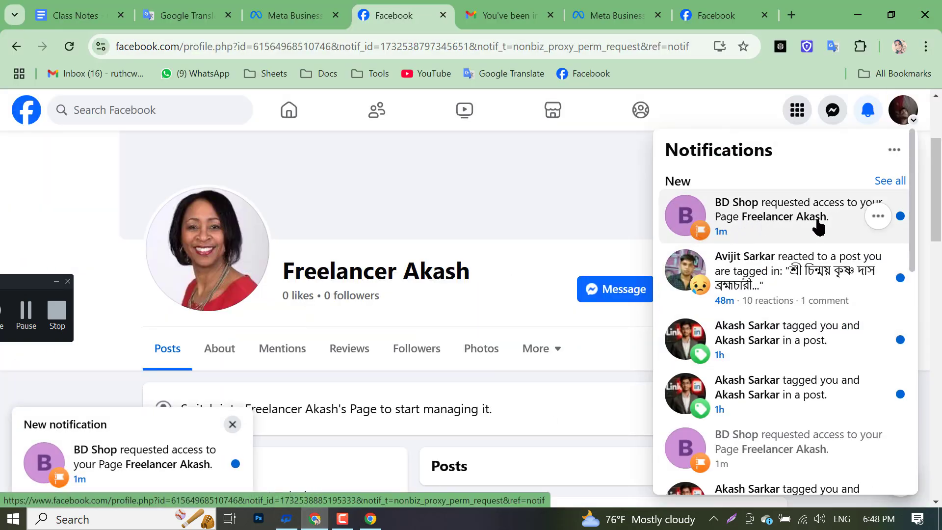
- Open the BD Shop request notification and browse the Page's Reviews, About and Posts tabs
click(66, 457)
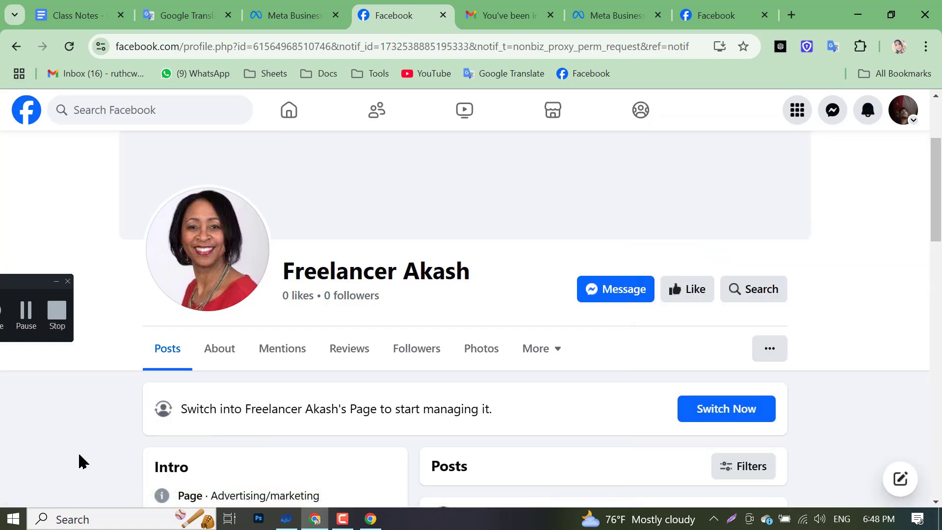
scroll(235, 397, down, 15)
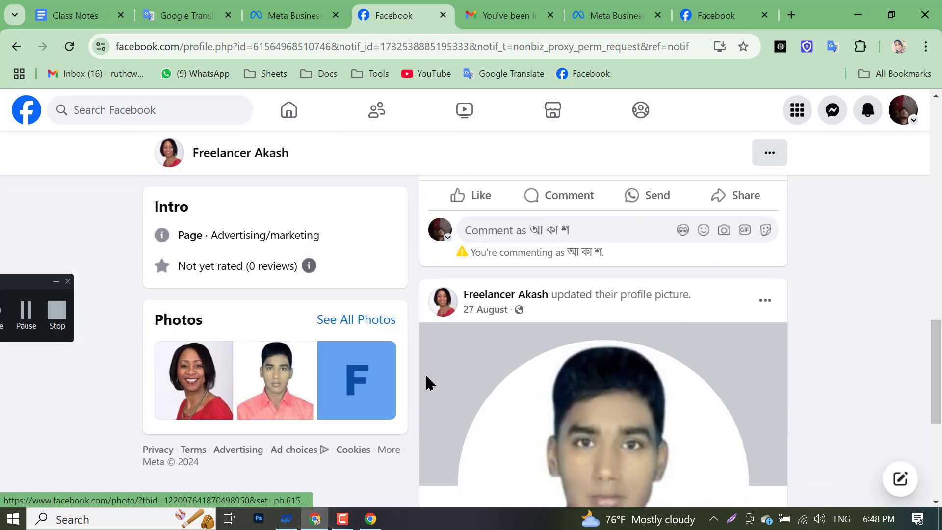
scroll(373, 385, up, 15)
scroll(311, 440, down, 5)
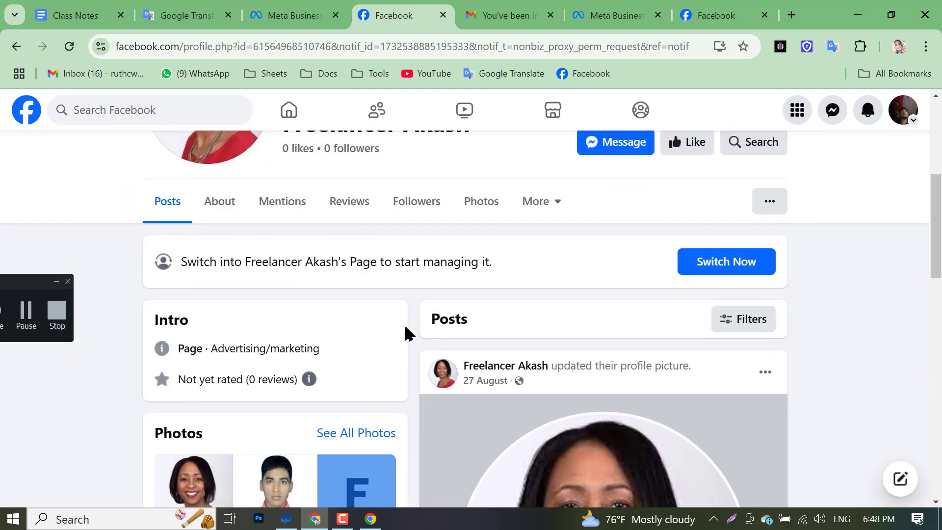
click(349, 201)
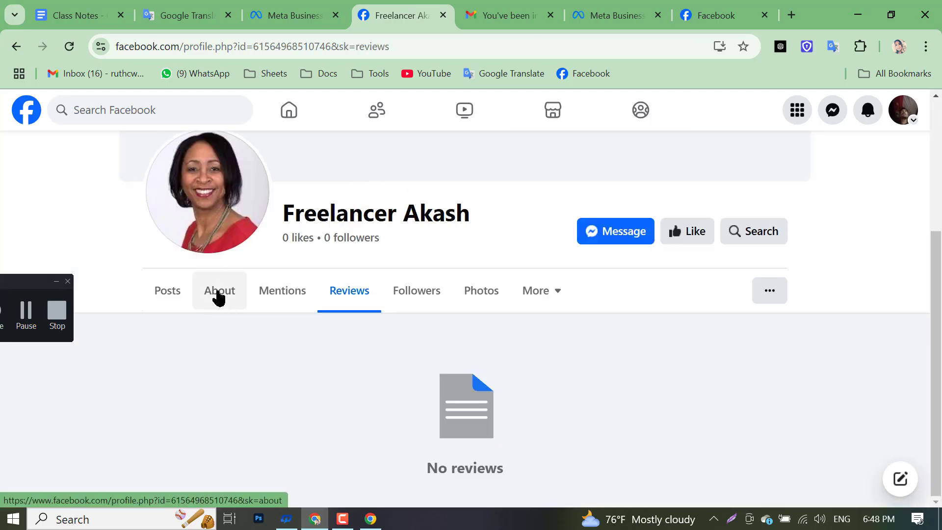
click(216, 294)
click(165, 307)
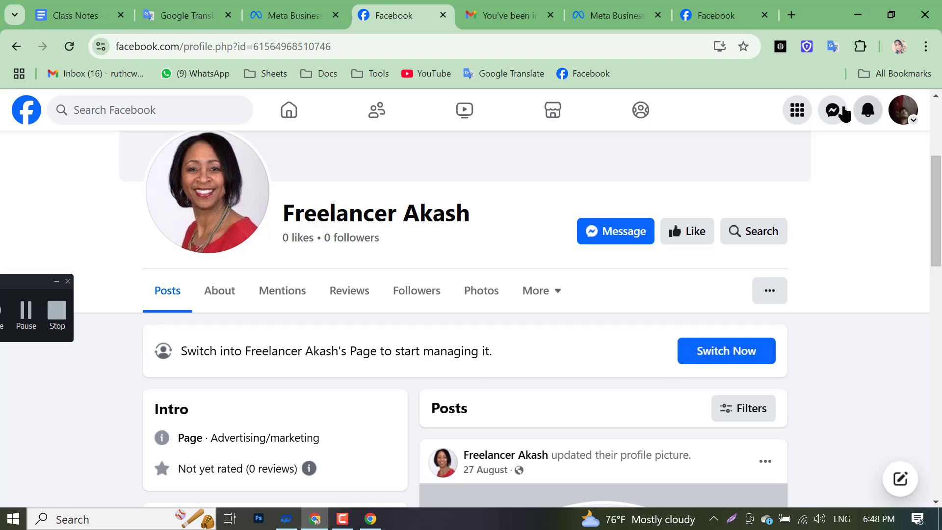
- Reopen the BD Shop access-request notification, reload the Page, recheck notifications, and return to Business Suite
click(867, 110)
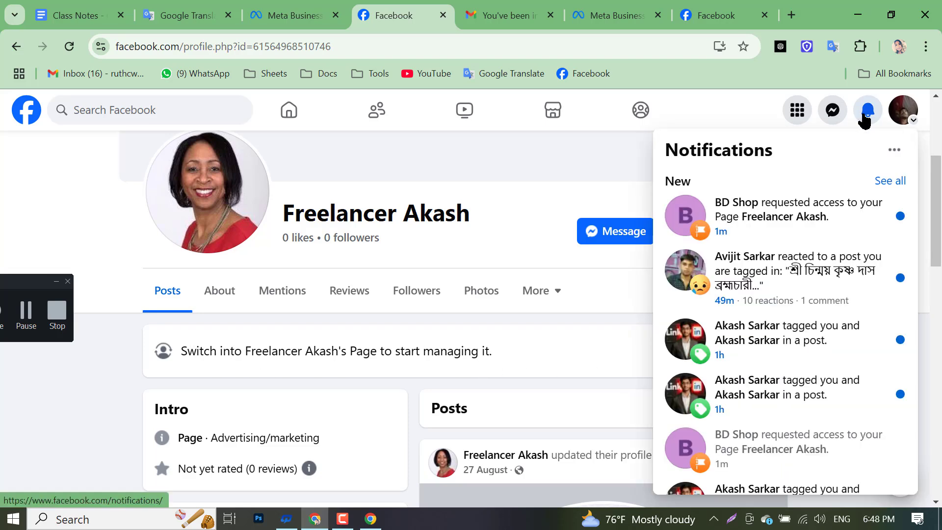
click(732, 232)
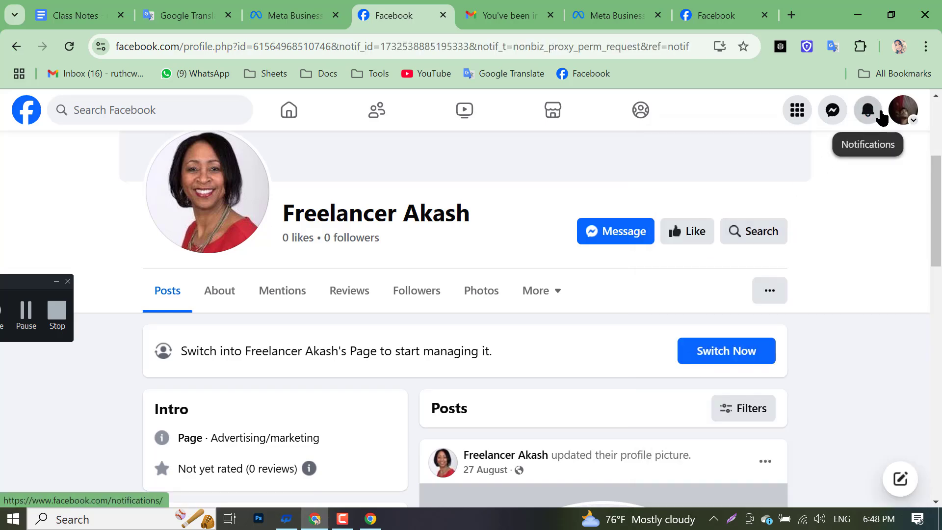
click(870, 111)
click(769, 233)
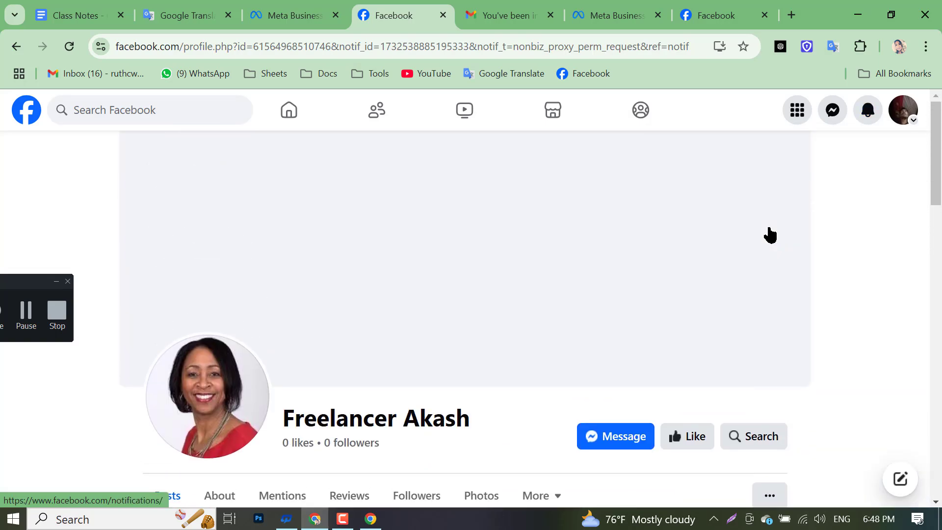
scroll(653, 294, down, 8)
scroll(652, 294, up, 8)
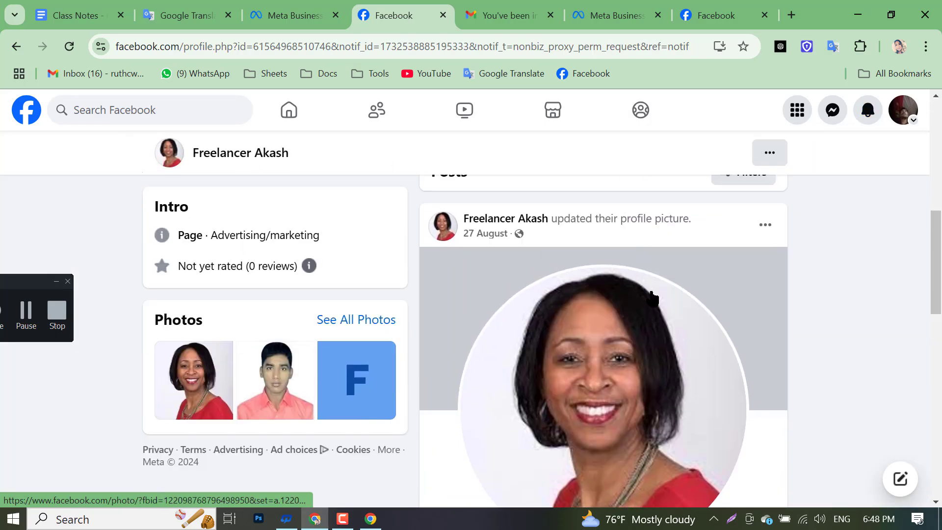
click(868, 110)
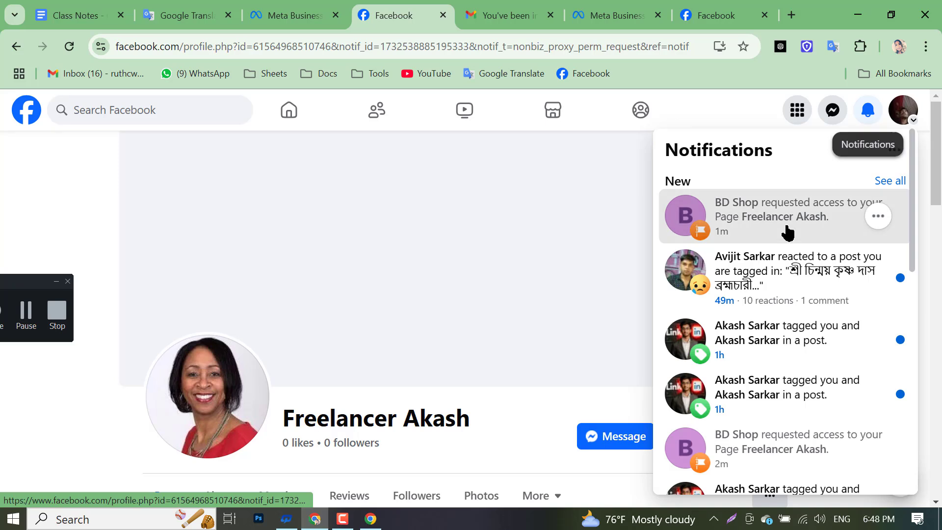
click(786, 231)
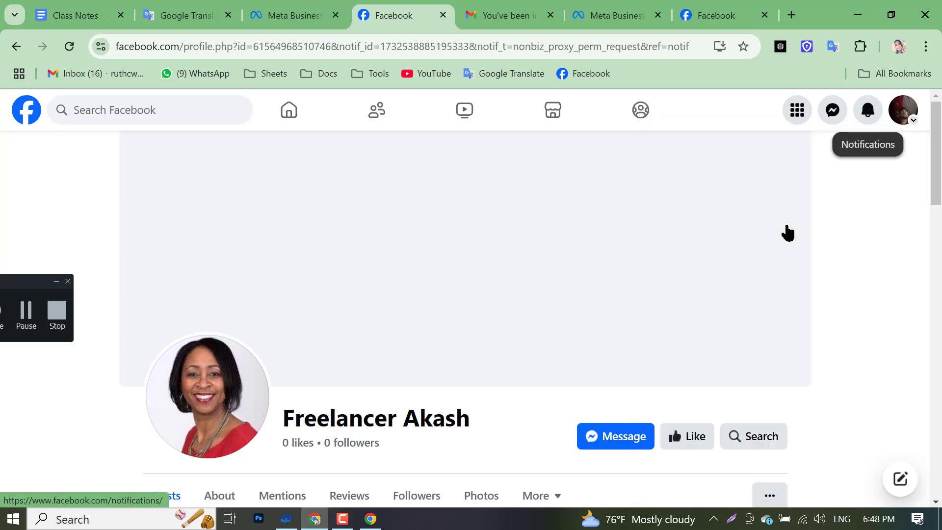
click(72, 48)
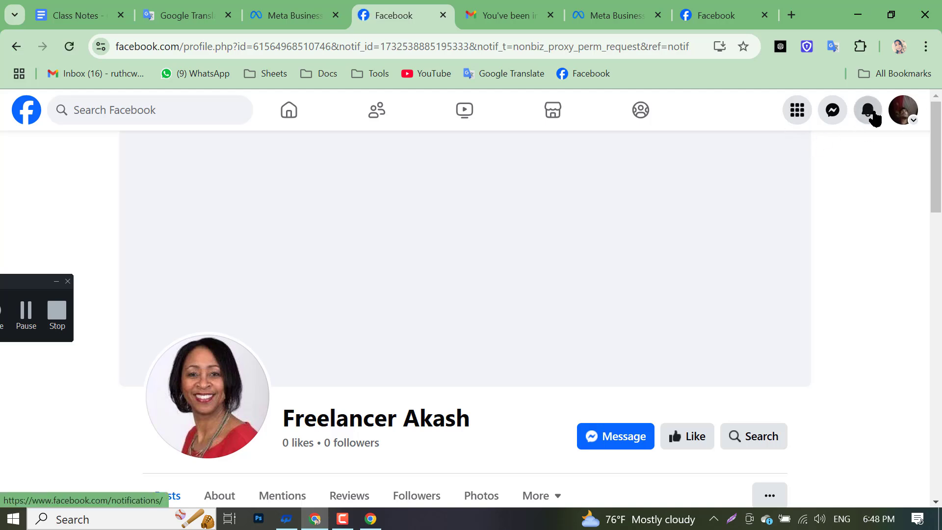
click(869, 114)
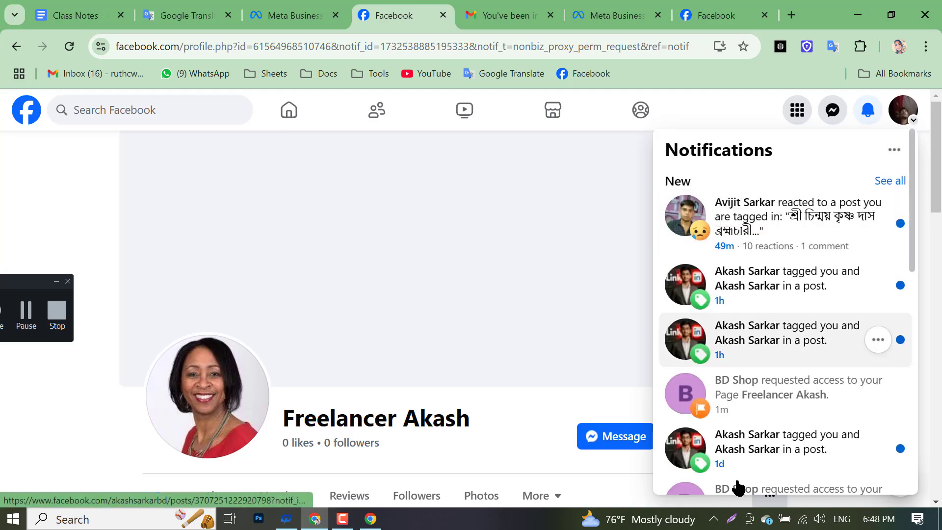
click(371, 518)
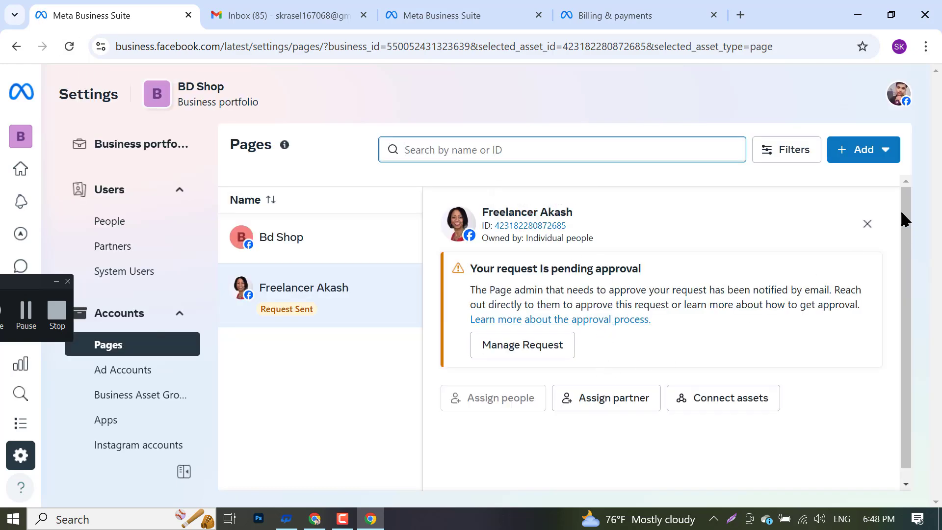
- Close the Freelancer Akash details panel and briefly check the Gmail inbox tab
click(865, 225)
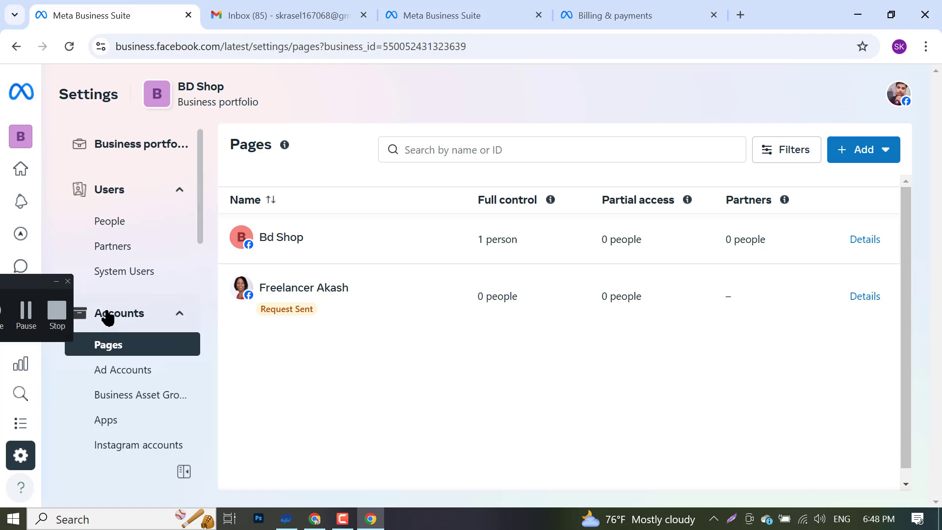
scroll(106, 311, down, 3)
scroll(109, 294, down, 3)
scroll(109, 294, up, 10)
click(284, 9)
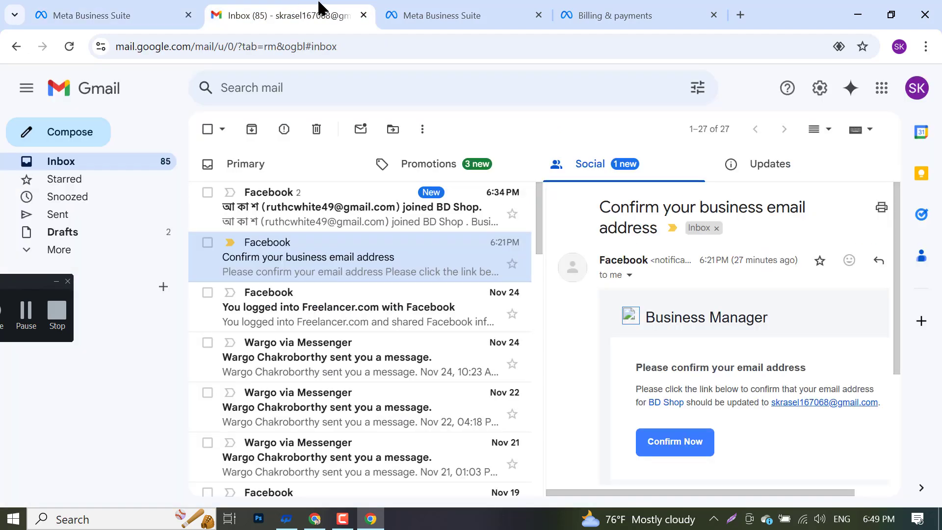
click(111, 19)
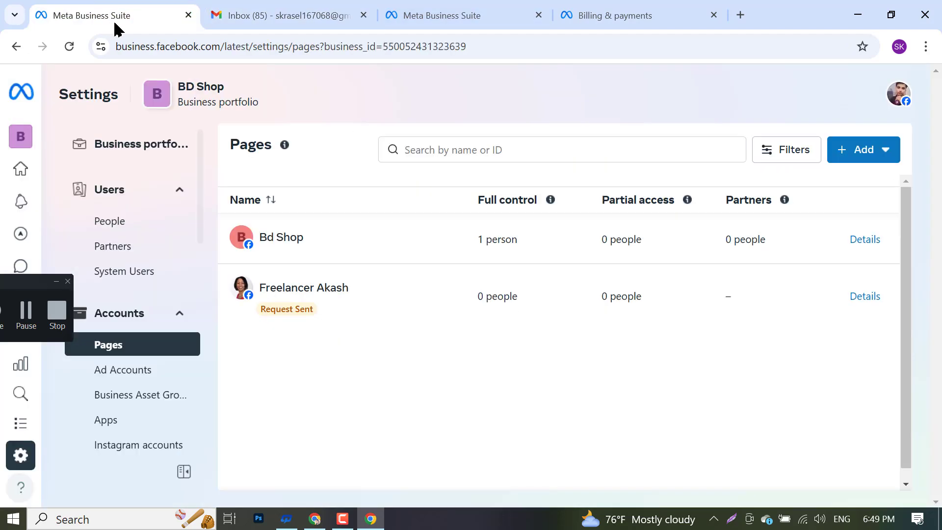
- Close the Pages settings, remaining Meta Business Suite, and Billing & payments tabs
click(188, 15)
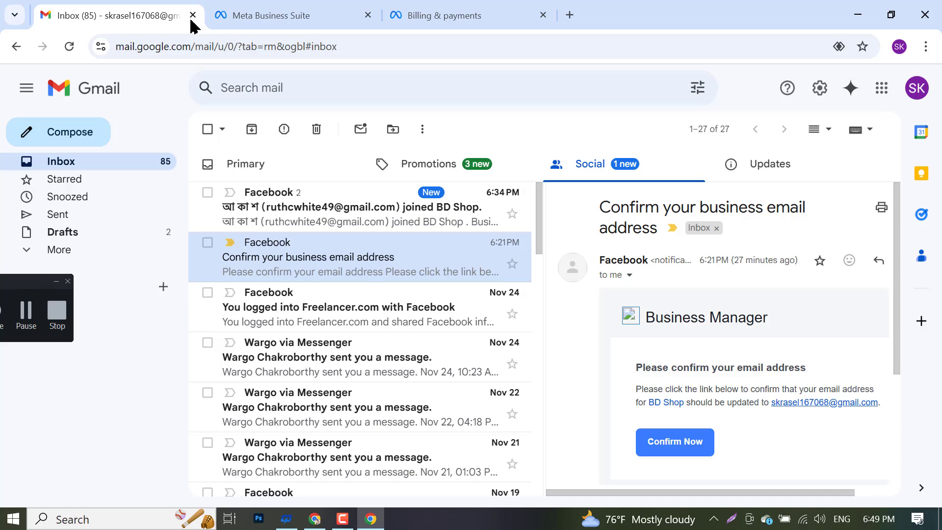
click(227, 17)
click(363, 15)
click(363, 16)
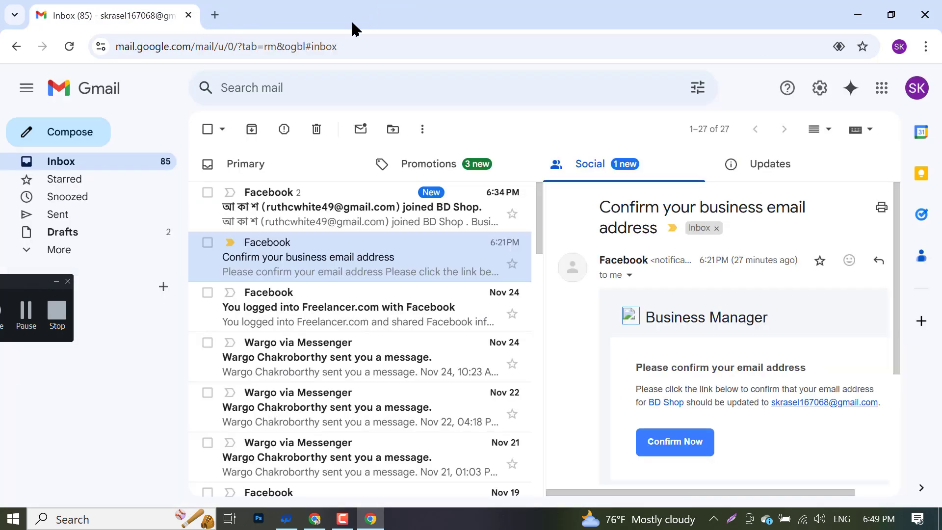
- In a new tab, search Google for 'youtube' and open youtube.com from the results
click(216, 17)
click(230, 46)
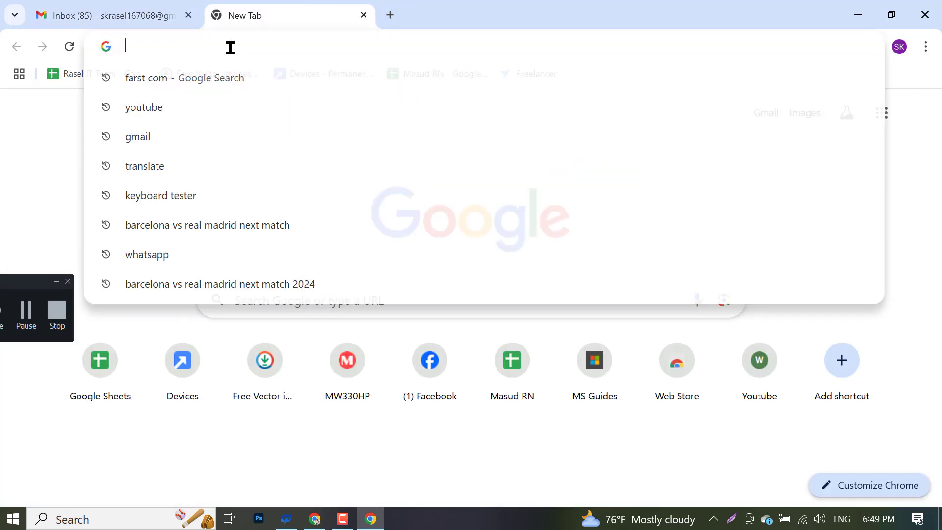
text(yu)
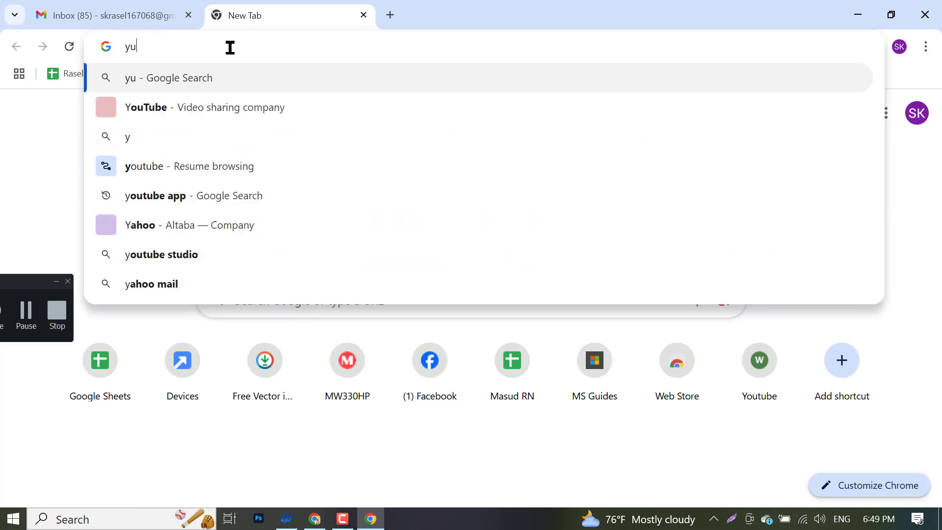
text(o)
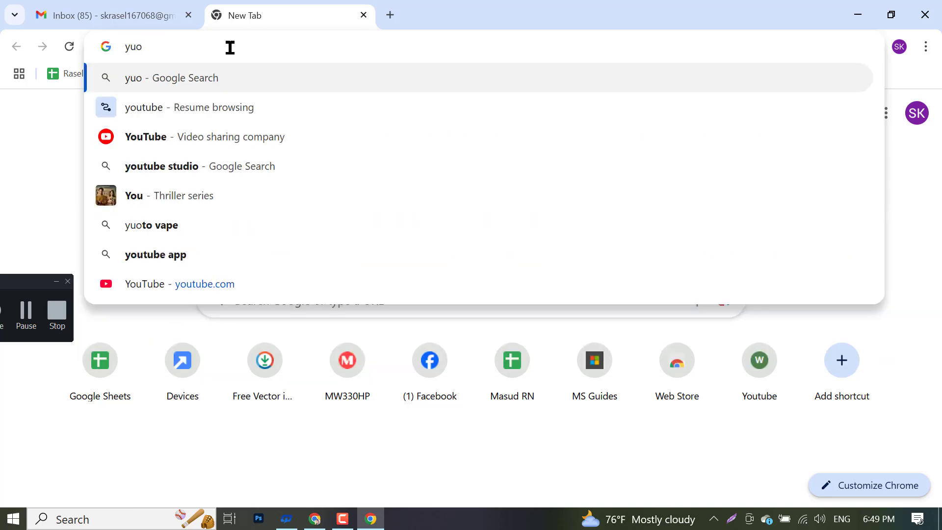
key(BackSpace)
key(BackSpace)
text(outube)
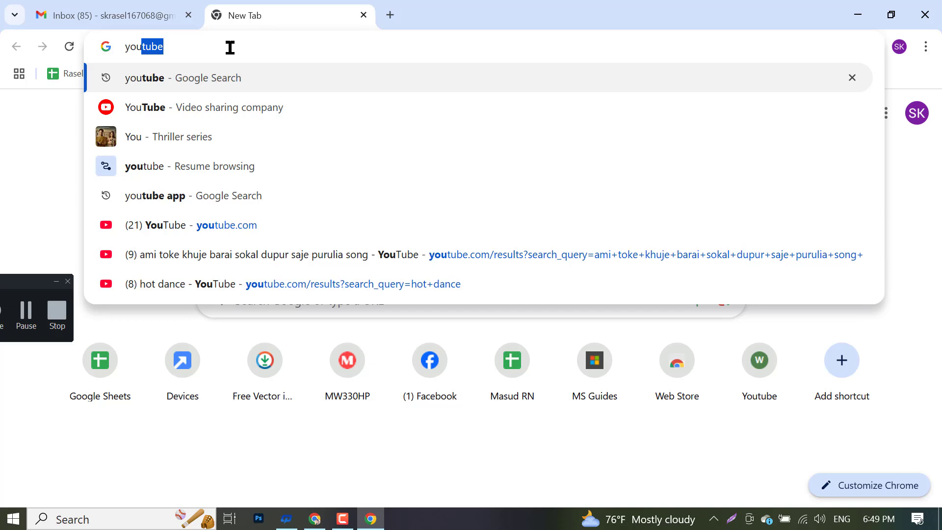
key(Return)
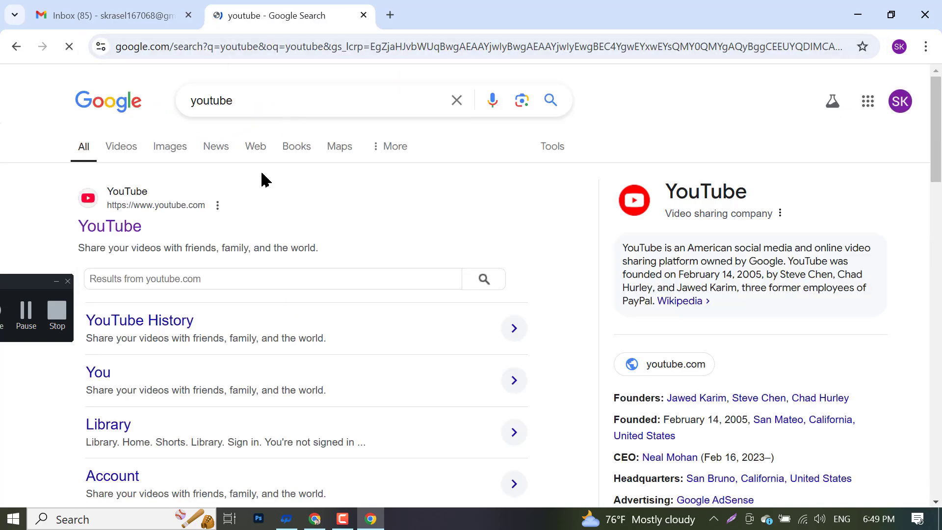
click(82, 226)
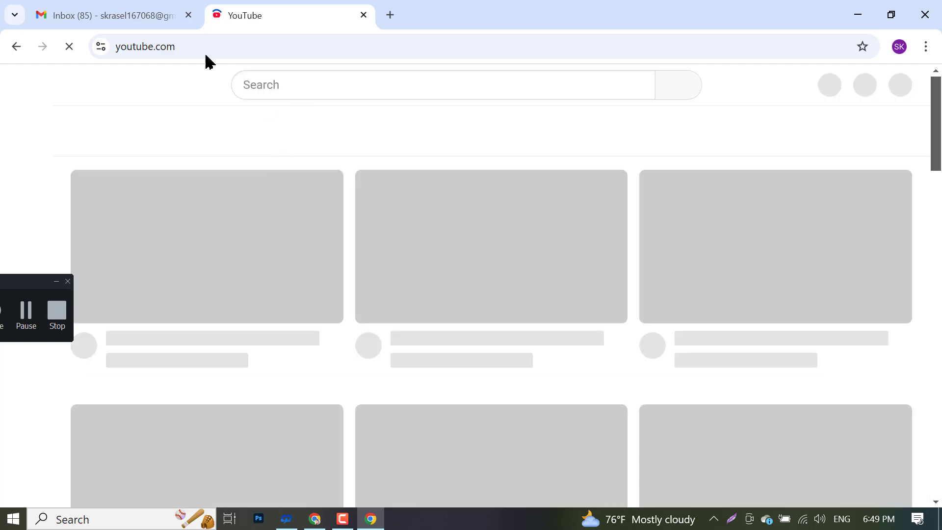
- Search YouTube for 'free freelancing guideline'
click(147, 10)
click(254, 12)
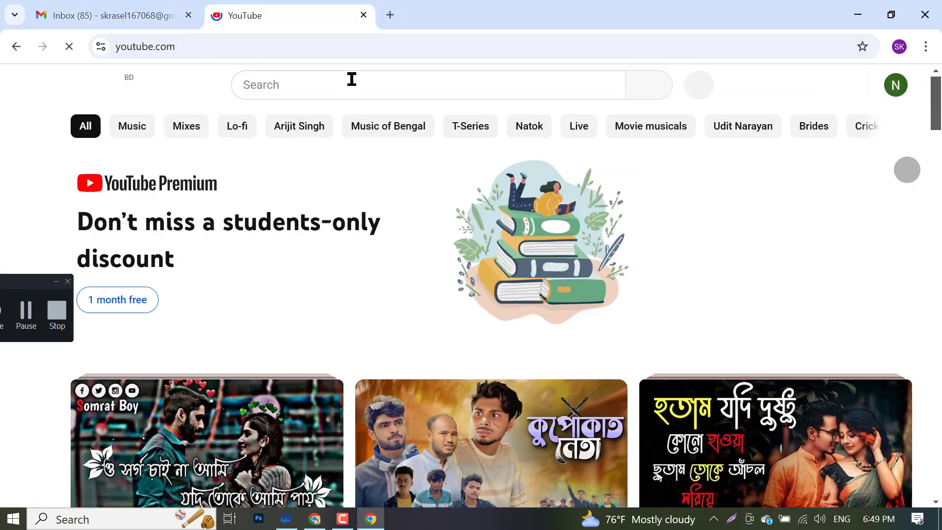
click(384, 88)
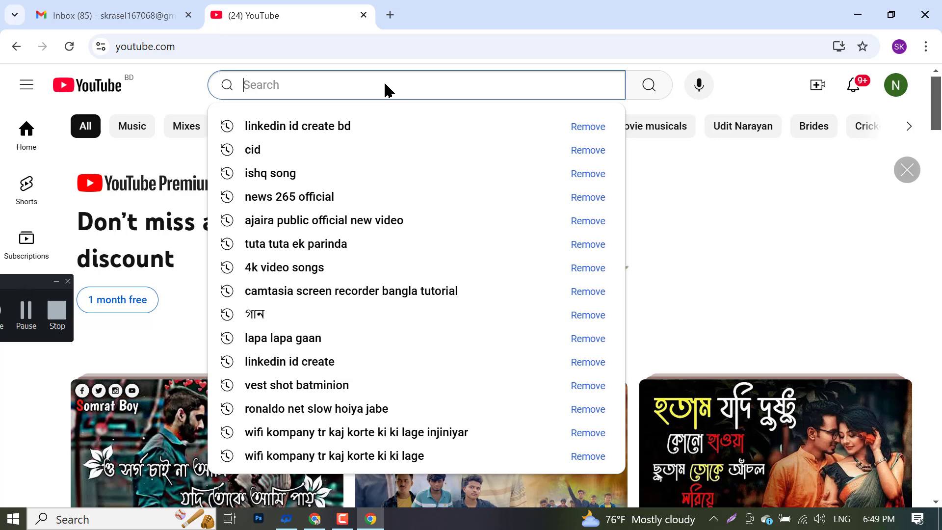
text(f)
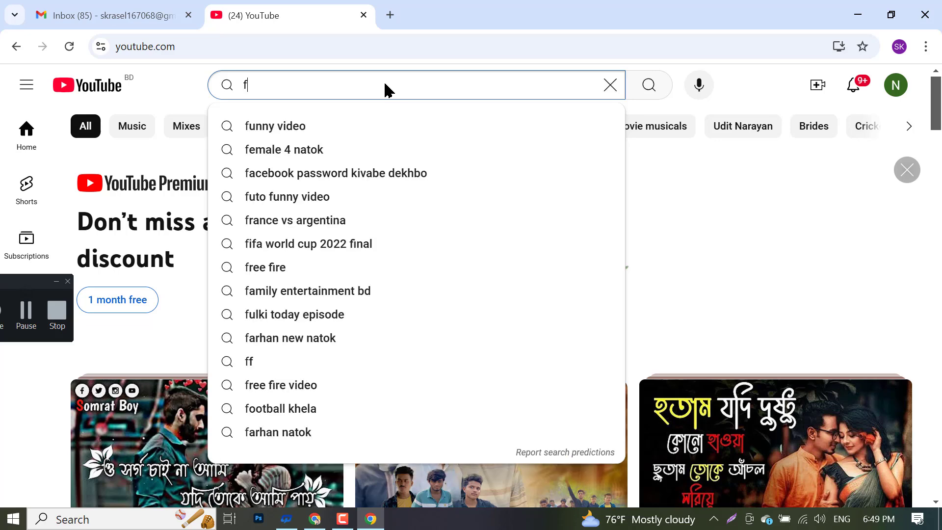
text(re)
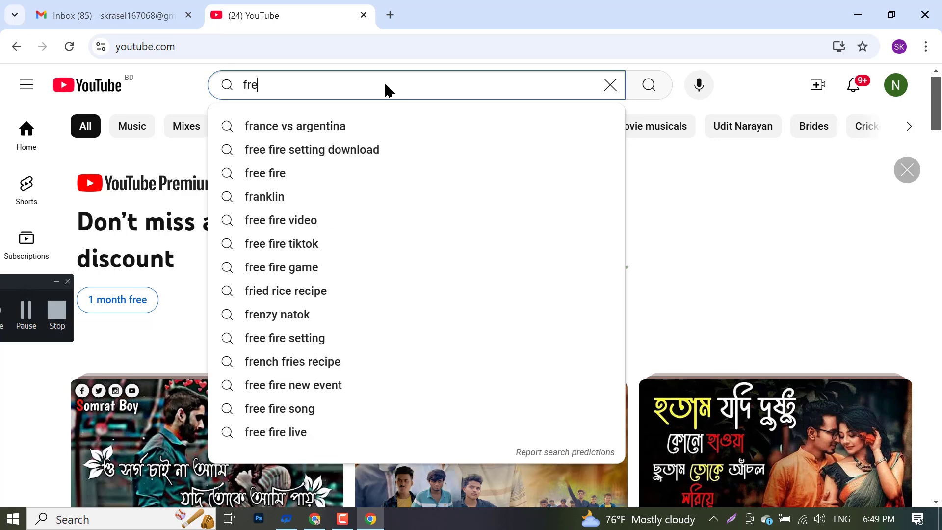
text(e free)
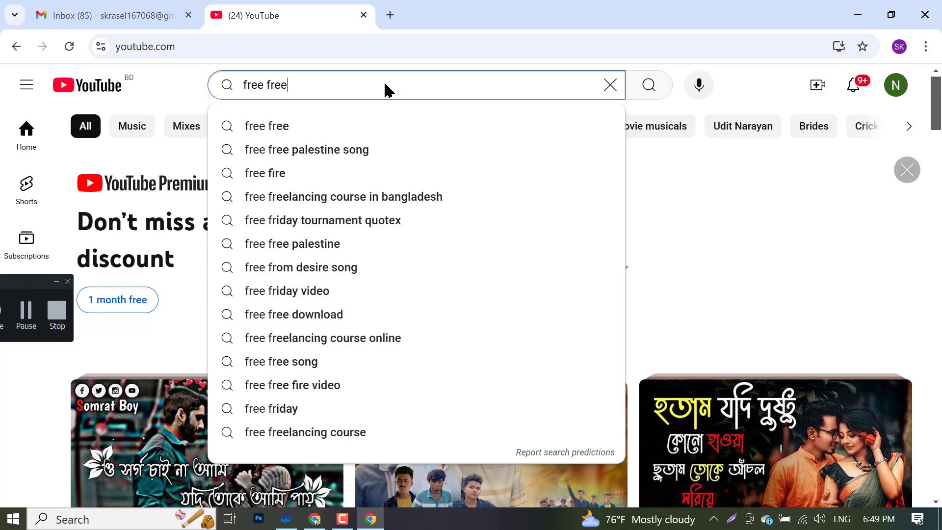
text(l)
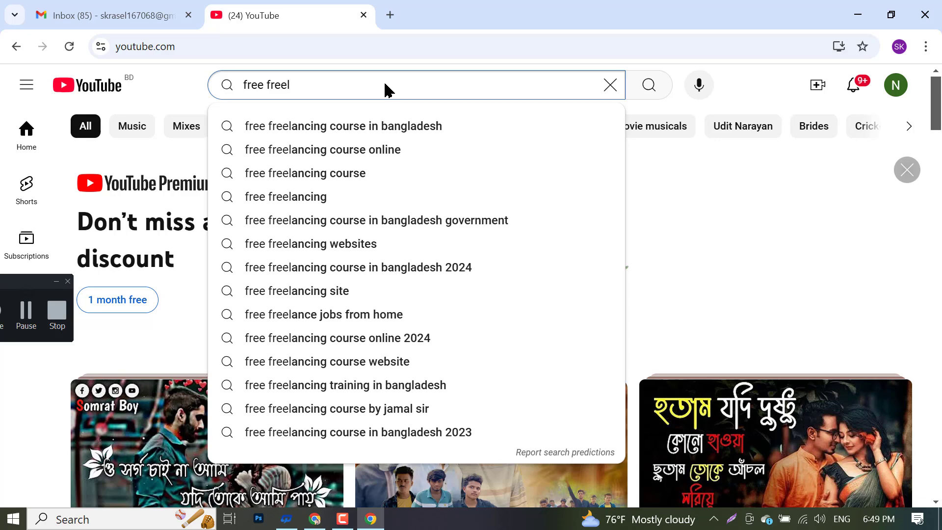
key(Down)
key(Down)
key(Down)
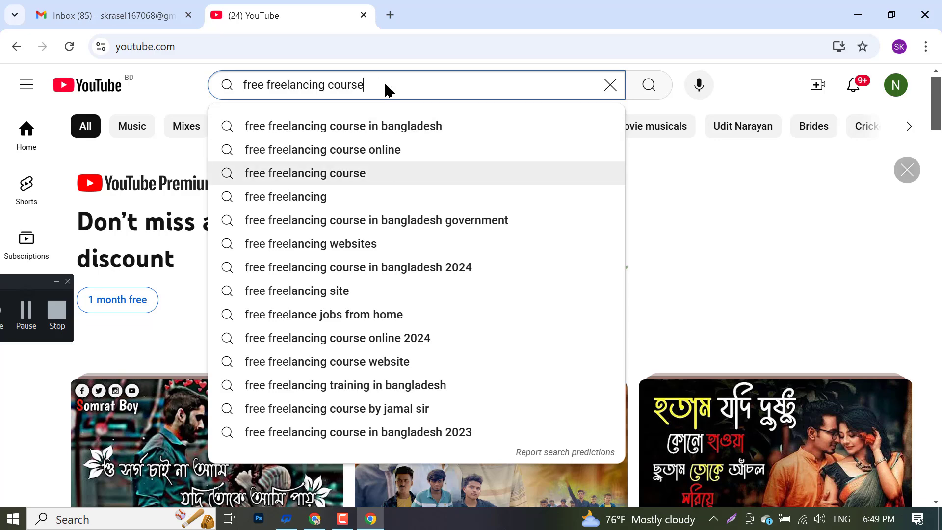
key(BackSpace)
key(BackSpace)
key(BackSpace)
key(BackSpace)
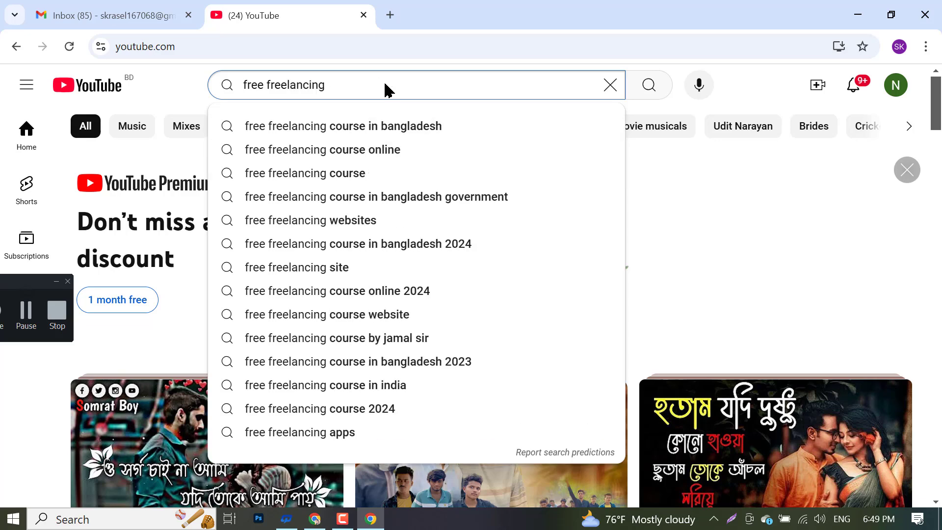
text(GU)
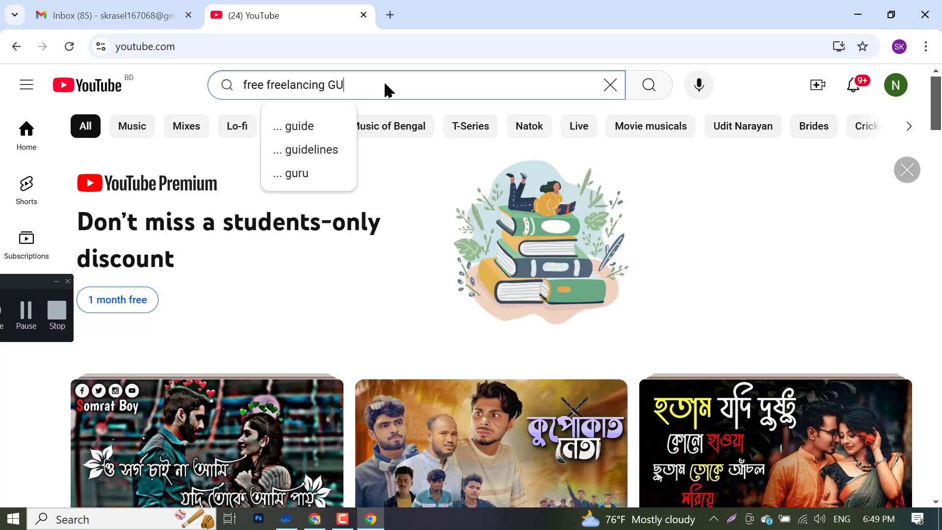
click(312, 156)
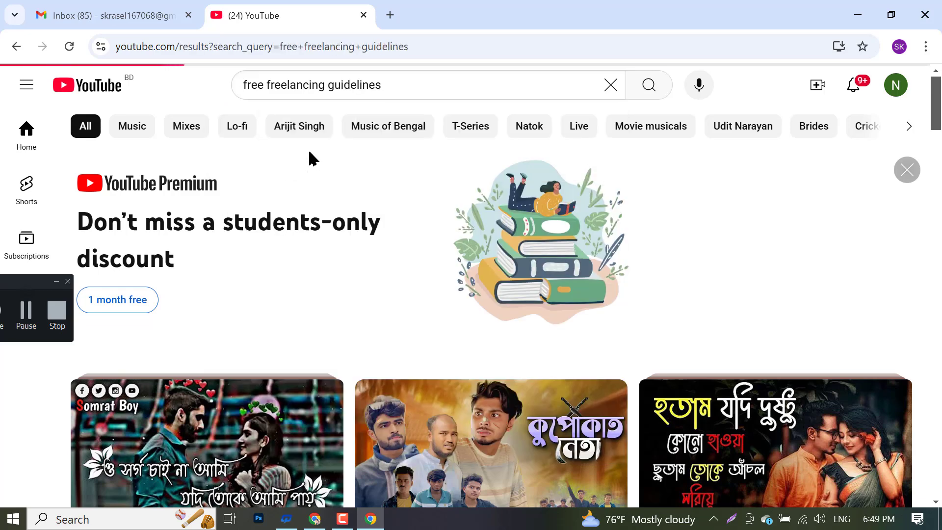
- Rerun the search and scroll the results down to the Free Domain And Hosting video
scroll(314, 304, down, 10)
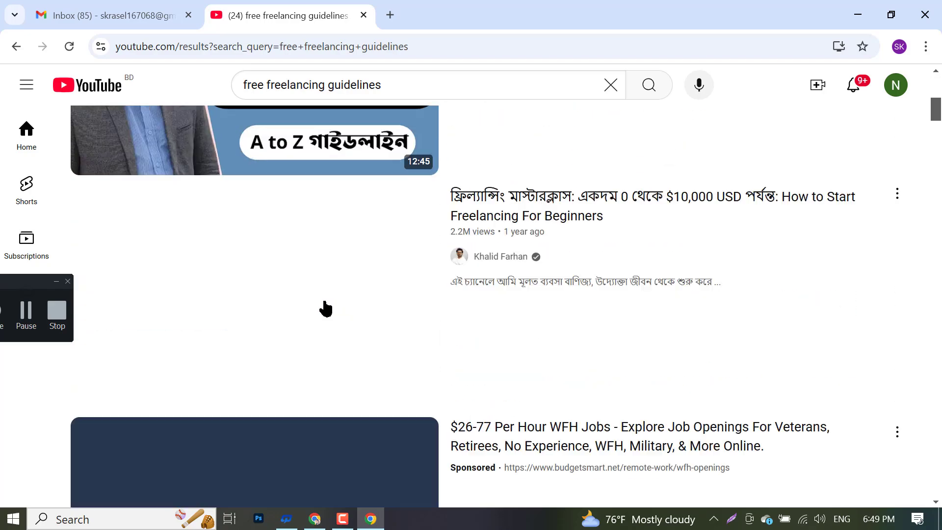
scroll(311, 310, down, 20)
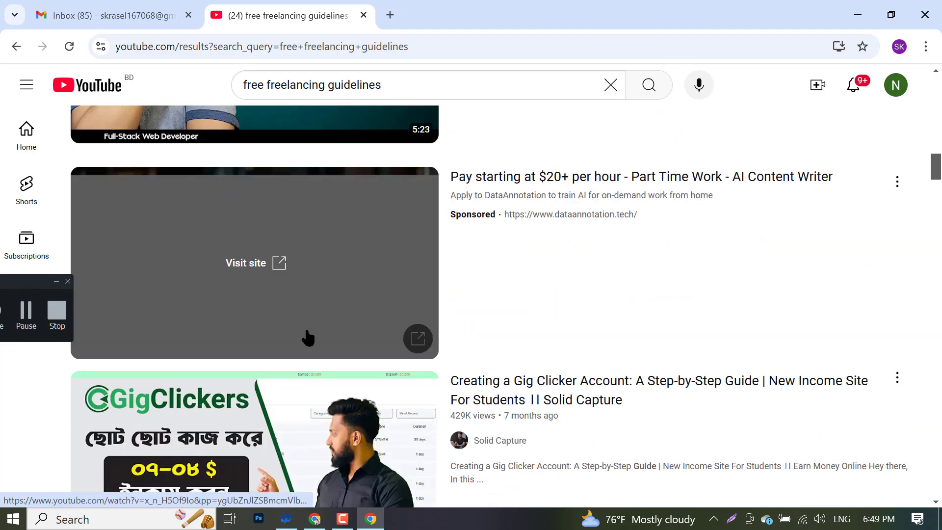
scroll(306, 339, down, 15)
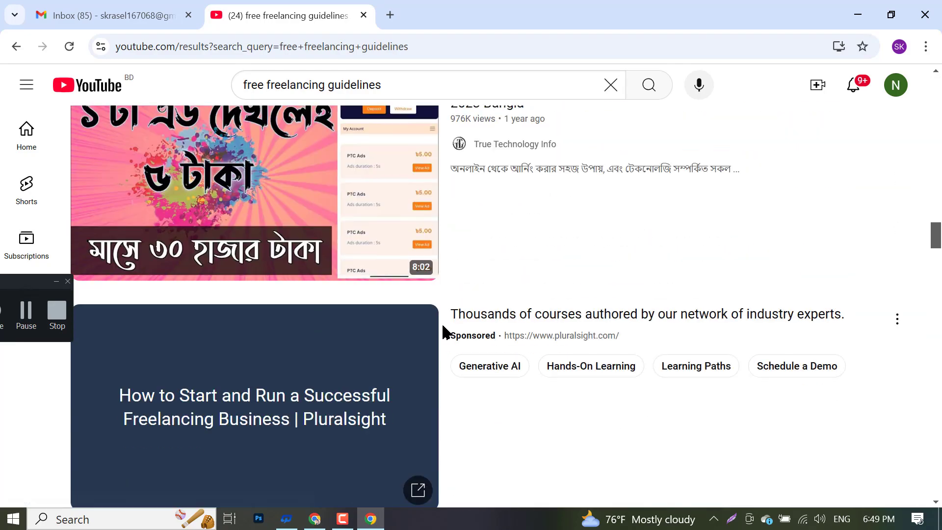
scroll(444, 333, down, 15)
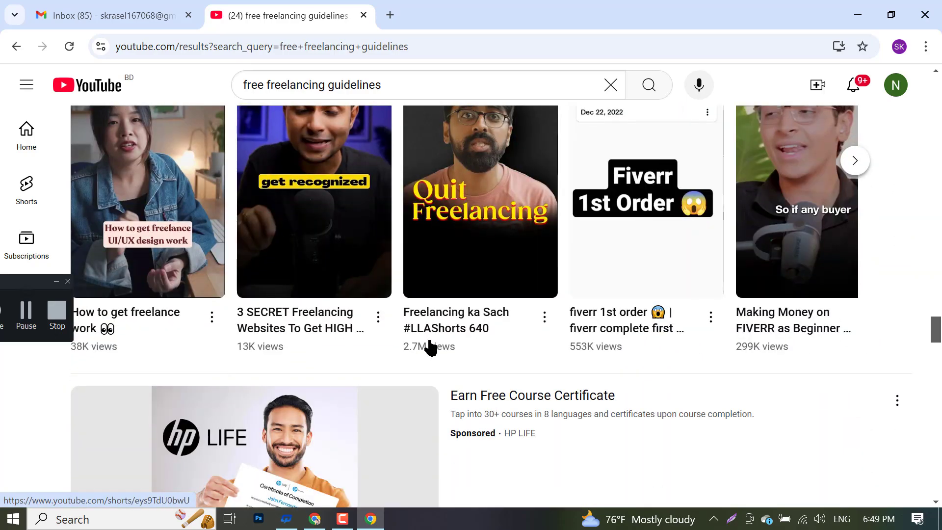
scroll(421, 356, down, 15)
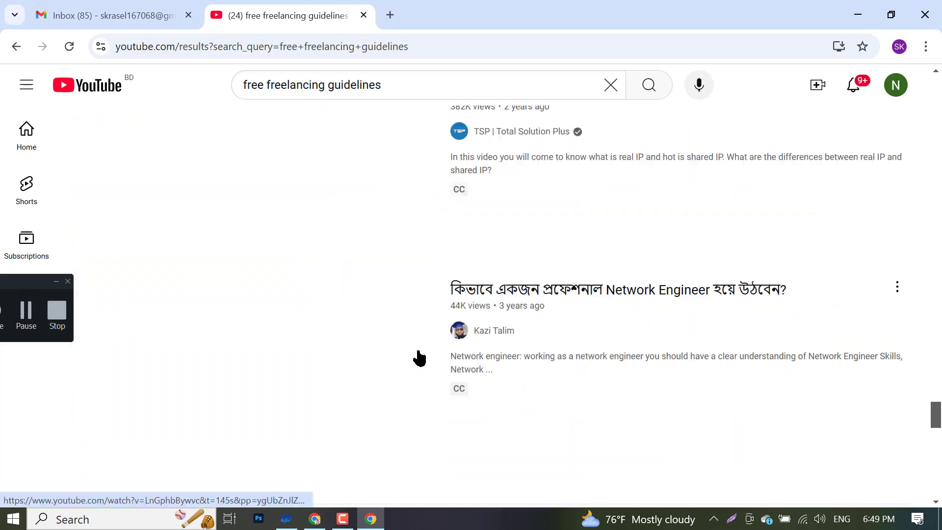
scroll(419, 358, down, 4)
scroll(419, 358, down, 6)
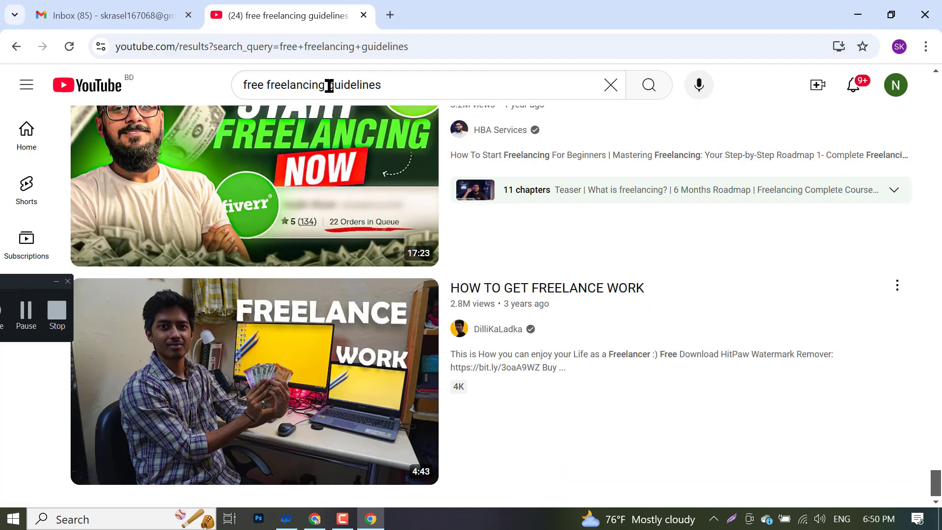
click(329, 86)
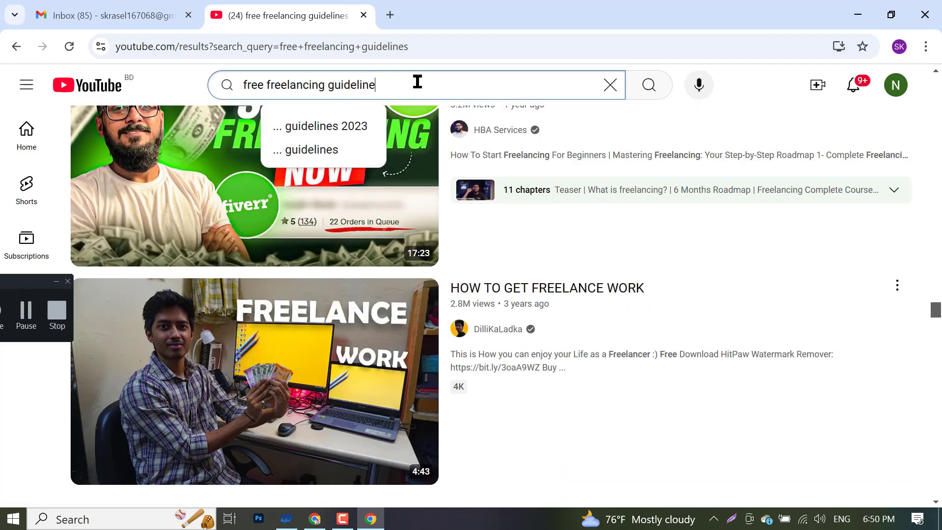
key(Return)
scroll(470, 347, down, 15)
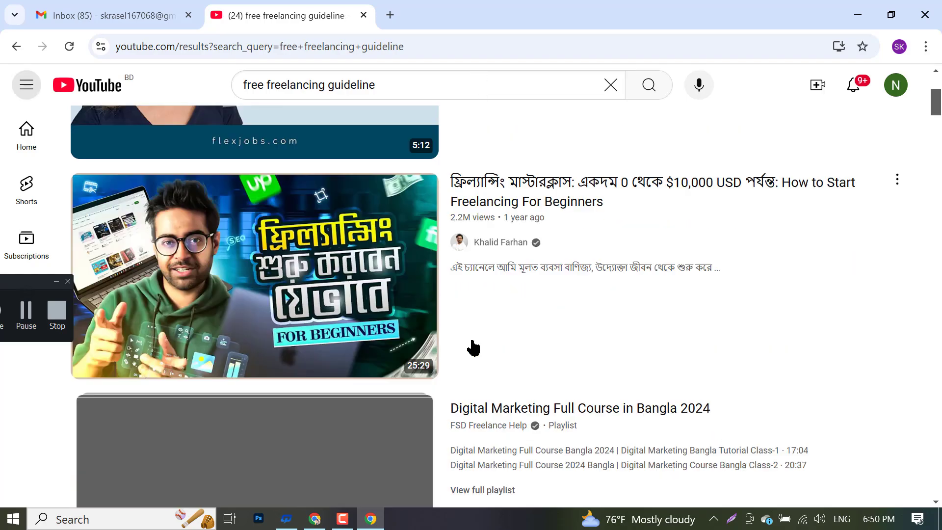
scroll(472, 347, down, 10)
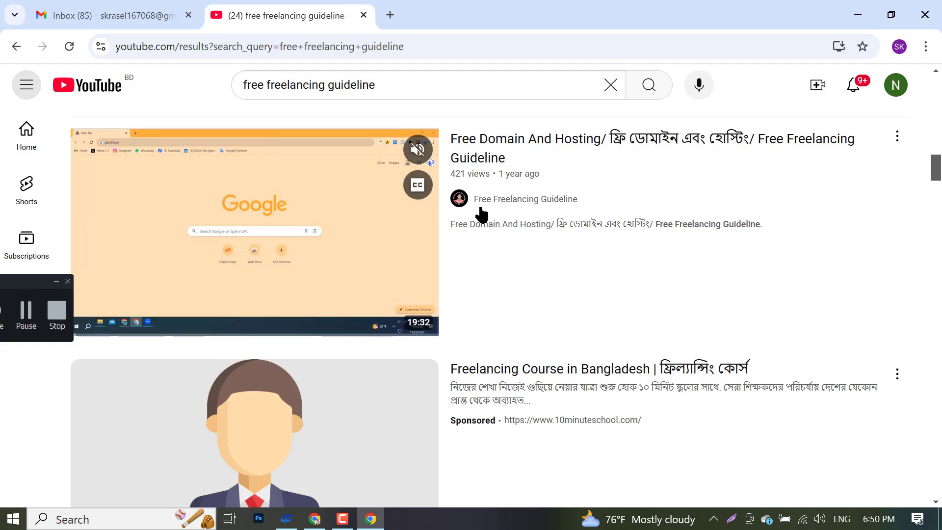
- Open the Free Freelancing Guideline channel's Videos and set its notifications to All
click(476, 202)
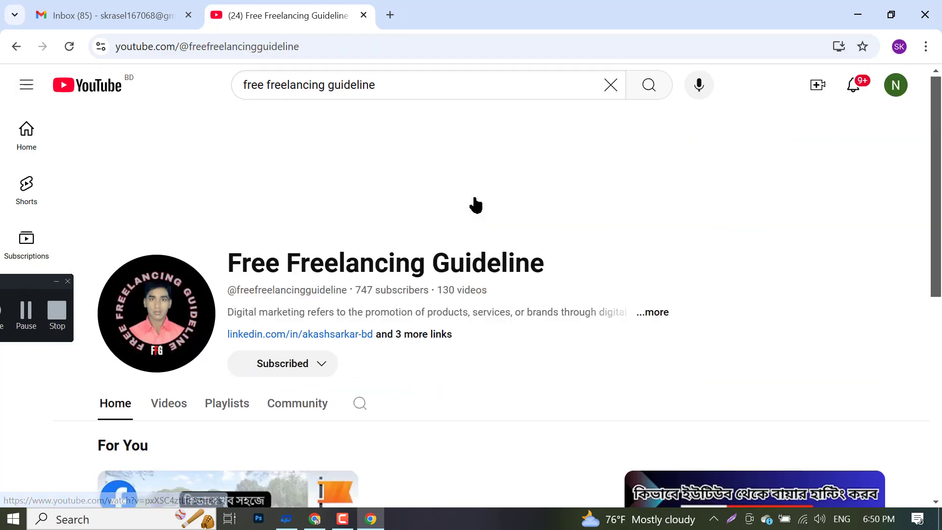
click(172, 395)
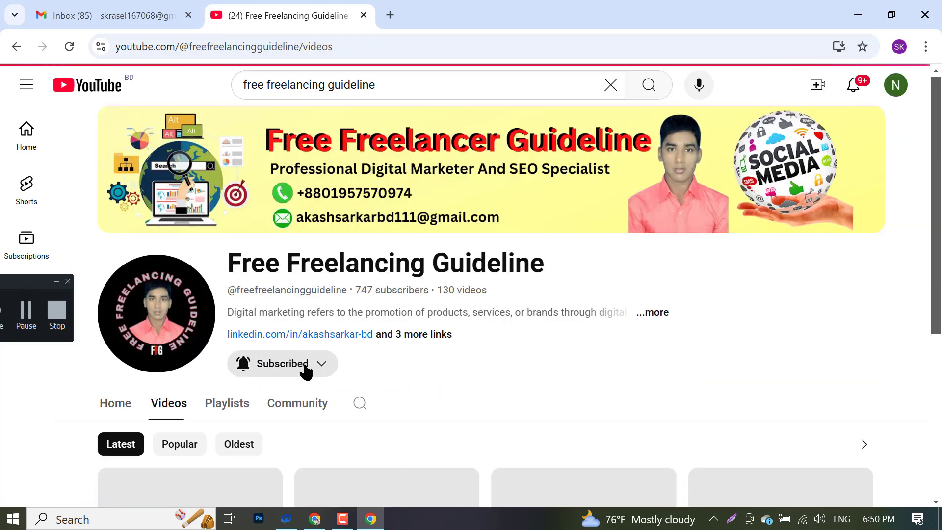
scroll(312, 363, down, 4)
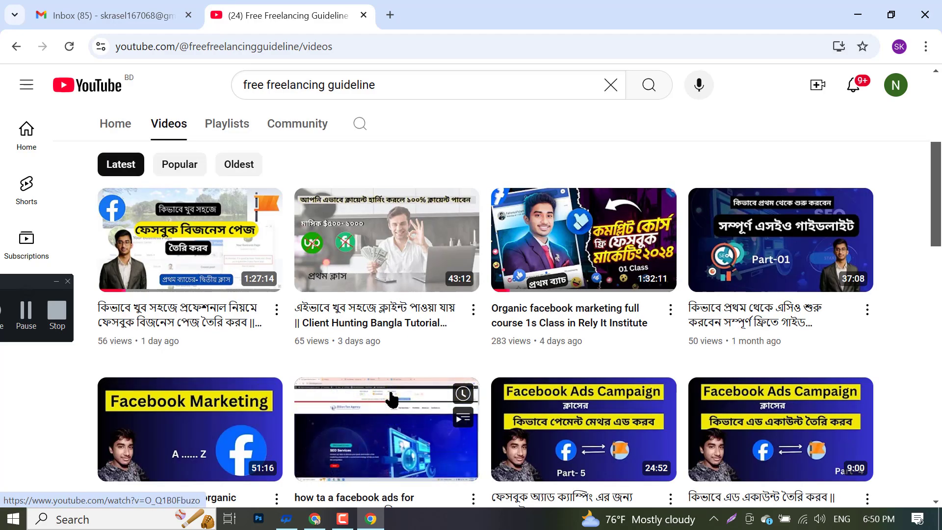
scroll(484, 307, up, 5)
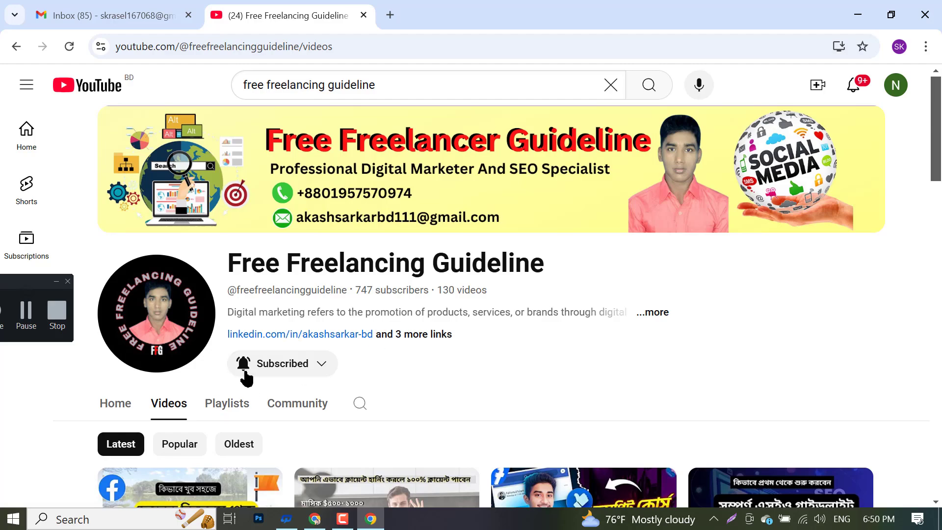
click(245, 368)
click(305, 393)
- Check the YouTube notifications list, close it, and browse the channel's video grid
scroll(594, 313, down, 7)
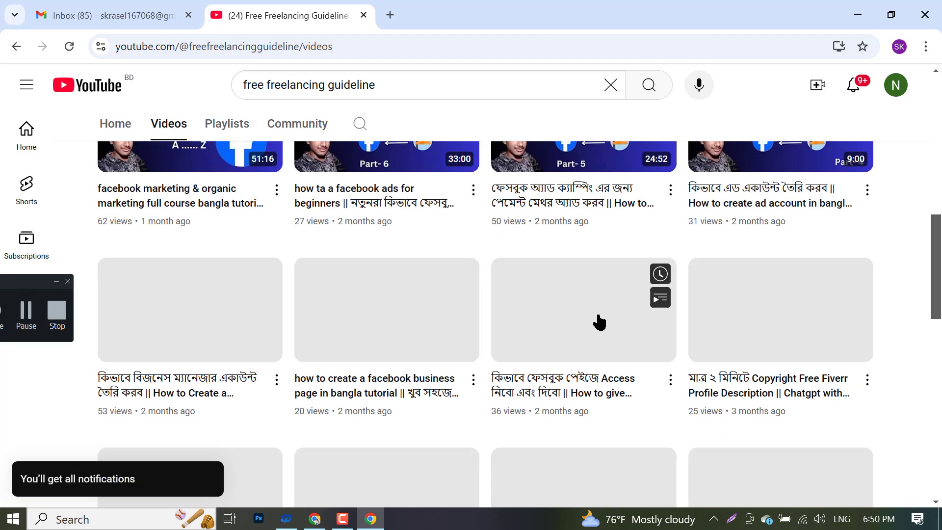
click(854, 85)
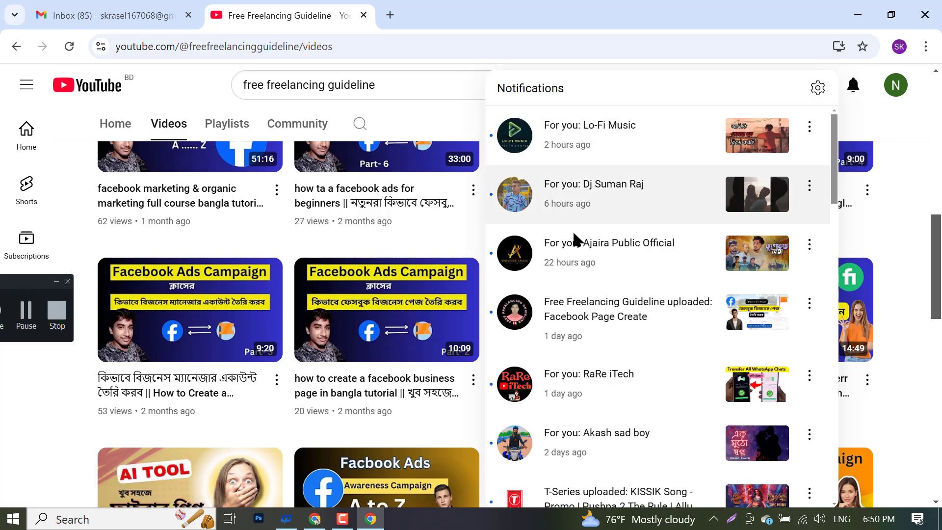
scroll(591, 305, down, 3)
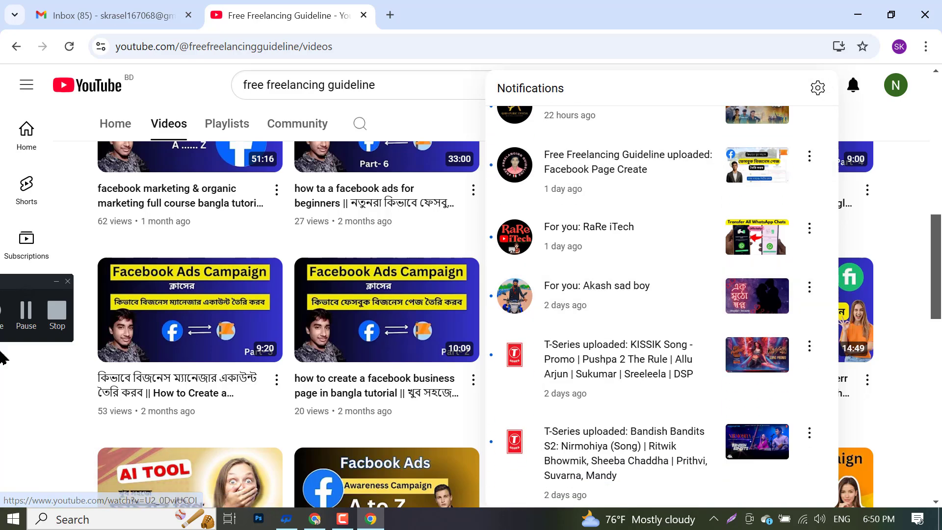
click(7, 448)
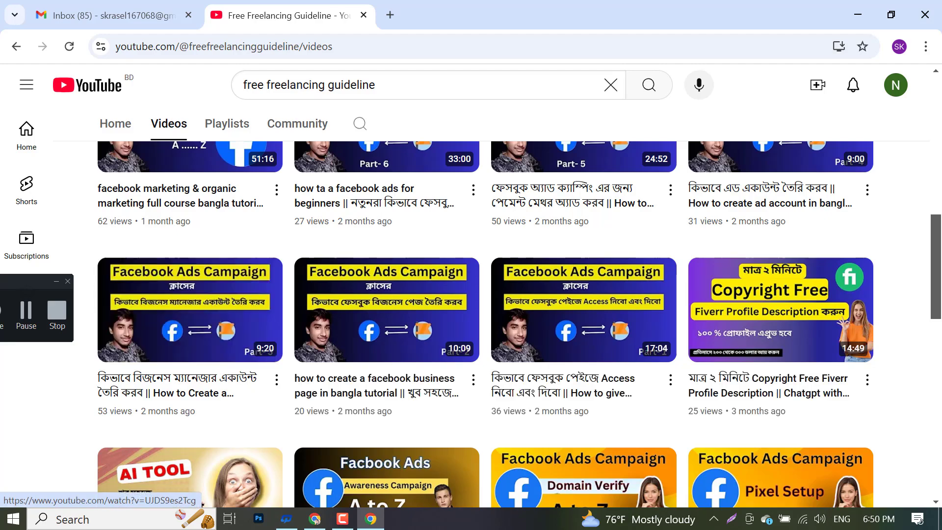
scroll(176, 333, down, 3)
scroll(195, 336, up, 3)
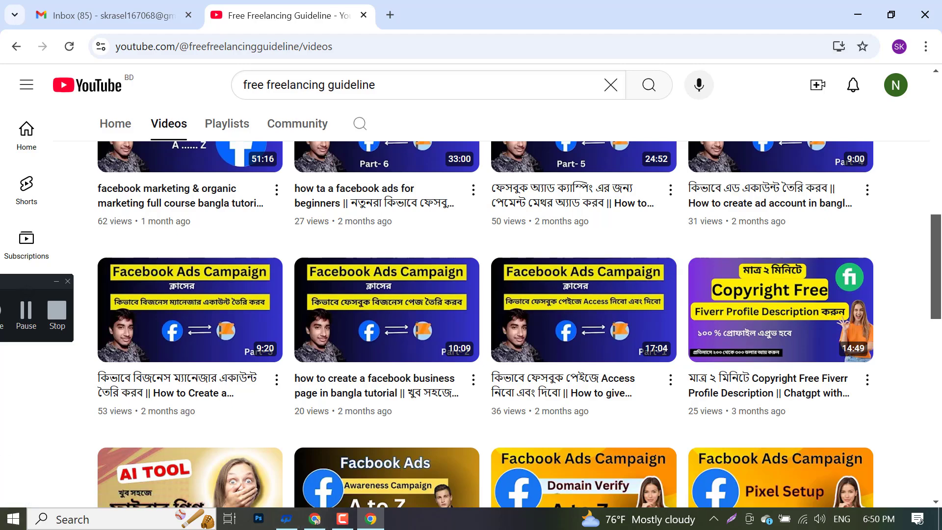
scroll(740, 381, down, 4)
scroll(572, 370, up, 4)
click(730, 518)
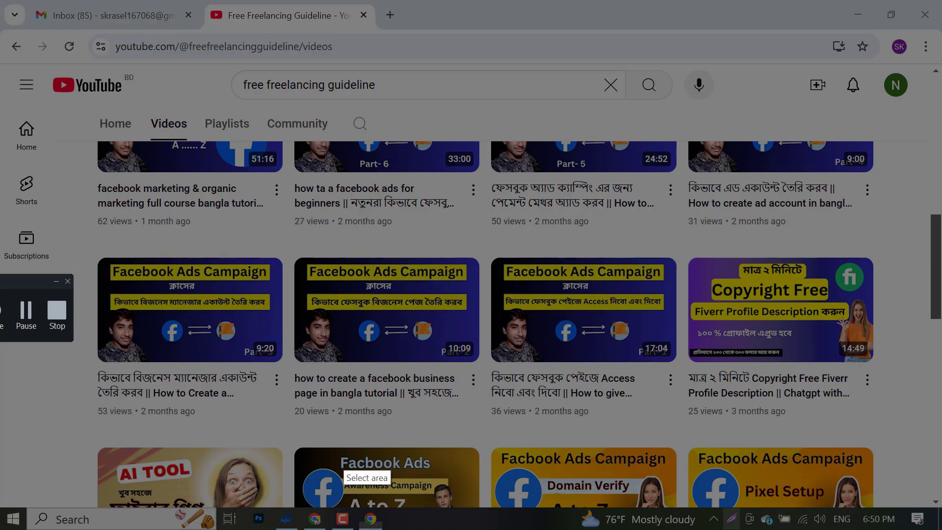
drag(7, 1, 941, 522)
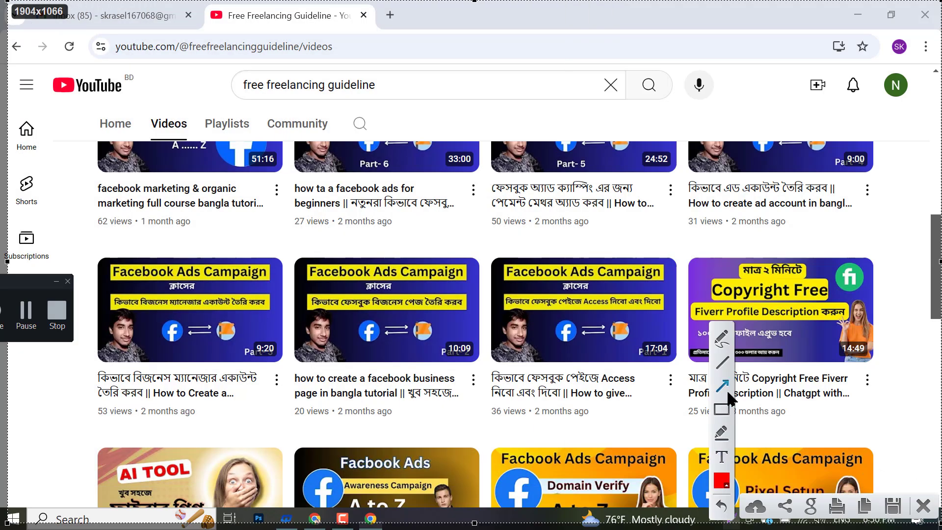
mouse_move(465, 239)
mouse_down()
mouse_move(594, 326)
mouse_move(643, 380)
mouse_move(691, 386)
mouse_up()
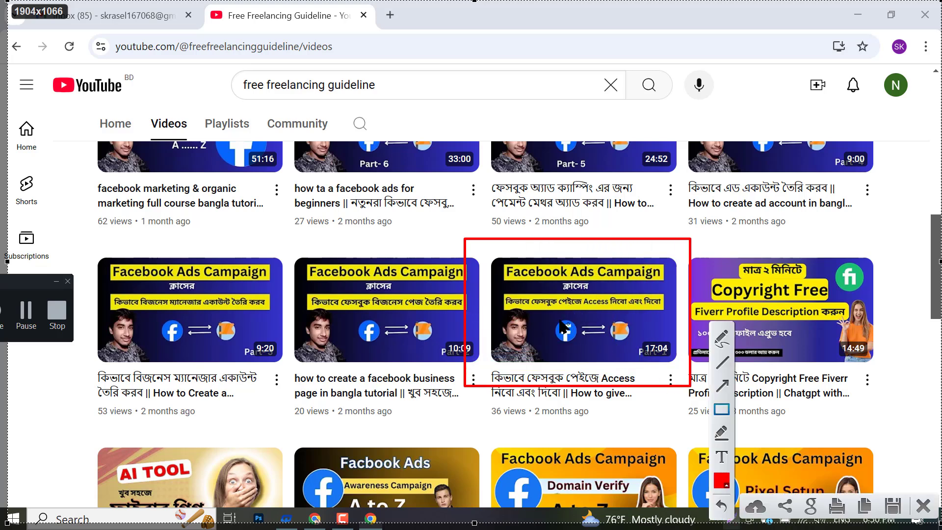
drag(504, 288, 669, 312)
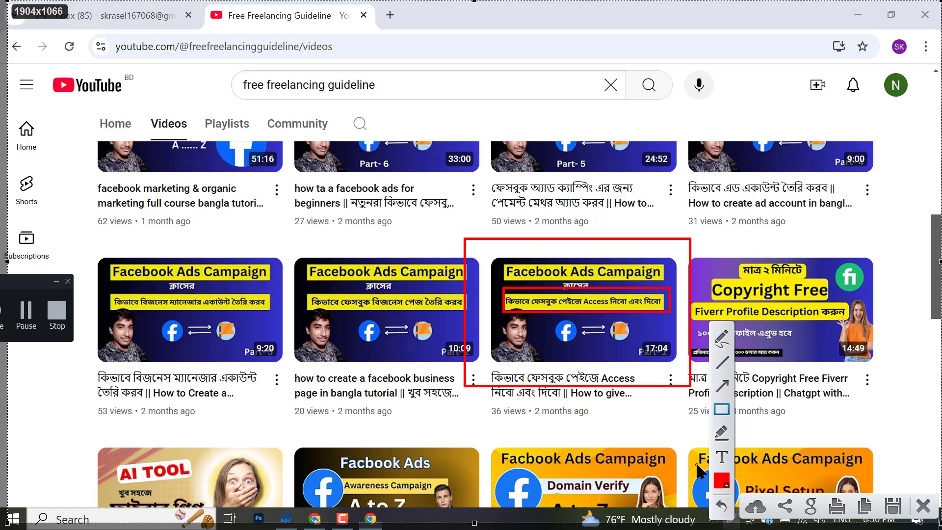
key(ctrl+z)
key(ctrl+z)
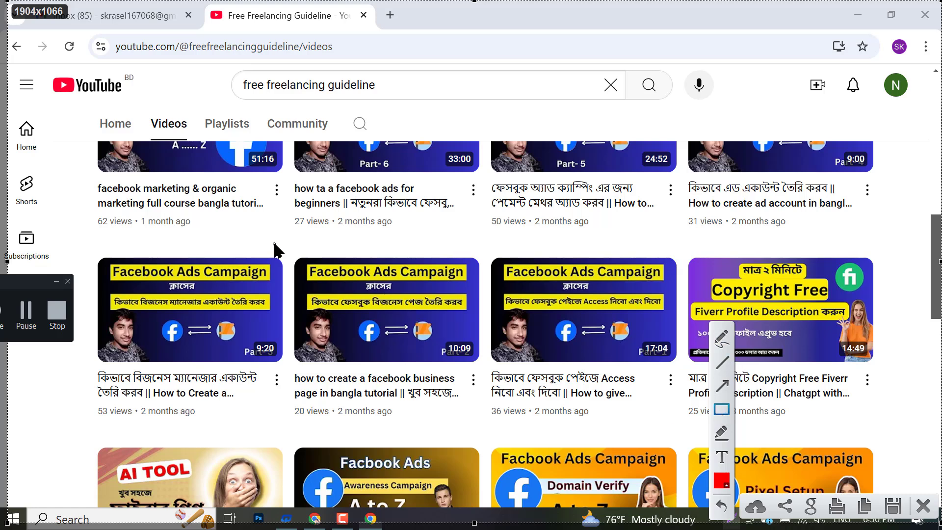
mouse_move(276, 243)
mouse_down()
mouse_move(360, 261)
mouse_move(483, 386)
mouse_up()
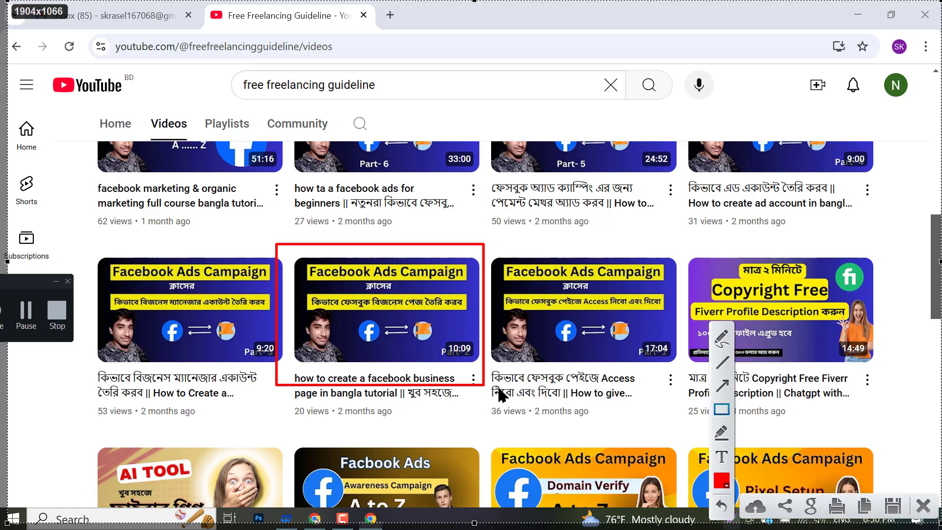
key(ctrl+z)
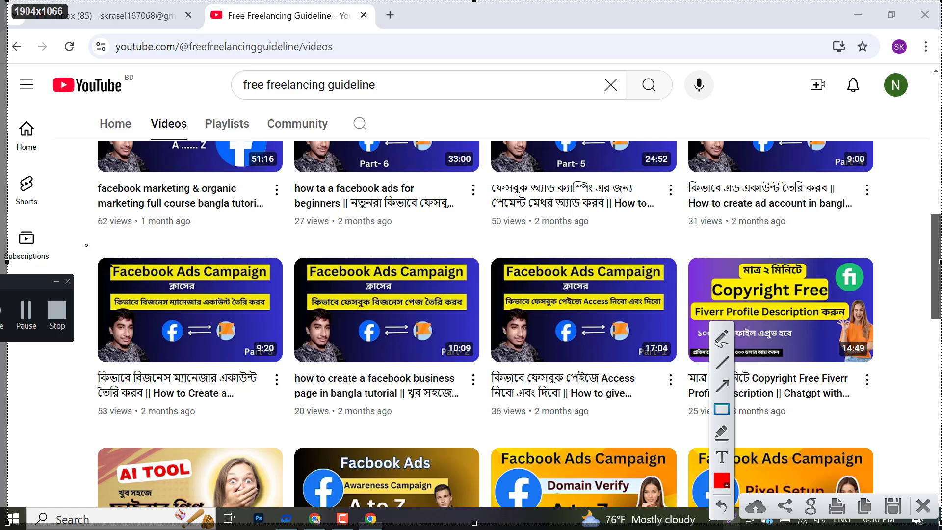
mouse_move(87, 246)
mouse_down()
mouse_move(288, 406)
mouse_move(287, 416)
mouse_move(296, 383)
mouse_move(288, 372)
mouse_up()
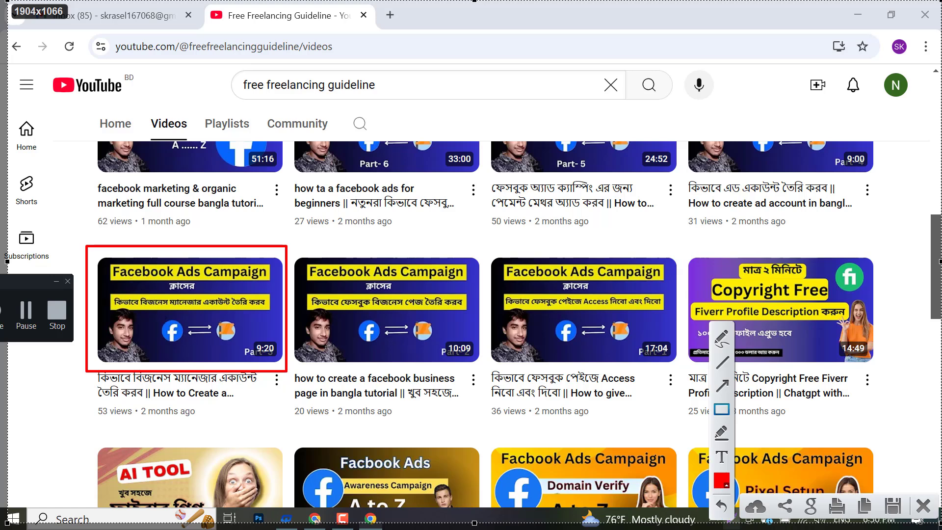
drag(114, 286, 269, 313)
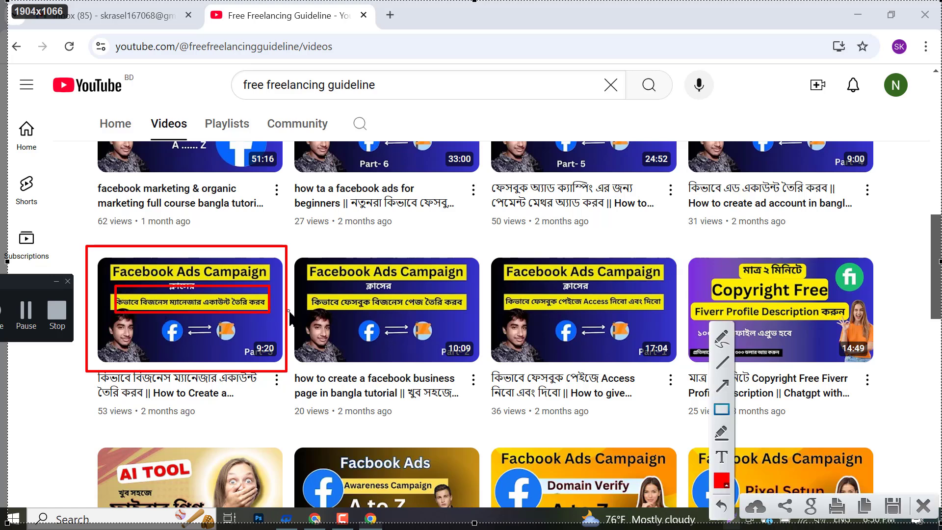
- Close the annotated capture, then snip and discard the ad account video card with Lightshot
click(915, 512)
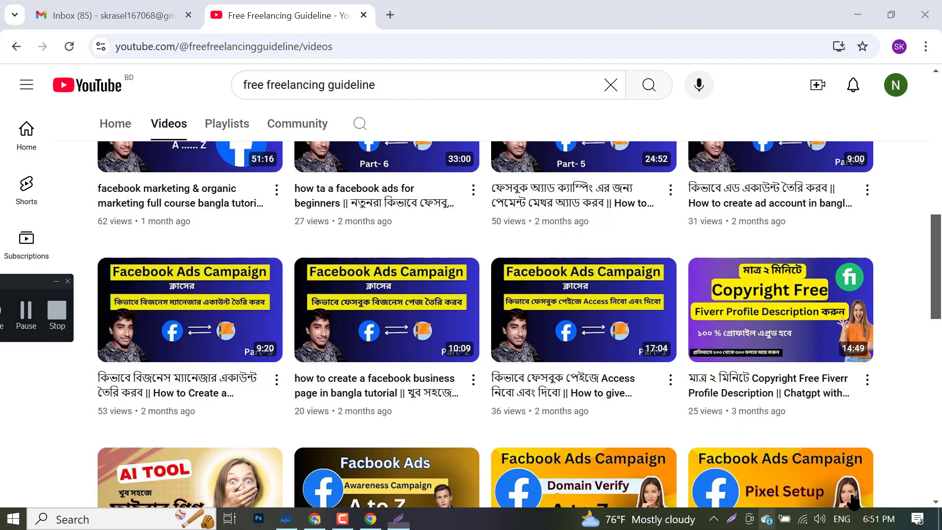
scroll(834, 441, up, 6)
scroll(892, 419, down, 3)
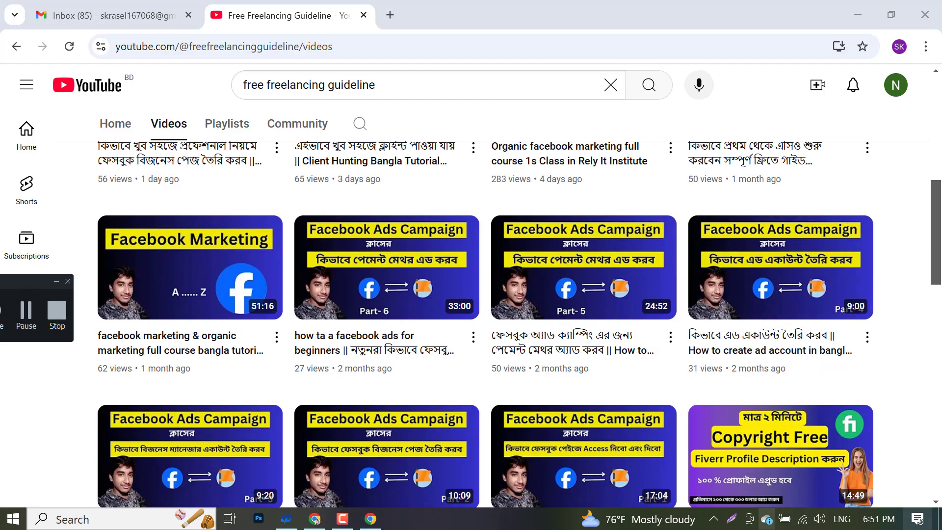
click(732, 520)
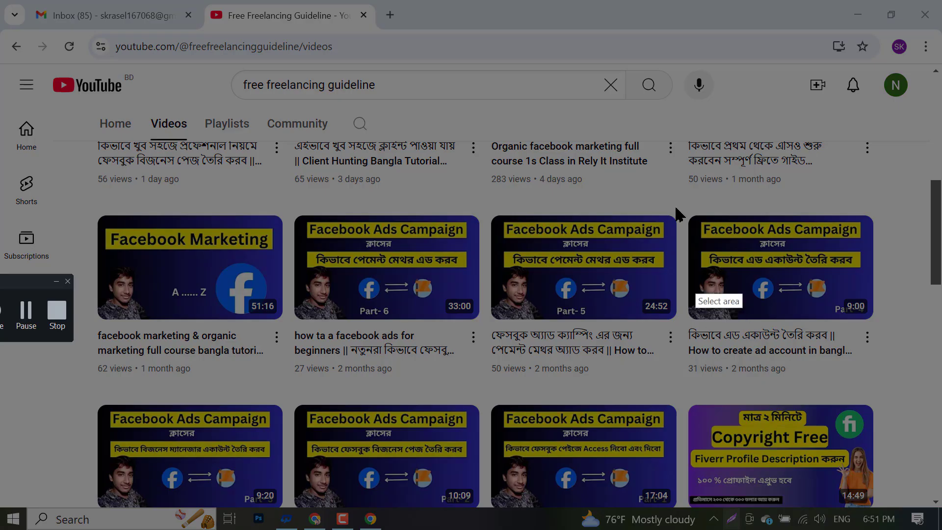
drag(675, 191, 909, 386)
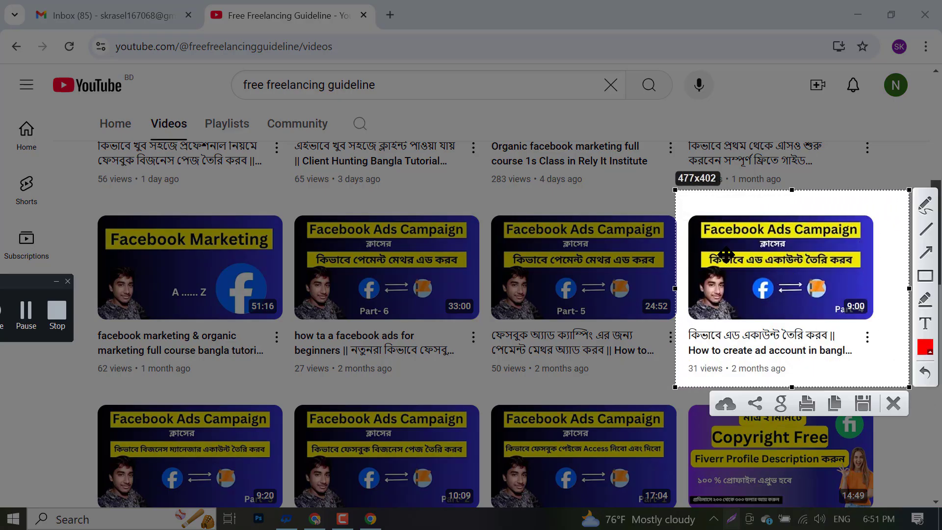
click(891, 406)
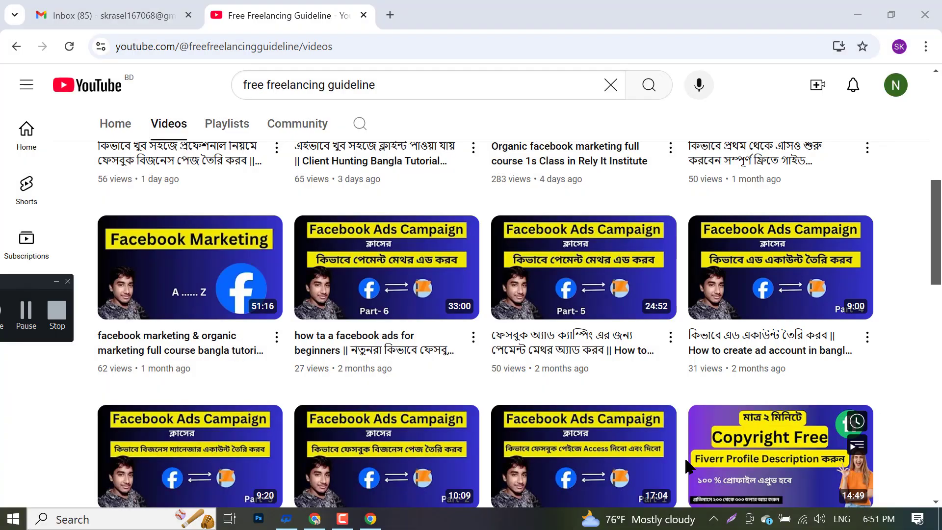
- Snip the Part-5 and Part-6 video cards, discard each capture, and scroll the grid
click(732, 519)
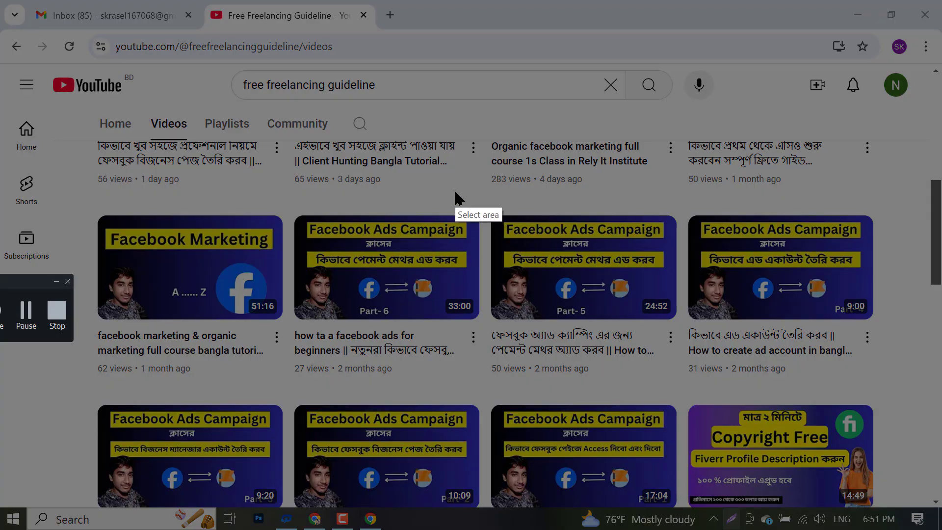
drag(455, 190, 691, 383)
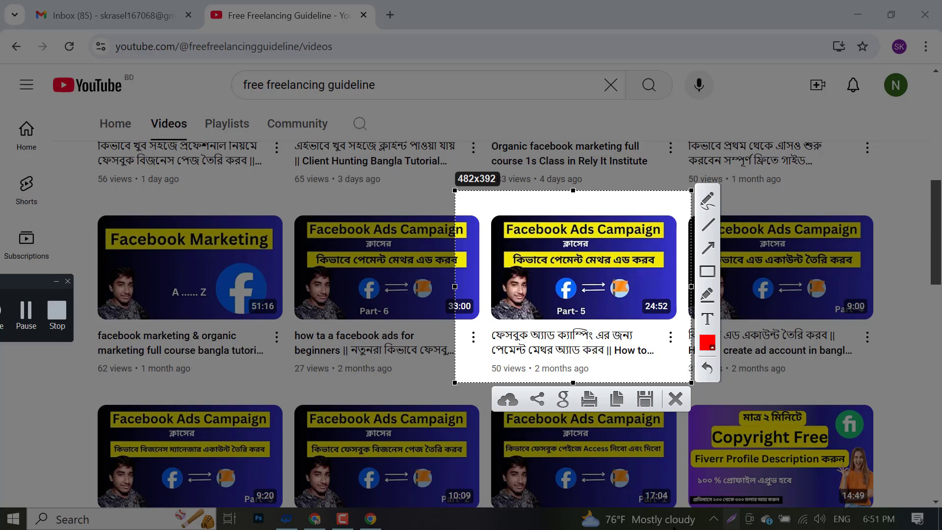
click(674, 399)
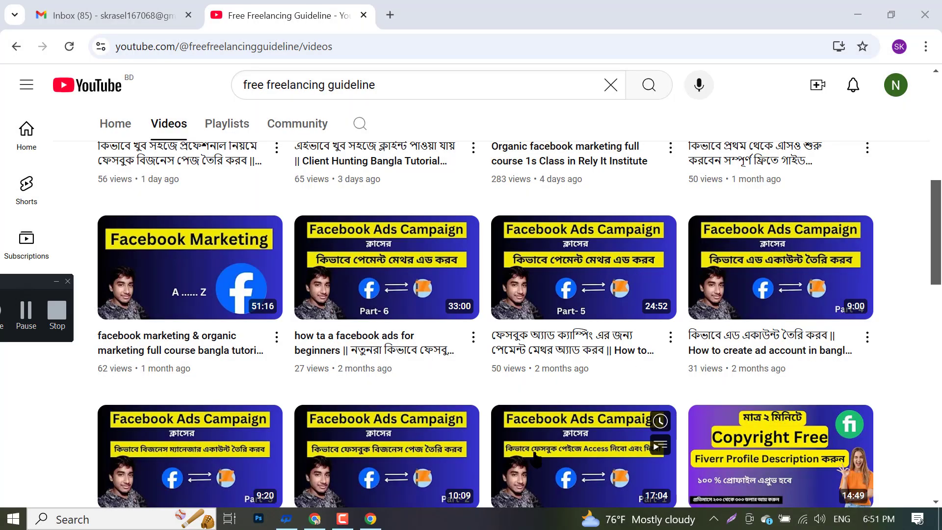
click(732, 519)
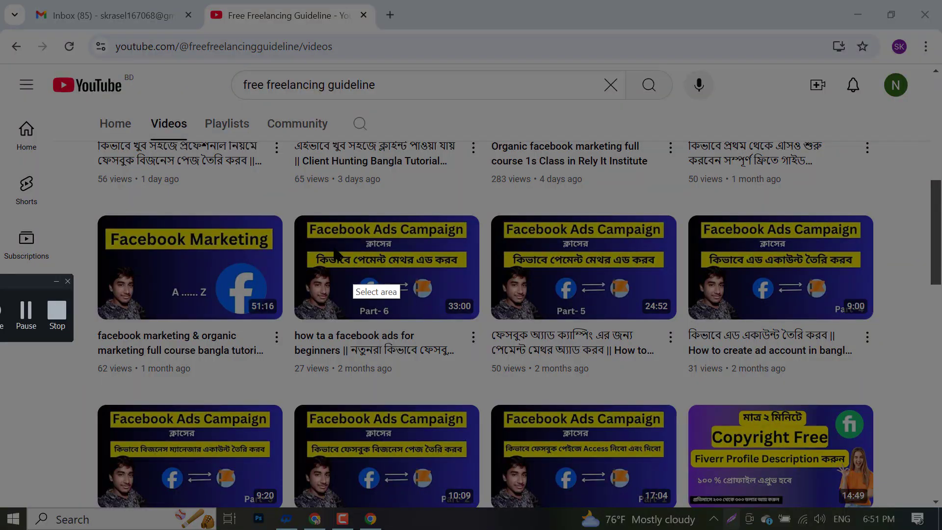
mouse_move(287, 190)
mouse_down()
mouse_move(505, 365)
mouse_move(619, 375)
mouse_move(485, 374)
mouse_up()
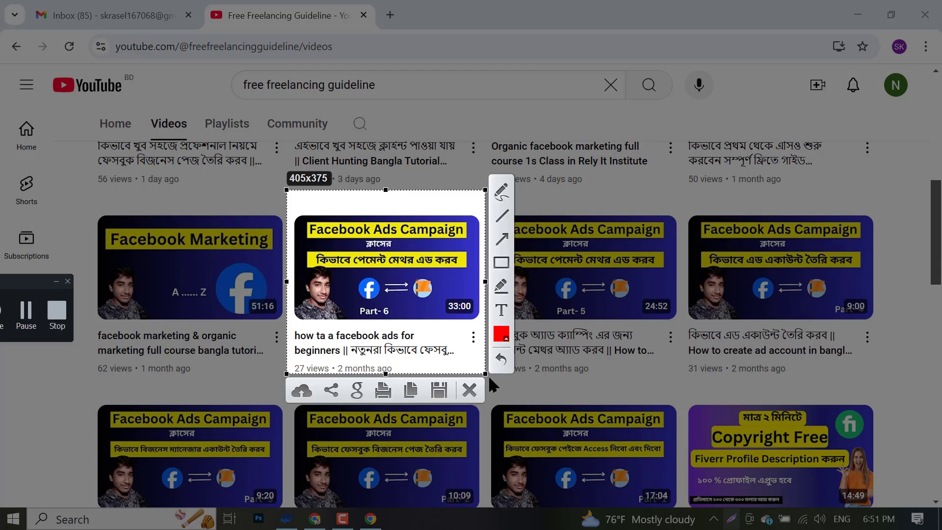
click(470, 389)
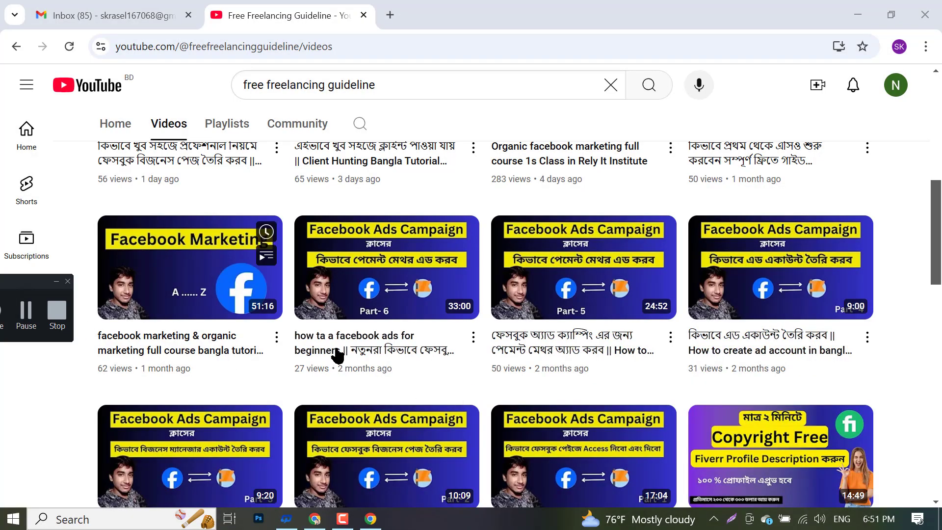
scroll(337, 357, up, 3)
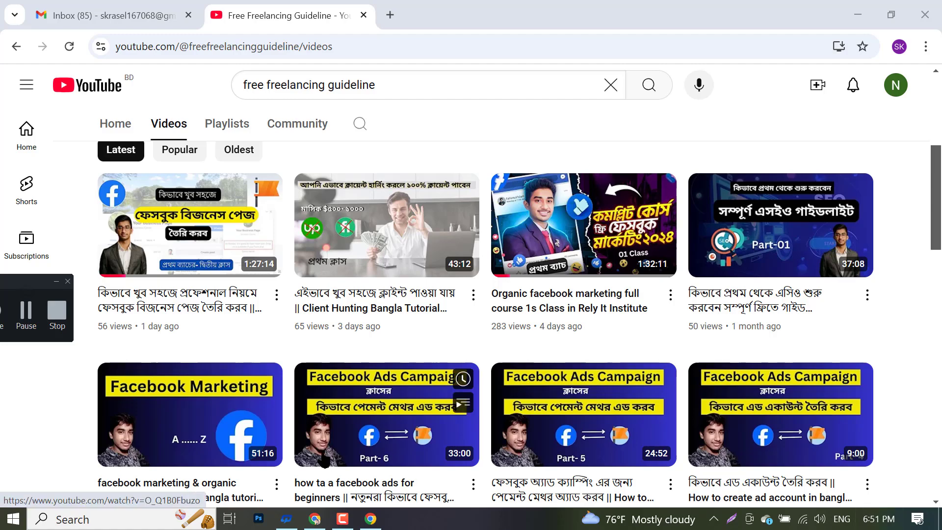
scroll(512, 363, down, 1)
scroll(512, 364, down, 3)
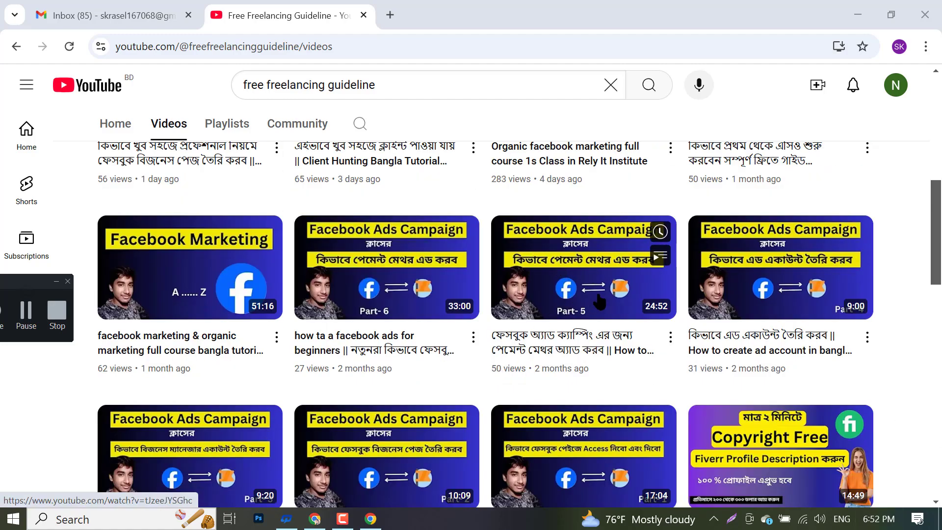
scroll(535, 294, up, 3)
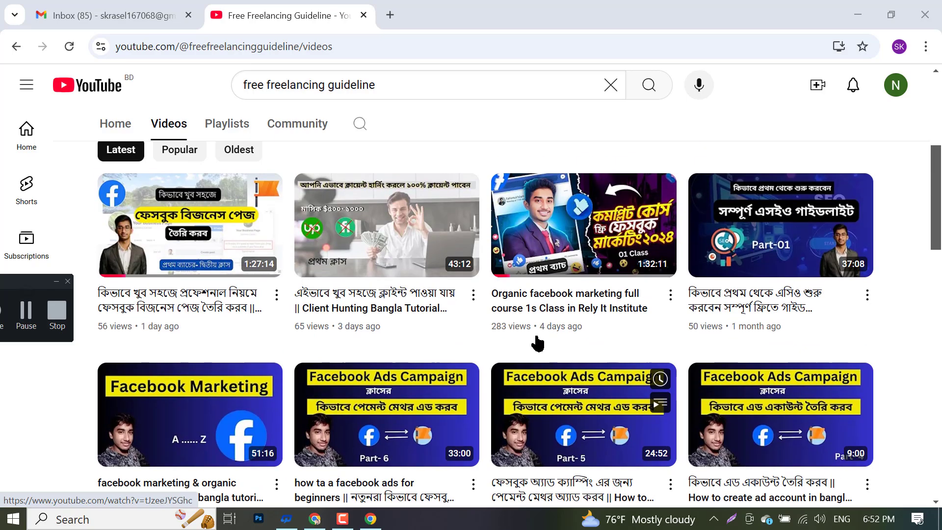
scroll(534, 290, down, 3)
scroll(535, 290, down, 3)
click(120, 11)
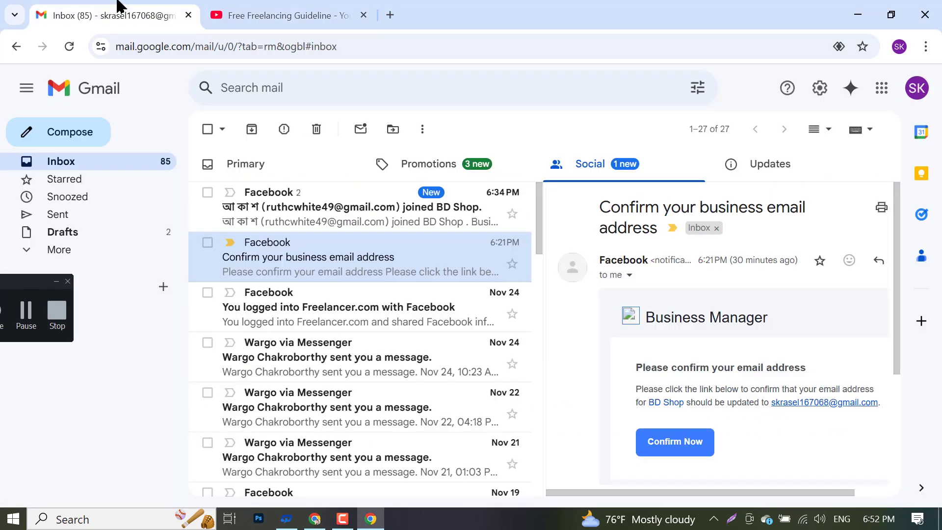
click(279, 7)
click(142, 9)
click(306, 5)
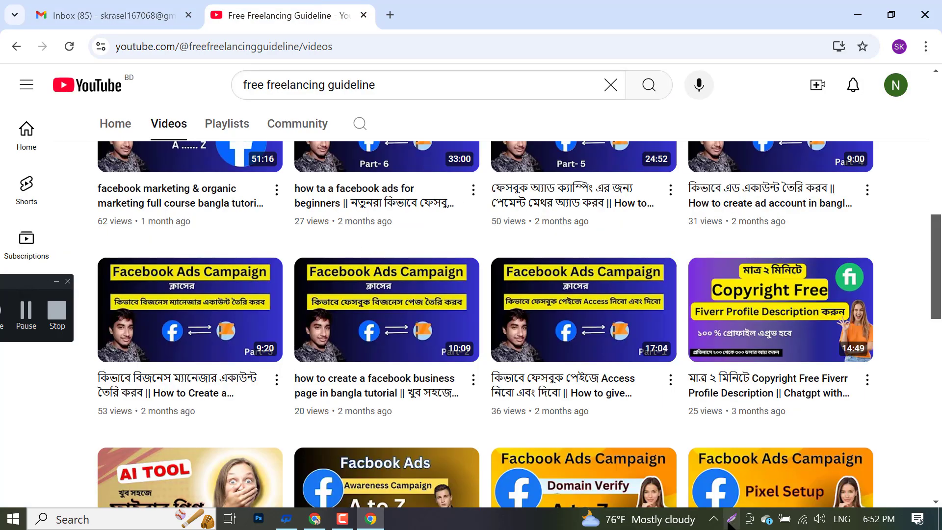
click(342, 518)
click(338, 513)
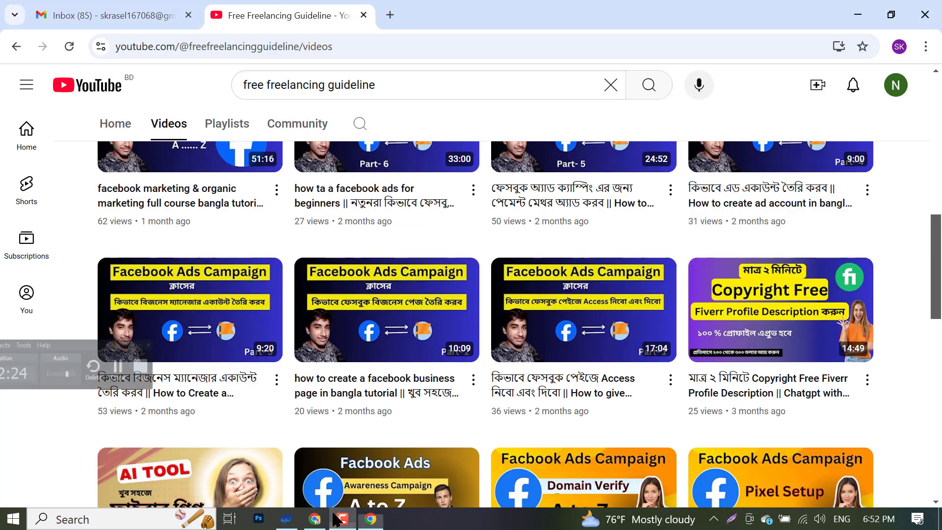
click(338, 512)
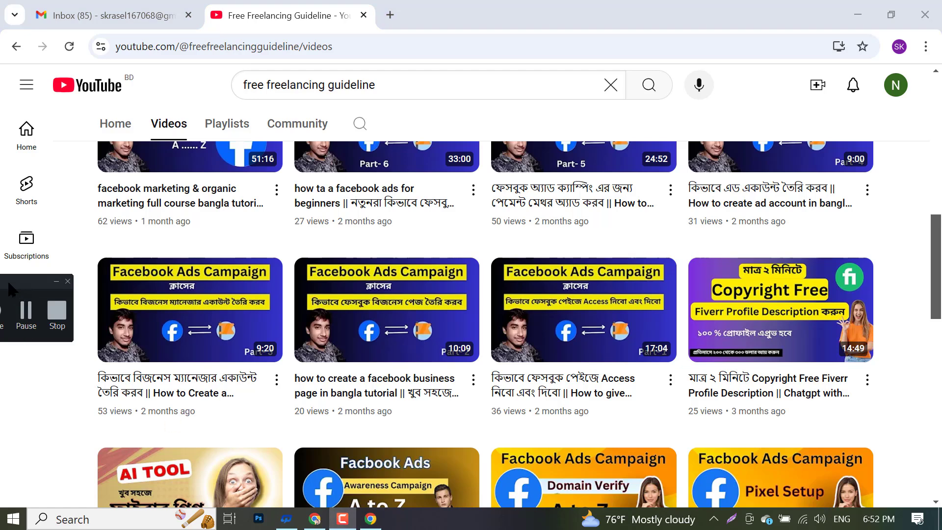
drag(9, 284, 515, 281)
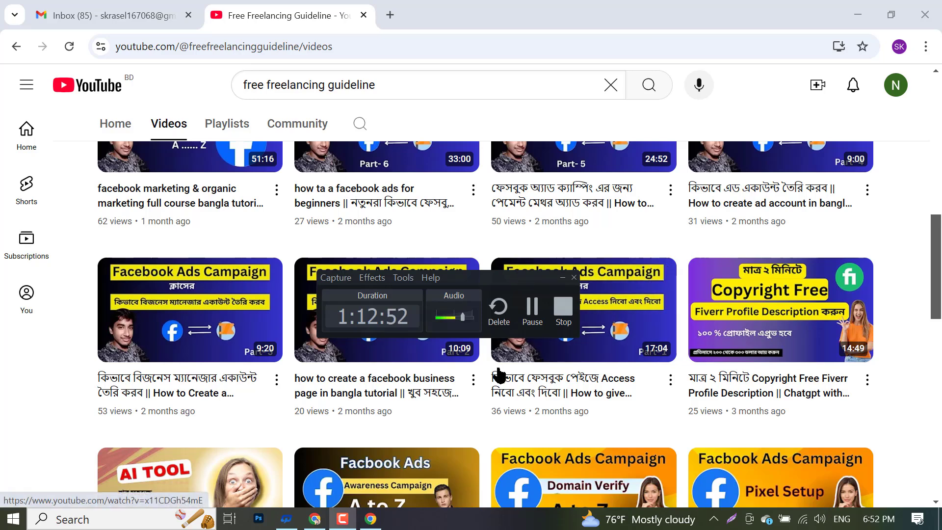
- Switch Facebook to act as the Freelancer Akash Page and open its Meta Business Suite home
click(314, 520)
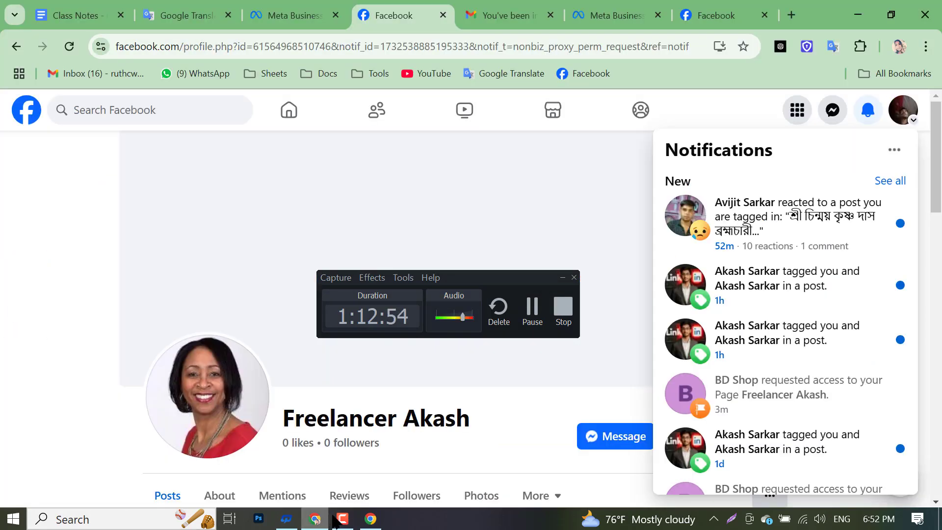
click(902, 126)
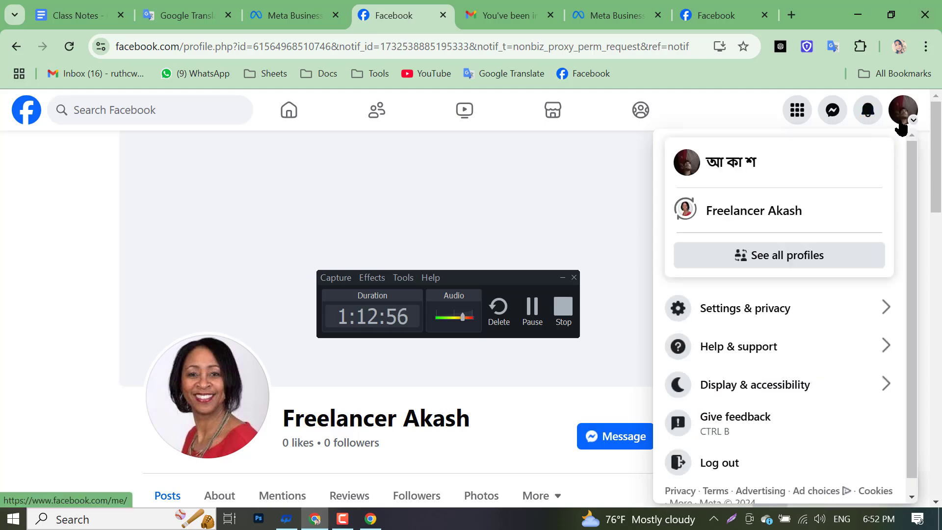
click(737, 218)
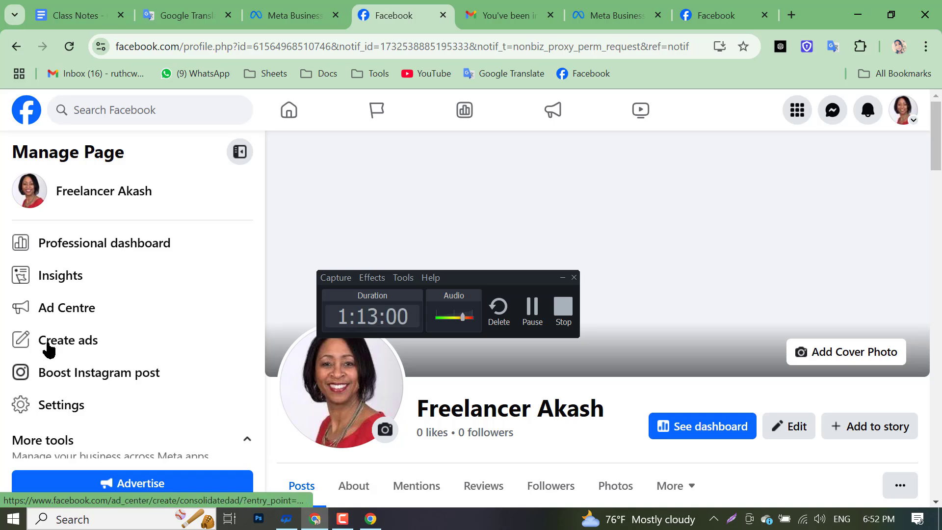
scroll(46, 347, down, 2)
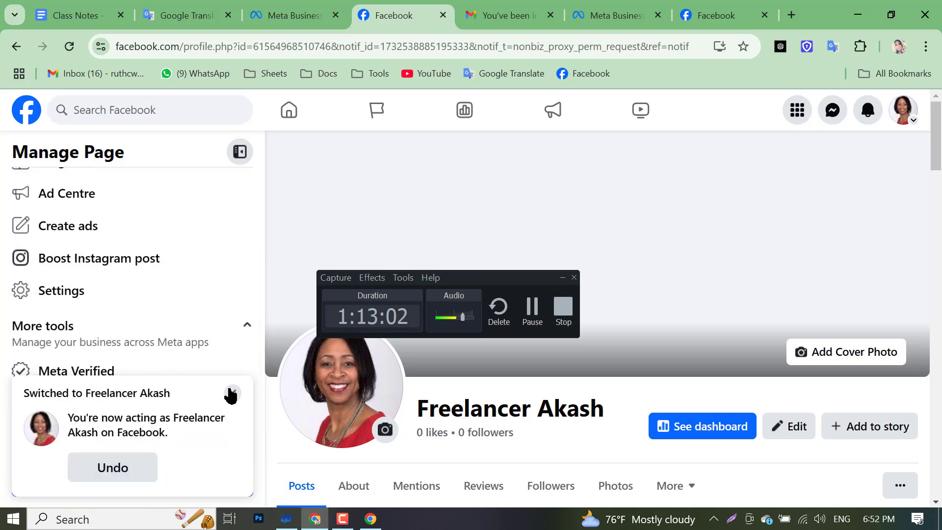
click(230, 393)
click(135, 428)
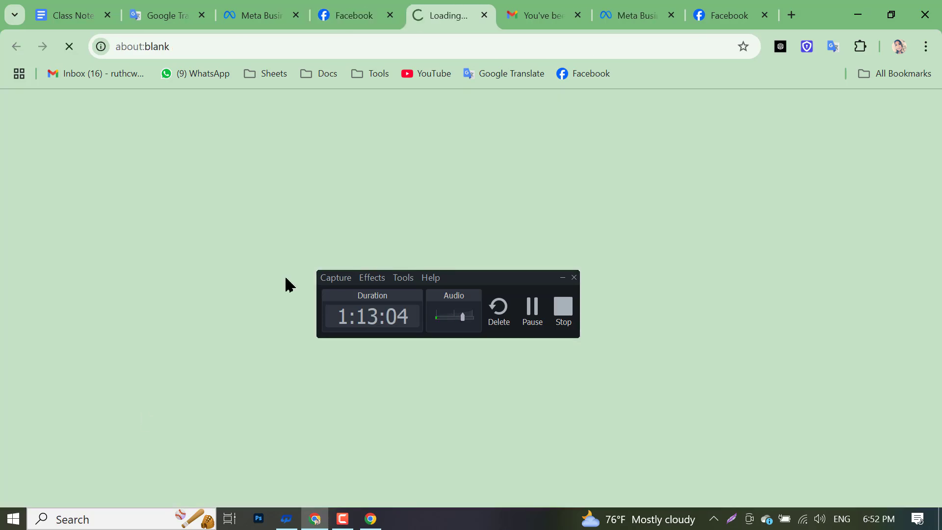
- Close the extra Gmail message, duplicate Meta Business Suite and leftover Facebook tabs
click(573, 8)
click(576, 15)
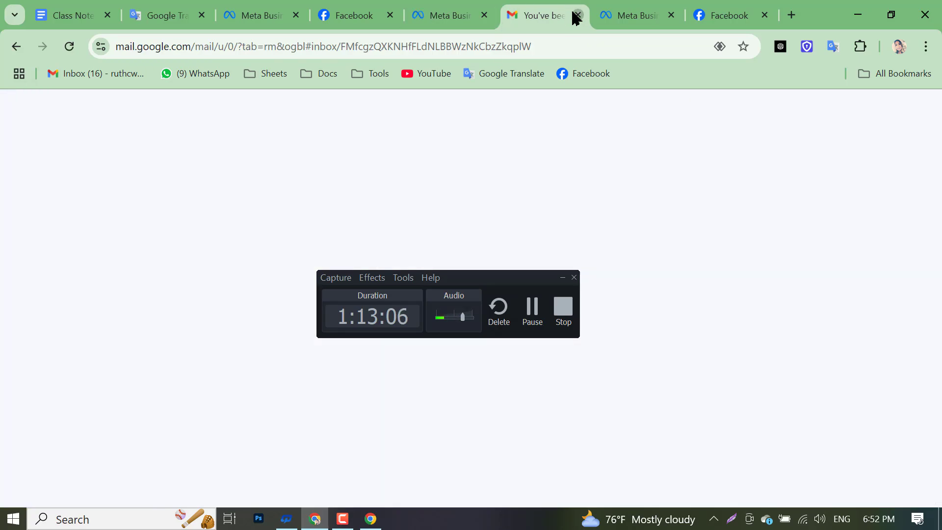
click(578, 15)
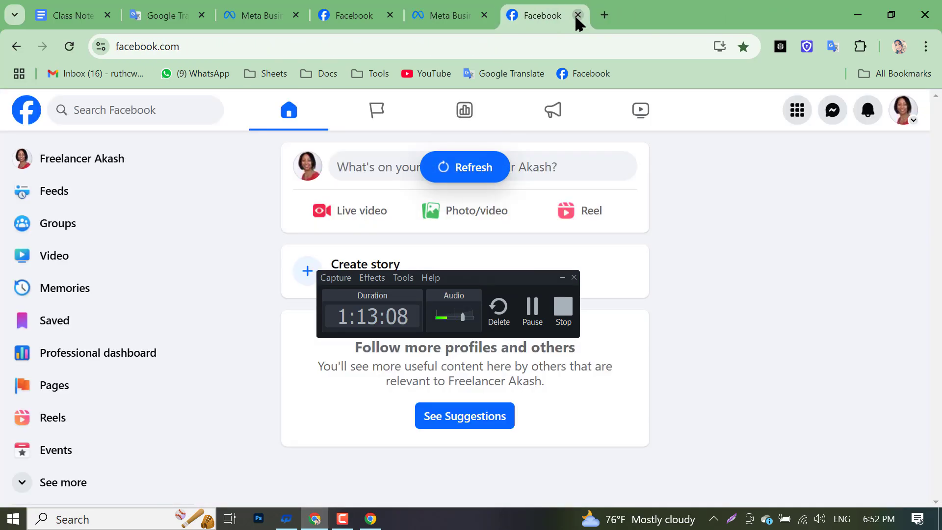
click(578, 15)
scroll(69, 321, down, 3)
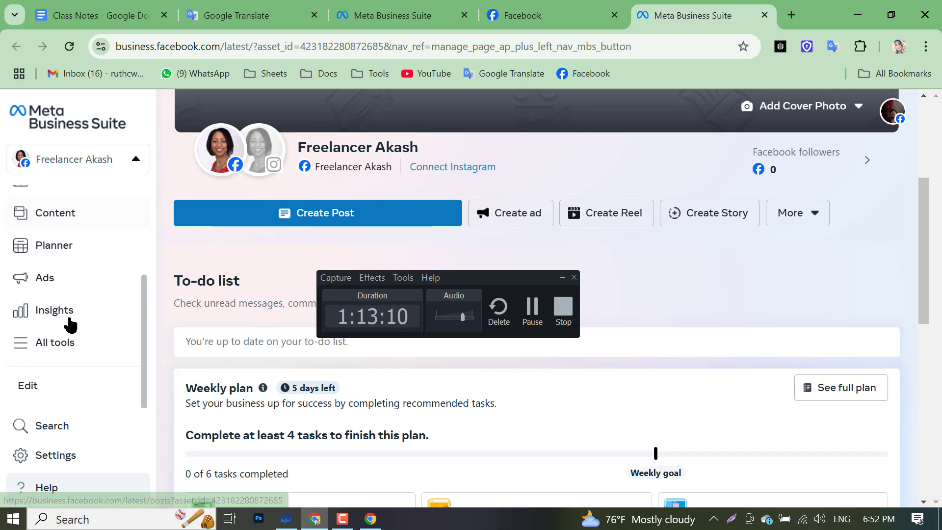
scroll(70, 414, up, 2)
scroll(69, 407, up, 1)
scroll(69, 373, down, 3)
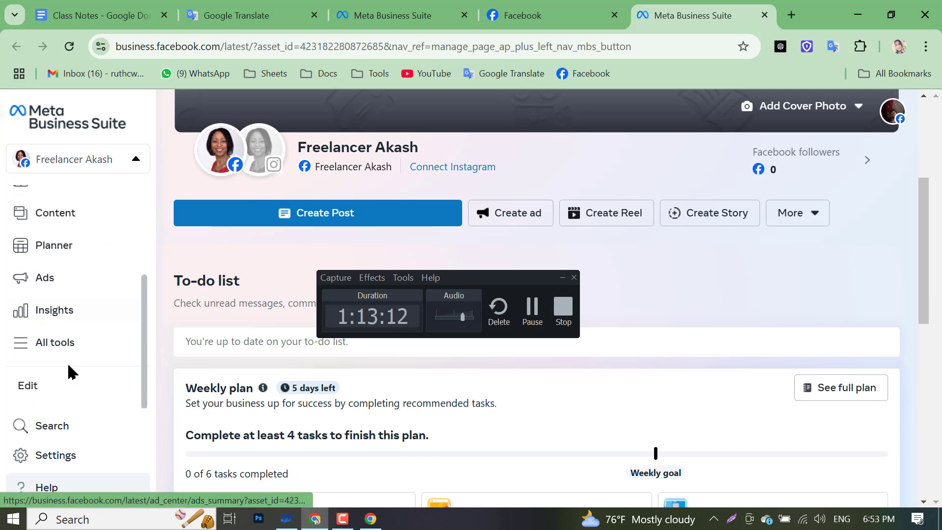
scroll(69, 372, up, 3)
- Keep Freelancer Akash as the active business account, then return to the YouTube videos window
click(104, 165)
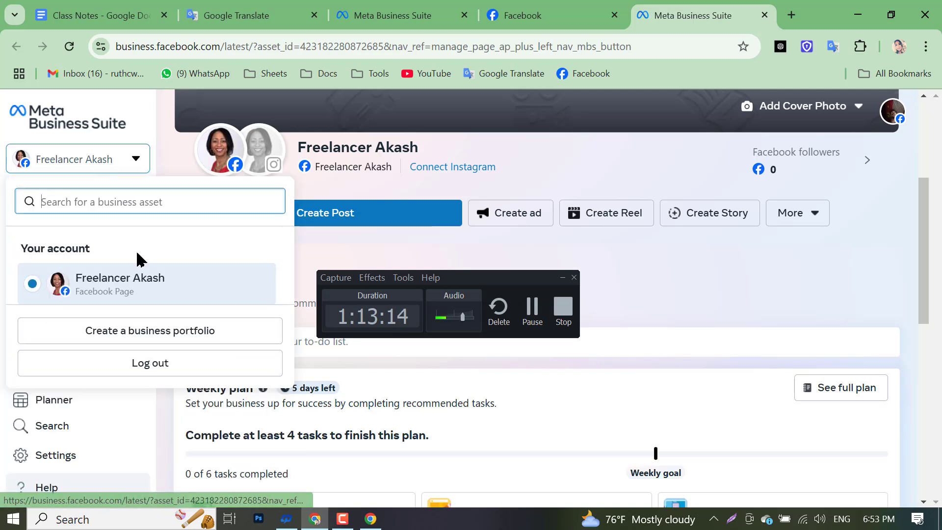
click(161, 288)
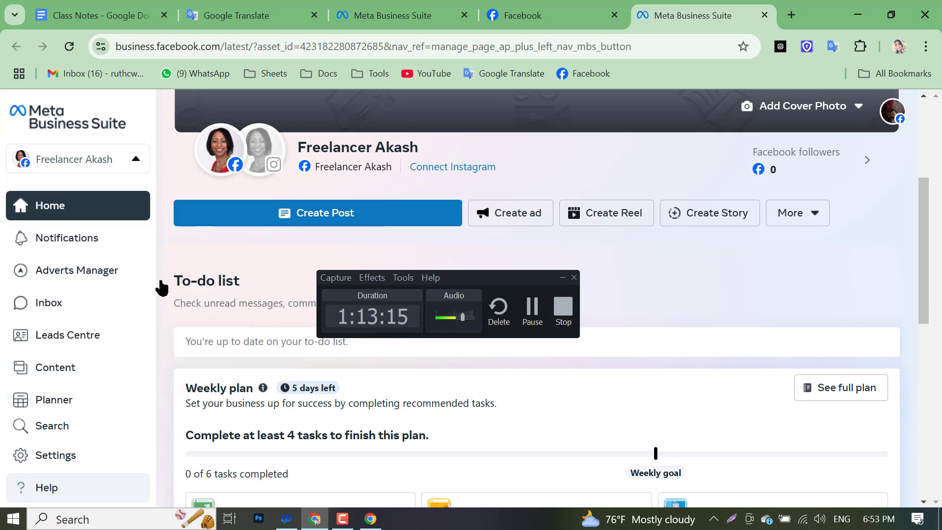
click(108, 167)
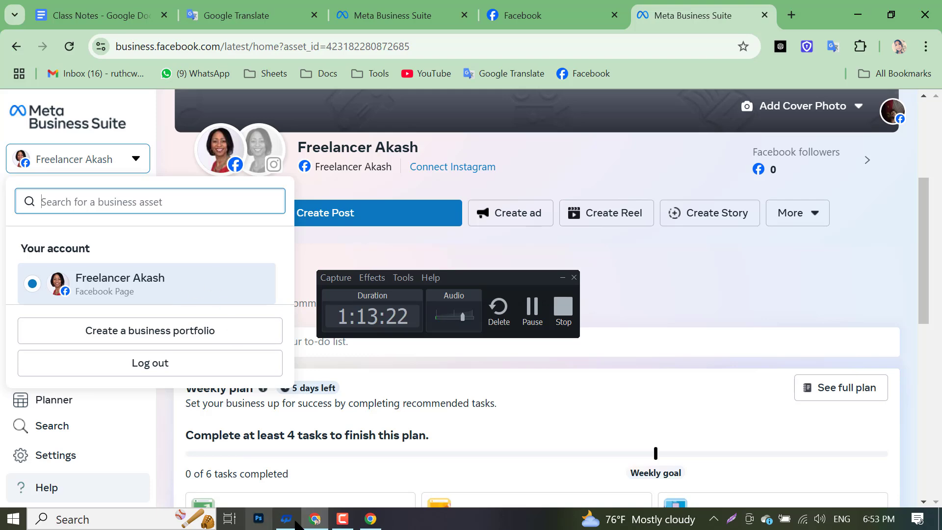
click(370, 518)
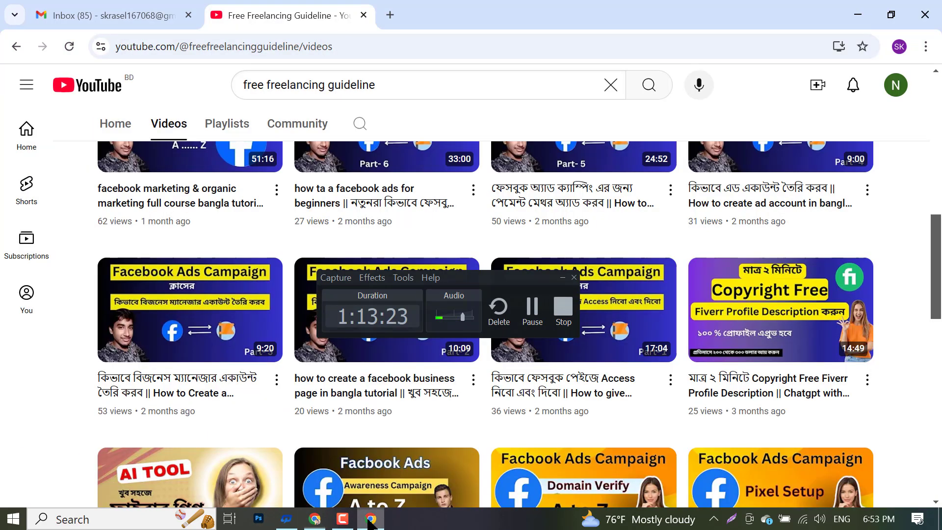
- Go to business.facebook.com in a new browser tab
click(394, 7)
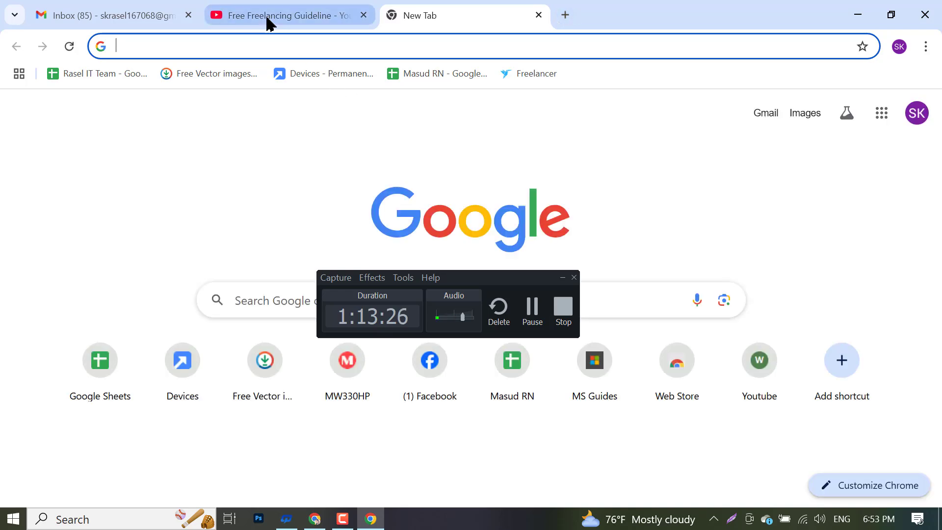
text(B)
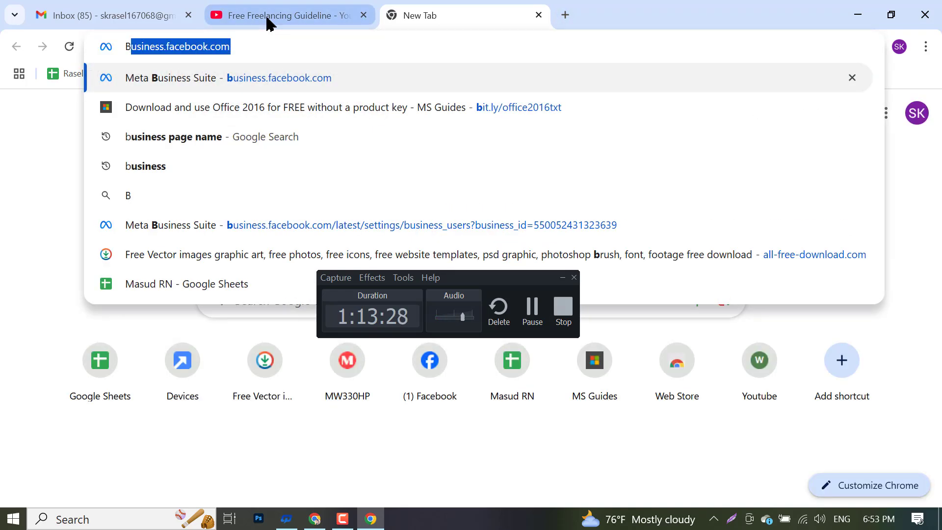
key(End)
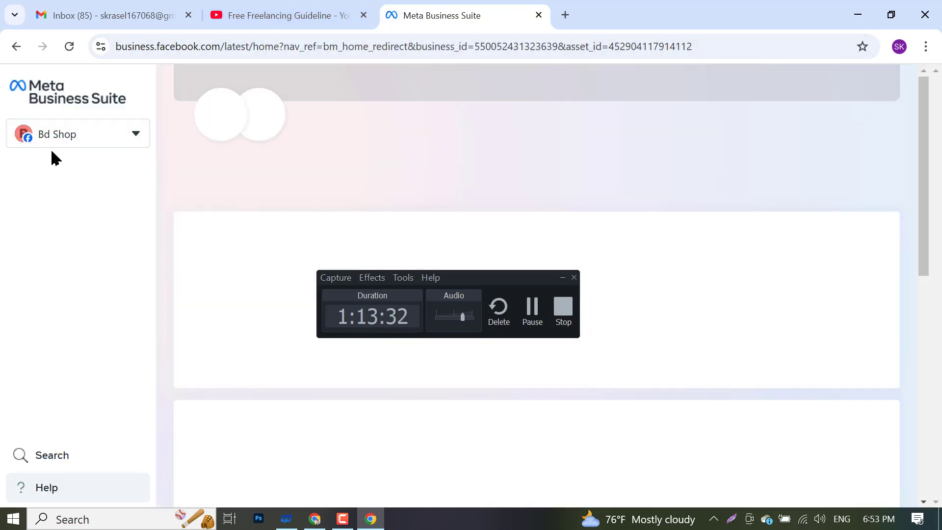
- Open the BD Shop portfolio's settings from the portfolio list, showing its one Full control user
click(43, 137)
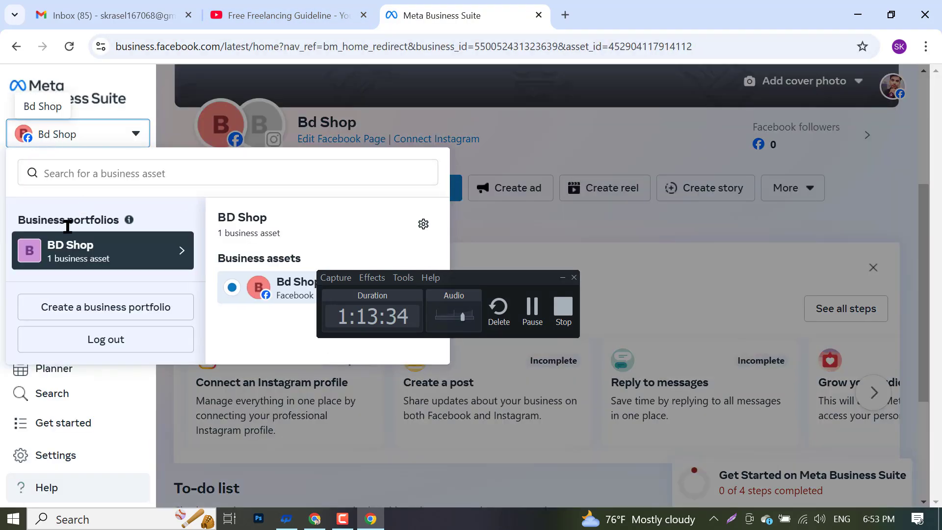
click(563, 278)
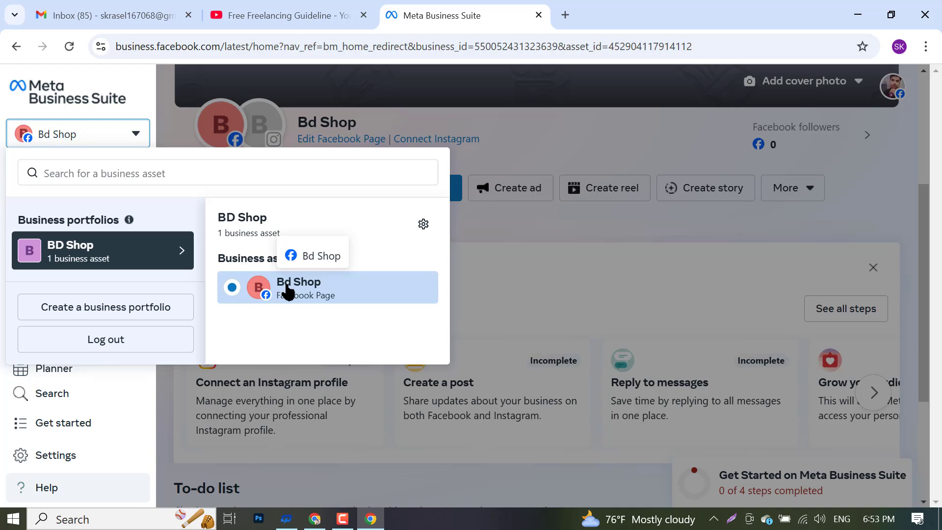
click(424, 227)
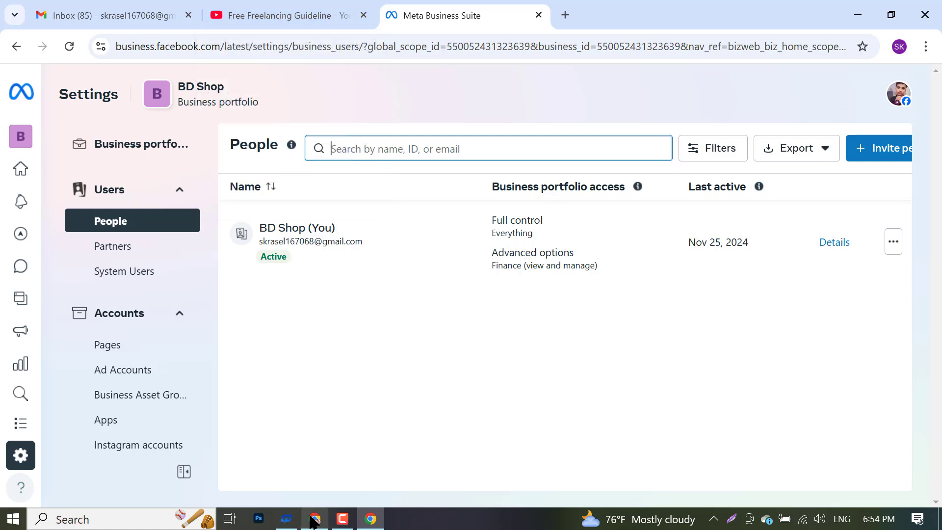
mouse_move(340, 524)
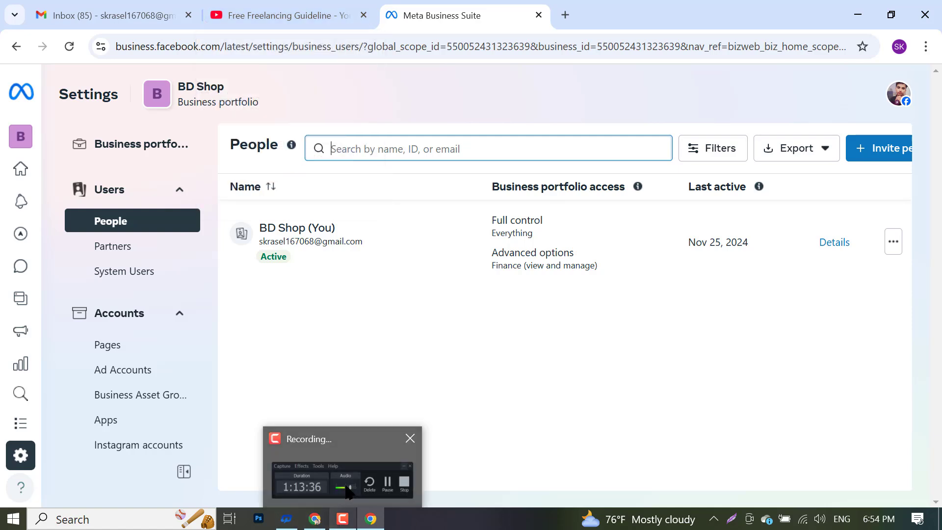